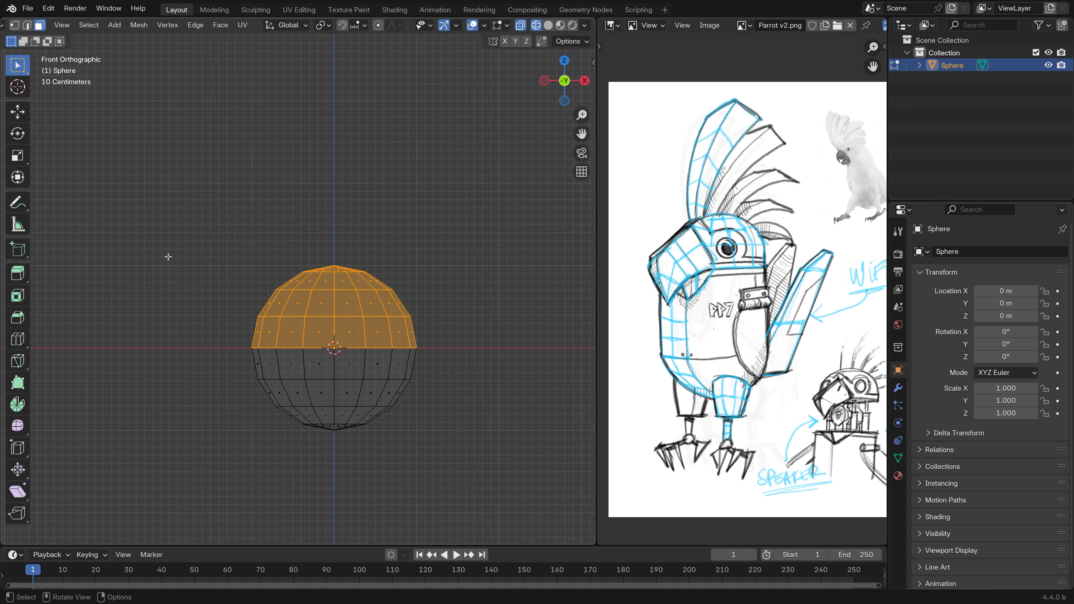
- Extrude the selected upper half of the sphere to lengthen the body
key(e)
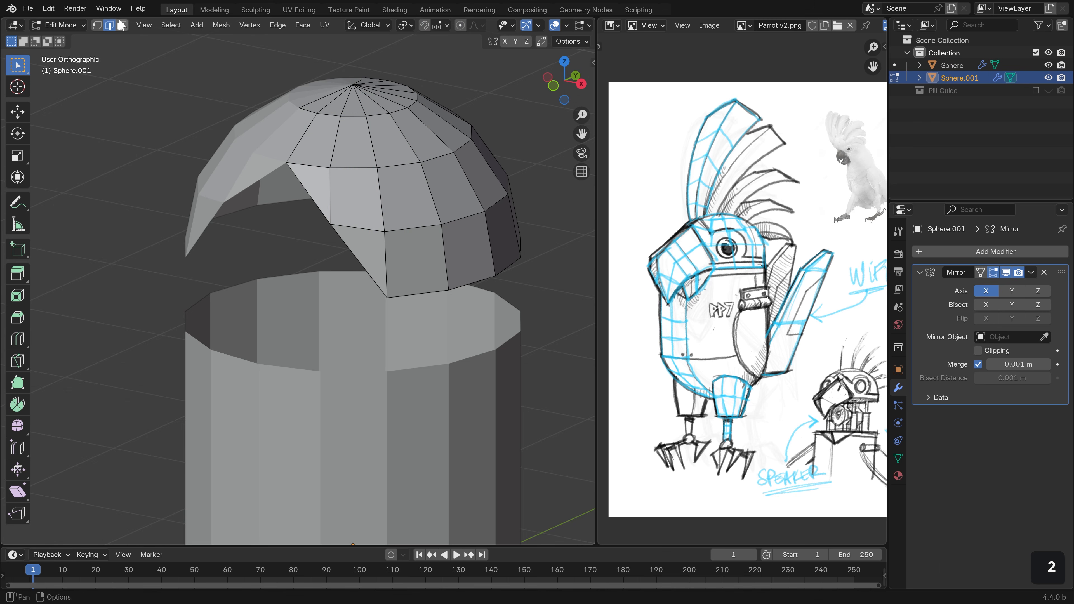
- Extrude the front edges of the head dome outward twice to form the parrot's beak
alt+scroll(363, 238, up, 2)
key(e)
click(229, 281)
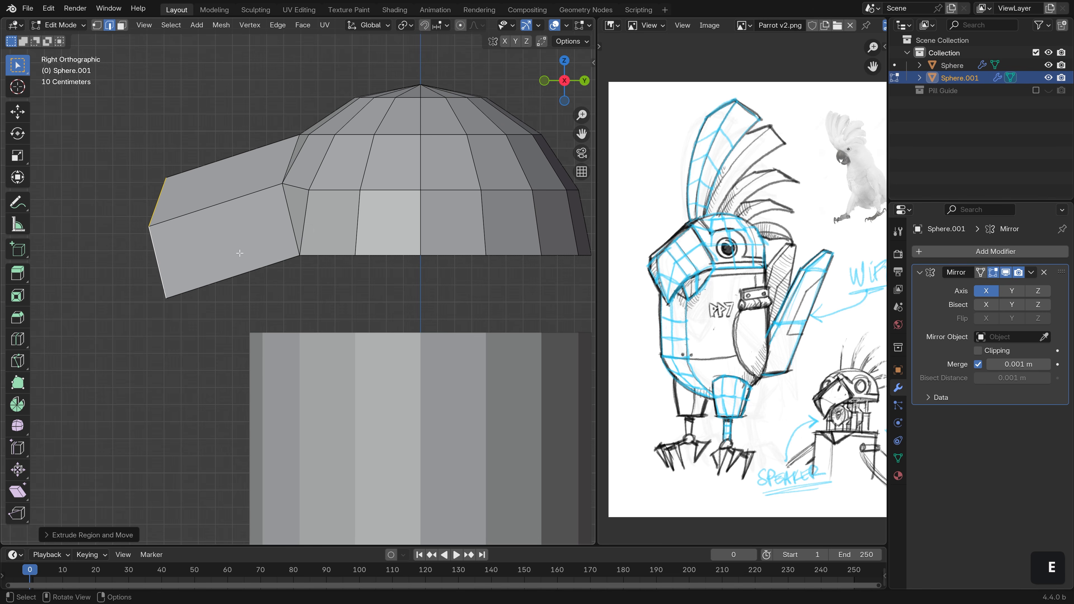
key(e)
click(132, 279)
- Merge the neighbouring vertices at the end of the extruded beak
middle_drag(132, 277, 229, 270)
key(1)
shift+click(199, 237)
key(m)
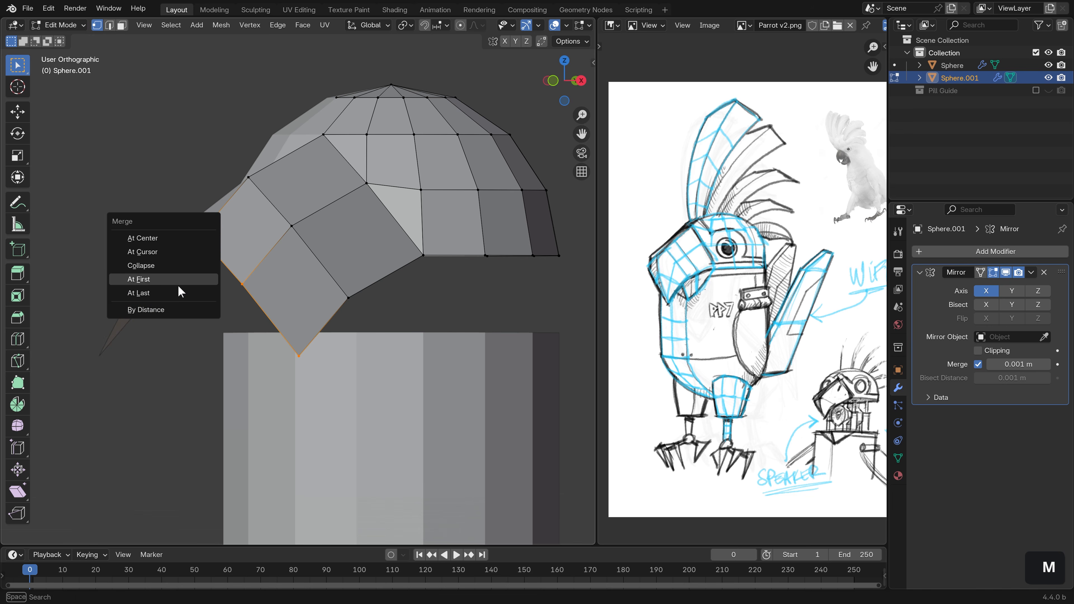
click(253, 278)
alt+middle_click(137, 204)
- Move the leg's extruded faces along Z and flatten them with a Z scale of 0
key(g)
key(z)
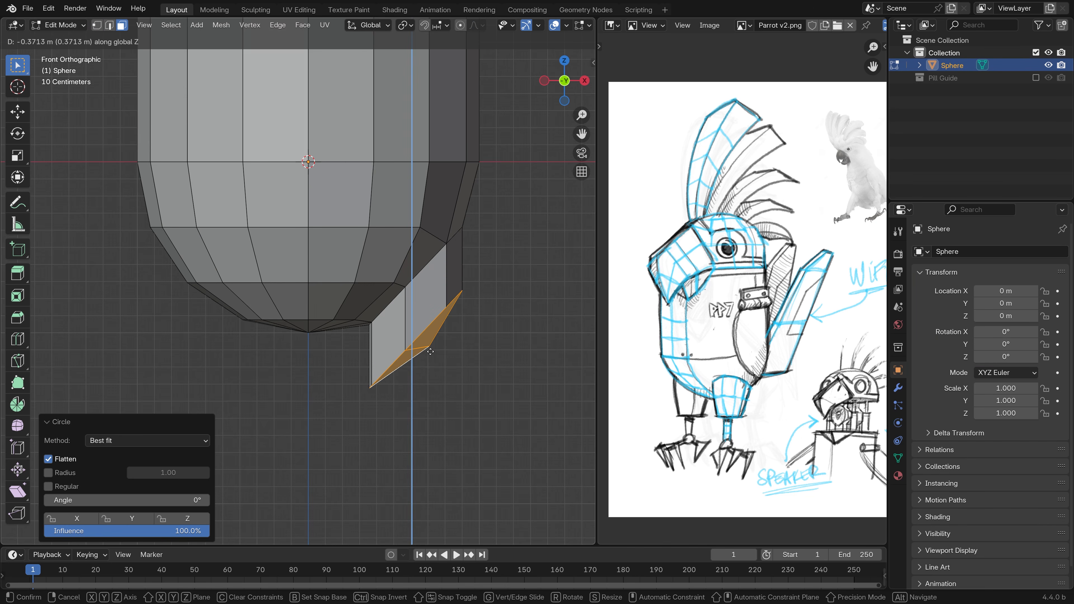
key(0)
key(Return)
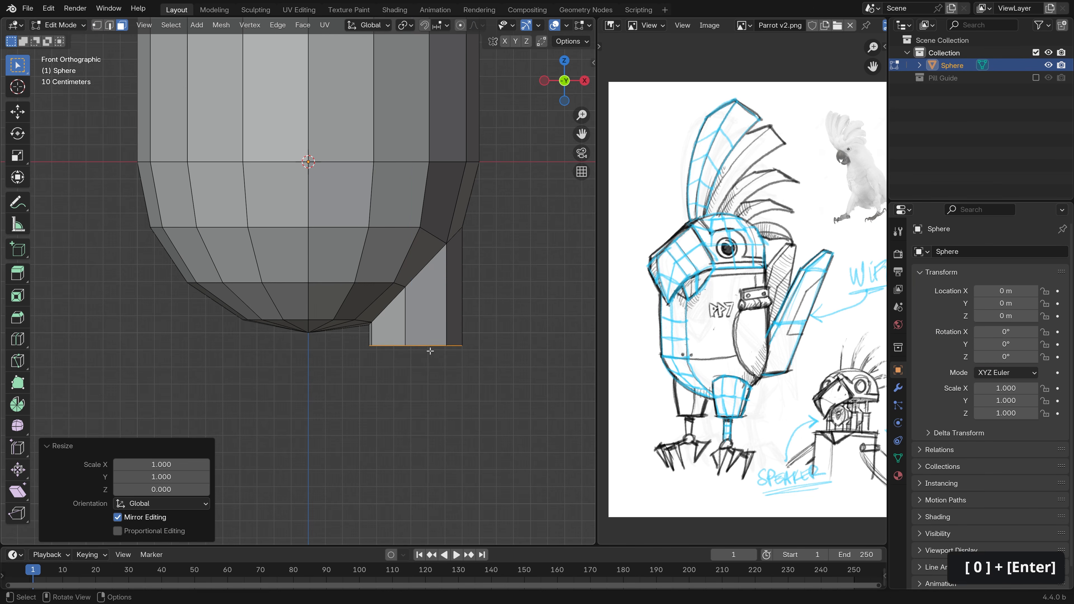
key(g)
key(z)
click(432, 353)
- Round the leg's flattened end faces with the LoopTools Circle operation
middle_drag(431, 353, 436, 235)
right_click(368, 281)
mouse_move(372, 259)
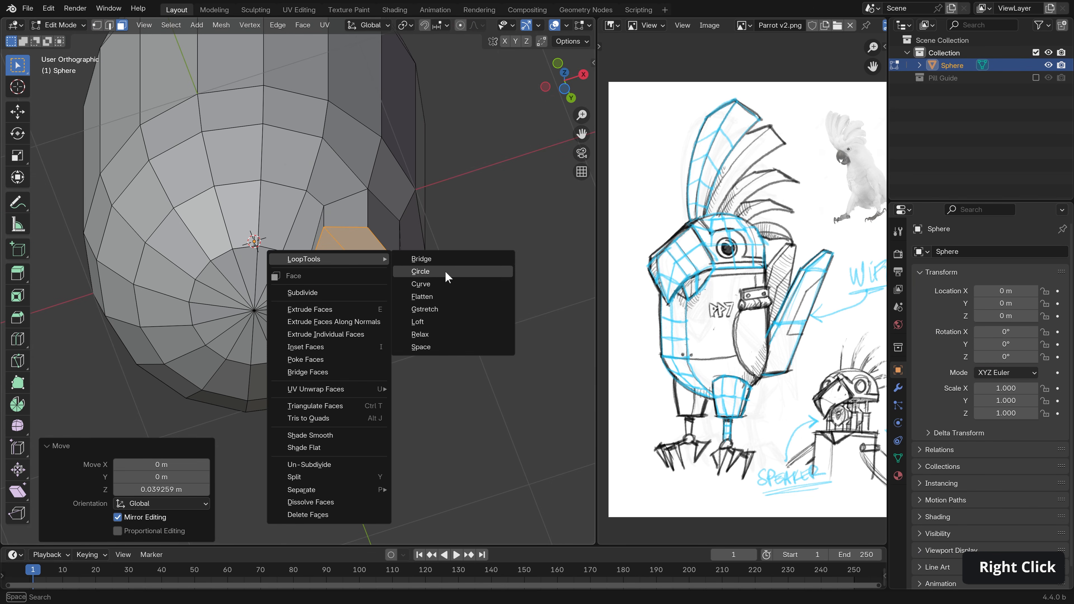
click(444, 270)
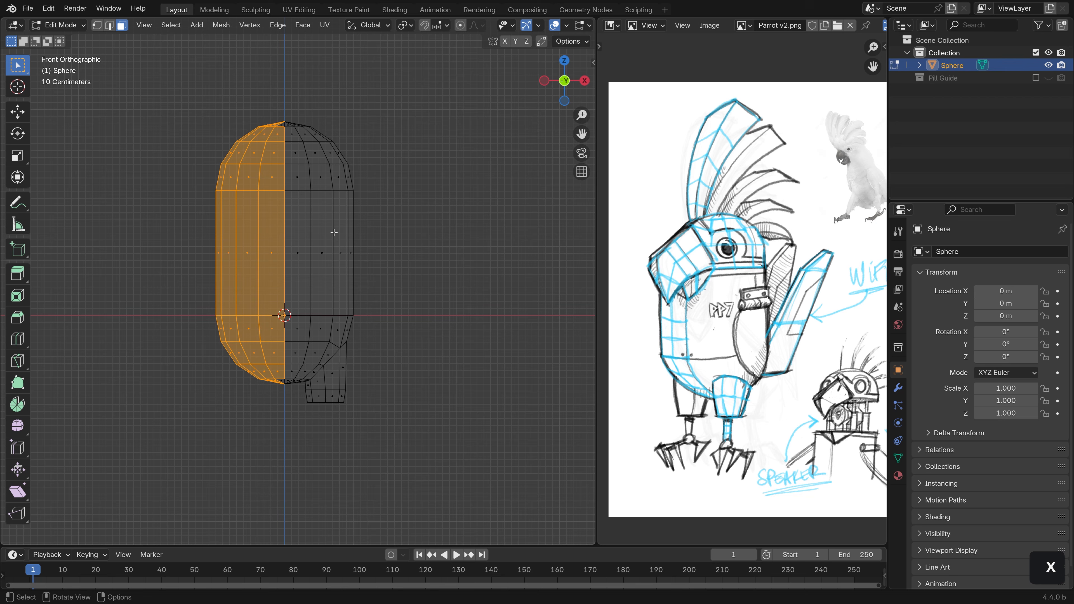
- Delete the selected faces on the body half without the leg and leave mesh editing
key(x)
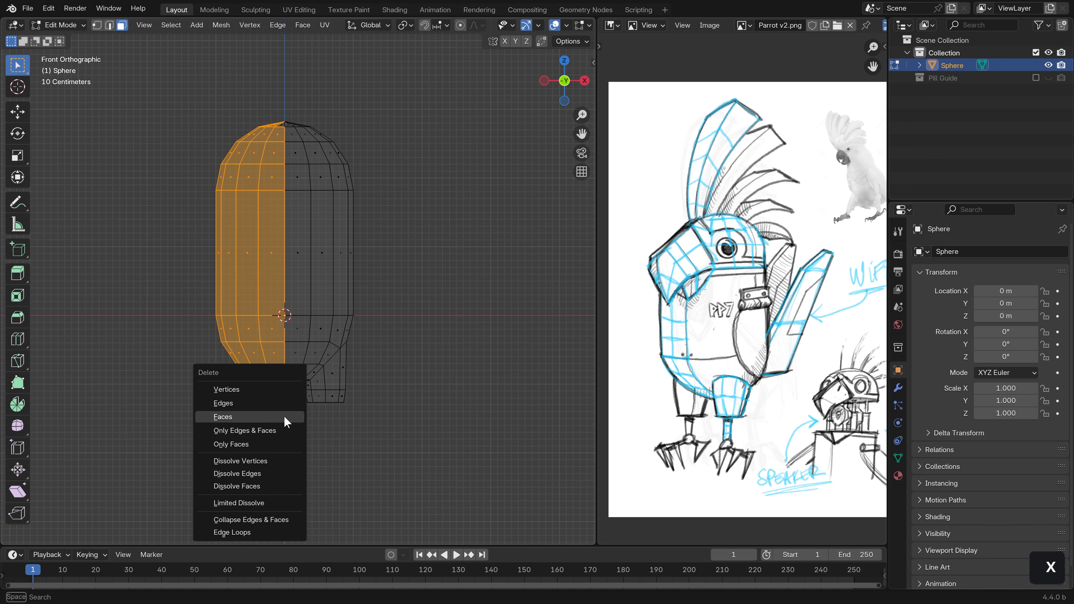
click(284, 415)
key(Tab)
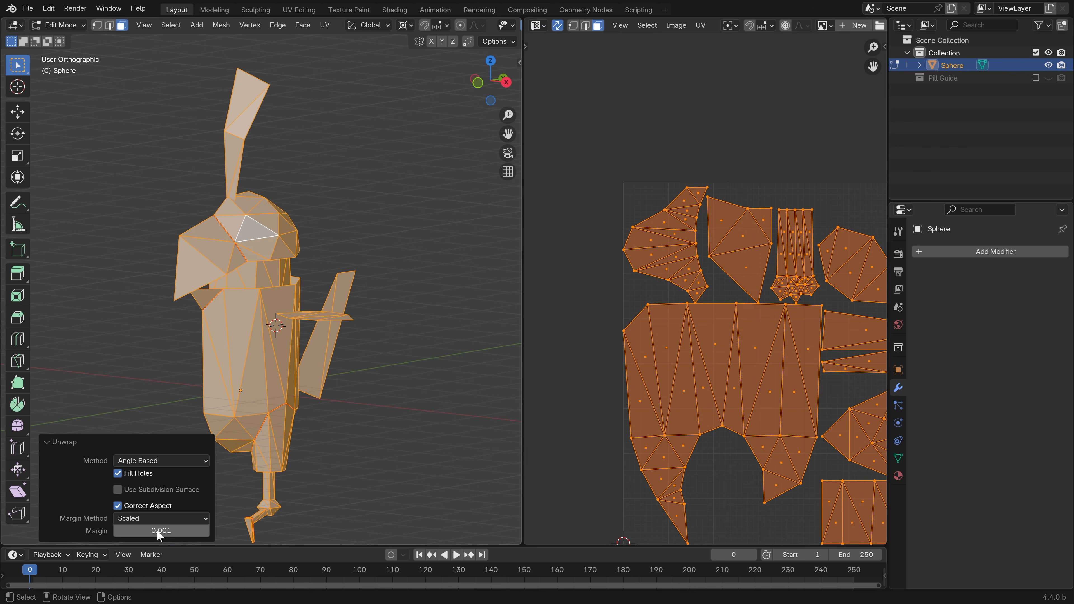
- Adjust the Unwrap margin for the parrot's UV islands
shift+click(256, 231)
drag(161, 531, 166, 531)
shift+middle_drag(723, 306, 694, 299)
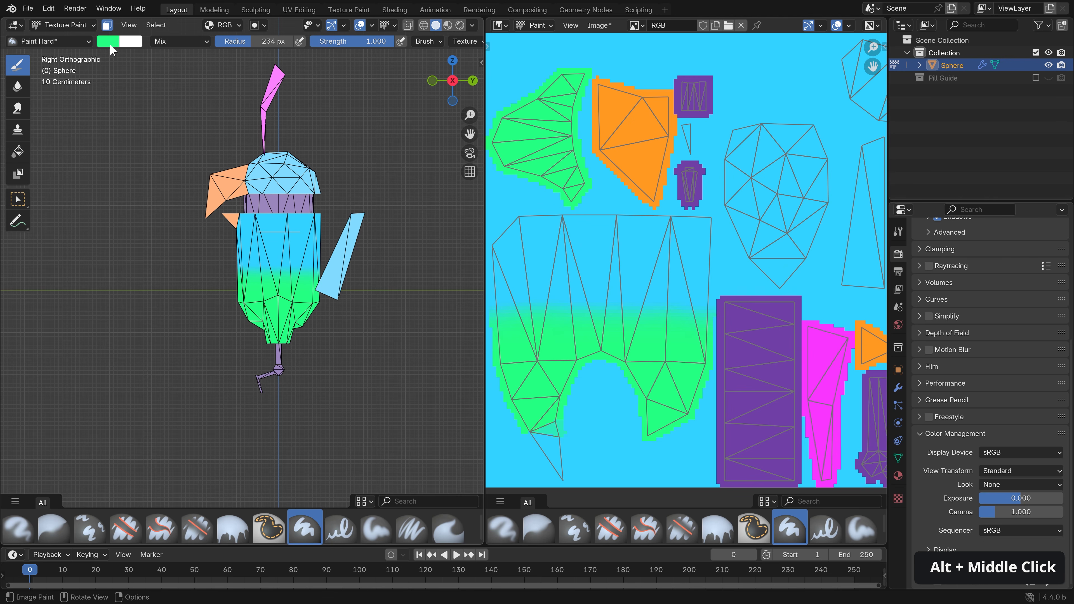
- Open the green paint brush colour for editing
click(108, 41)
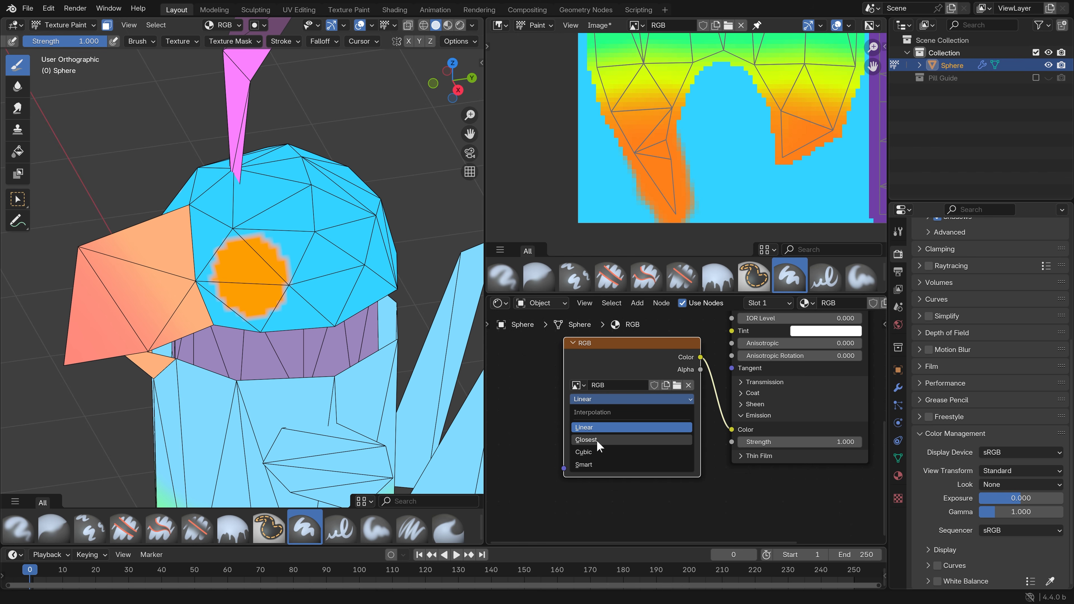
- Set the RGB image texture node's interpolation to Closest
click(603, 442)
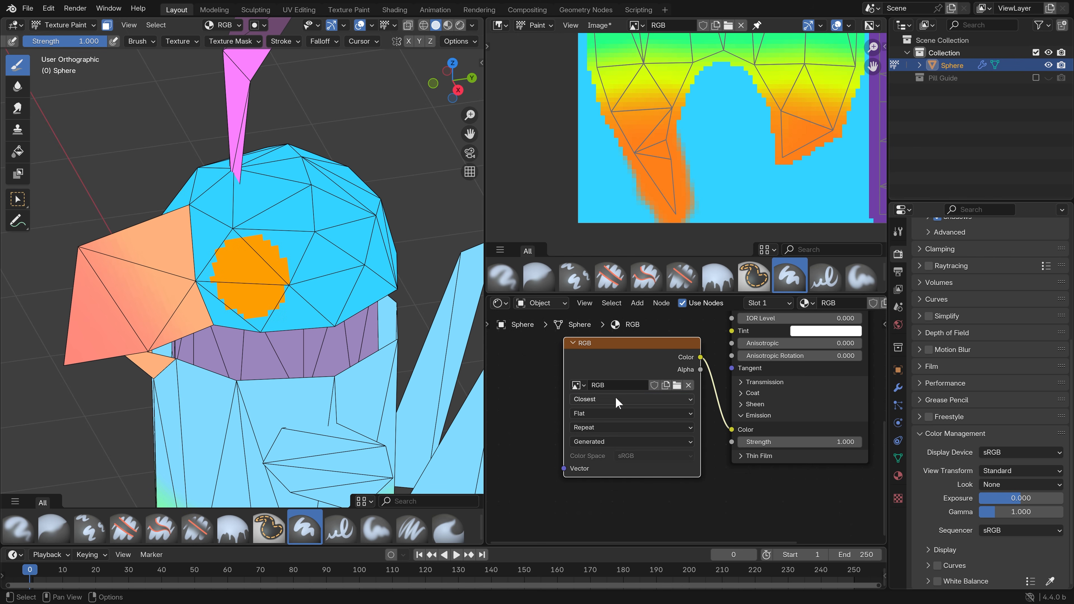
middle_drag(254, 275, 305, 263)
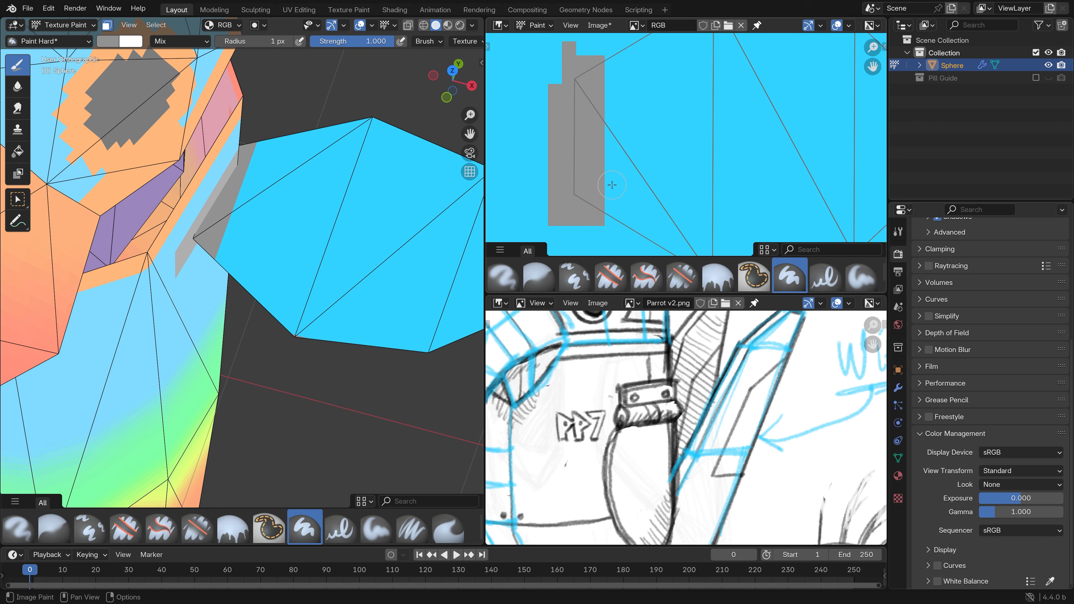
- Paint grey hinge tabs at the wing's root on the RGB texture with the 1 px brush
scroll(612, 184, up, 1)
drag(574, 181, 612, 171)
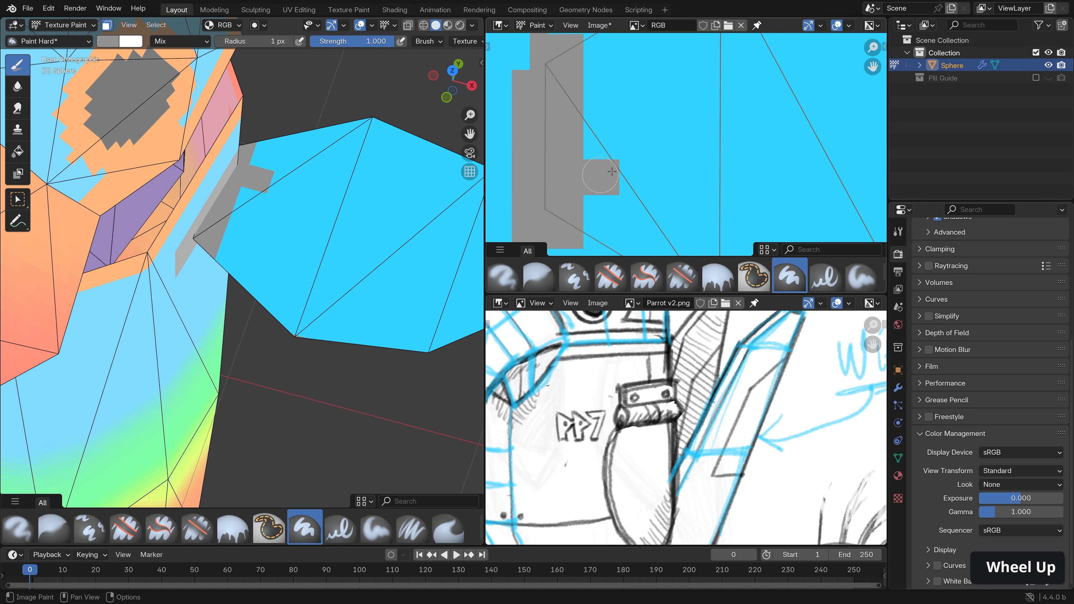
mouse_move(602, 97)
mouse_down()
mouse_move(616, 96)
mouse_move(568, 101)
mouse_up()
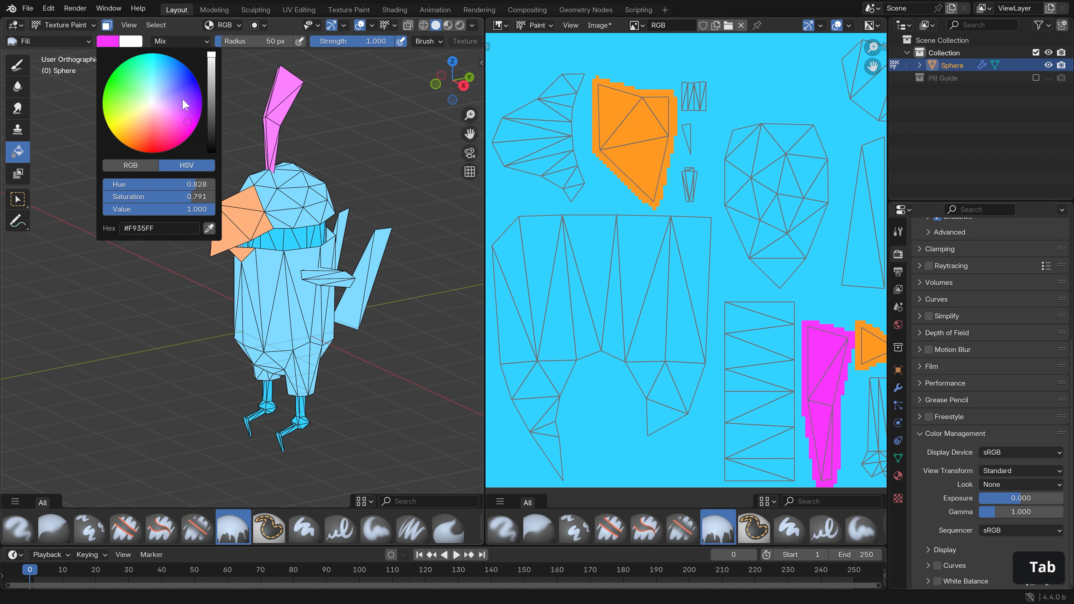
- Select the neck band's faces for colouring with the Fill brush
click(279, 225)
key(Tab)
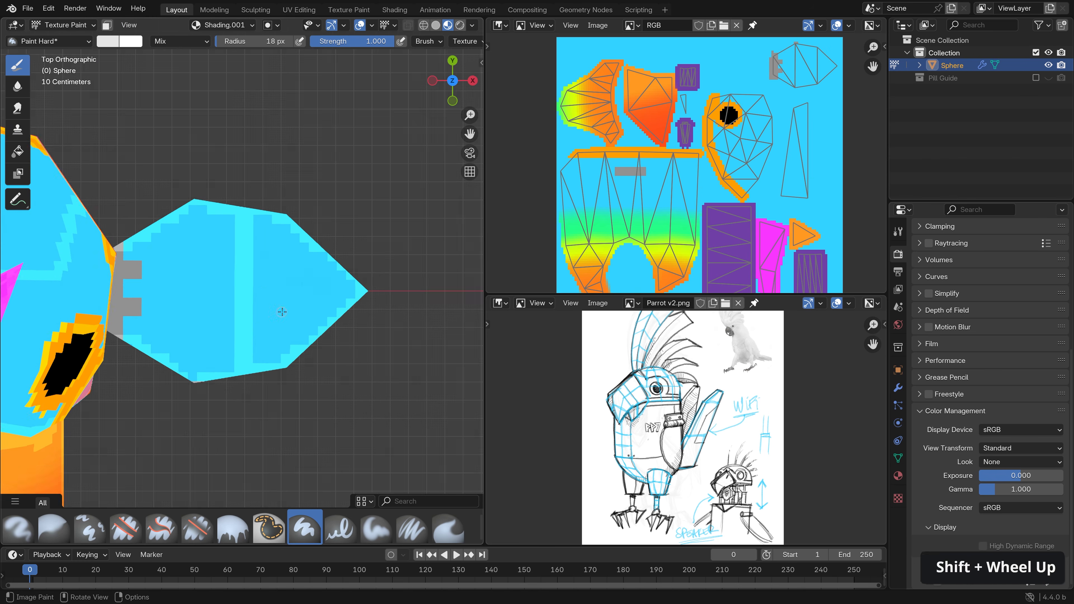
- Paint highlights on the wing and its grey hinge on the Shading.001 texture with the 18 px hard brush
scroll(282, 312, up, 1)
drag(352, 245, 259, 331)
middle_drag(259, 331, 296, 211)
scroll(271, 271, down, 6)
scroll(271, 292, up, 8)
drag(217, 311, 228, 325)
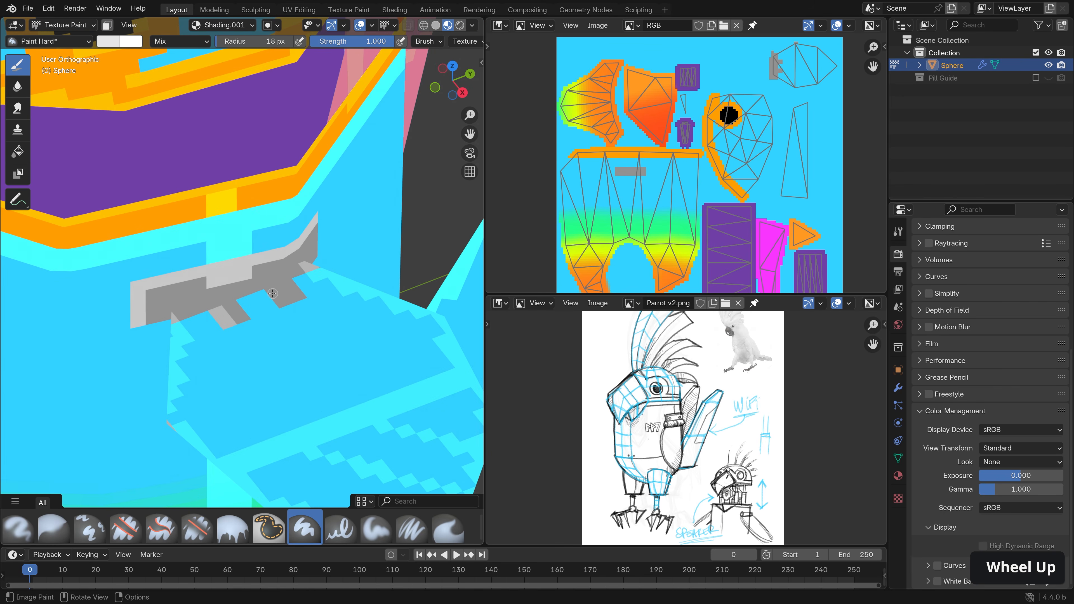
drag(272, 290, 285, 303)
shift+middle_drag(265, 293, 237, 229)
alt+middle_click(211, 237)
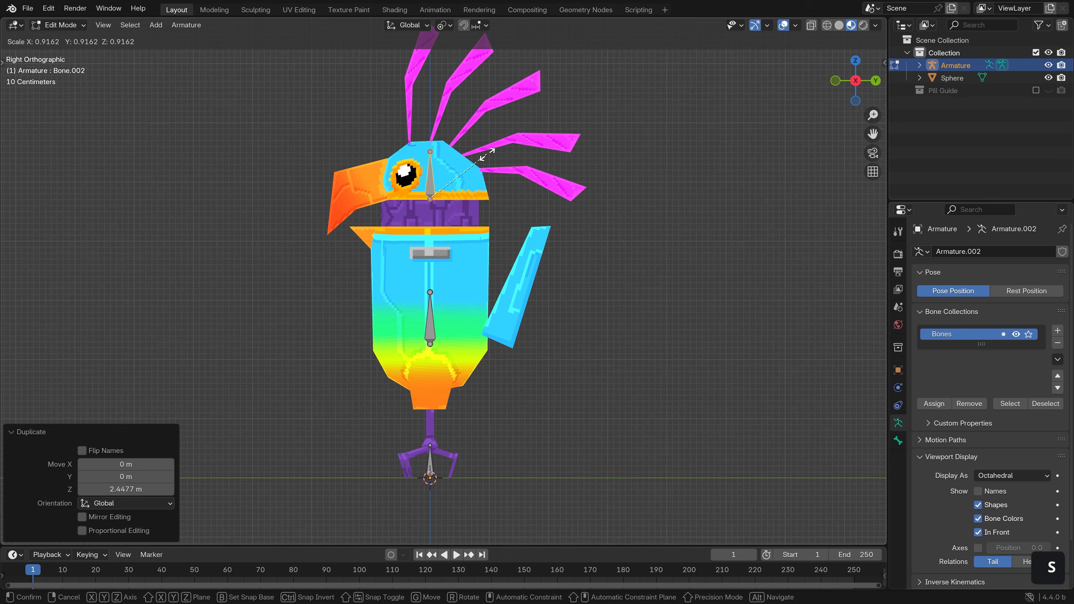
- Scale down the duplicated head bone and duplicate it again for further bones
click(486, 154)
scroll(487, 154, up, 3)
key(shift+d)
key(shift+d)
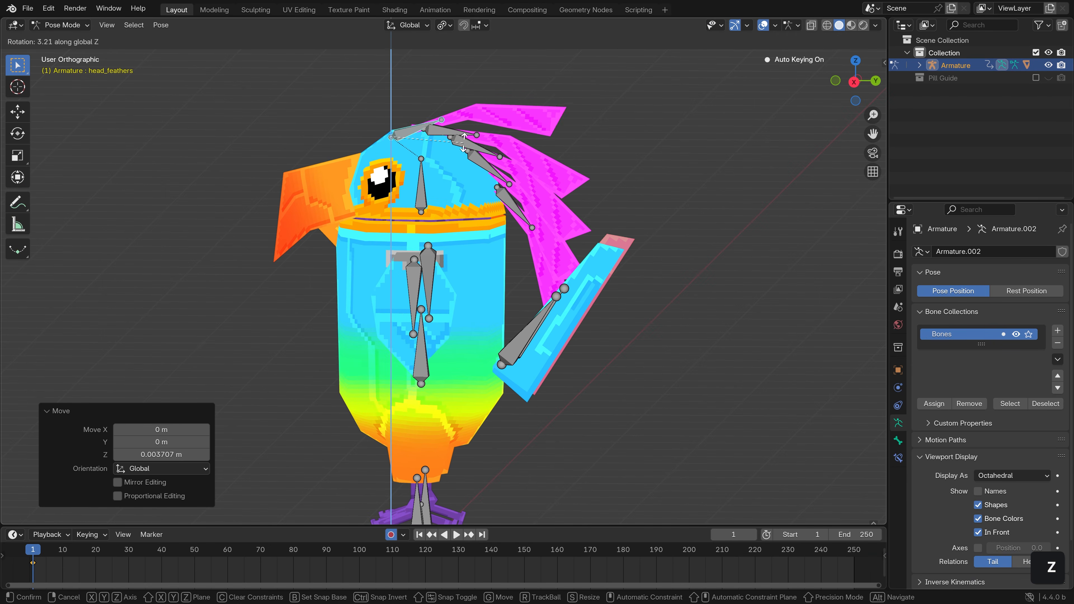
- Constrain the head_feathers bone's rotation to the global X axis
key(x)
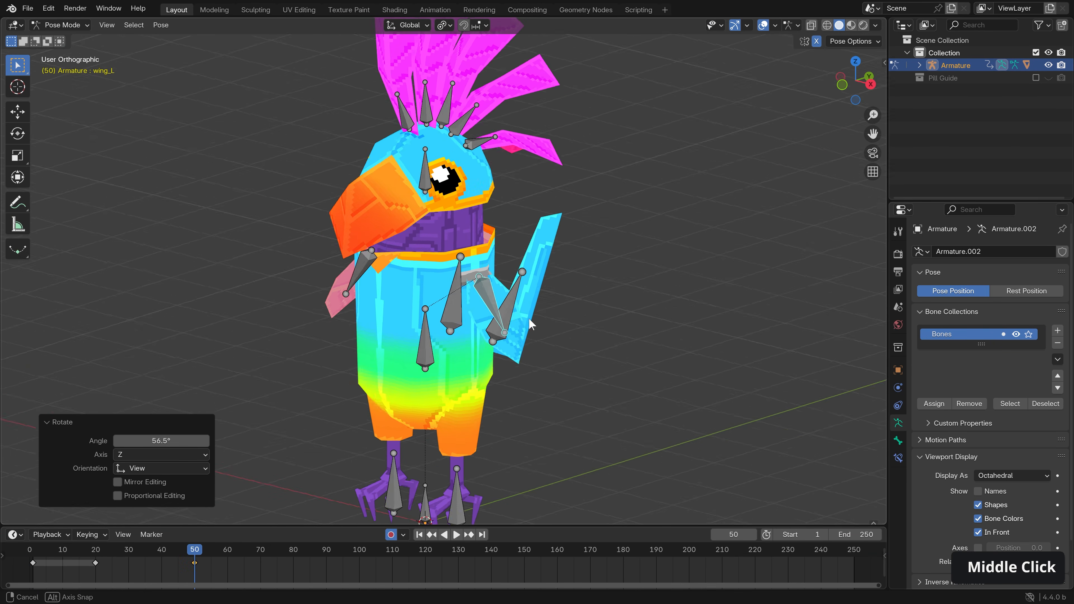
- Set the selected keyframes' interpolation to Bounce and play the parrot animation from about frame 20
scroll(465, 254, up, 2)
middle_drag(424, 254, 457, 263)
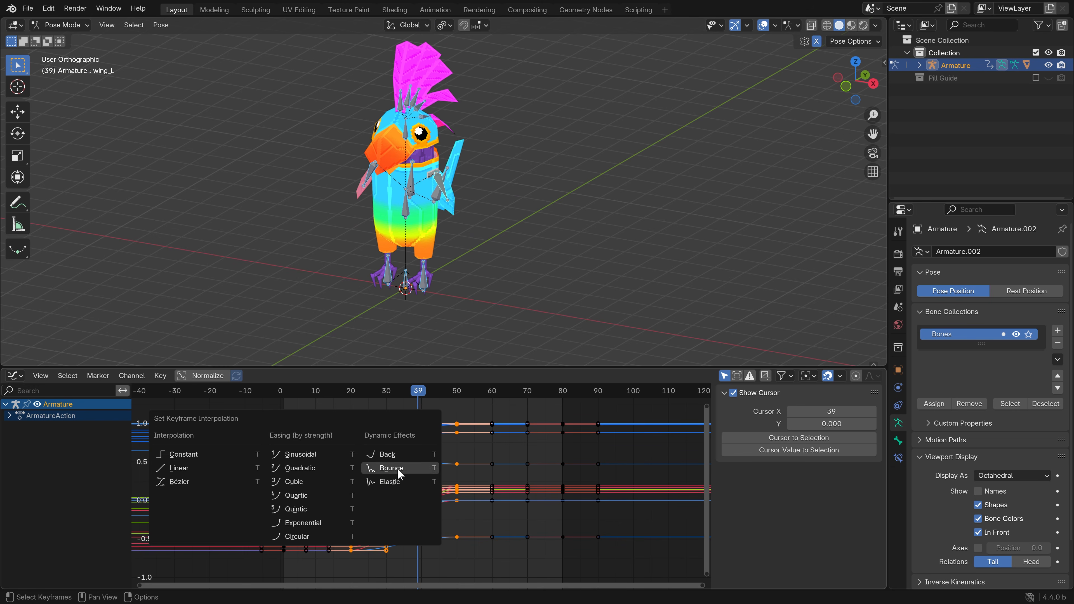
click(397, 467)
click(351, 390)
key(space)
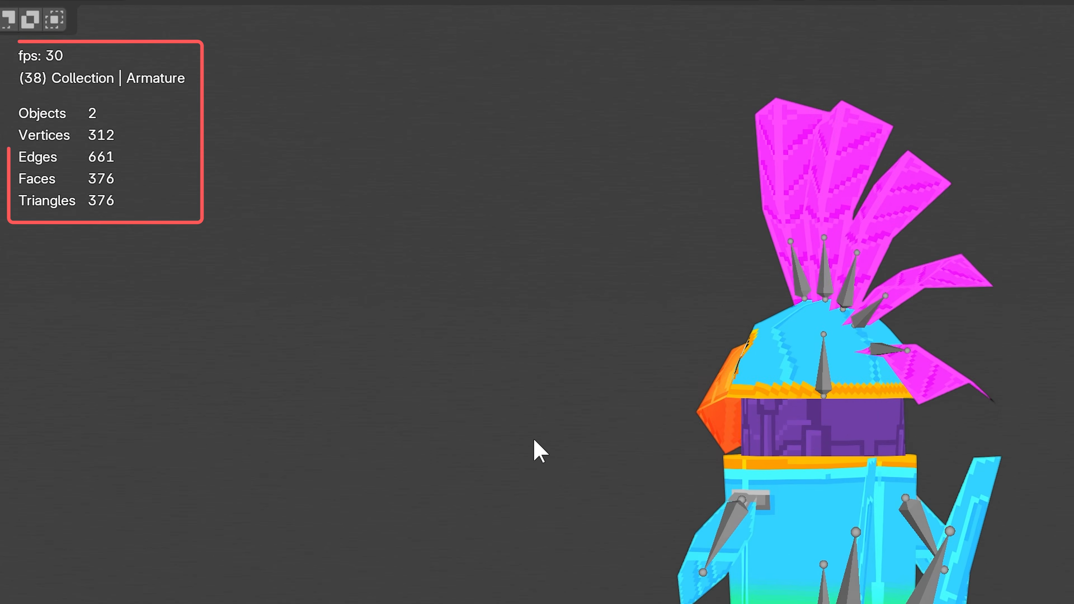
middle_drag(453, 443, 607, 603)
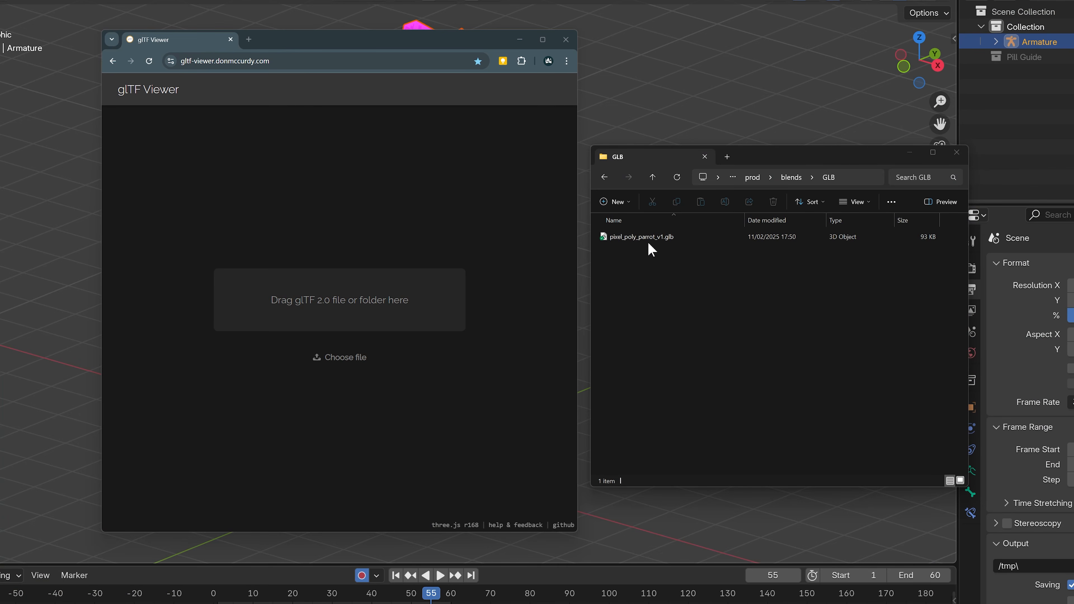
- Load pixel_poly_parrot_v1.glb into the web glTF Viewer
mouse_move(643, 236)
mouse_down()
mouse_move(643, 250)
mouse_move(357, 298)
mouse_up()
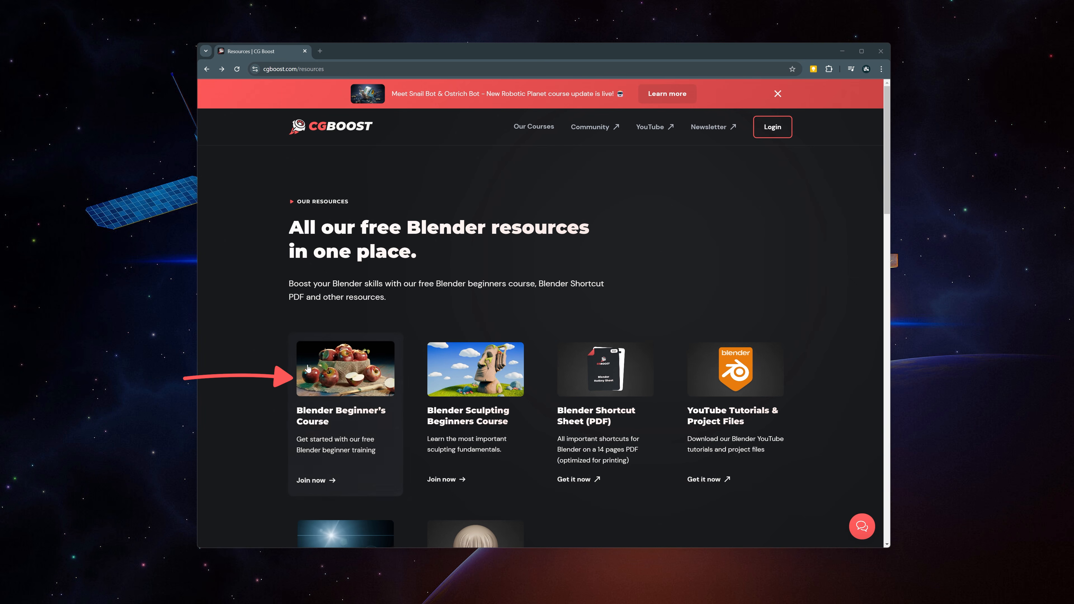
- Open the free Blender Beginner's Course page on CG Boost and look through it
click(343, 368)
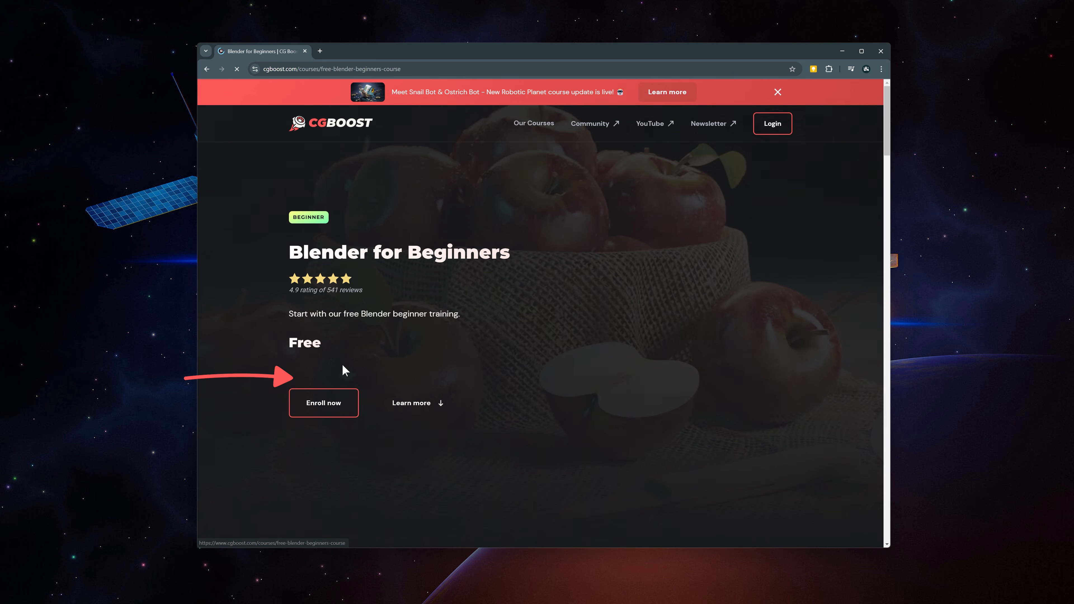
scroll(345, 365, down, 5)
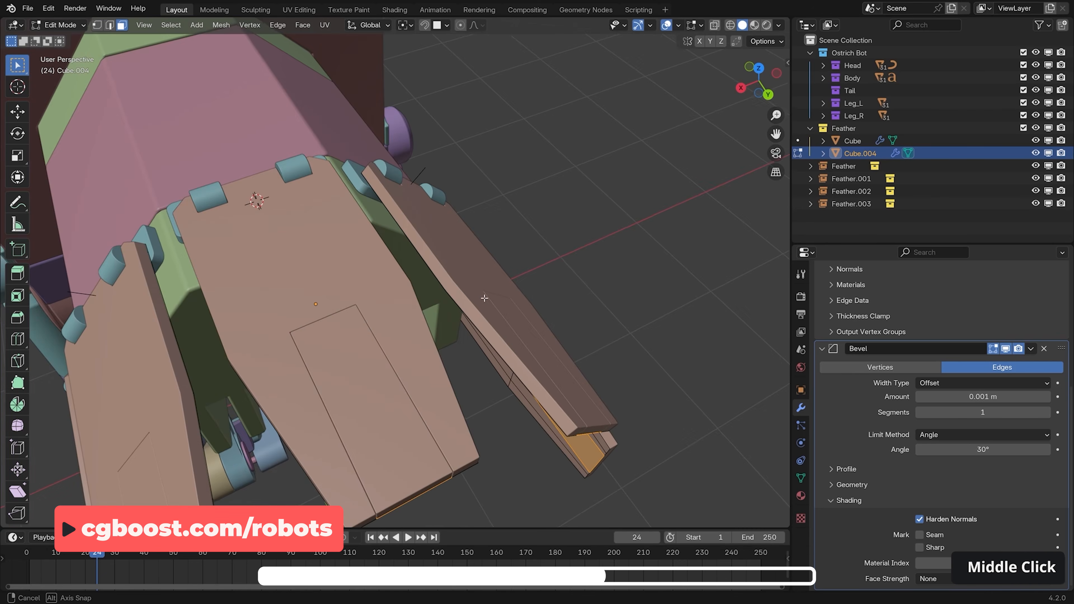
shift+middle_drag(257, 199, 432, 187)
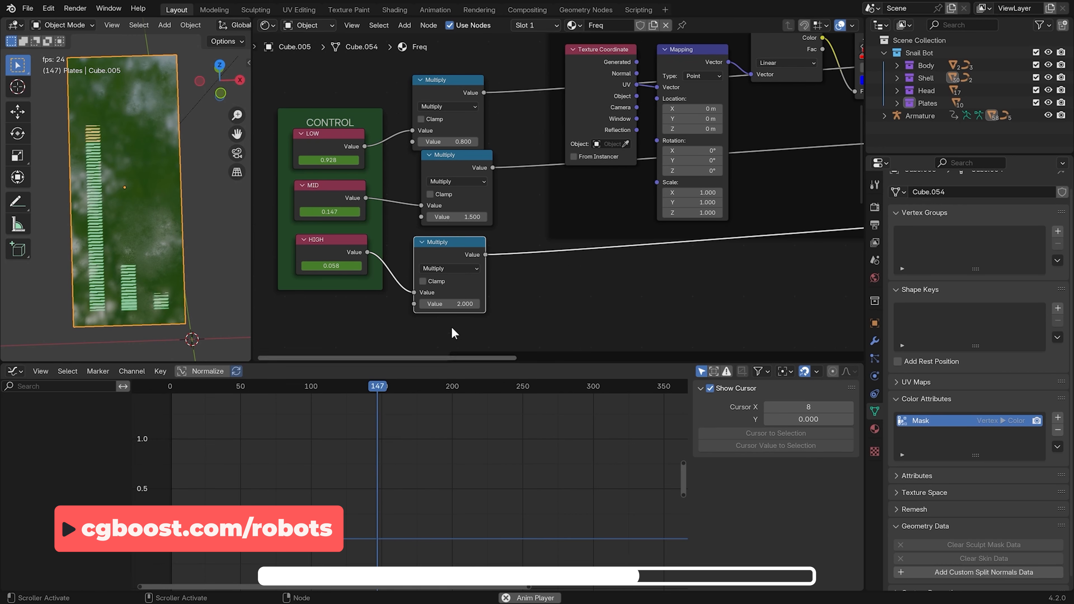
key(g)
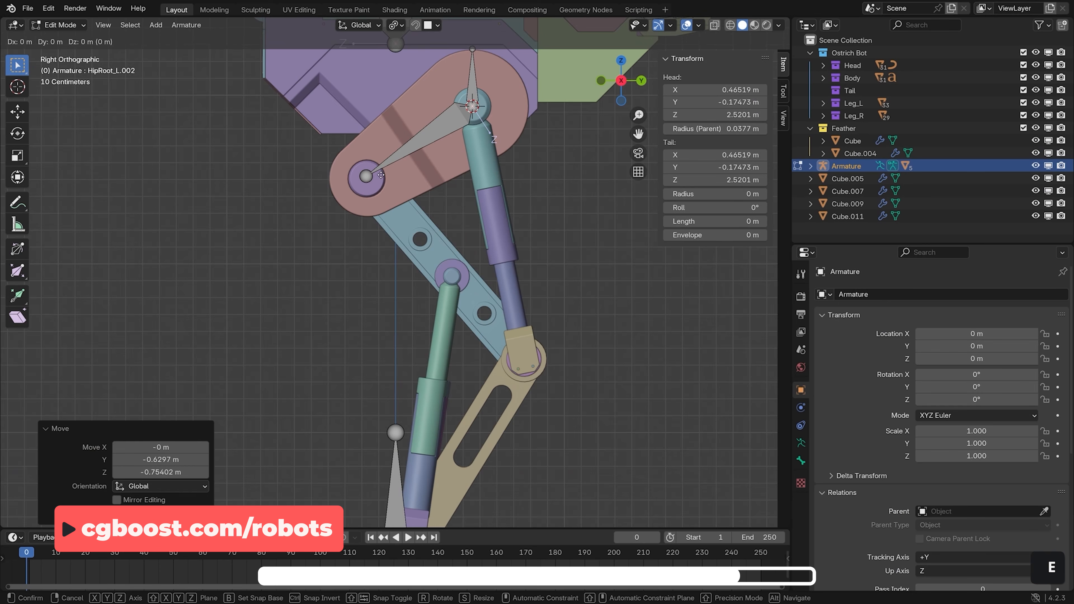
shift+middle_drag(537, 237, 559, 203)
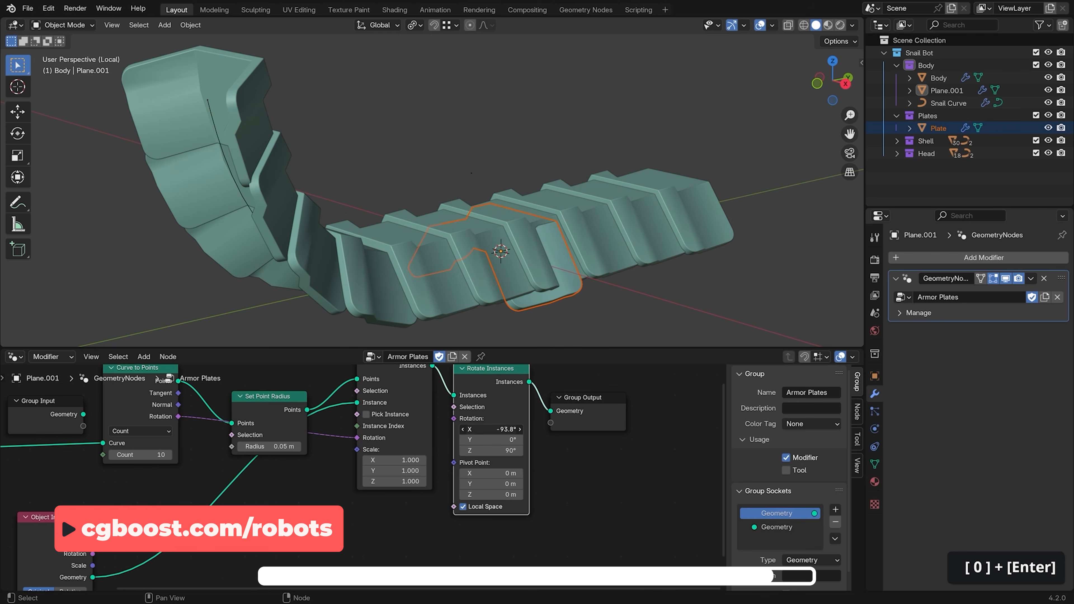
key(g)
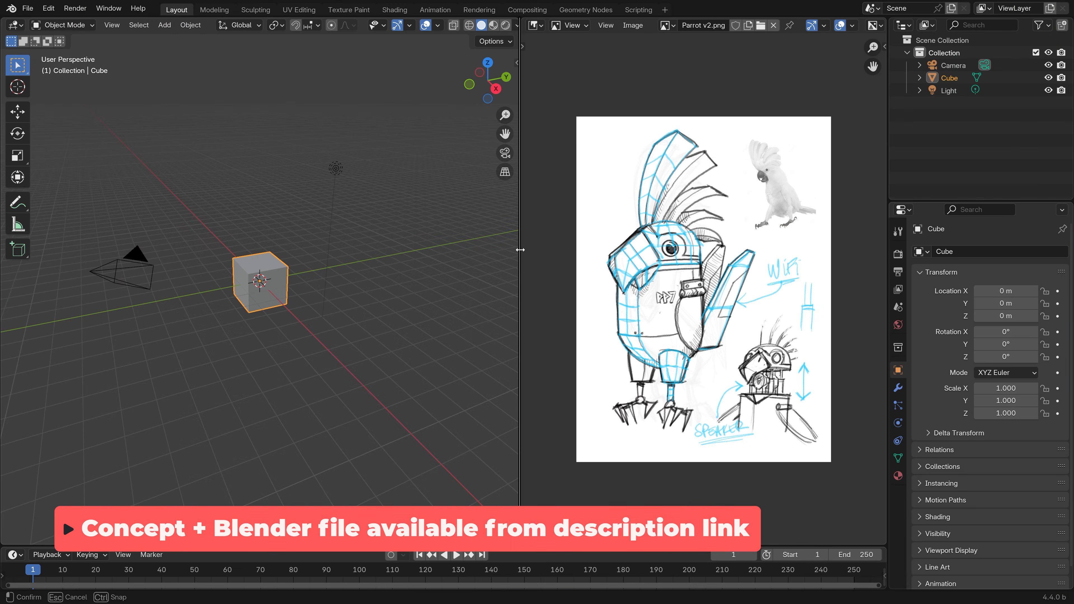
- Widen the 3D viewport and frame the parrot sketch in the Parrot v2.png reference
drag(521, 259, 597, 259)
scroll(683, 289, up, 2)
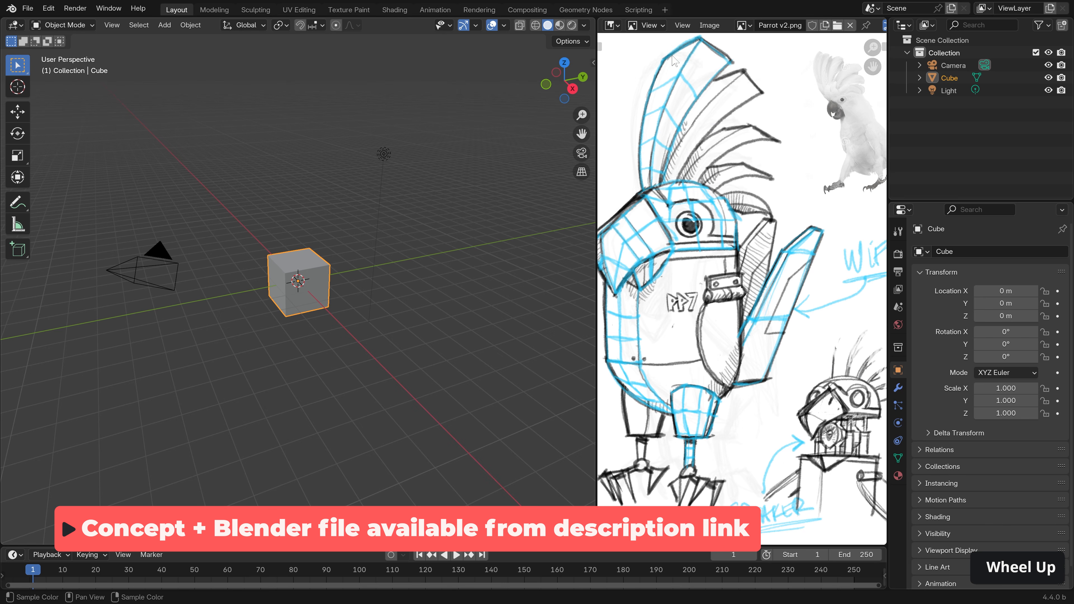
scroll(729, 183, down, 1)
middle_drag(715, 244, 744, 256)
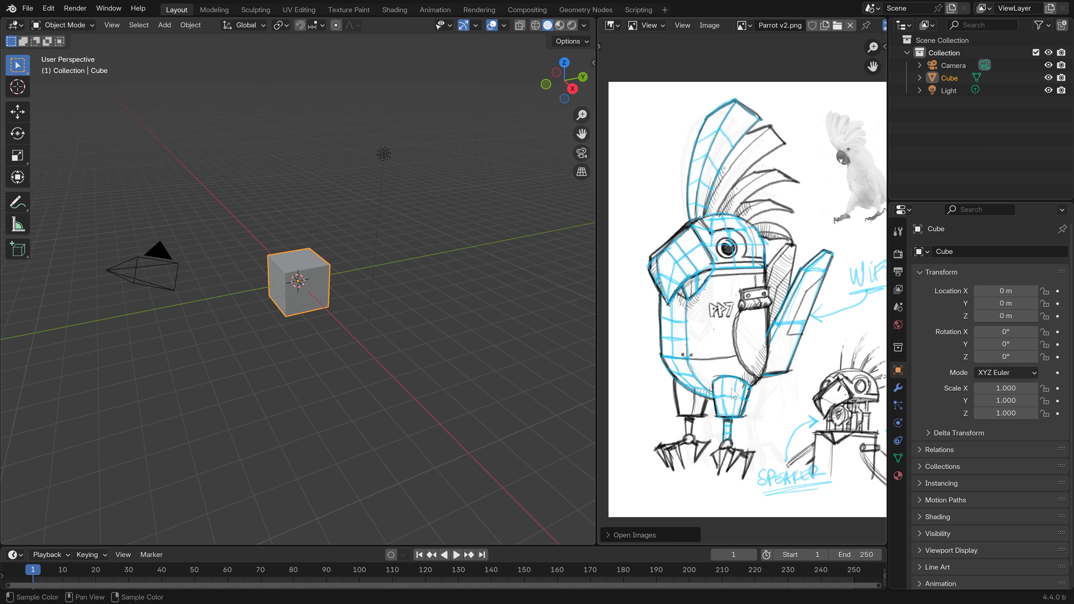
- Delete the default cube, camera and light from the scene
shift+middle_drag(342, 264, 380, 312)
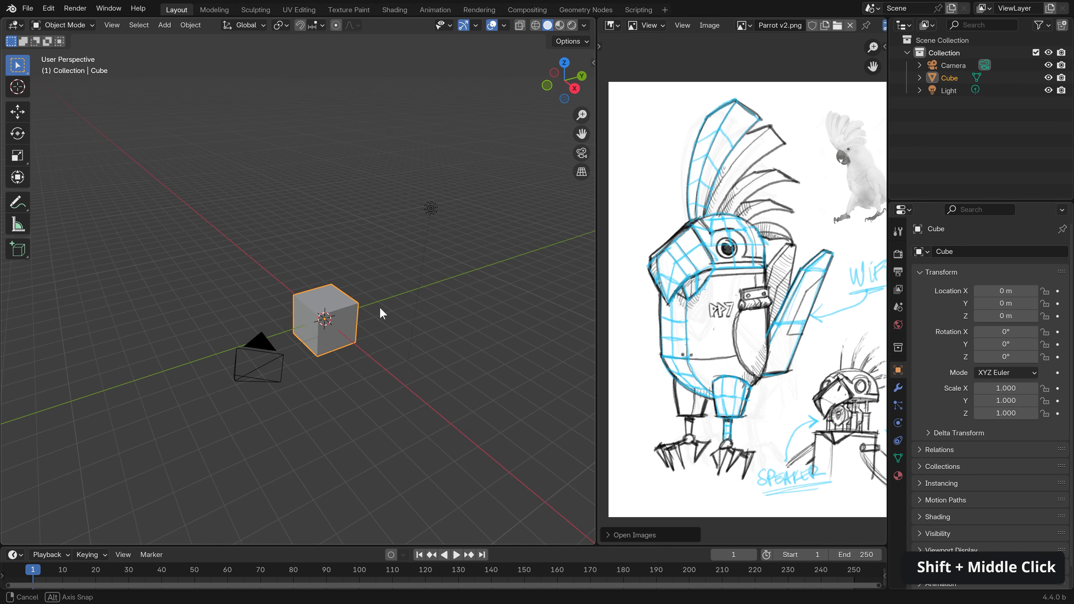
scroll(388, 312, up, 2)
key(a)
key(x)
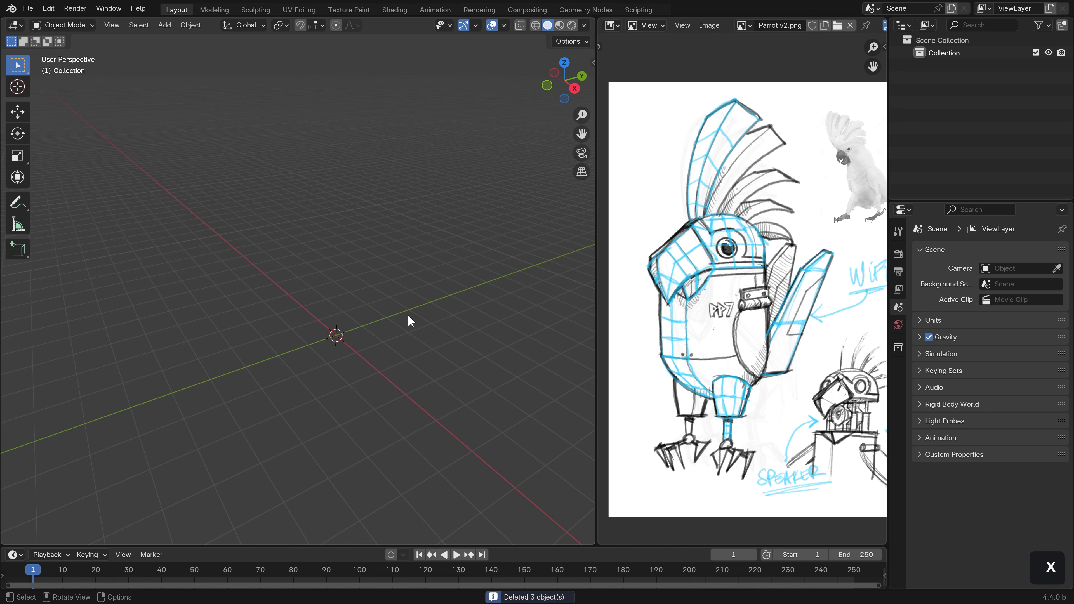
- Add a UV sphere at the scene origin with 16 segments and 8 rings
shift+middle_drag(375, 307, 407, 312)
key(shift+a)
mouse_move(364, 294)
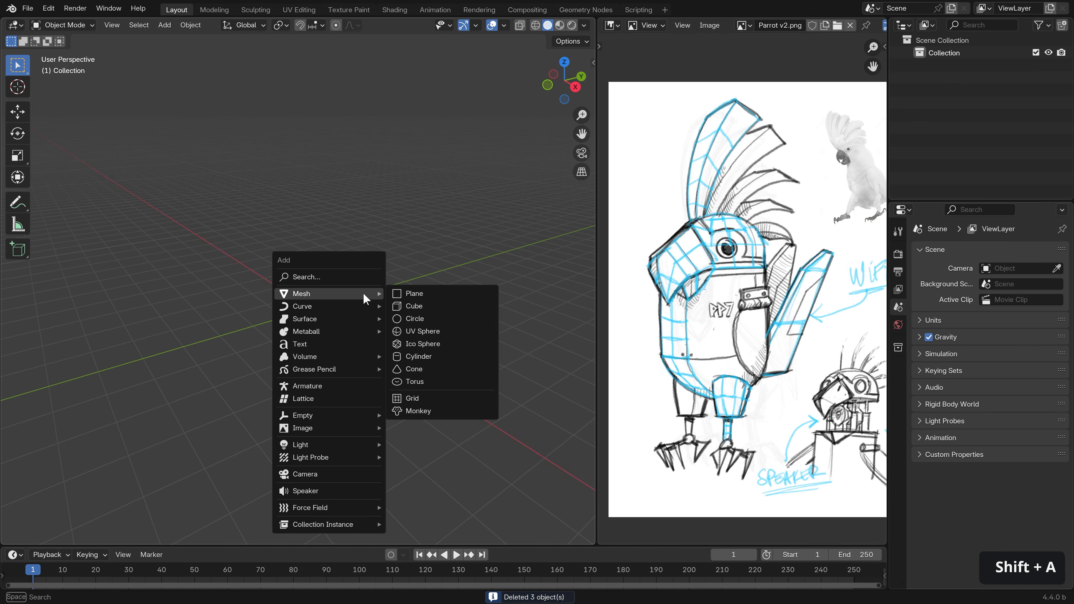
click(441, 331)
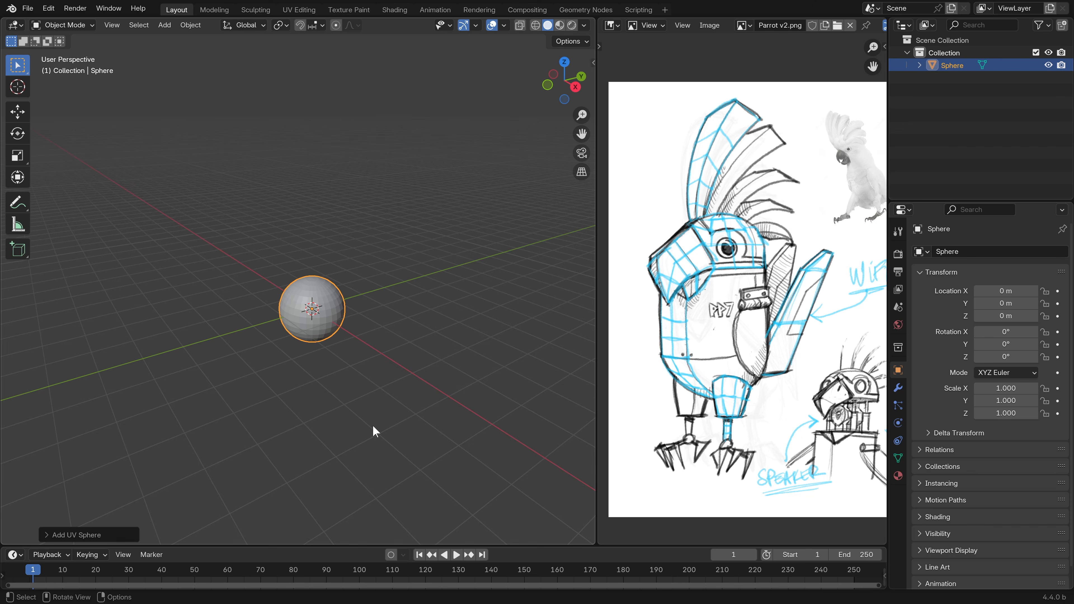
scroll(374, 429, up, 5)
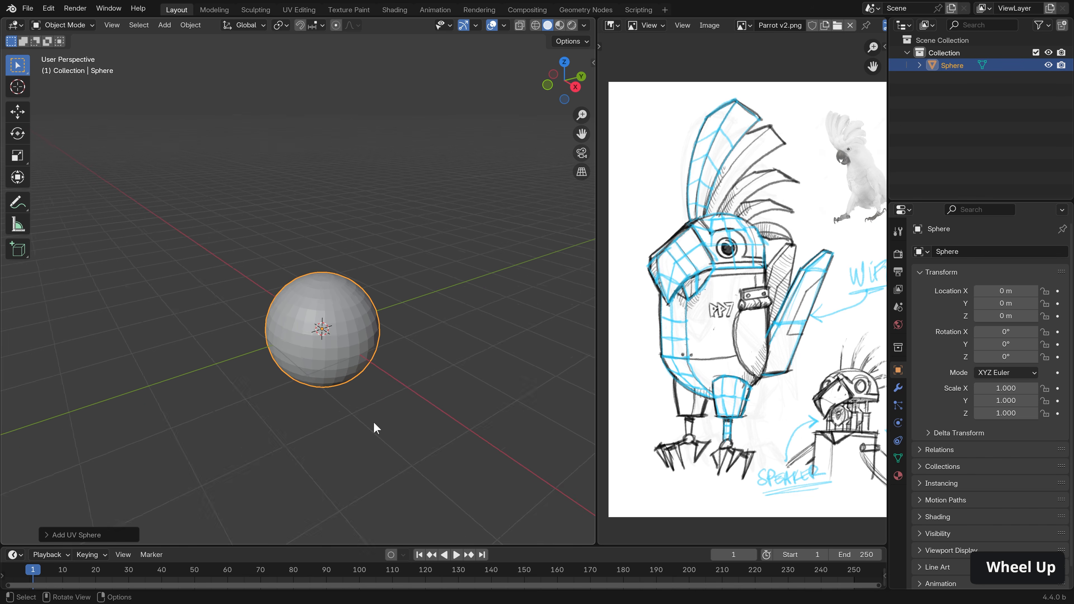
click(53, 535)
click(161, 399)
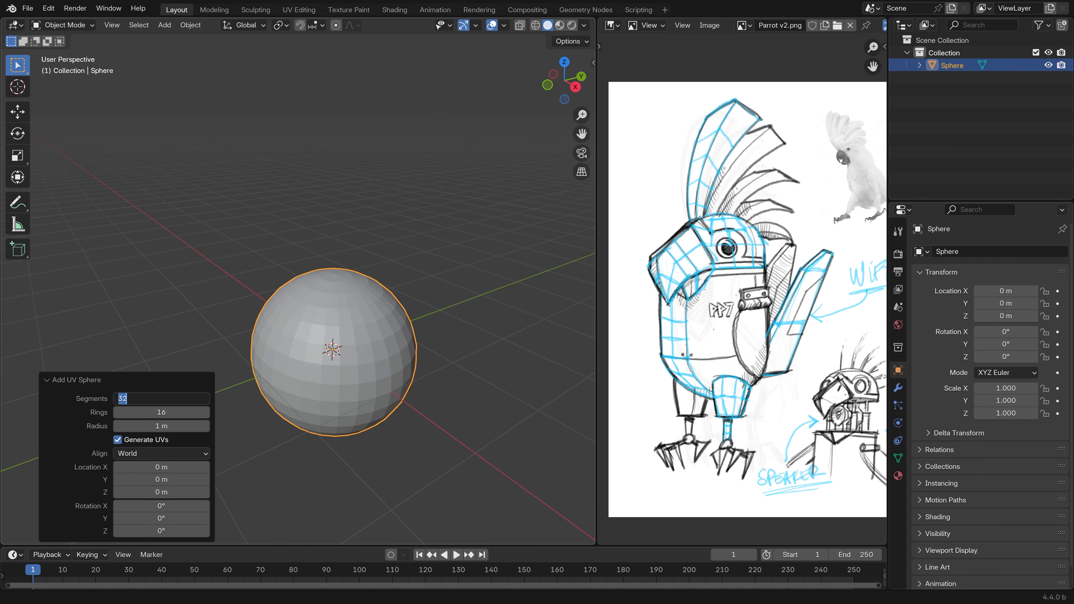
text(16)
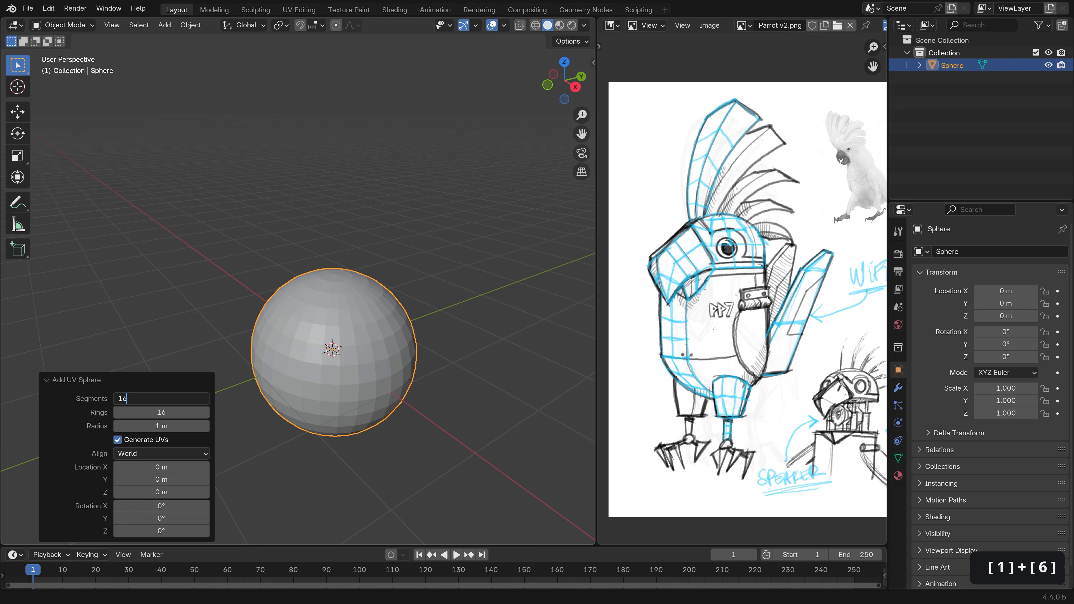
key(Tab)
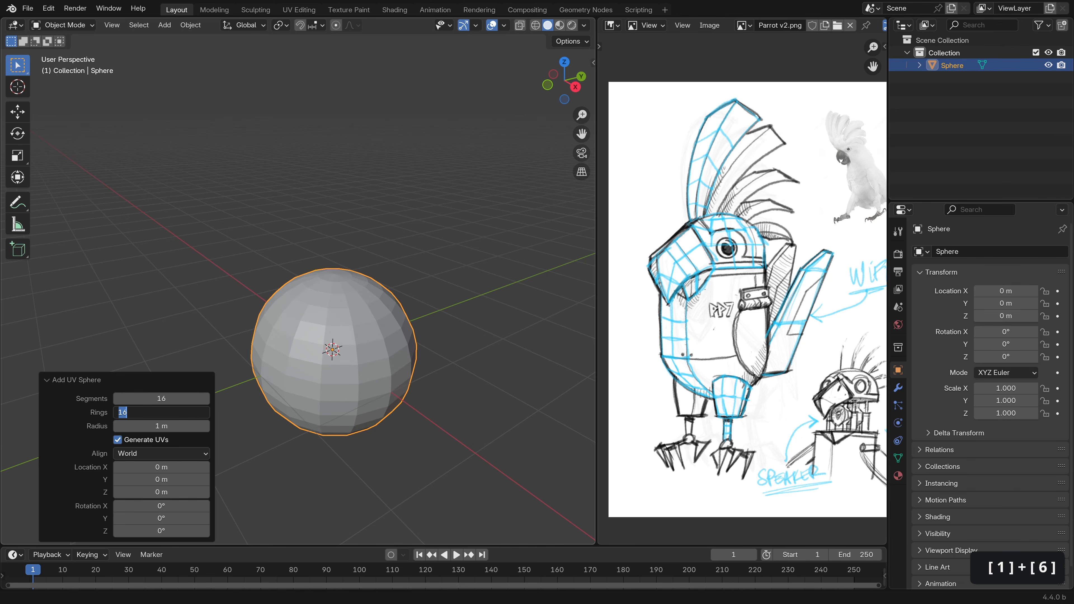
text(8)
key(Return)
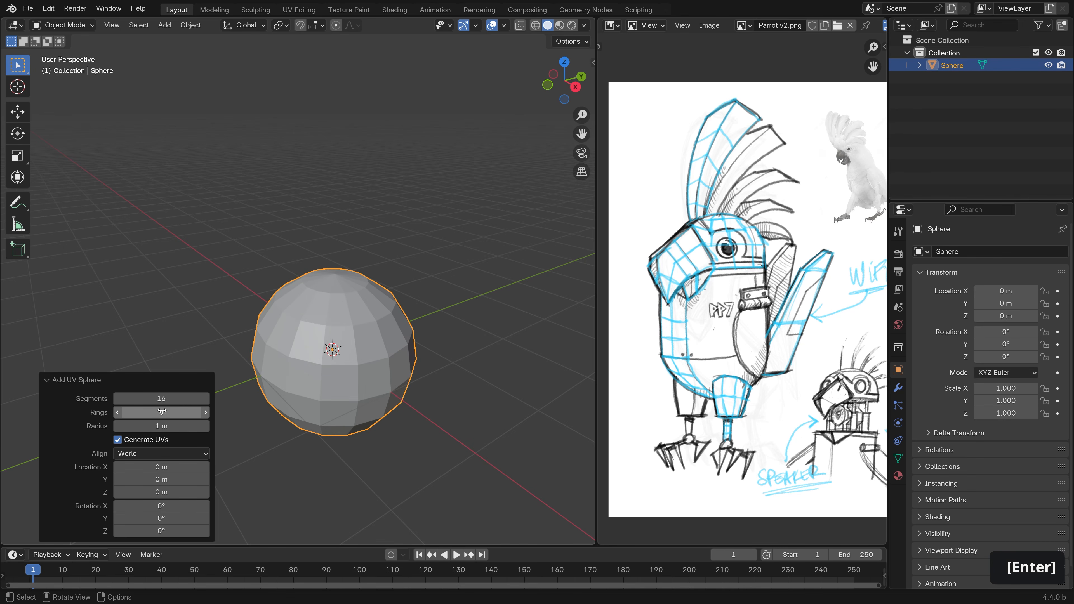
click(56, 379)
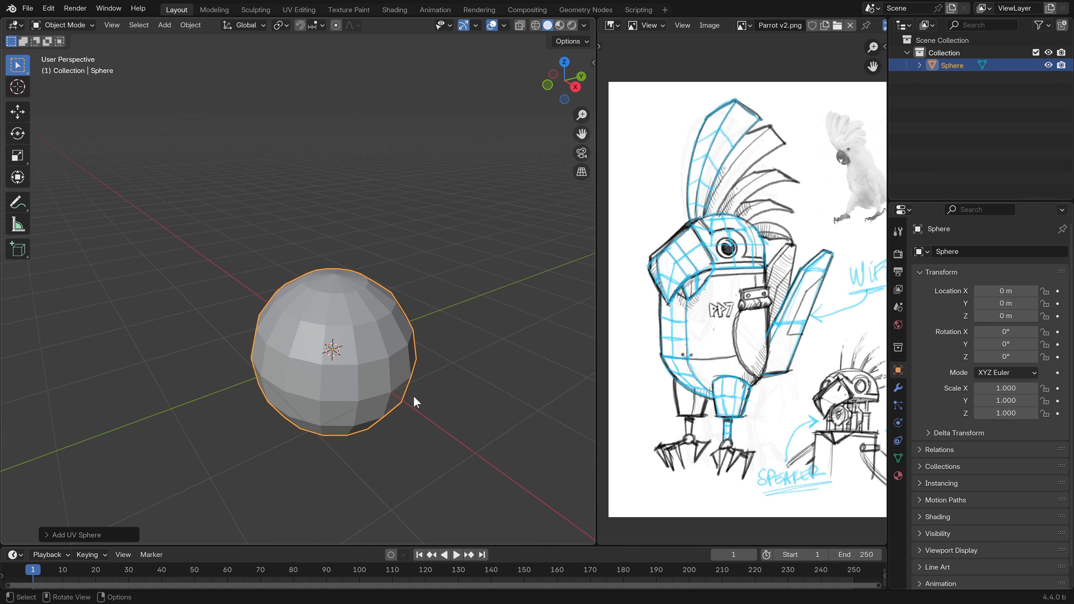
- In wireframe front view, extrude the faces of the sphere's upper half about 1.82 m upward to form a pill shape
key(Tab)
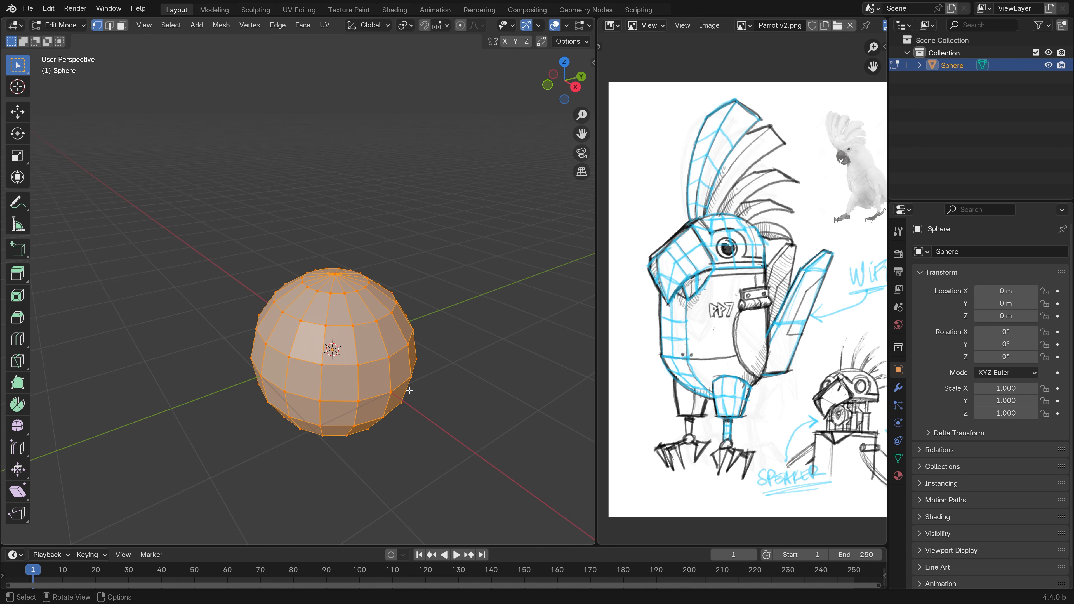
key(z)
click(320, 390)
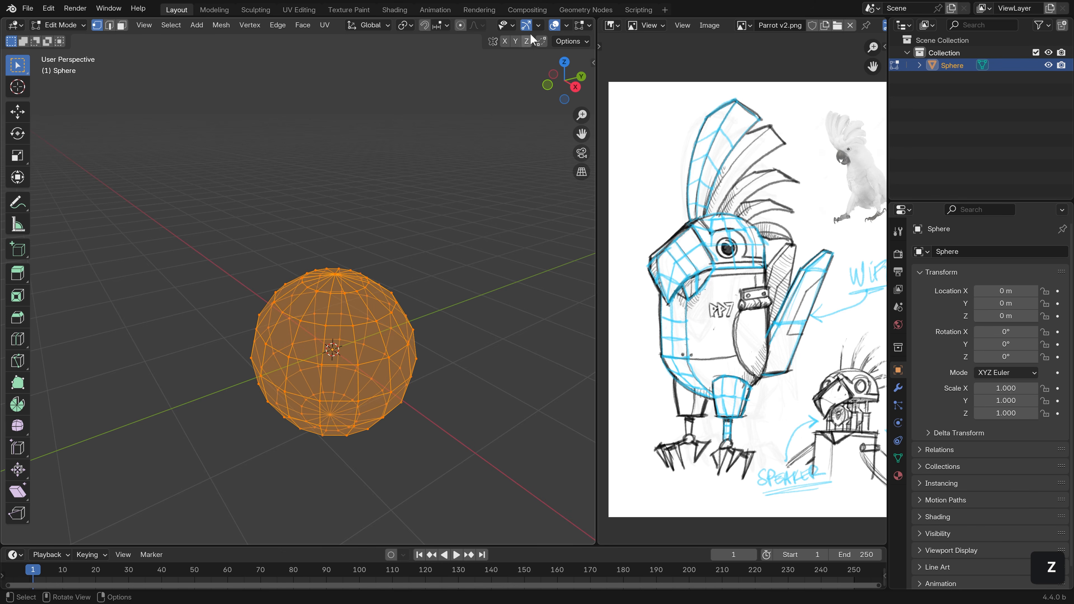
middle_drag(532, 27, 450, 26)
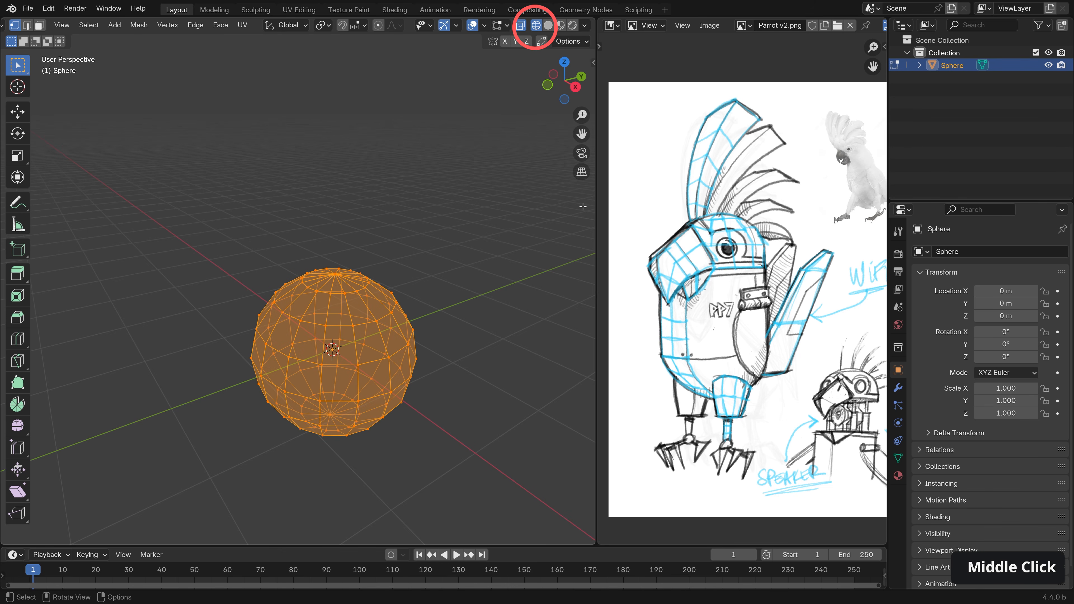
alt+middle_drag(588, 178, 409, 255)
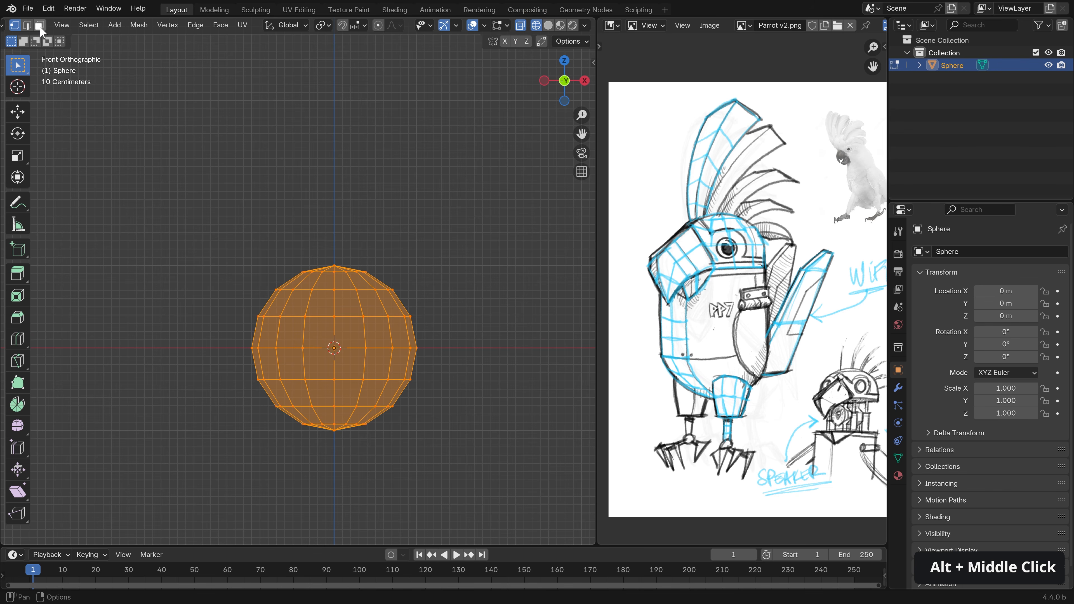
click(40, 26)
drag(209, 220, 471, 339)
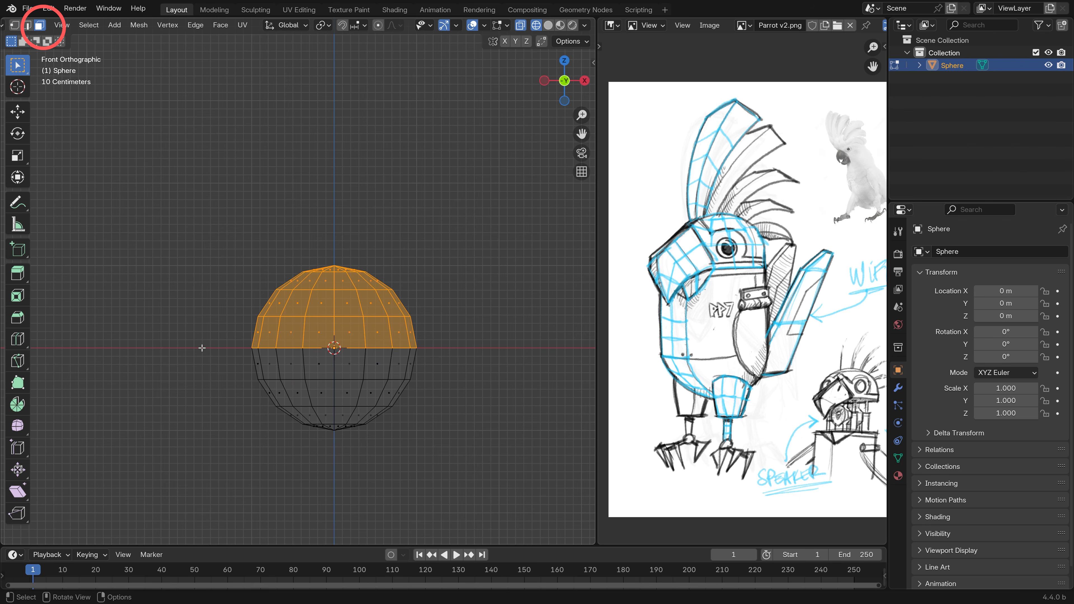
key(e)
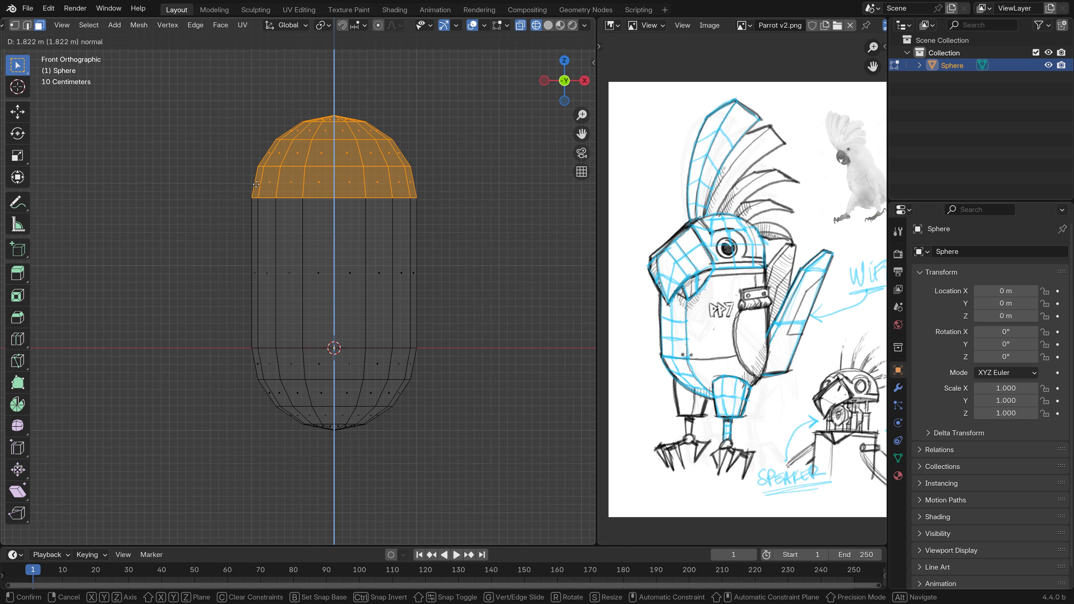
click(256, 185)
key(Tab)
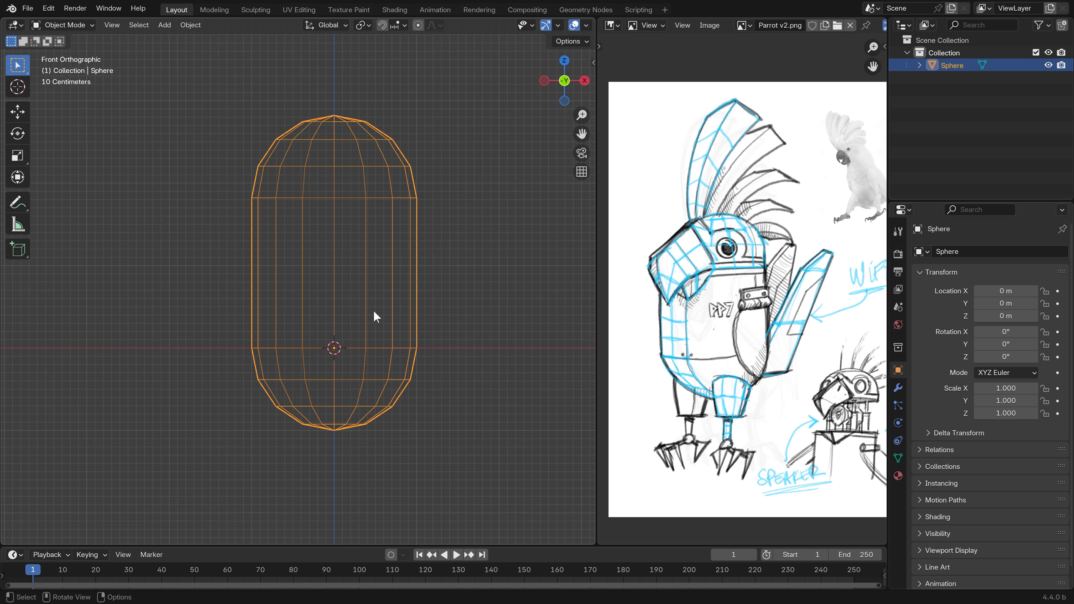
- Duplicate the pill in place and move the copy to a new collection named Pill Guide
key(shift+d)
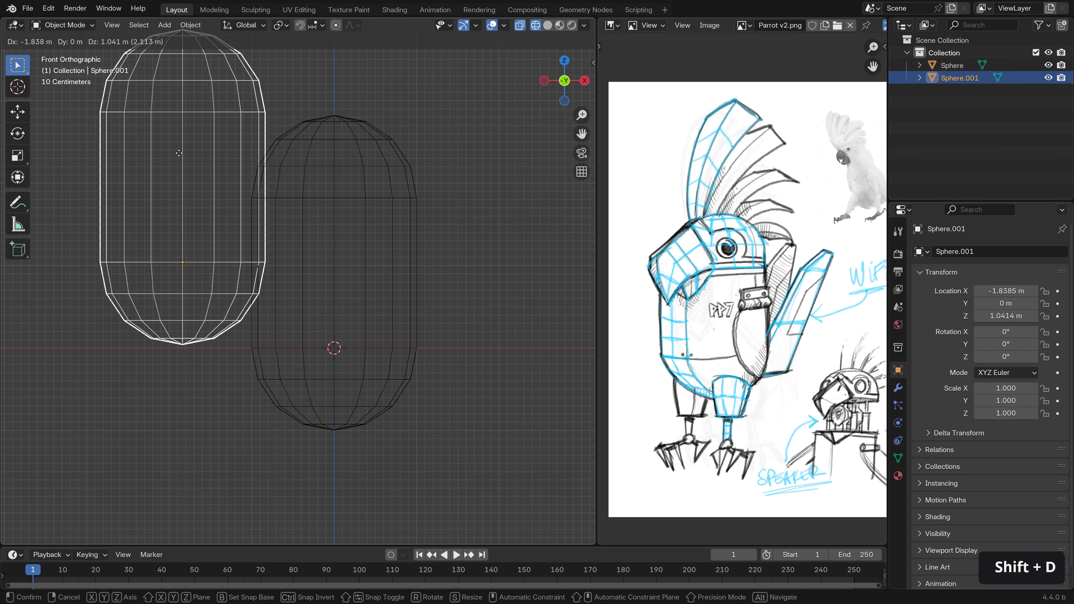
right_click(136, 158)
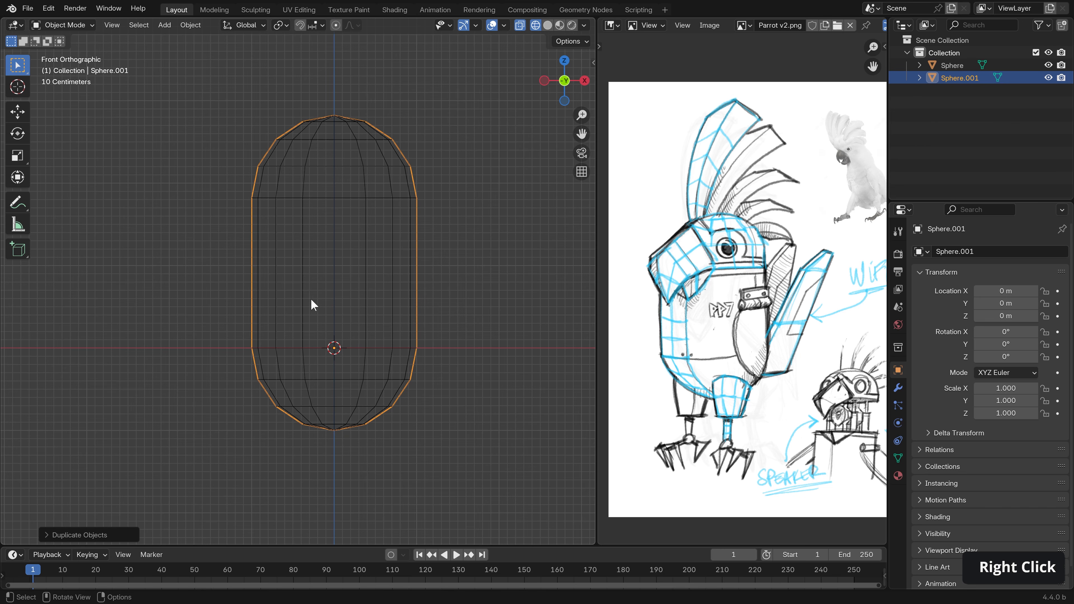
key(m)
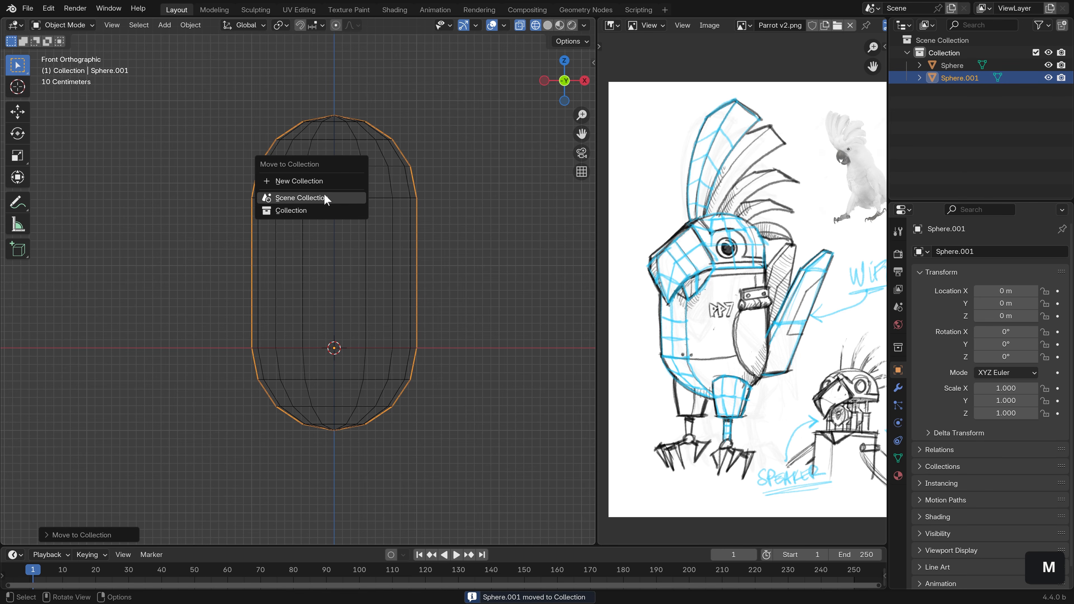
click(303, 180)
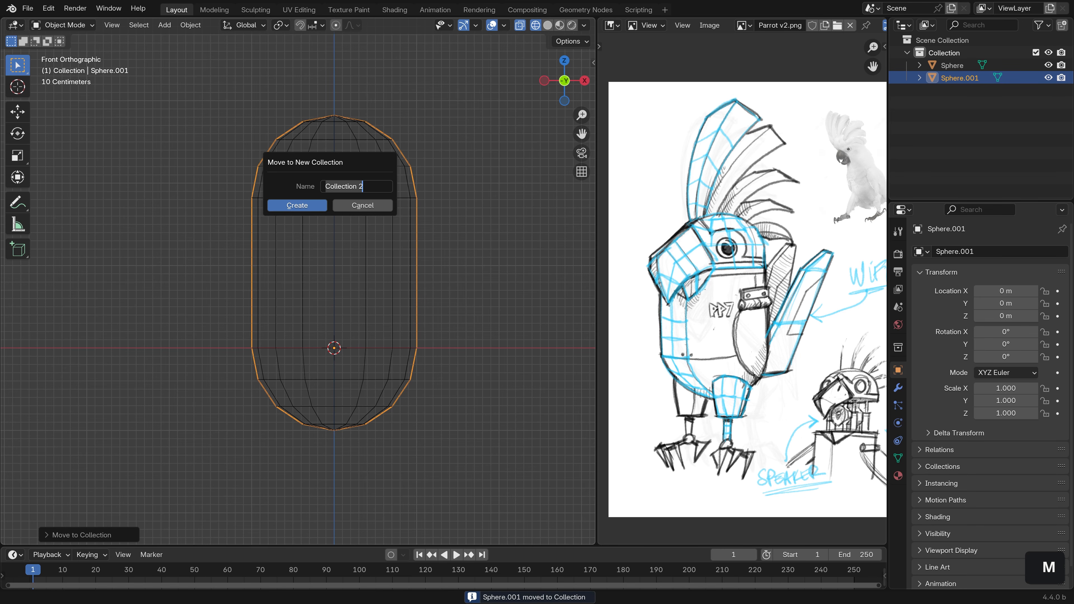
text(P)
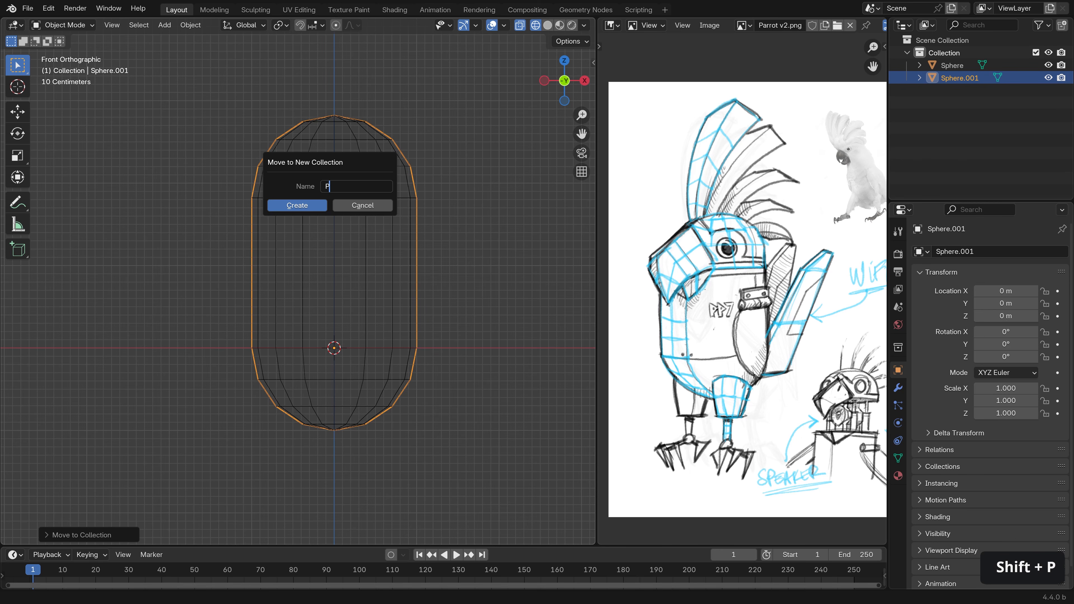
text(ill Guide)
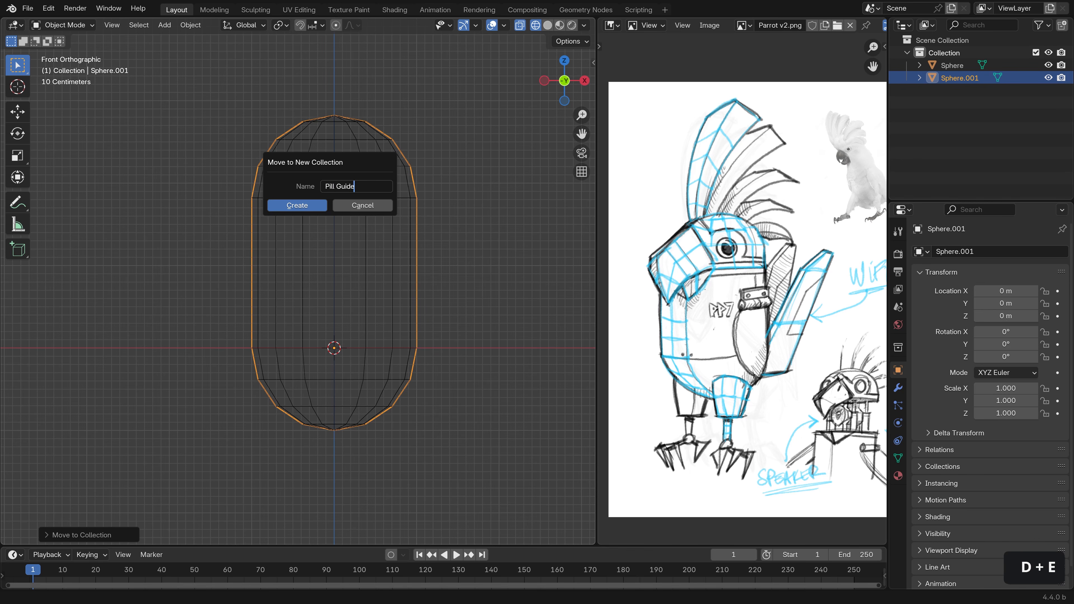
key(Return)
click(292, 206)
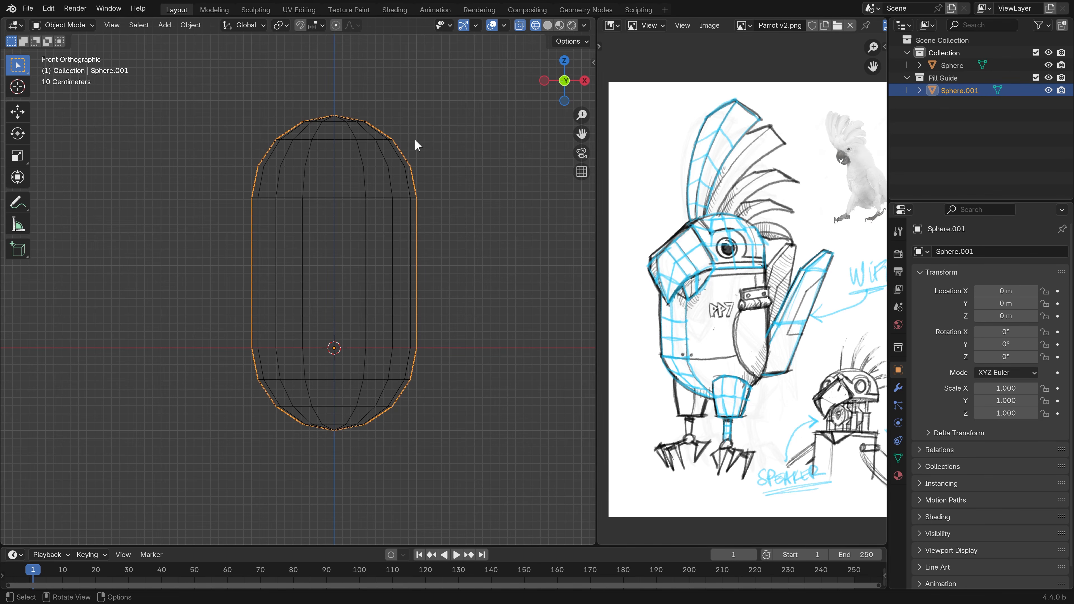
- Give the duplicated pill a level 2 subdivision and add 8 evenly spaced loop cuts around its straight middle section
key(ctrl+2)
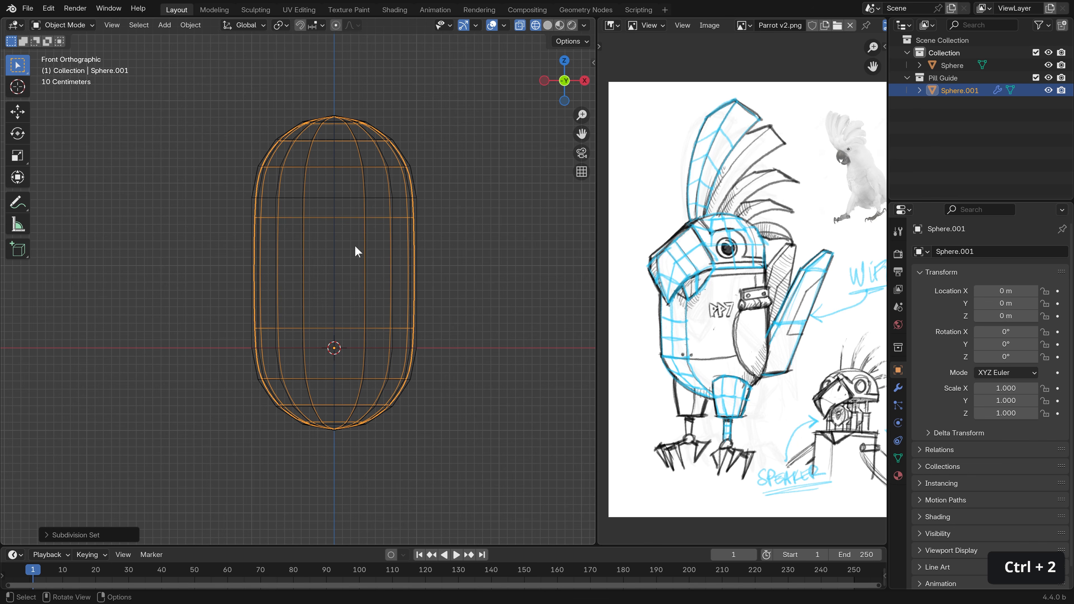
scroll(419, 250, up, 1)
key(Tab)
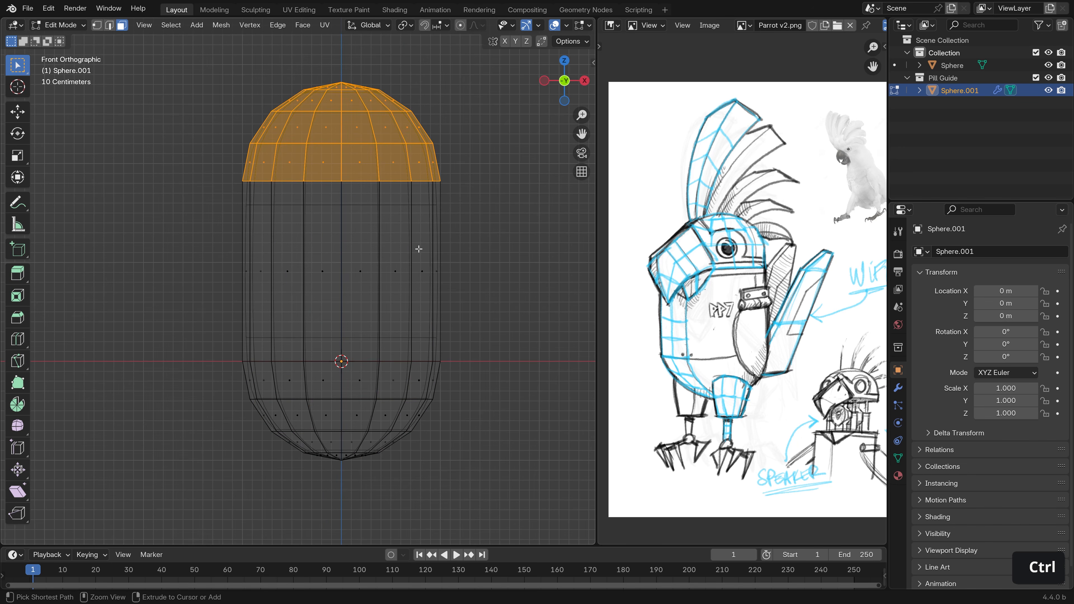
key(ctrl+r)
scroll(357, 257, up, 5)
scroll(357, 257, down, 1)
scroll(357, 257, up, 4)
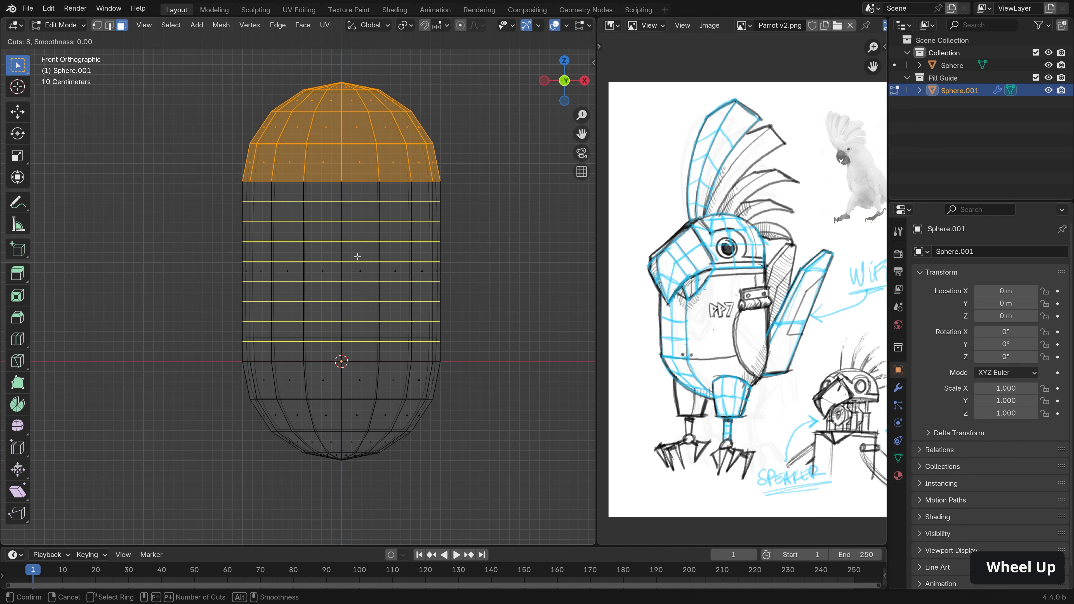
click(357, 257)
key(Tab)
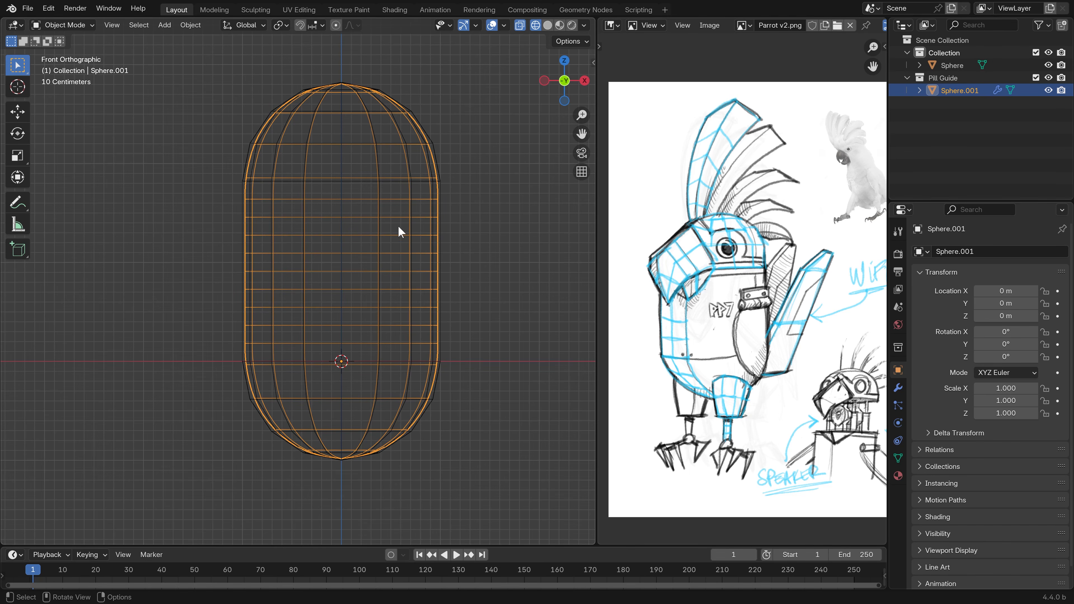
- Rename the duplicated pill PillGuide and exclude the Pill Guide collection from the view layer
key(F2)
text(PillGuide)
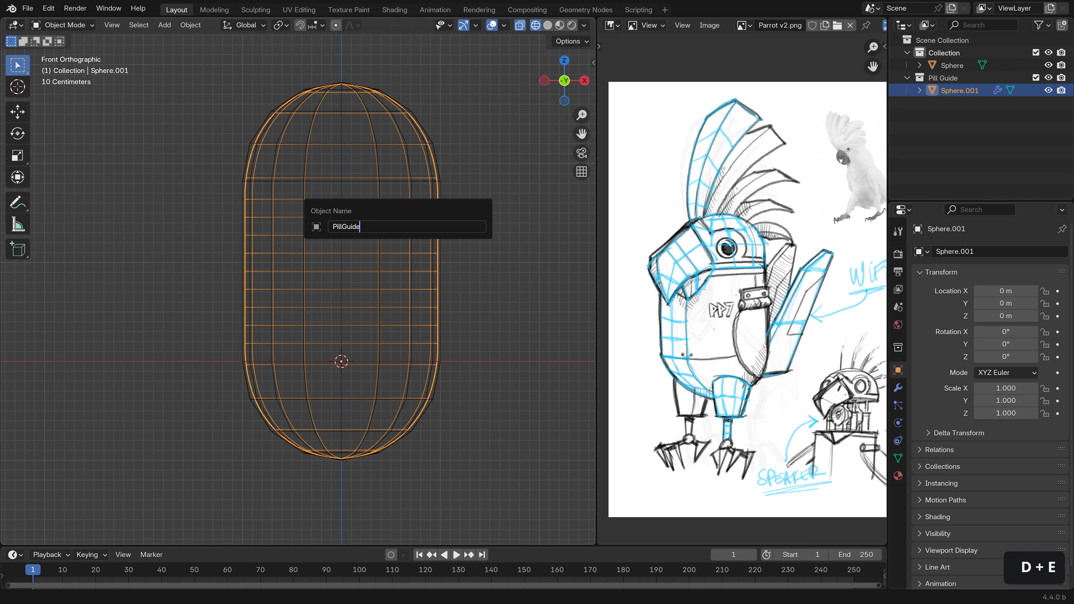
key(Return)
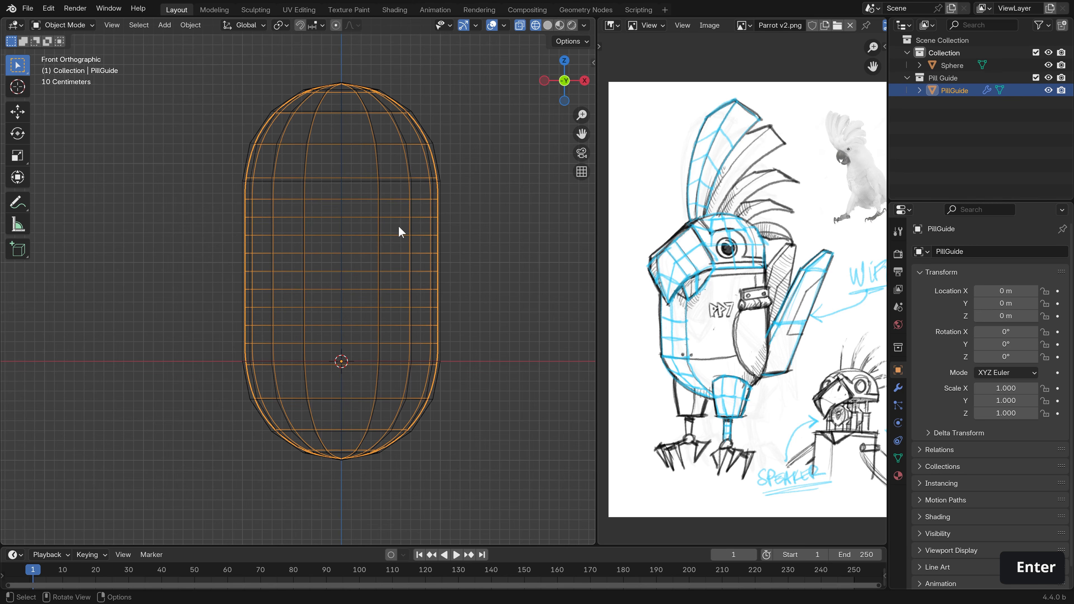
click(1037, 78)
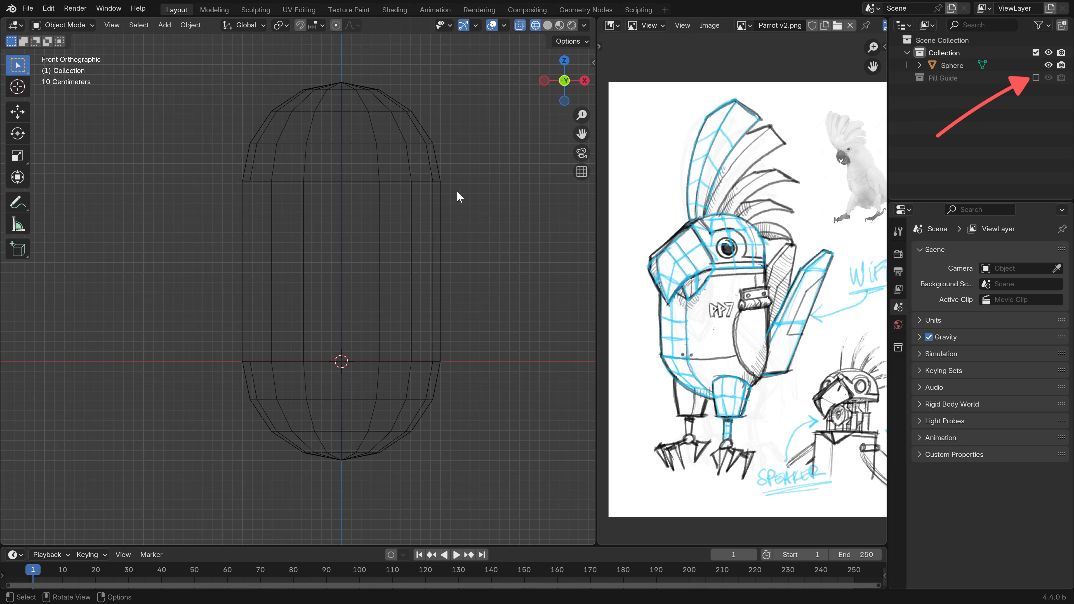
- Select the original pill and return the viewport to solid shading
click(464, 267)
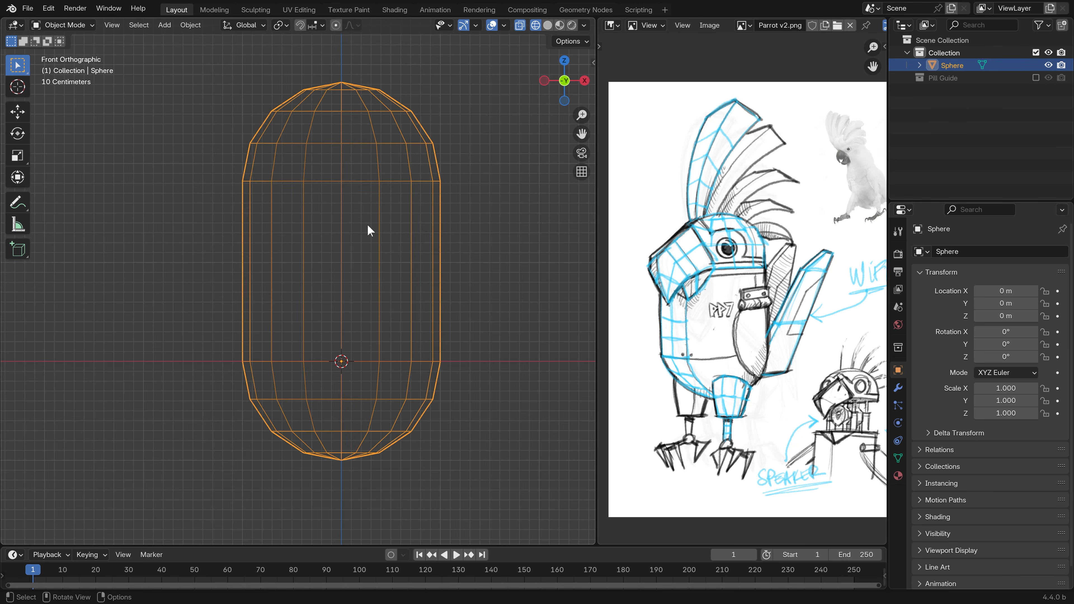
key(z)
click(451, 225)
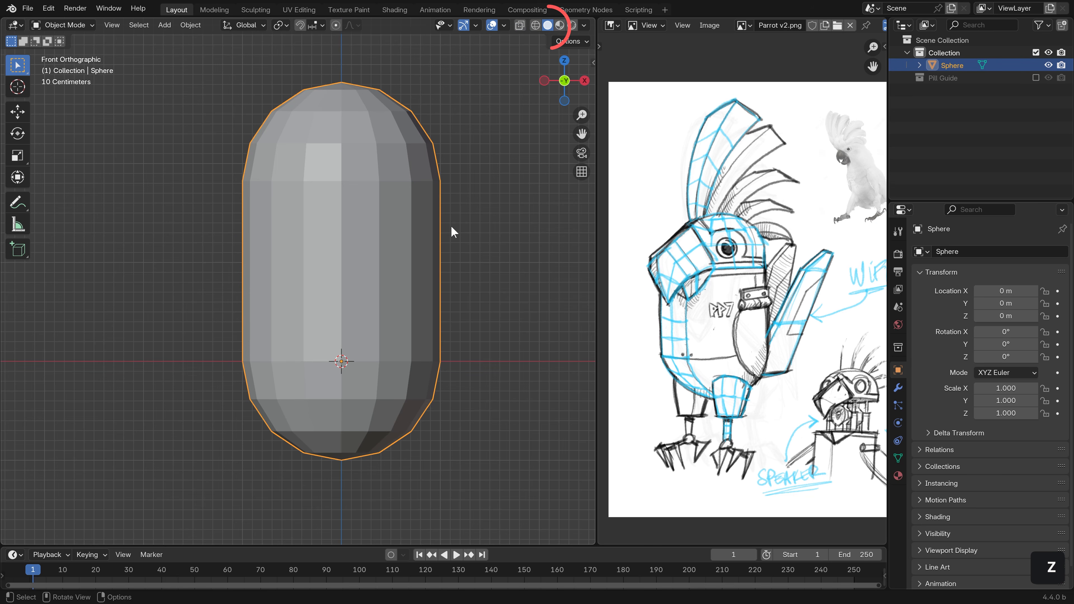
- Select a two-by-two block of faces on the +X side of the pill's rounded underside
mouse_move(451, 229)
middle_down()
mouse_move(472, 310)
mouse_move(447, 264)
mouse_move(436, 327)
mouse_move(455, 393)
middle_up()
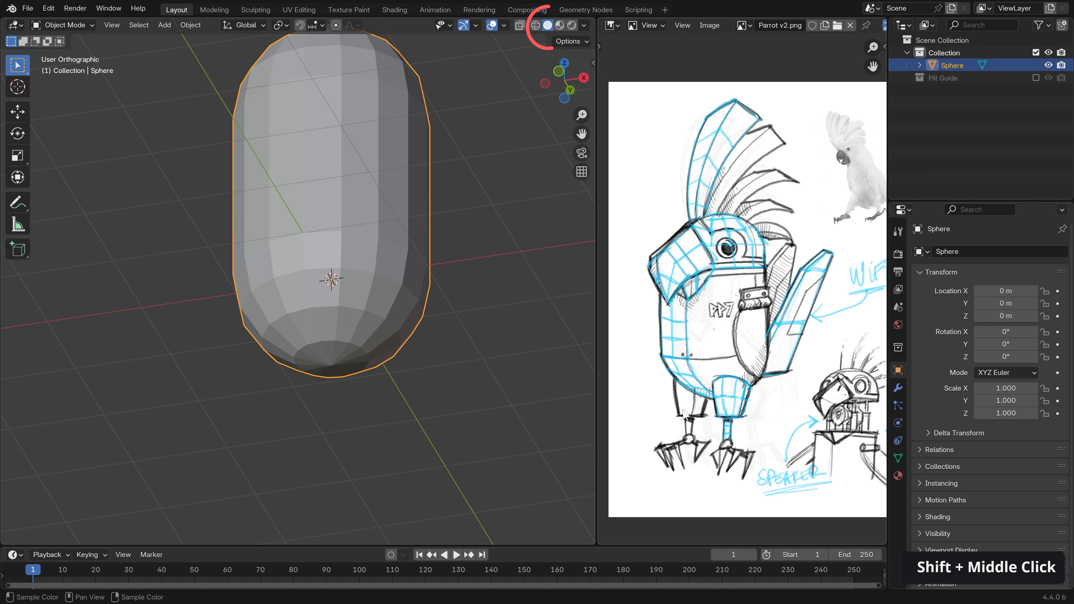
scroll(387, 357, up, 2)
middle_drag(386, 358, 350, 342)
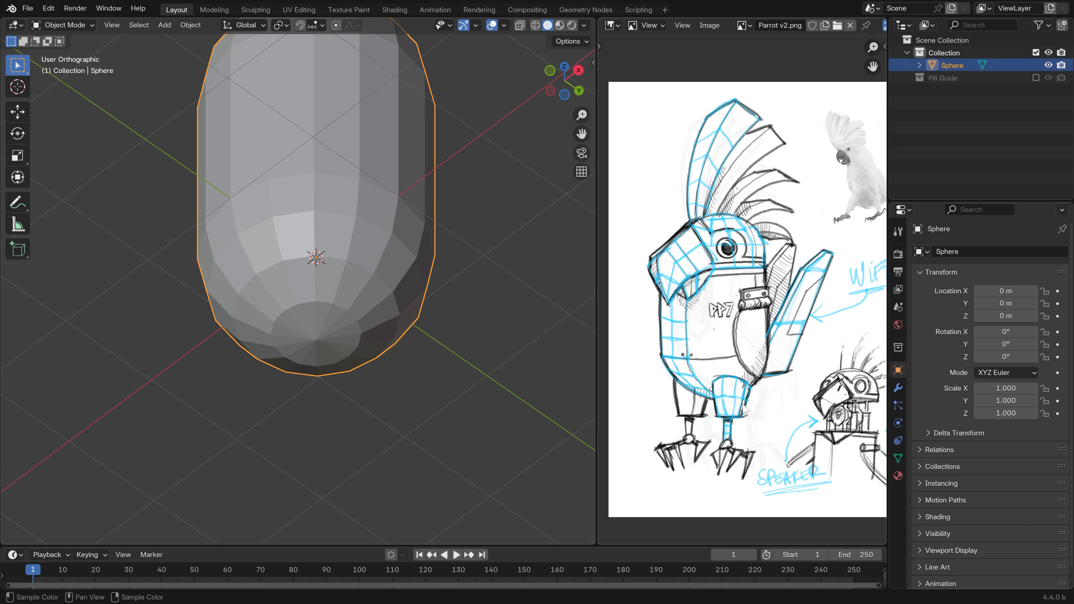
key(Tab)
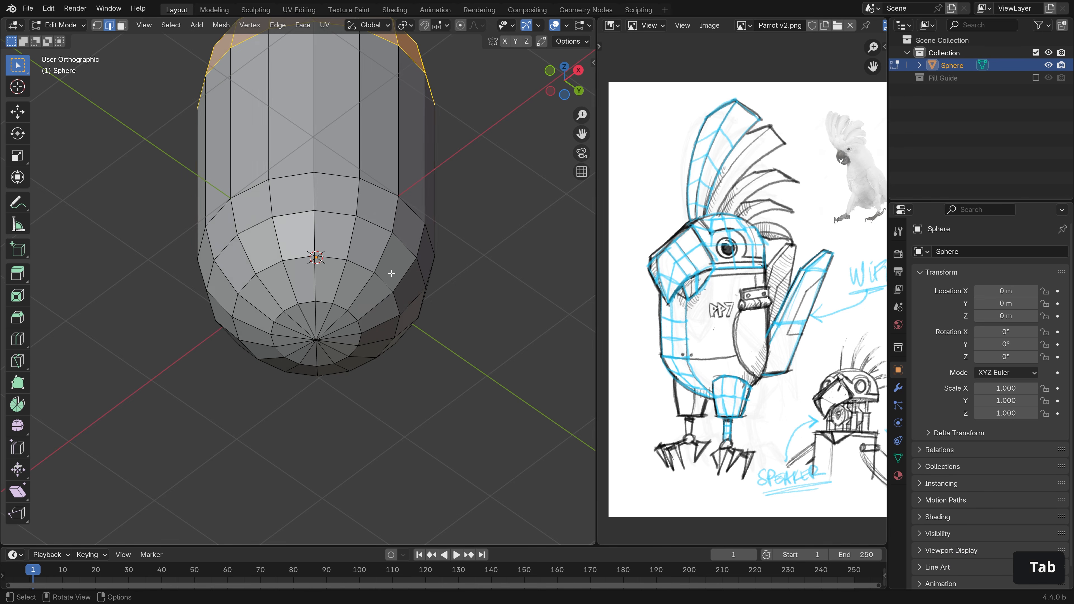
middle_drag(314, 254, 309, 223)
key(3)
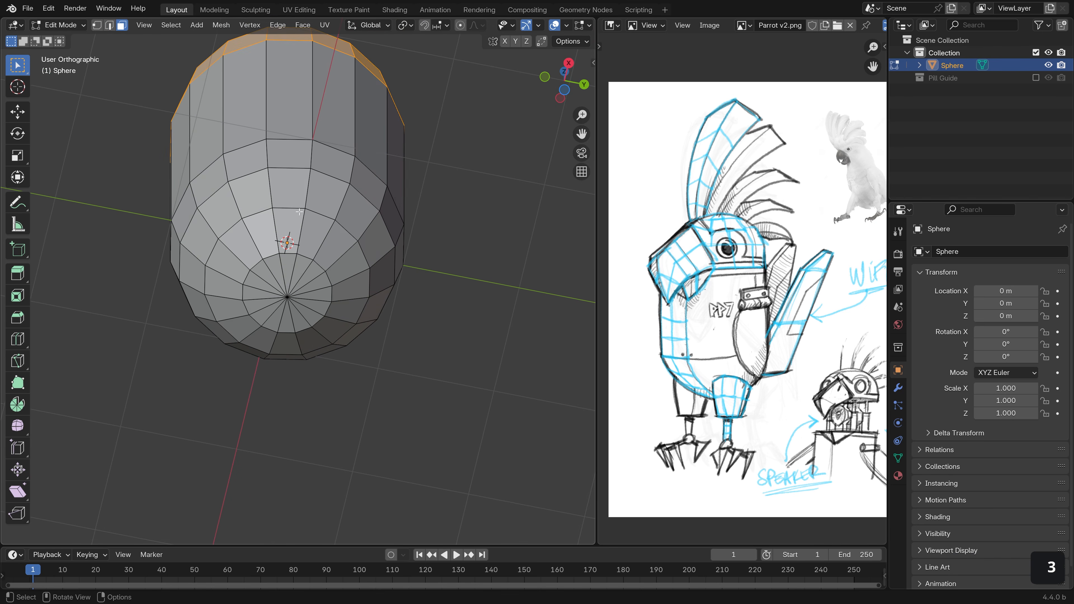
click(289, 189)
ctrl+shift+click(305, 222)
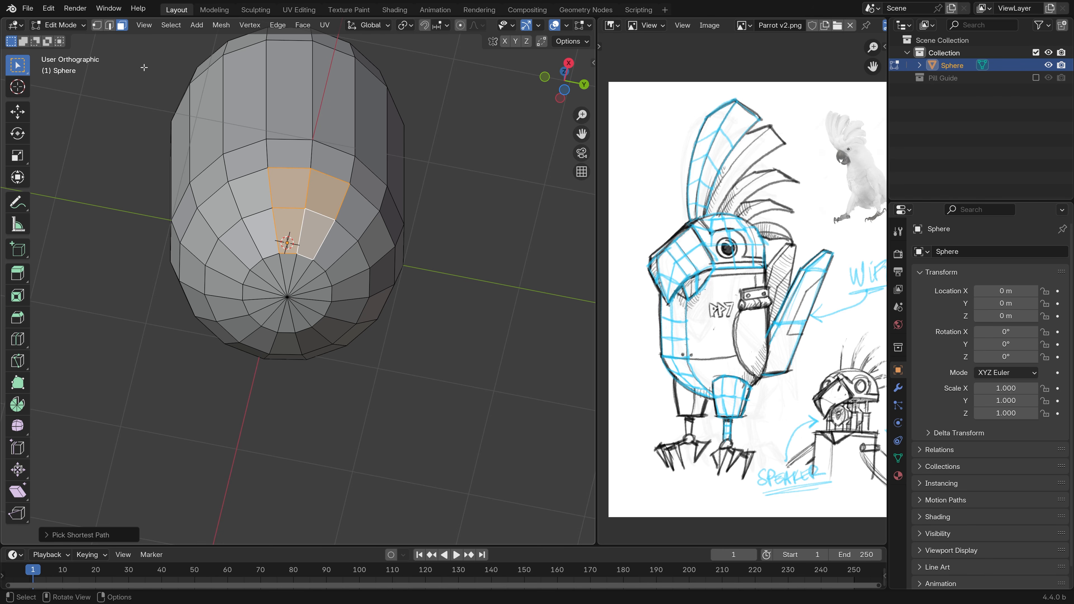
- Search the available extensions for "loop" in the preferences
click(49, 8)
click(93, 171)
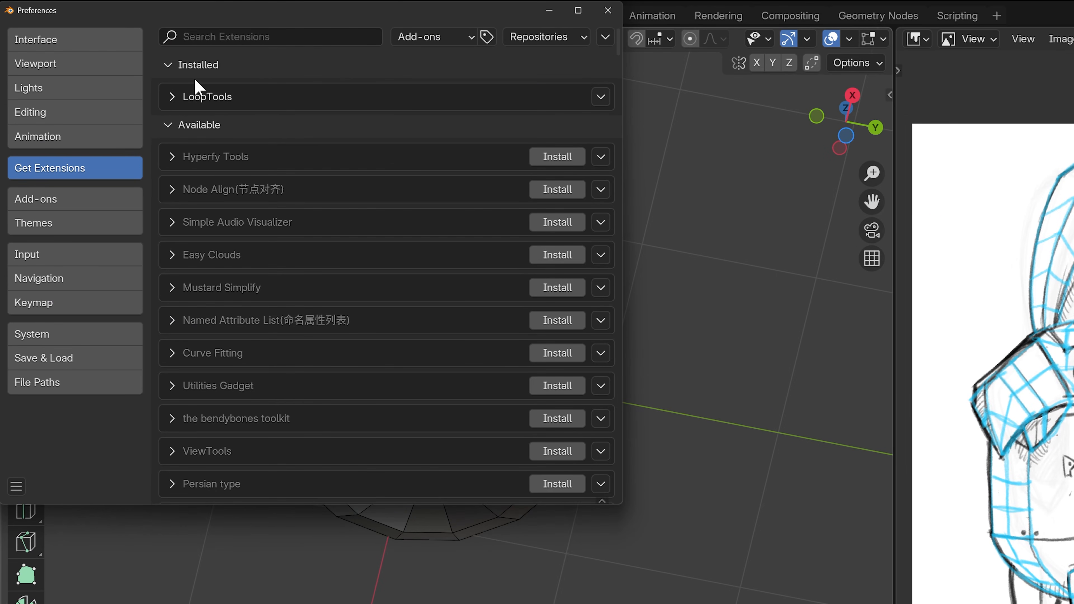
click(203, 37)
text(loop)
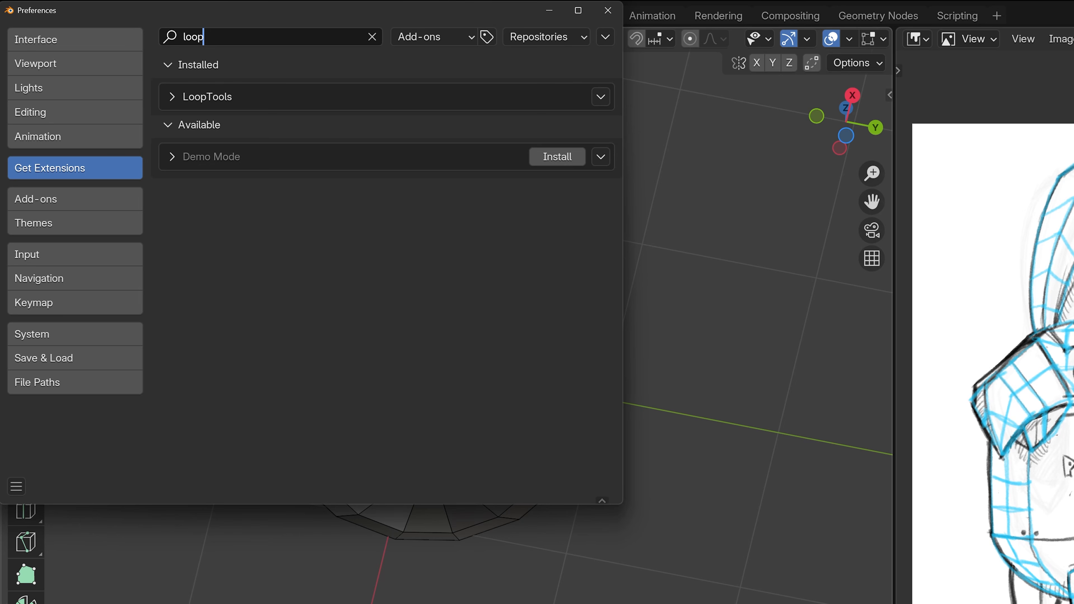
- Find the LoopTools add-on by searching installed add-ons for "loop", make sure it is enabled, and close the preferences
click(64, 200)
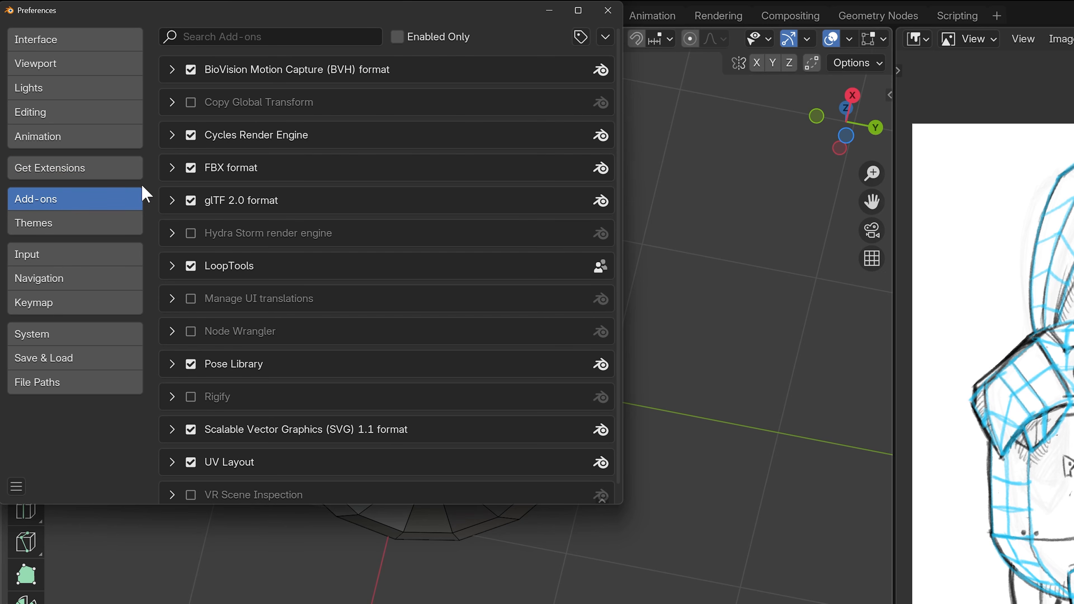
click(279, 38)
text(loop)
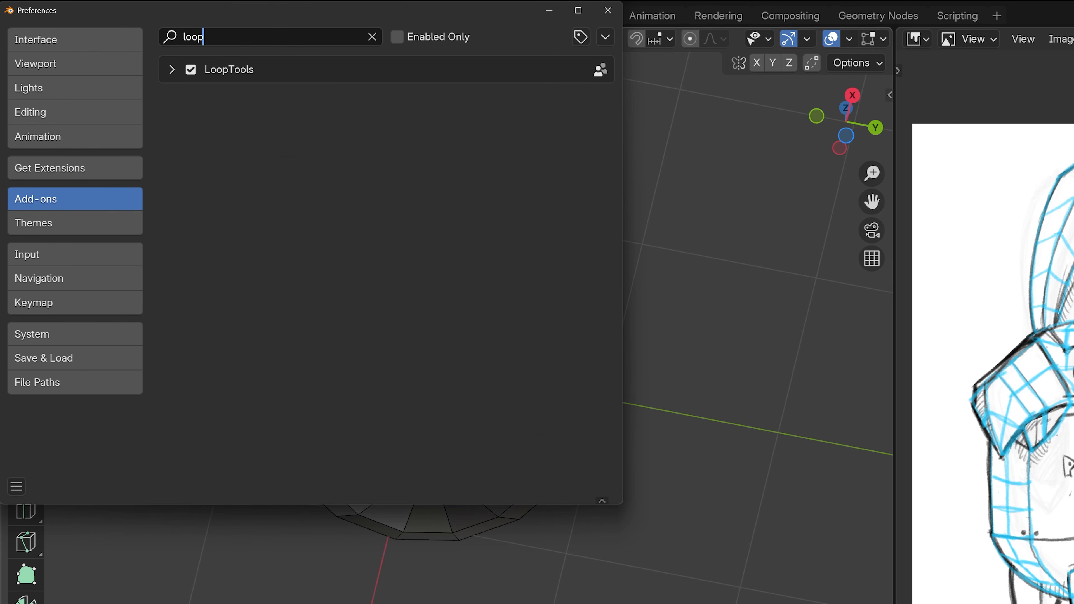
click(189, 76)
click(191, 70)
click(191, 70)
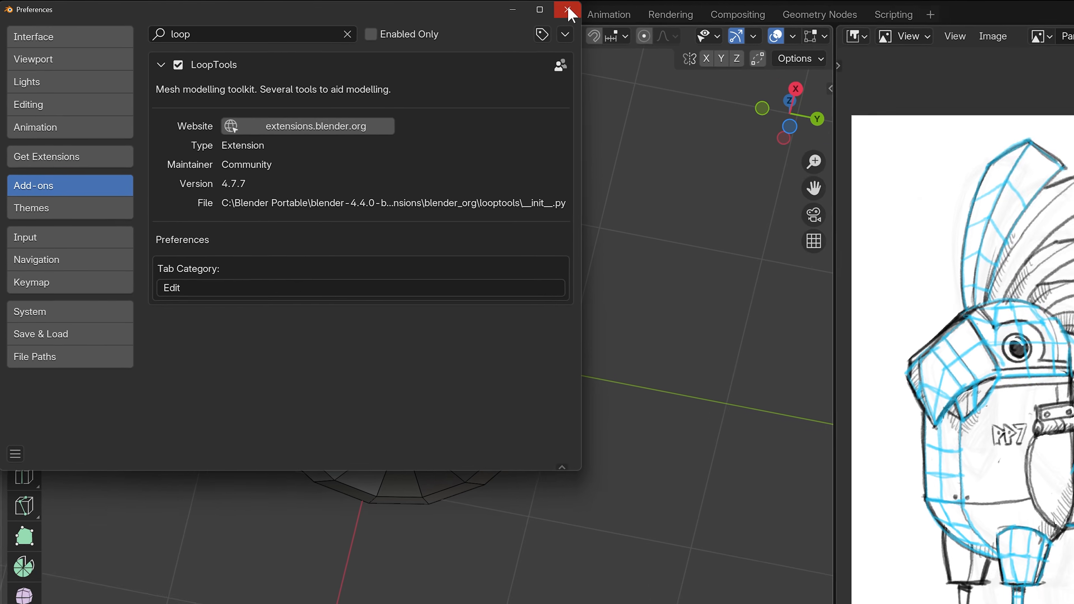
click(568, 10)
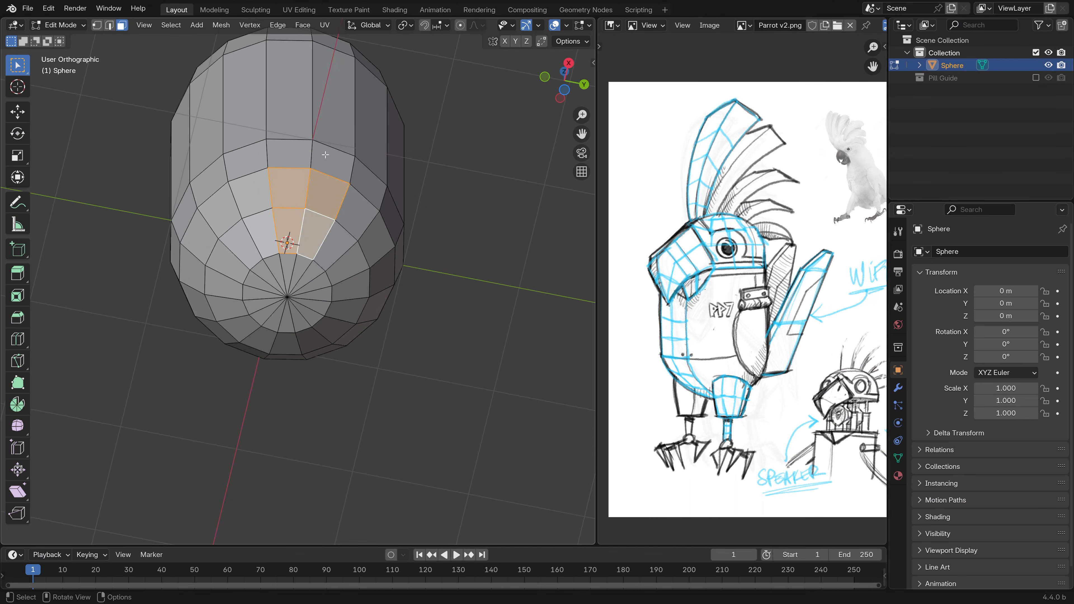
- Shape the four selected faces into a circle with LoopTools, using the Best fit method with Regular turned off
right_click(320, 205)
mouse_move(320, 187)
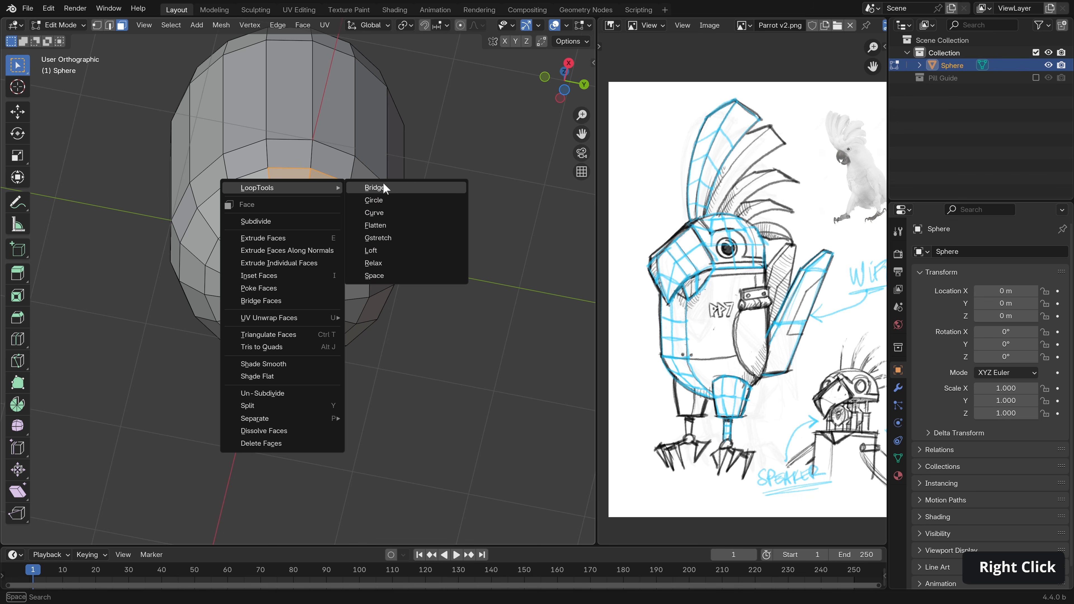
click(392, 203)
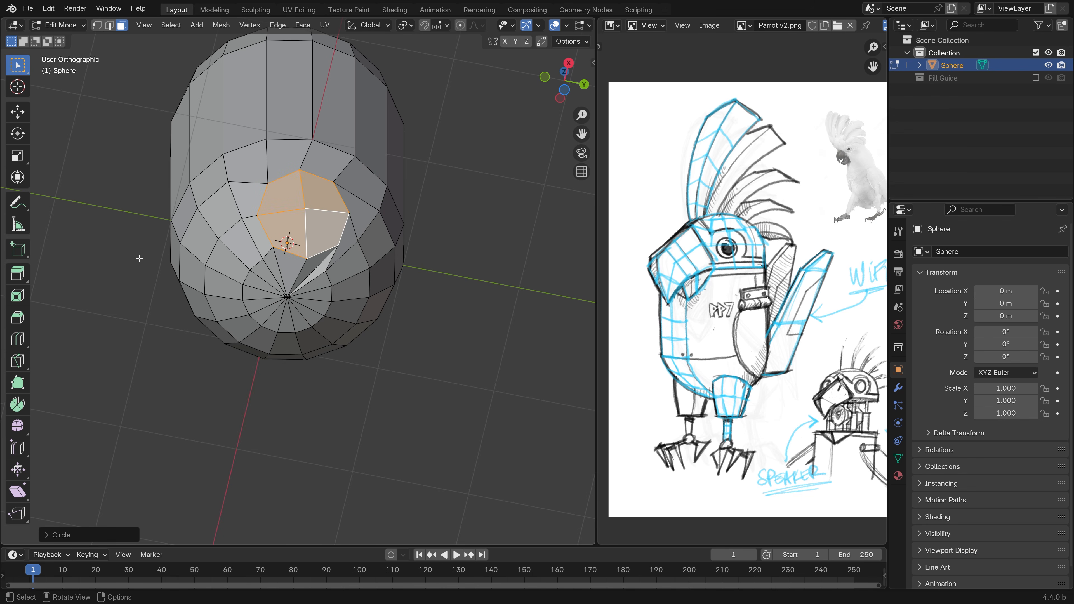
middle_drag(168, 469, 84, 539)
click(84, 536)
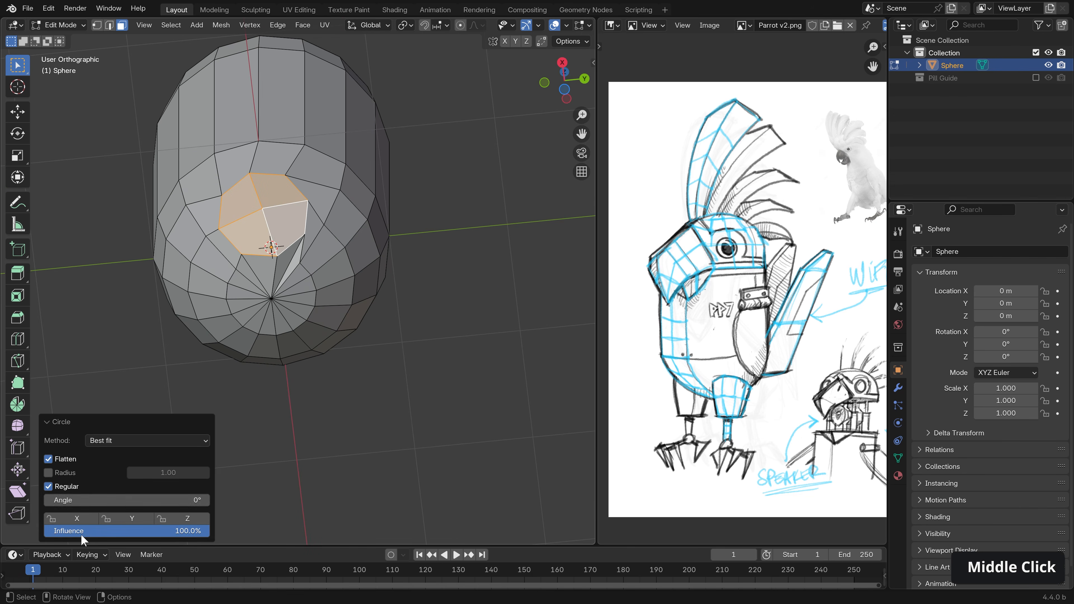
click(127, 442)
click(127, 468)
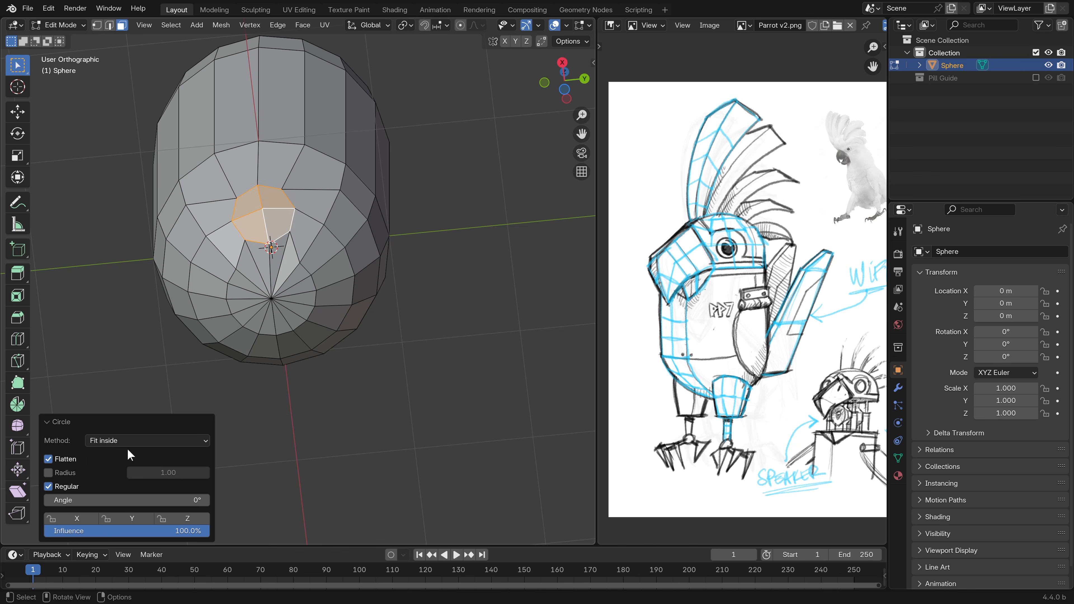
click(127, 444)
click(126, 454)
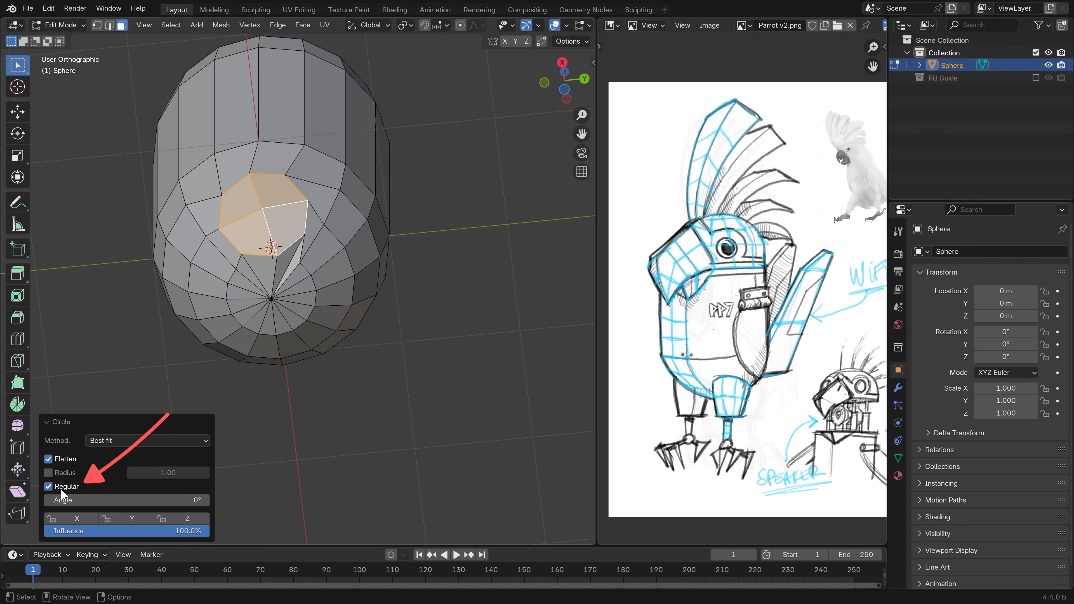
click(48, 487)
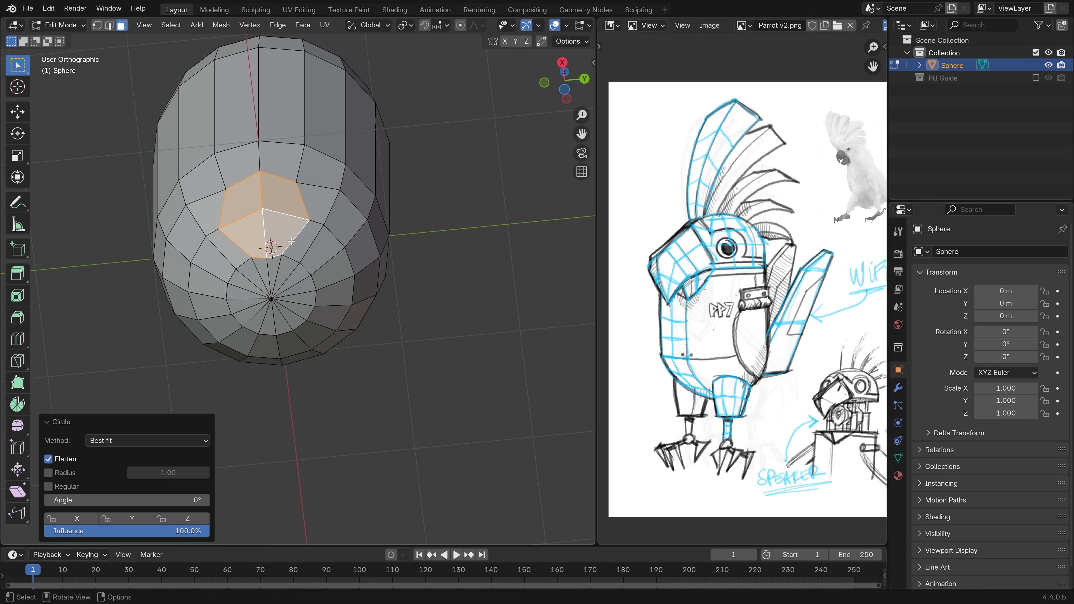
- Extrude the circular face patch about 0.37 m straight down along Z to start the leg
middle_drag(284, 227, 367, 281)
shift+middle_drag(364, 275, 331, 184)
alt+middle_drag(331, 184, 371, 233)
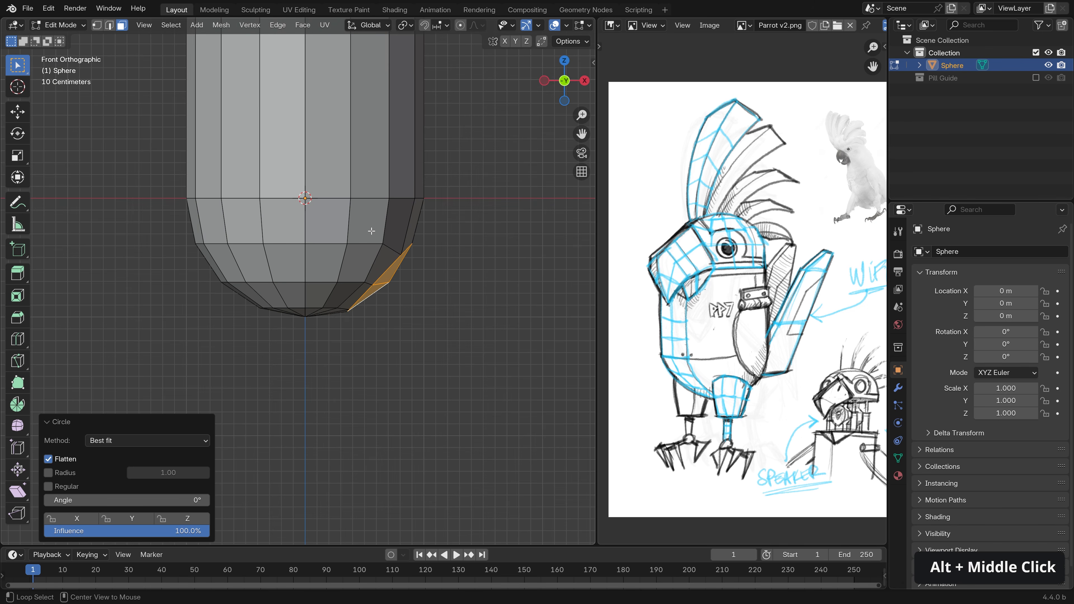
scroll(379, 263, up, 2)
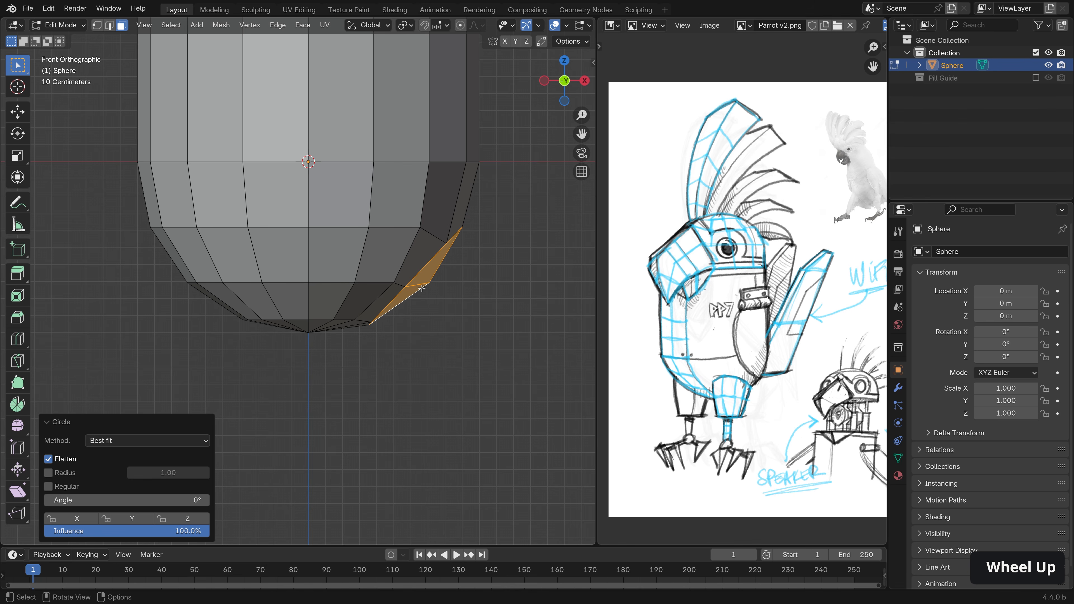
key(e)
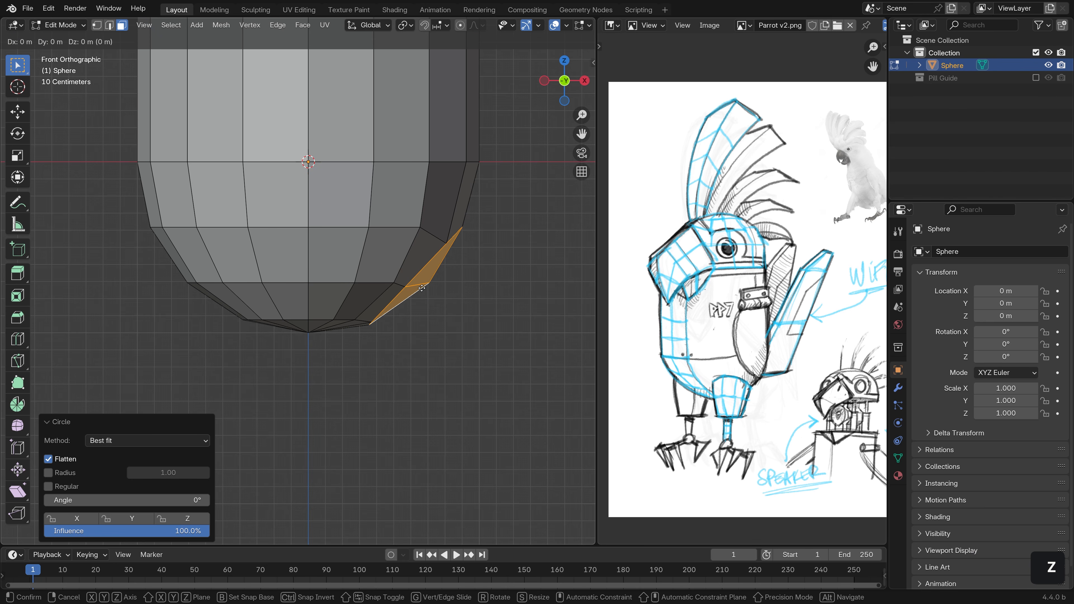
key(z)
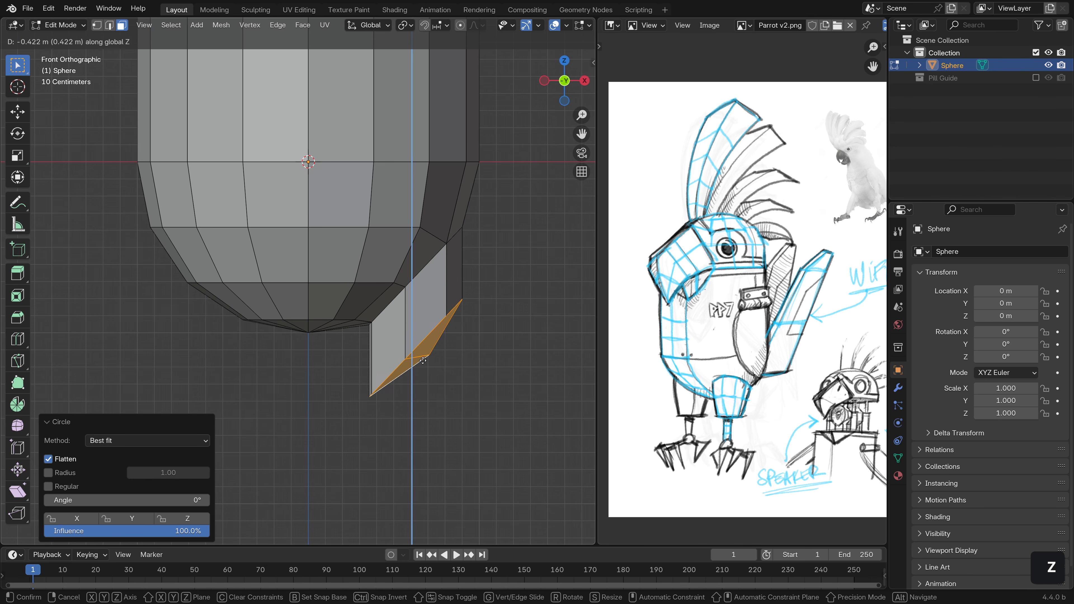
click(431, 351)
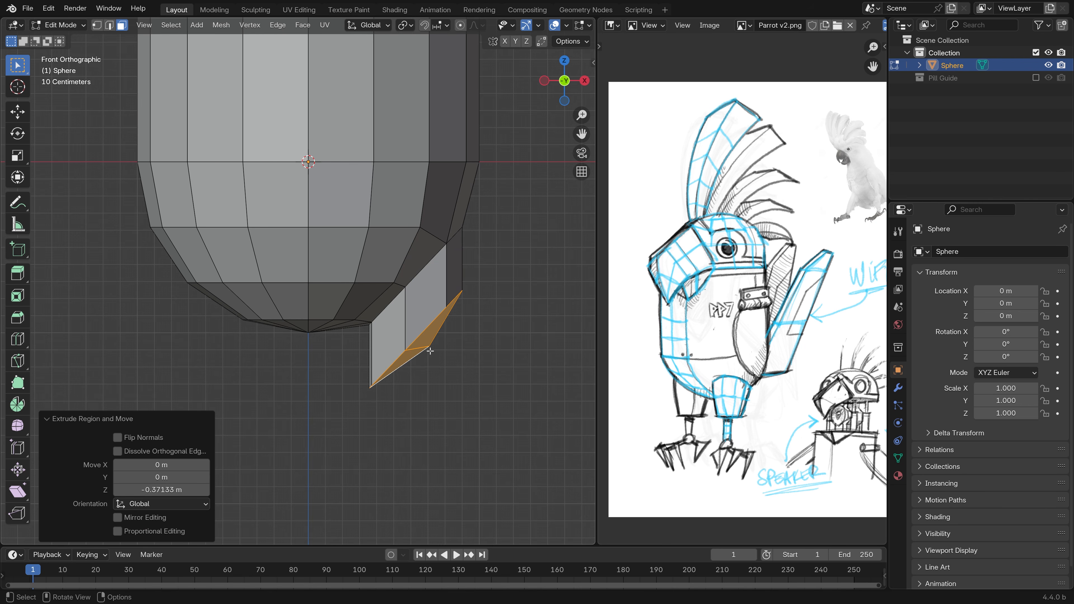
- Flatten the leg's end faces with a Z scale of 0 and raise them about 0.04 m
text(sz0)
key(Return)
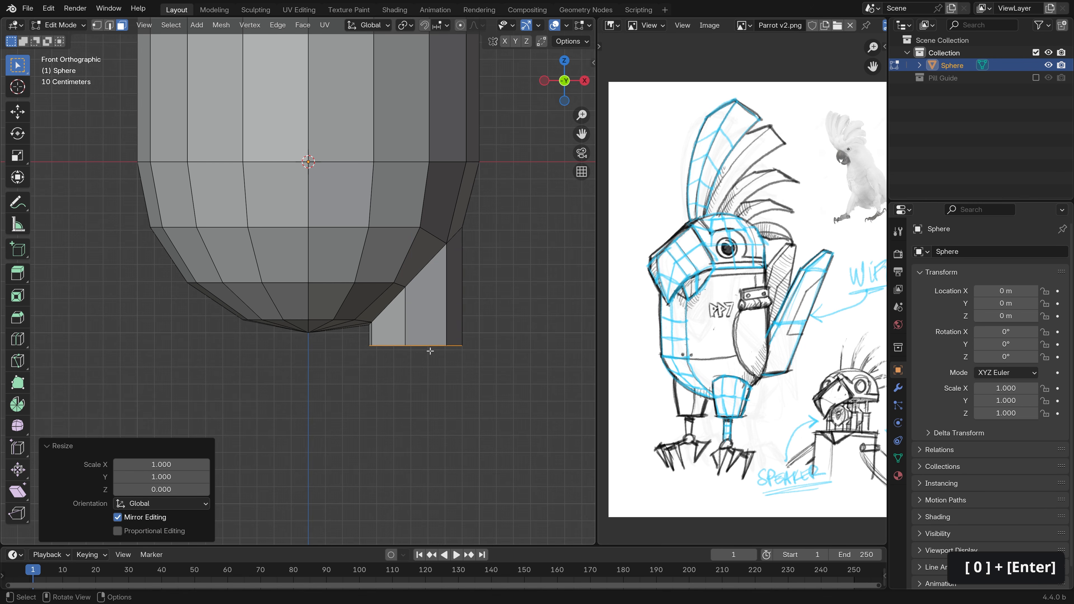
key(g)
key(z)
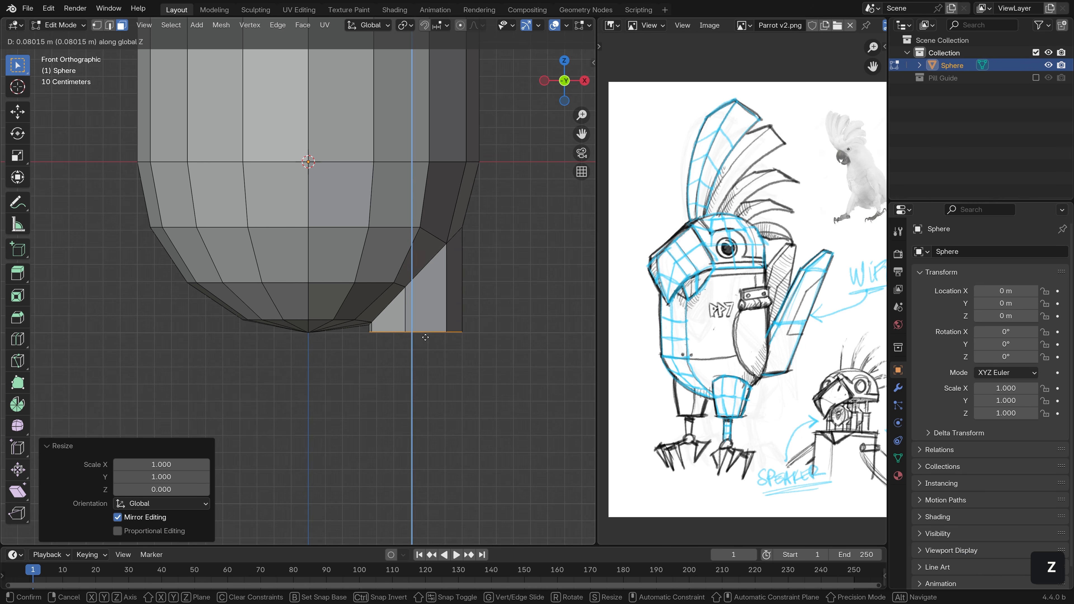
click(427, 341)
- Round the leg's flattened end with LoopTools Circle, using Best fit with Regular turned on
middle_drag(426, 343, 399, 261)
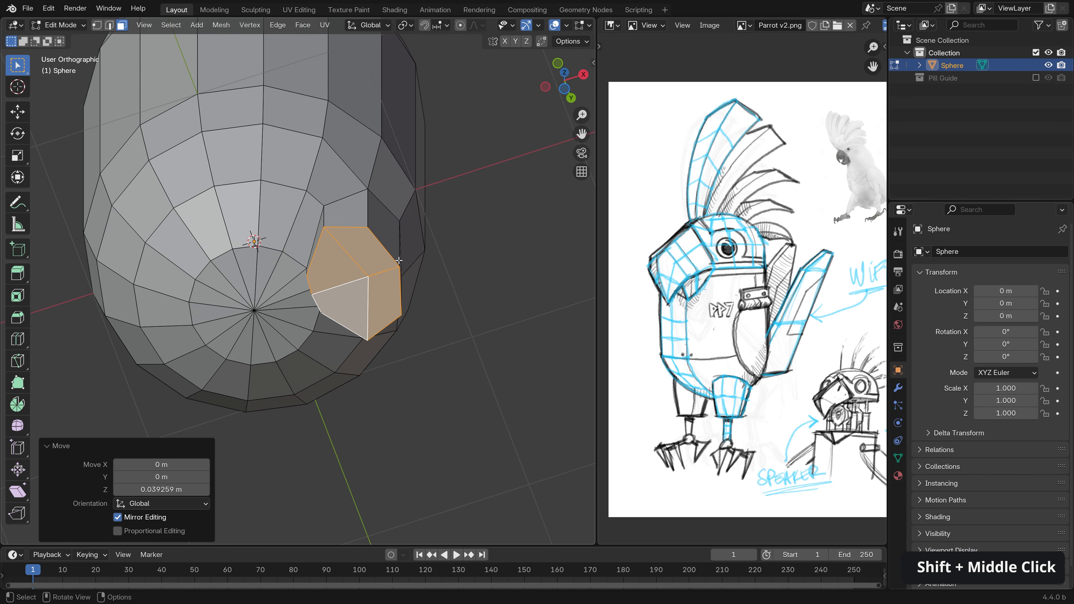
right_click(369, 256)
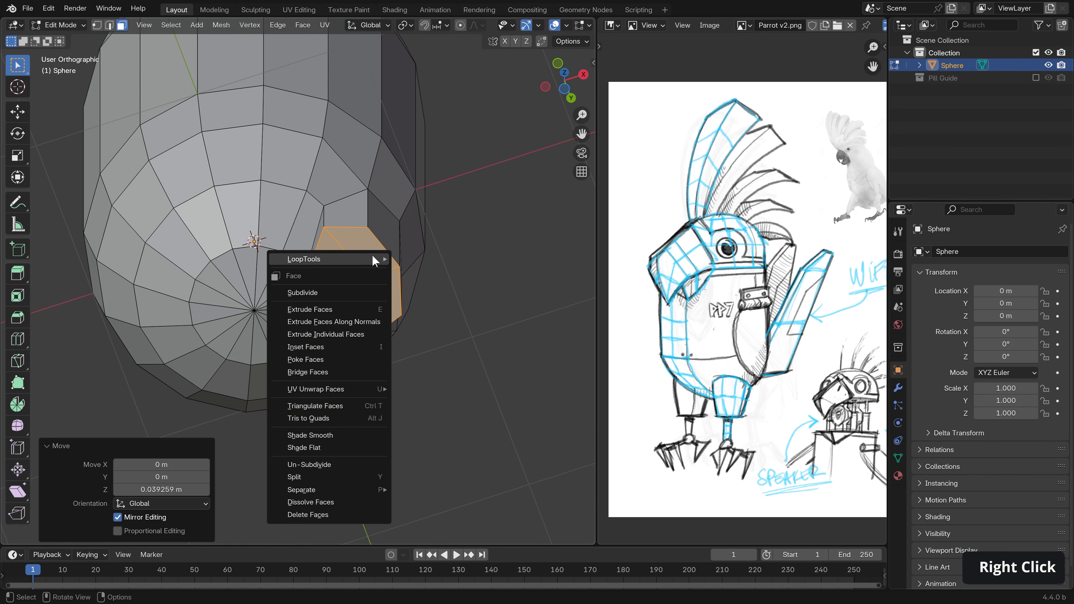
mouse_move(391, 256)
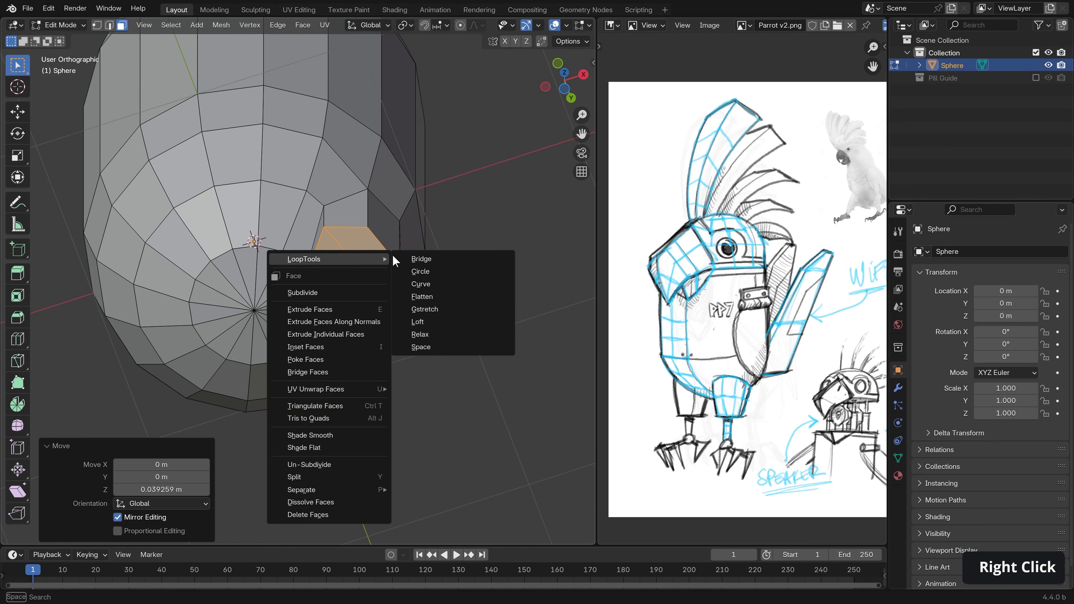
click(447, 274)
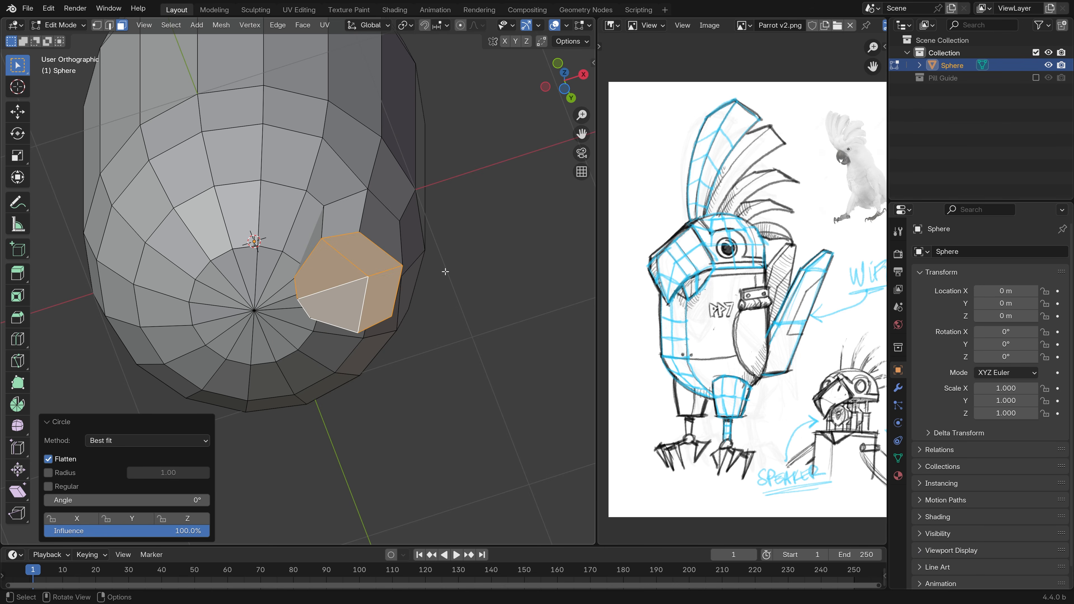
click(48, 486)
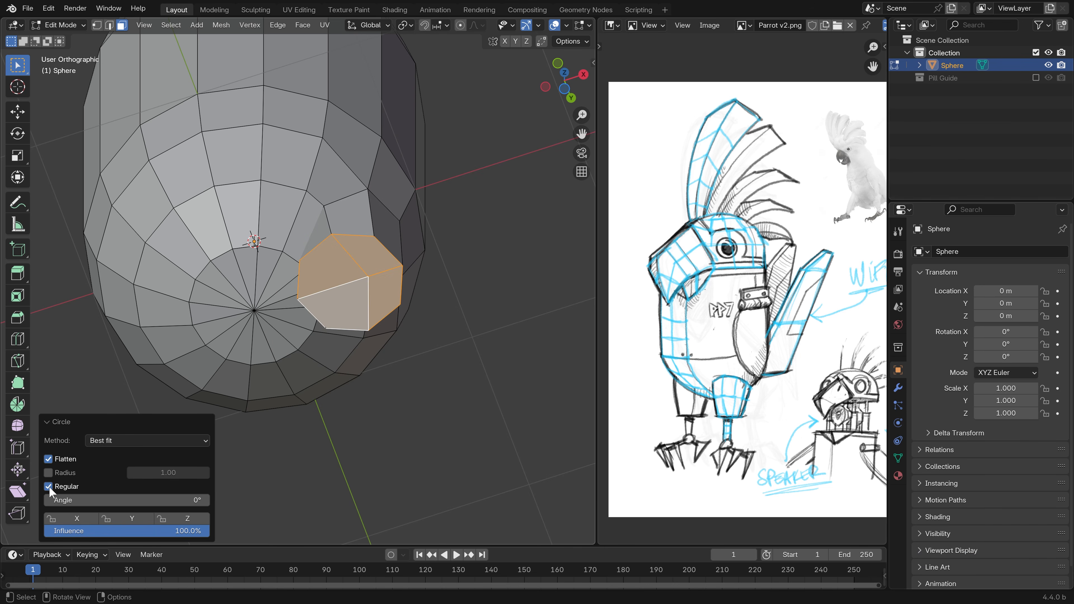
click(49, 425)
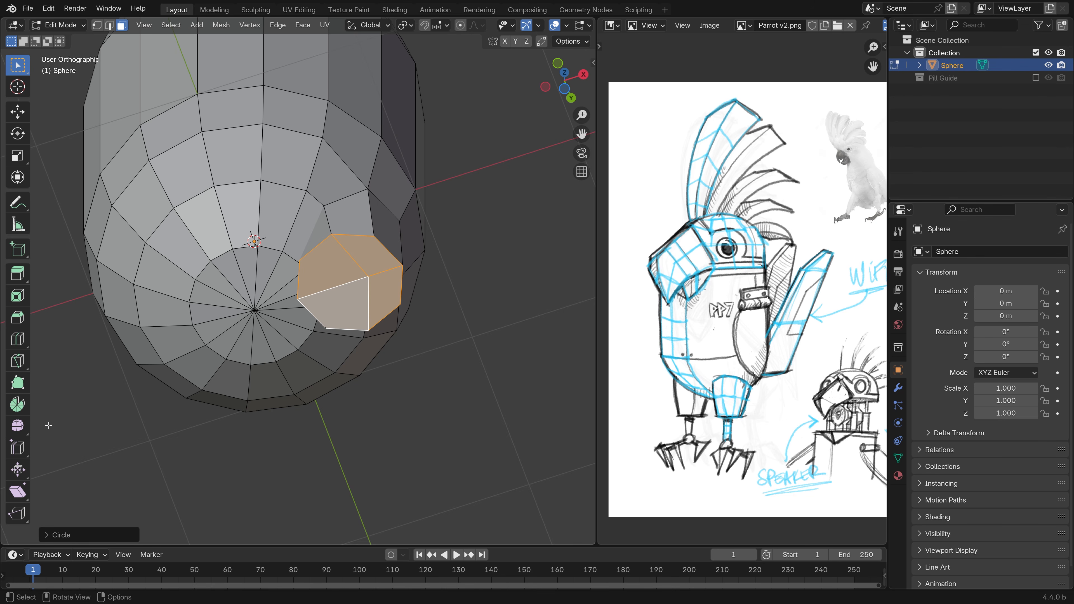
- Lower the leg's end about 0.23 m along Z and scale it down slightly
middle_drag(393, 296, 402, 368)
key(KP_1)
key(g)
key(z)
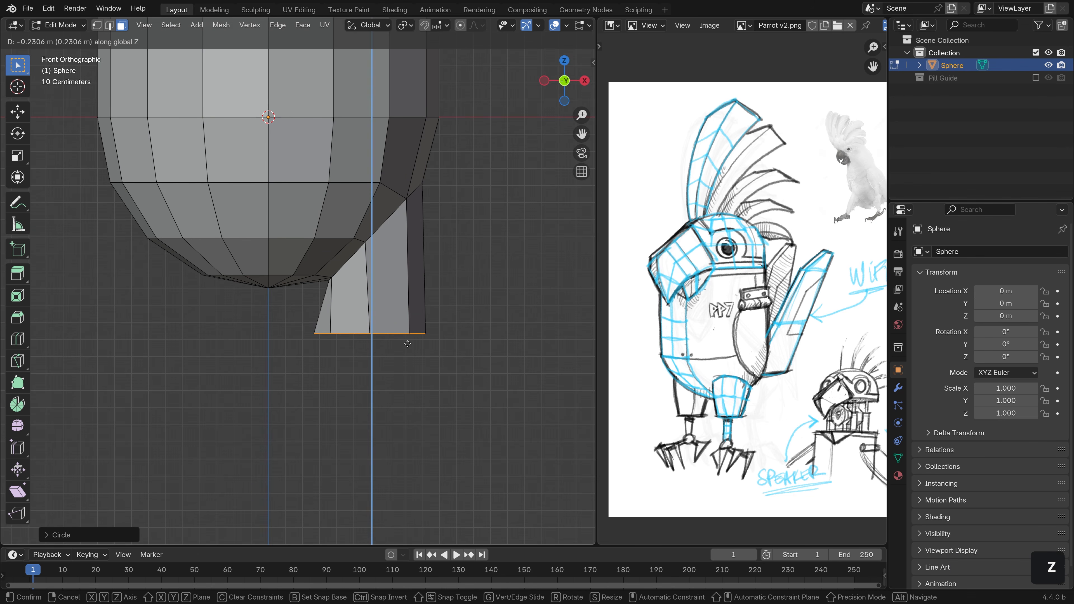
click(408, 343)
key(s)
click(448, 336)
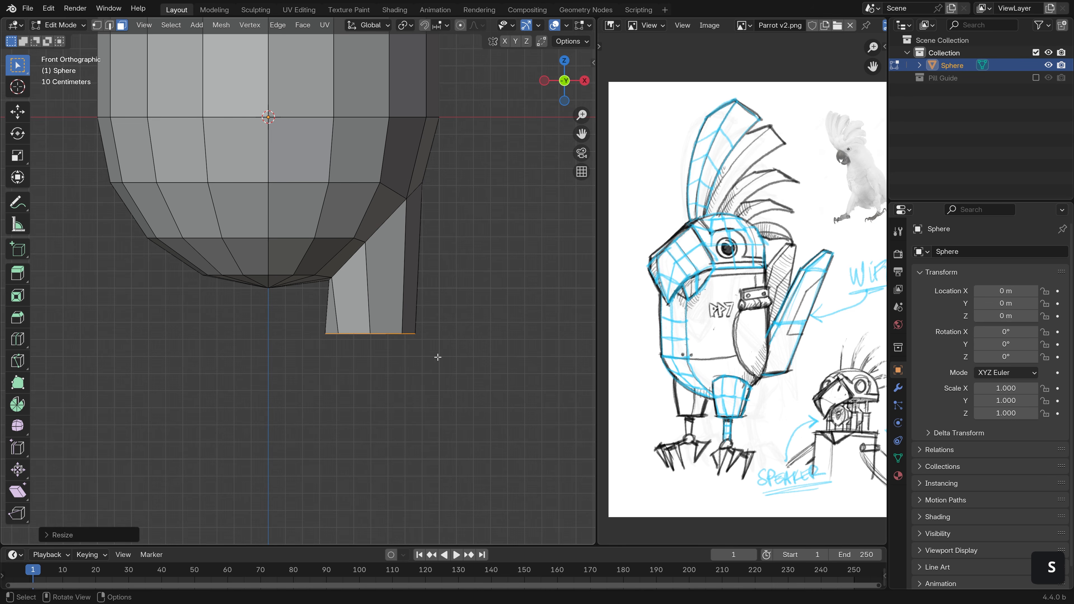
key(x)
- Add one centred loop cut around the leg and level it with a Z scale of 0
middle_drag(438, 357, 384, 316)
click(400, 320)
key(ctrl+r)
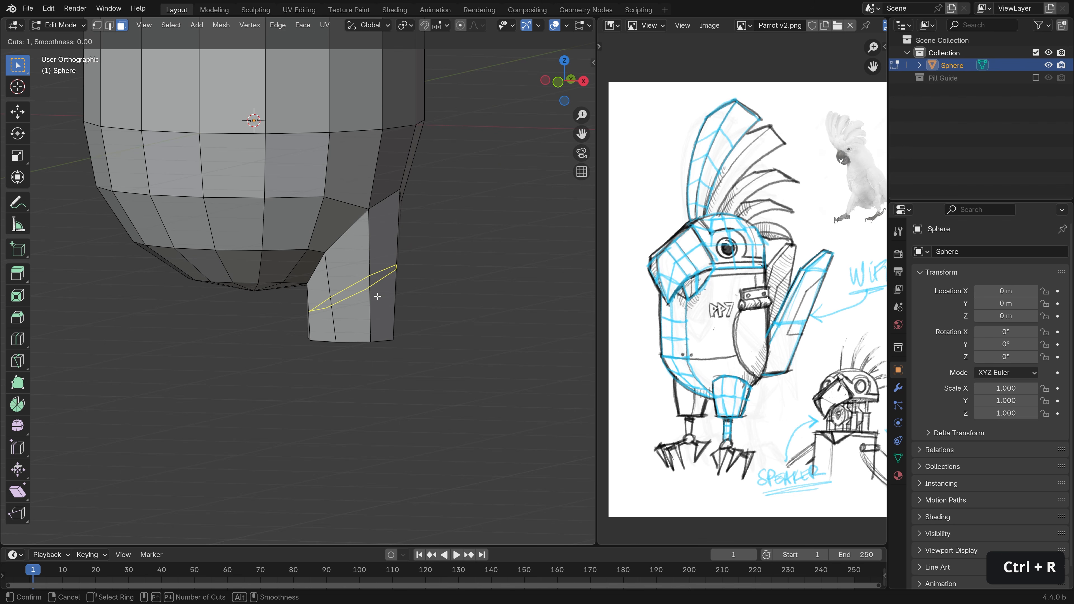
click(378, 296)
right_click(378, 296)
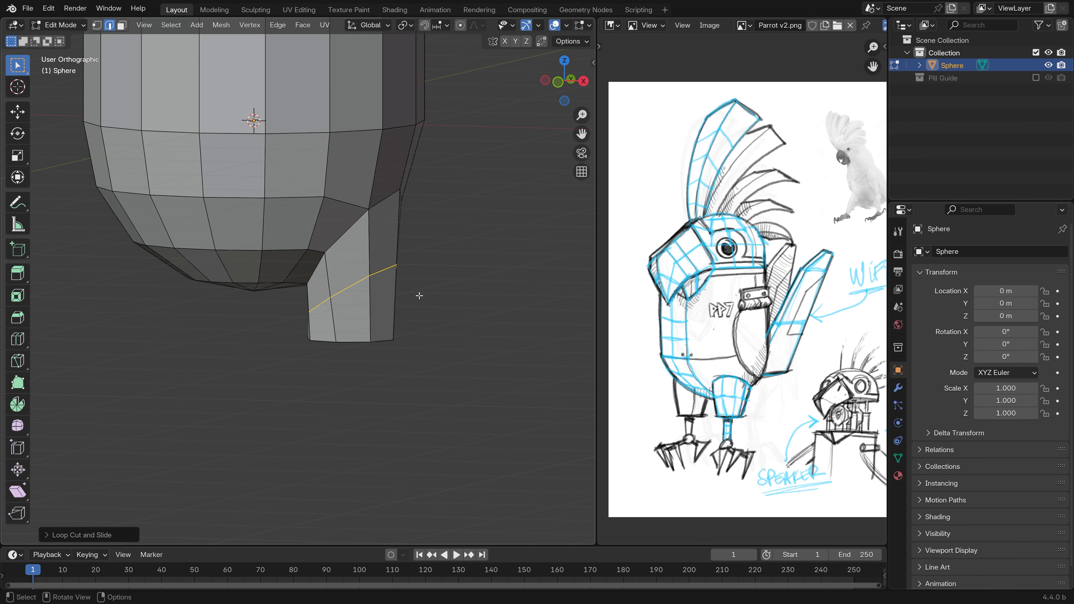
key(s)
key(z)
key(0)
key(Return)
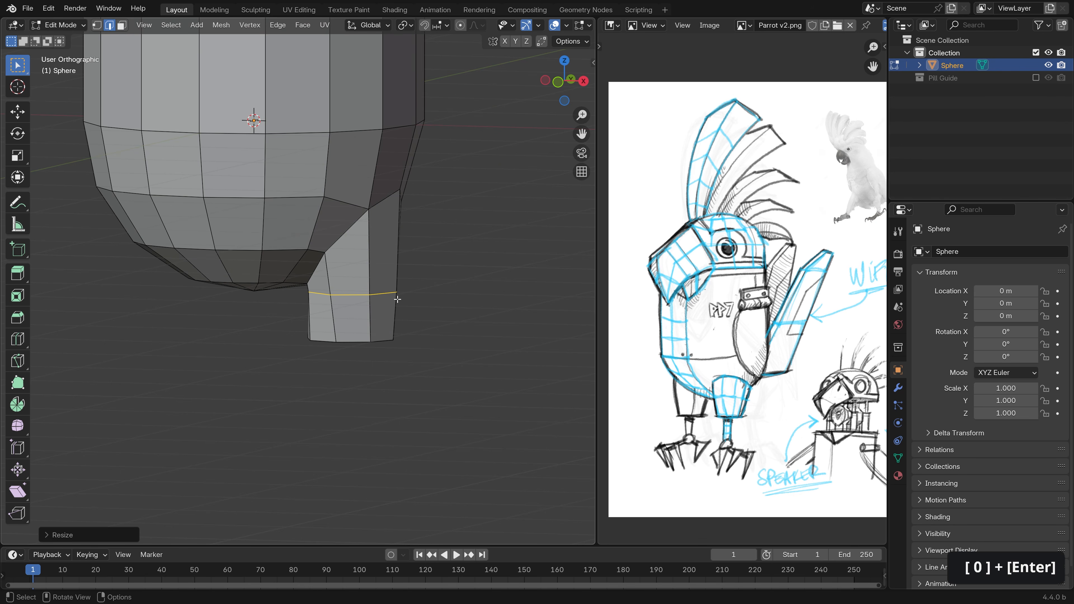
- Round the leg's new edge loop with LoopTools Circle and lower it about 0.1 m along Z
right_click(398, 299)
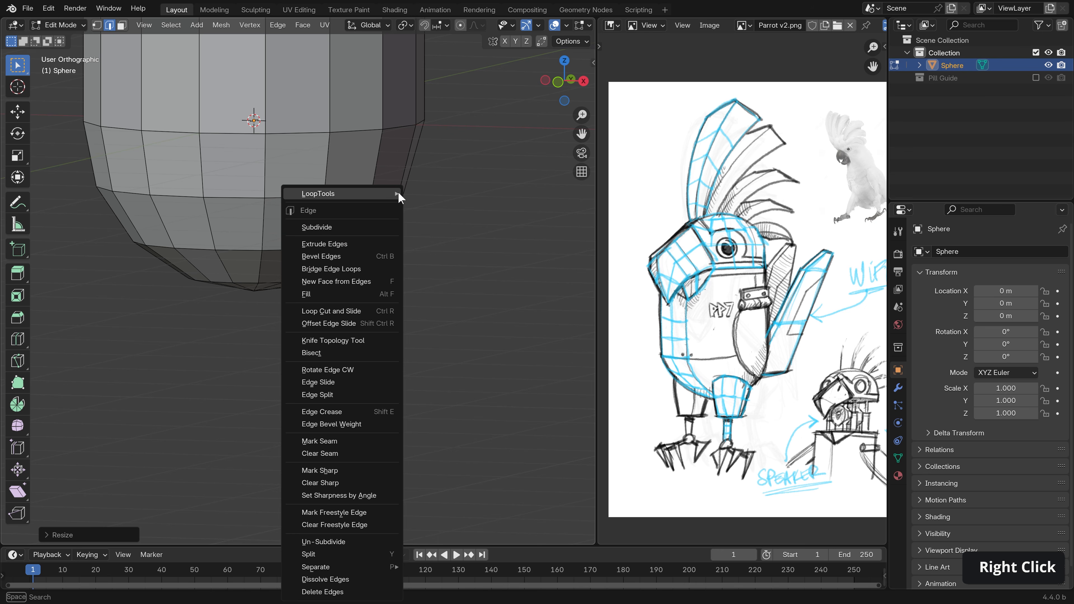
mouse_move(399, 197)
click(452, 212)
middle_drag(491, 241, 426, 331)
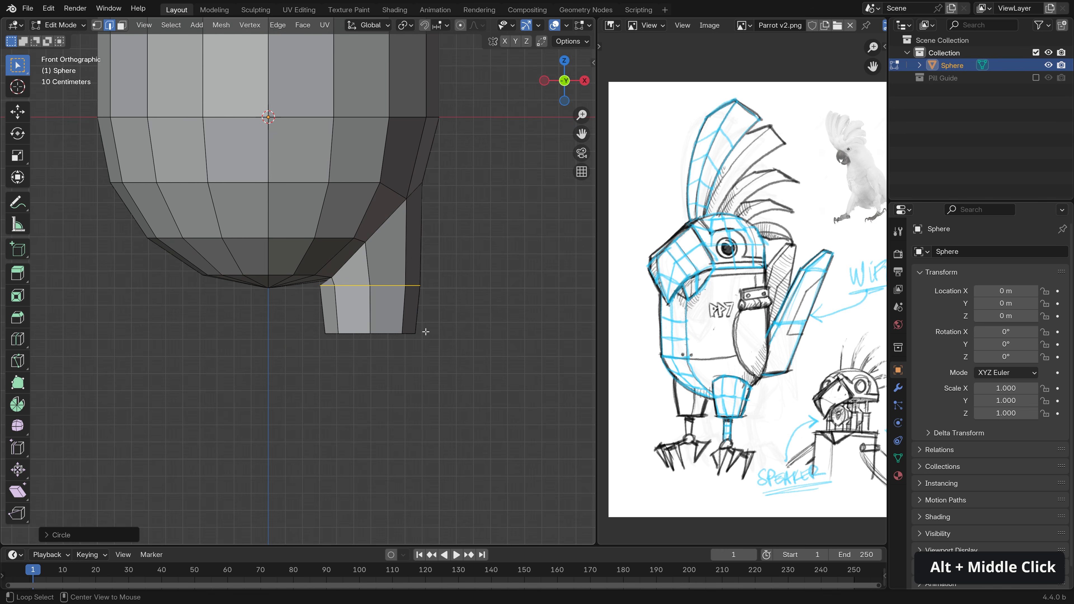
key(g)
key(z)
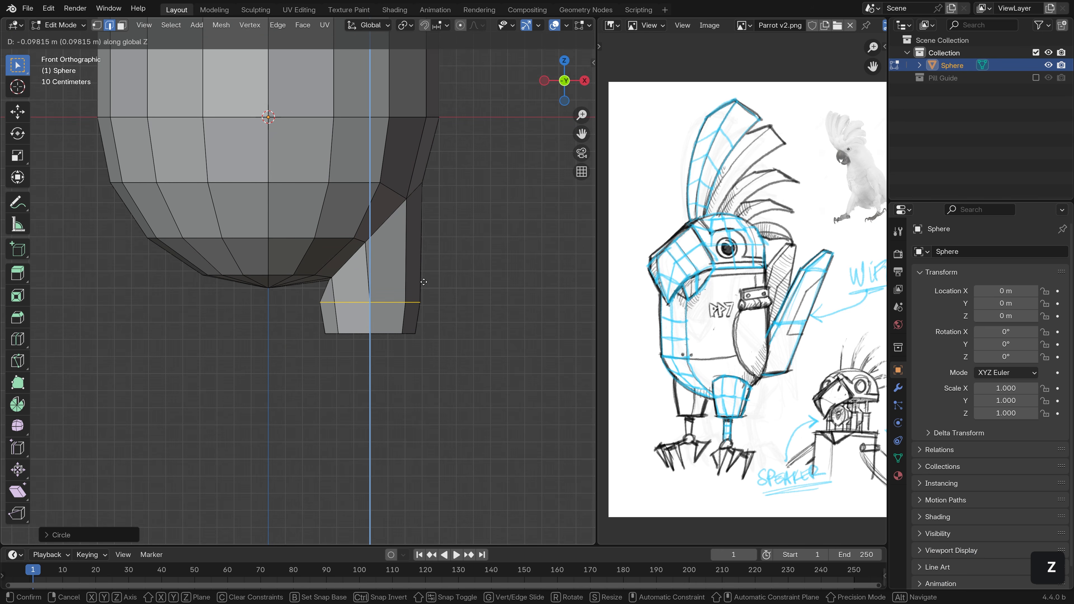
click(424, 284)
- Scale the leg's middle edge loop slightly along Y
middle_drag(450, 316, 393, 311)
scroll(393, 312, up, 1)
key(s)
key(y)
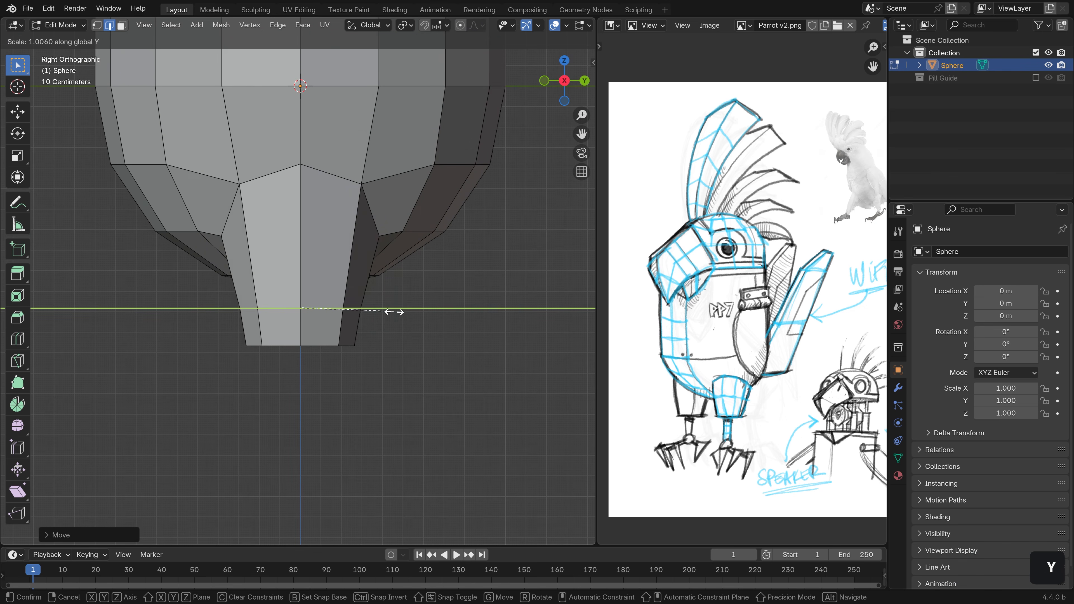
click(400, 313)
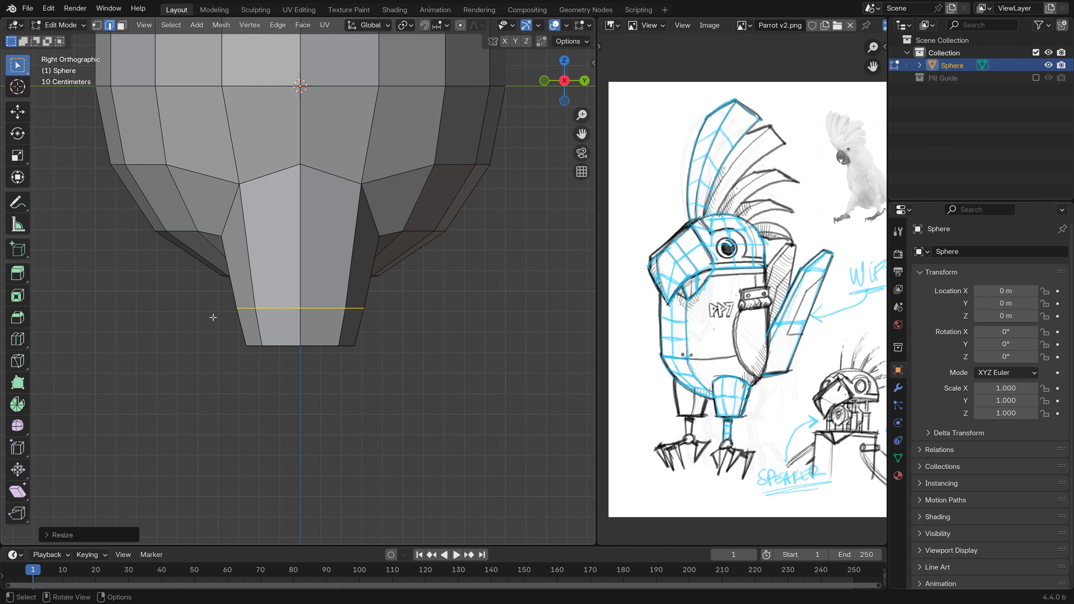
- Move the leg's inner top vertex about 0.07 m towards the body's centre and slightly down, using wireframe shading
key(Tab)
mouse_move(201, 355)
middle_down()
mouse_move(352, 360)
mouse_move(384, 342)
mouse_move(372, 297)
middle_up()
alt+middle_click(352, 358)
scroll(372, 349, down, 2)
scroll(378, 341, up, 7)
key(Tab)
key(z)
key(g)
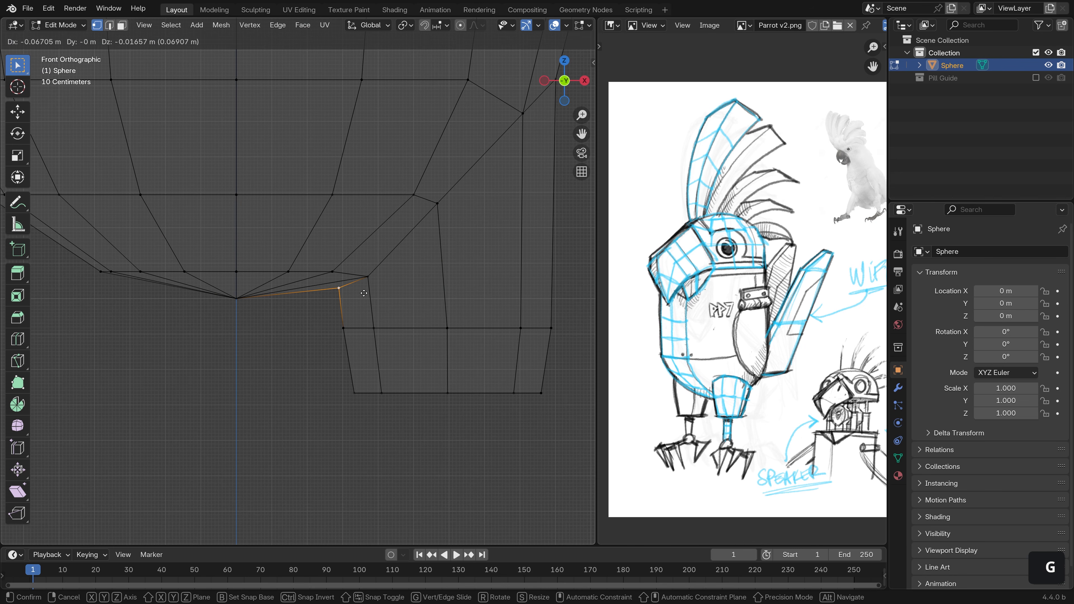
click(366, 295)
- Inspect the body and leg shape in solid shading from several angles in Object Mode
key(Tab)
scroll(377, 309, down, 4)
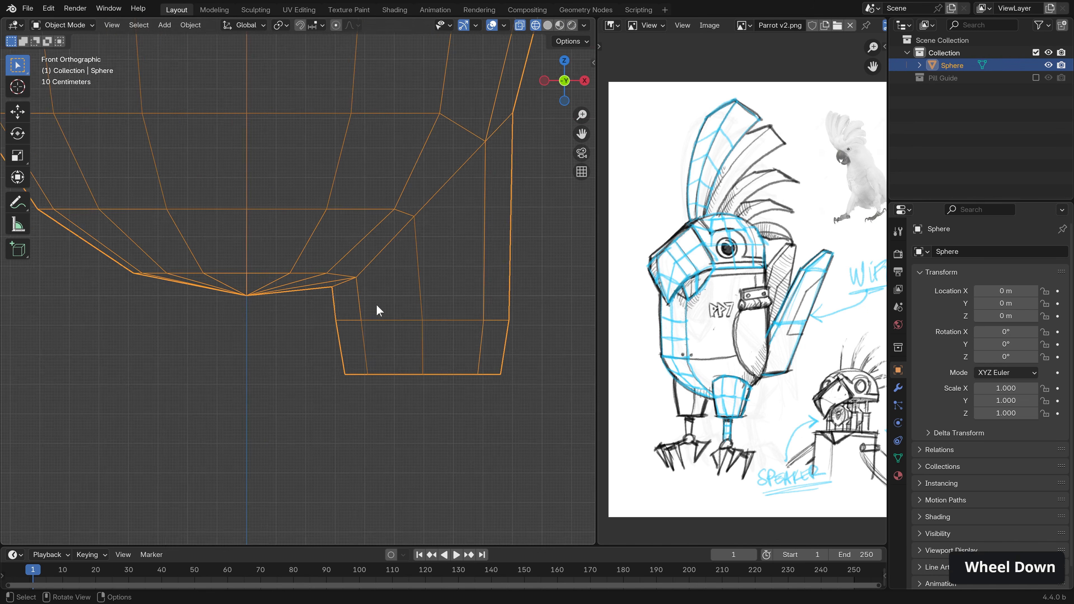
key(z)
scroll(421, 311, down, 1)
middle_drag(423, 300, 371, 373)
middle_drag(278, 372, 345, 377)
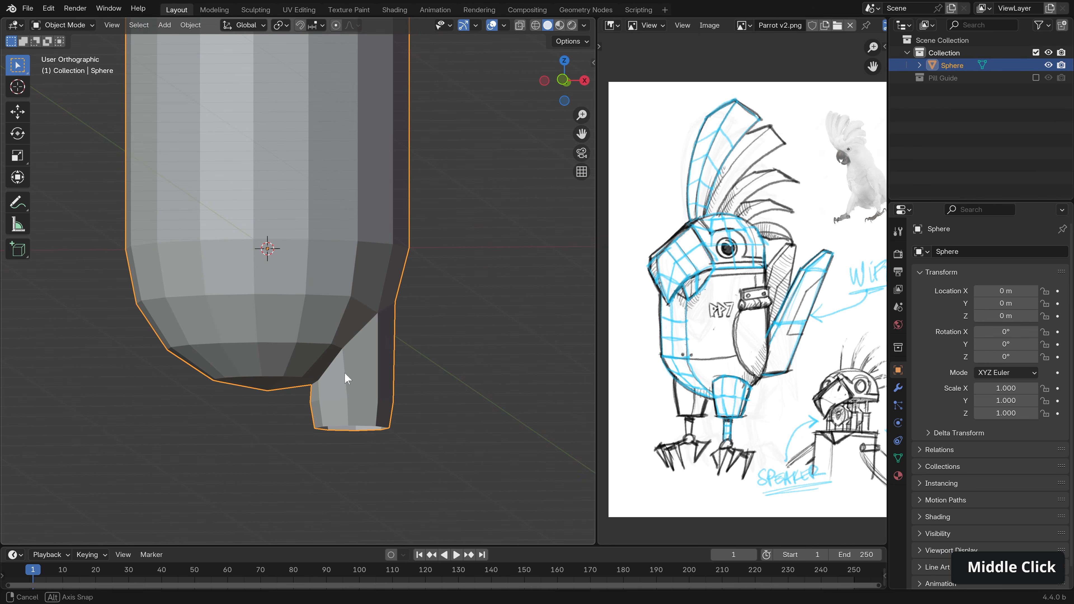
scroll(344, 379, down, 1)
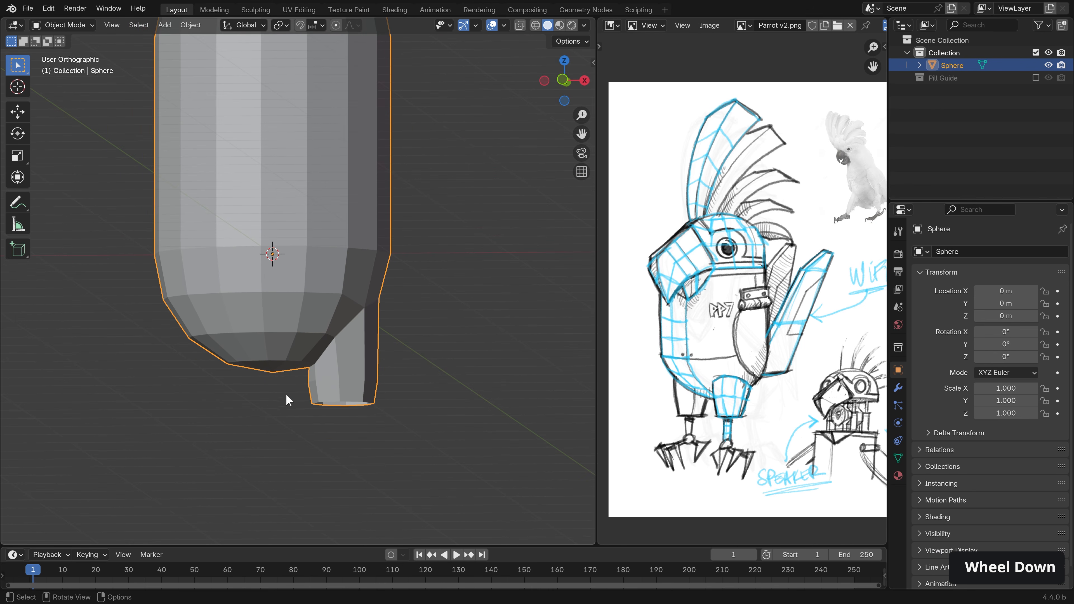
shift+middle_drag(259, 314, 324, 357)
scroll(317, 339, down, 3)
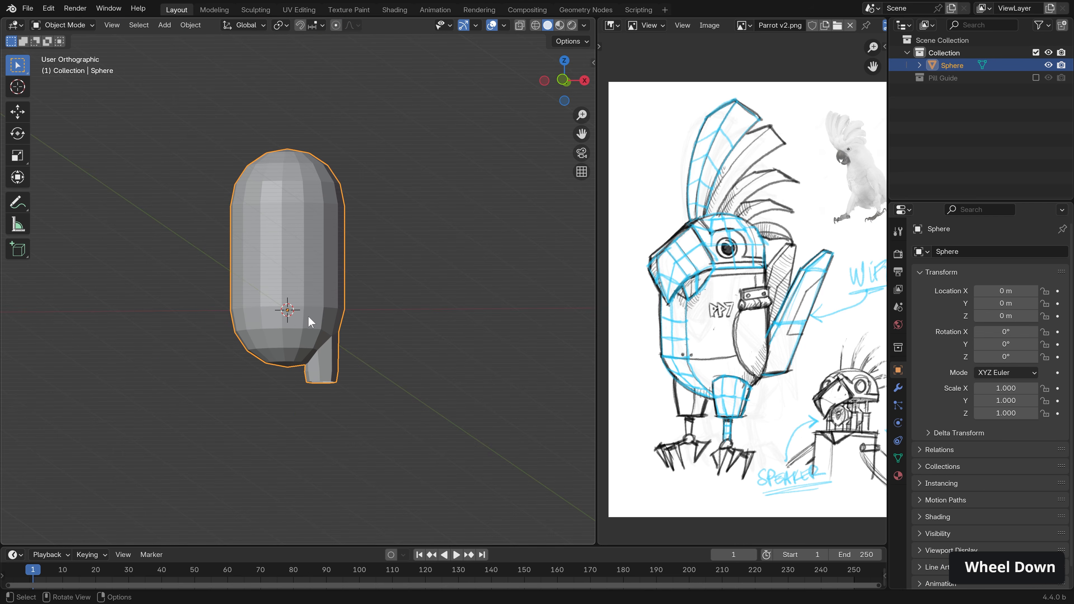
middle_drag(312, 318, 318, 327)
scroll(326, 317, up, 1)
- Delete the faces of the body half without the leg, selecting them through the mesh in front wireframe view
key(z)
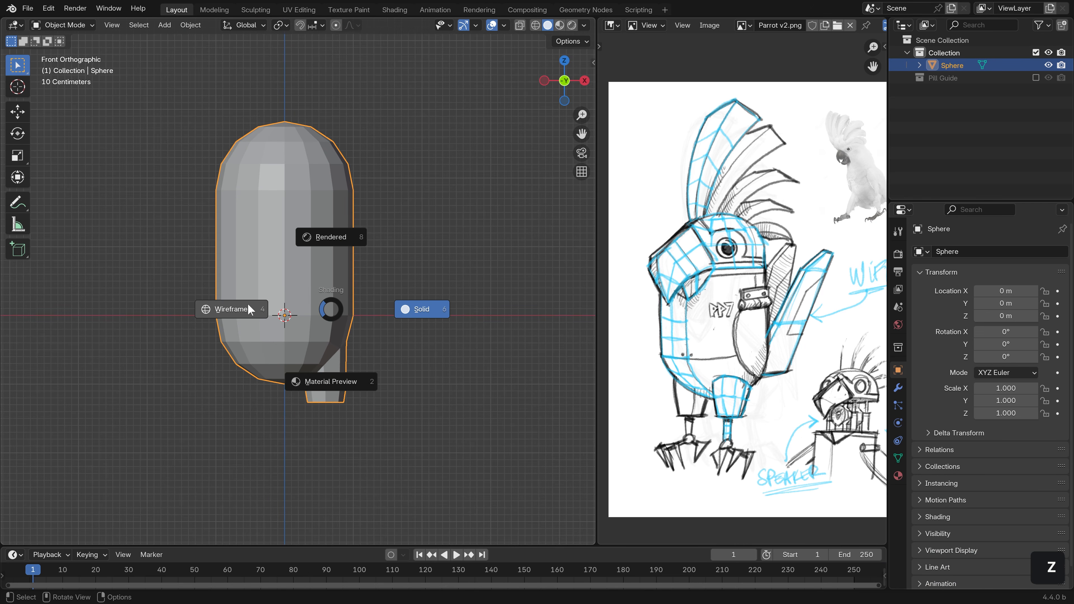
drag(249, 180, 131, 49)
click(288, 150)
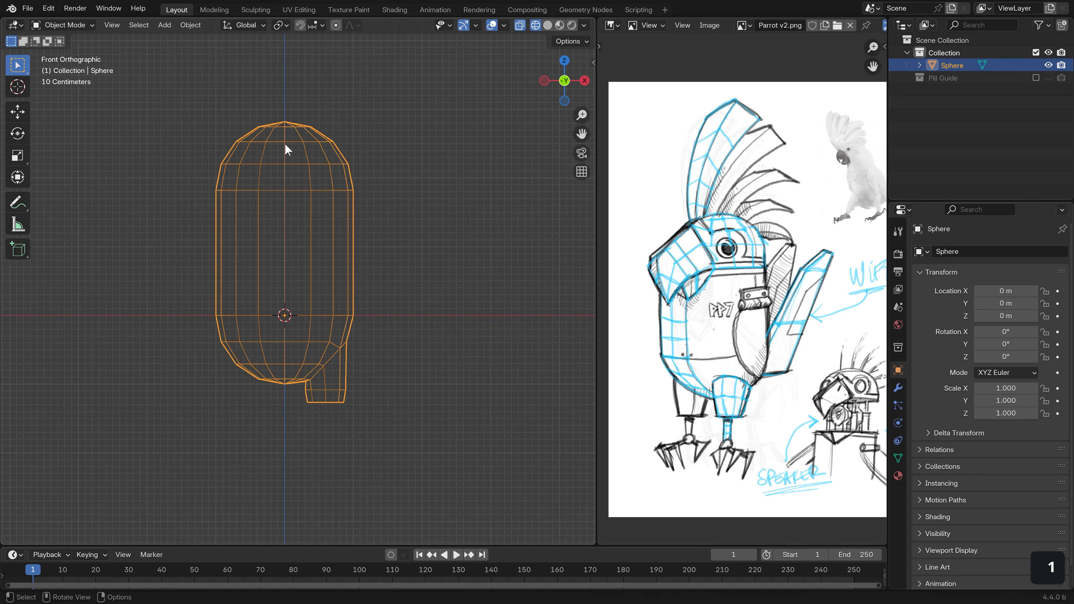
key(Tab)
key(3)
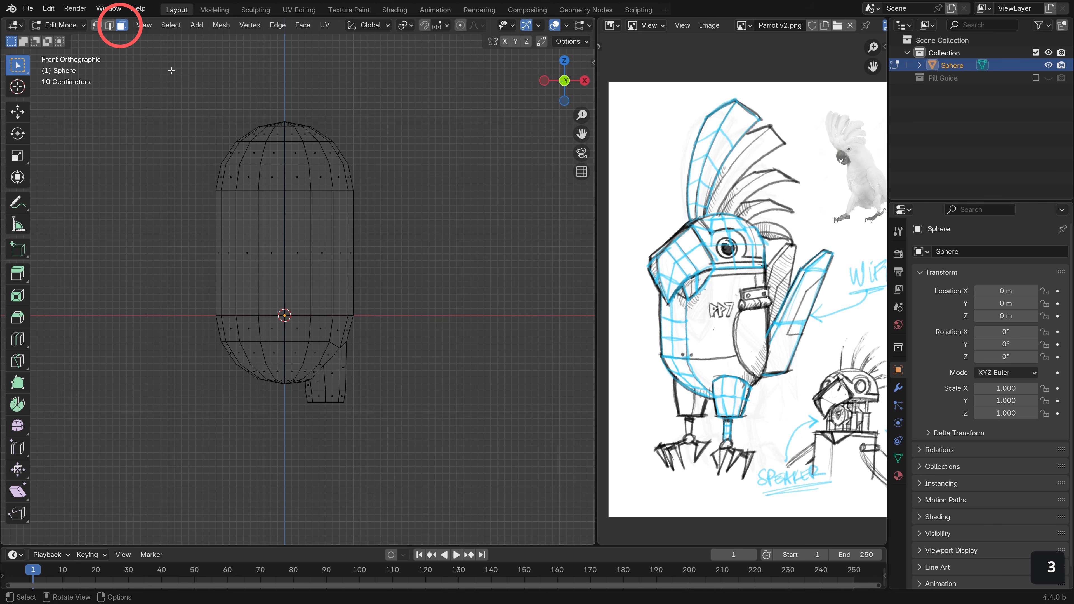
drag(172, 71, 283, 416)
key(x)
key(Escape)
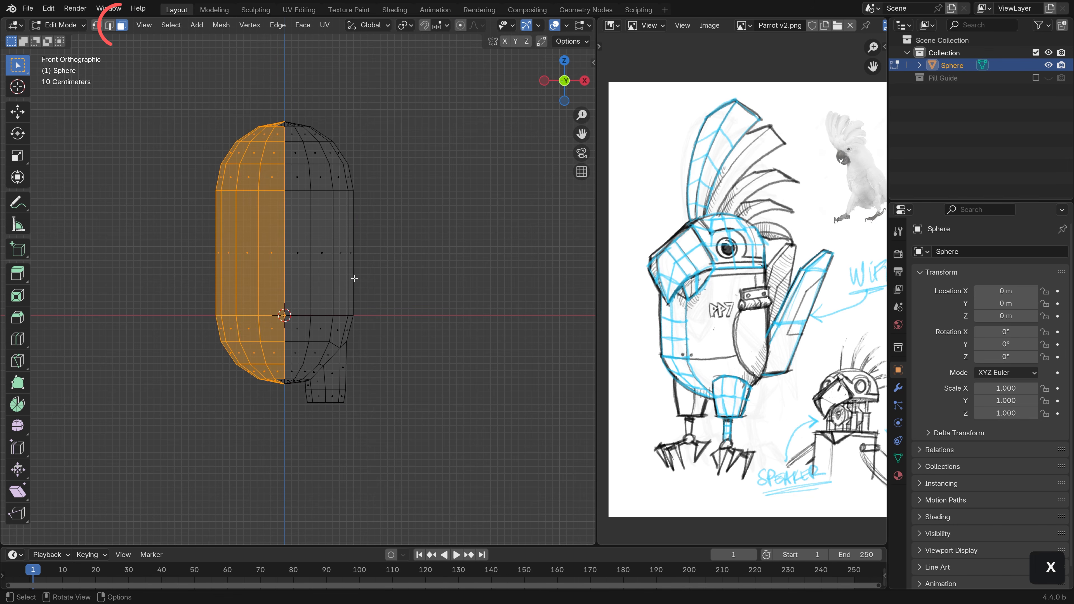
shift+drag(254, 351, 284, 417)
key(x)
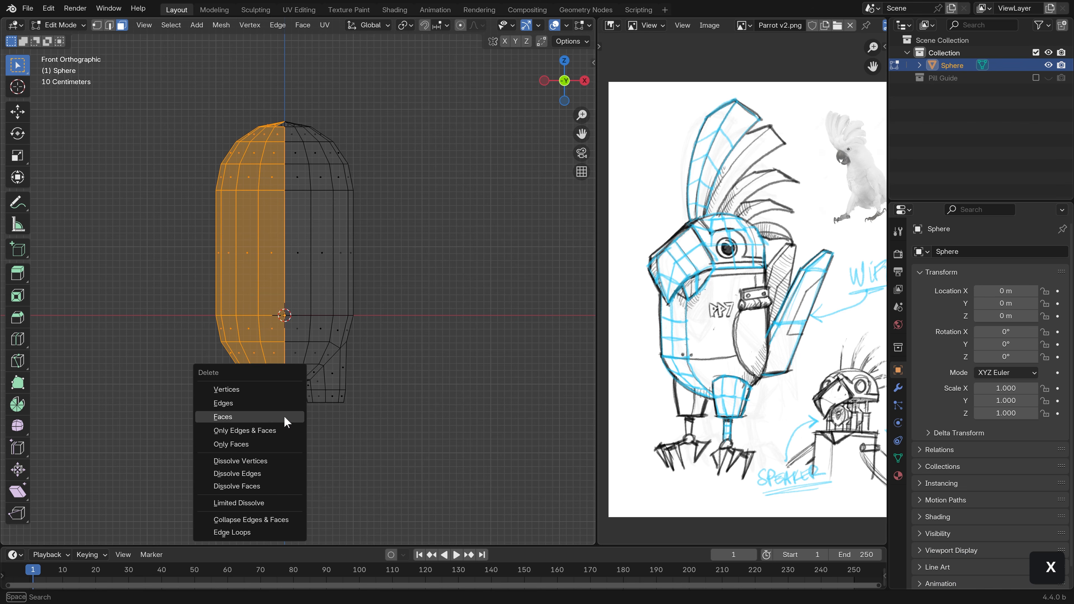
click(284, 416)
- Add a Mirror modifier on the X axis to the half body
key(Tab)
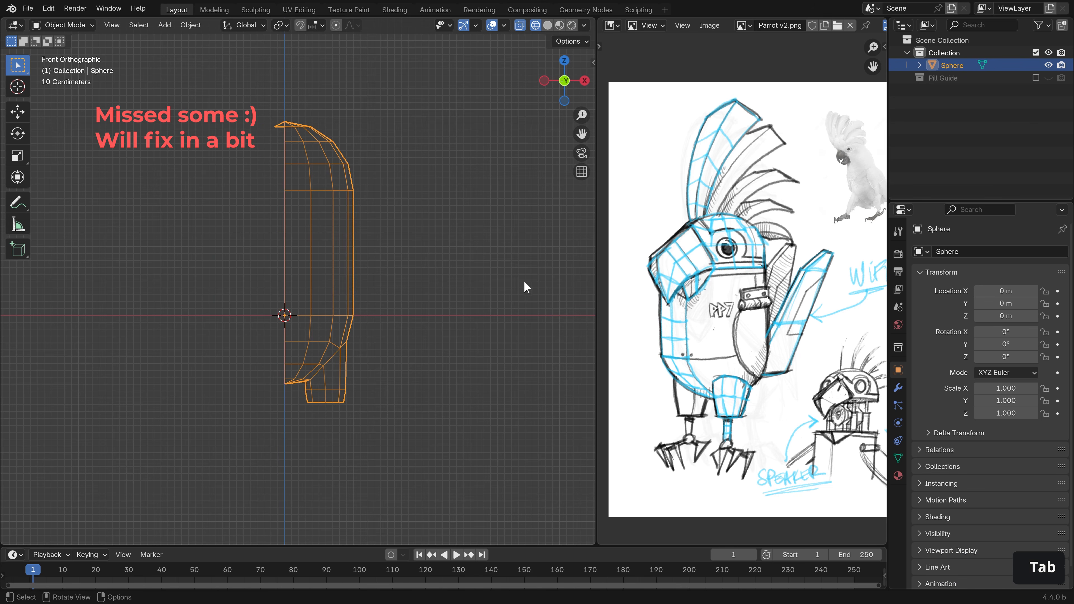
click(898, 389)
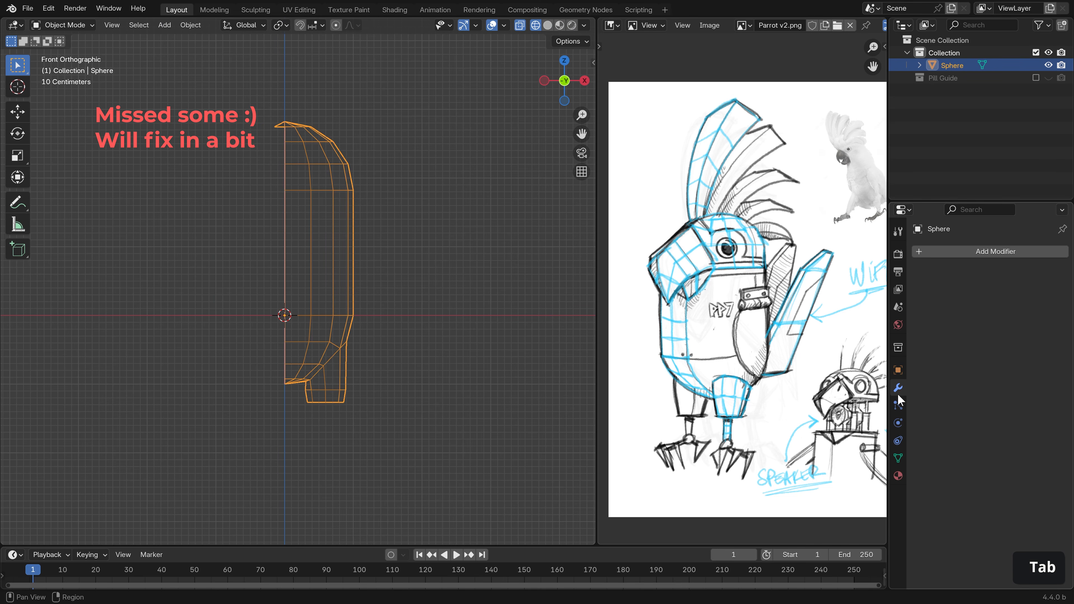
click(983, 251)
key(space)
text(mirr)
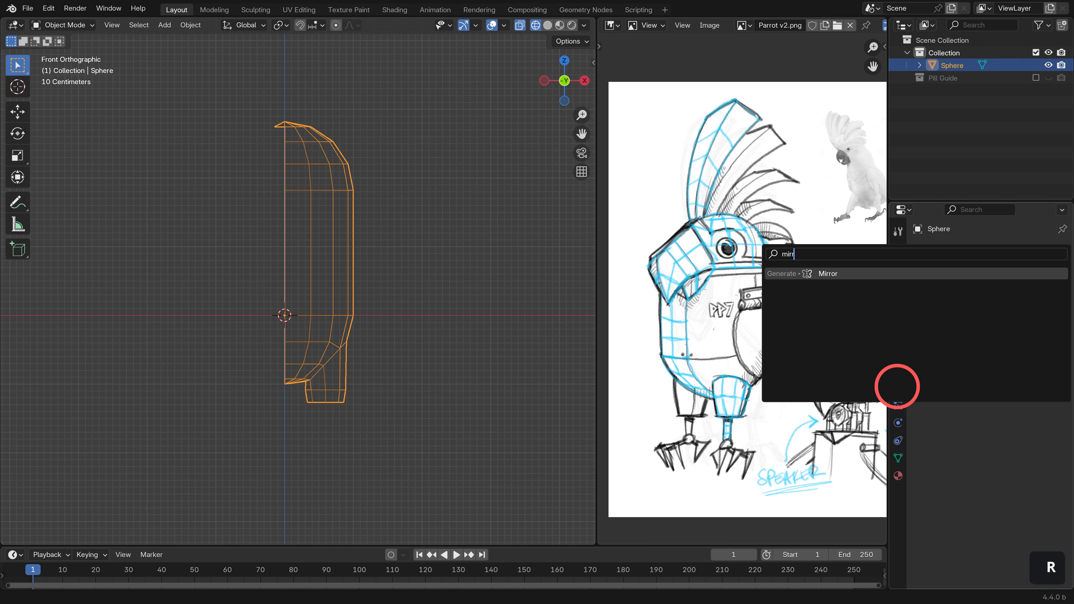
key(Return)
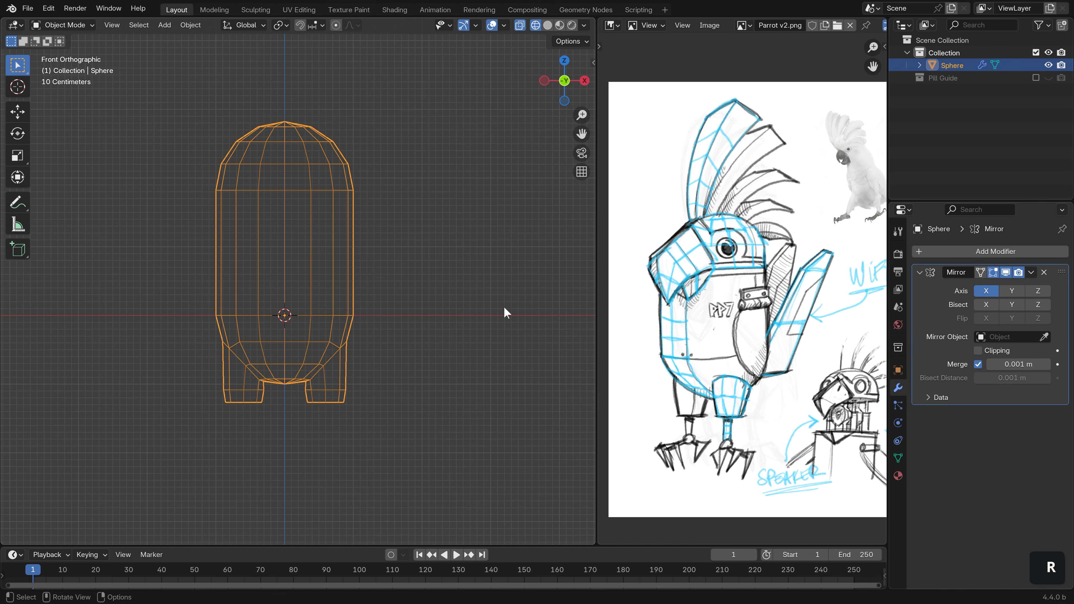
- Separate the faces of the body's domed top into their own object for the head
middle_drag(451, 313, 280, 277)
key(Tab)
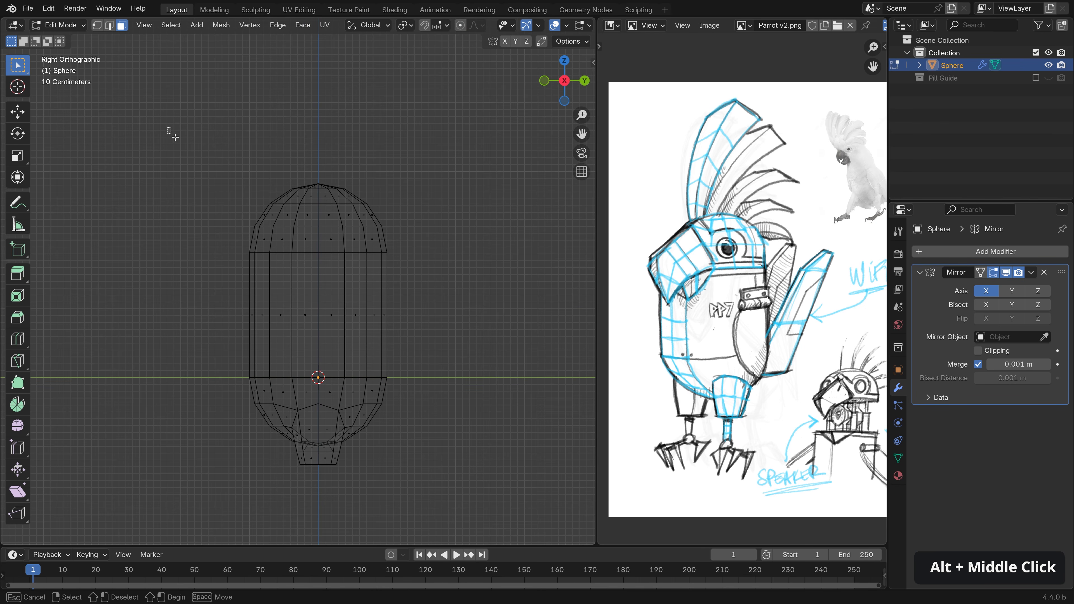
drag(166, 126, 480, 271)
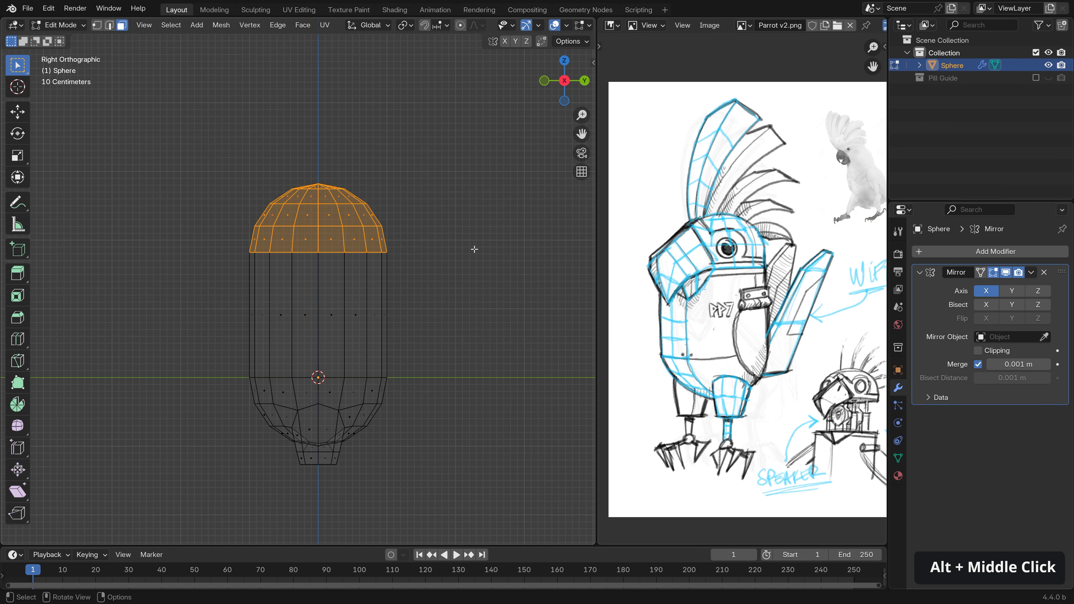
key(p)
click(320, 229)
key(Tab)
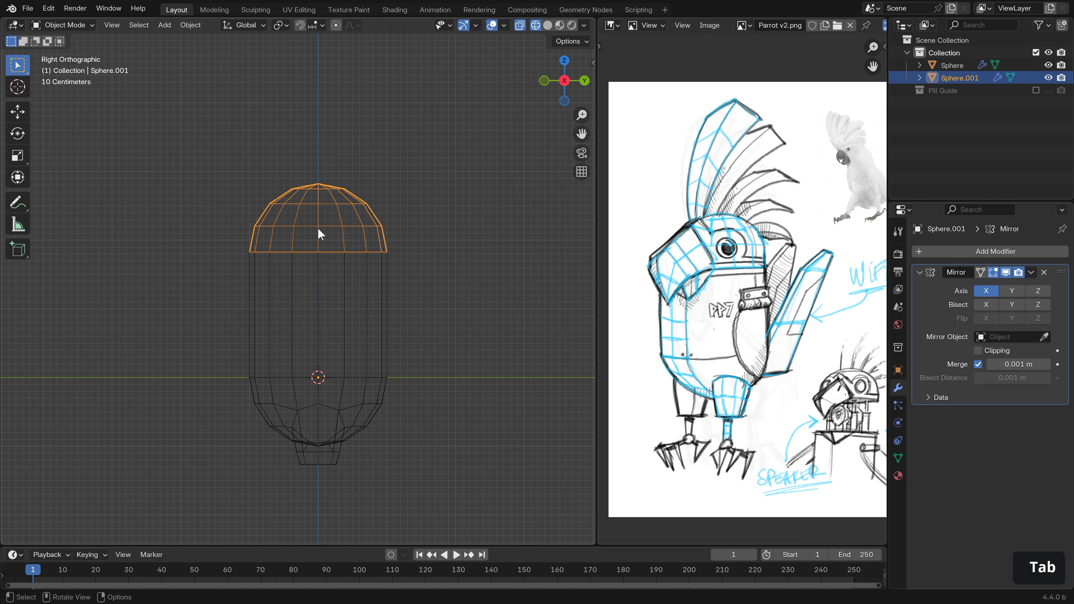
- Raise the separated head dome along Z to leave a gap above the body and switch to solid shading
middle_drag(292, 272, 392, 284)
key(g)
key(z)
click(279, 190)
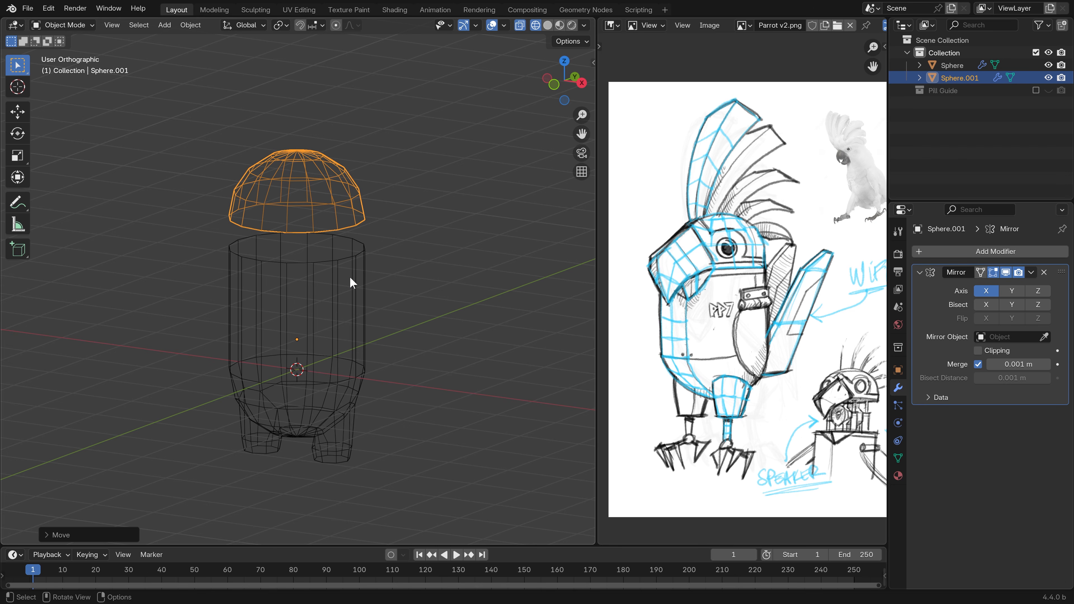
key(z)
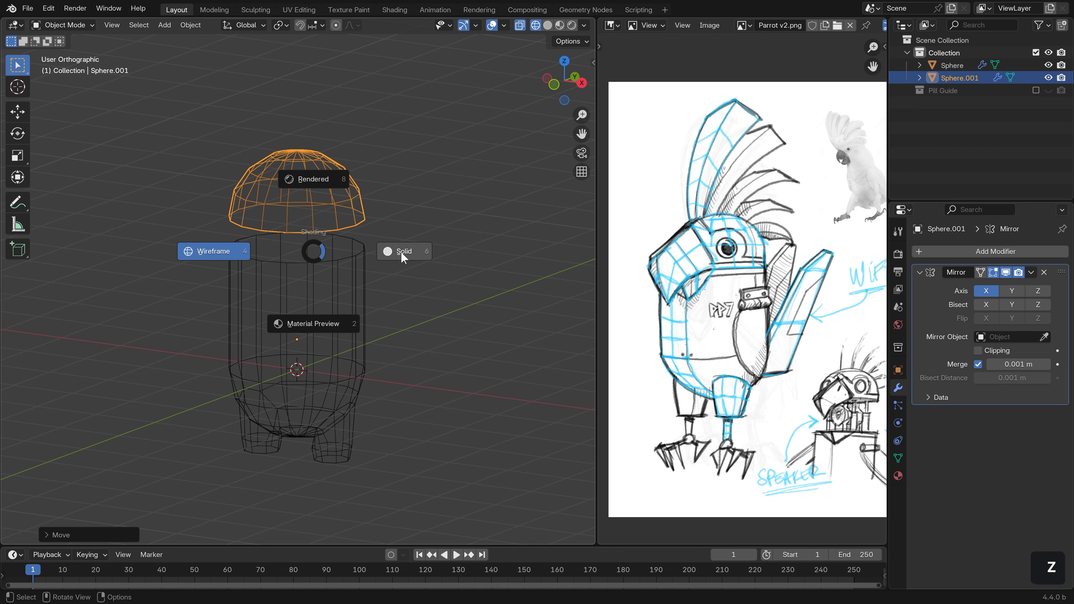
click(404, 247)
scroll(387, 280, up, 3)
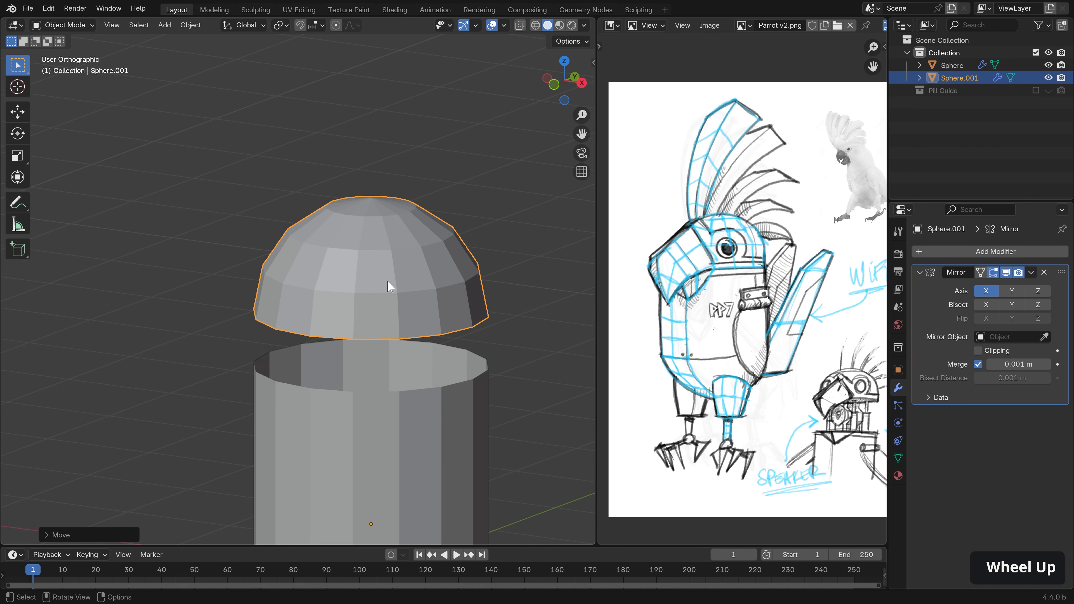
- Knife-cut a diagonal line across the head dome's front faces, from the second ring's vertex down to the rim
key(Tab)
shift+middle_drag(407, 294, 365, 238)
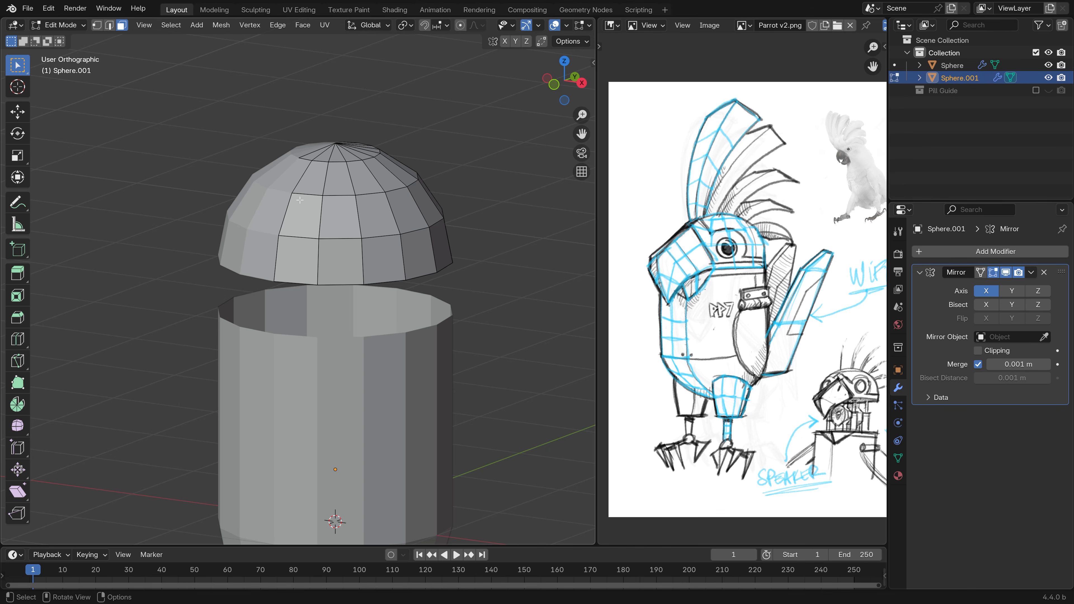
key(k)
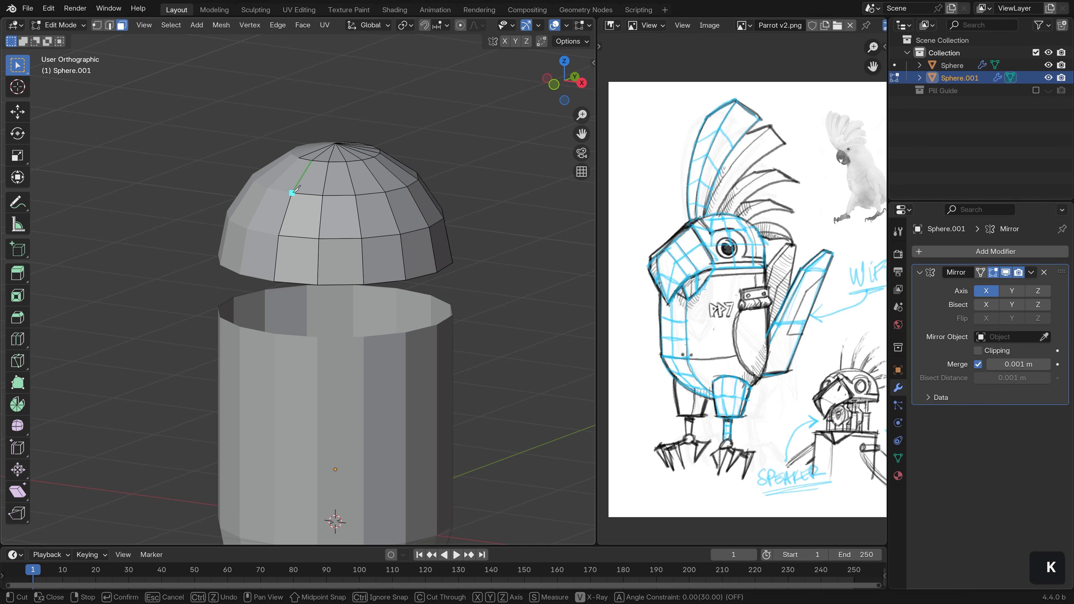
click(295, 190)
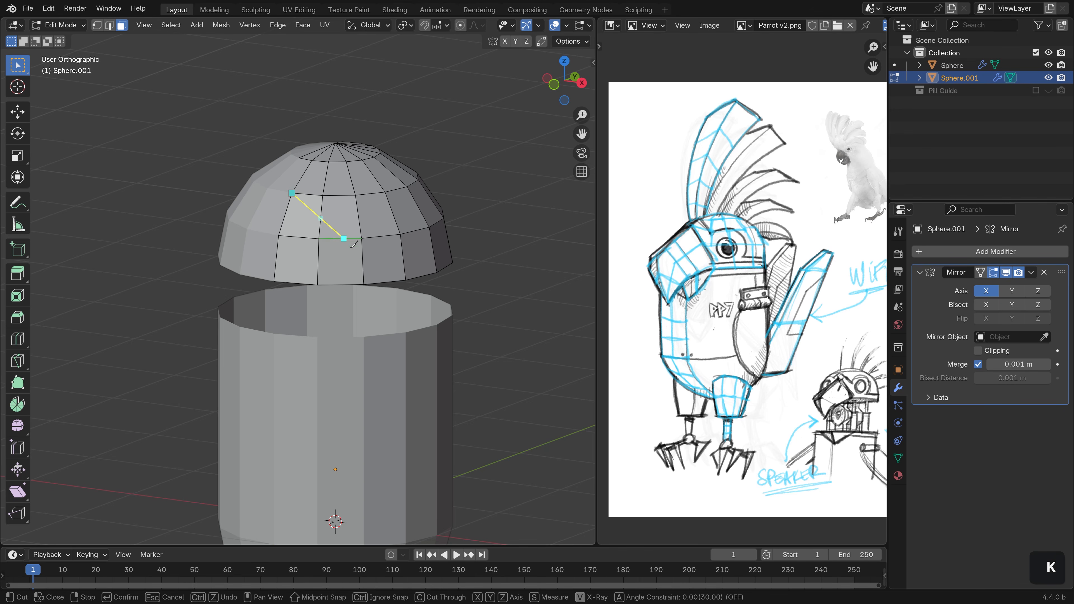
click(367, 280)
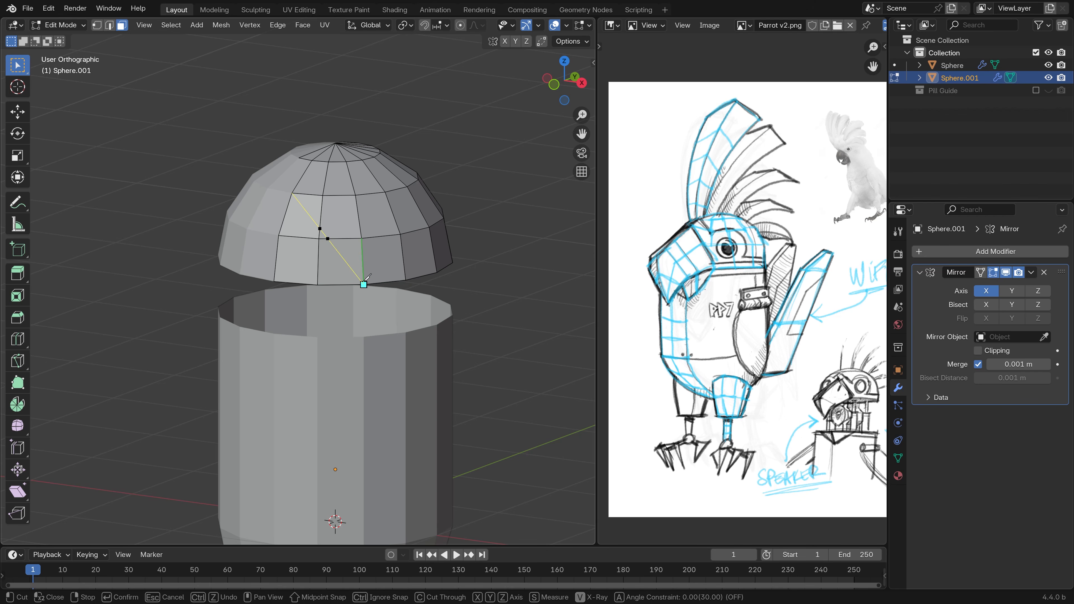
key(Return)
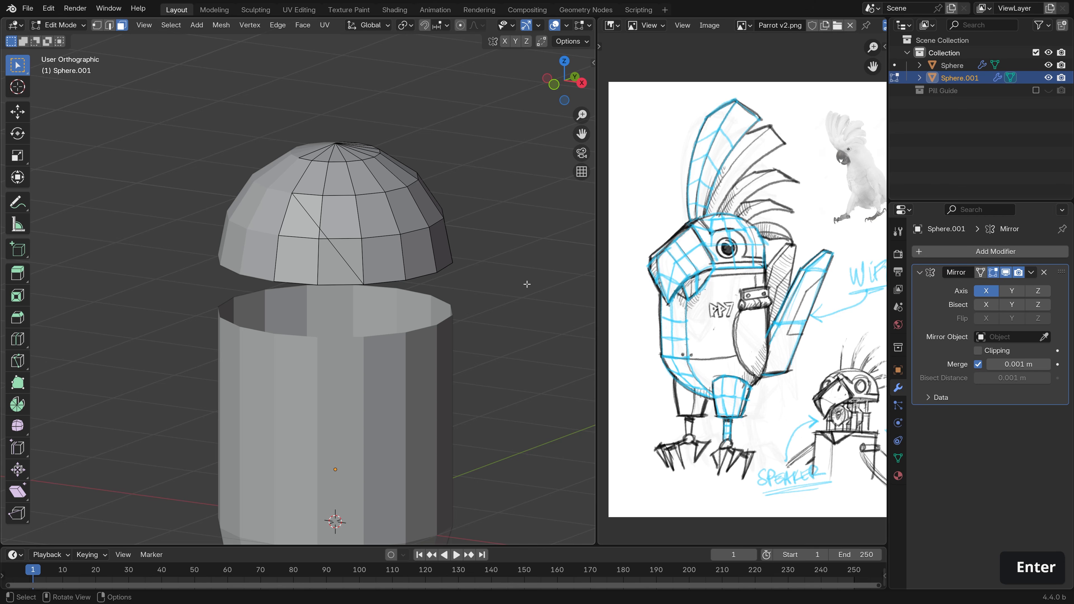
- Delete the three front faces below the diagonal cut to open the head for the beak
key(2)
key(3)
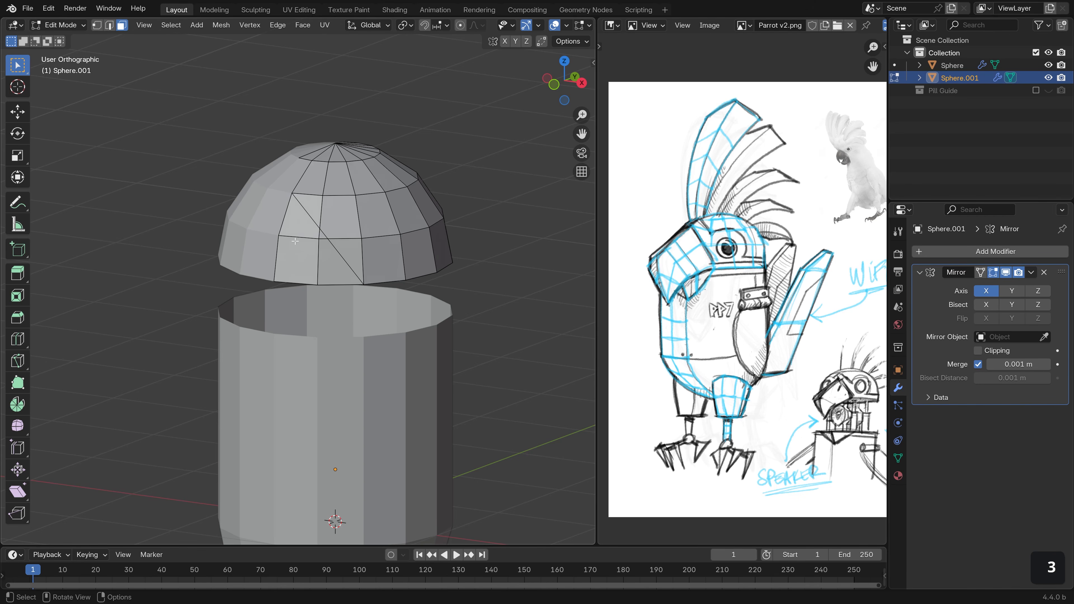
click(298, 216)
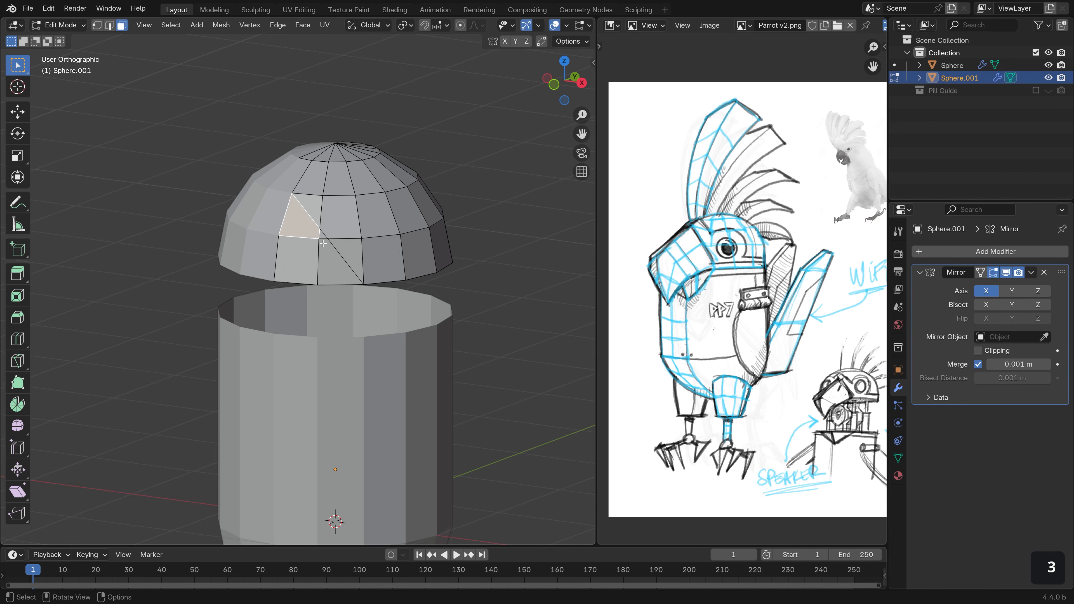
shift+click(296, 260)
shift+click(335, 267)
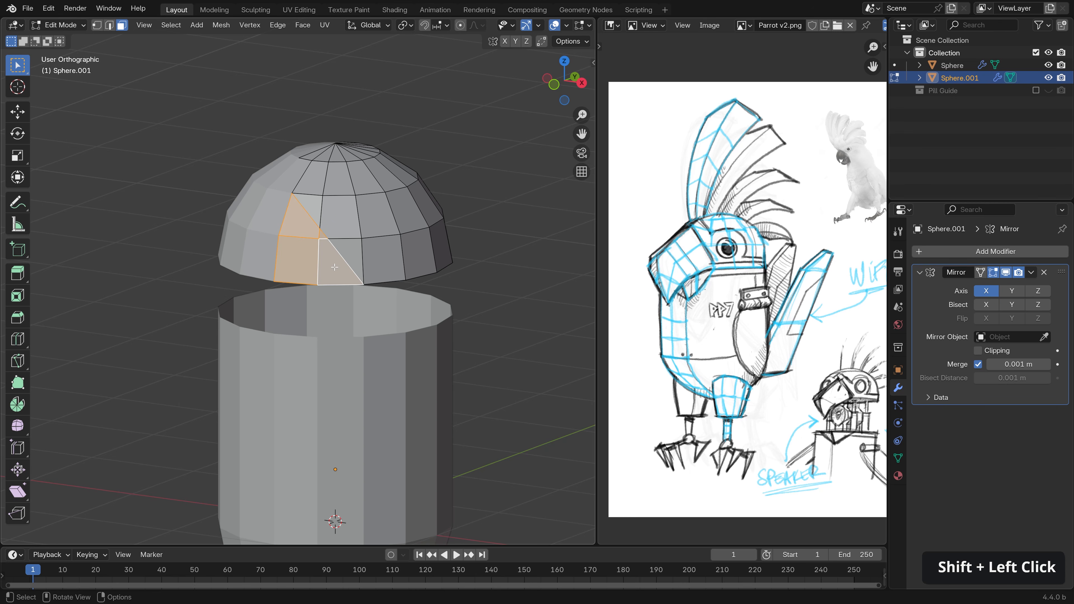
key(x)
click(334, 268)
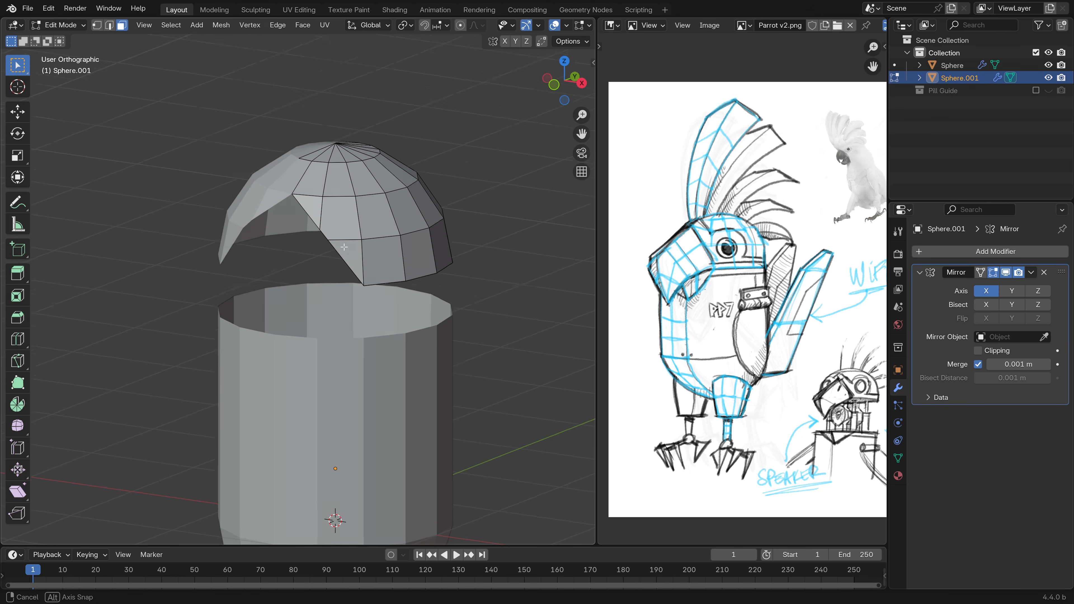
scroll(322, 233, up, 4)
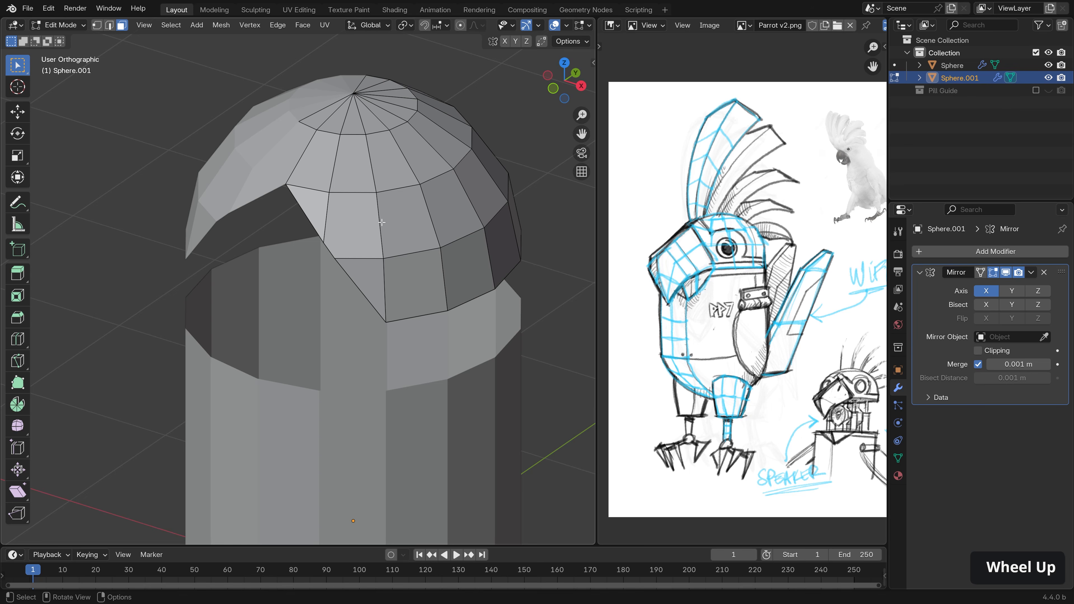
- Merge the two closely spaced vertices midway along the head's diagonal cut at their center
middle_drag(330, 225, 325, 222)
key(1)
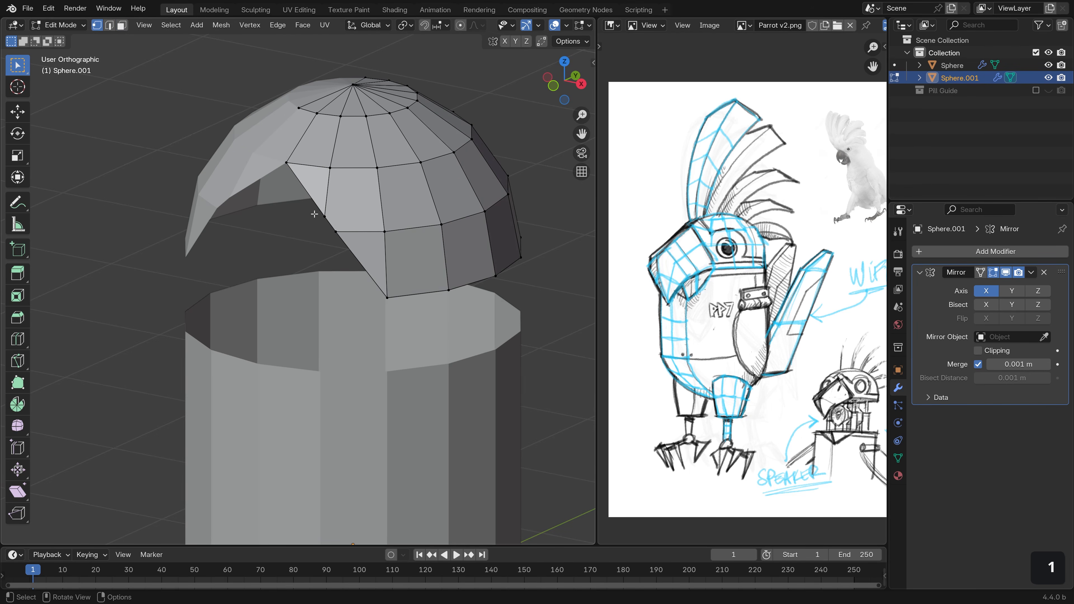
click(325, 219)
shift+click(334, 226)
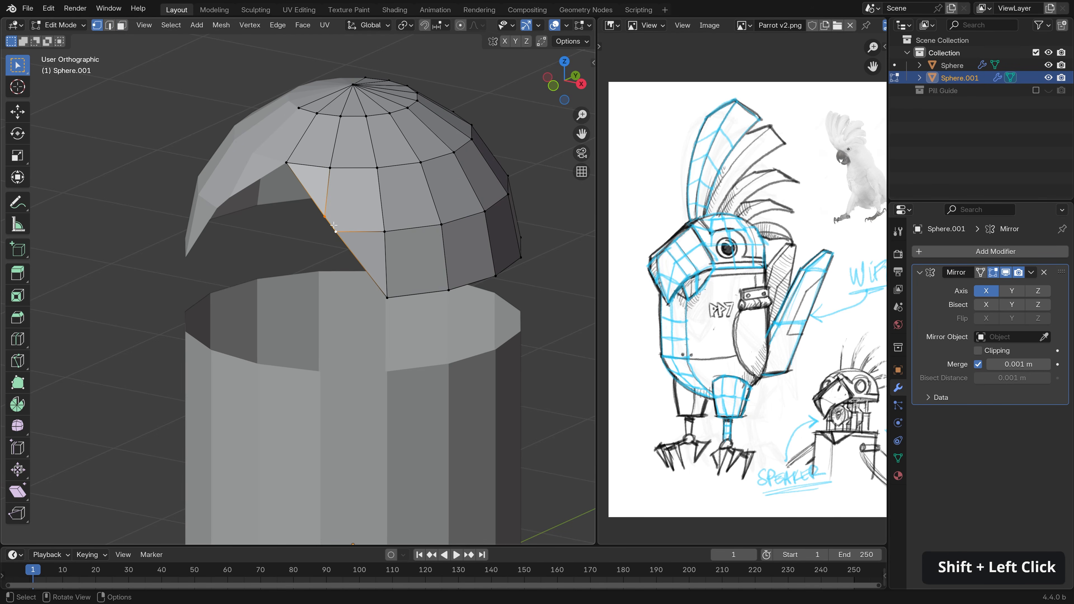
key(m)
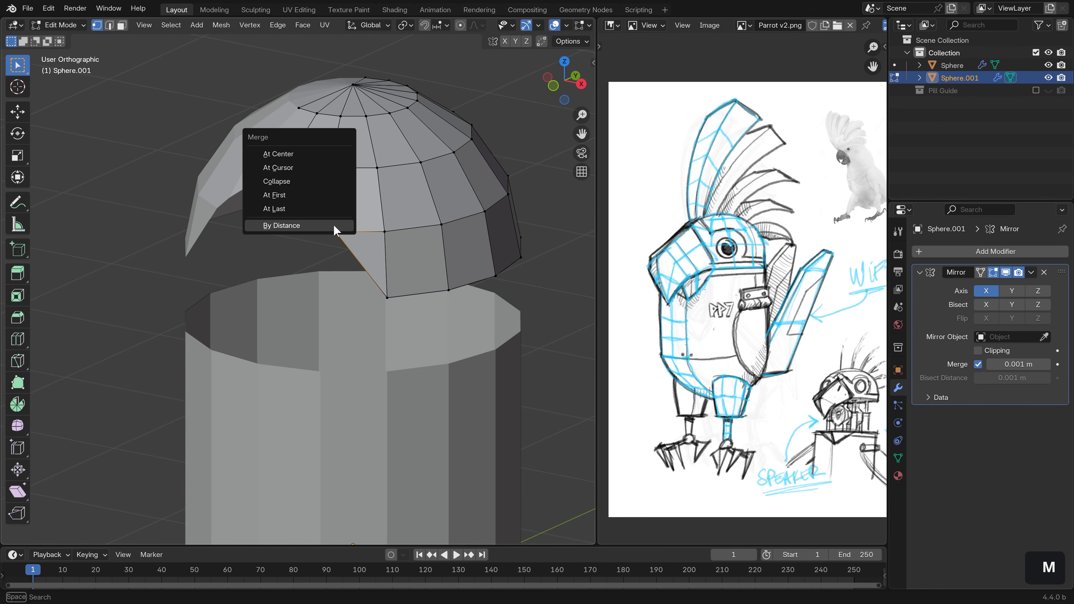
click(314, 157)
- Extrude the edges of the head's diagonal opening forward and then downward in side view to form two beak sections
key(2)
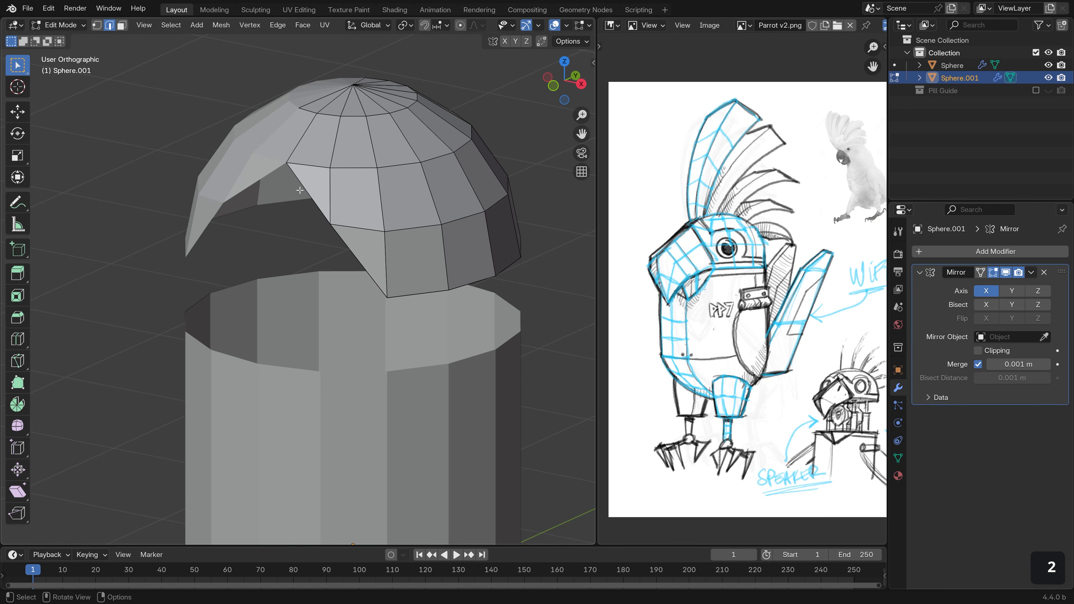
drag(133, 35, 103, 5)
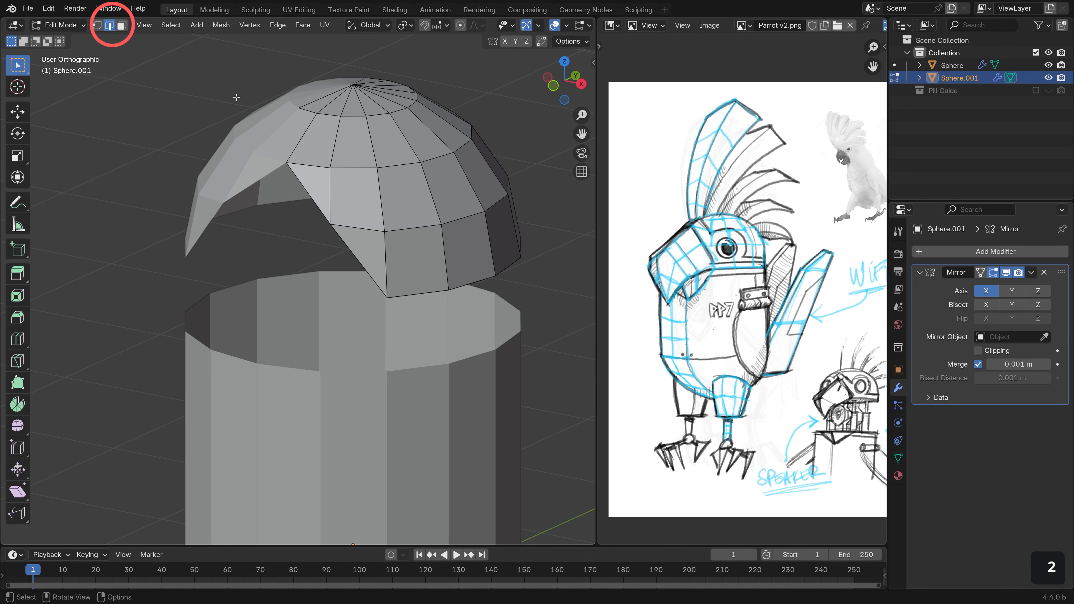
shift+click(300, 188)
middle_drag(301, 188, 384, 267)
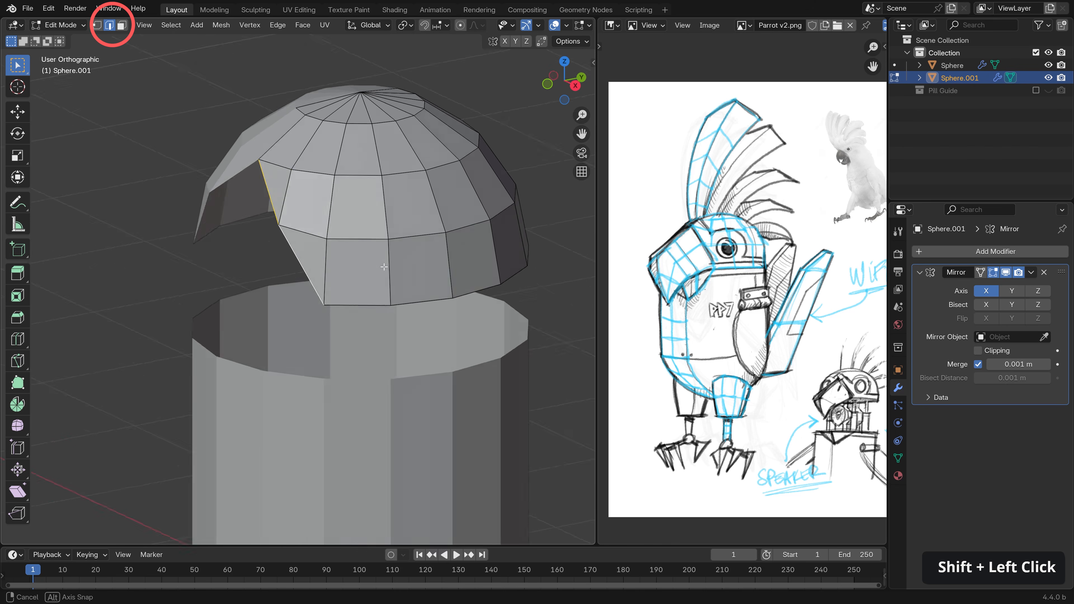
alt+middle_click(384, 266)
alt+scroll(394, 235, up, 1)
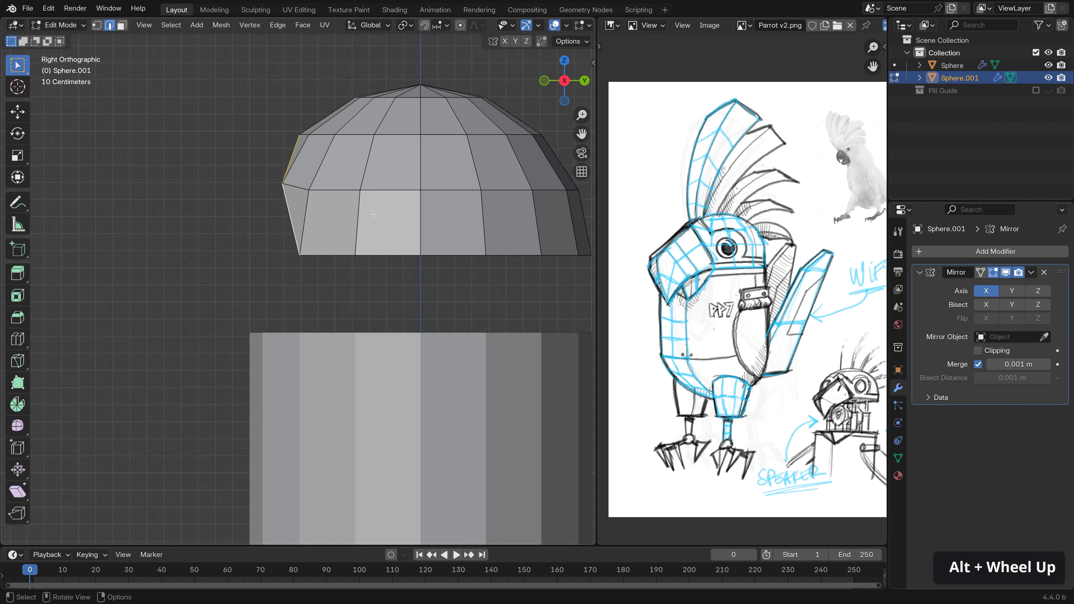
key(e)
click(240, 253)
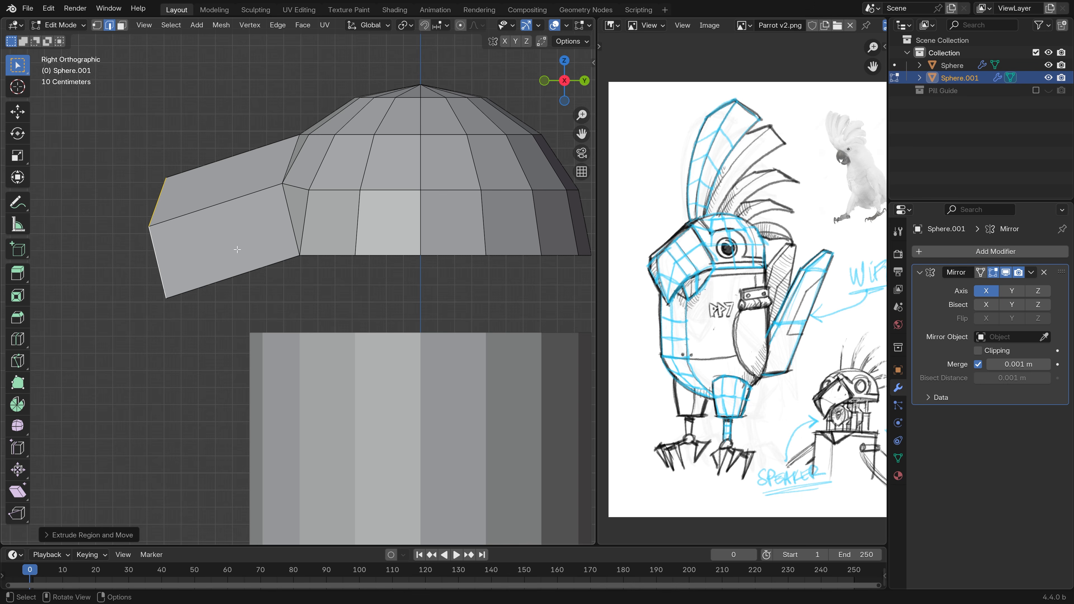
key(e)
click(127, 271)
- Merge the three end vertices of the beak at the last selected one, on the mirror plane, to form a pointed tip
middle_drag(127, 270, 204, 320)
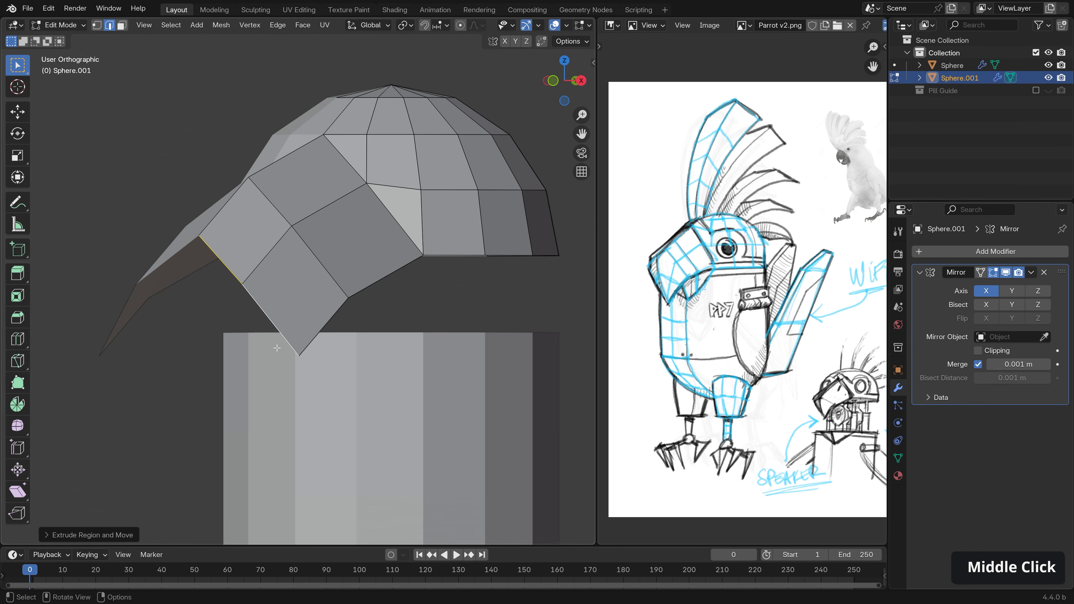
key(1)
click(299, 356)
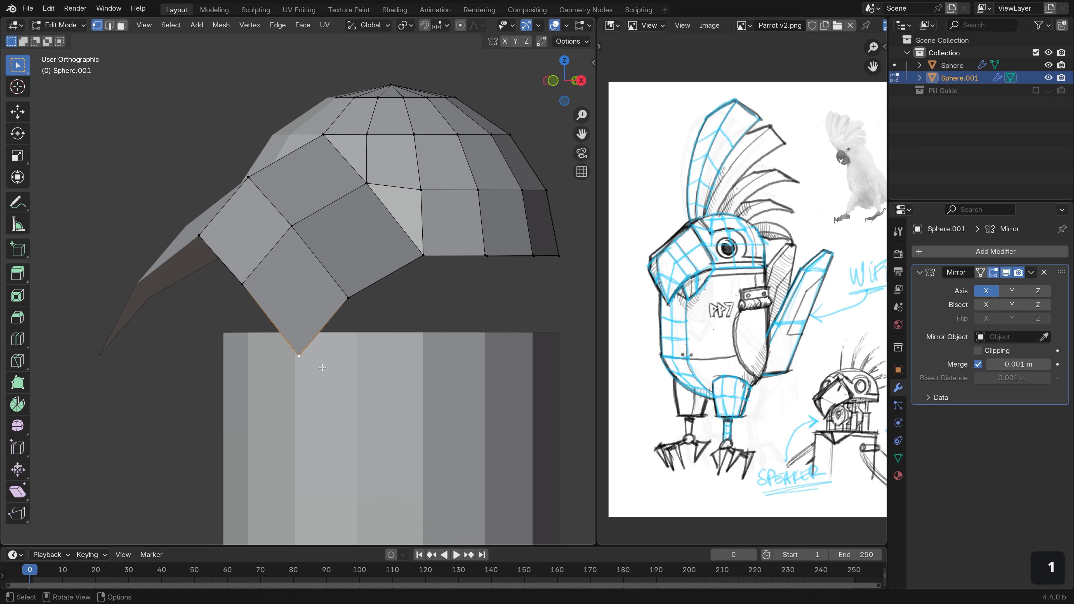
shift+click(242, 285)
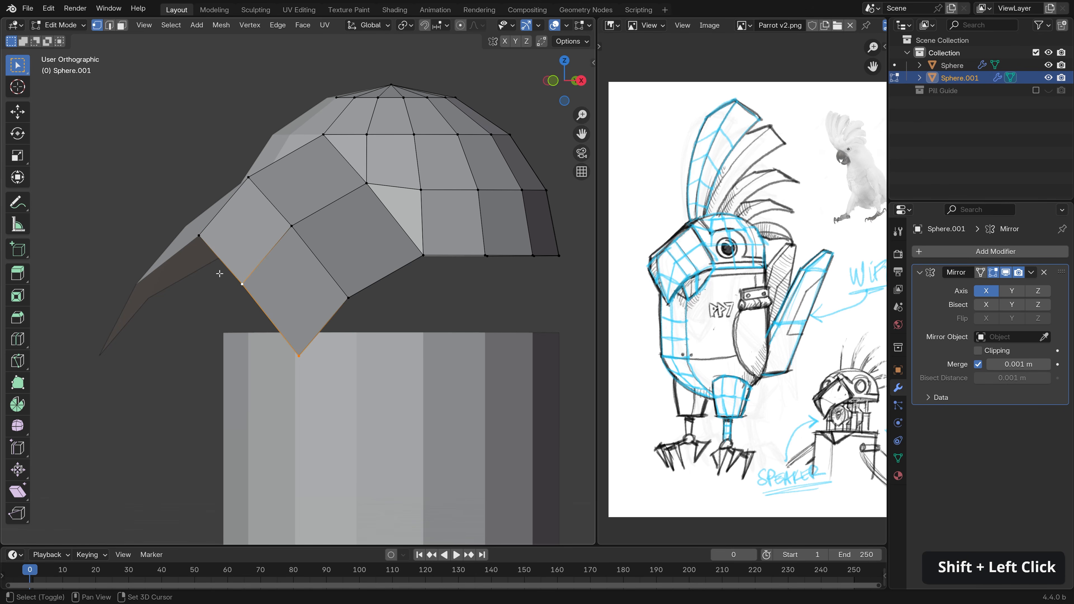
shift+click(199, 241)
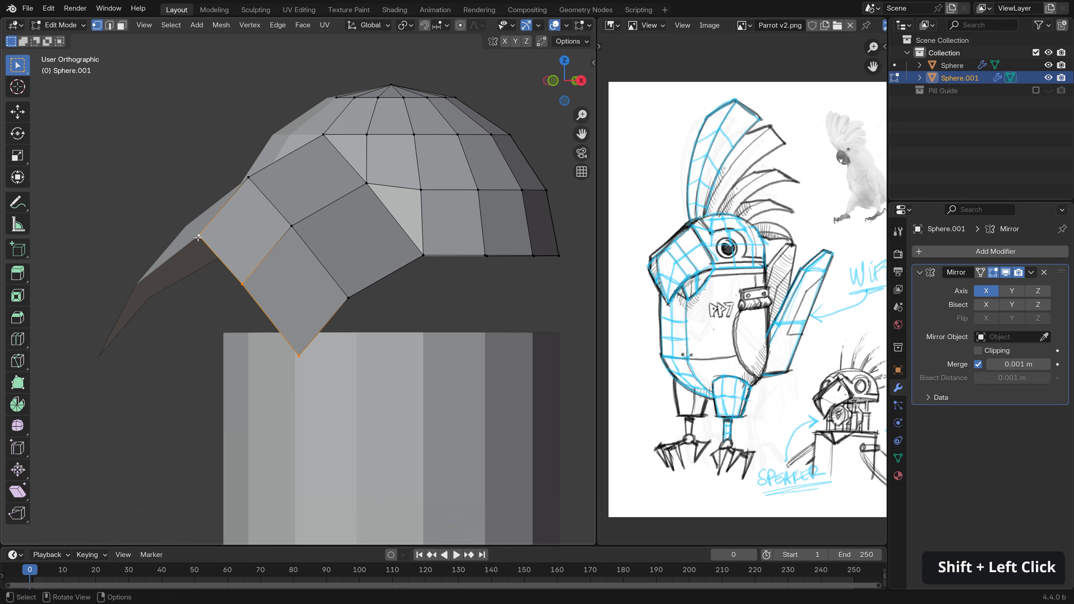
key(m)
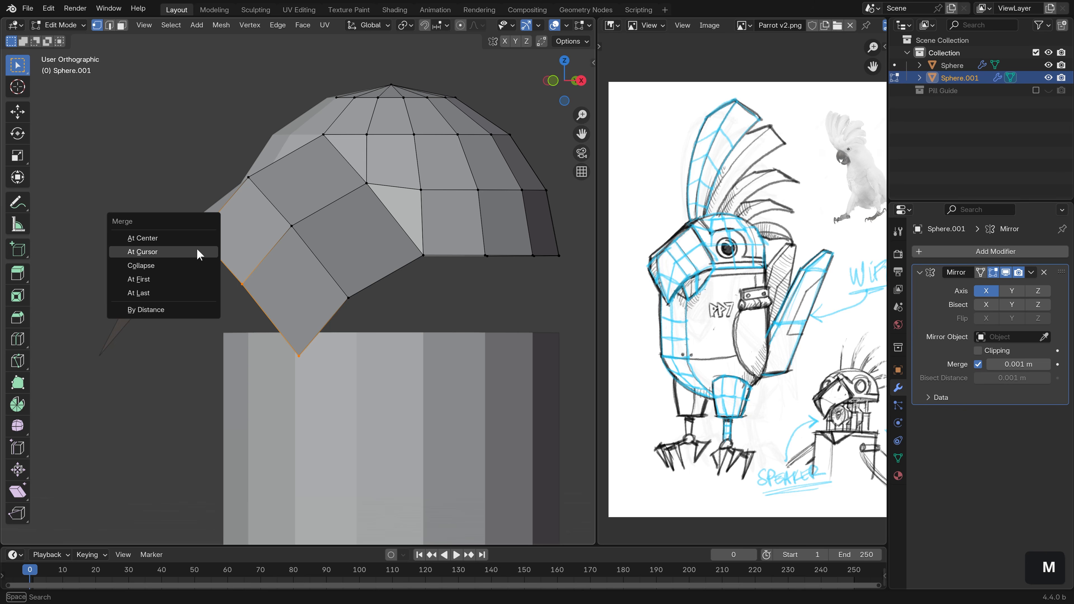
click(174, 295)
- Lower the beak tip vertex about 0.65 m in the right side view
key(KP_3)
key(g)
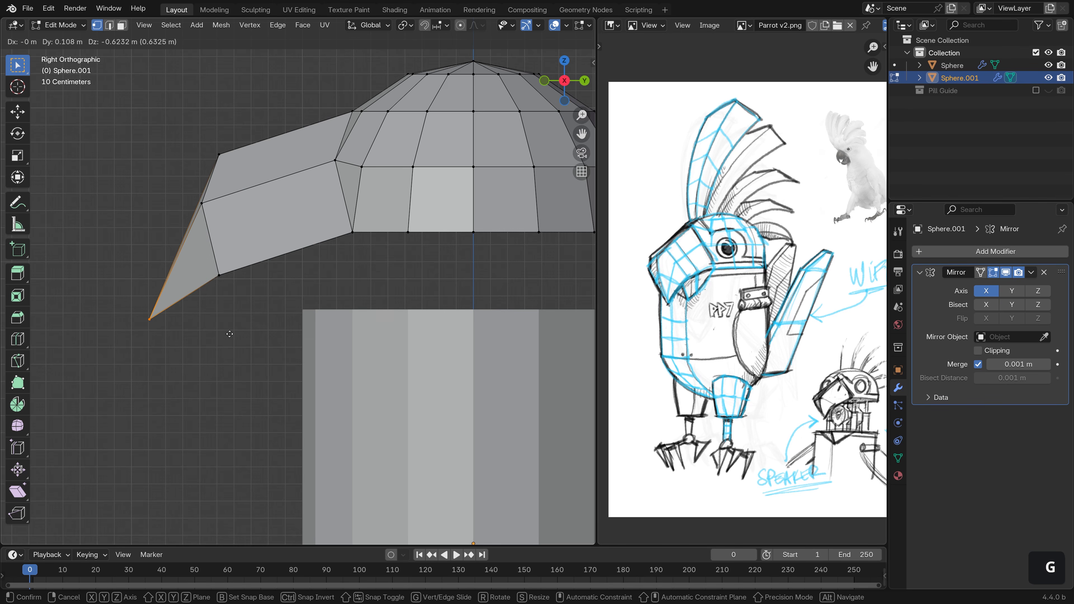
click(230, 341)
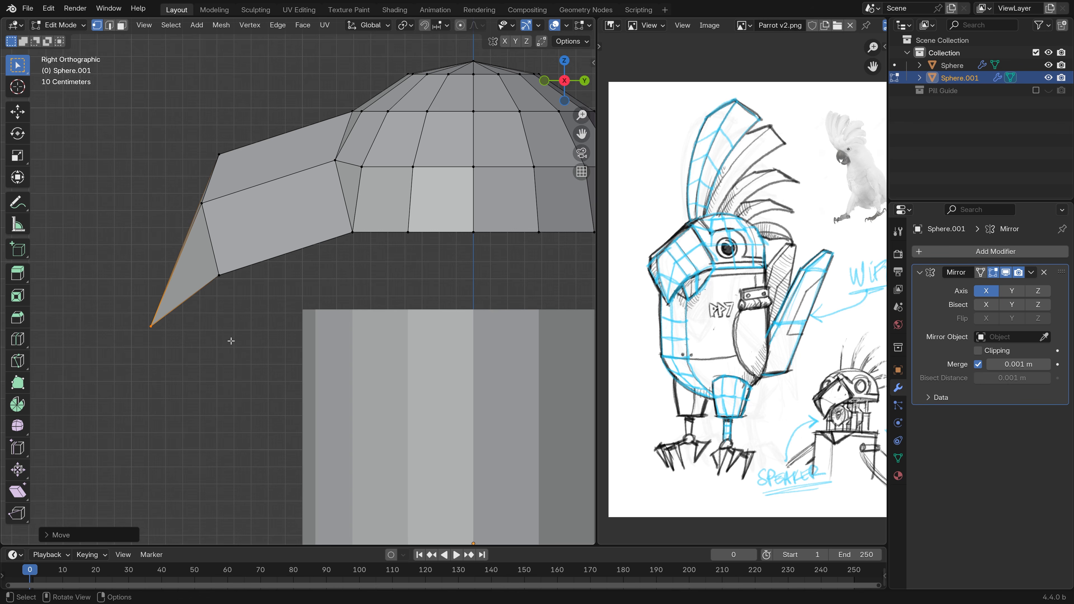
- Scale the beak's middle edge loop along Y and rotate it in side view so its upper end leans forward
key(2)
alt+click(188, 198)
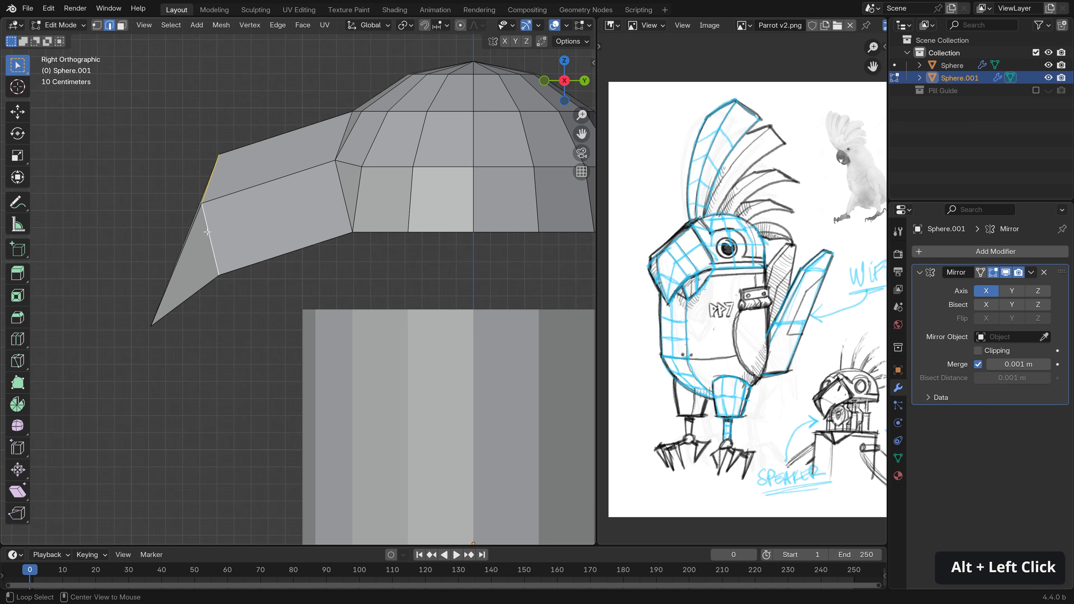
middle_drag(188, 198, 308, 228)
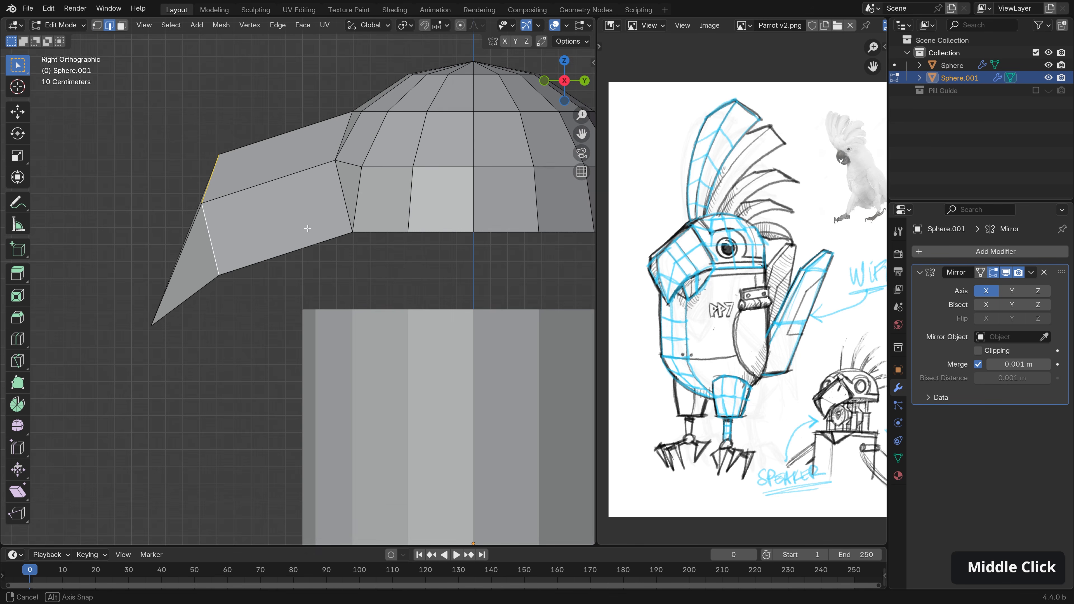
key(s)
key(y)
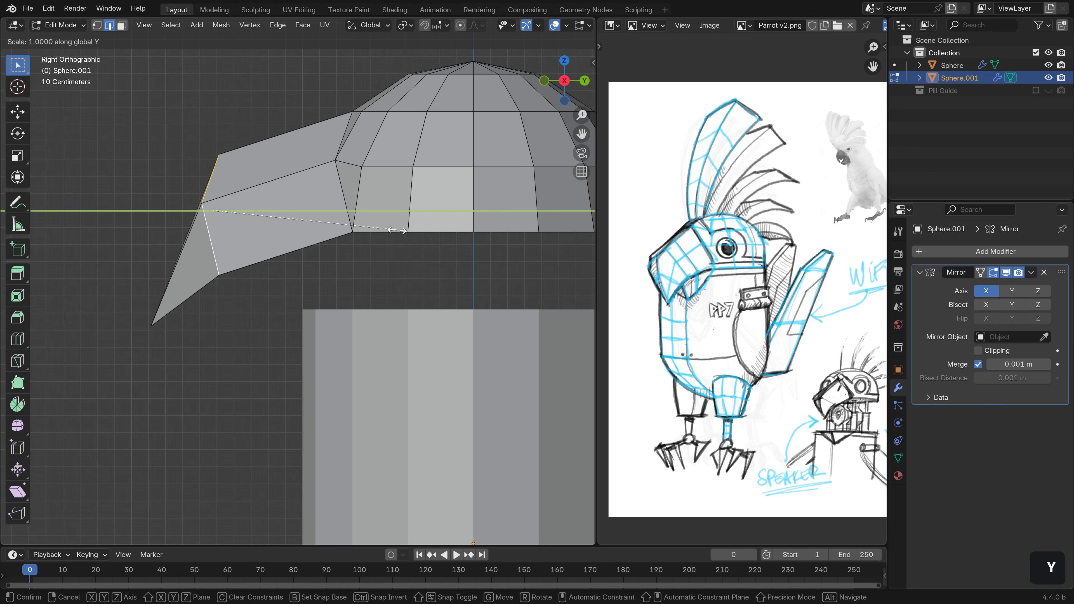
click(206, 216)
key(r)
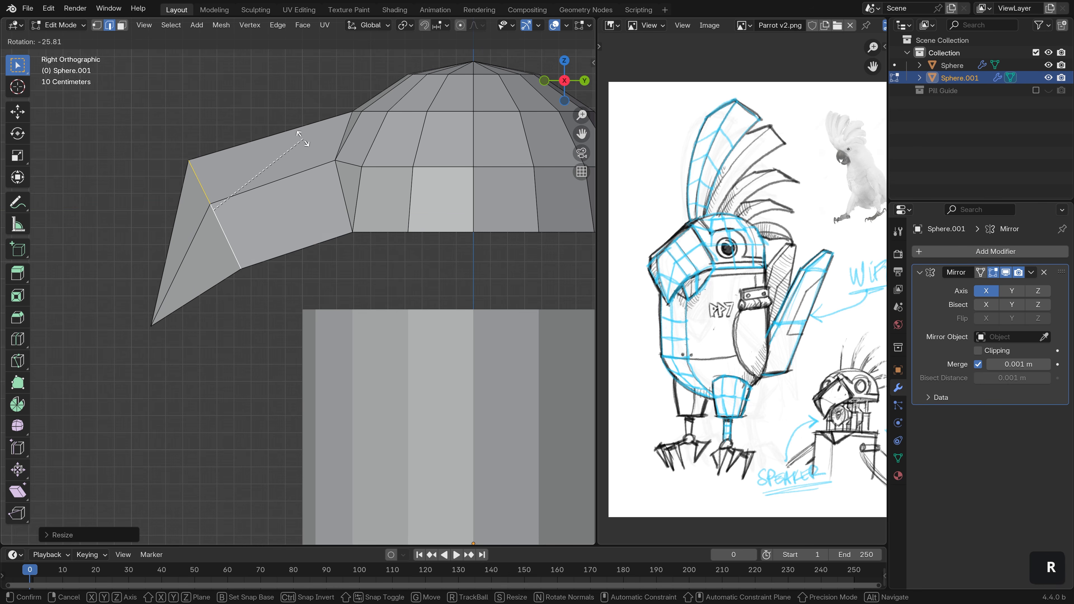
click(244, 242)
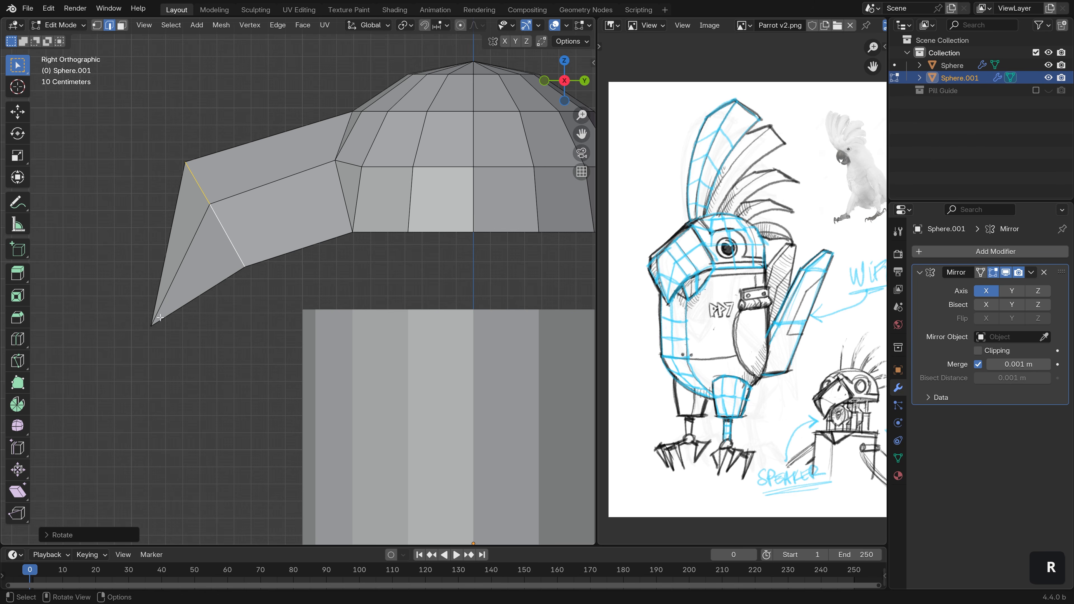
- Switch to wireframe shading and shift the beak tip vertex back toward the body and slightly down
key(z)
click(113, 329)
key(1)
click(157, 323)
key(g)
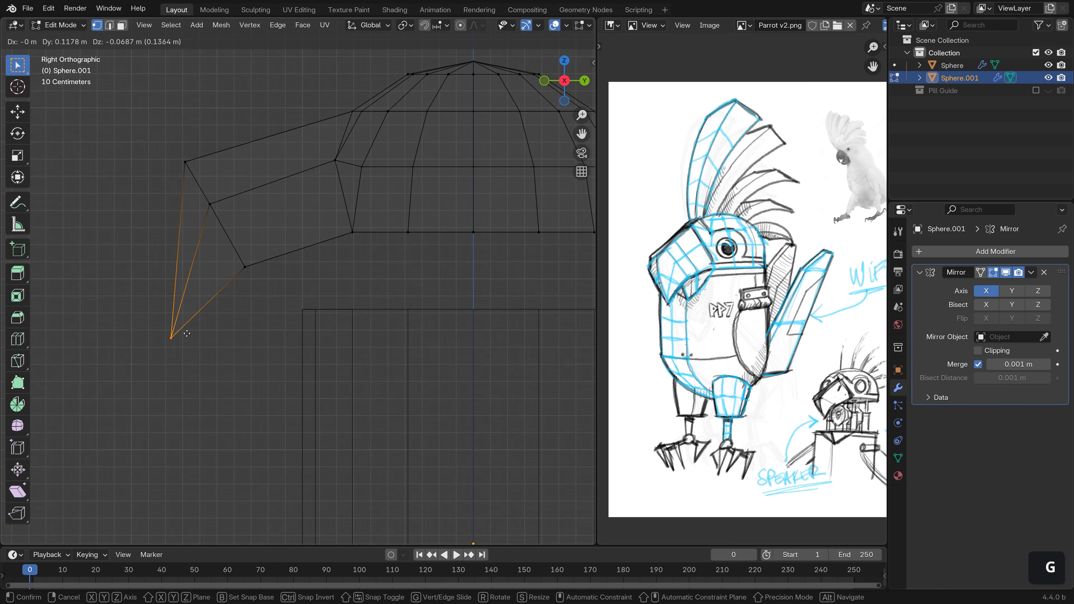
click(191, 330)
- Move the beak's middle loop about 0.1 m back toward the head and slightly up, and return to solid shading
drag(136, 106, 277, 281)
key(g)
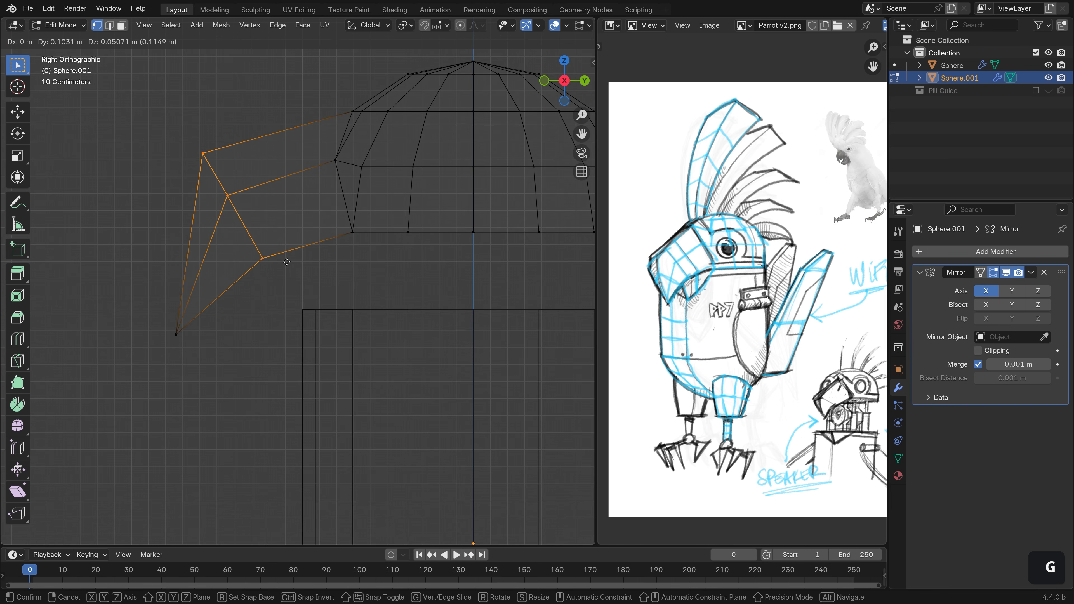
click(285, 262)
key(z)
click(400, 268)
scroll(320, 263, down, 3)
middle_drag(320, 263, 396, 272)
scroll(337, 272, up, 2)
key(Tab)
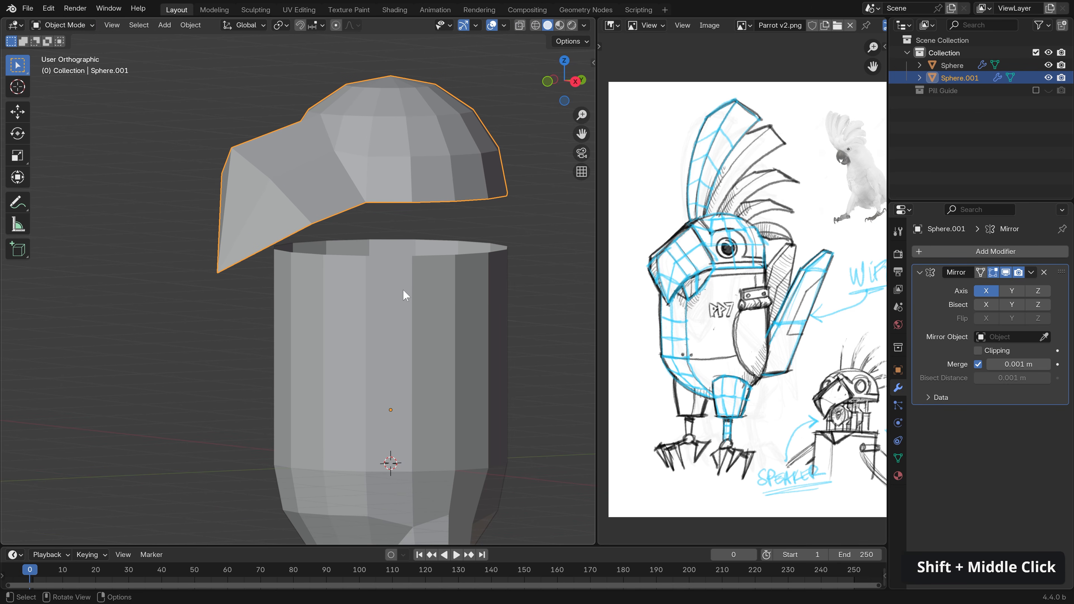
- Add a horizontal loop cut around the body's straight section, slid toward the top rim by a factor of about 0.58
click(408, 296)
key(Tab)
middle_drag(417, 298, 364, 293)
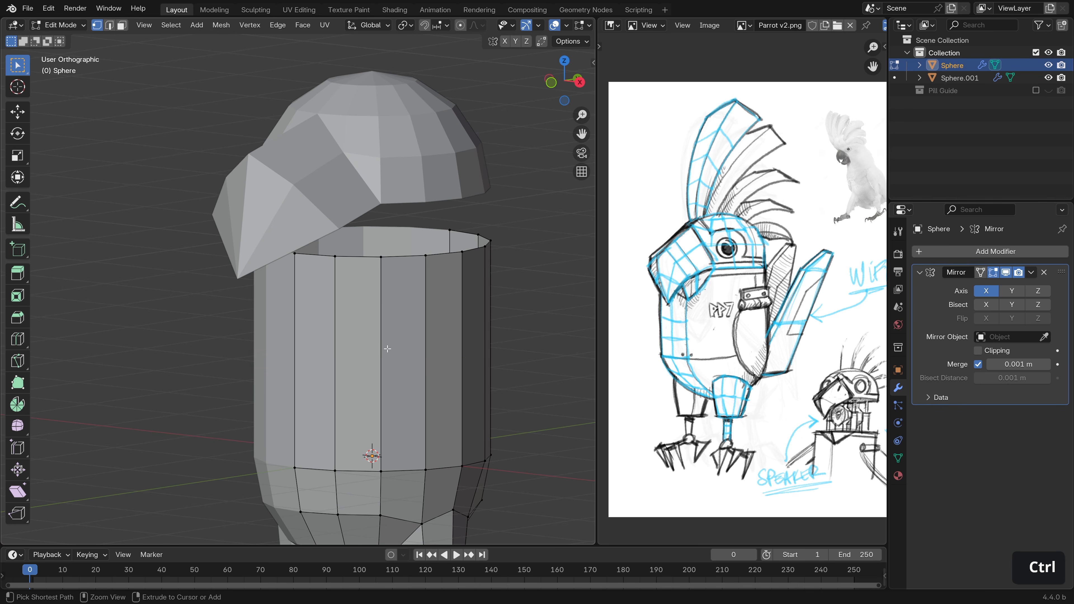
key(ctrl+r)
click(391, 361)
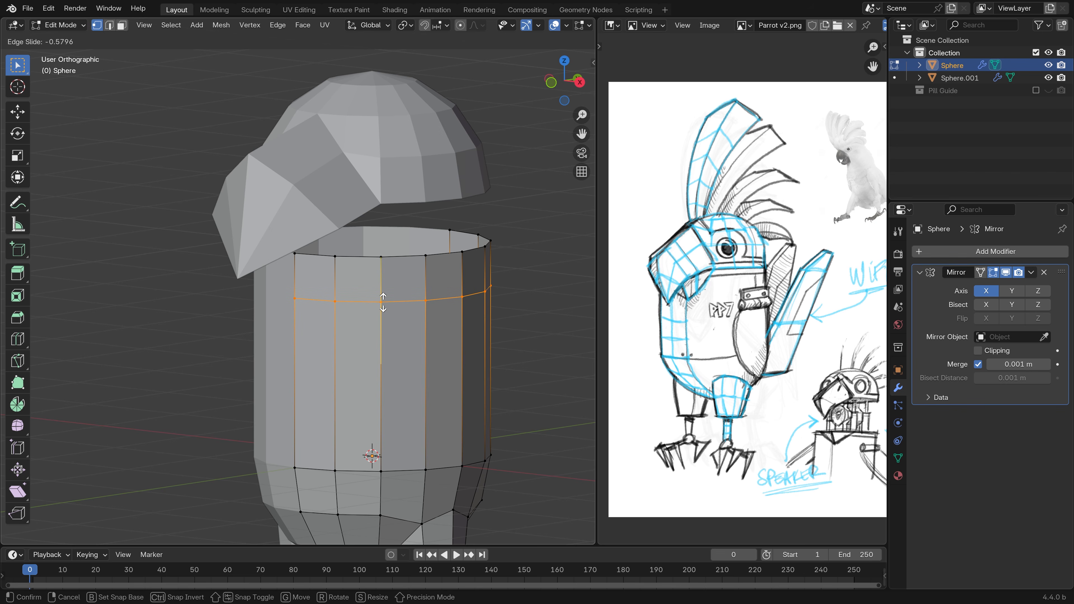
click(383, 302)
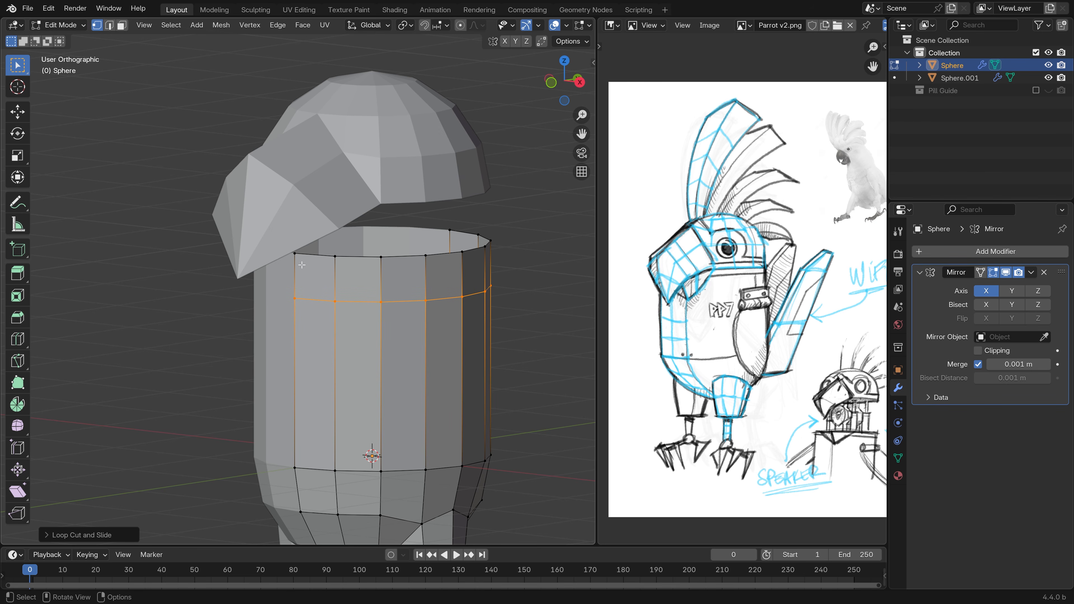
- Pull the front center vertex of the body's rim about 0.3 m forward along Y to form the lower beak
click(295, 255)
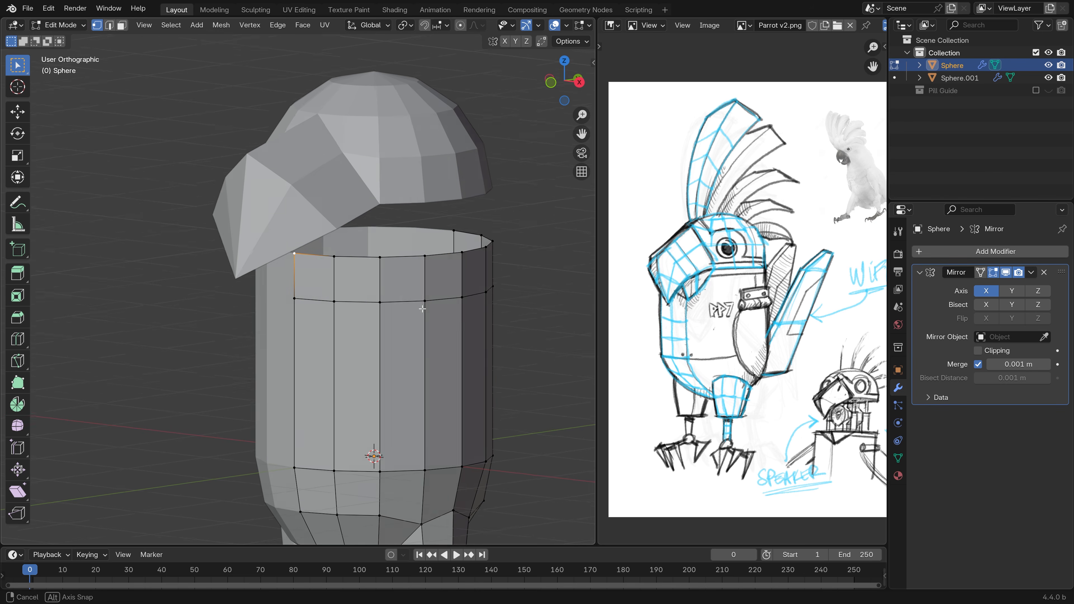
middle_drag(296, 256, 339, 274)
key(g)
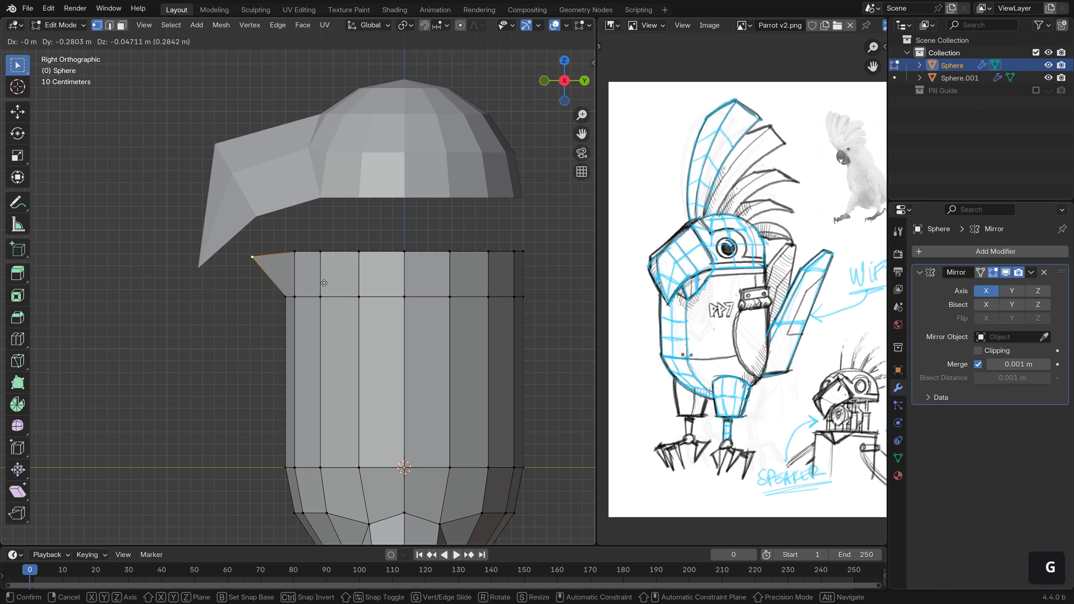
key(y)
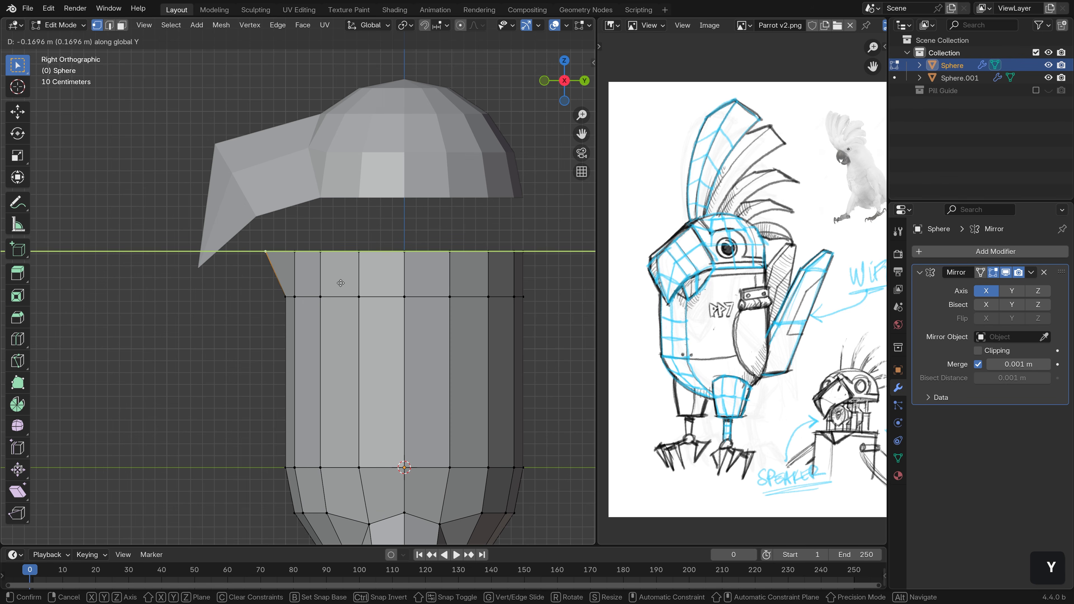
click(320, 286)
- Connect the new loop's front center vertex to the adjacent rim vertex with a diagonal edge and finish editing the body
middle_drag(321, 286, 372, 286)
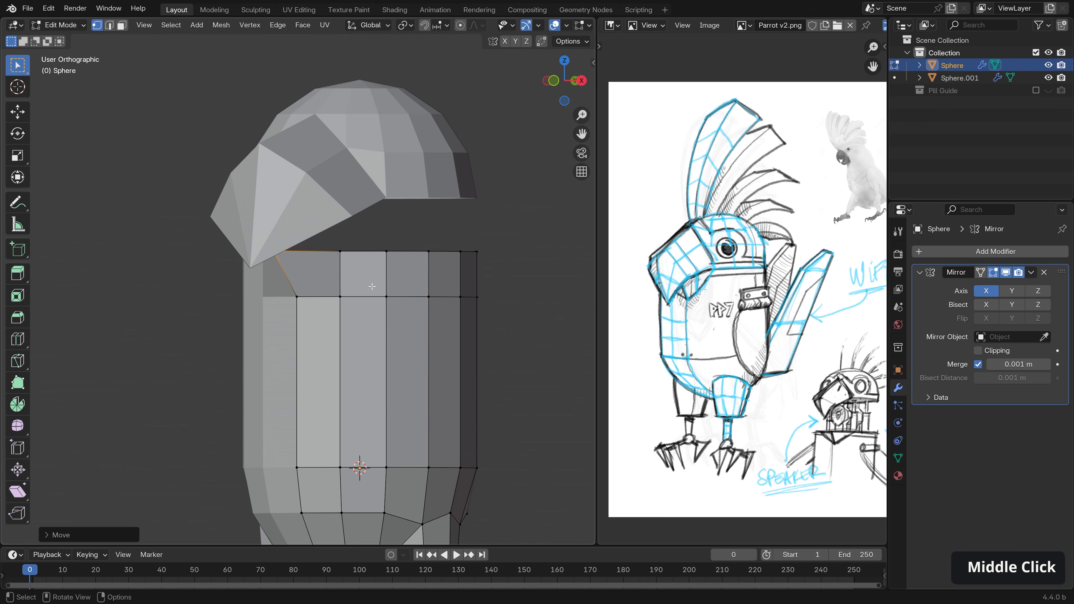
click(296, 296)
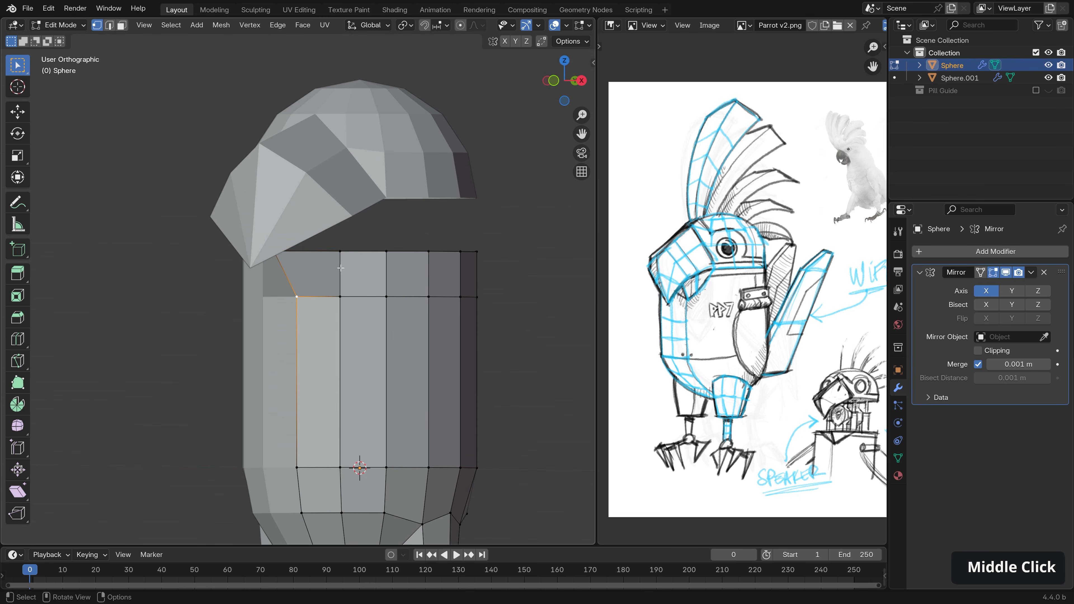
shift+click(324, 252)
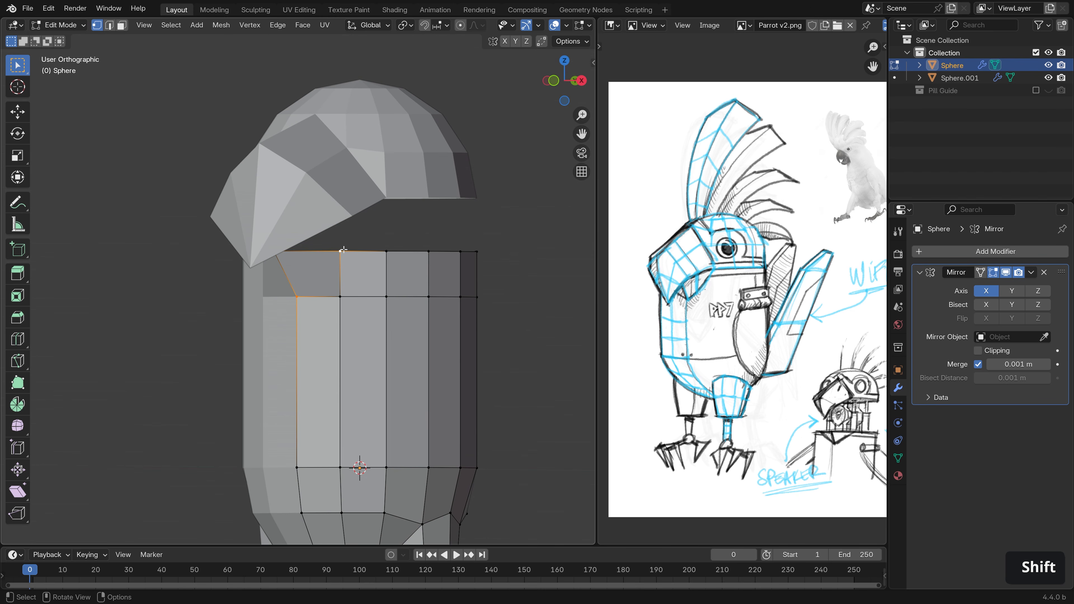
middle_drag(303, 292, 350, 278)
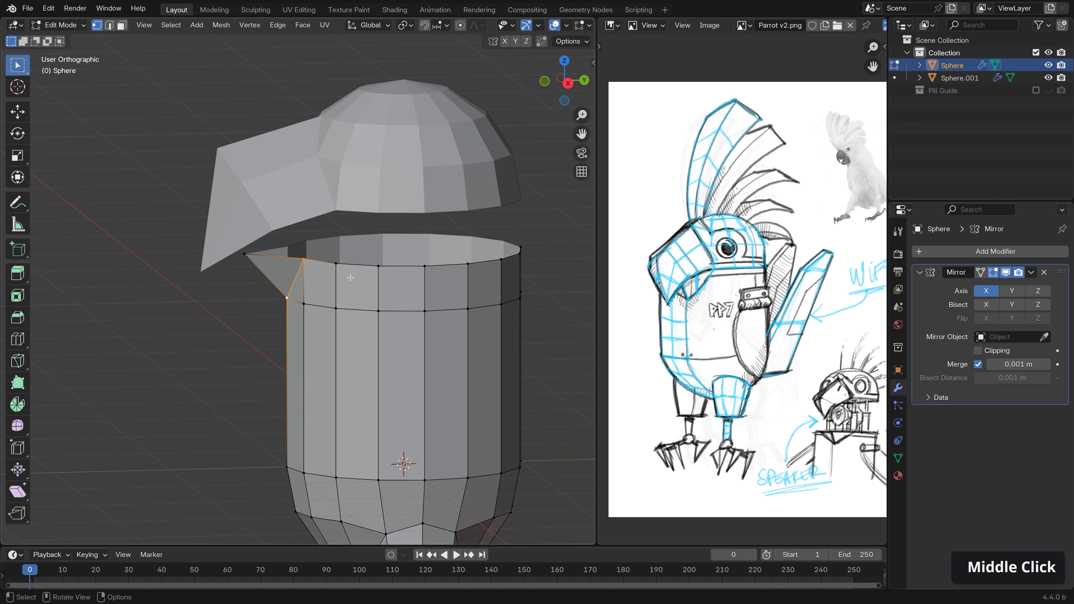
key(Tab)
- Delete the two stray triangular faces beside the pole on the mirrored side of the head's crown
scroll(386, 300, down, 3)
middle_drag(372, 355, 341, 365)
scroll(380, 337, up, 3)
click(341, 365)
key(Tab)
shift+middle_drag(403, 333, 292, 303)
key(3)
click(292, 303)
shift+click(321, 229)
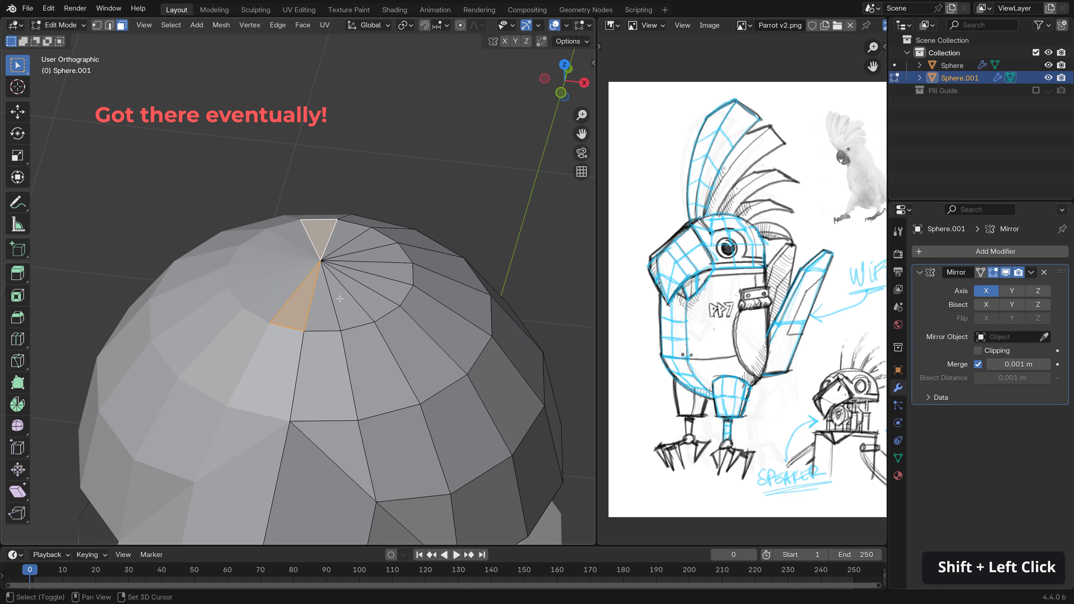
key(x)
click(337, 281)
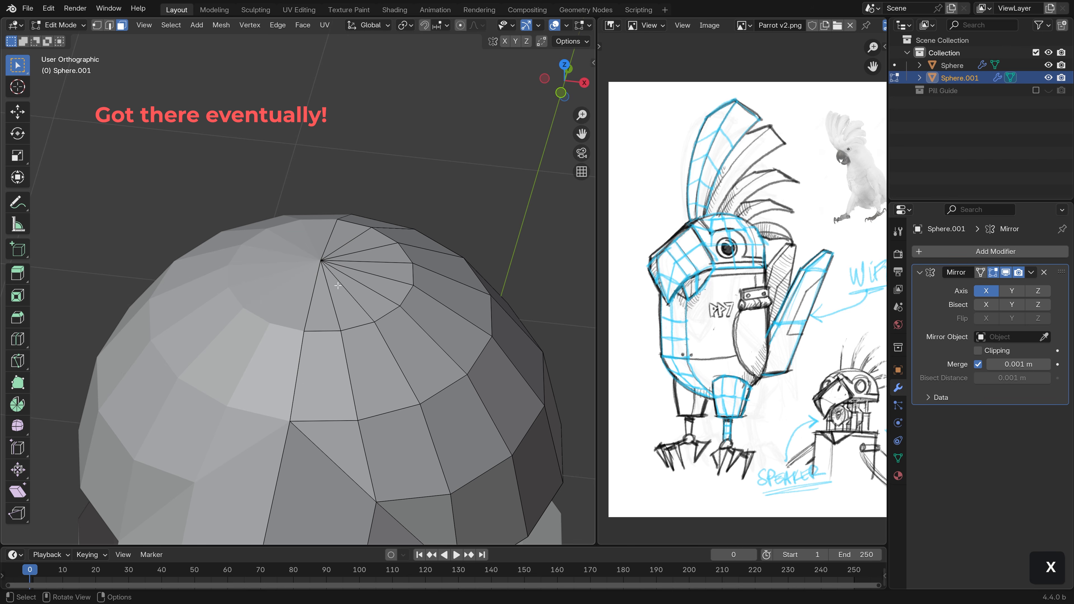
- Extrude the front edge of the head's crown upward and slightly backward to start a crest feather
key(2)
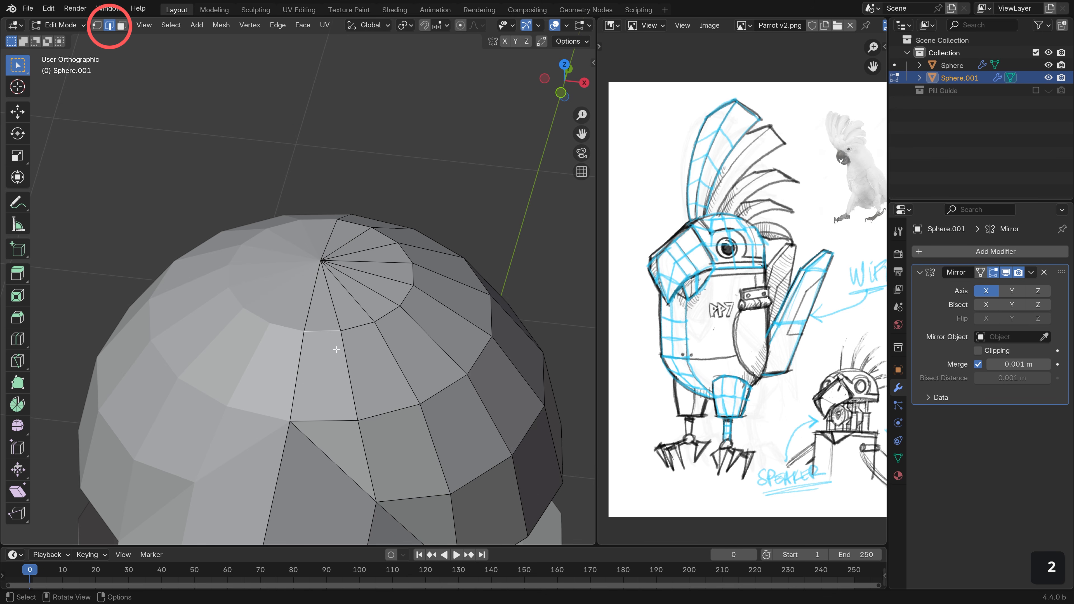
scroll(523, 333, down, 4)
middle_drag(523, 333, 500, 206)
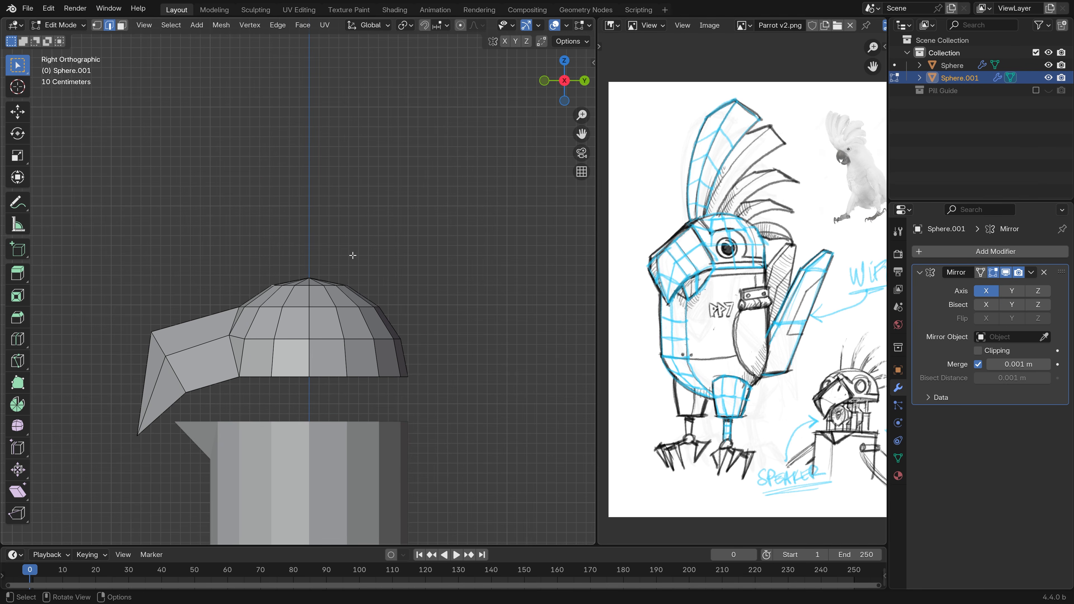
key(e)
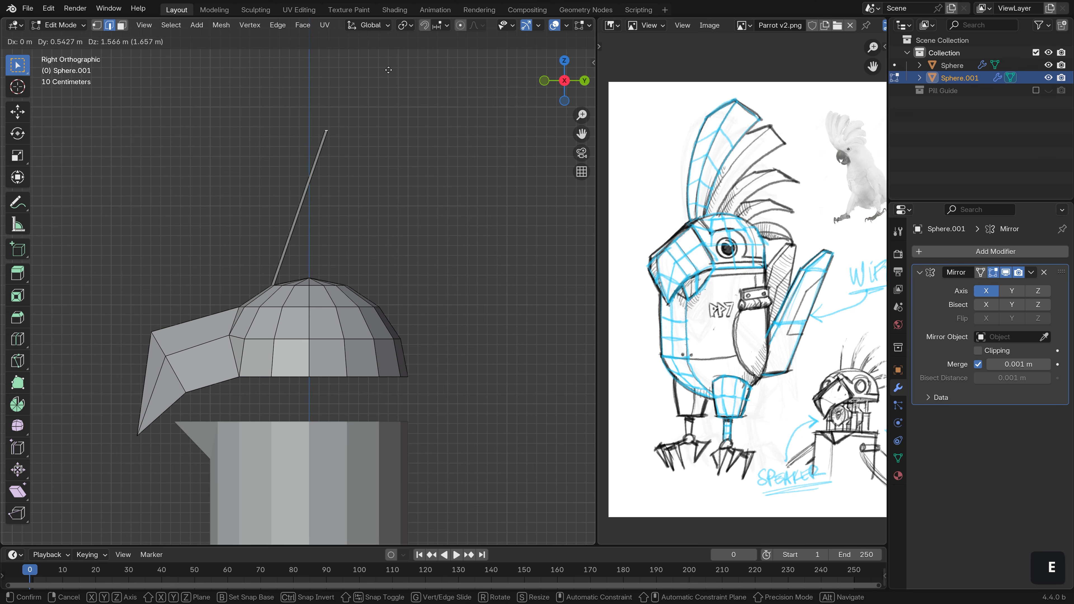
click(334, 211)
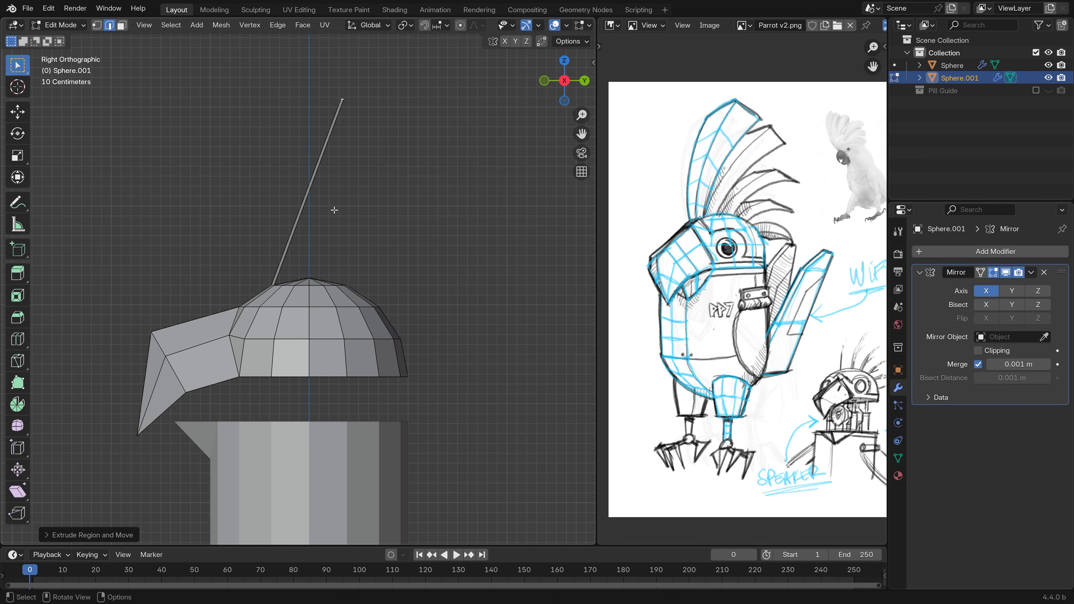
- Widen the feather's tip by moving its outer corner vertex outward along X, slightly down and backward
middle_drag(333, 211, 453, 214)
key(s)
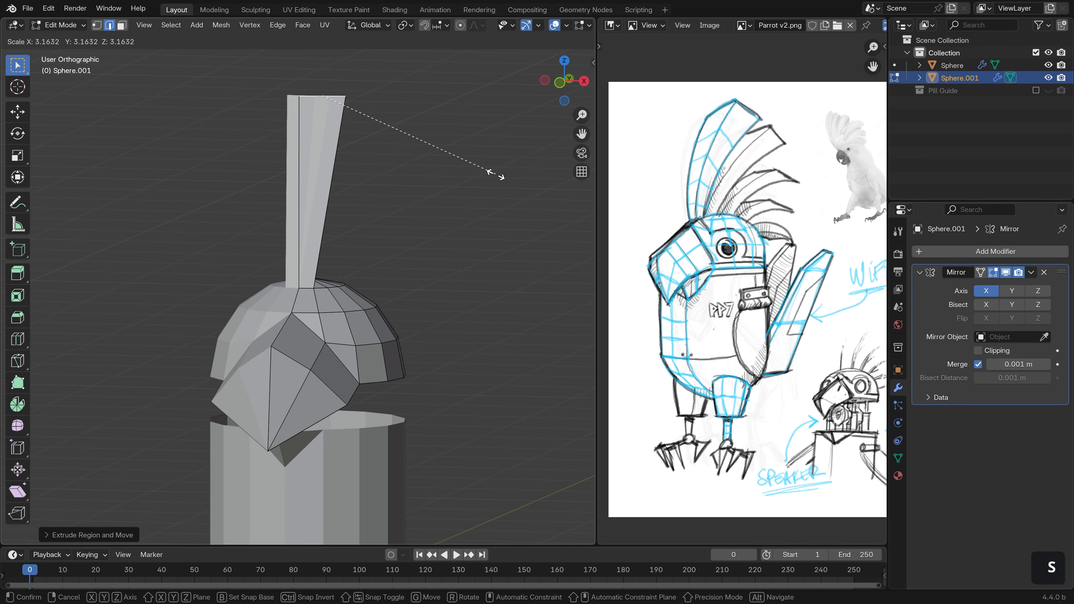
right_click(482, 171)
key(1)
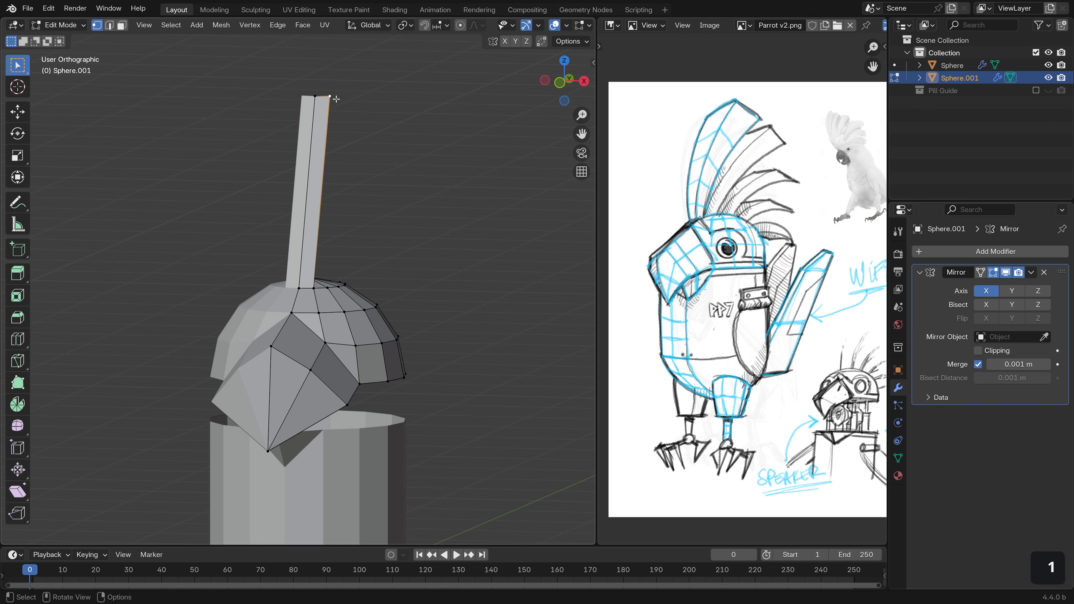
key(g)
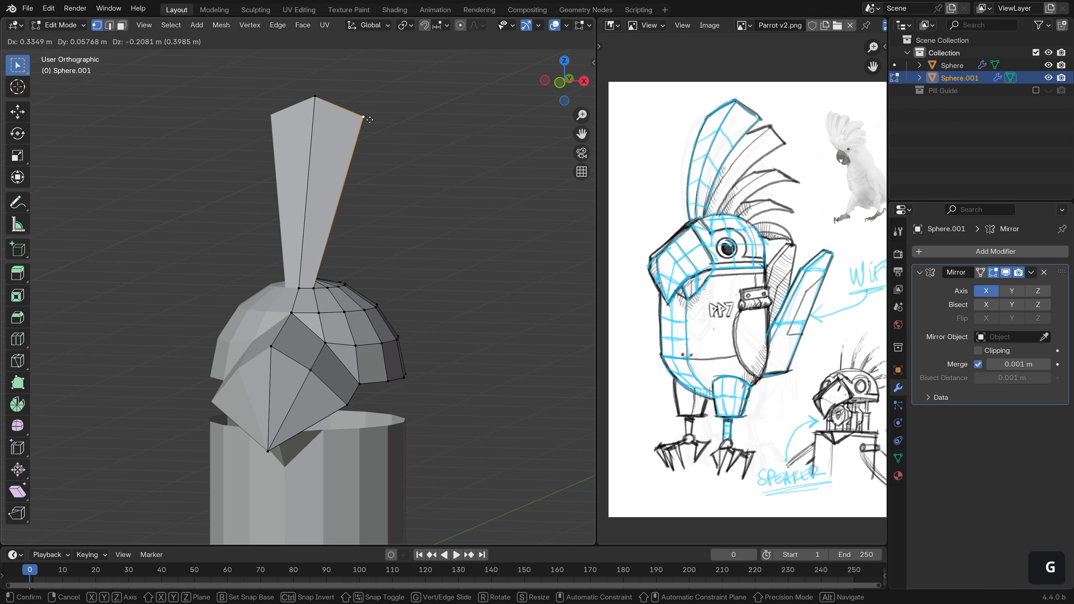
alt+middle_drag(372, 122, 321, 180)
click(360, 109)
click(361, 137)
key(g)
click(363, 129)
- Add a horizontal loop cut across the feather and move it about 0.19 m forward and 0.12 m up to bend it
key(ctrl+r)
click(357, 183)
click(358, 184)
key(g)
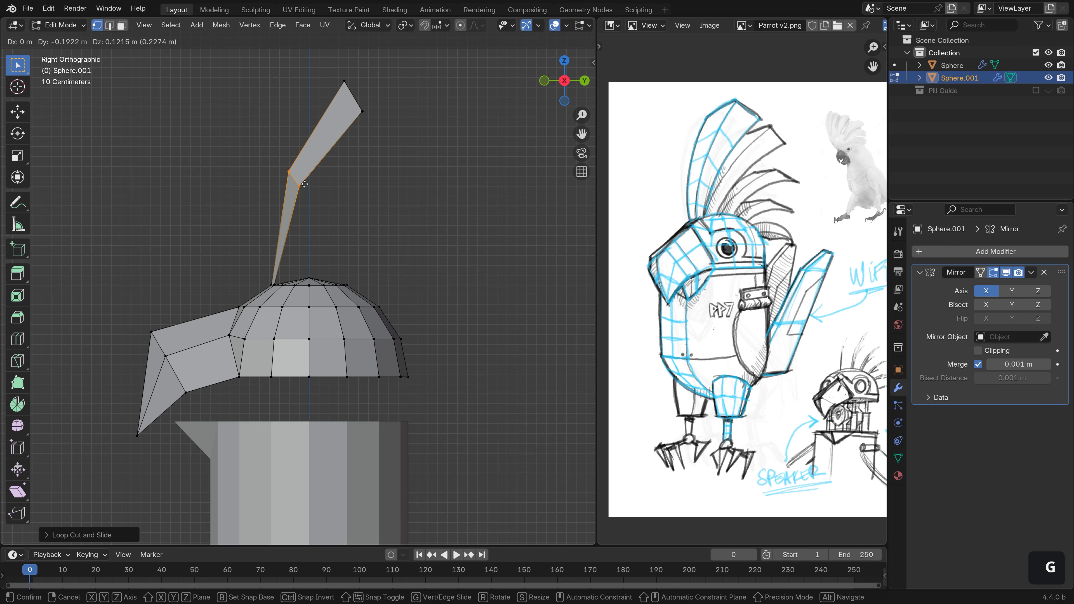
click(305, 184)
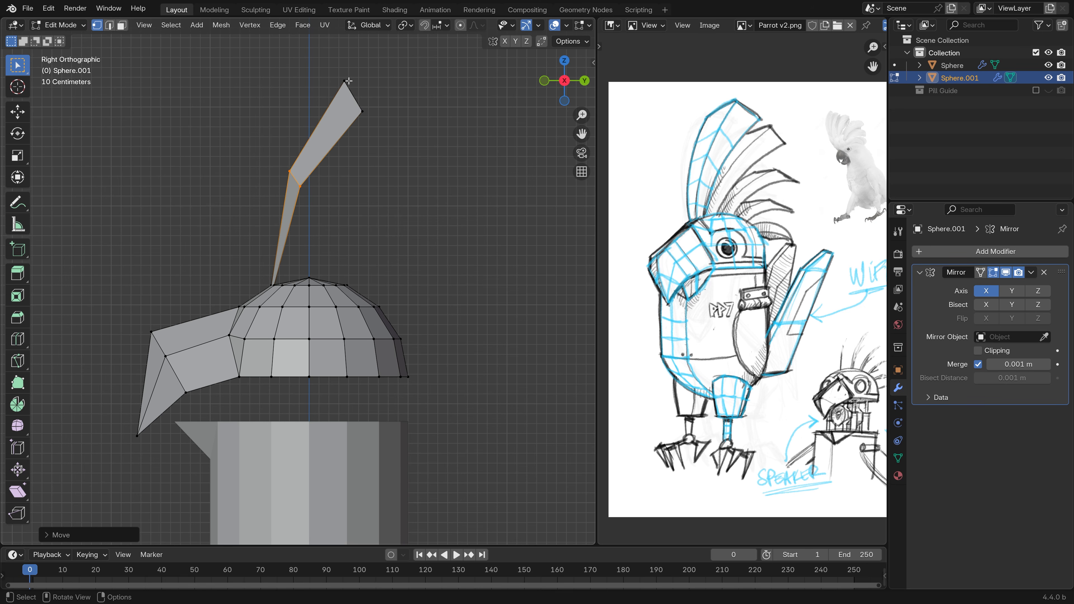
- Separate the feather's two faces from the head into their own object and leave mesh editing
middle_drag(321, 212, 367, 221)
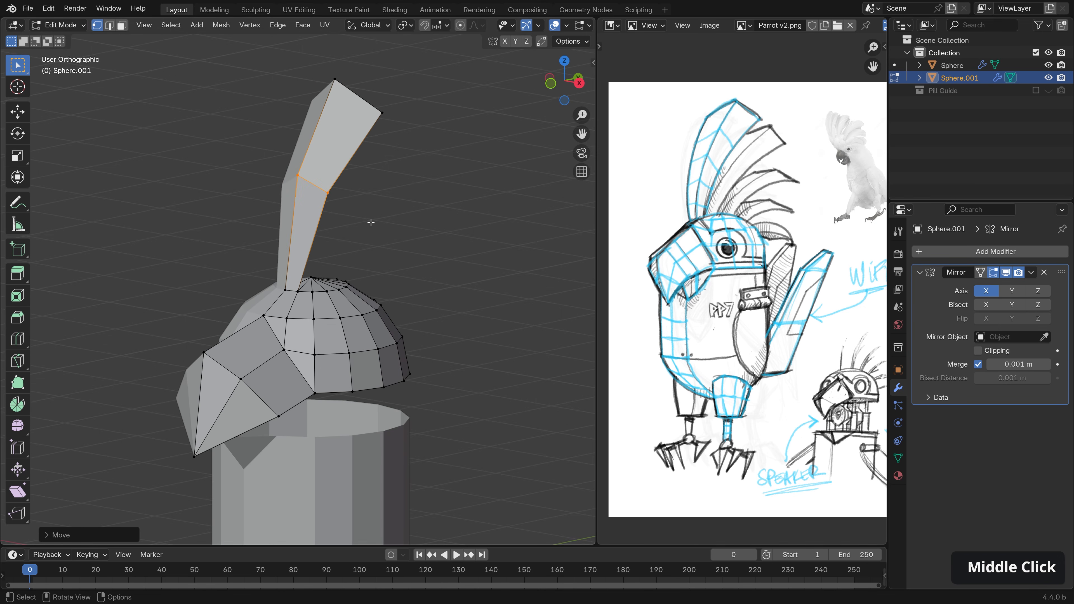
key(3)
shift+click(342, 158)
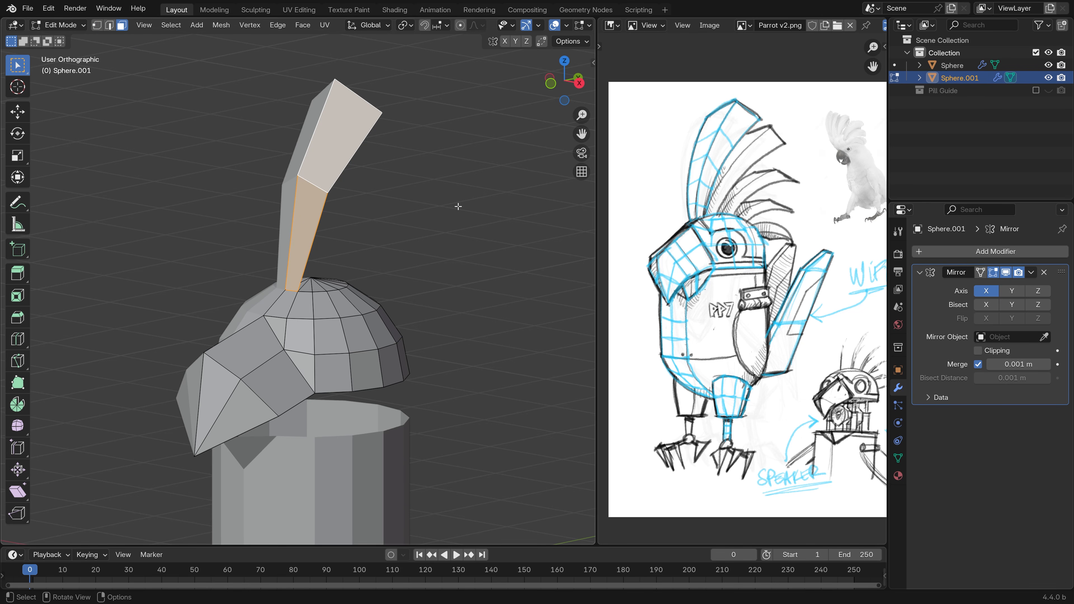
key(p)
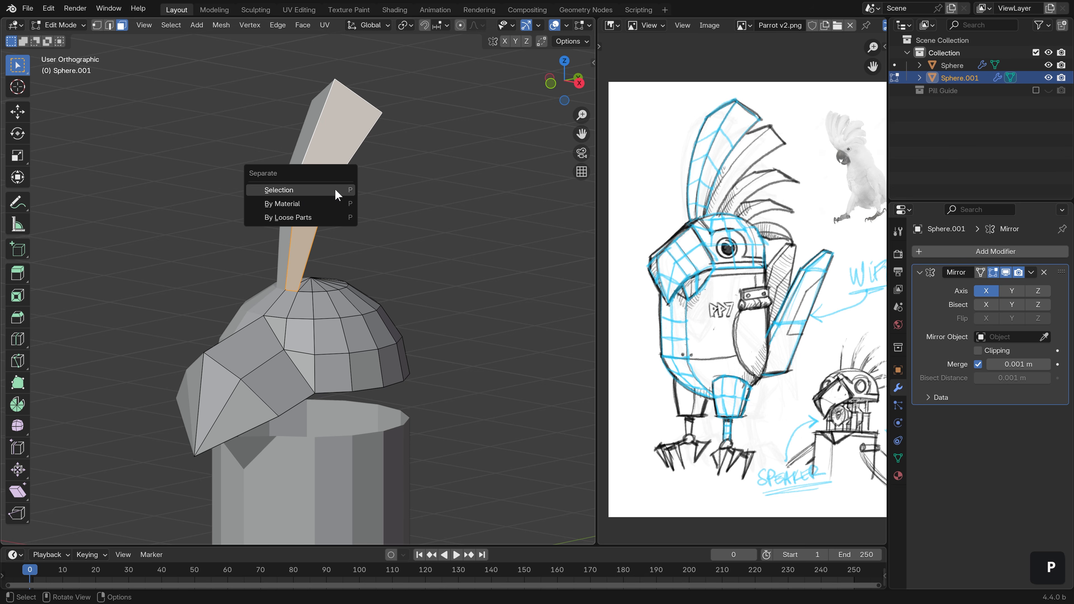
click(336, 190)
key(Tab)
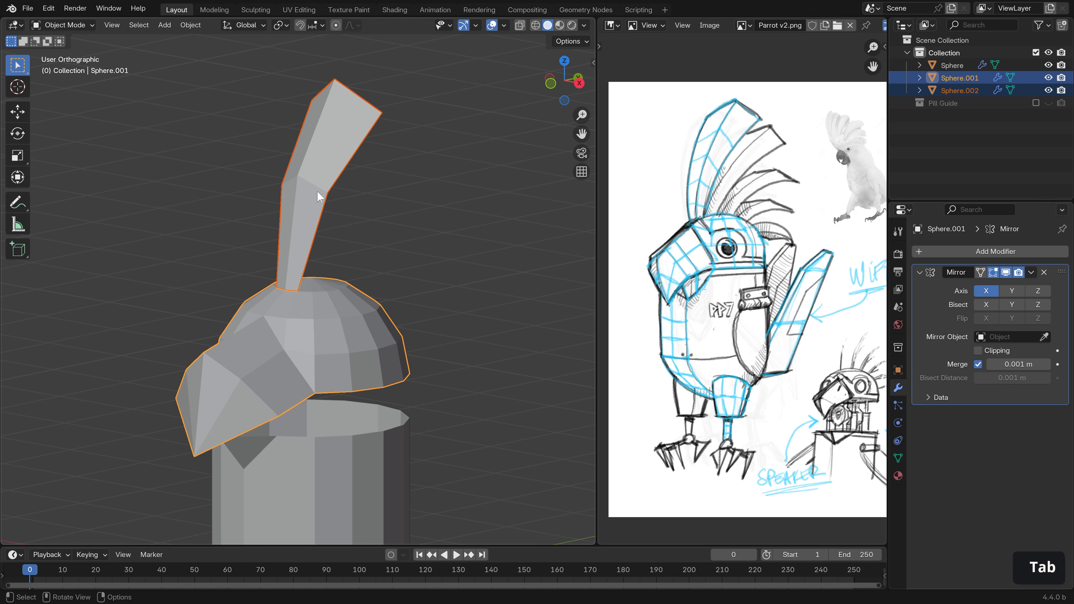
- Make four linked duplicates of the feather, spacing them backward along the curve of the crown
click(316, 189)
middle_drag(501, 207, 327, 217)
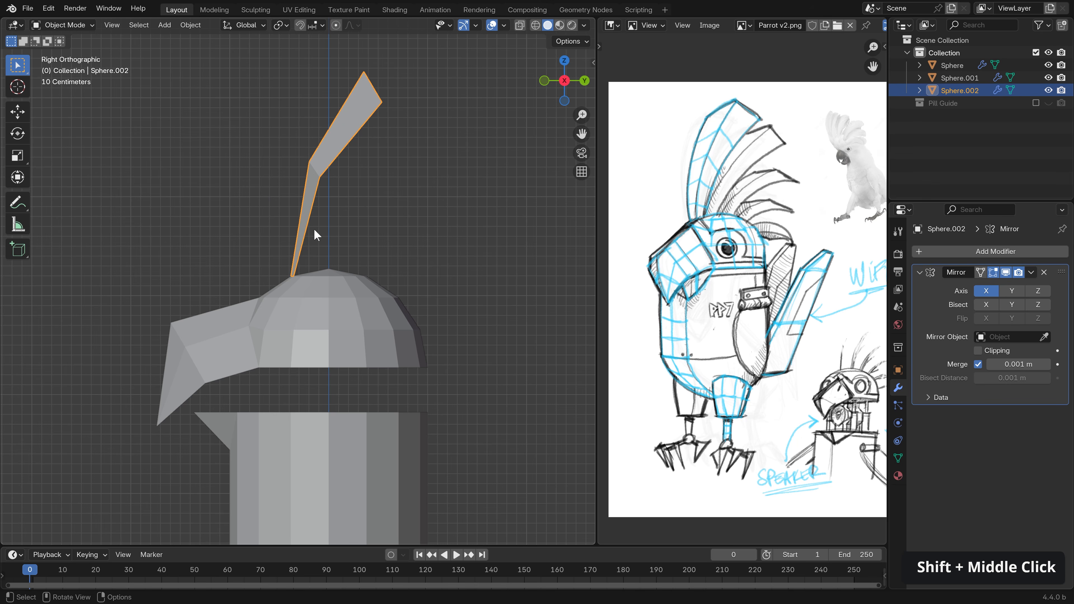
key(alt+d)
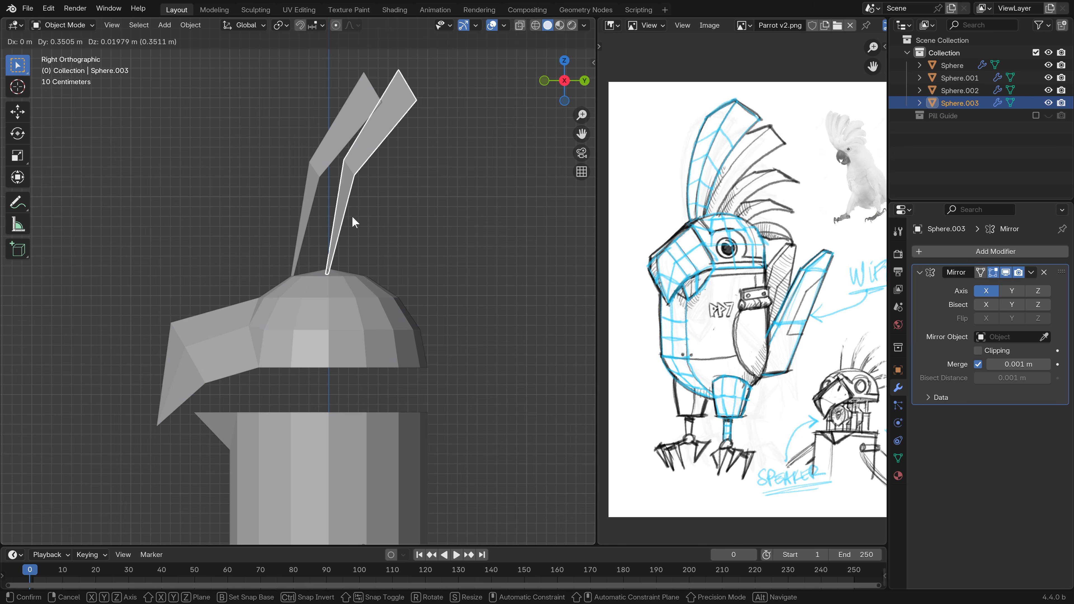
click(353, 220)
key(alt+d)
click(418, 216)
key(alt+d)
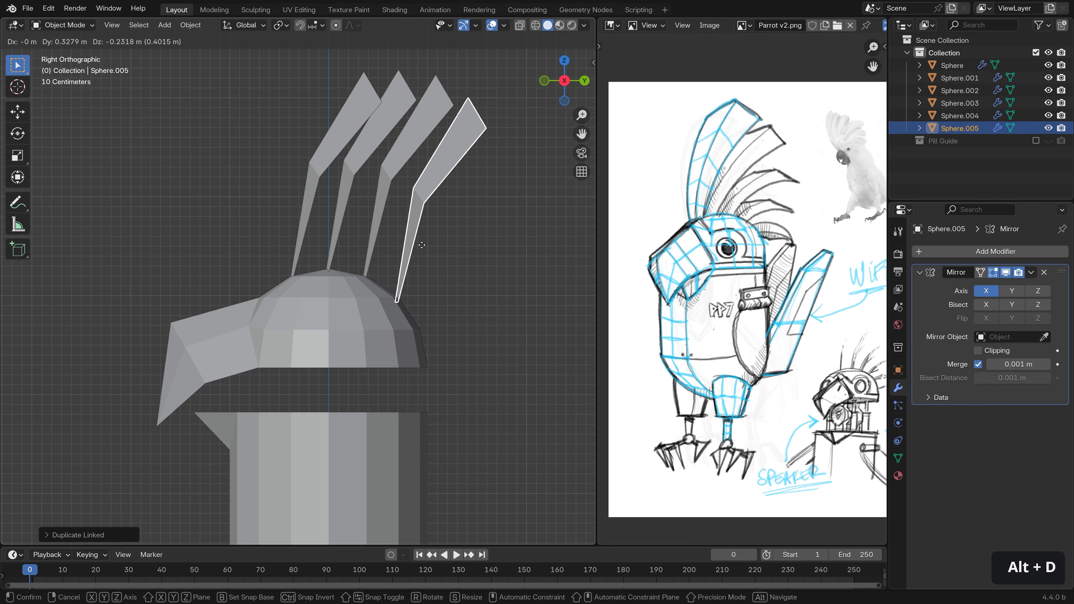
click(428, 245)
key(alt+d)
click(441, 279)
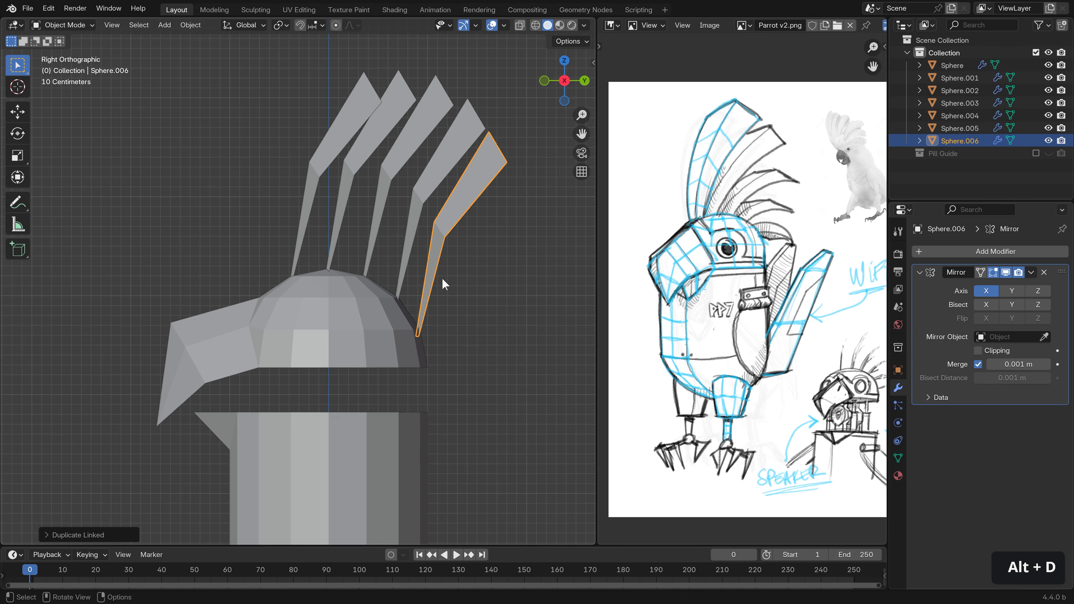
- Snap the 3D cursor to the base center vertex of the front crest feather
middle_drag(510, 269, 311, 244)
click(312, 244)
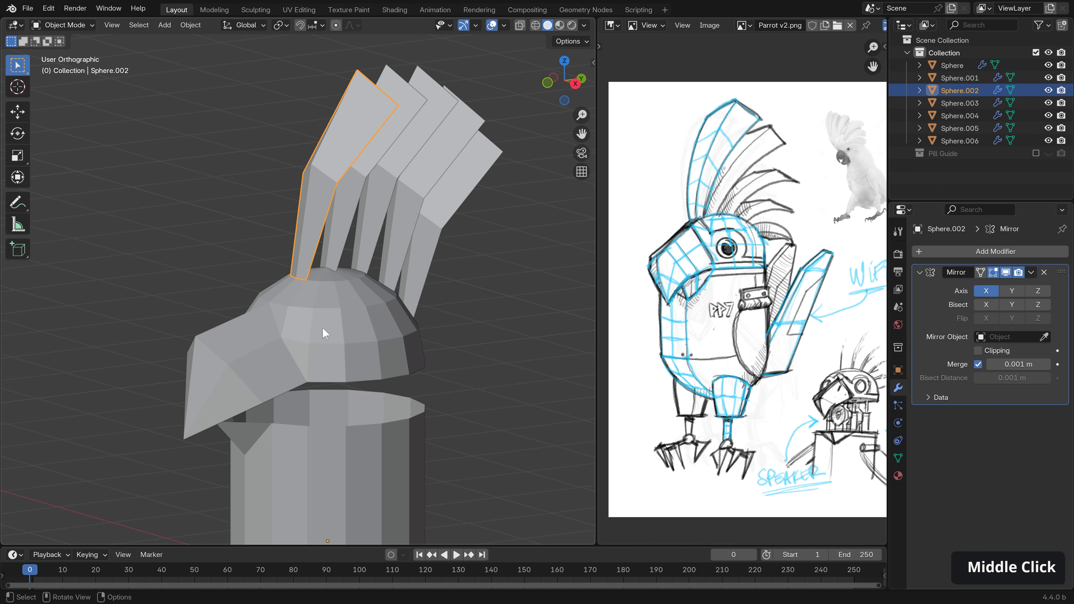
scroll(329, 271, up, 2)
key(Tab)
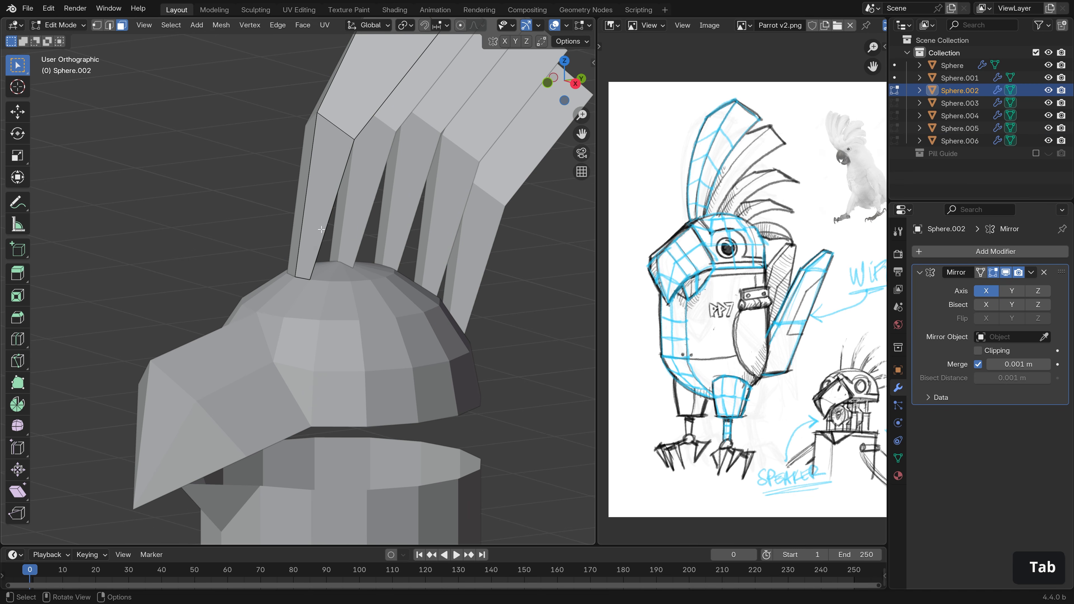
key(1)
click(296, 285)
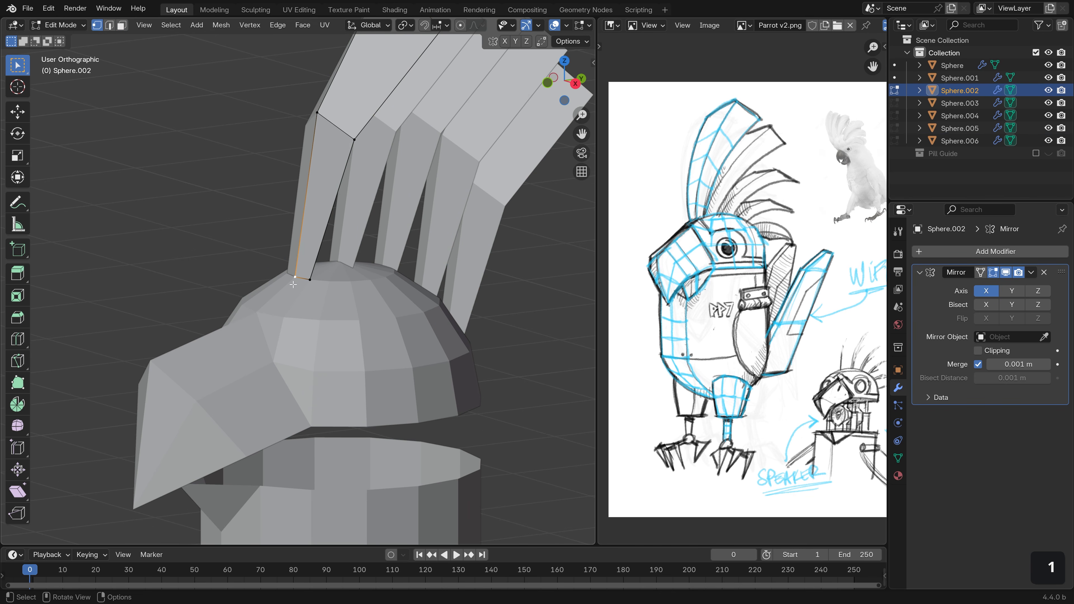
key(shift+s)
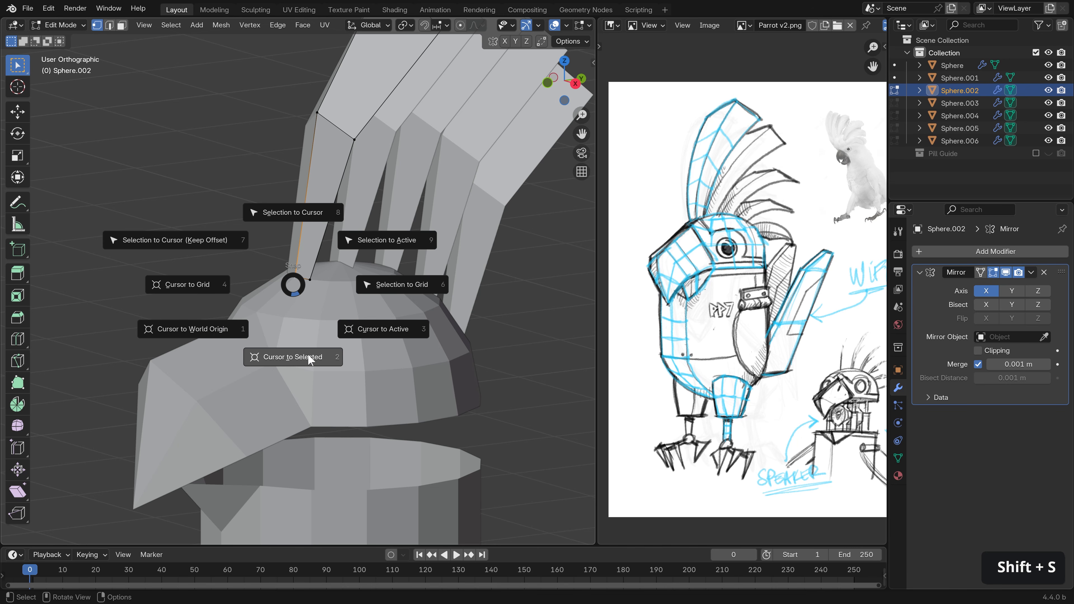
click(308, 358)
key(Tab)
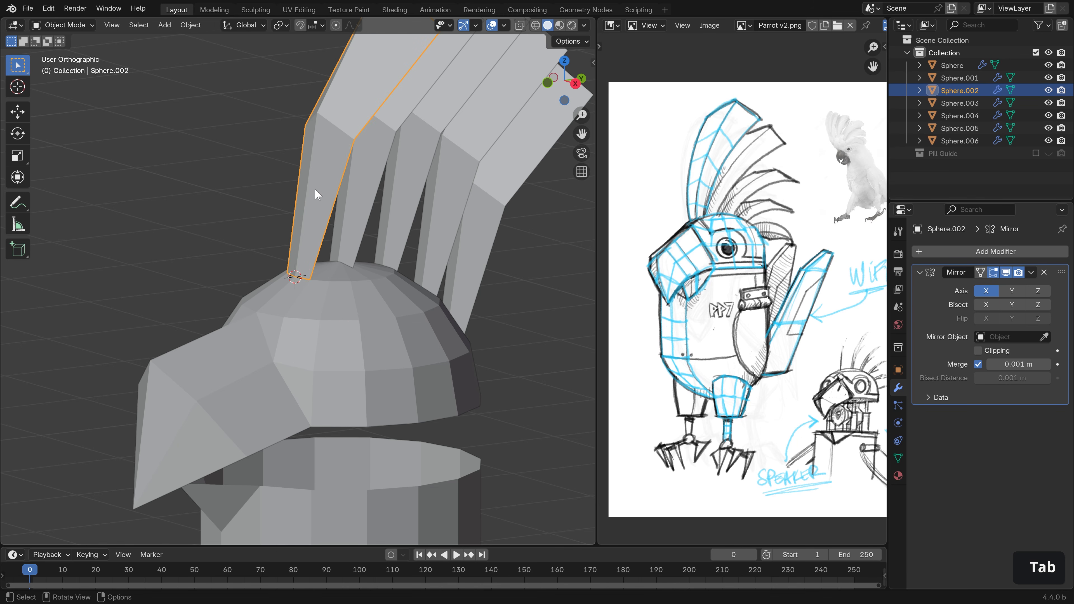
- Set the front feather's origin to the 3D cursor
click(191, 26)
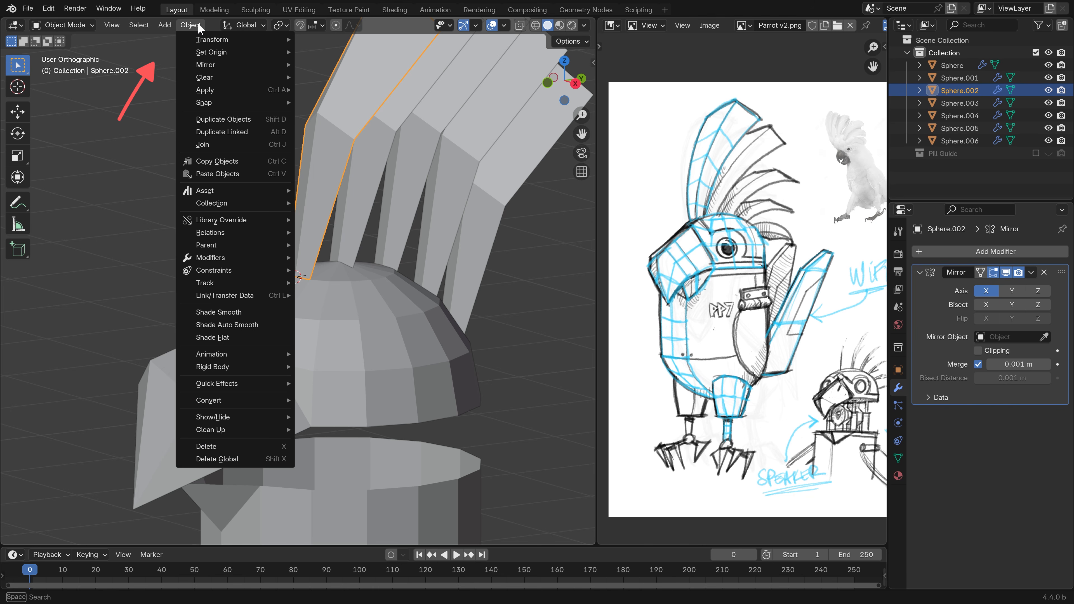
mouse_move(215, 56)
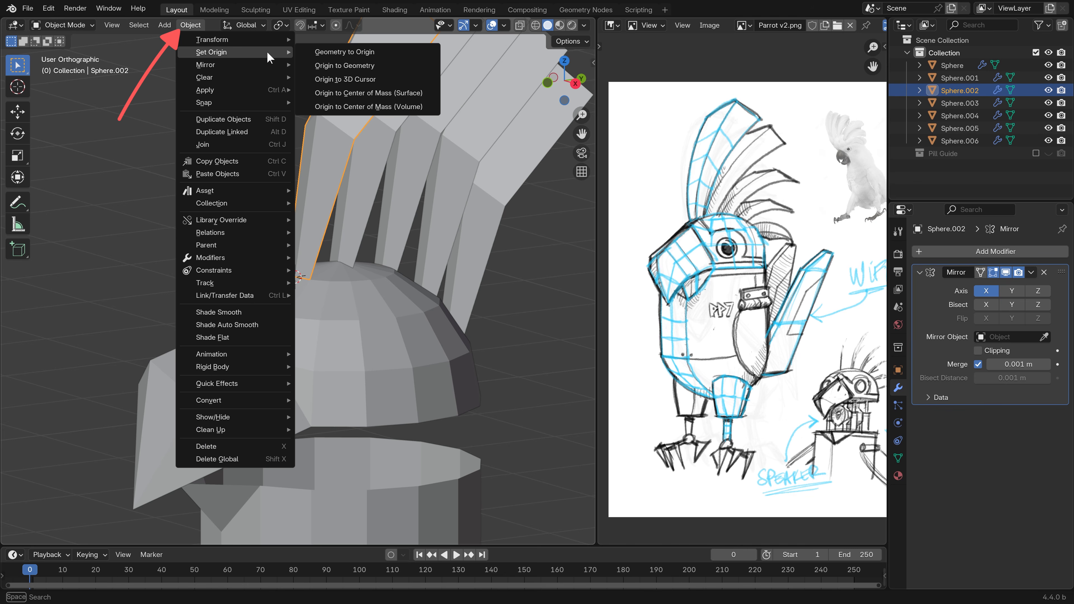
click(357, 79)
scroll(366, 223, down, 3)
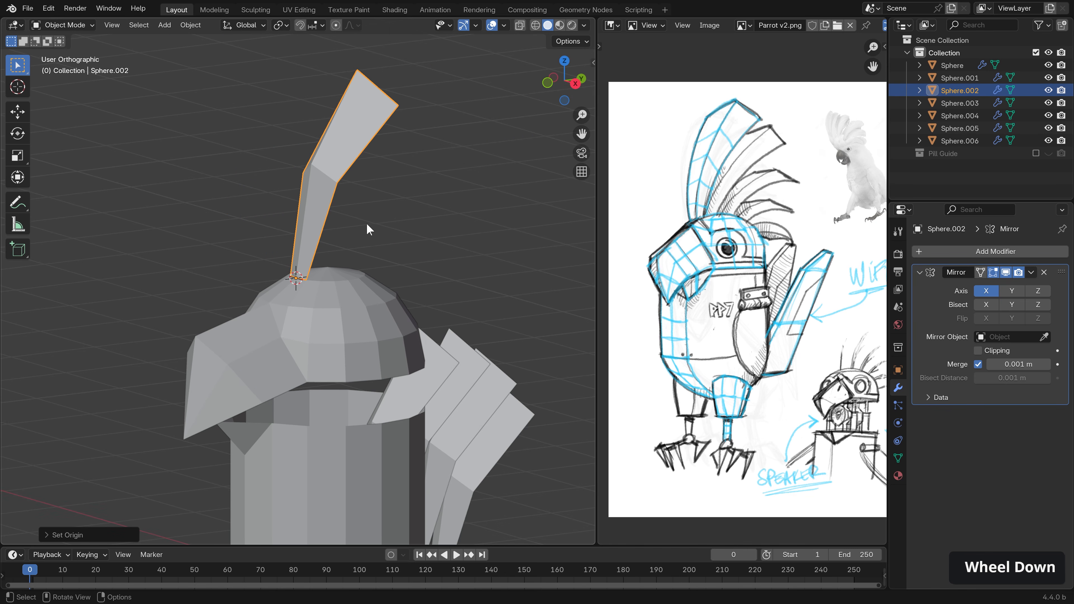
- Move the second feather back up so its base sits on the top of the crown
alt+middle_drag(366, 223, 371, 283)
click(412, 358)
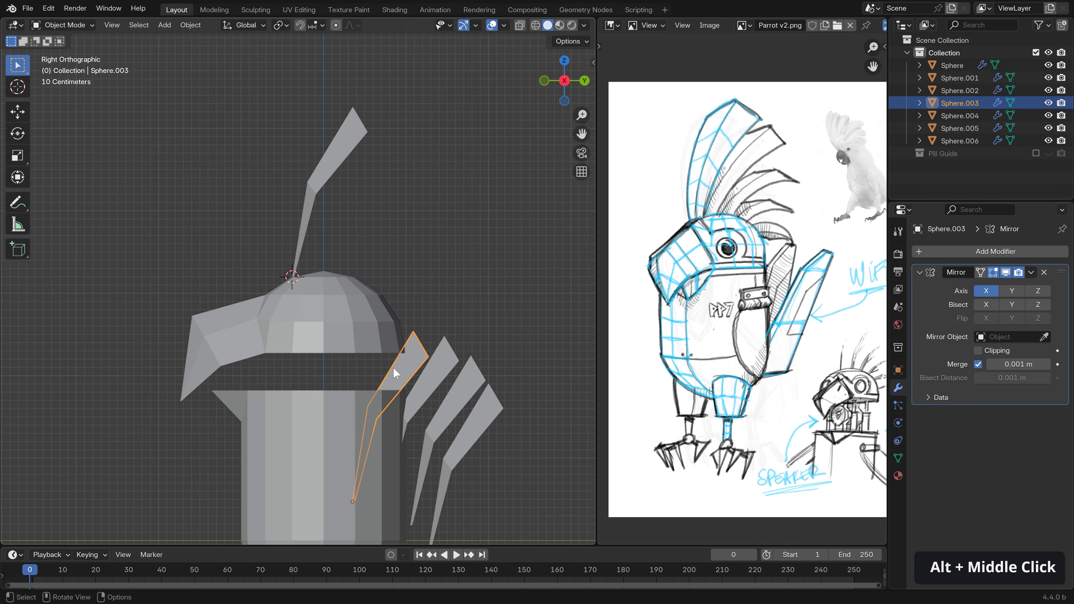
key(g)
click(419, 194)
key(e)
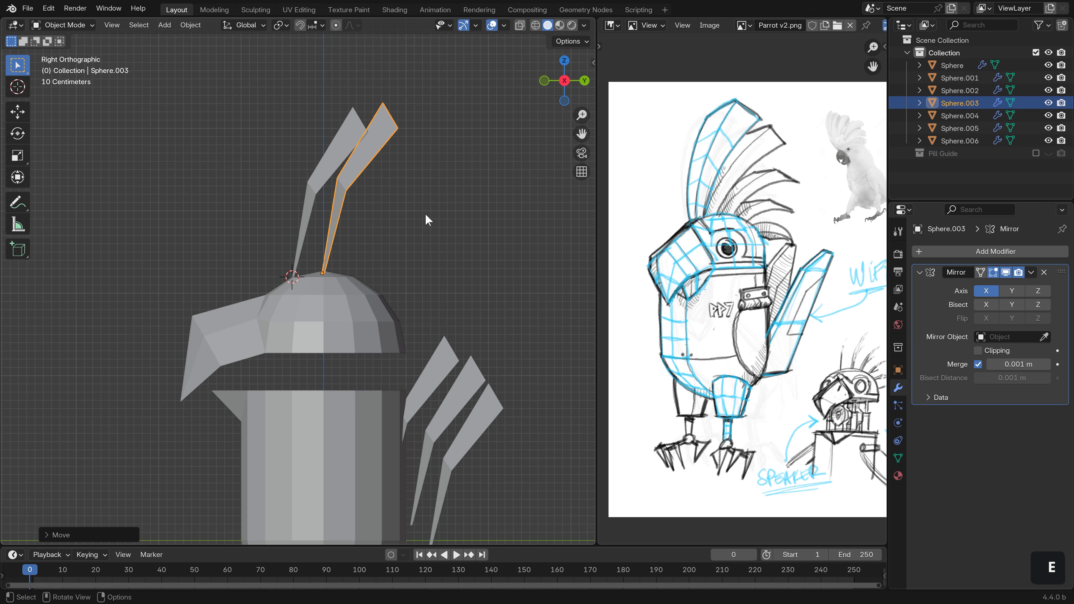
key(r)
right_click(442, 214)
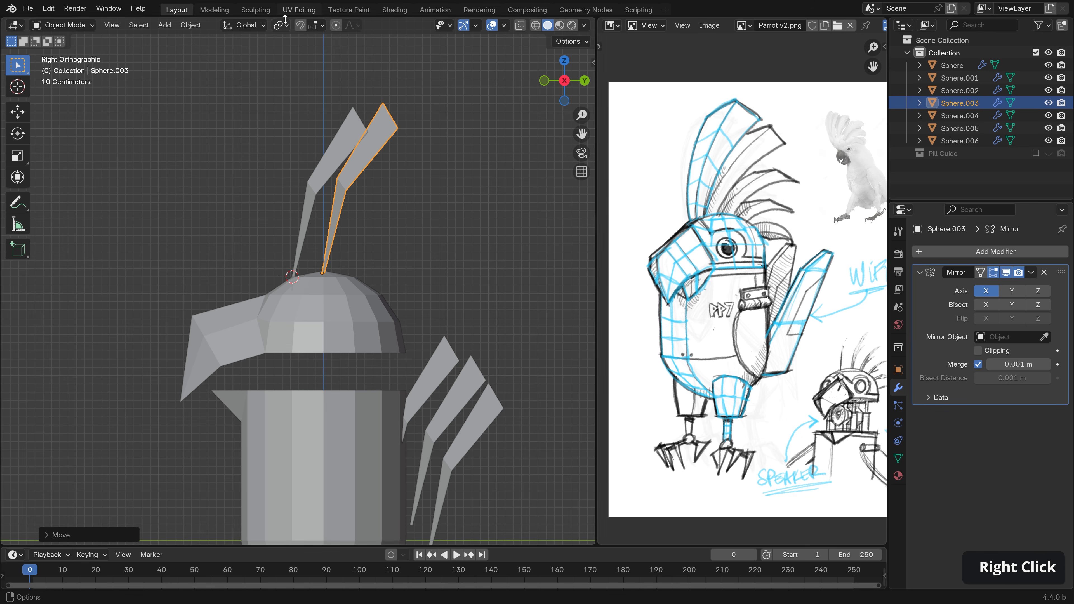
- Set the transform pivot point to Active Element and rotate the second feather about 15° backward around its base
click(281, 25)
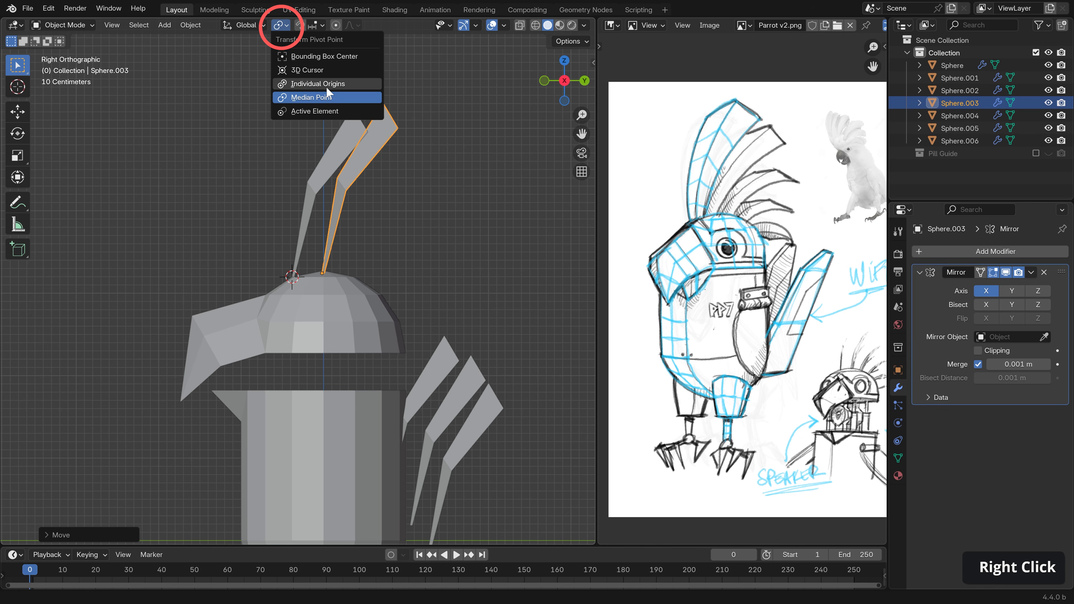
click(325, 85)
click(279, 25)
click(329, 111)
key(r)
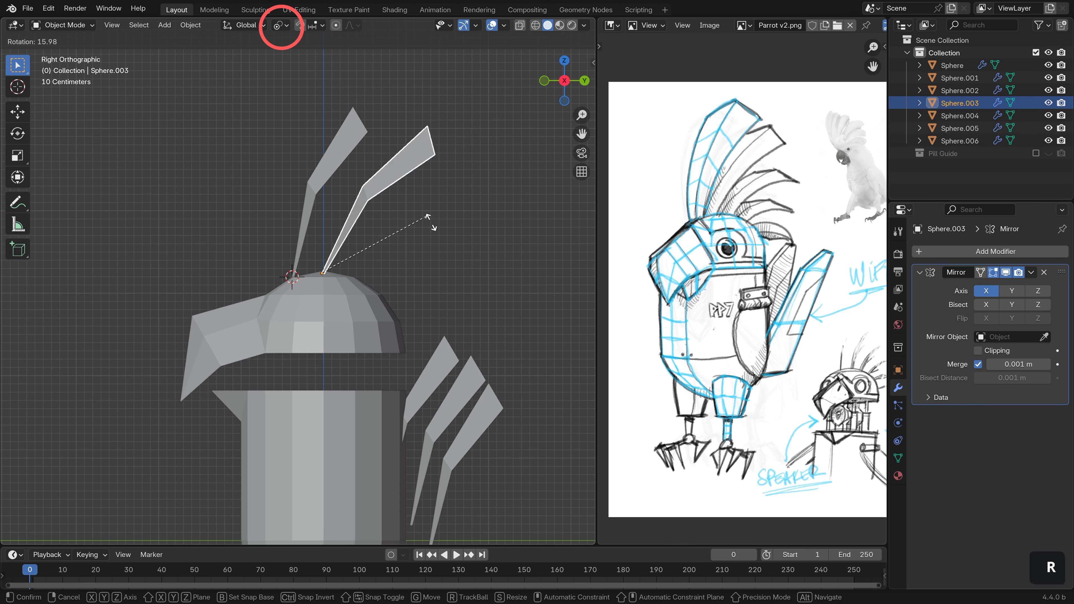
click(424, 216)
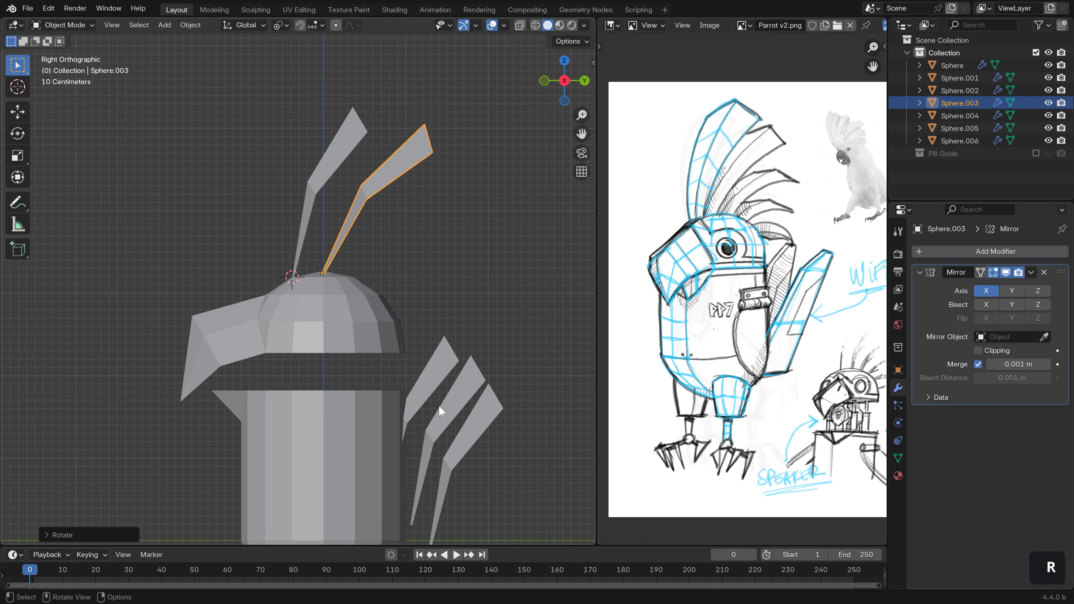
- Place the remaining three feathers down the back of the crown and rotate each further backward into a fan
click(428, 396)
key(r)
click(474, 239)
key(r)
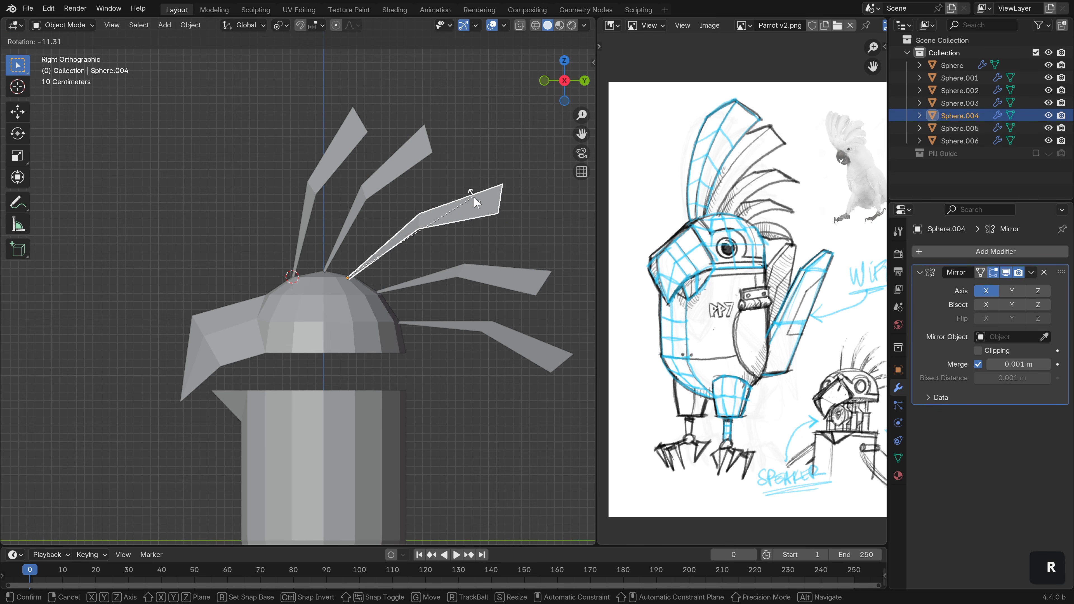
click(473, 196)
- Rotate the front feather slightly forward around its base and adjust the crest's placement
click(381, 157)
click(381, 157)
key(r)
click(374, 114)
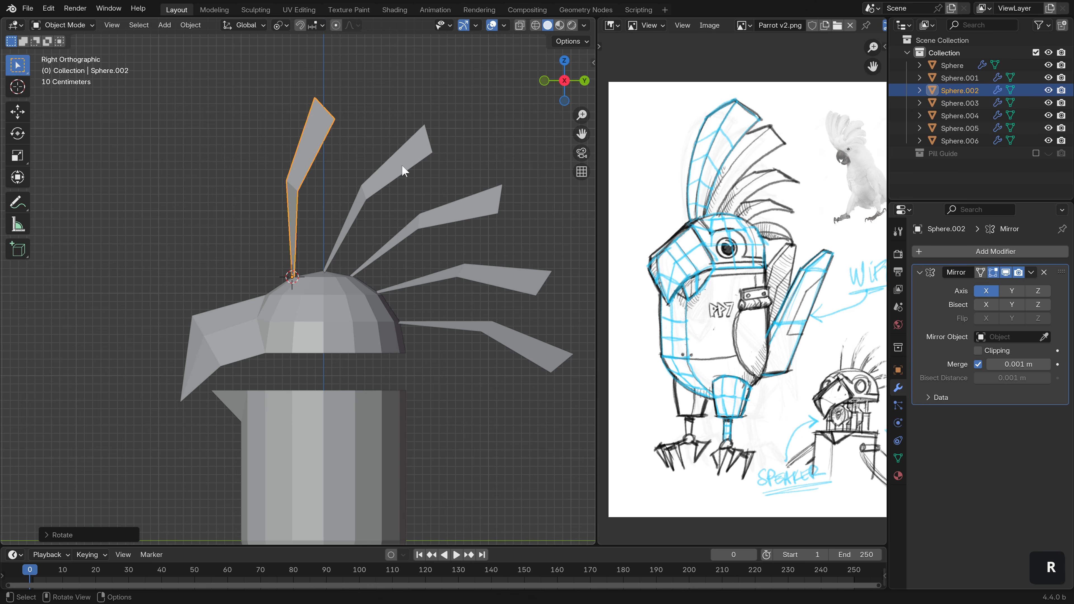
middle_drag(401, 164, 347, 326)
key(g)
click(308, 241)
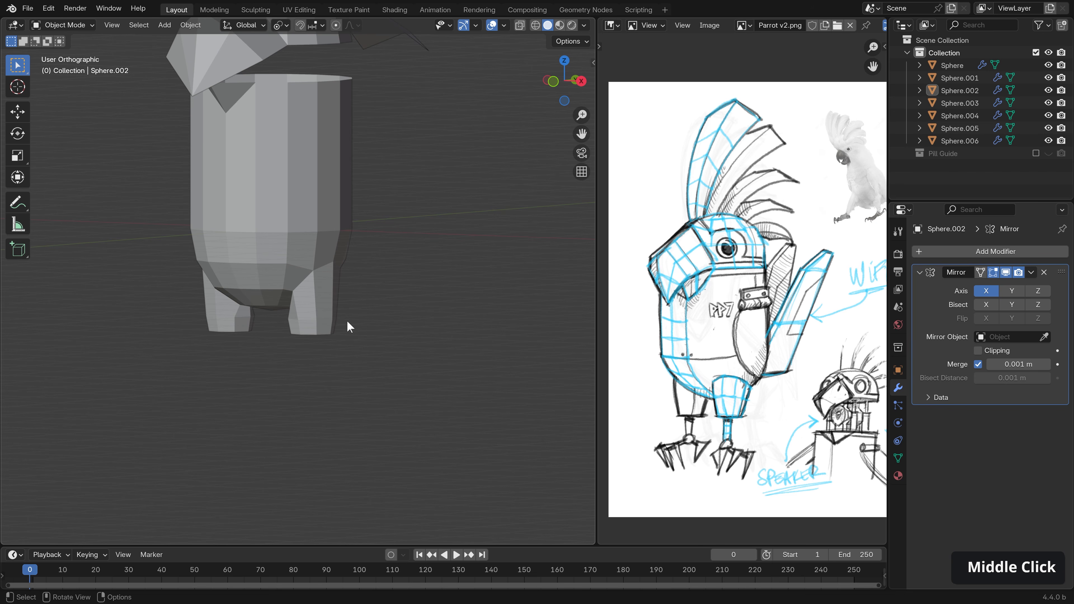
- Select the open bottom edge loop of the body's thigh and snap the 3D cursor to its centre
click(346, 323)
scroll(379, 310, up, 4)
key(Tab)
alt+click(342, 312)
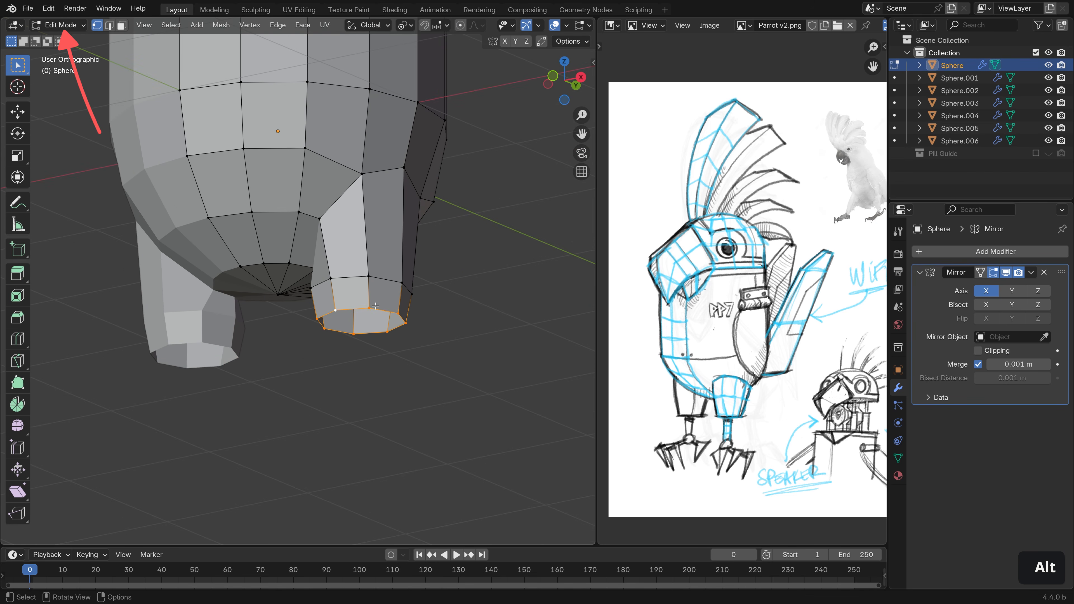
key(shift+s)
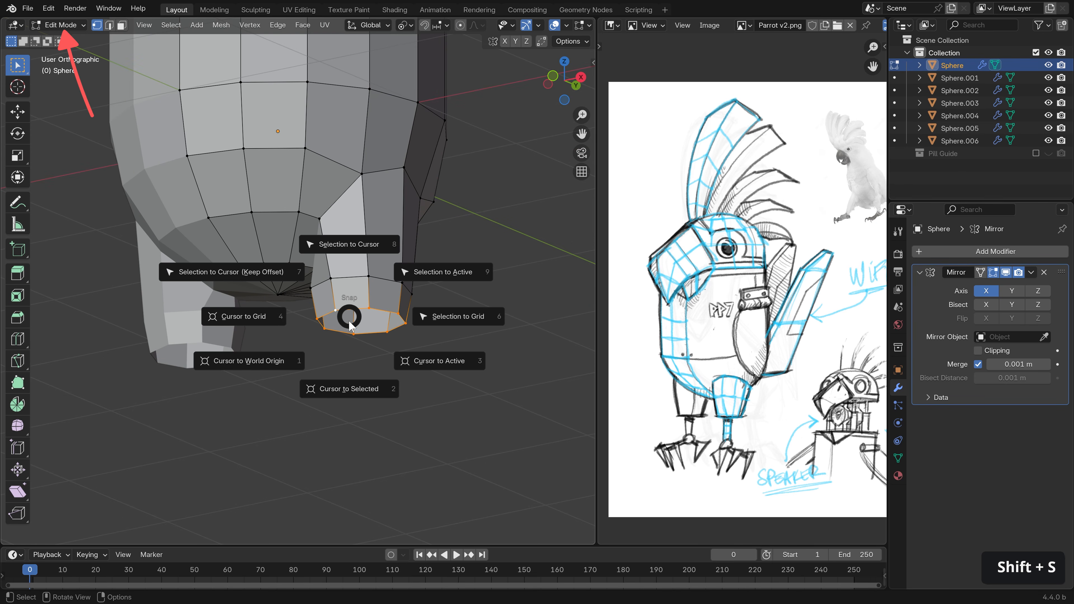
click(355, 389)
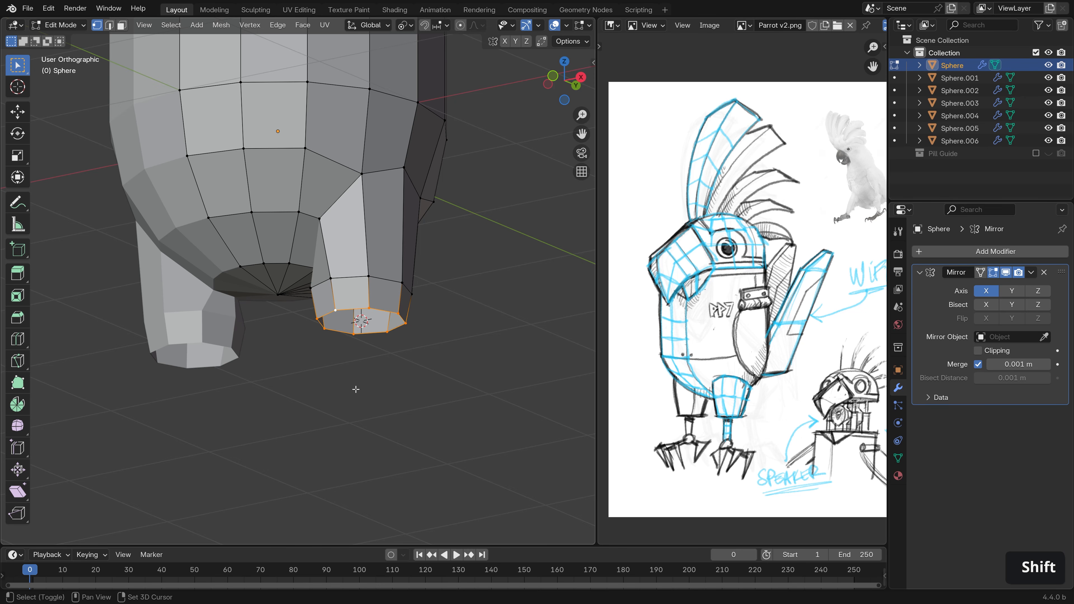
- Add a cube at the 3D cursor and scale it down until it fits inside the thigh opening
key(shift+a)
click(354, 401)
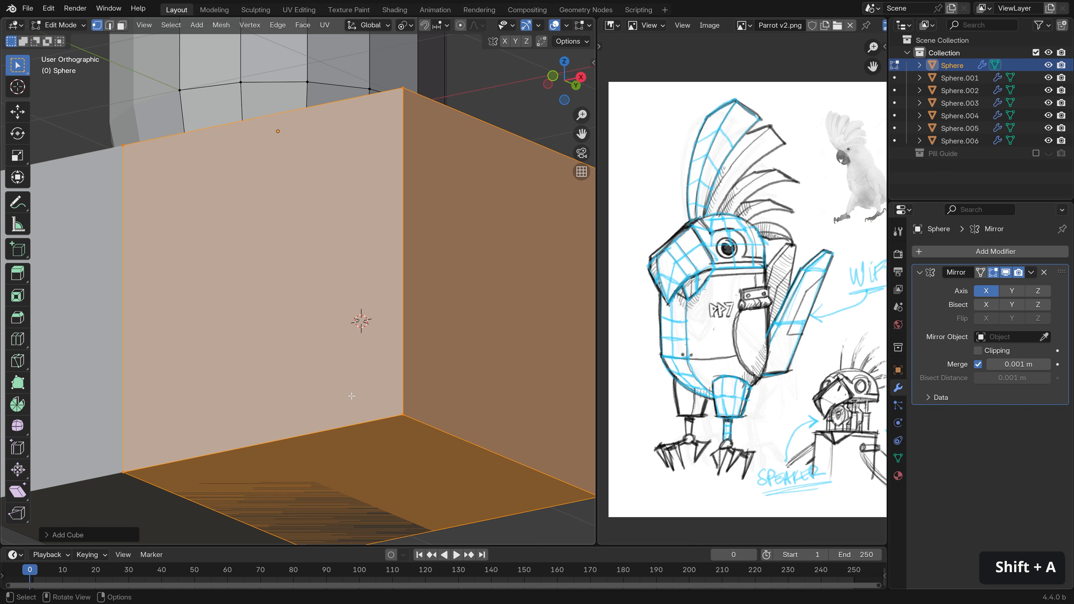
key(s)
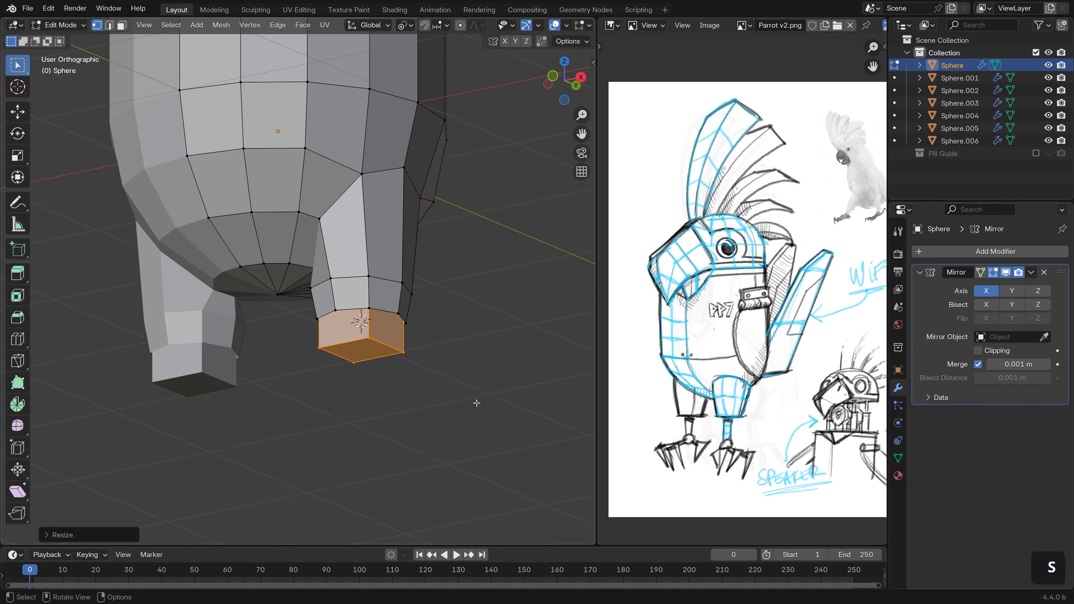
click(401, 353)
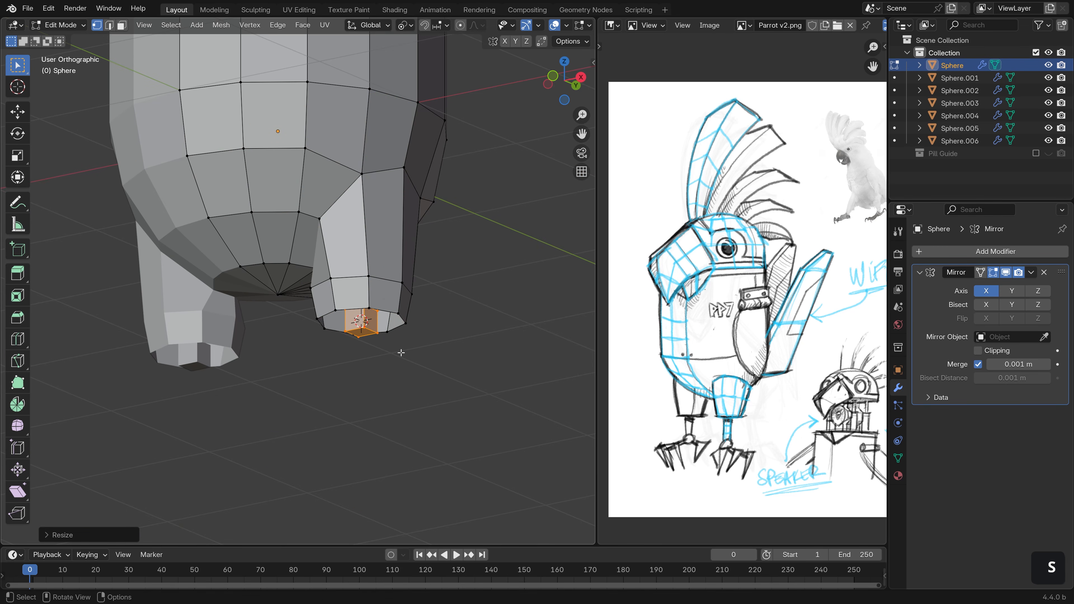
- Separate the small cube from the body into its own object and open only that object for mesh editing
key(p)
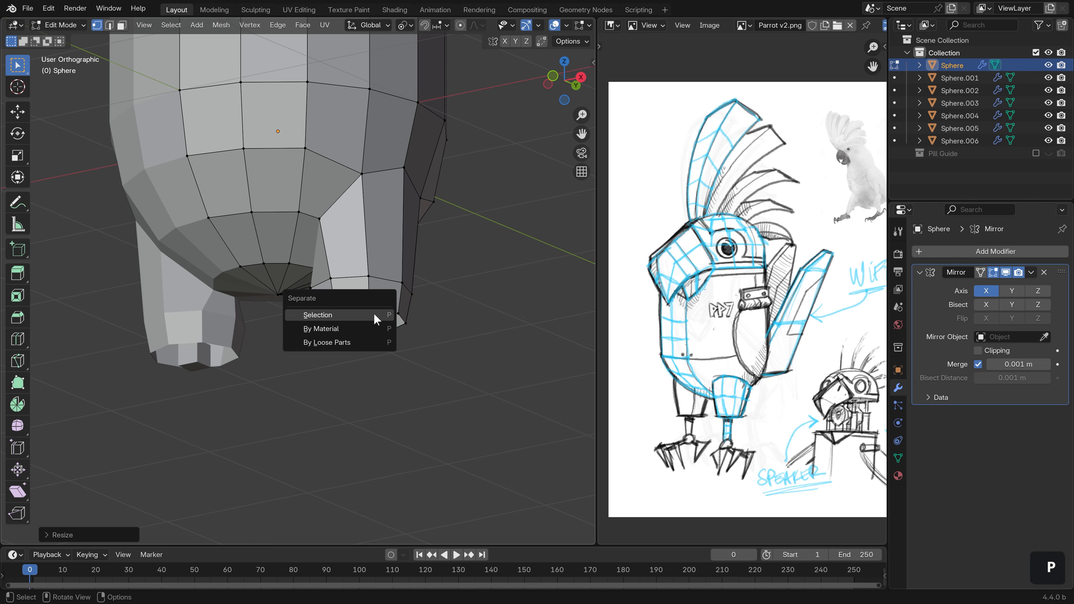
click(376, 316)
key(Tab)
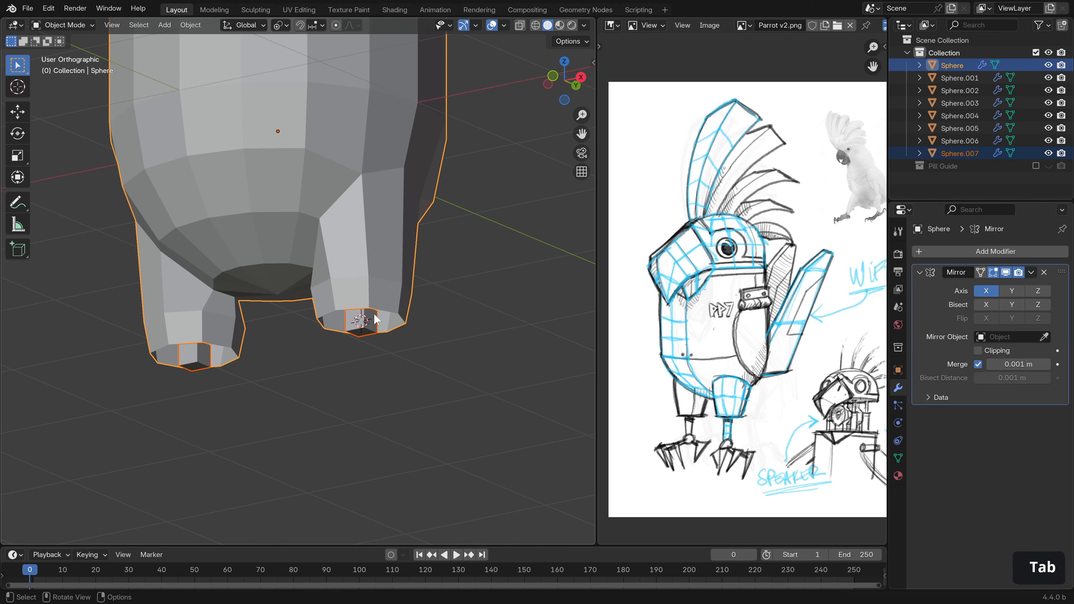
click(360, 336)
key(Tab)
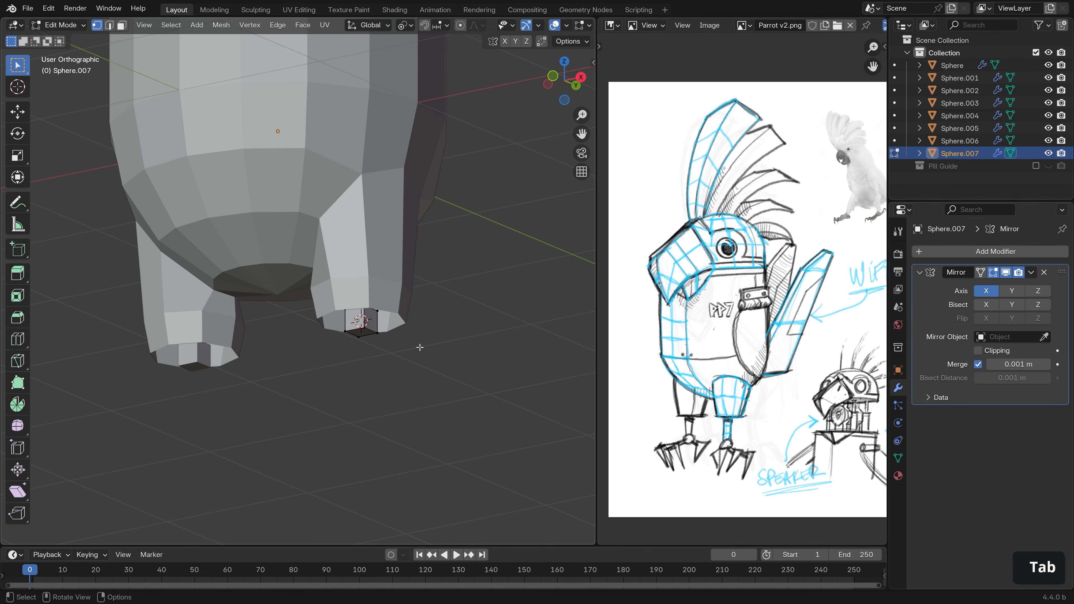
- Extrude the cube's bottom face straight down along Z into a shin, and extrude it again for a short ankle segment
key(3)
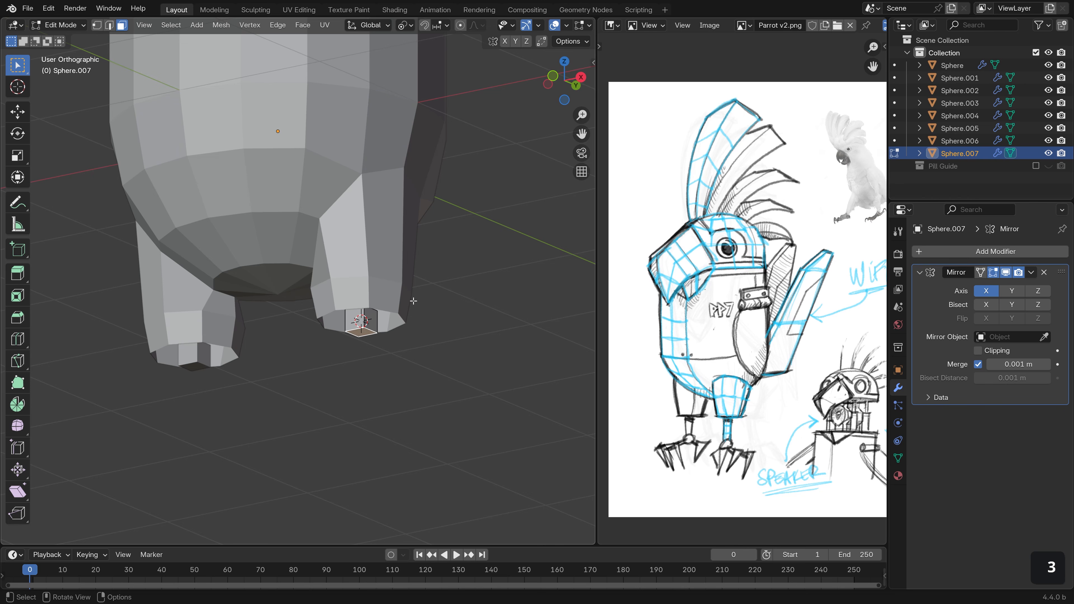
key(e)
key(z)
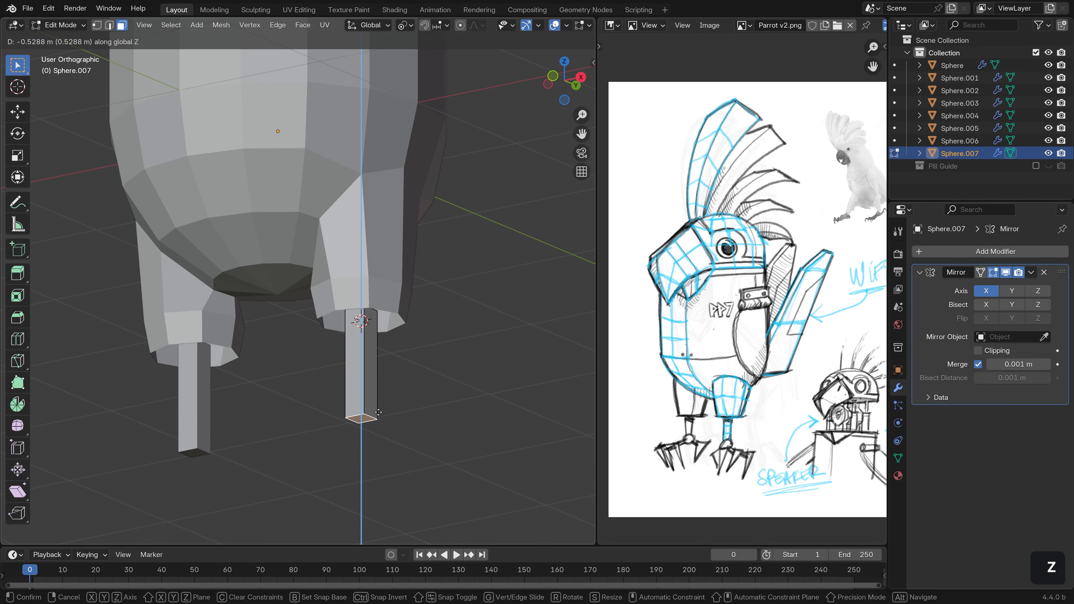
click(379, 390)
key(e)
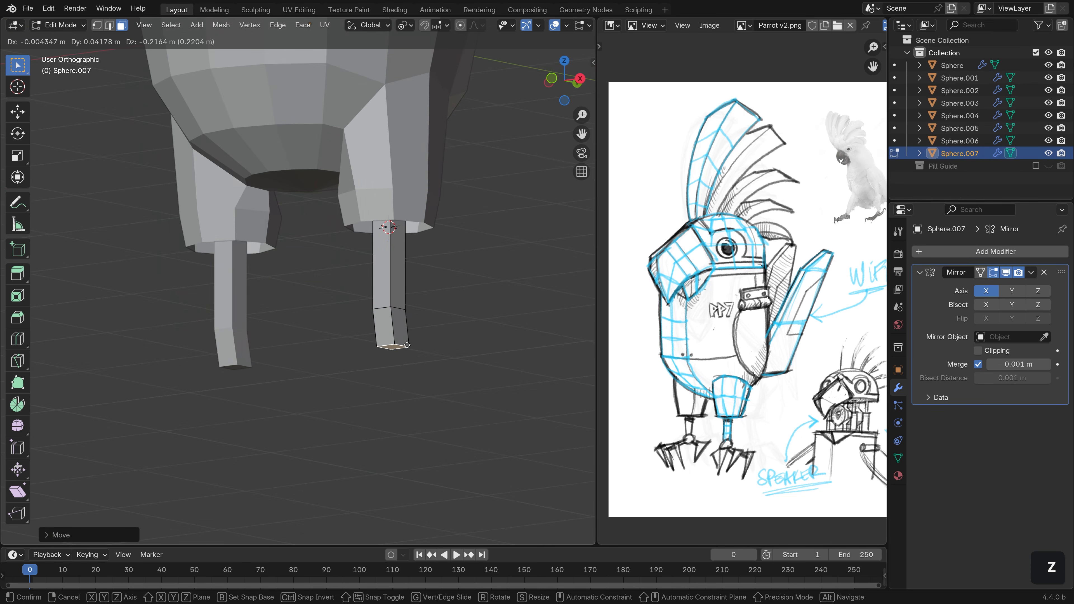
key(z)
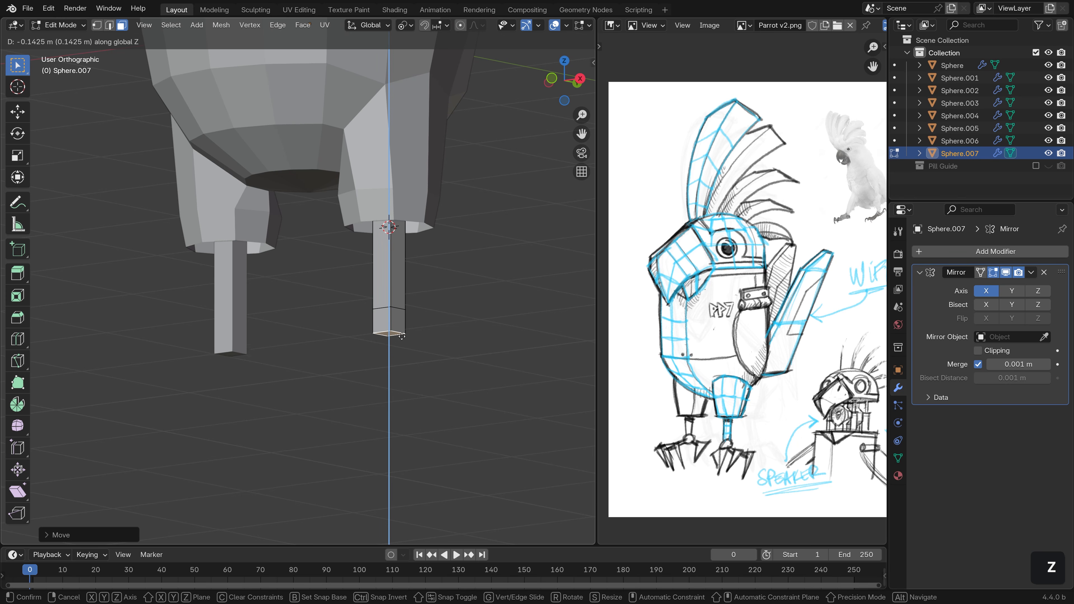
click(399, 350)
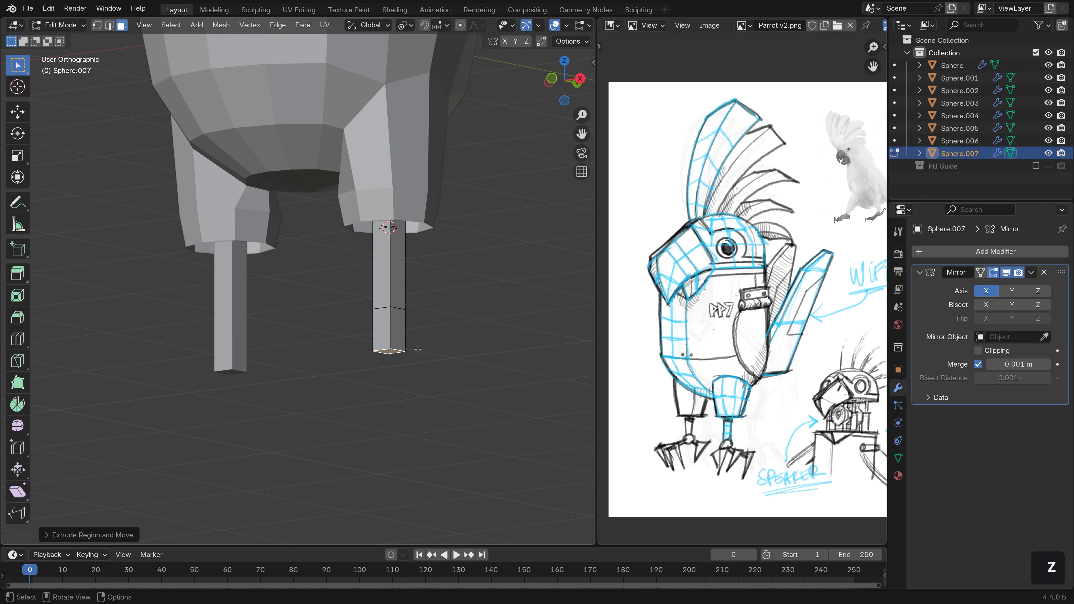
- Add a loop cut around the middle of the ankle segment and scale it up to about twice its size
key(ctrl+r)
click(394, 327)
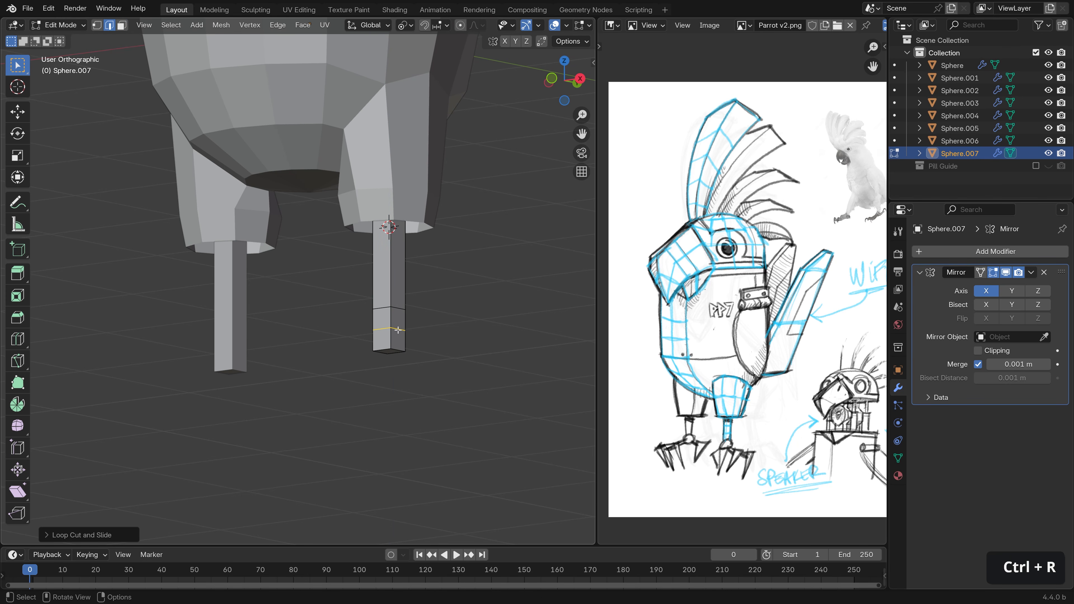
key(s)
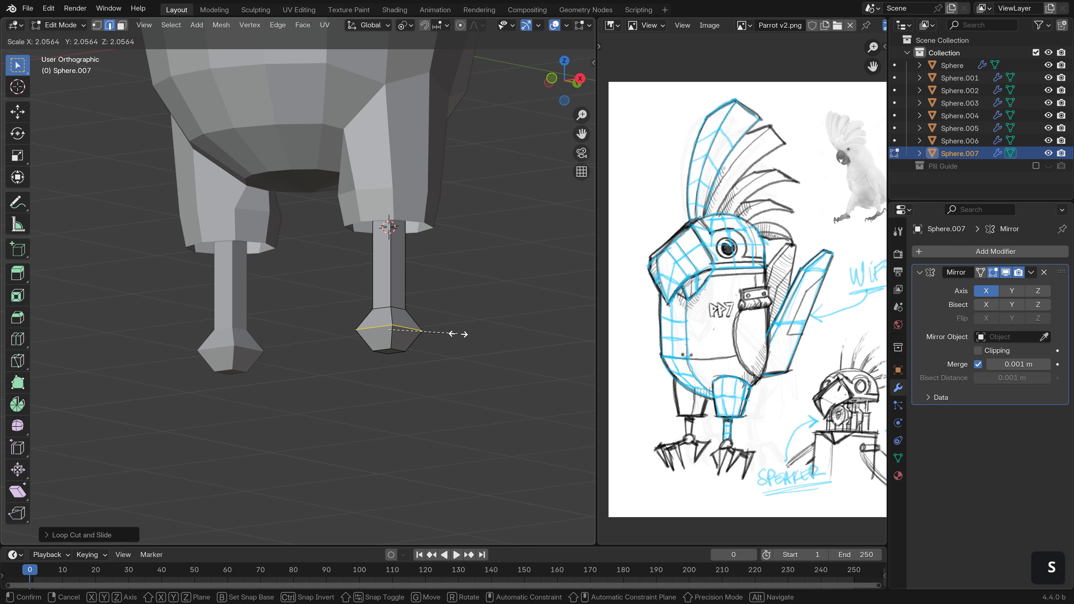
click(465, 334)
middle_drag(465, 334, 415, 252)
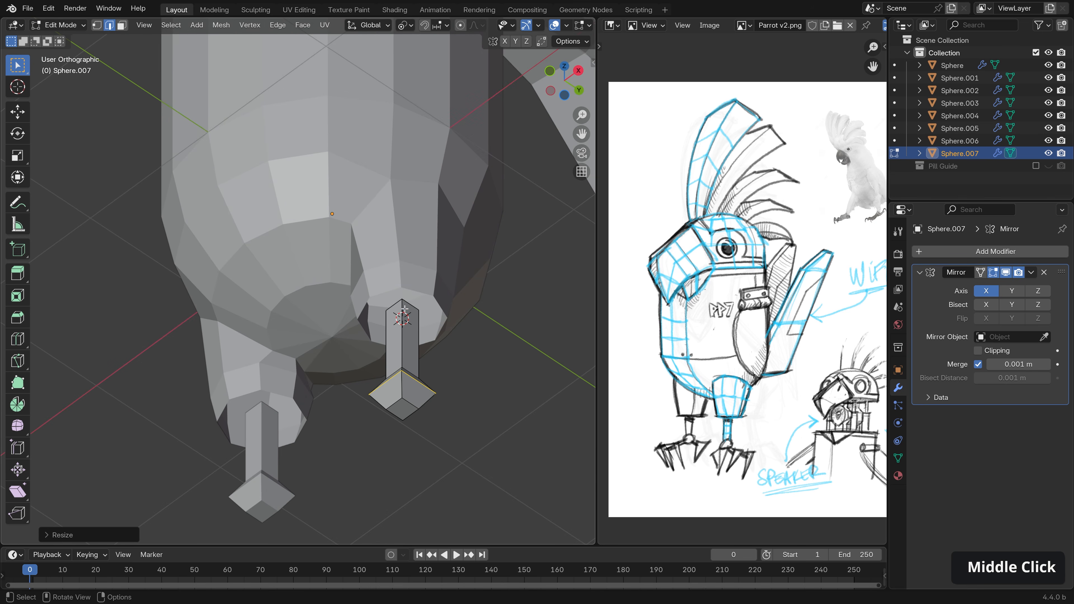
- Isolate the lower leg in local view and delete the hidden face at the top of the shin
key(Tab)
key(KP_Divide)
middle_drag(413, 396, 392, 314)
key(Tab)
key(3)
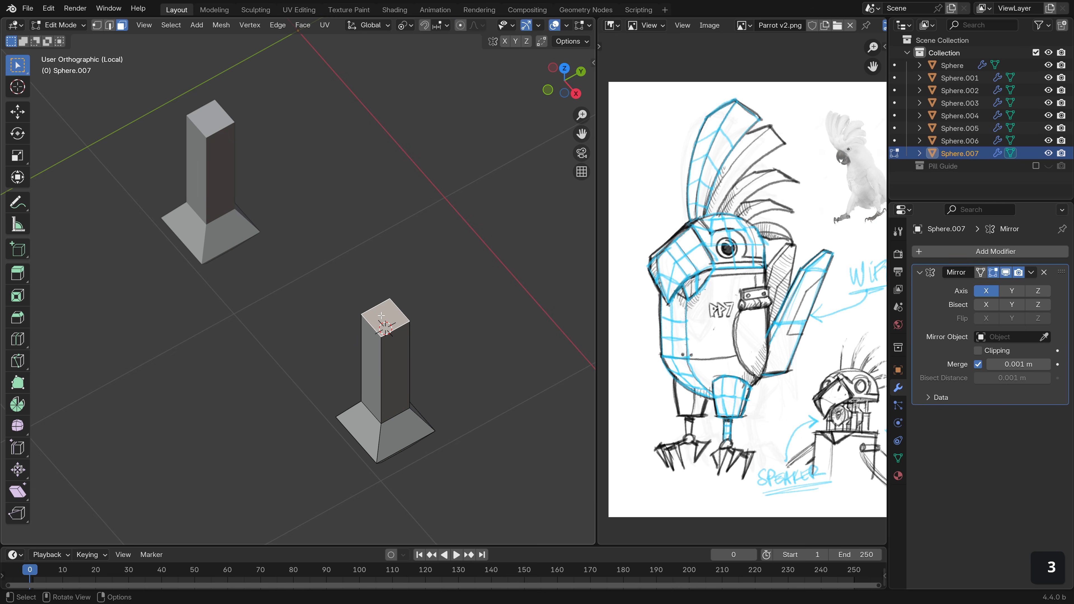
key(x)
click(382, 317)
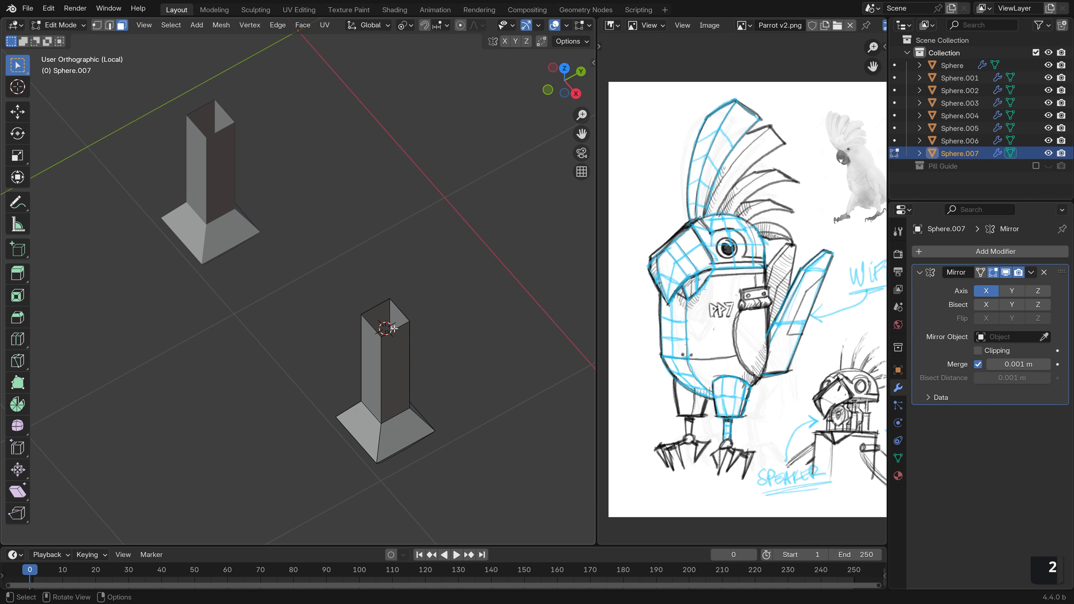
- Select the shin's open top edge loop, leave local view and raise the loop along Z well inside the thigh
key(2)
alt+click(395, 329)
key(slash)
middle_drag(394, 328, 432, 250)
key(g)
key(z)
click(404, 280)
key(Tab)
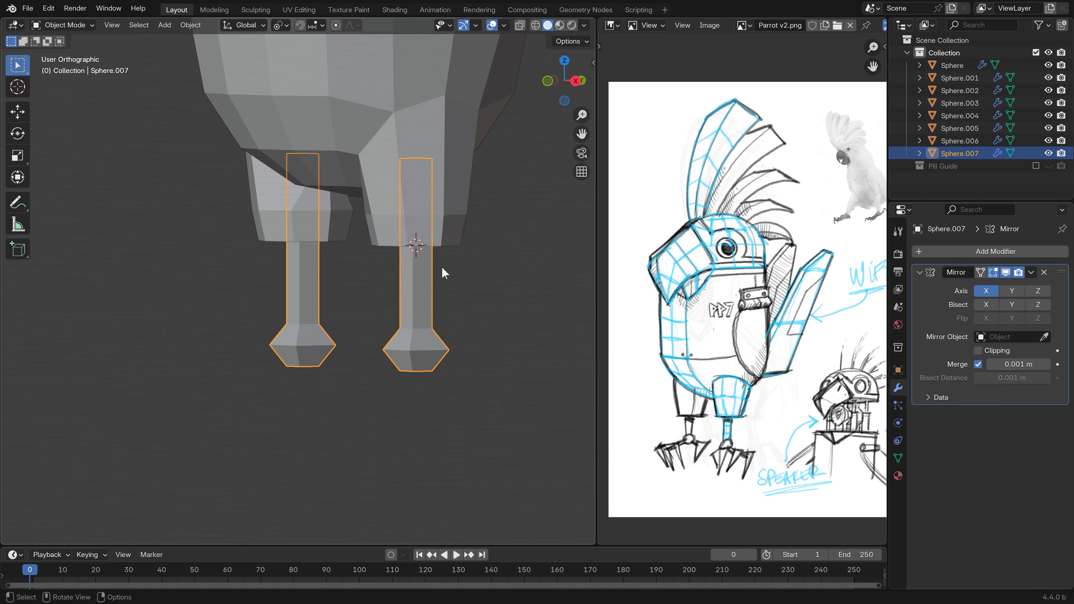
- Draw a slim box toe with the Add Cube tool on the ankle's lower front face, extending forward and down
shift+middle_drag(436, 163, 421, 112)
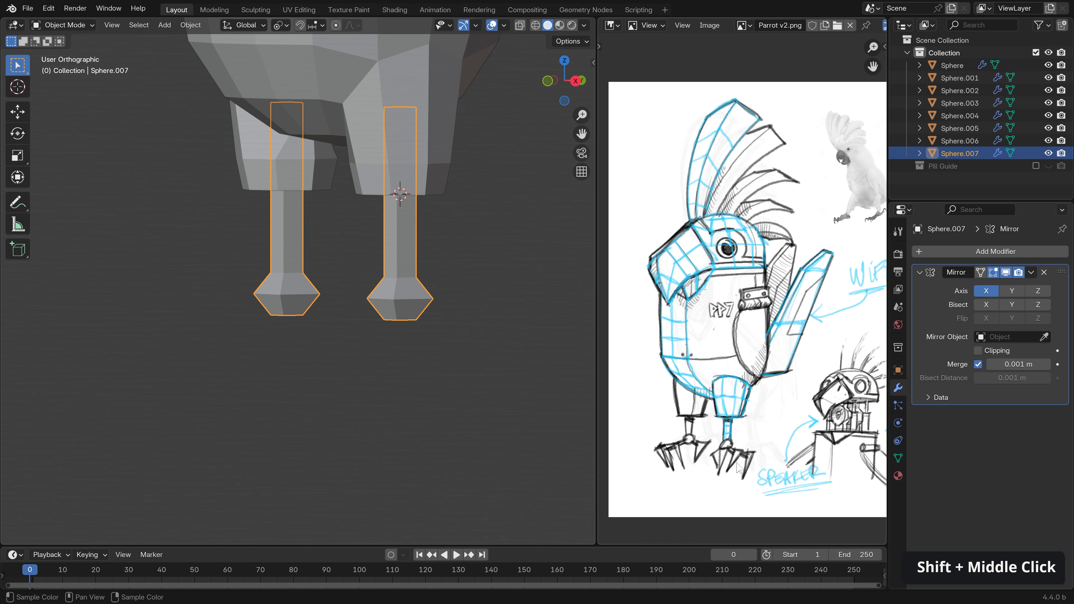
middle_drag(401, 302, 19, 254)
click(17, 250)
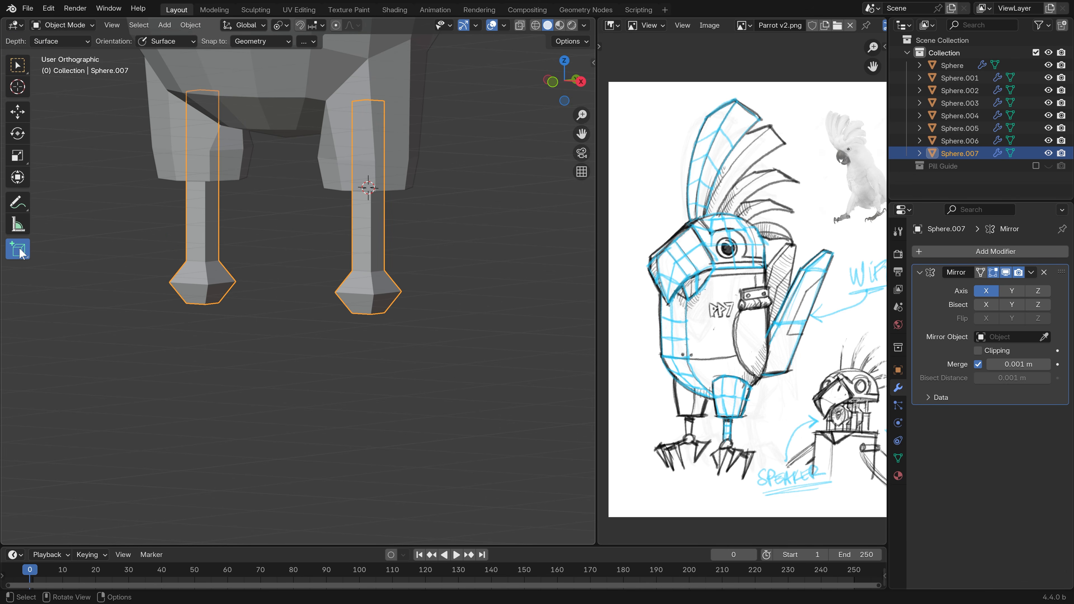
middle_drag(345, 313, 330, 311)
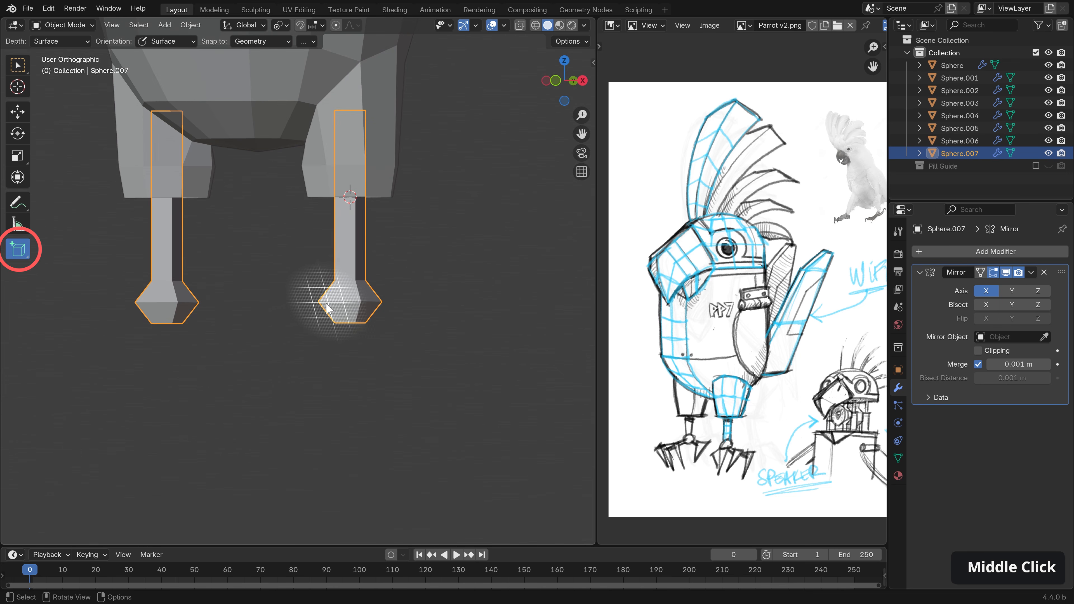
drag(335, 312, 347, 321)
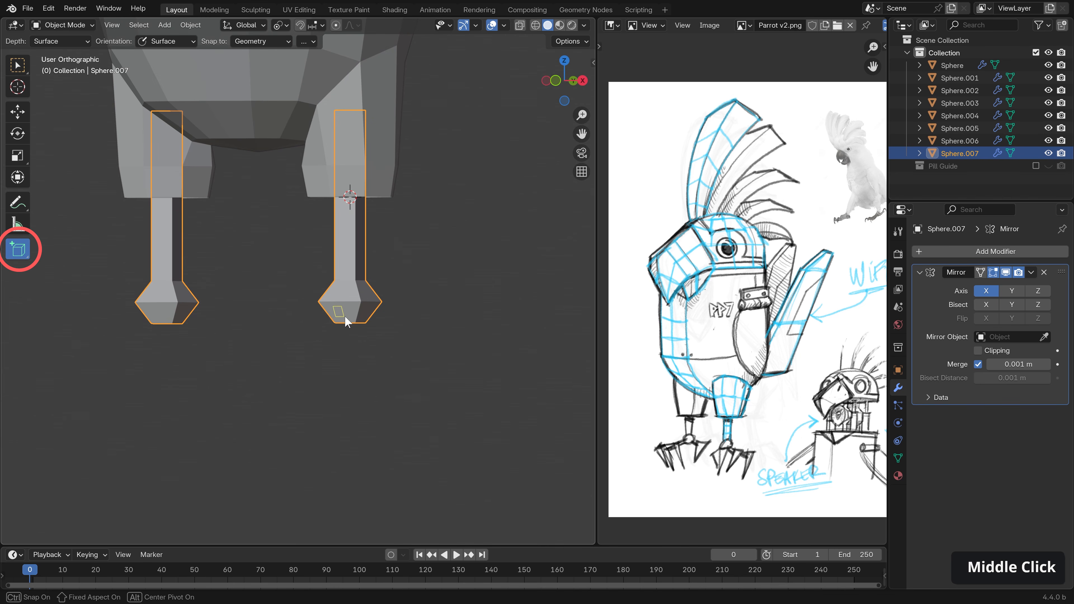
shift+click(349, 318)
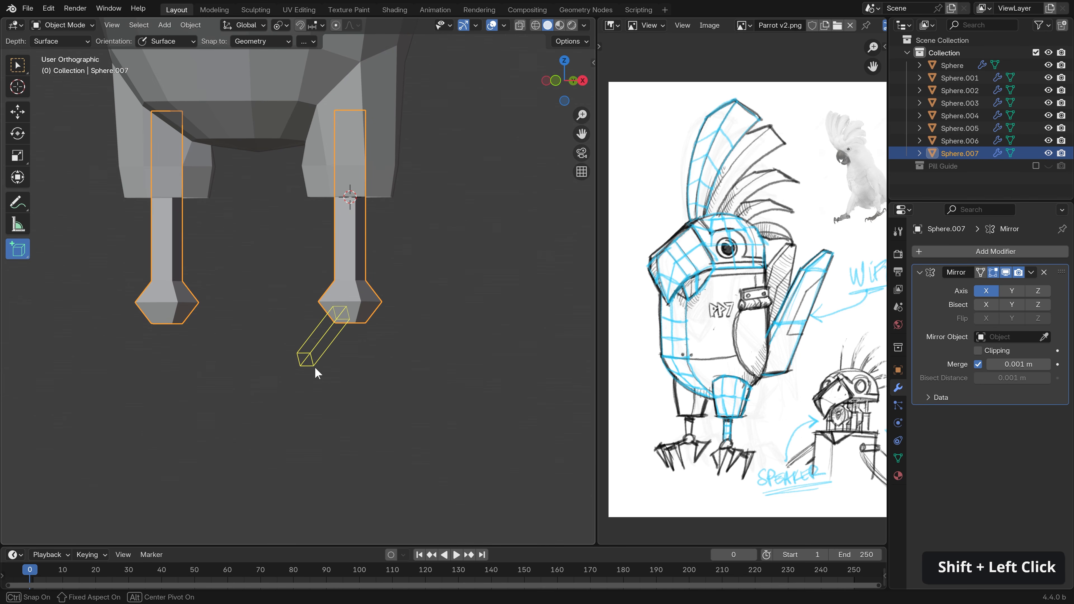
click(309, 374)
- Draw a second, thinner box on the toe's front end face as a claw extending downward
middle_drag(344, 367, 275, 315)
drag(271, 312, 327, 453)
click(327, 460)
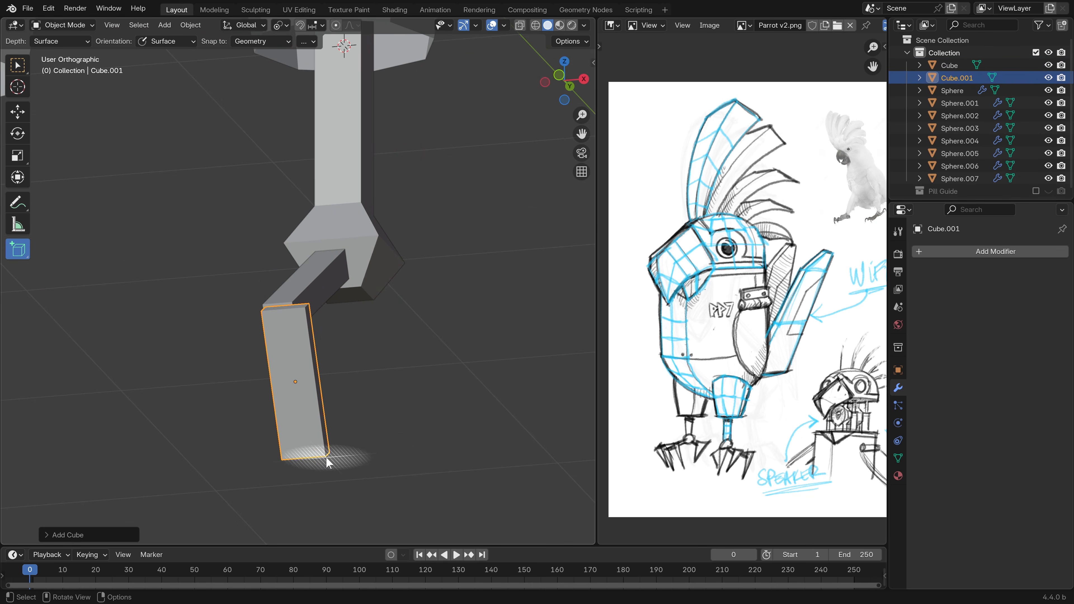
- Move the claw box along X and in the right side view so it caps the toe's front end
shift+middle_drag(372, 408, 312, 269)
key(g)
key(x)
key(g)
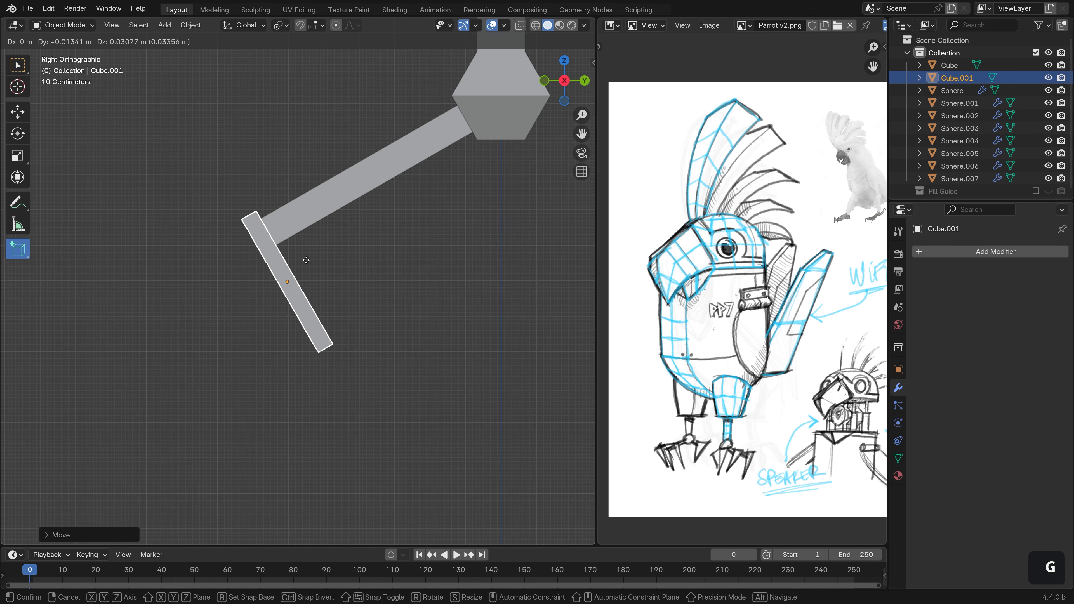
click(302, 262)
- Join the claw and toe boxes into one object and open it for mesh editing
shift+click(329, 198)
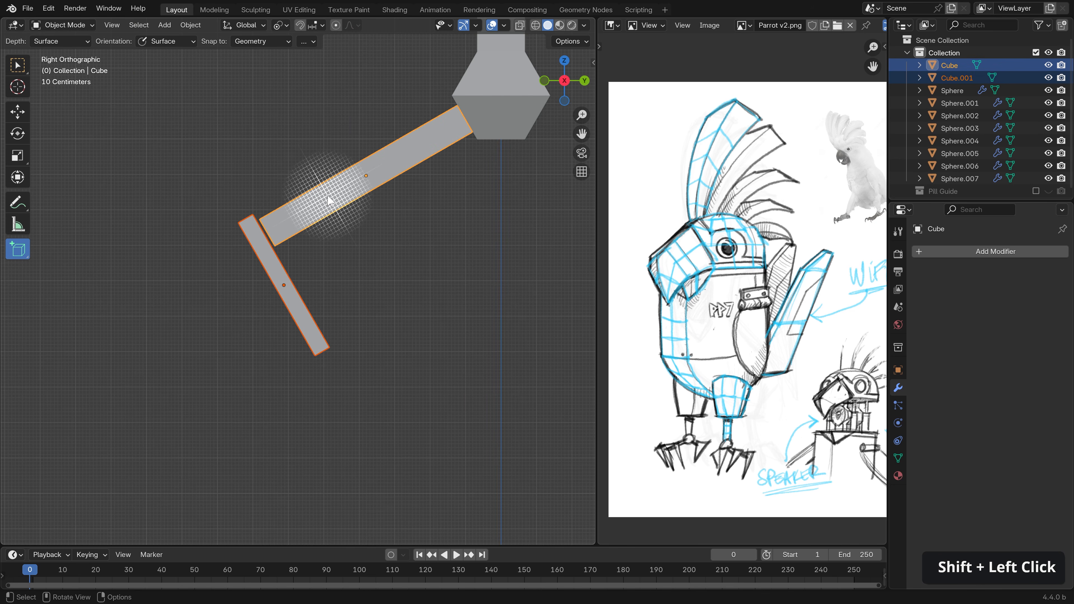
key(ctrl+j)
key(Tab)
- Switch to wireframe shading and delete the toe segment's hidden end faces
middle_drag(348, 226, 332, 240)
scroll(332, 240, up, 2)
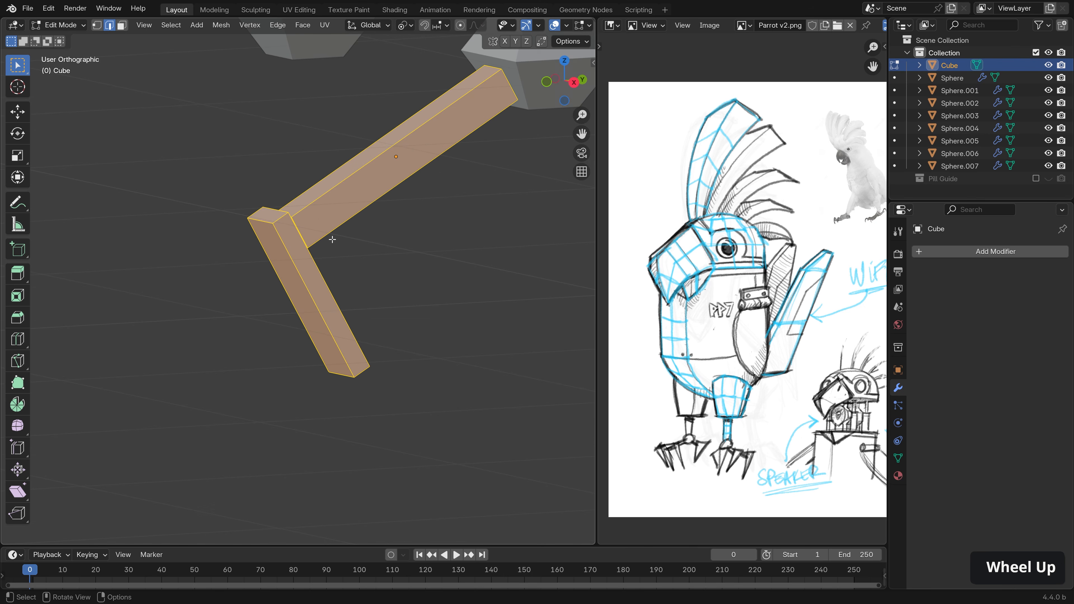
key(z)
click(247, 231)
key(3)
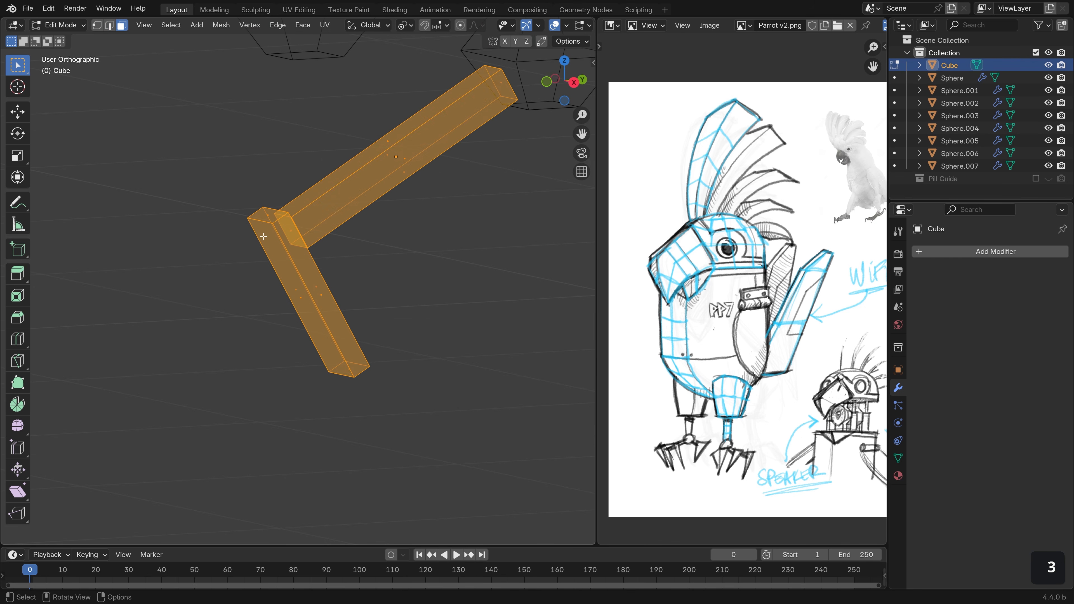
click(289, 231)
shift+middle_drag(289, 230, 372, 284)
shift+click(362, 169)
key(x)
click(364, 170)
- Flatten the claw's tip by scaling its end face to 0 along X, and merge the overlapping vertices by distance
text(sx)
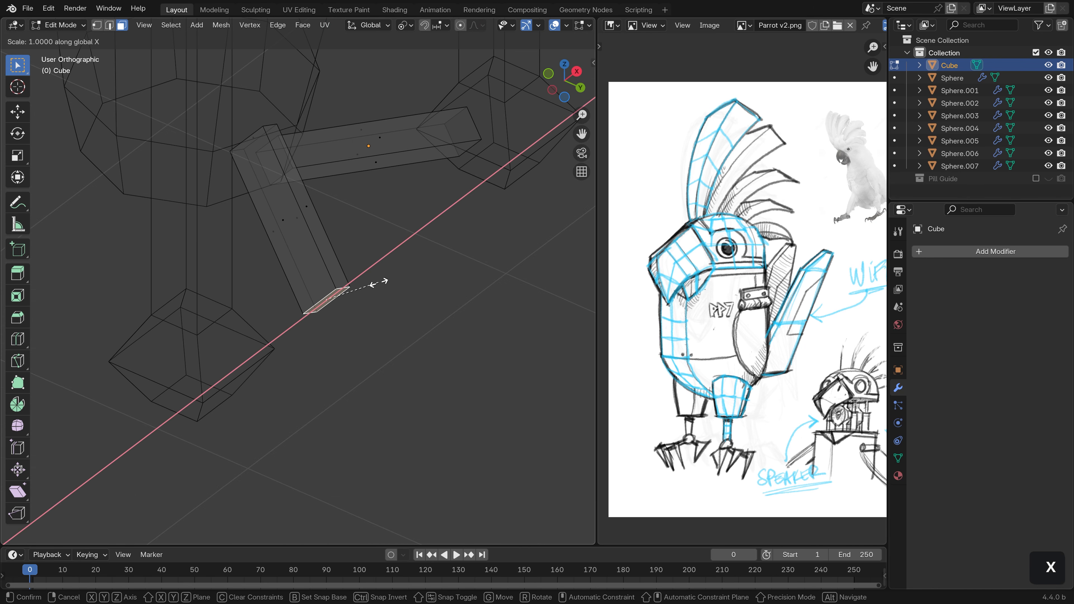
text(0)
key(Return)
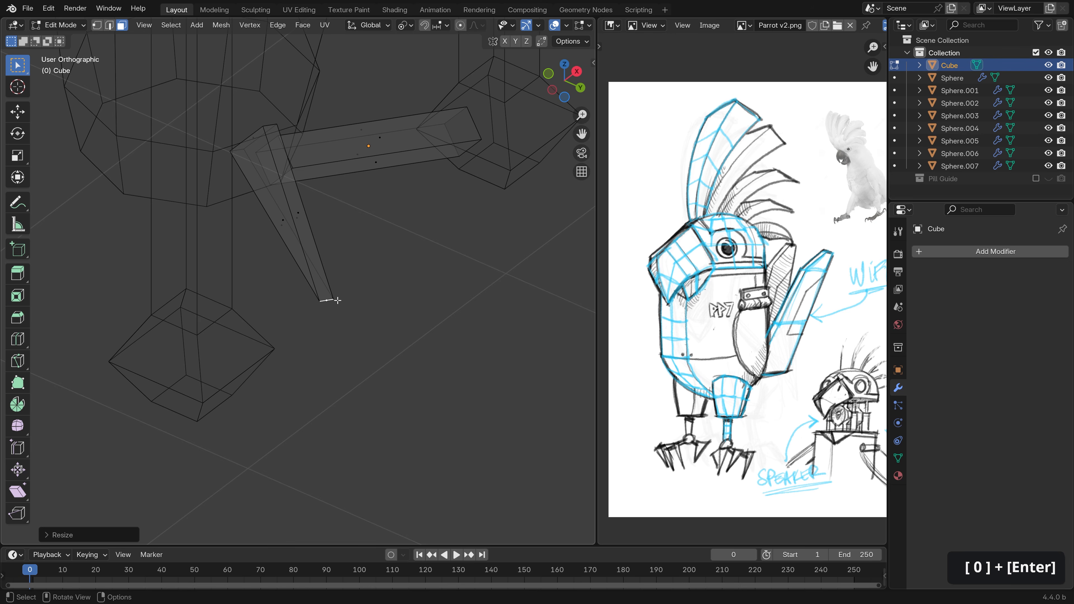
key(m)
click(325, 342)
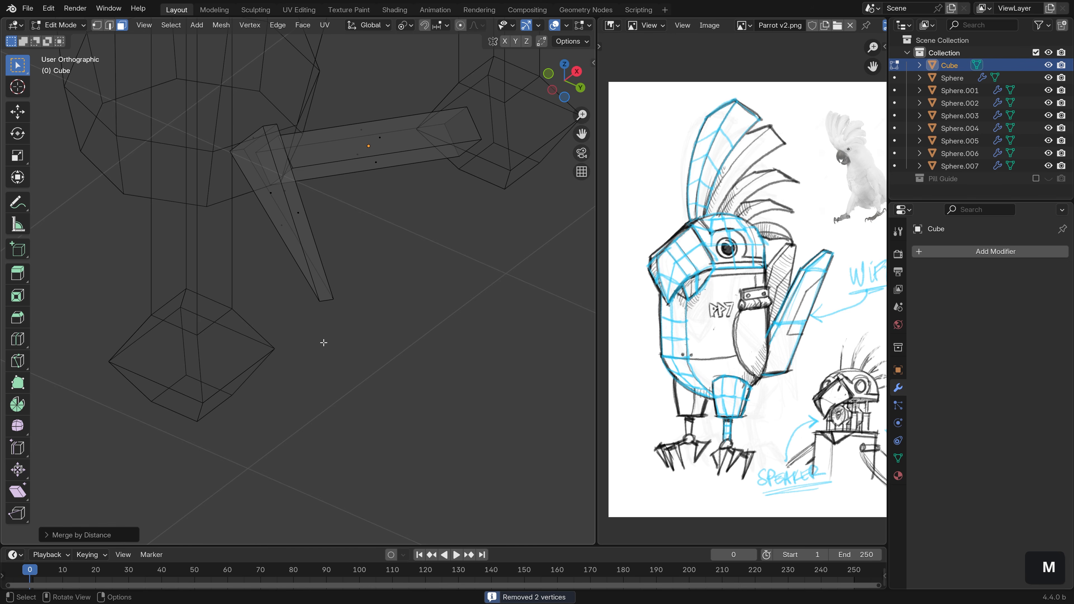
- Select the claw together with the toe's front-end vertices and move them back and up in the right side view, shortening the toe
scroll(292, 167, up, 3)
middle_drag(357, 204, 248, 217)
drag(129, 74, 381, 401)
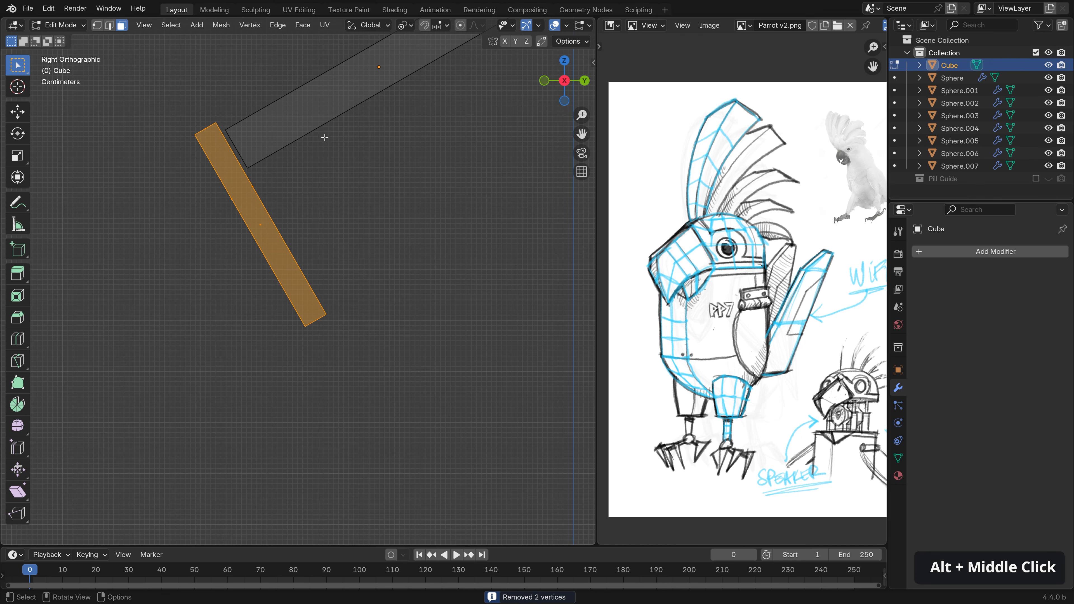
shift+middle_drag(324, 137, 337, 251)
key(1)
drag(128, 194, 357, 485)
scroll(396, 340, down, 3)
alt+middle_drag(396, 340, 330, 283)
key(g)
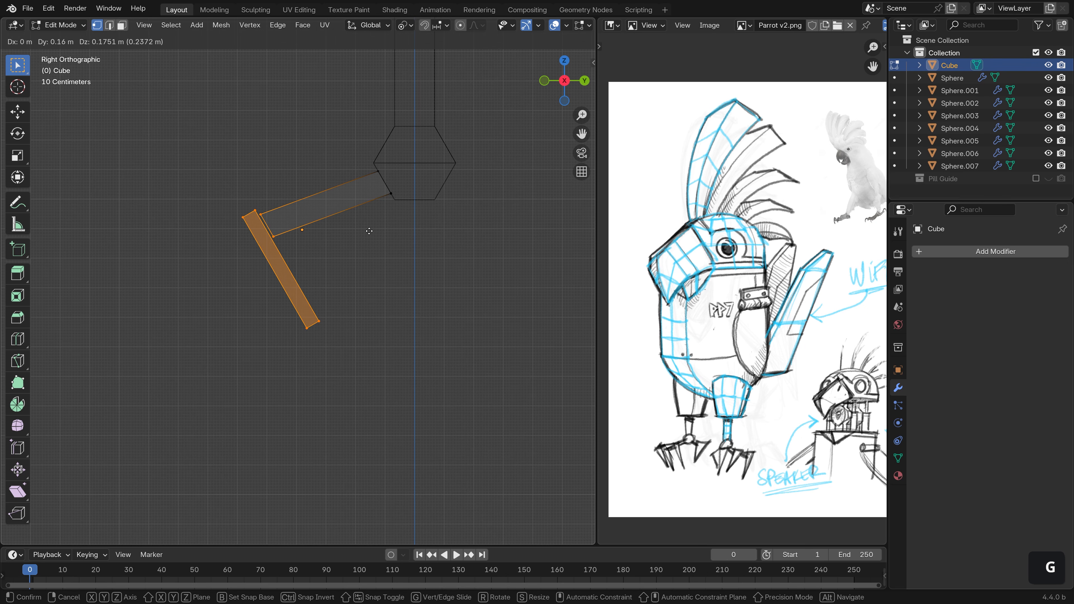
click(369, 231)
- Rotate the claw and the toe's front end so the claw hangs more vertically, and reposition them in the right side view
key(r)
click(415, 254)
key(g)
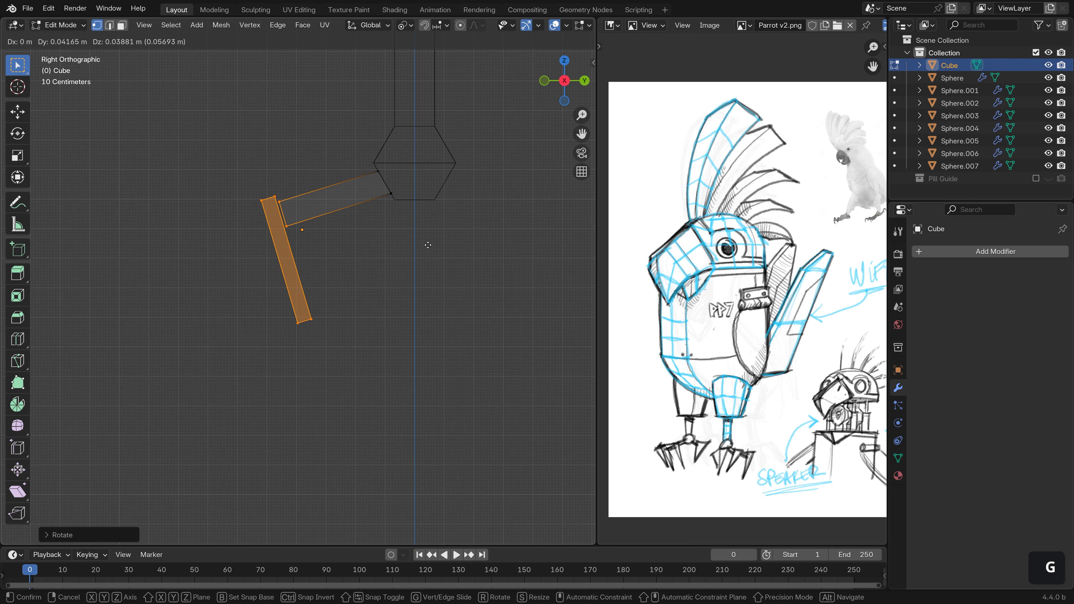
click(420, 249)
- Select the vertices at the toe's ankle end and snap the 3D cursor to them
drag(356, 144, 427, 223)
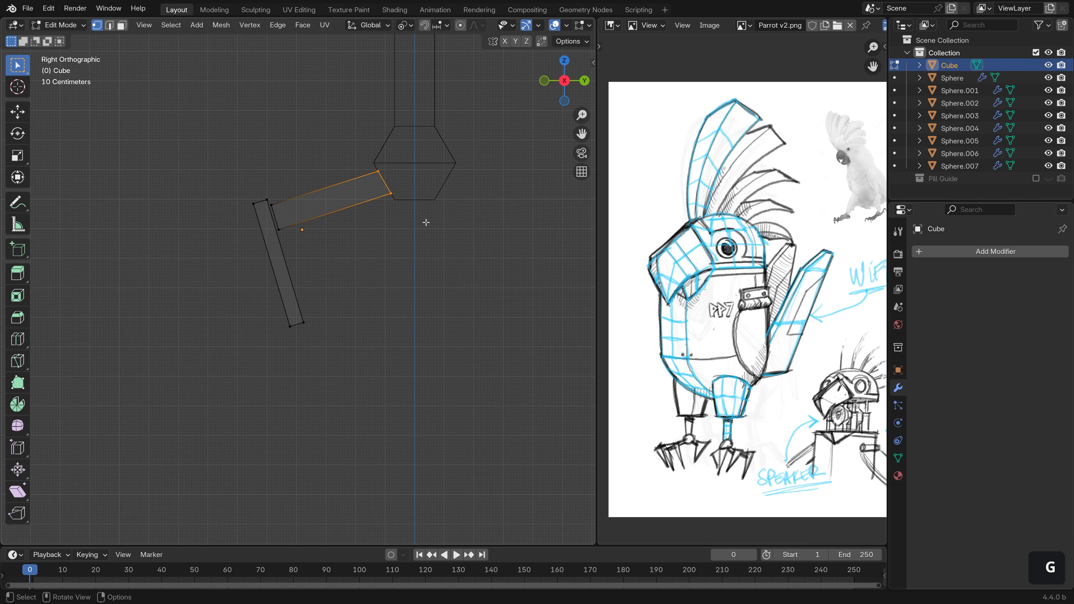
drag(192, 183, 319, 331)
drag(282, 190, 269, 240)
key(Tab)
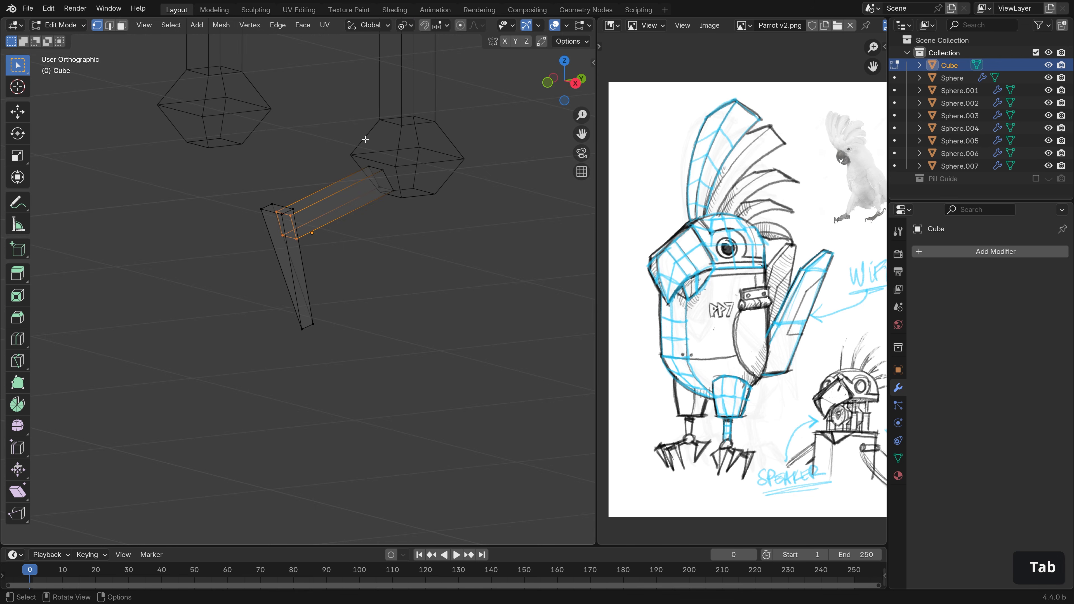
drag(362, 143, 431, 224)
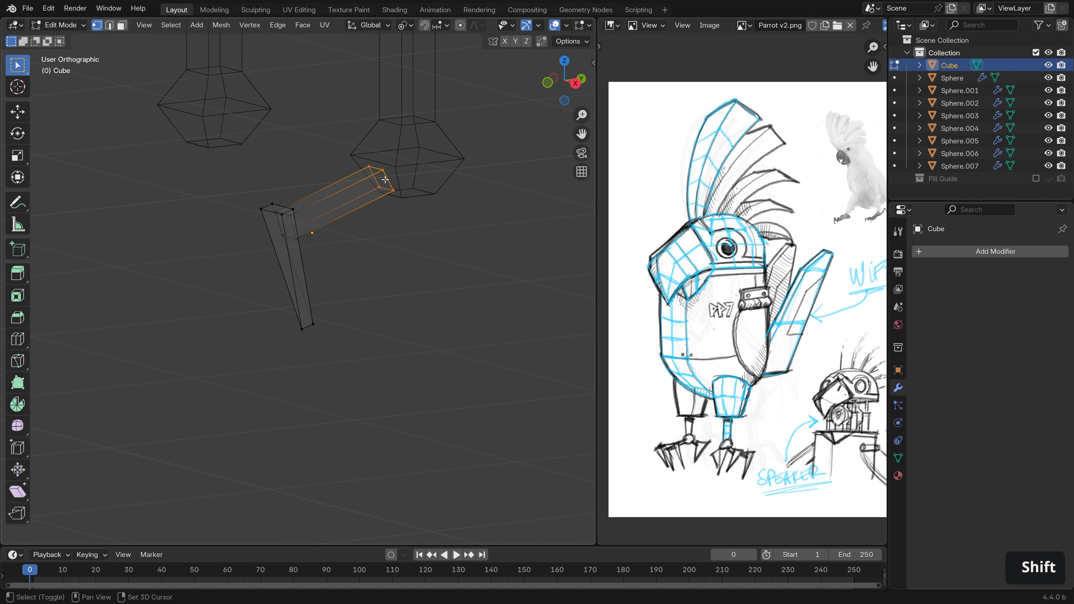
key(shift+s)
click(403, 251)
- Leave mesh editing and set the toe object's origin to the 3D cursor
key(Tab)
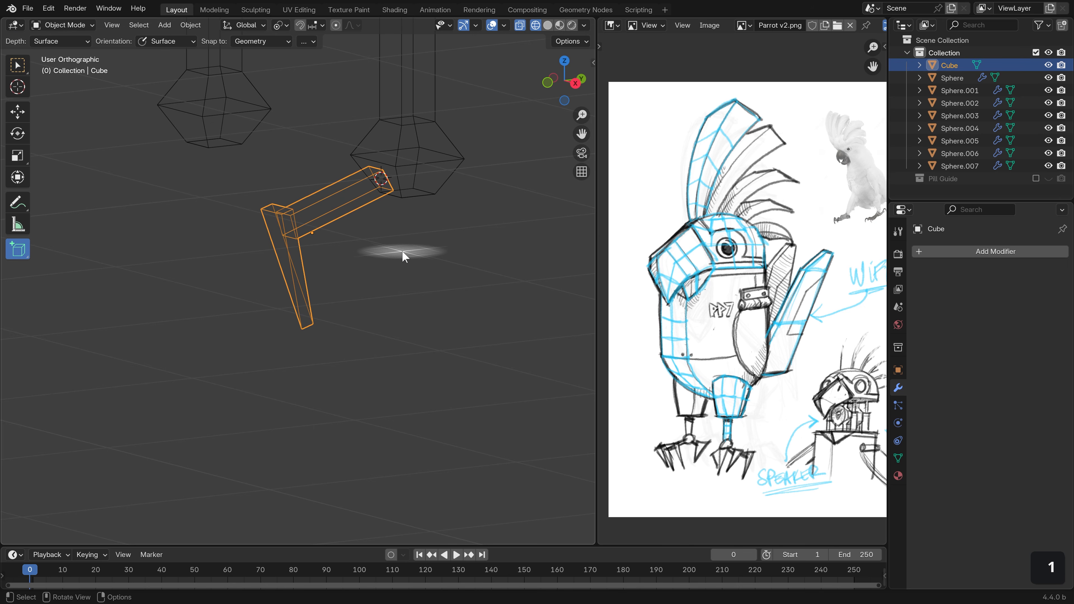
click(191, 25)
mouse_move(213, 39)
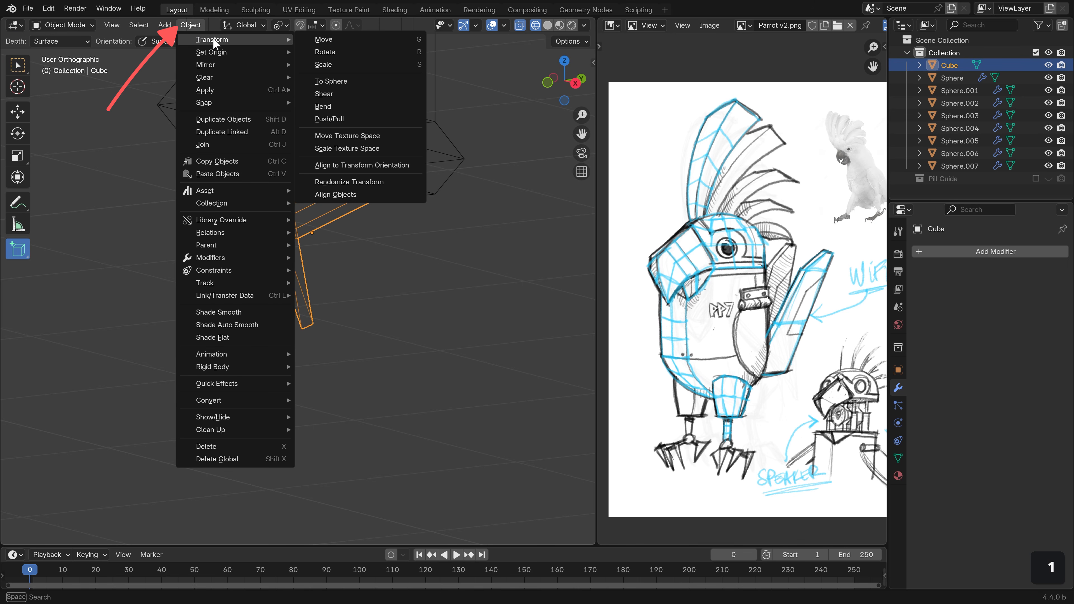
click(377, 81)
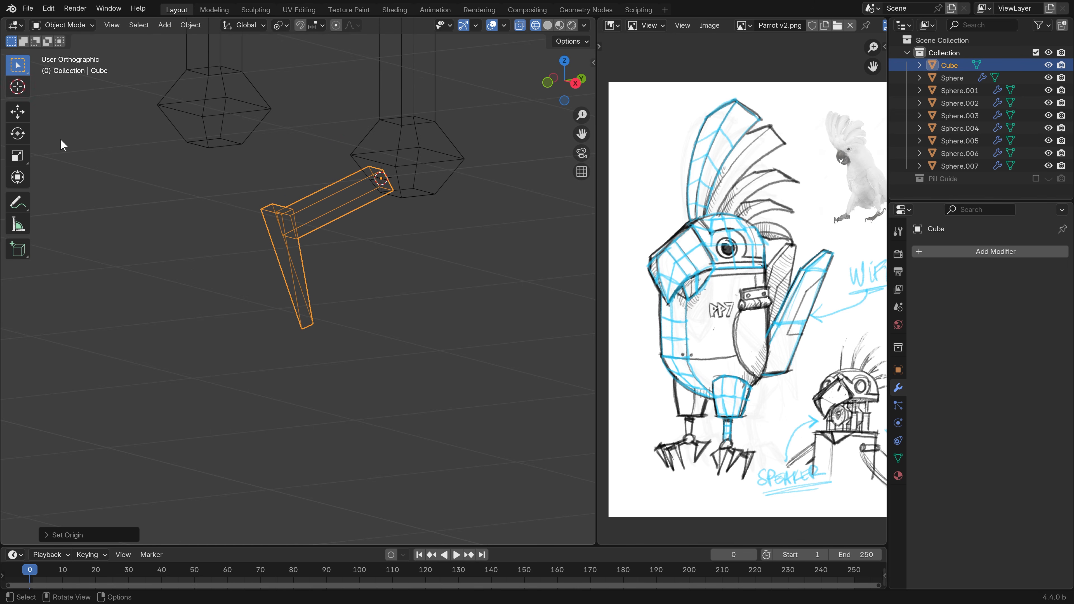
- Make a linked duplicate of the toe in the bottom view, angled outward and placed at the ankle's outer front corner
middle_drag(62, 145, 330, 250)
key(alt+d)
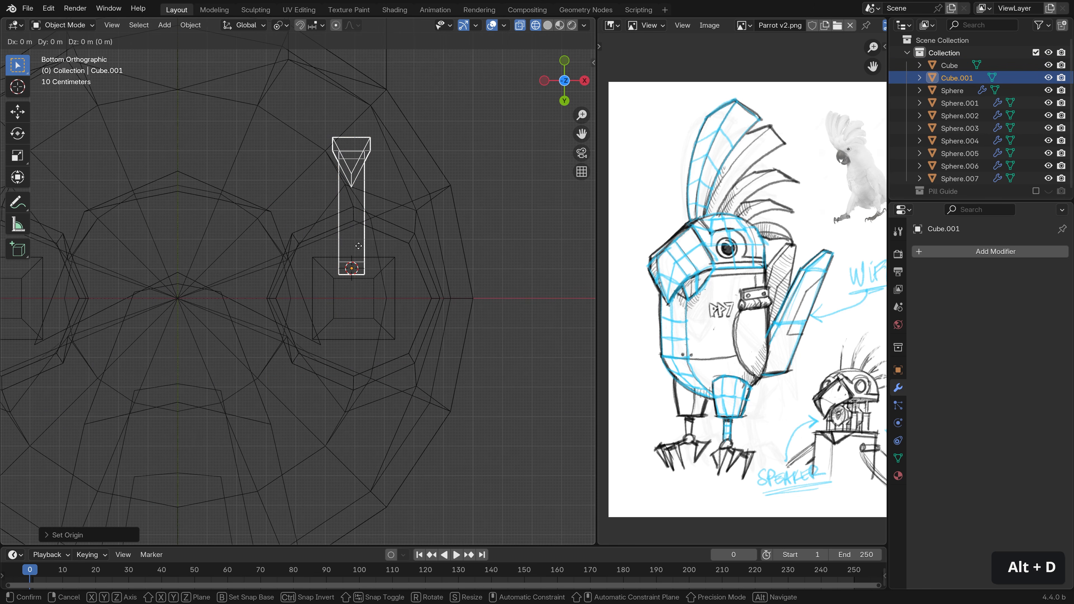
click(395, 250)
key(r)
click(478, 249)
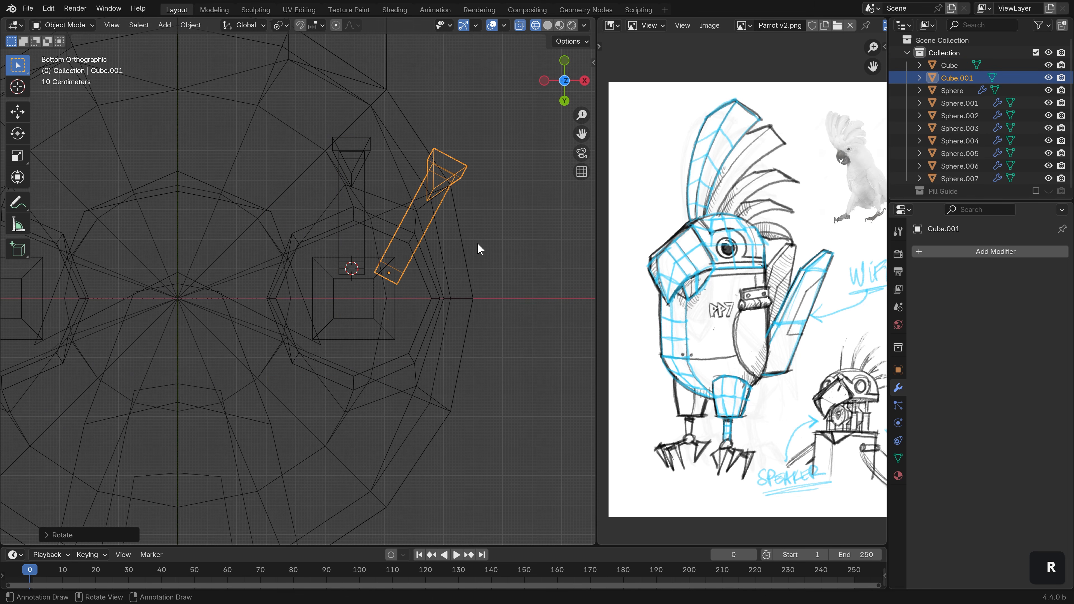
key(g)
click(471, 253)
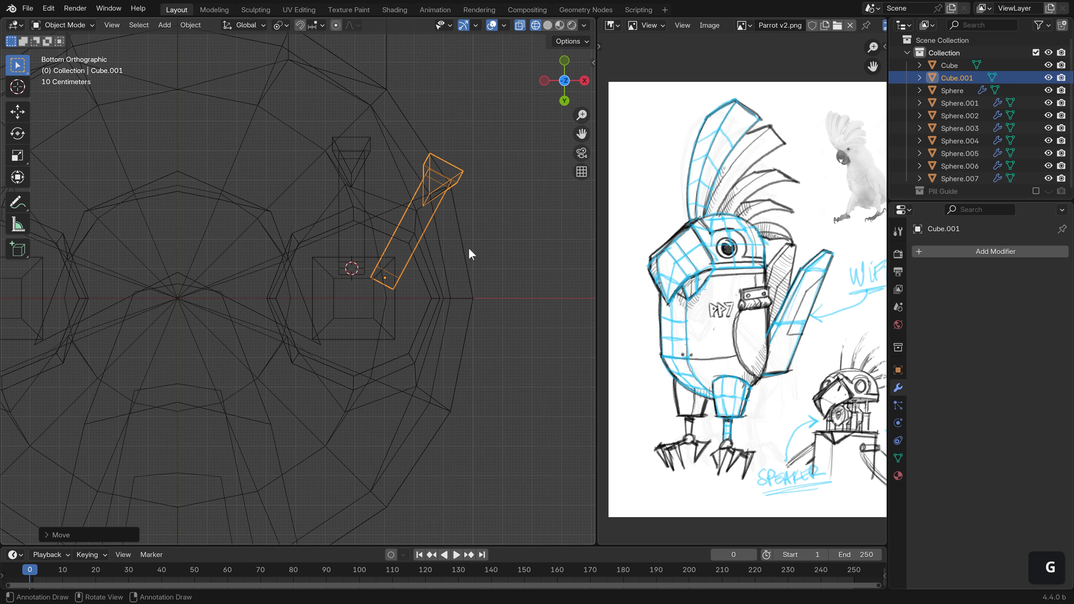
- Make a second linked duplicate of the middle toe, angled inward and placed at the ankle's inner front corner
click(361, 172)
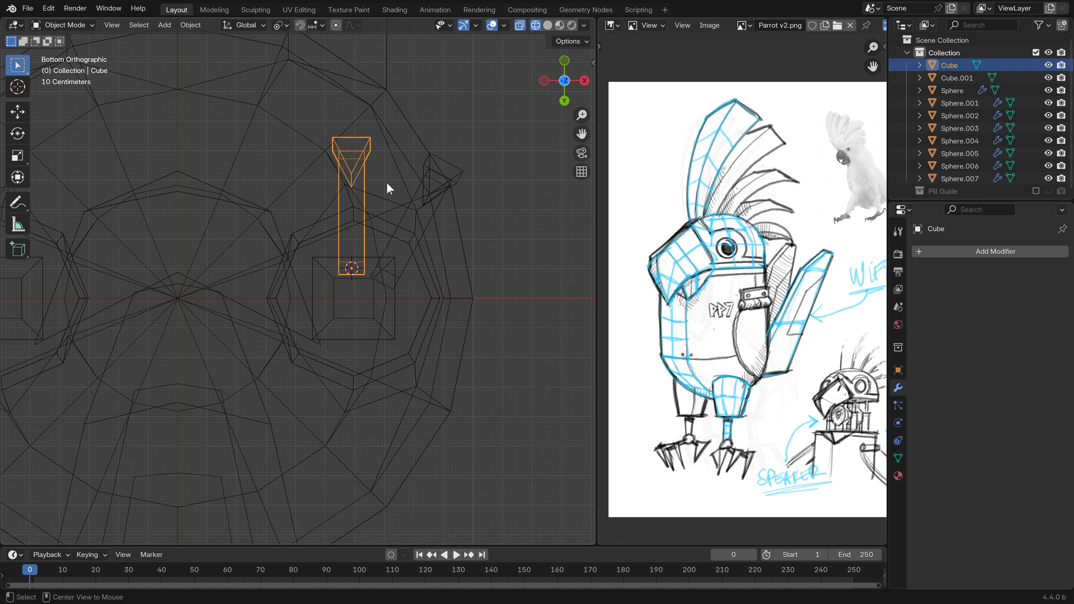
key(alt+d)
click(352, 191)
key(r)
click(357, 125)
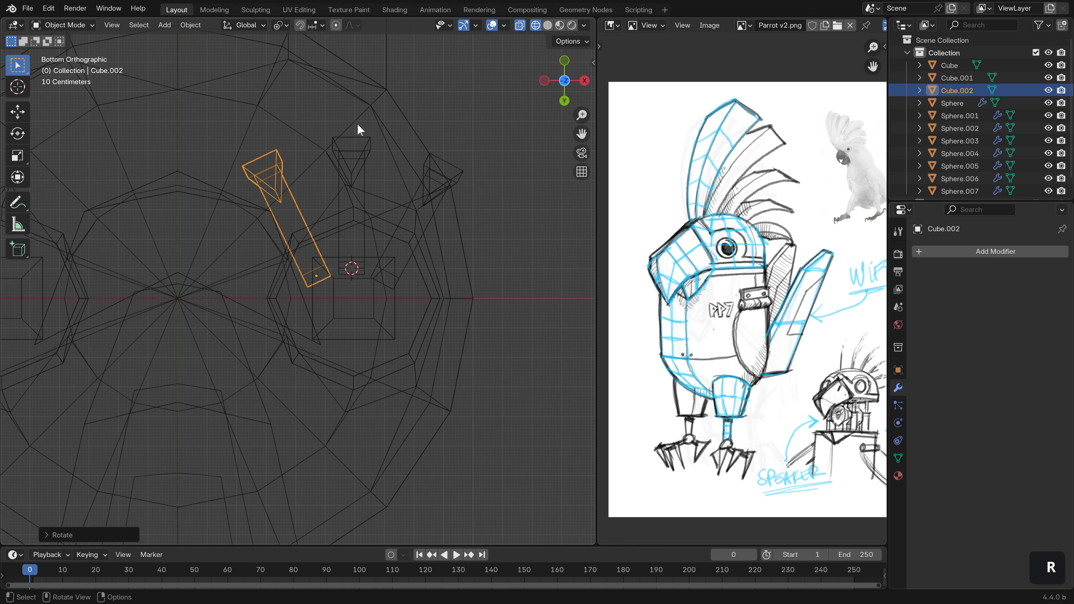
key(g)
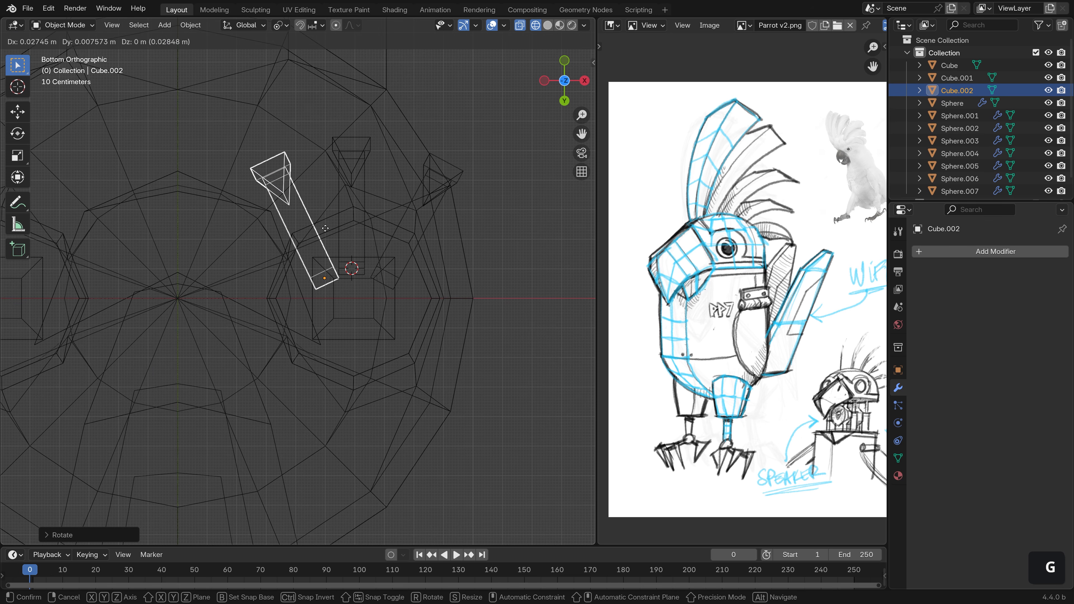
click(326, 233)
- Make a linked duplicate of the inner toe, rotate it to point straight back, and fit it to the ankle's rear in bottom and side views
key(alt+d)
click(315, 251)
key(r)
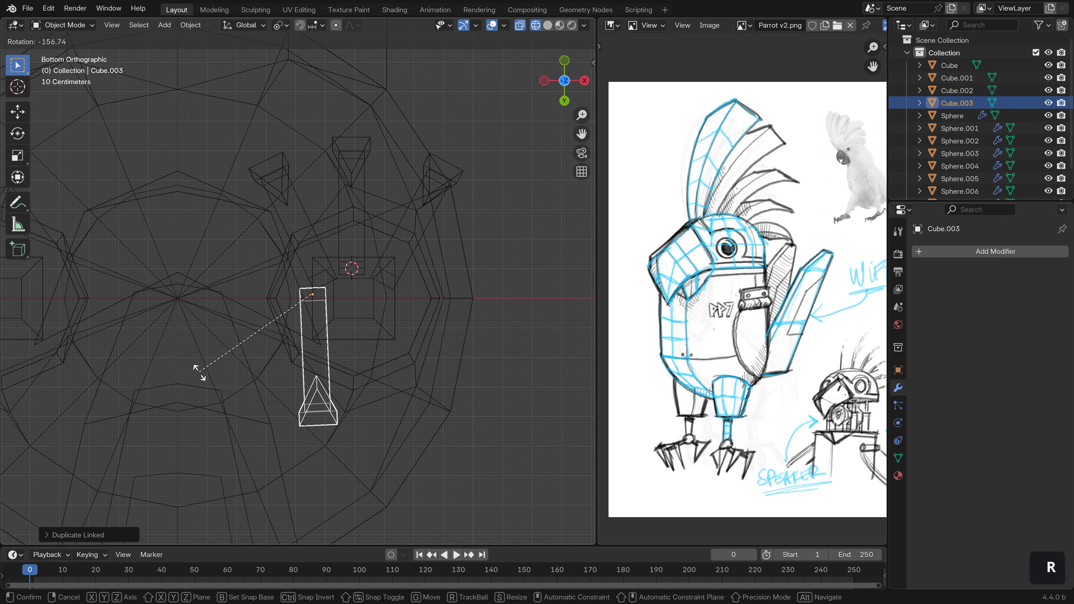
click(191, 367)
key(g)
click(314, 338)
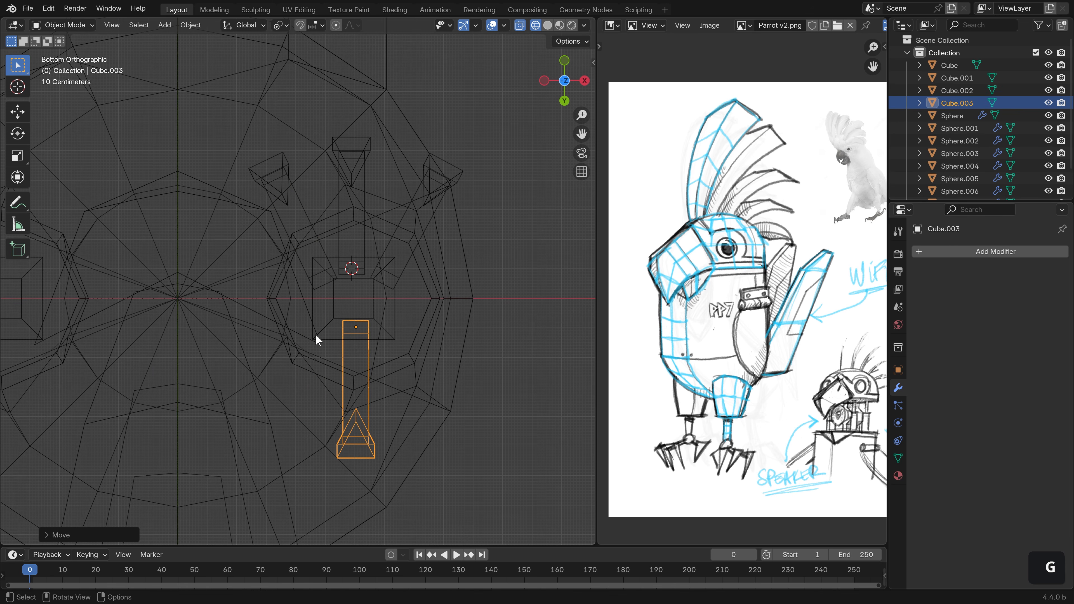
key(KP_3)
key(g)
click(348, 264)
- Return to solid shading, select all four toes, and place linked duplicates about -1.2 m along X under the other leg
middle_drag(199, 279, 275, 286)
key(shift+z)
key(KP_1)
scroll(339, 305, down, 5)
drag(424, 336, 267, 395)
key(alt+d)
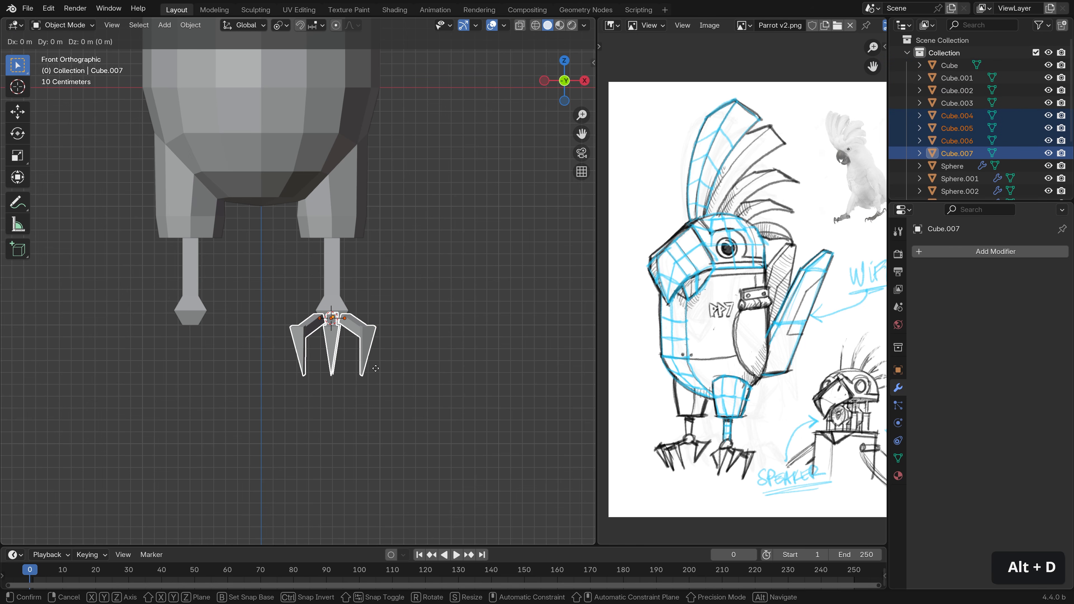
key(x)
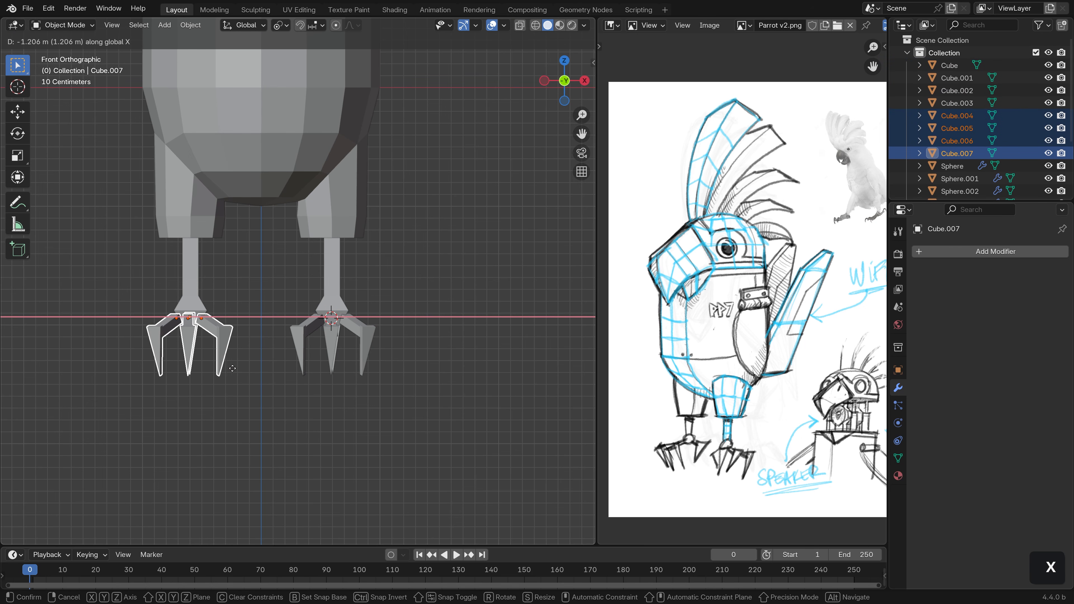
click(237, 374)
click(249, 373)
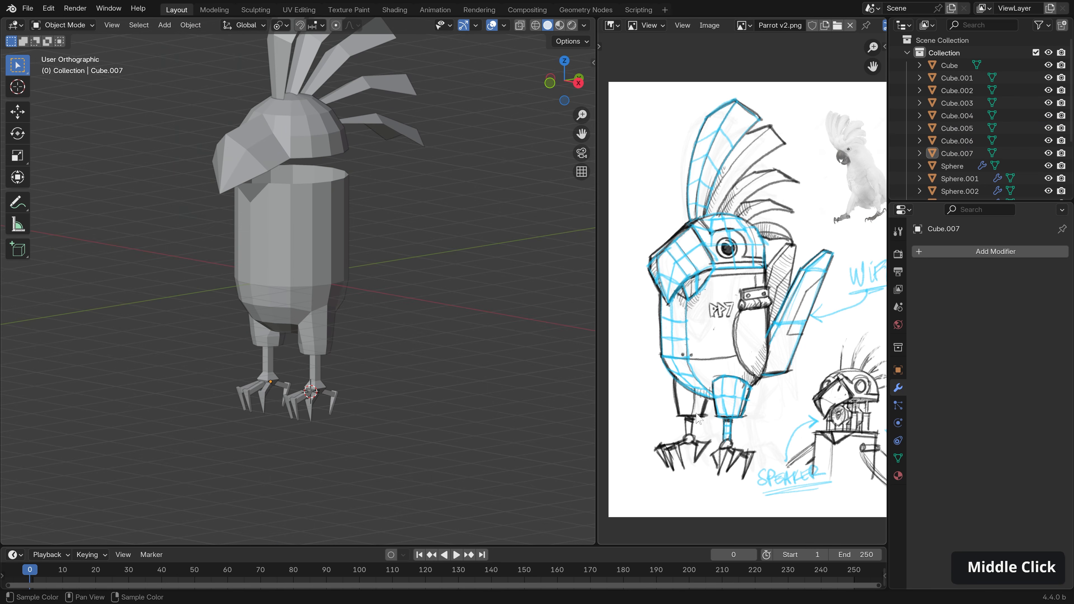
- Open the body mesh for editing, select a vertex low on its back, and snap the 3D cursor to it
middle_drag(807, 333, 760, 351)
scroll(762, 336, up, 2)
scroll(314, 257, up, 1)
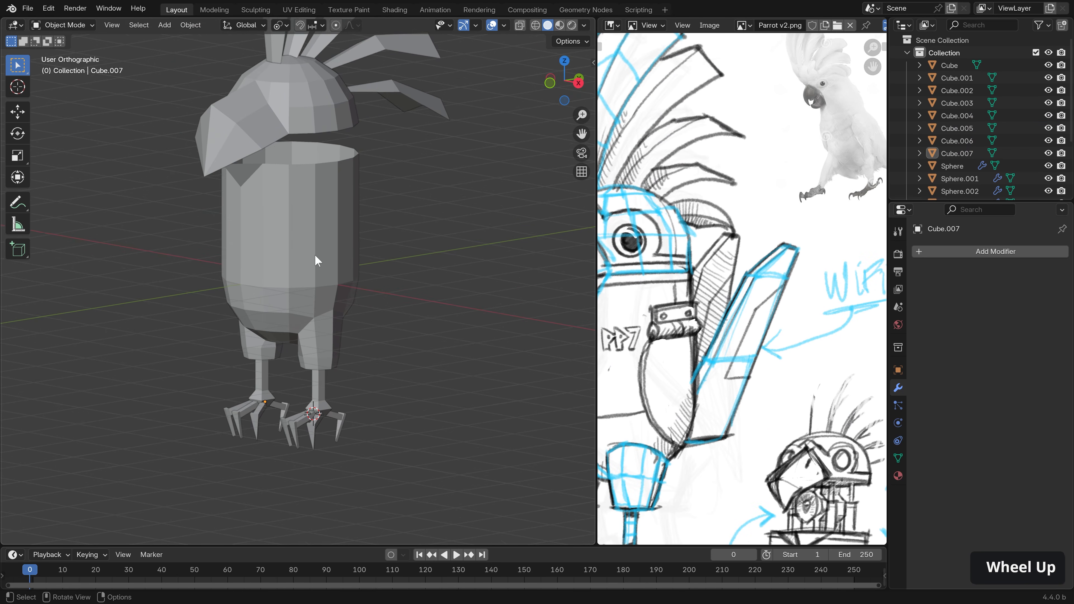
middle_drag(314, 257, 236, 257)
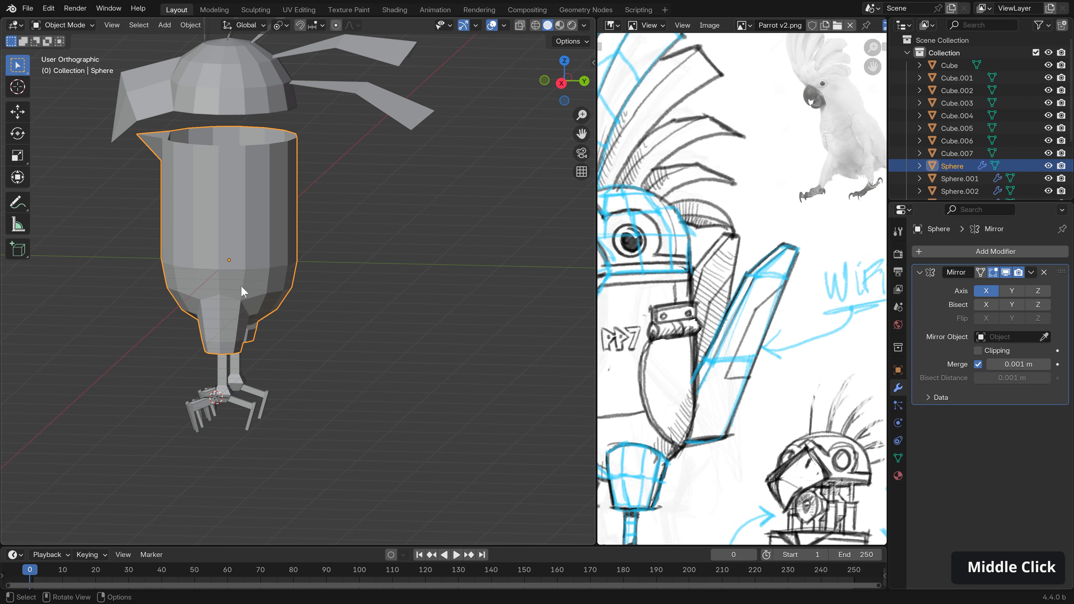
key(Tab)
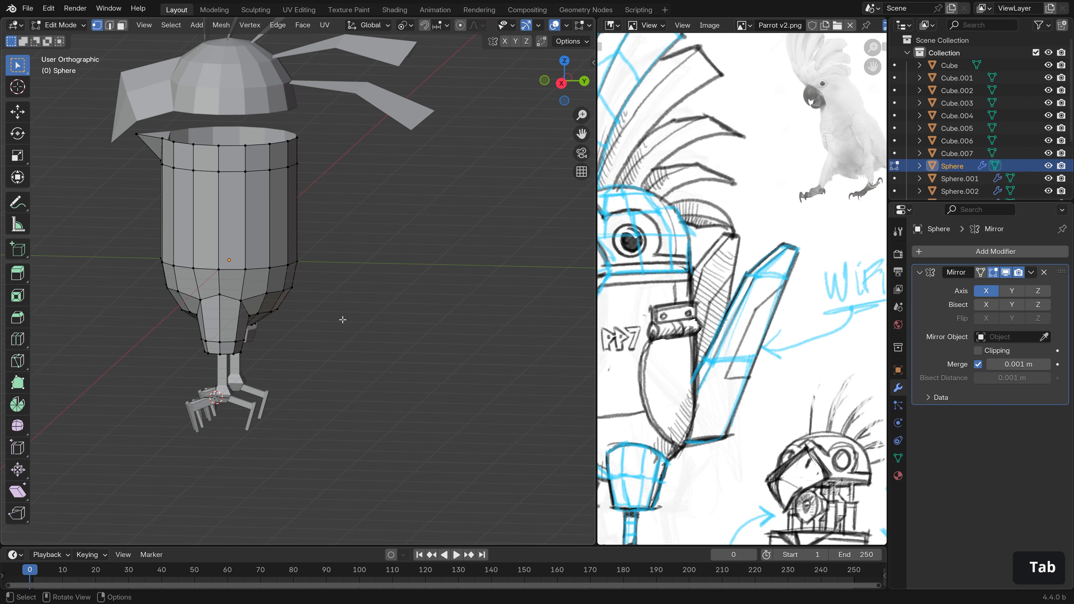
middle_drag(264, 264, 263, 270)
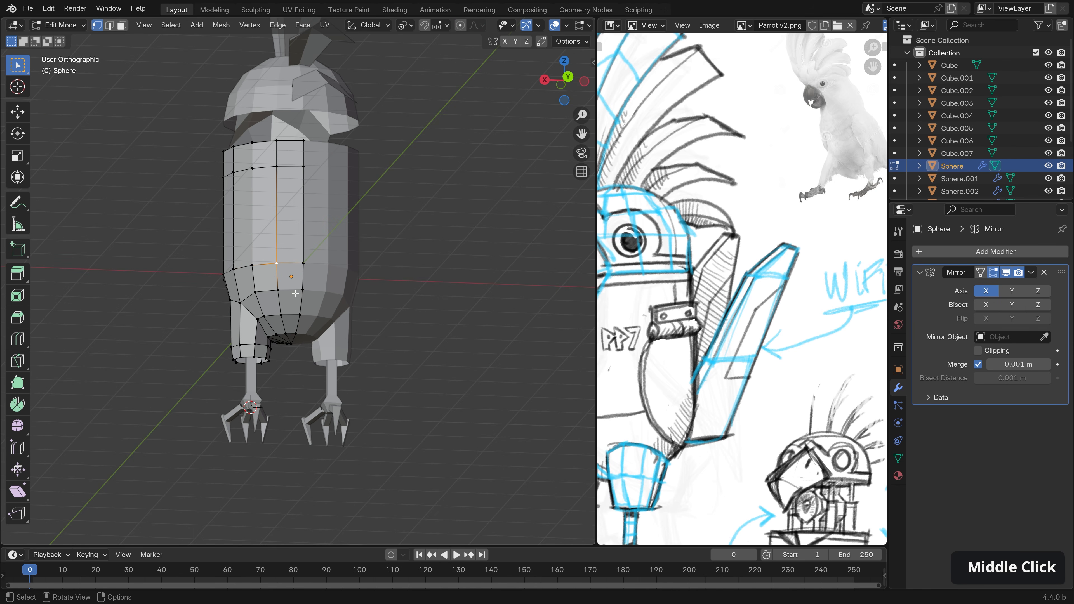
key(shift)
key(shift+s)
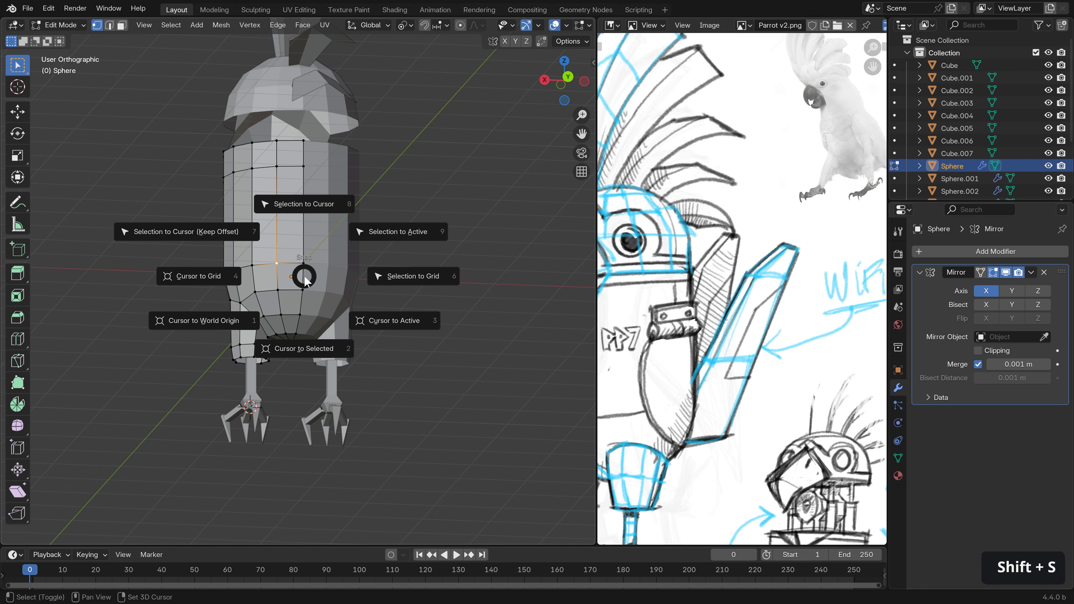
shift+click(318, 346)
- Add a plane to the body mesh at the 3D cursor and scale it down
key(Tab)
key(Tab)
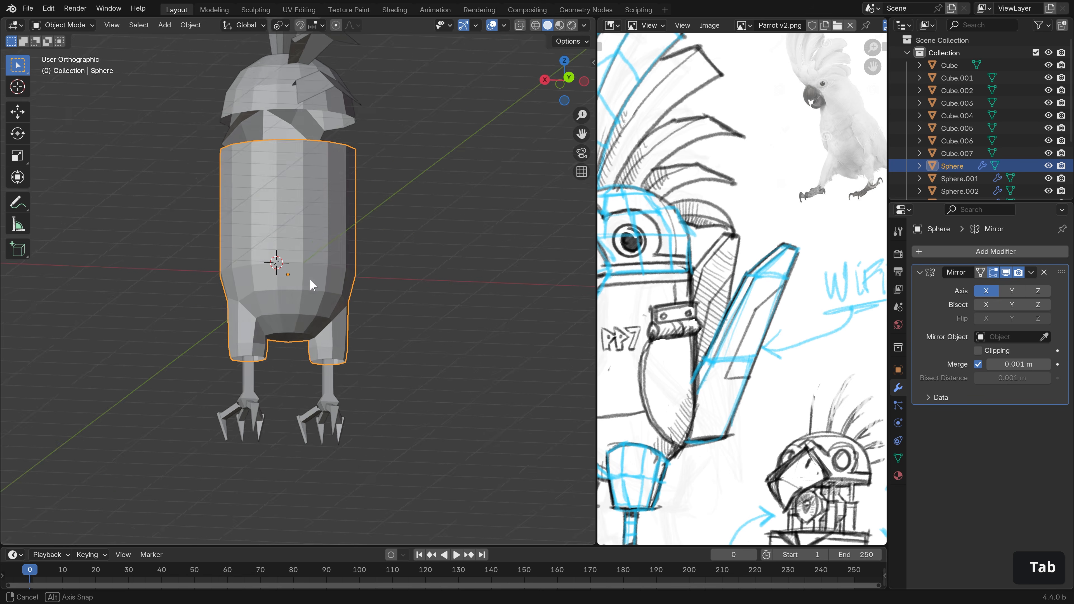
scroll(319, 283, up, 3)
key(shift+a)
click(317, 269)
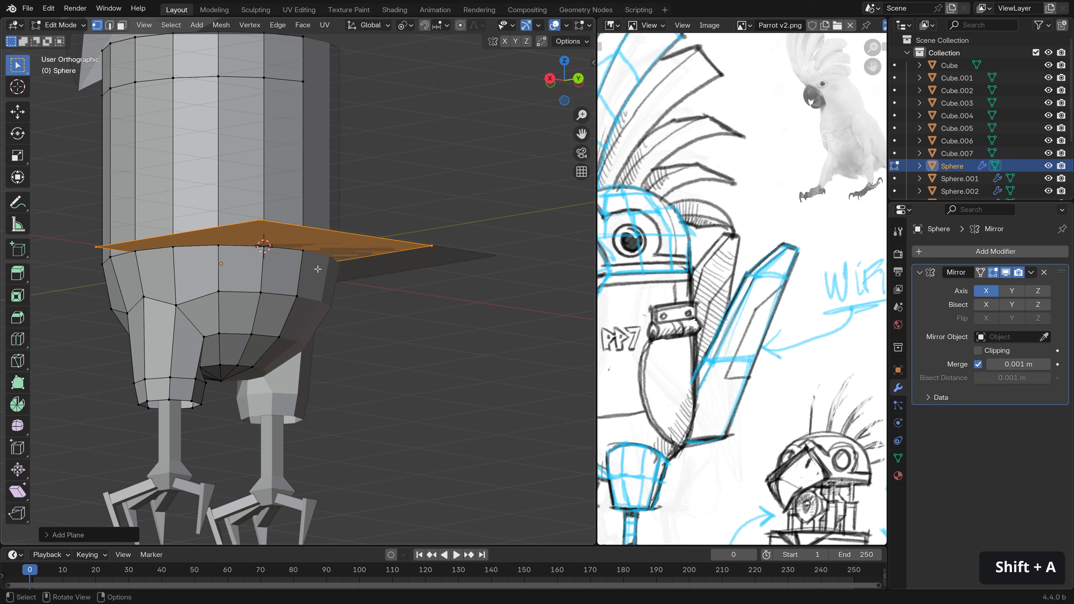
key(s)
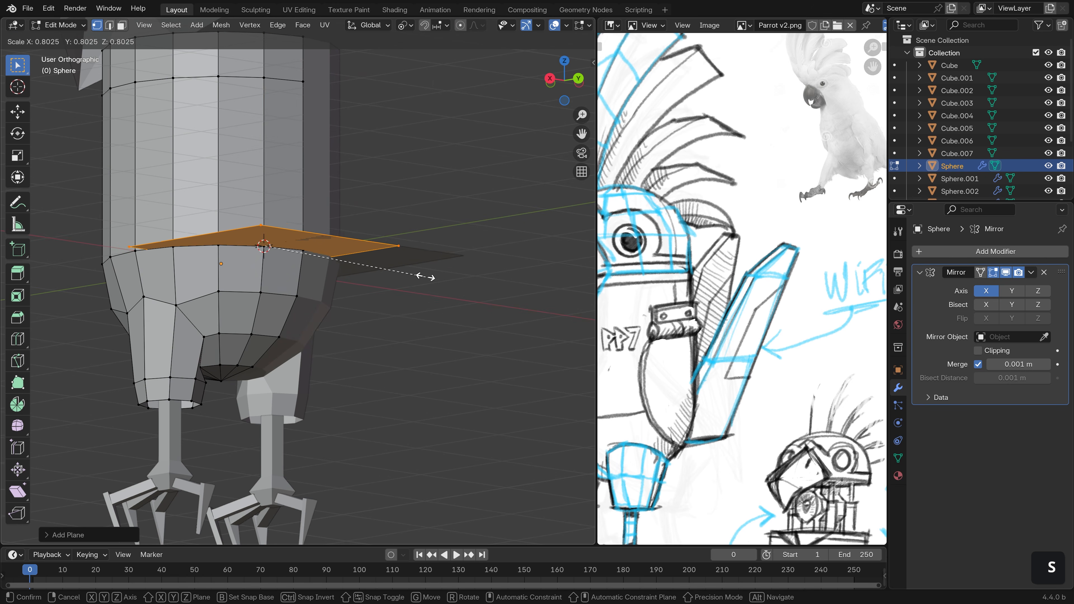
click(322, 256)
- Rotate the plane by -90° to stand upright and move it about 0.46 m along Y and 0.16 m up, behind the body
mouse_move(322, 257)
middle_down()
mouse_move(329, 290)
mouse_move(374, 262)
mouse_move(300, 287)
mouse_move(320, 263)
middle_up()
text(r-90)
key(Return)
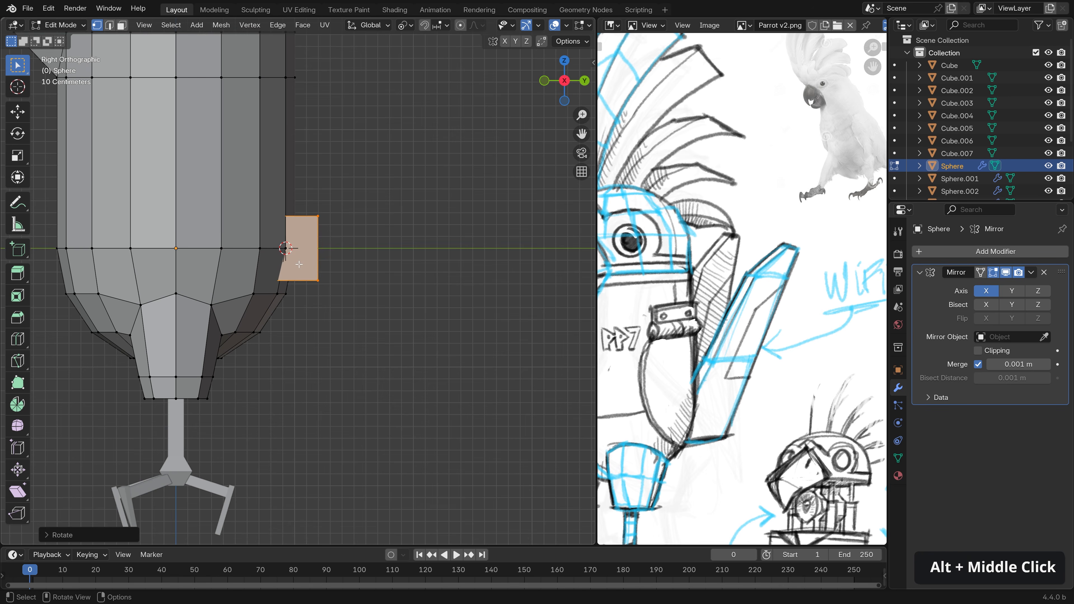
key(g)
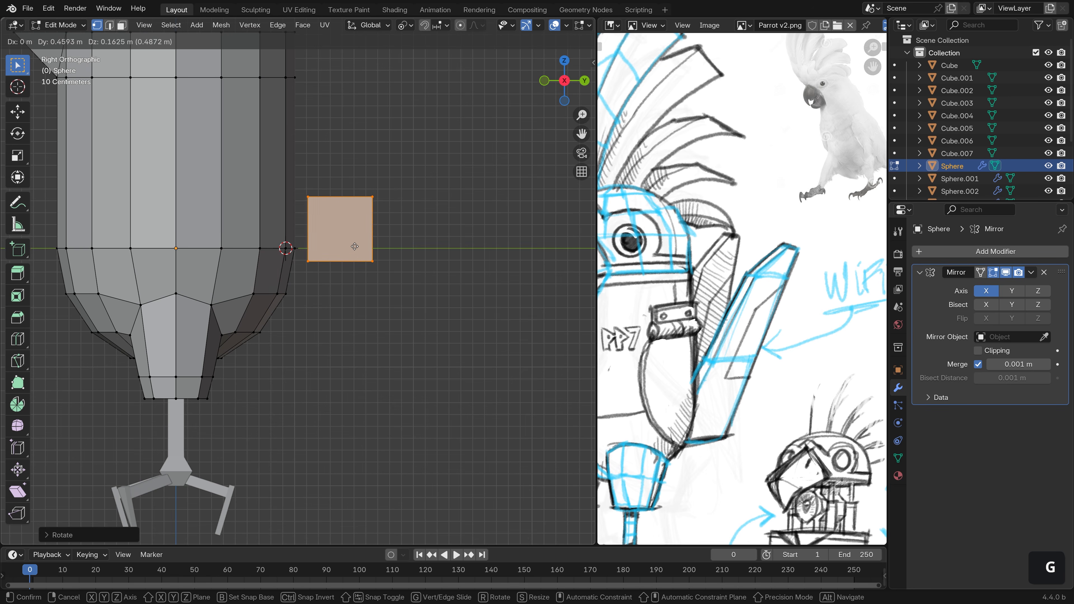
click(355, 246)
- Pull the plane's upper edge up and back into a tall slanted tail panel, and move its rear upper corner inward and up
shift+middle_drag(392, 224, 365, 286)
key(1)
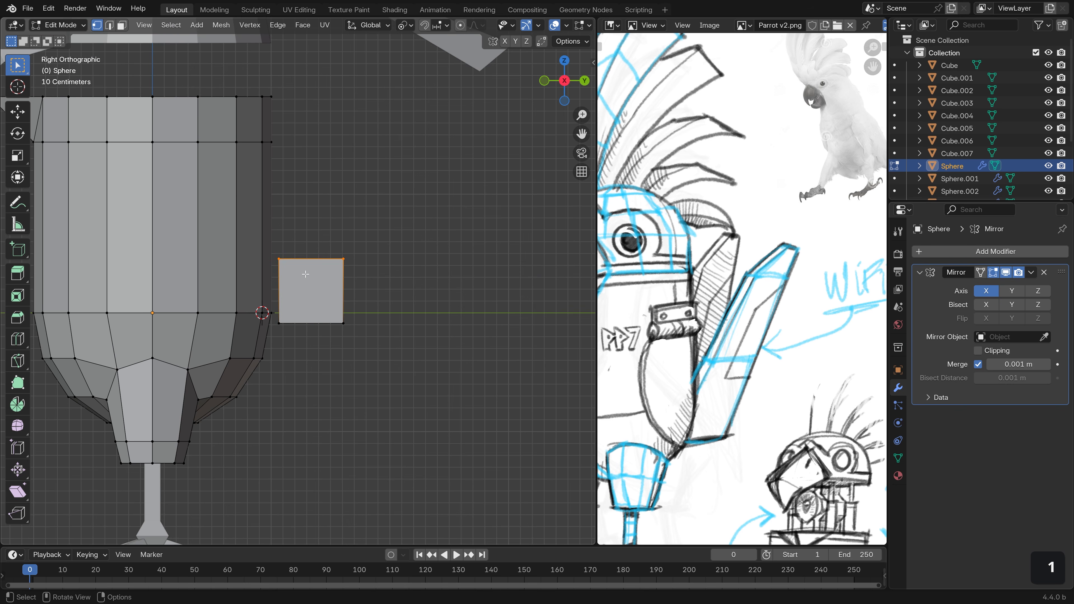
key(g)
click(352, 123)
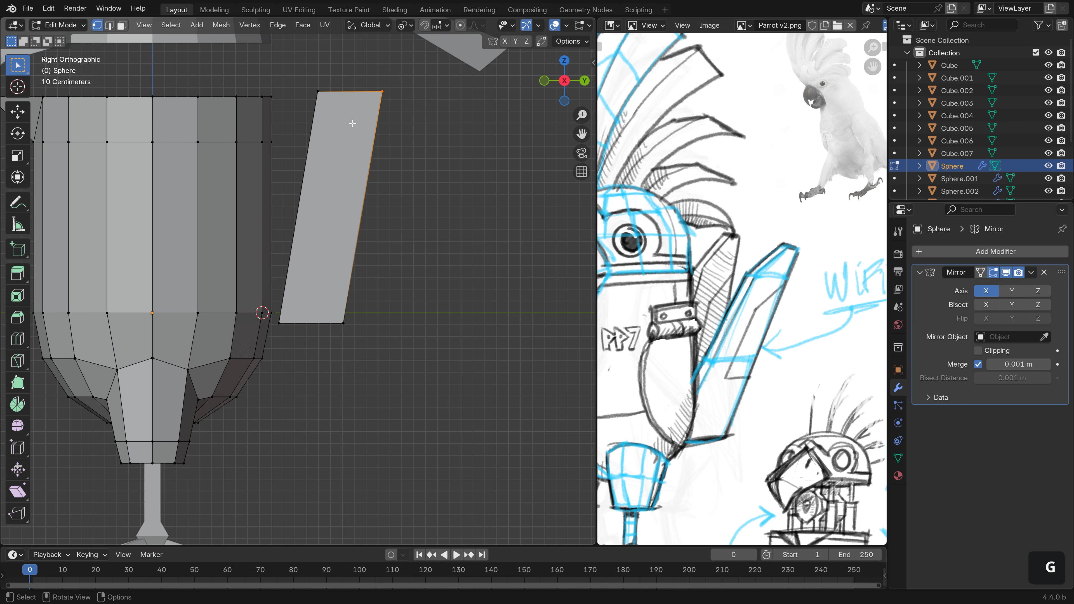
key(g)
click(374, 102)
- Move the tail panel's rear lower corner down and back, and shift its upper edge farther from the body
drag(366, 301, 319, 352)
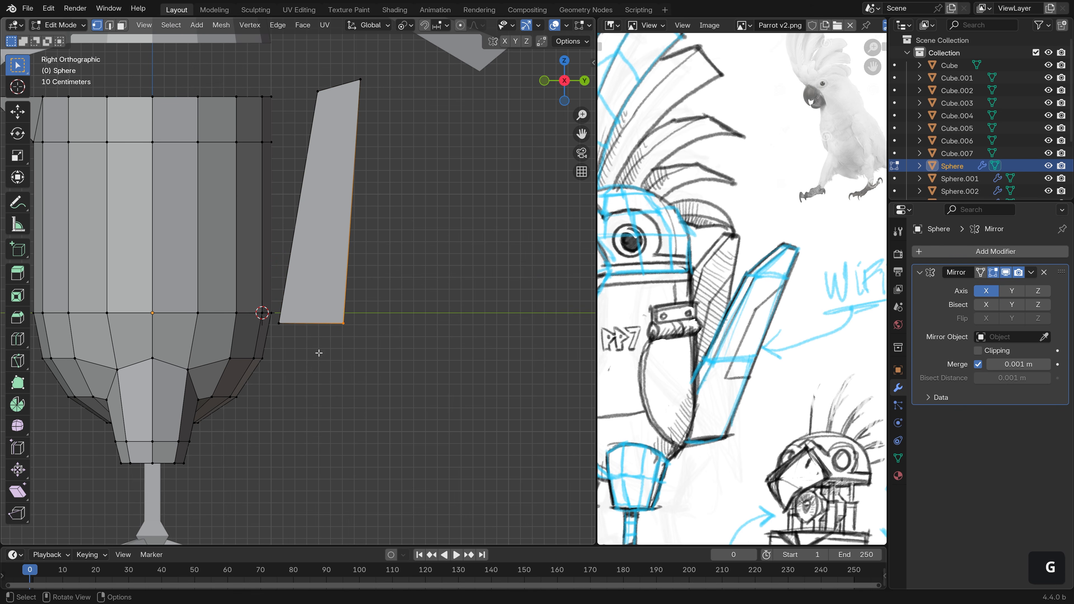
key(g)
click(339, 363)
drag(305, 75, 396, 119)
key(g)
click(418, 114)
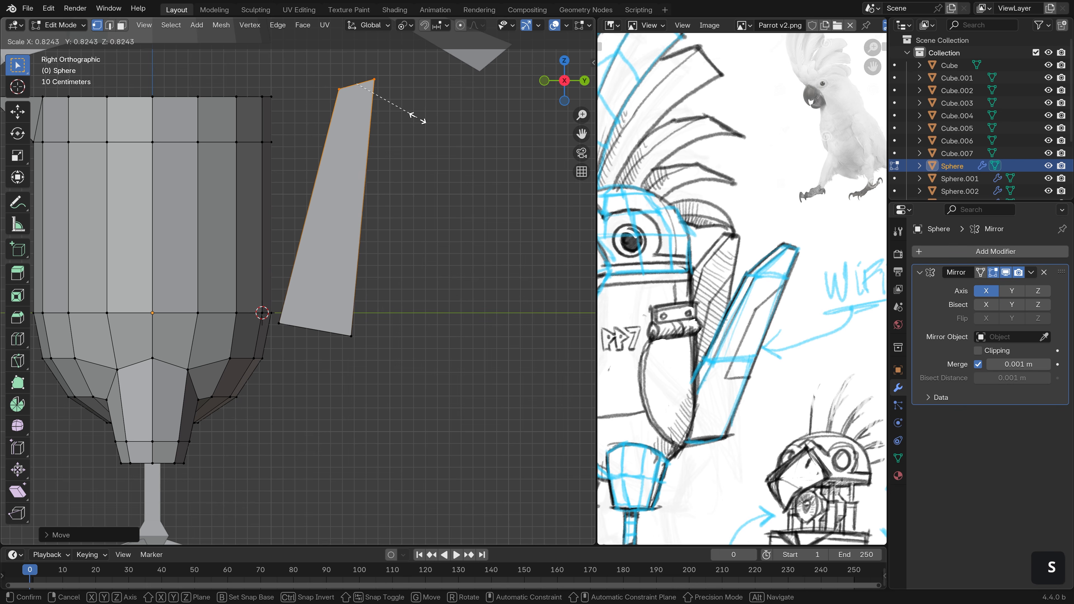
- Select the whole tail panel, rotate it about 20° in top view so it flares outward, and move it against the body's rear edge
key(ctrl+l)
middle_drag(423, 228, 269, 336)
key(alt+z)
key(r)
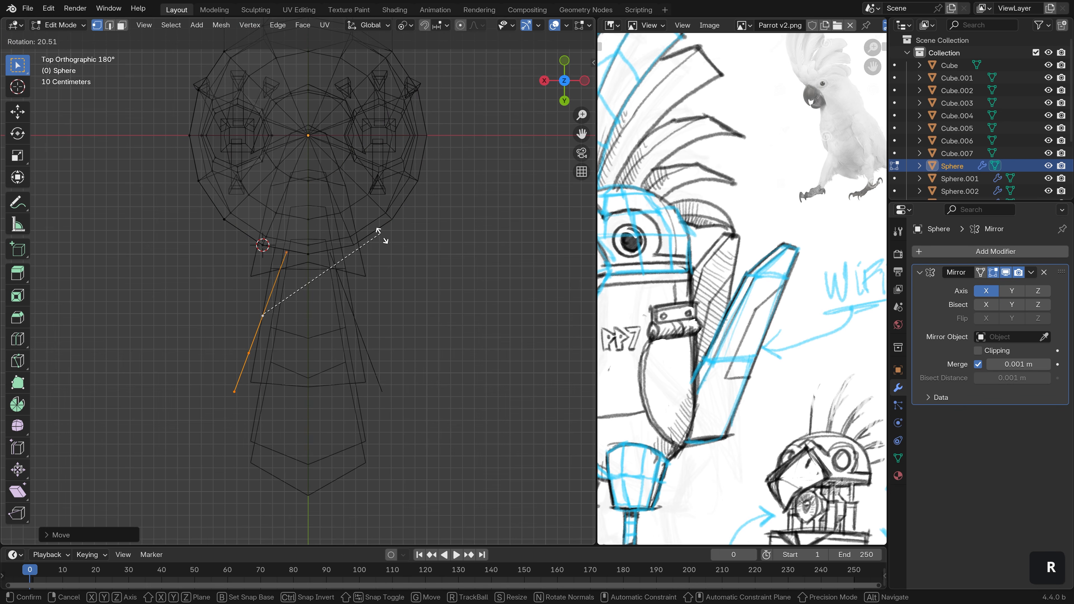
click(380, 228)
key(g)
click(362, 216)
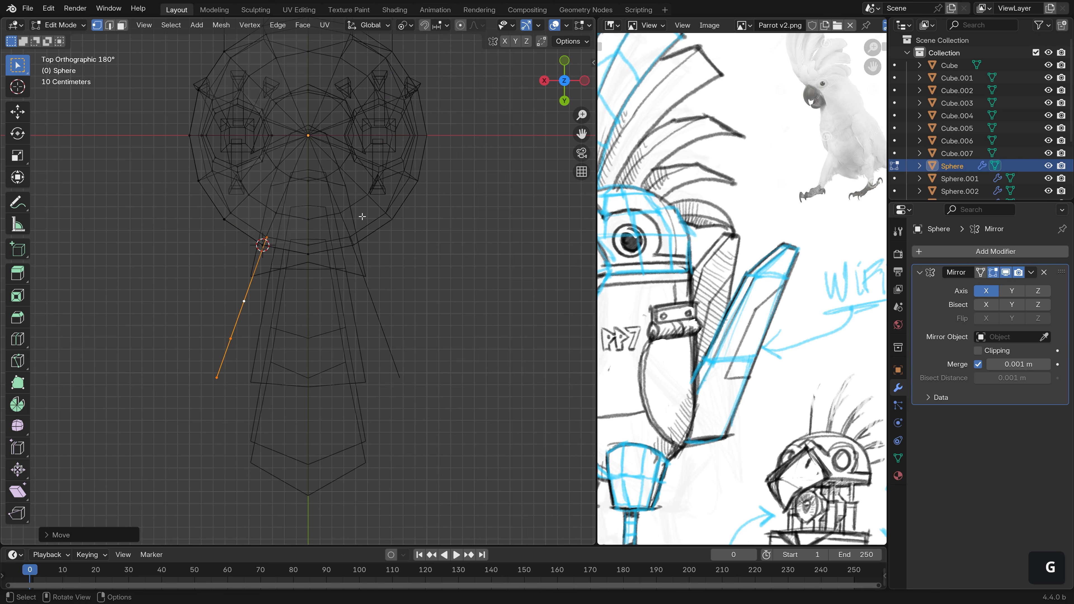
scroll(381, 237, down, 2)
mouse_move(362, 216)
middle_down()
mouse_move(420, 269)
mouse_move(462, 223)
middle_up()
key(z)
click(462, 267)
scroll(462, 267, down, 4)
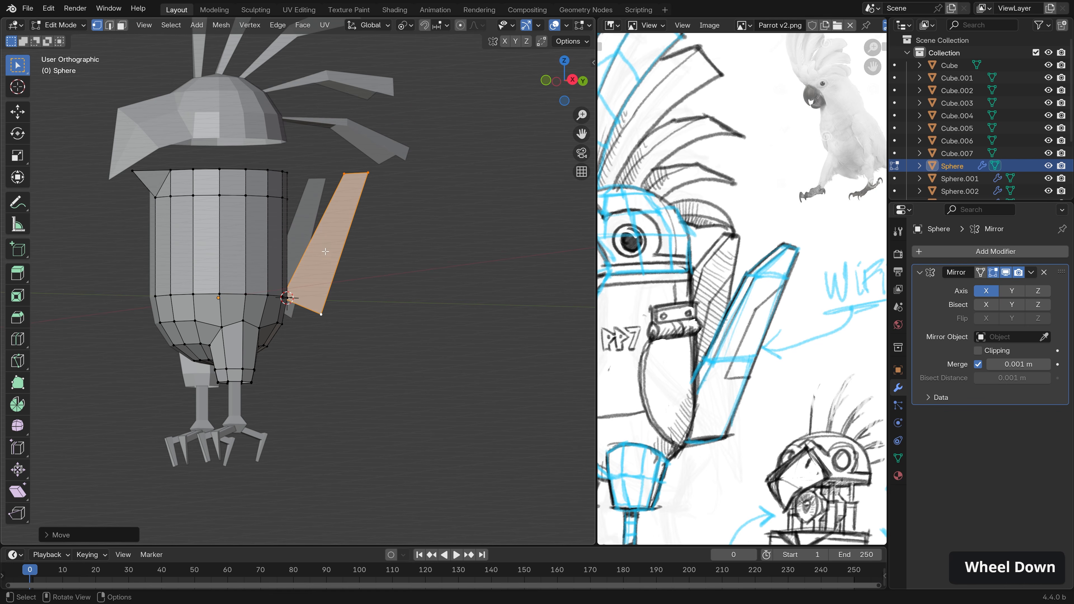
key(Tab)
mouse_move(365, 271)
middle_down()
mouse_move(278, 216)
mouse_move(295, 249)
middle_up()
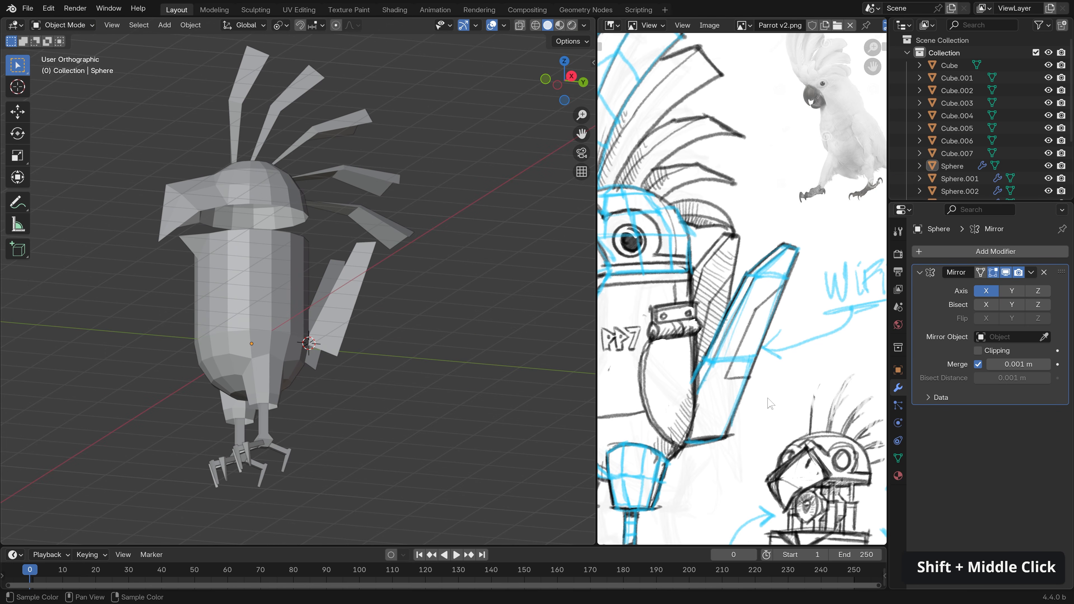
- Select the head together with its crest feathers and raise them along Z to open a gap above the body
shift+middle_drag(770, 402, 770, 316)
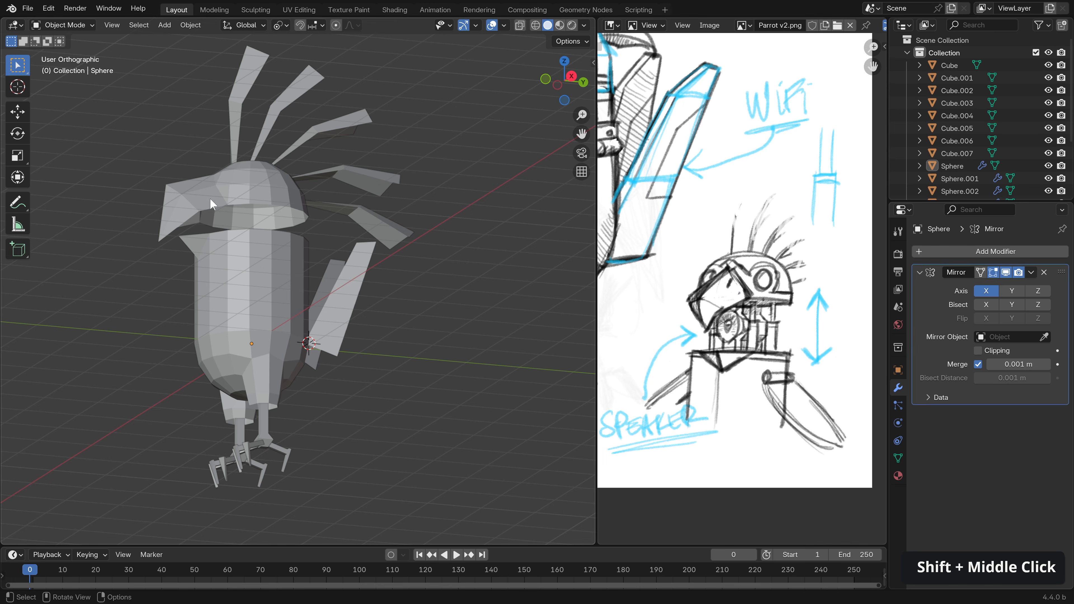
click(261, 194)
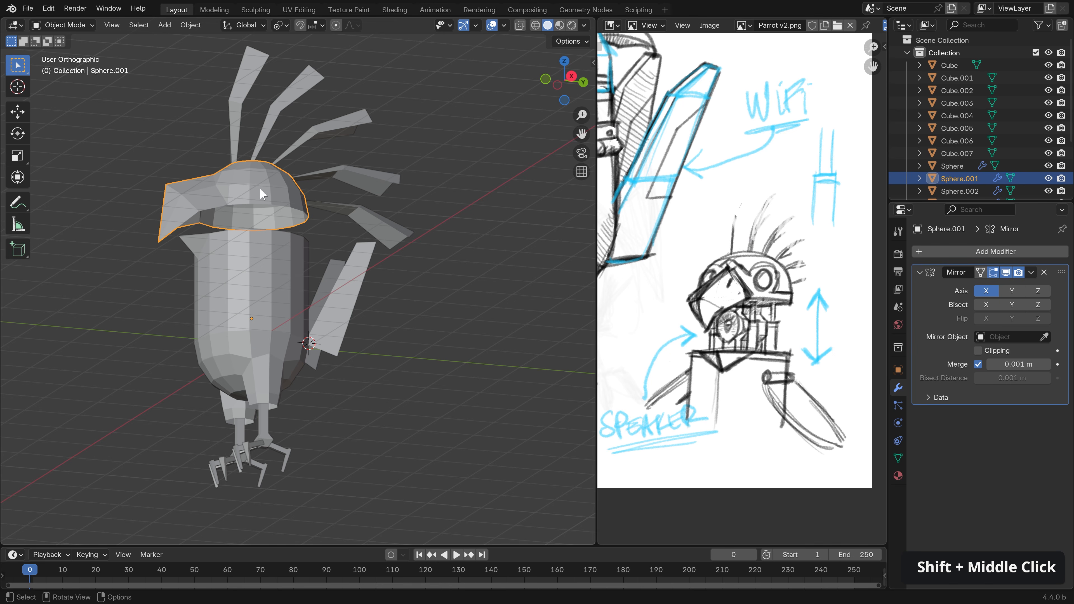
shift+click(297, 188)
key(g)
key(z)
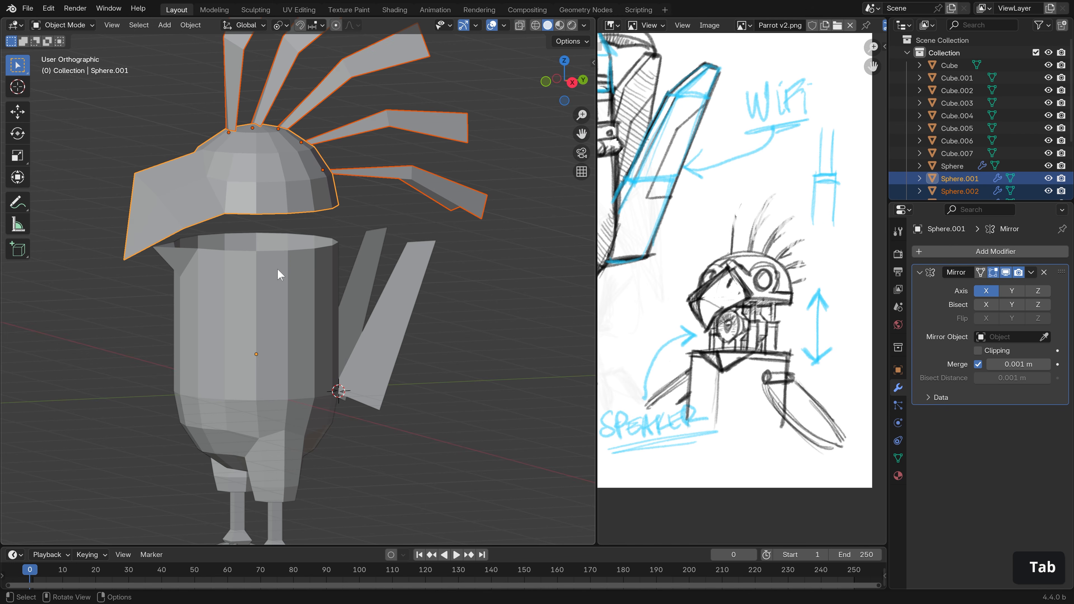
- Duplicate the edge loop below the body's rim and raise the copy along Z to just above the rim
click(276, 272)
key(Tab)
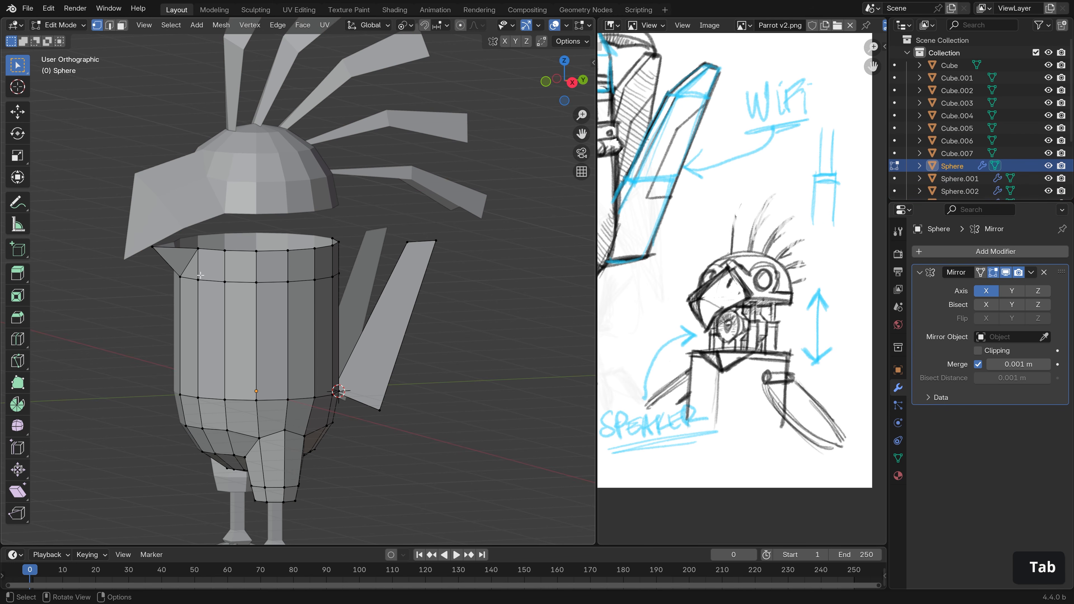
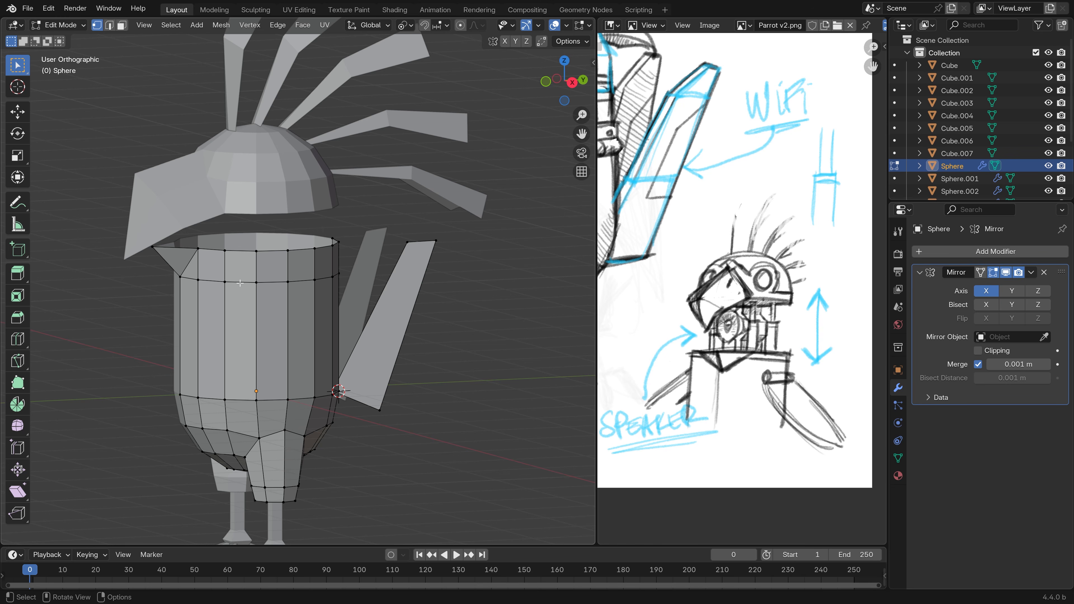
key(2)
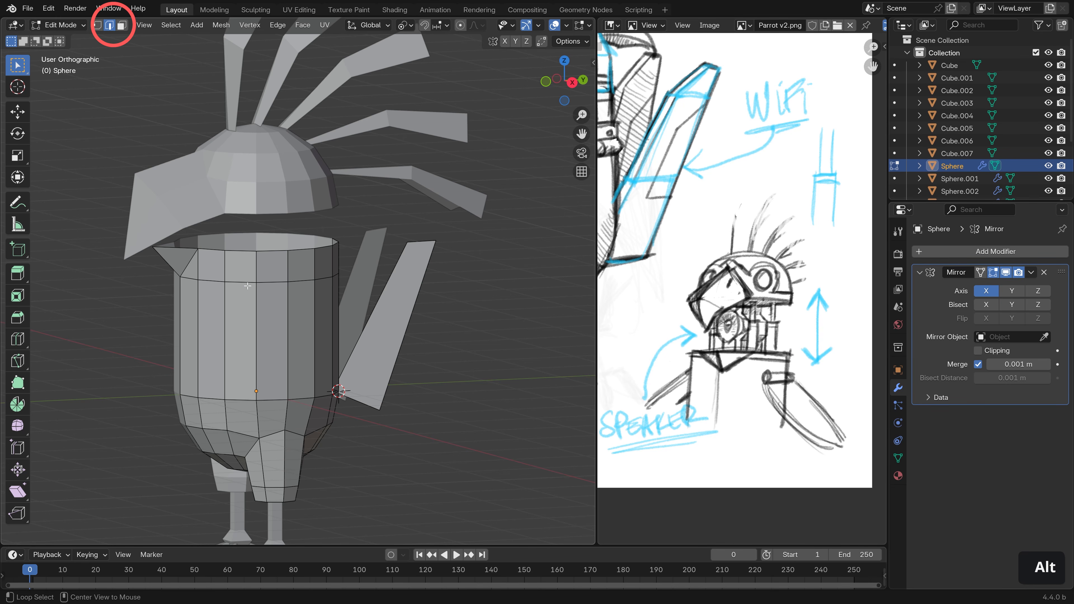
alt+click(318, 282)
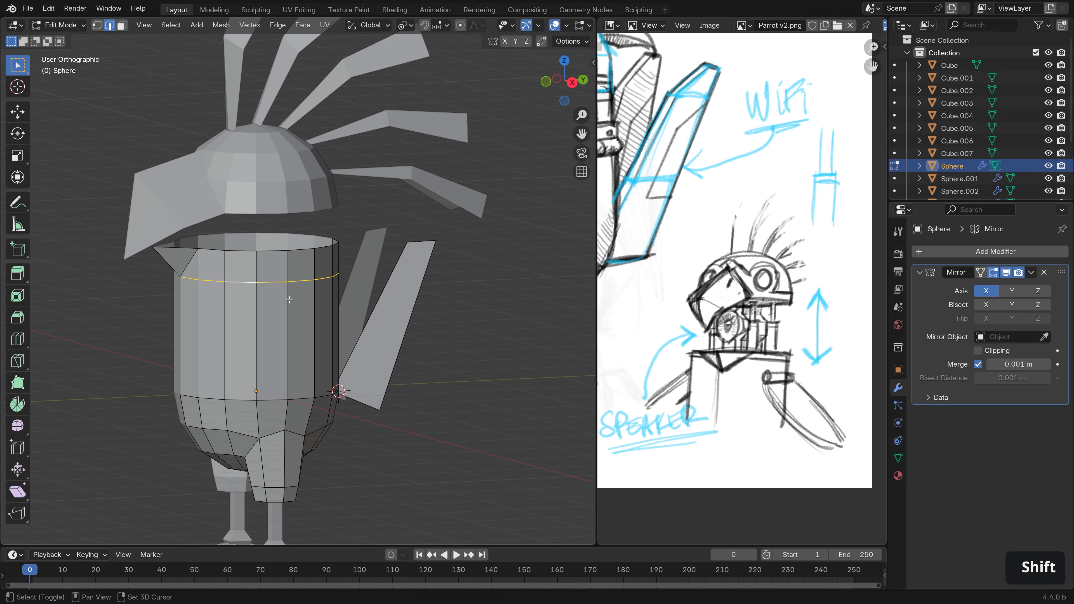
key(shift+d)
key(z)
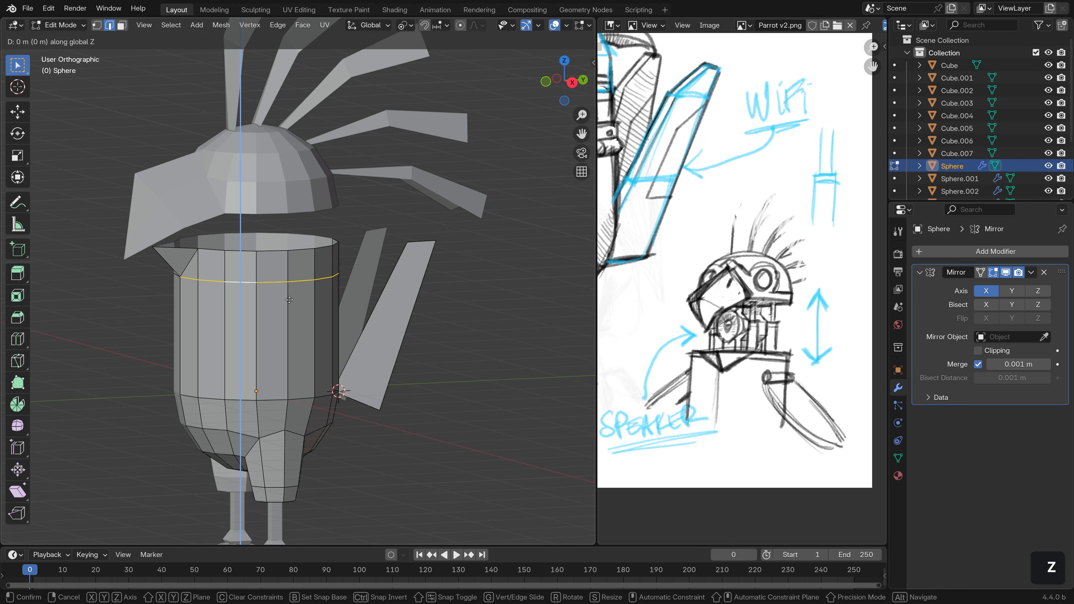
click(295, 259)
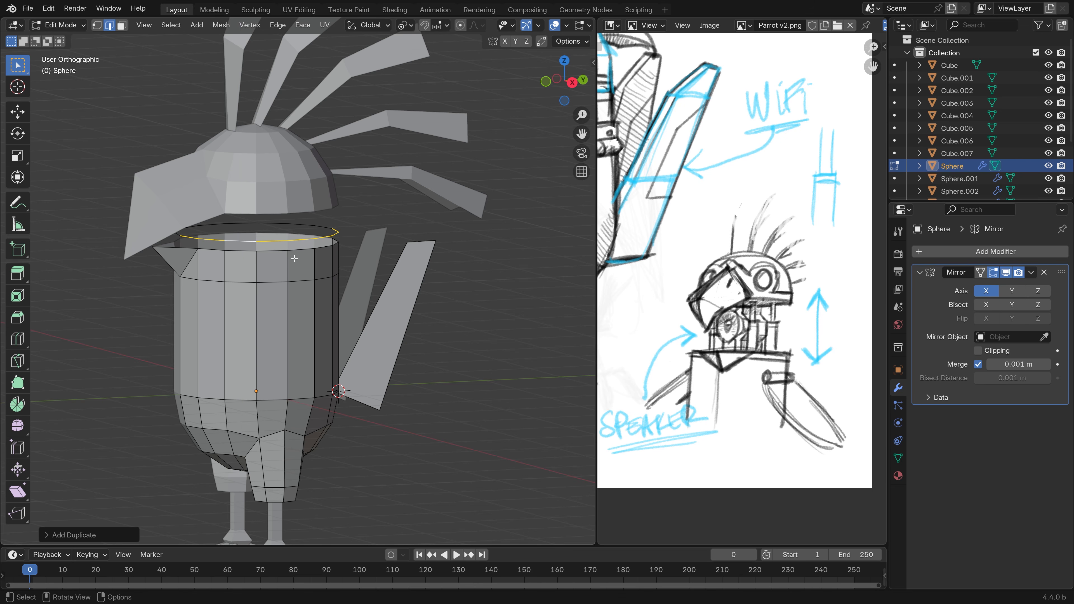
- Extrude the duplicated loop up along Z by about 0.9 m to form a neck band
key(ctrl+z)
key(e)
key(z)
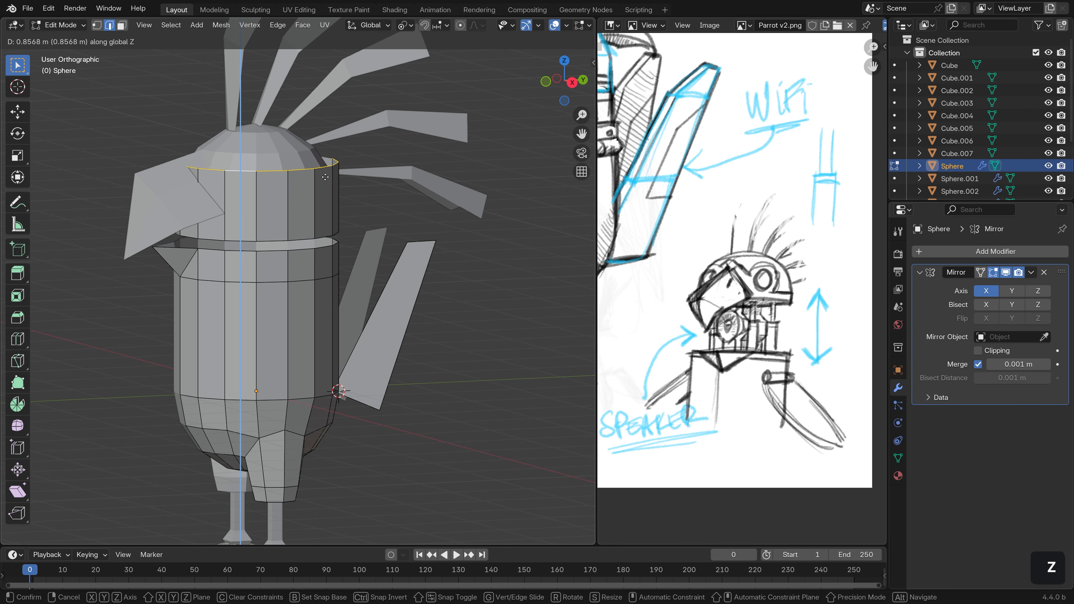
click(319, 190)
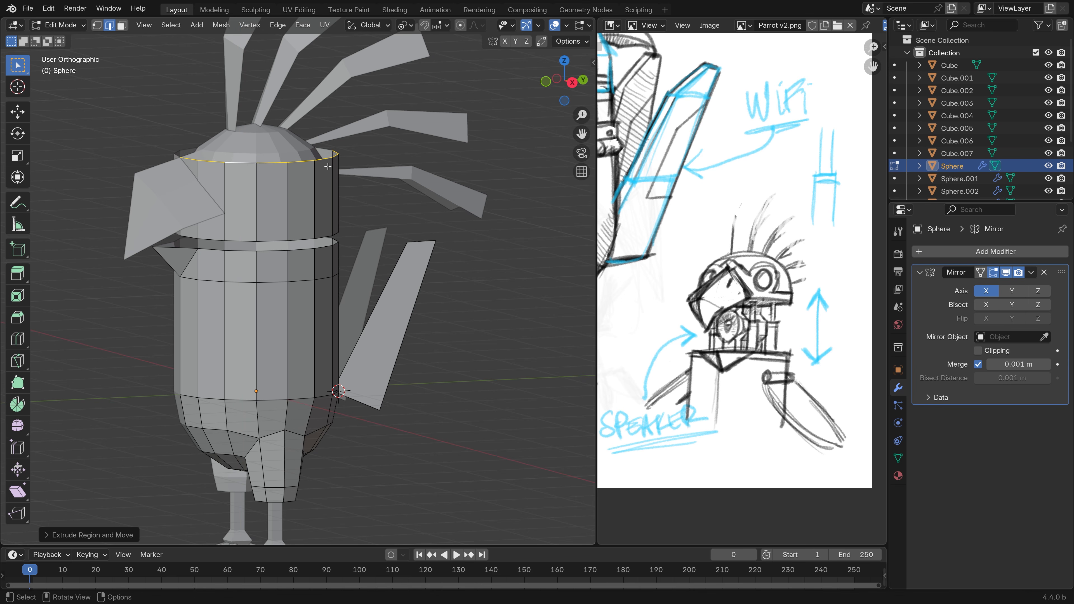
- Select all faces of the neck band and separate them from the body into their own object
key(3)
click(318, 194)
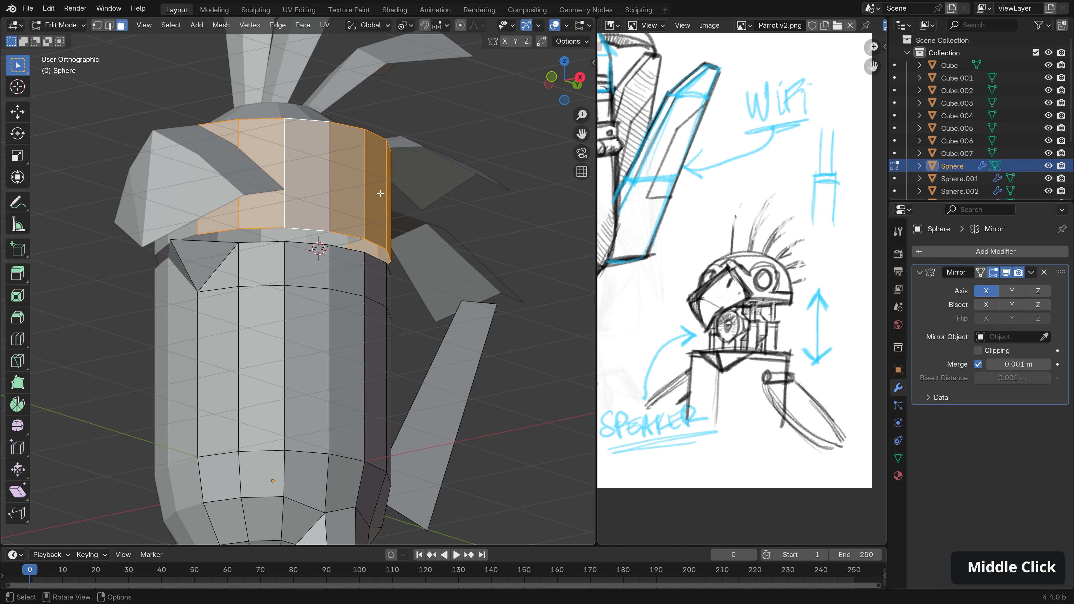
middle_drag(379, 192, 330, 199)
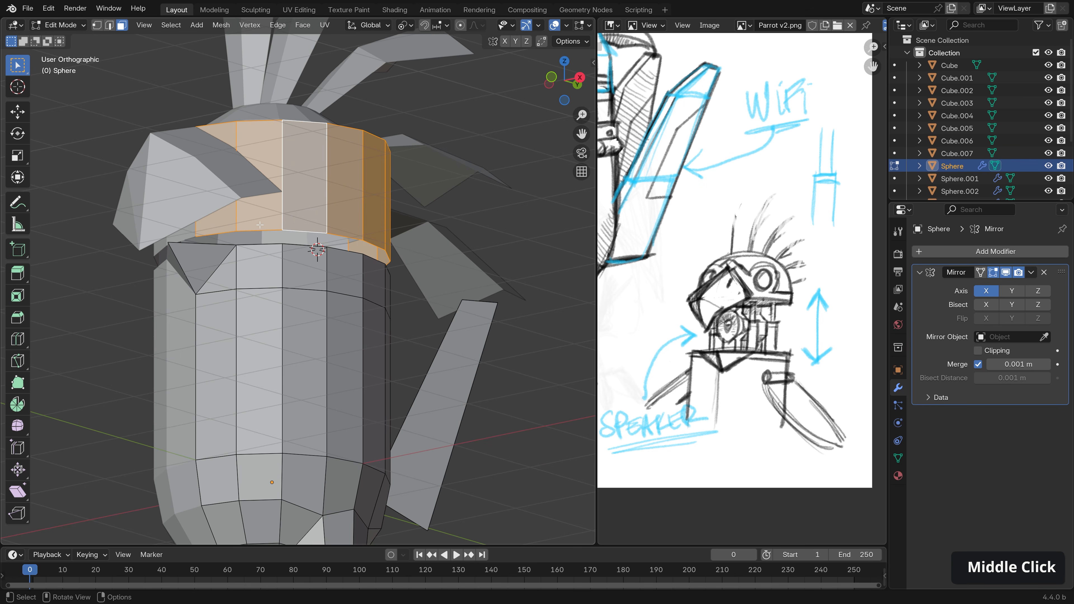
key(p)
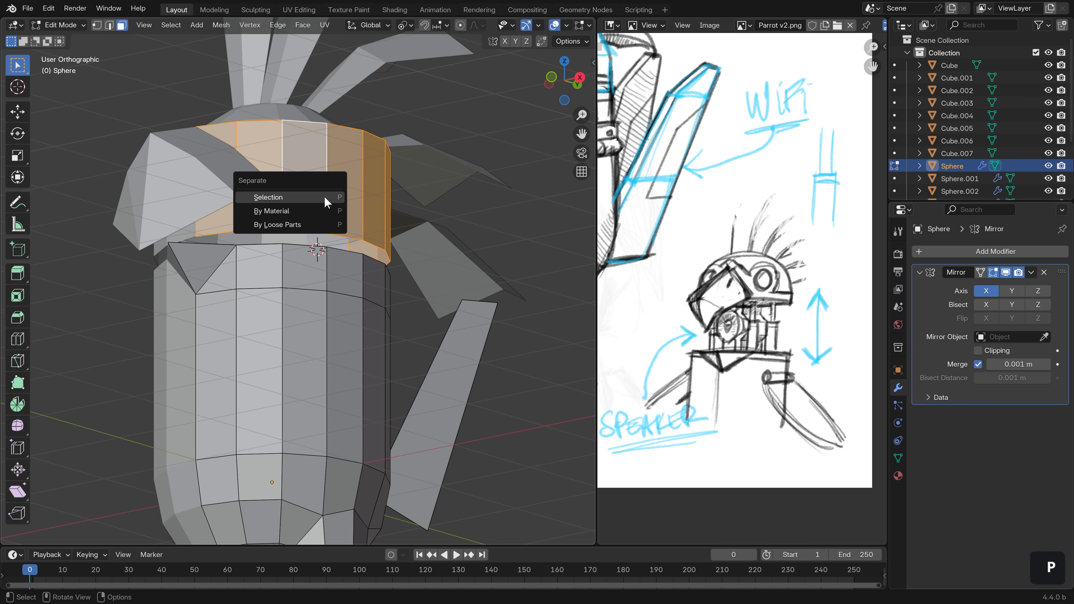
click(324, 197)
key(Tab)
click(356, 228)
- Scale the neck band down uniformly to about 0.8 so it fits inside the gap between head and body
middle_drag(407, 206, 432, 228)
key(s)
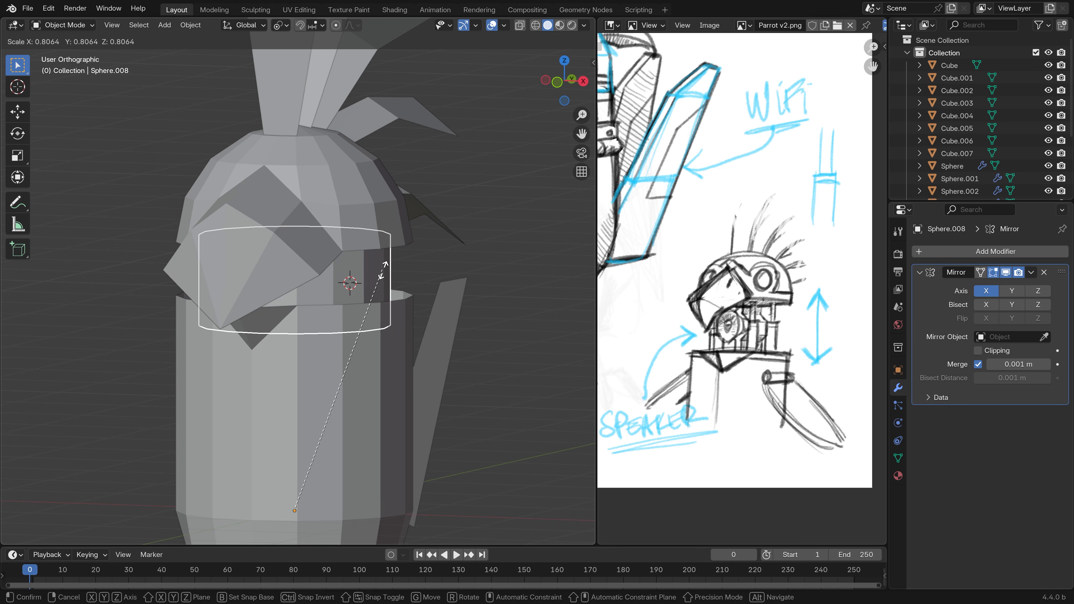
click(399, 276)
middle_drag(399, 276, 317, 290)
- Stretch the whole neck band mesh along Z so its ends reach inside the head and the body
key(Tab)
key(a)
key(z)
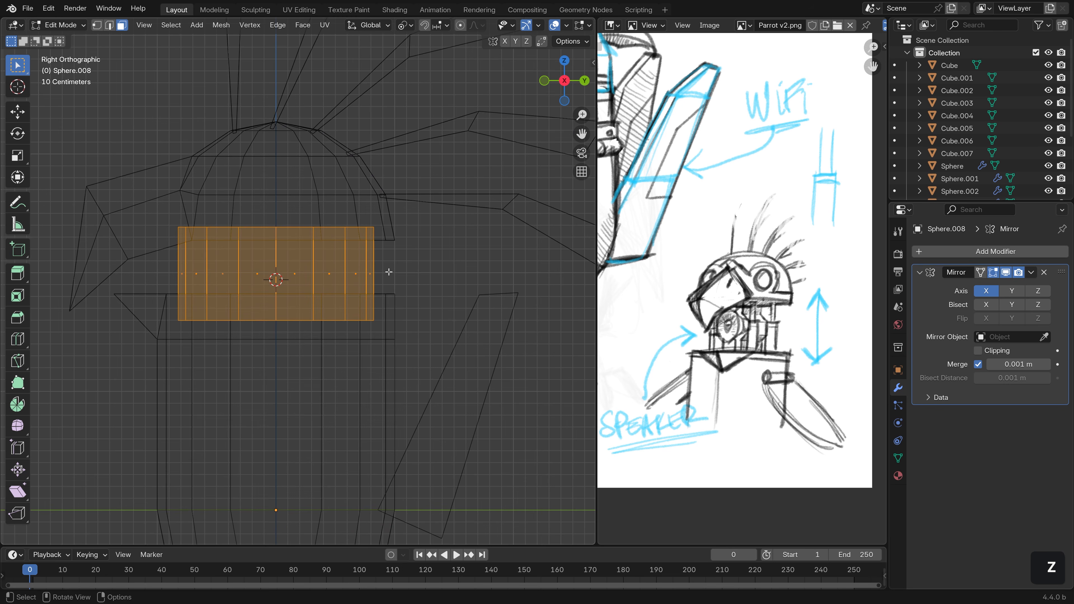
key(s)
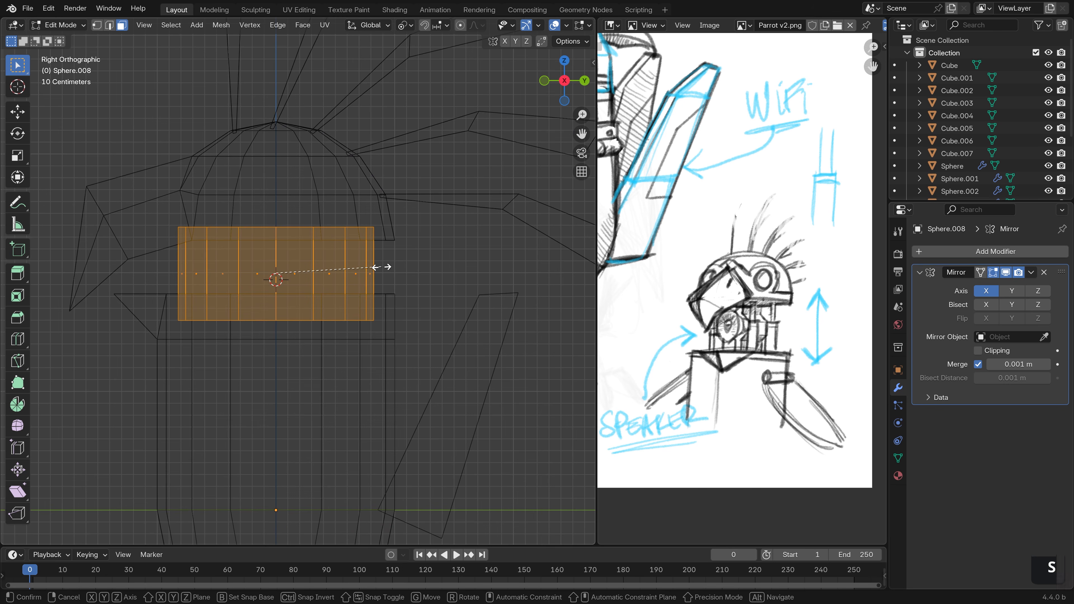
key(z)
click(410, 269)
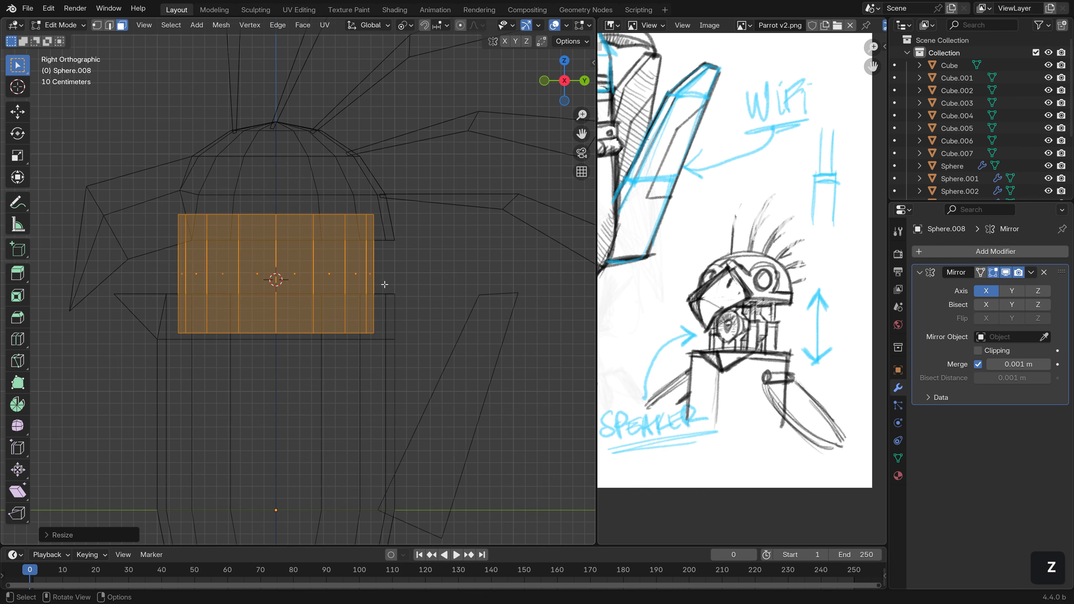
middle_drag(227, 297, 318, 346)
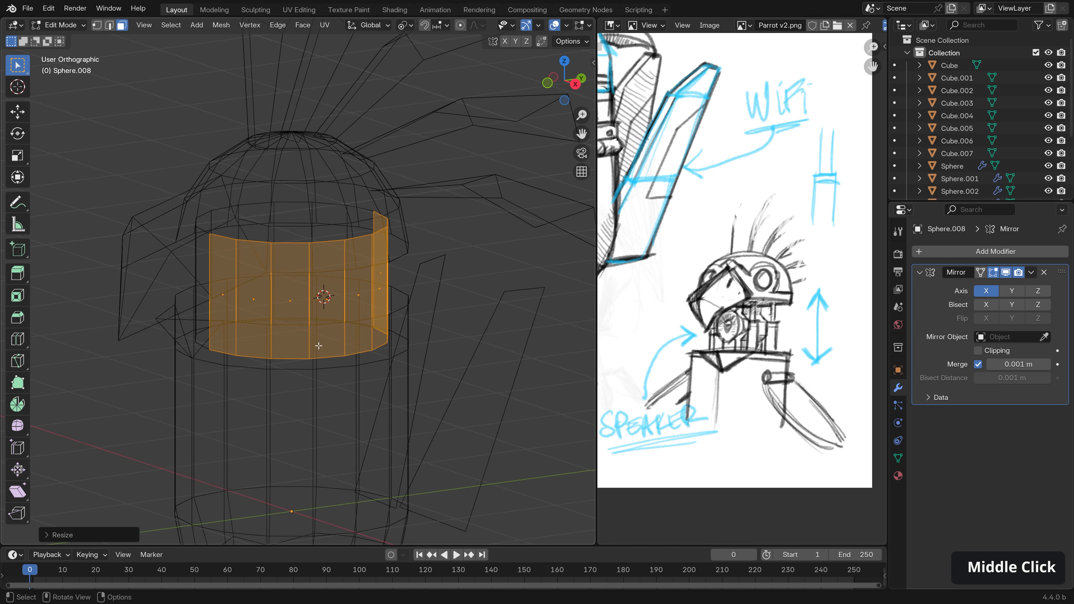
key(Tab)
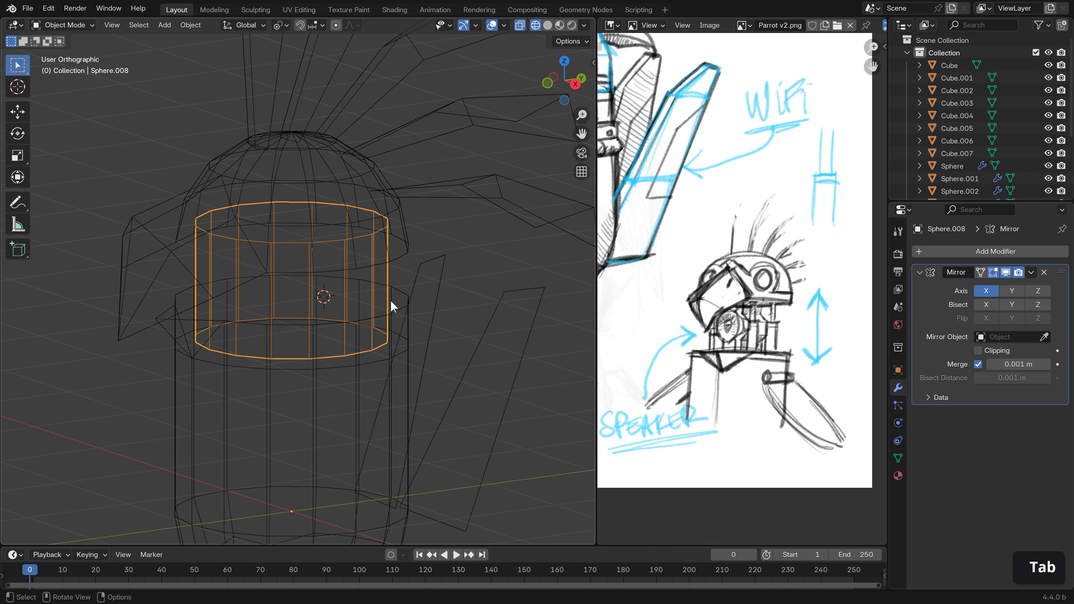
key(z)
click(393, 305)
- Add one horizontal loop cut to the body's tall middle section and slide it up by a factor of about -0.65, near the upper loop
shift+middle_drag(364, 383, 361, 355)
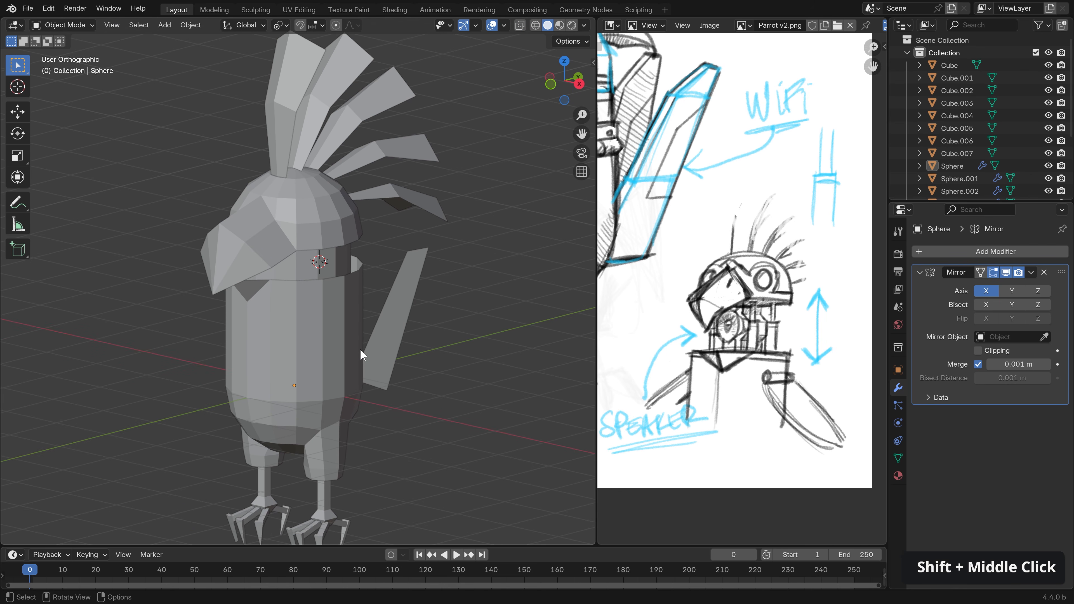
shift+middle_drag(649, 267, 785, 378)
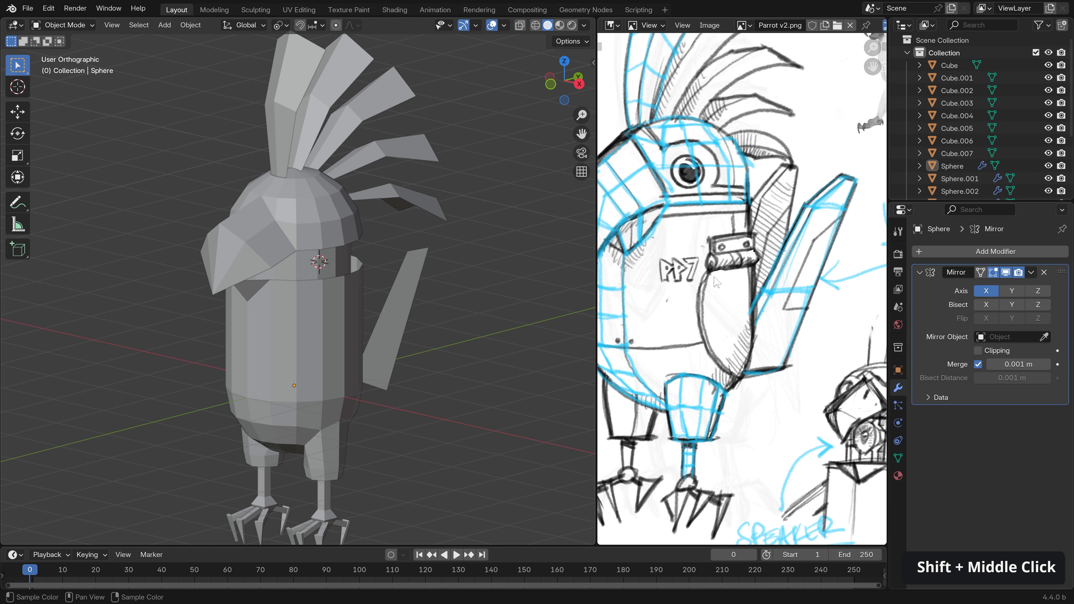
shift+middle_drag(386, 366, 374, 316)
click(243, 324)
scroll(255, 330, up, 2)
key(Tab)
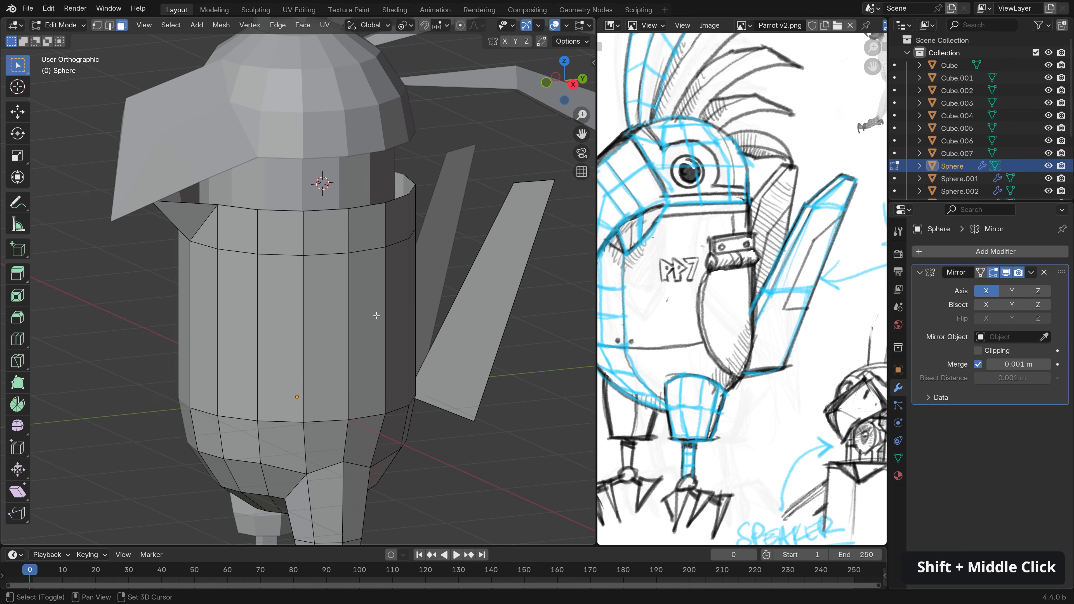
key(ctrl+r)
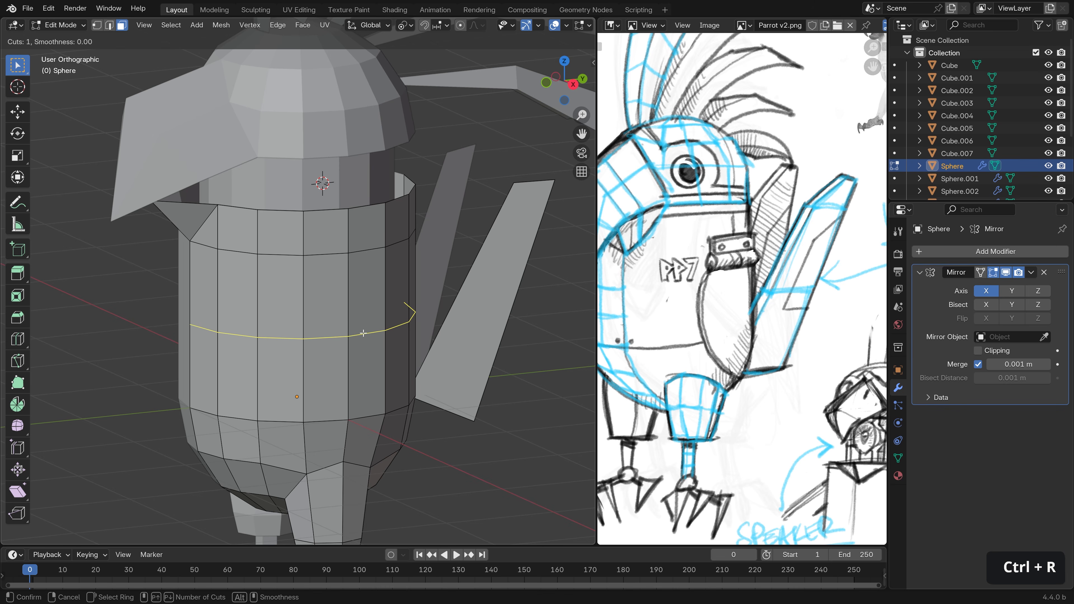
click(355, 344)
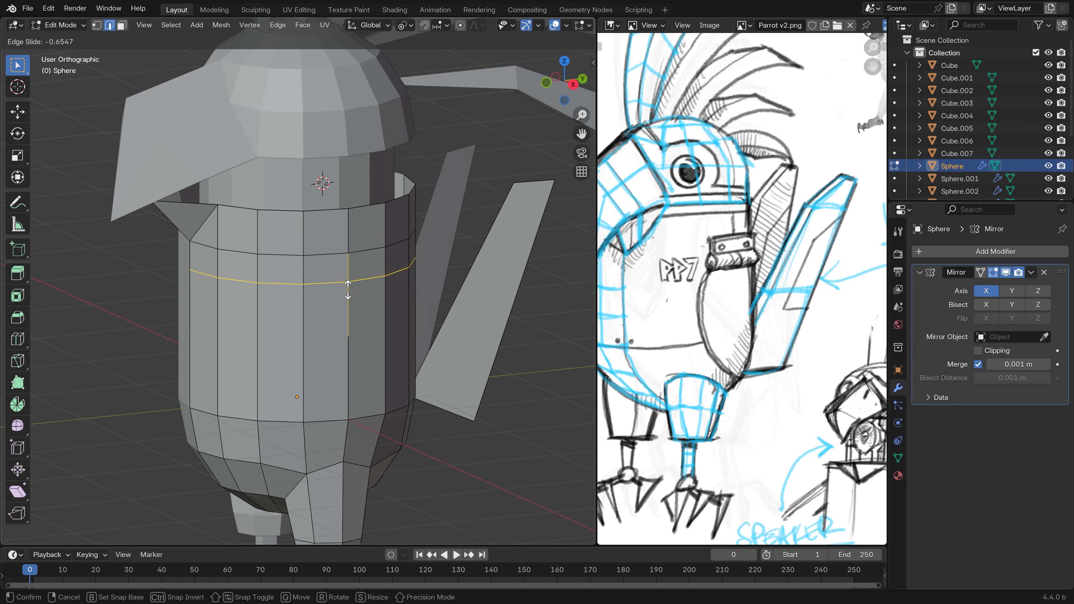
click(349, 290)
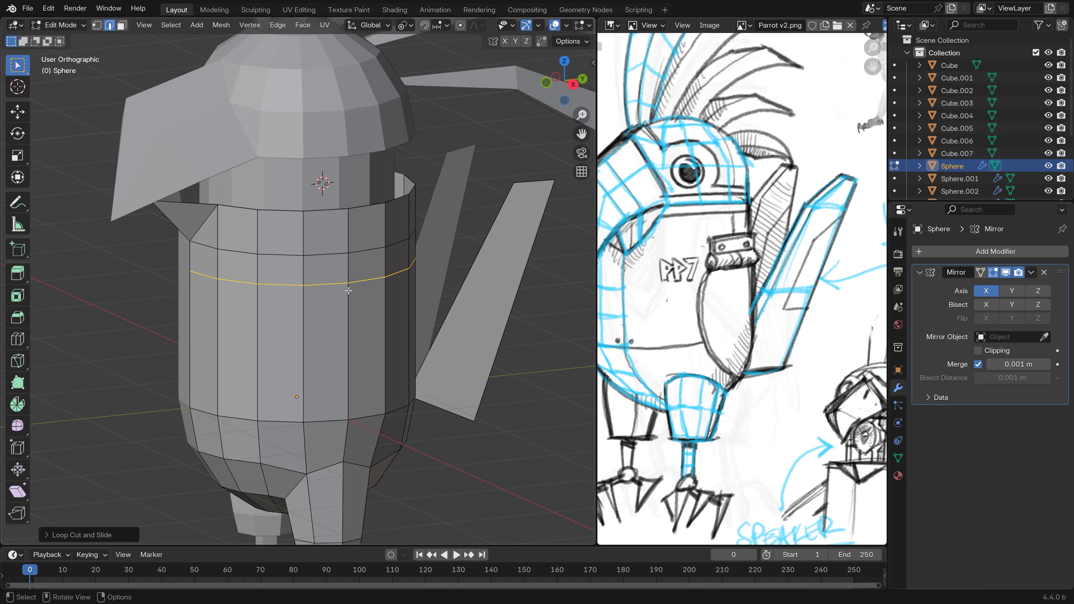
- Extrude two neighbouring edges of the new loop on the body's side outward along X by a little over 1 m
key(2)
click(328, 286)
shift+click(365, 281)
middle_drag(318, 305, 396, 297)
key(e)
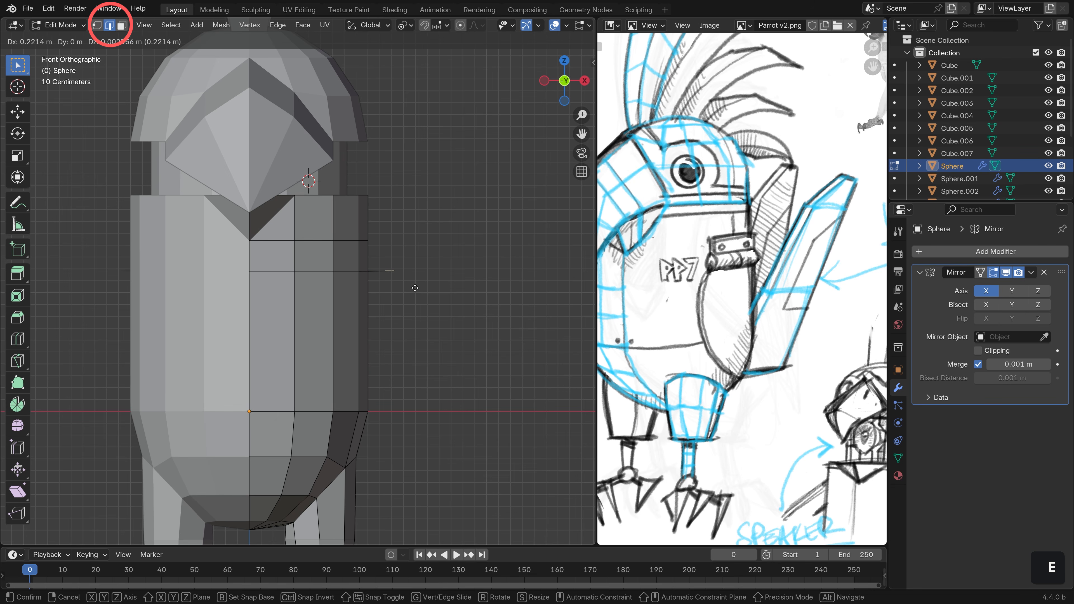
key(x)
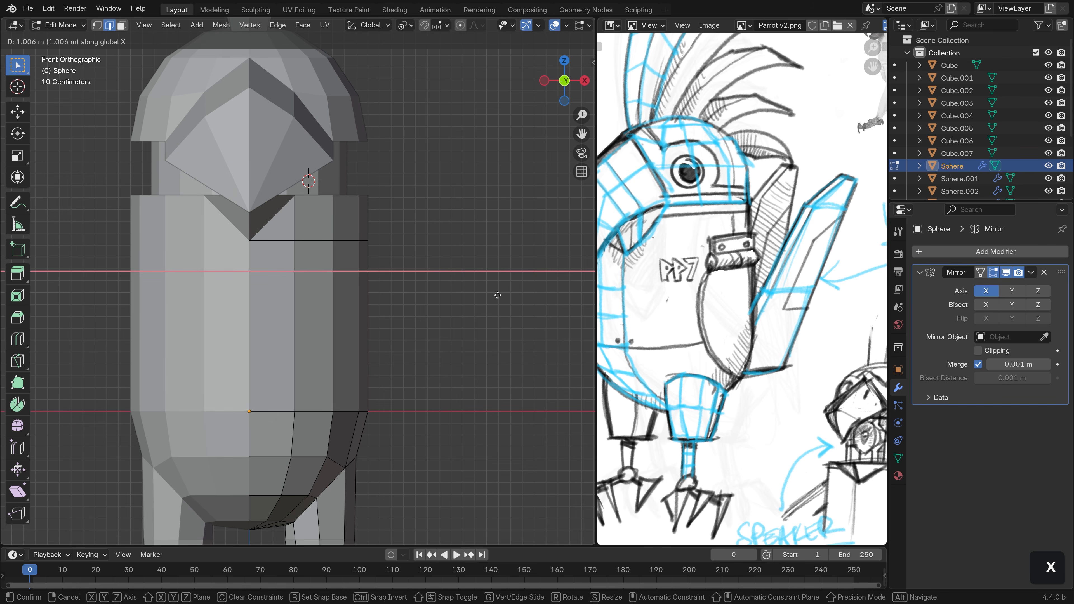
click(512, 298)
middle_drag(486, 303, 404, 360)
scroll(404, 361, down, 1)
- Add a loop cut across the extruded wing, slide it slightly toward the body, and widen it along Y
key(ctrl+r)
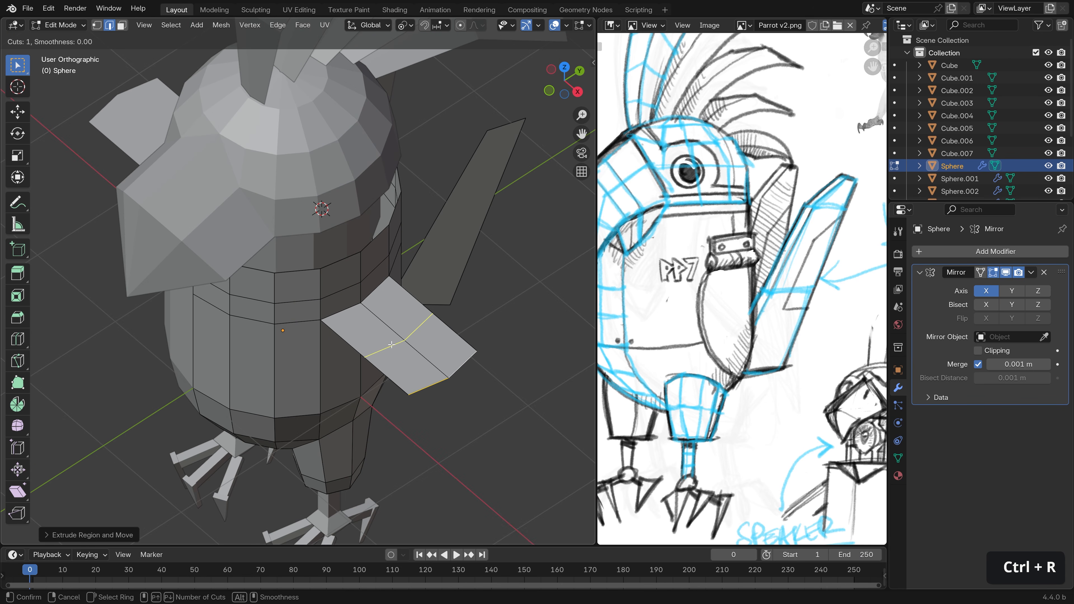
click(396, 345)
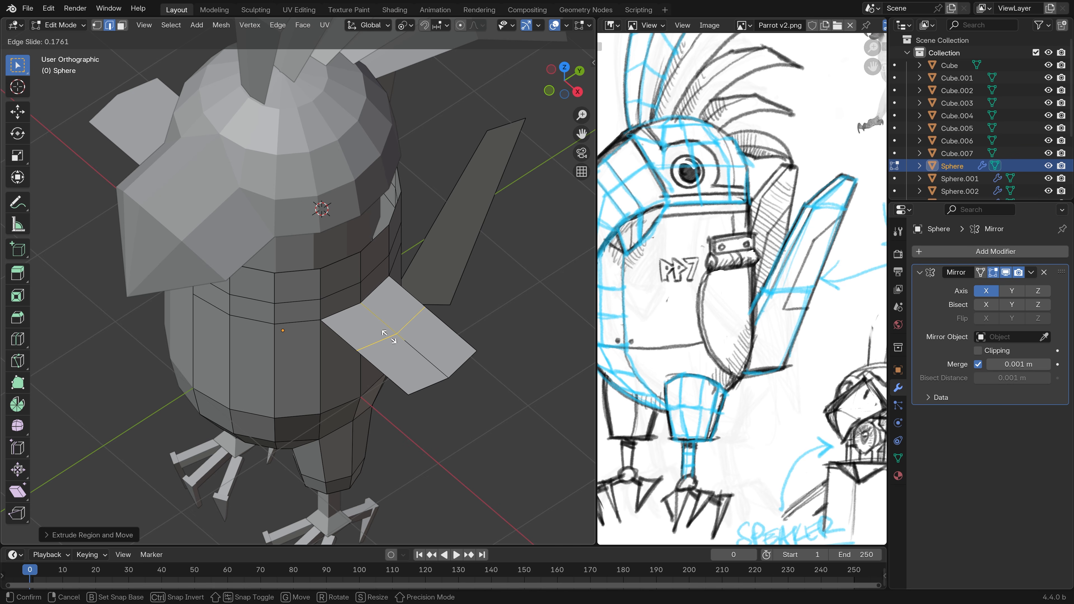
click(389, 337)
key(s)
key(y)
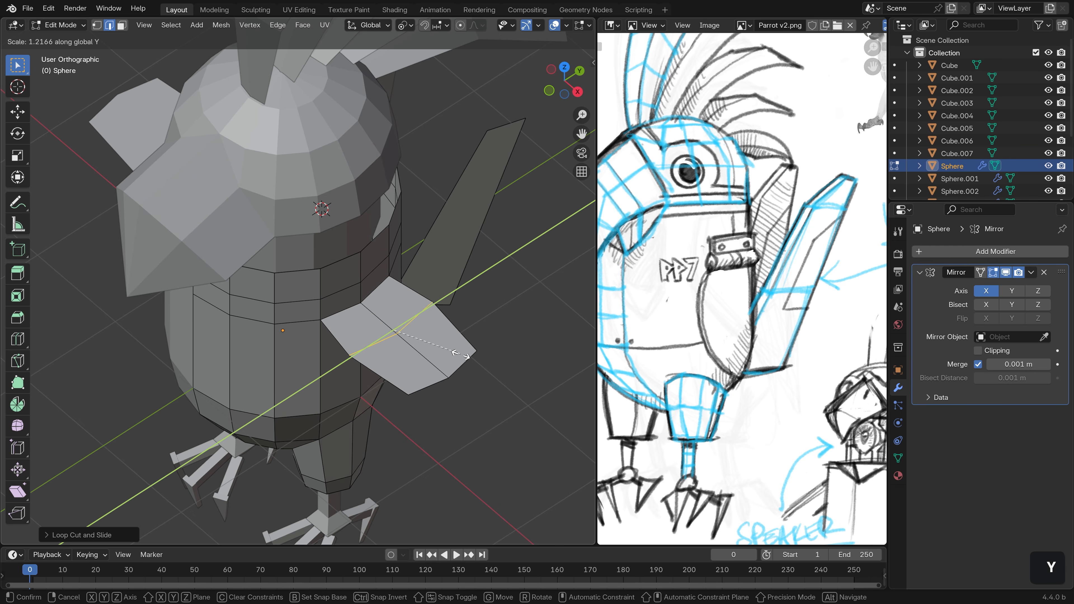
click(474, 368)
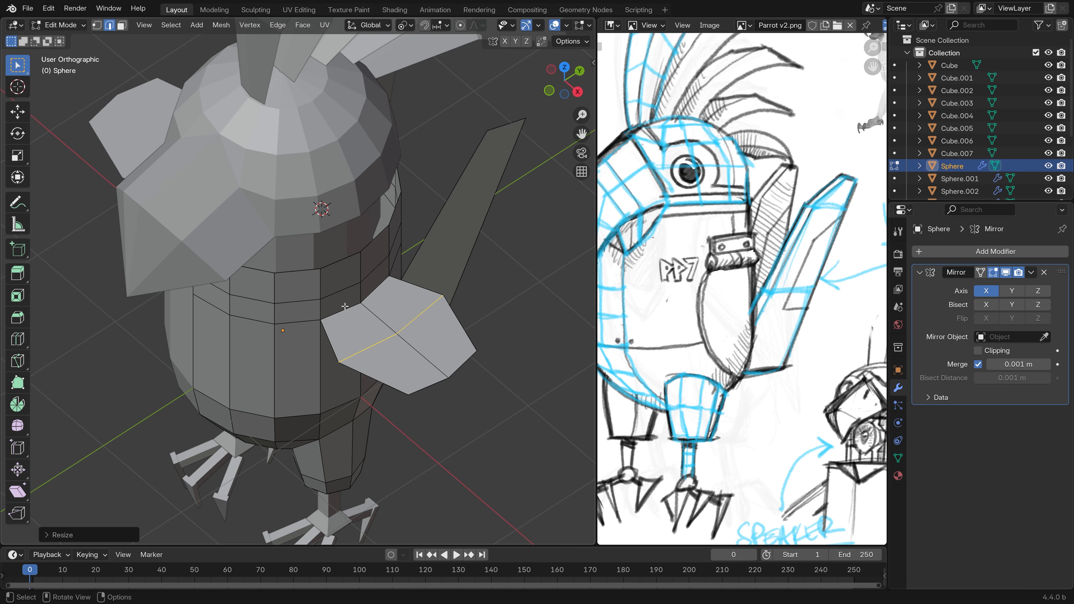
- Separate the four wing faces from the body by selection and open the resulting wing object for mesh editing
key(3)
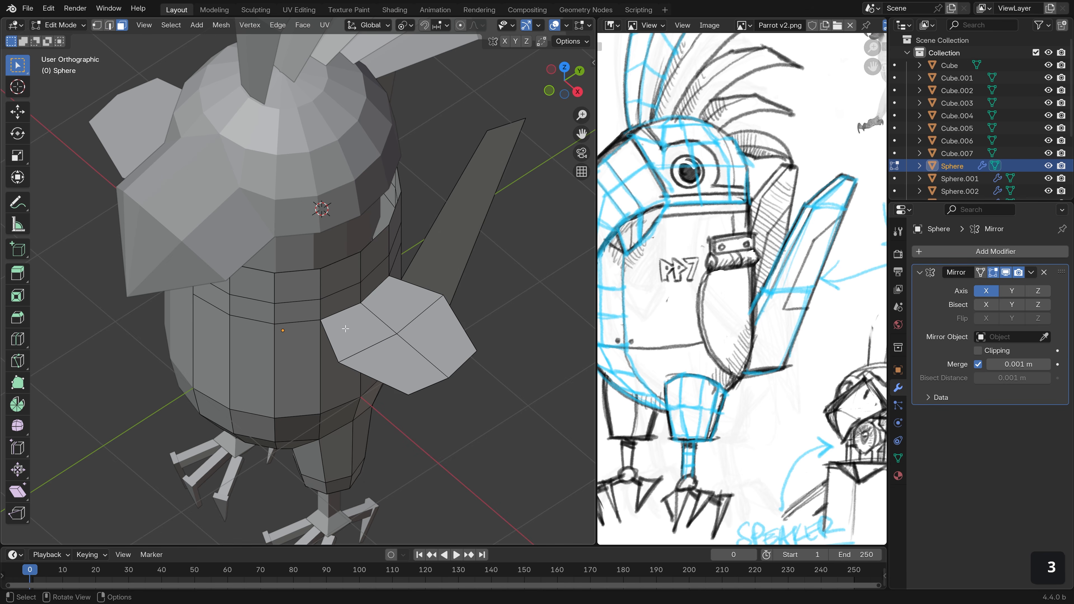
click(372, 326)
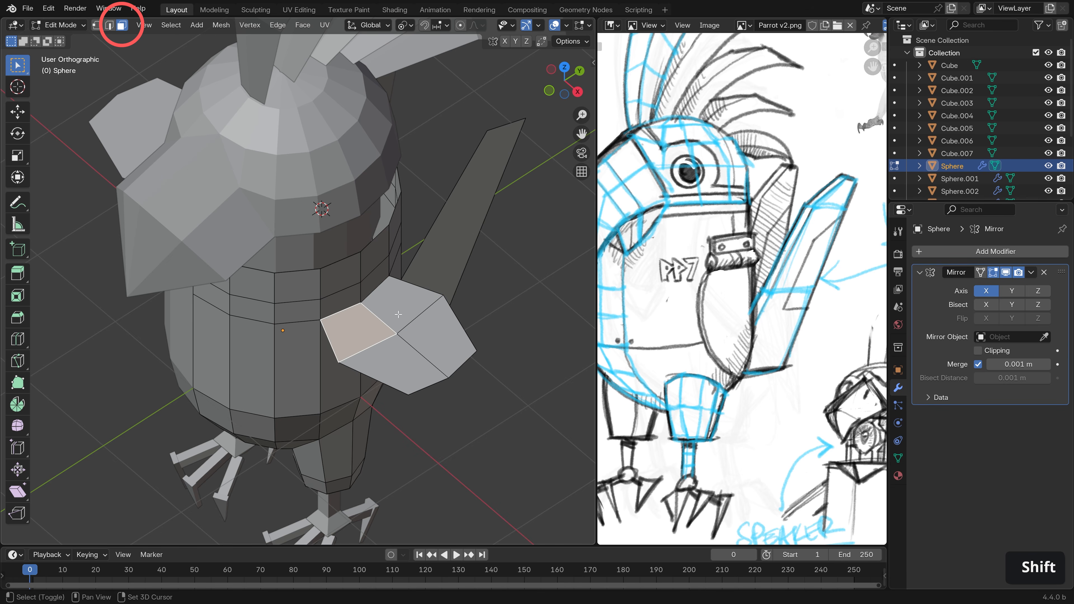
shift+click(402, 302)
shift+click(451, 338)
shift+click(405, 375)
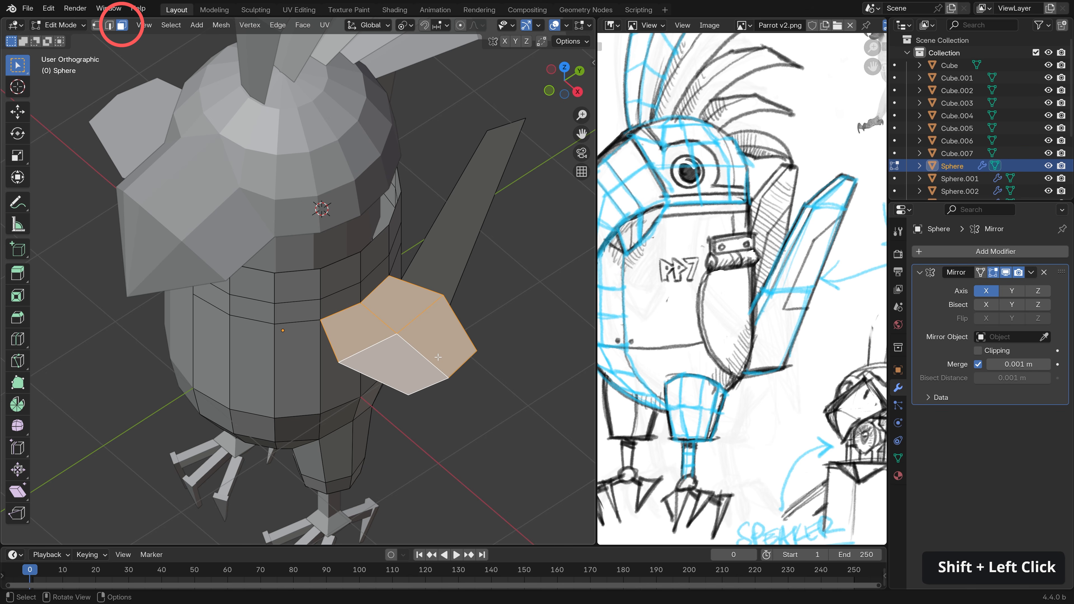
key(p)
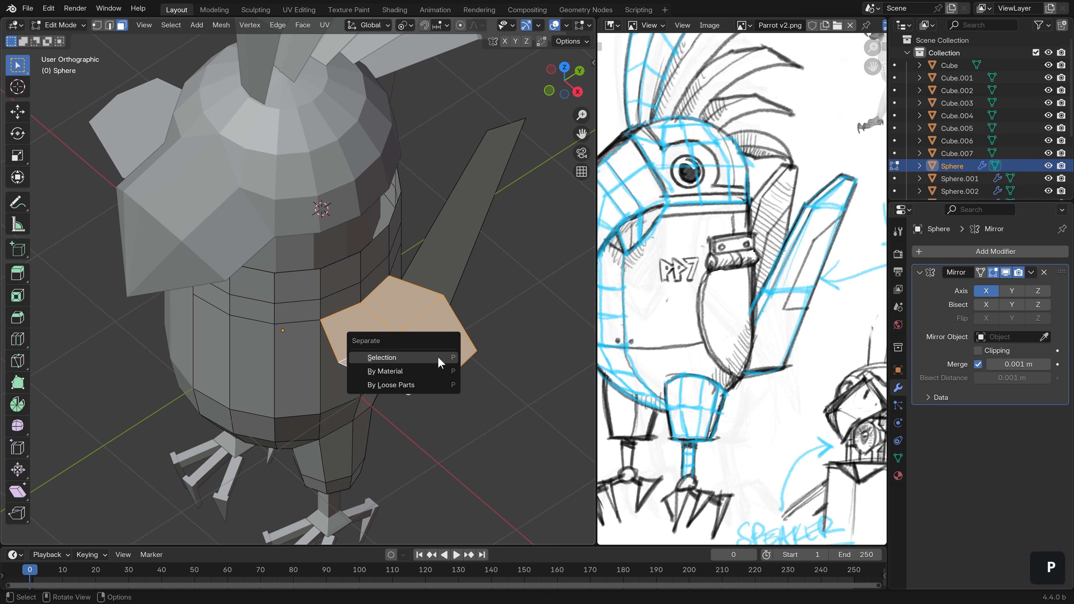
click(439, 358)
key(Tab)
key(Tab)
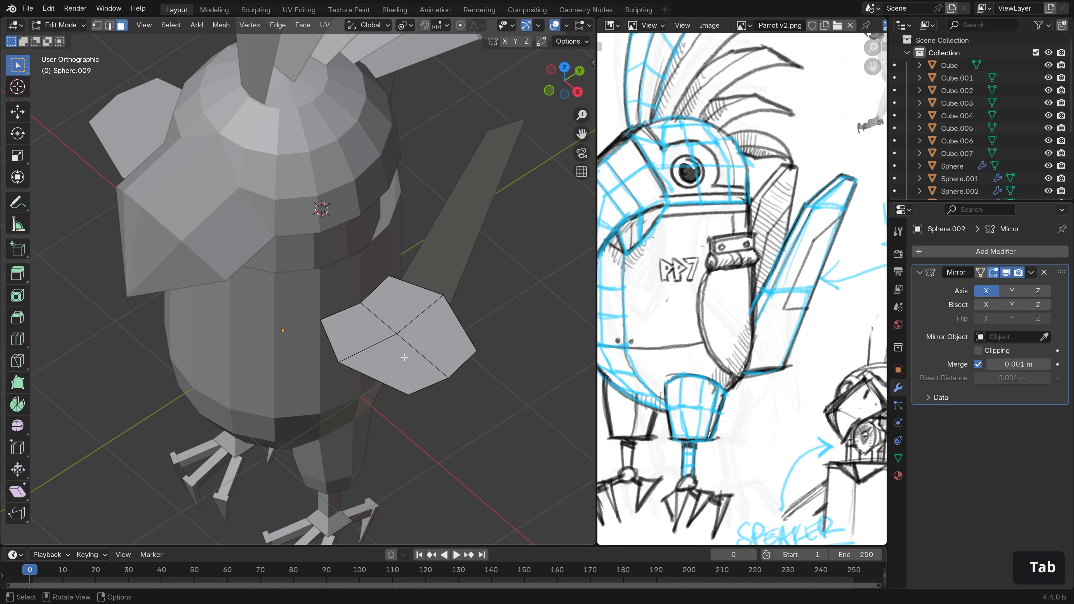
- Merge the three vertices at the wing's outer end into a single point at the last selected, middle vertex
middle_drag(401, 359, 428, 321)
click(428, 320)
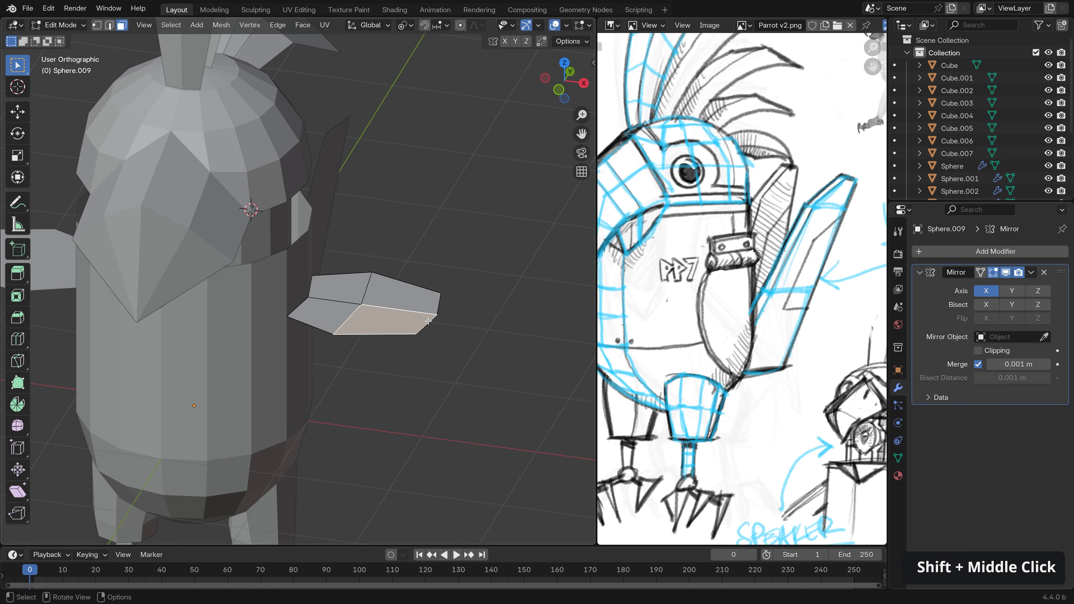
key(1)
click(441, 293)
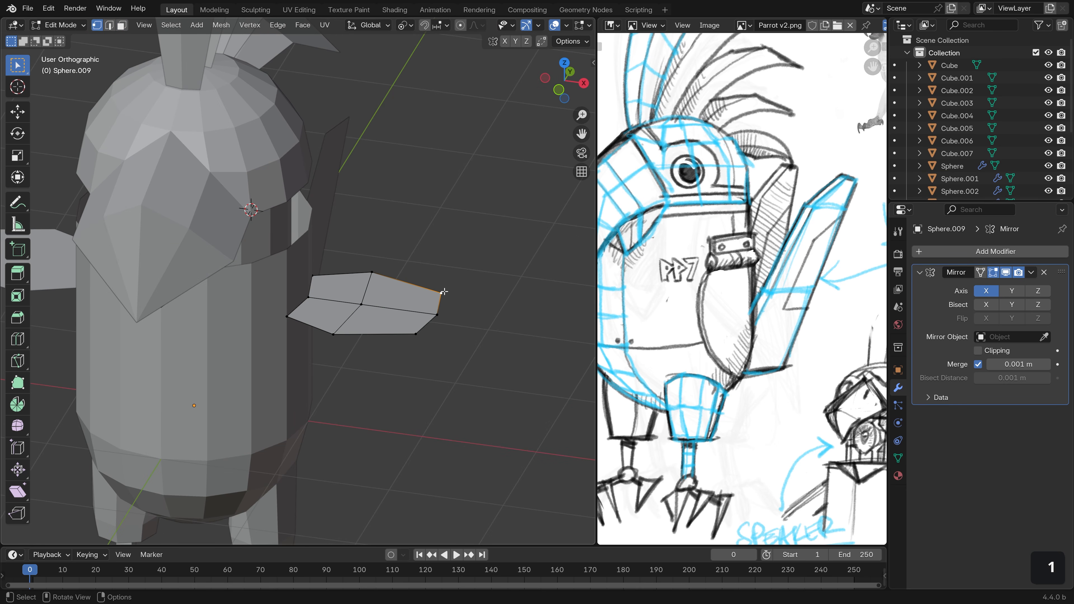
shift+click(416, 334)
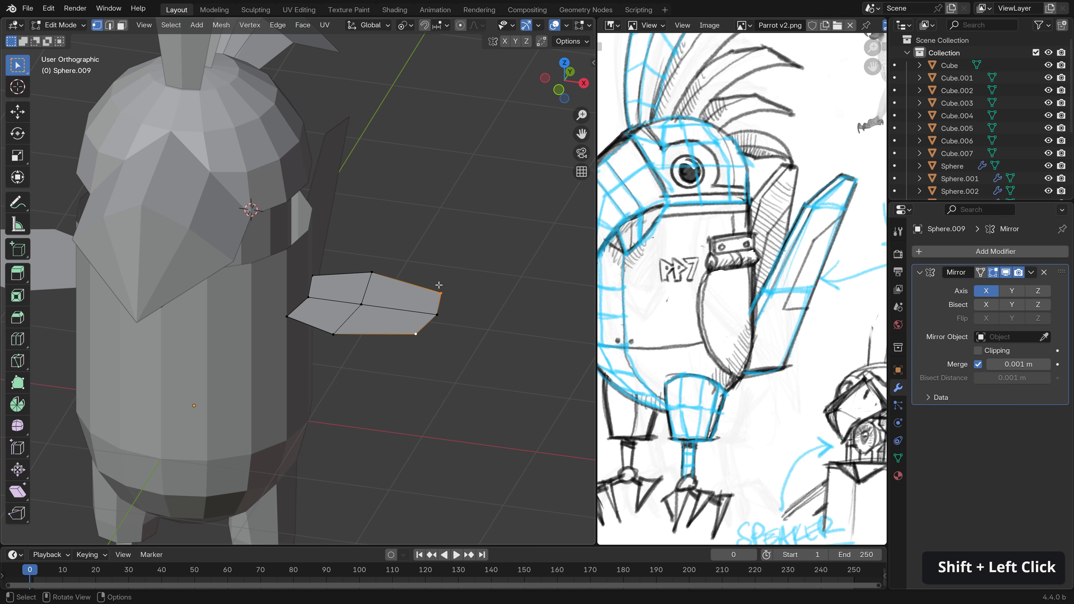
shift+click(439, 314)
key(m)
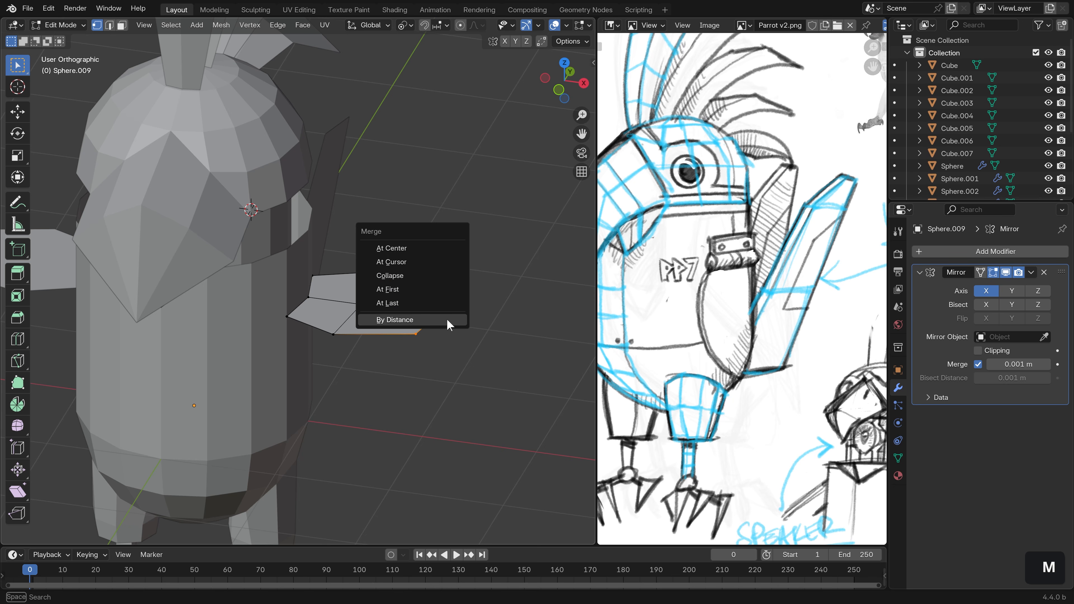
click(414, 303)
- Straighten the wing's middle edge loop by scaling it to 0 along X
key(2)
alt+click(442, 301)
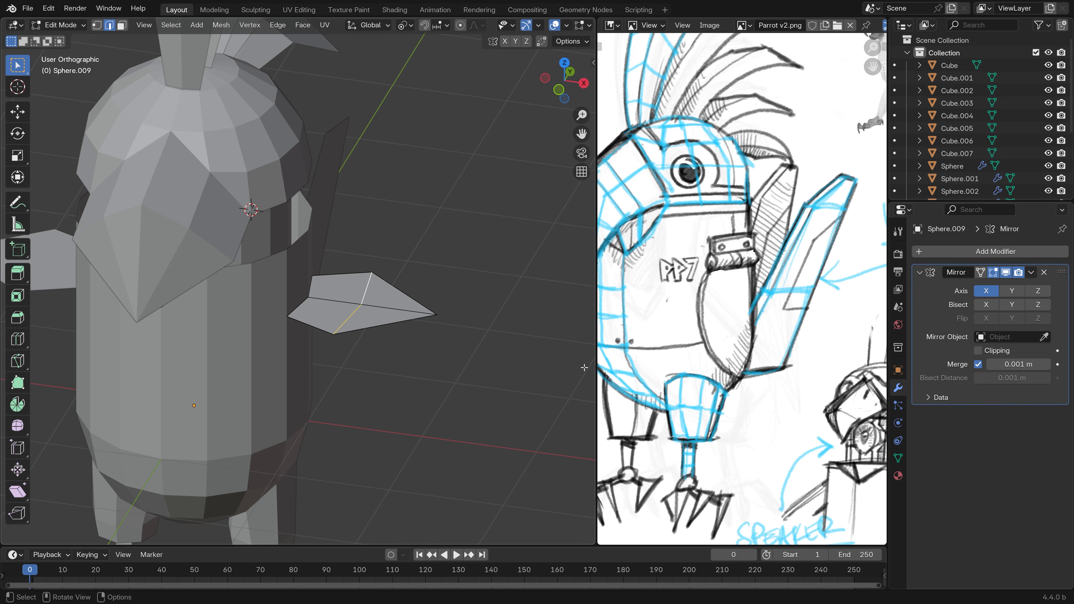
key(s)
key(x)
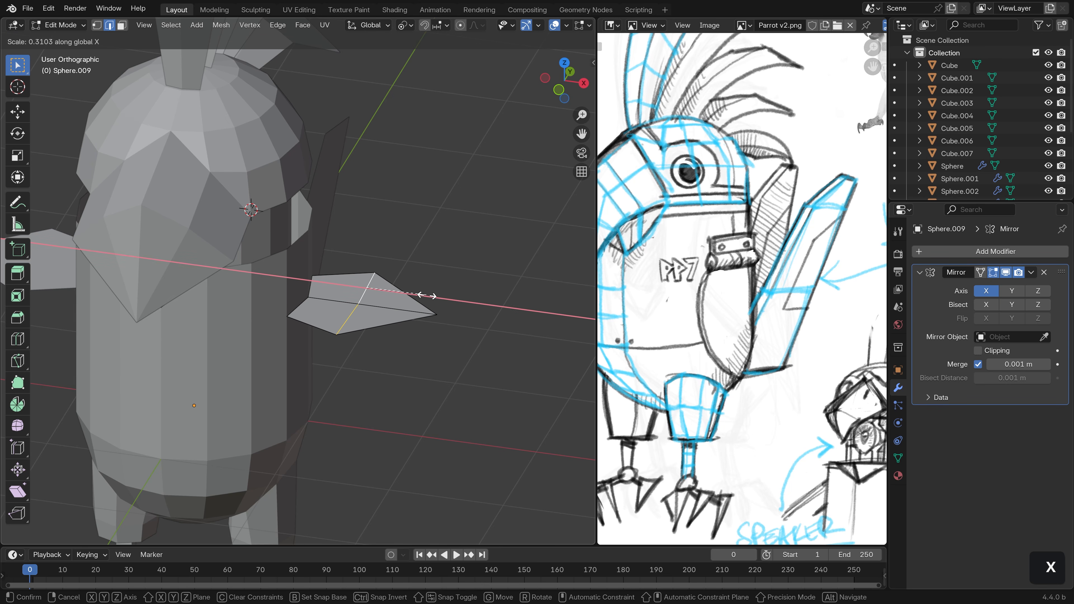
key(0)
key(Return)
- Bevel the middle edge loop with one segment and an offset of about 0.195 m, and shift the result along X
key(ctrl+b)
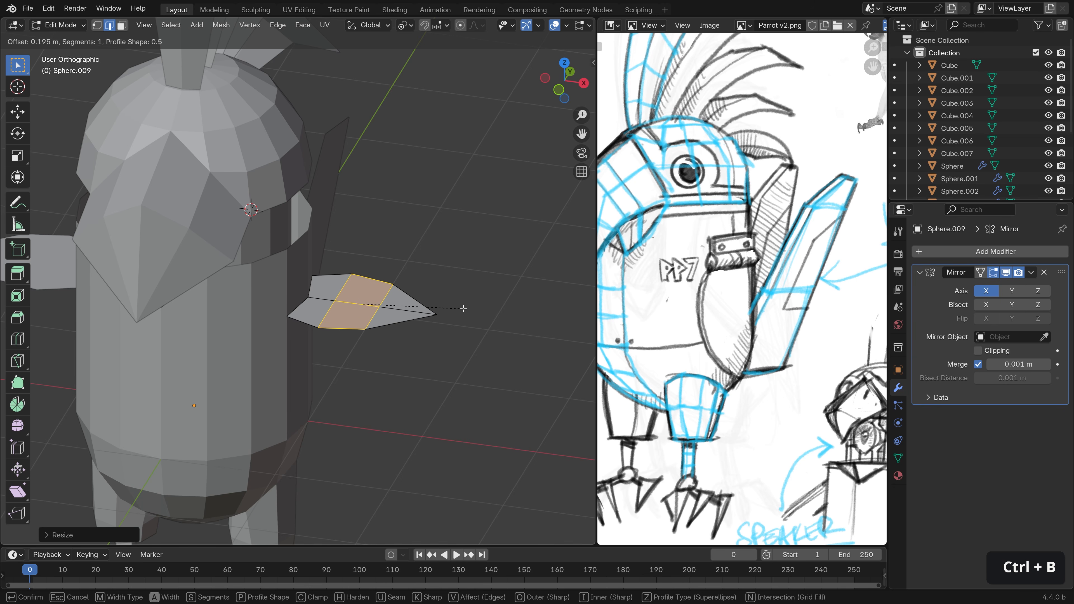
click(463, 309)
middle_drag(462, 308, 460, 320)
key(g)
key(x)
click(384, 300)
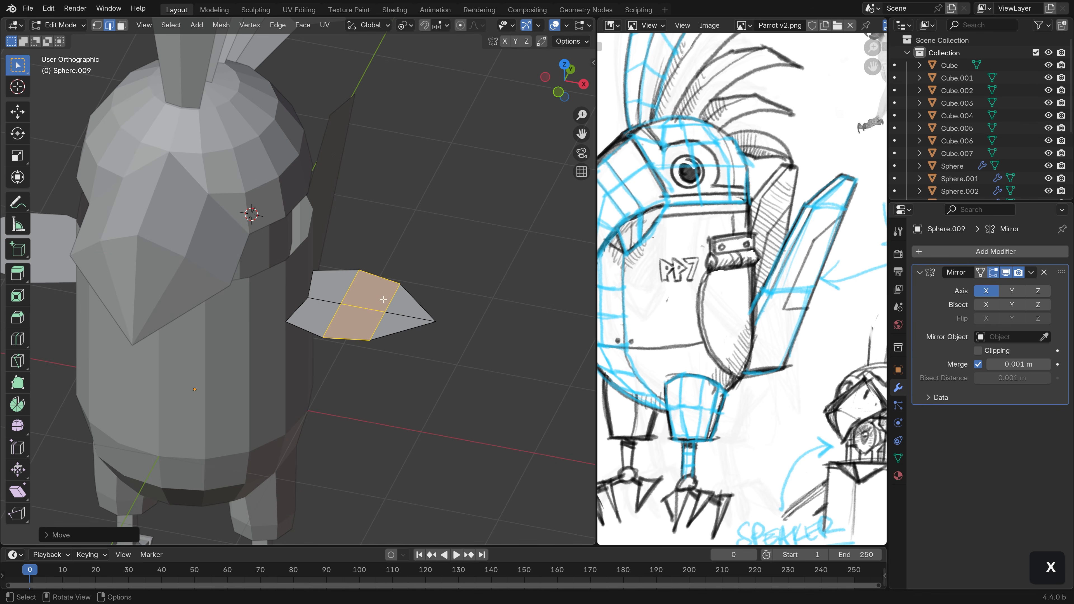
- Set the transform pivot to Bounding Box Center and scale the wing's two root edges down to about 0.5
click(304, 303)
shift+click(312, 288)
middle_drag(360, 292, 319, 298)
scroll(318, 298, up, 4)
key(s)
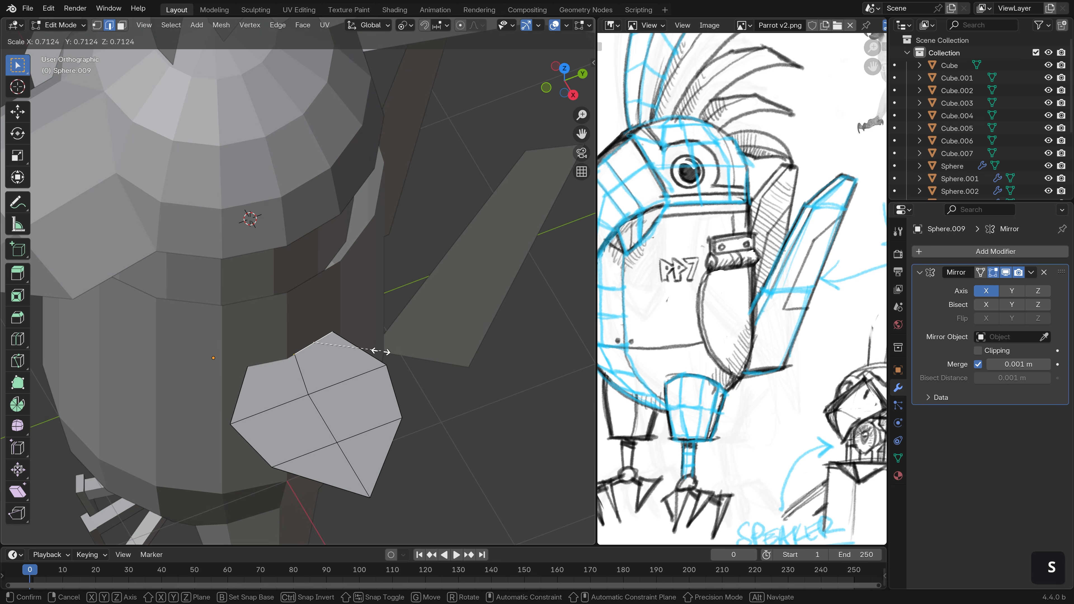
right_click(389, 349)
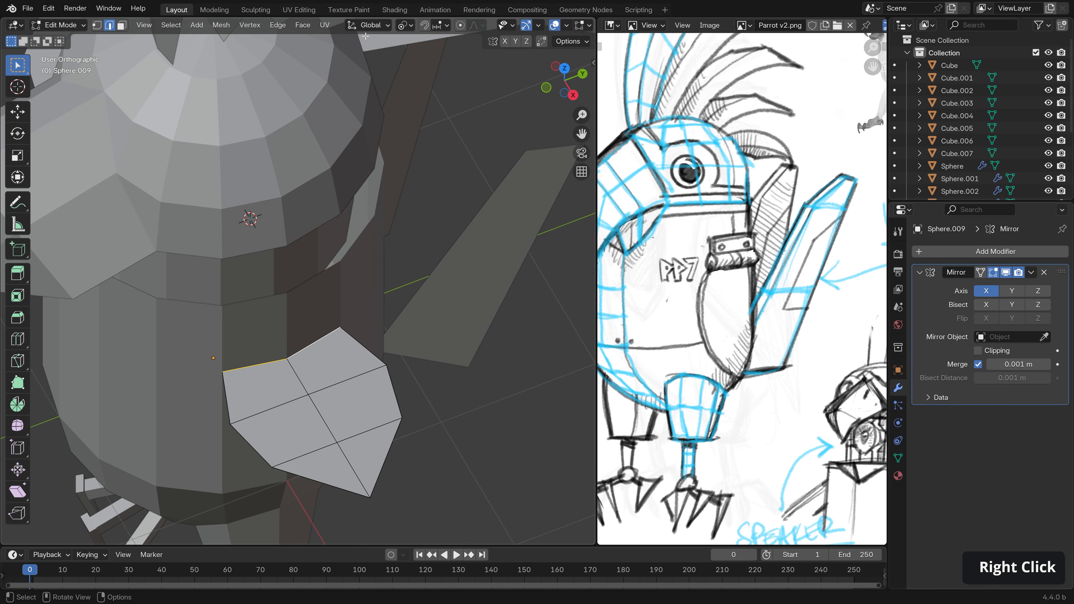
click(405, 25)
click(461, 57)
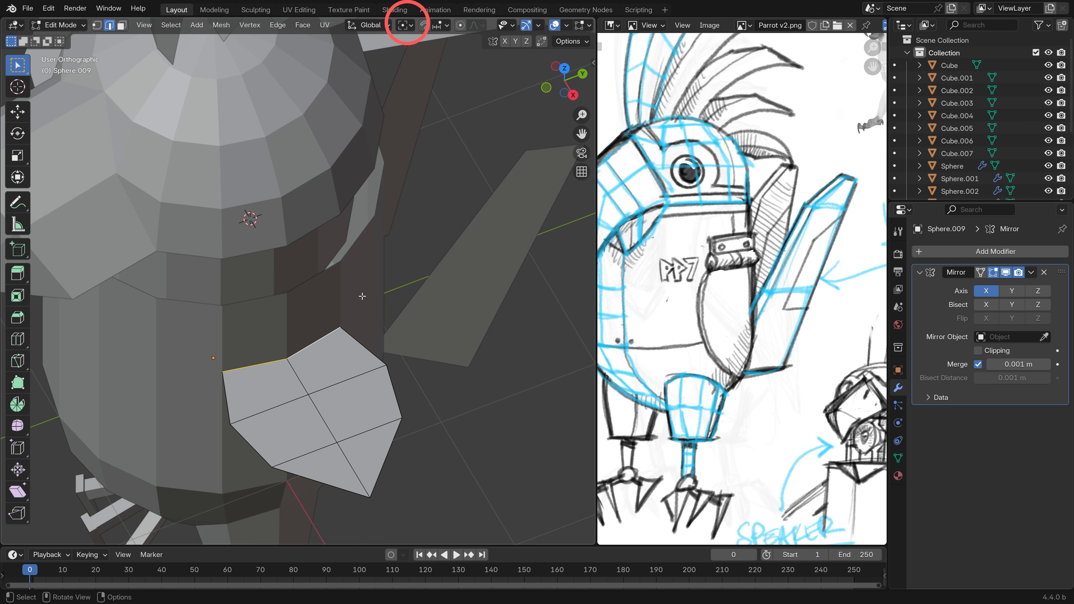
key(s)
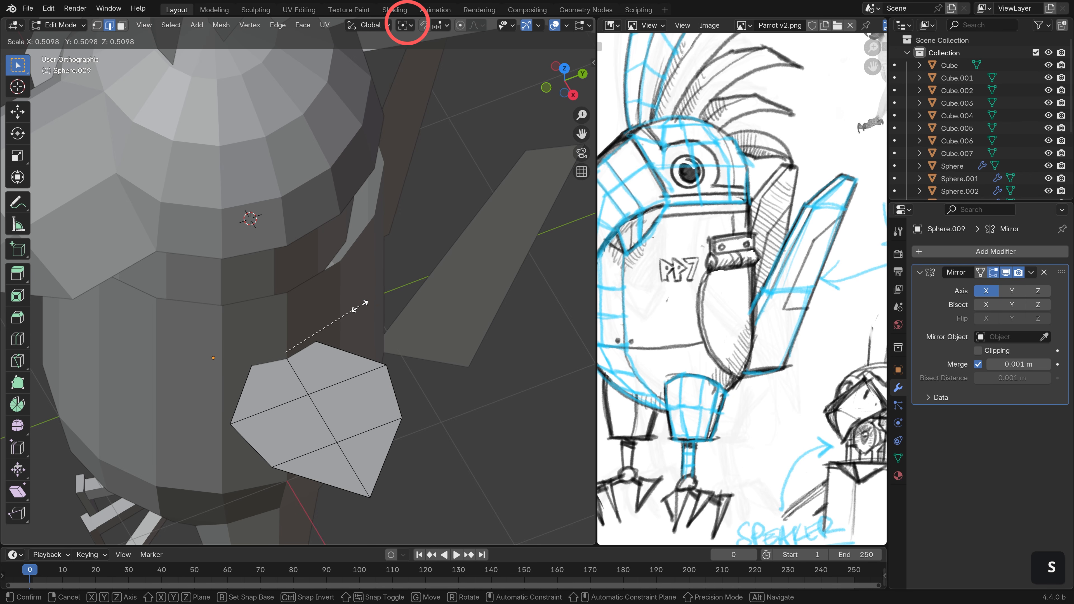
click(361, 337)
- Lengthen the wing by moving its four outer faces, followed by the two tip faces, outward along X
shift+middle_drag(362, 339, 350, 287)
key(3)
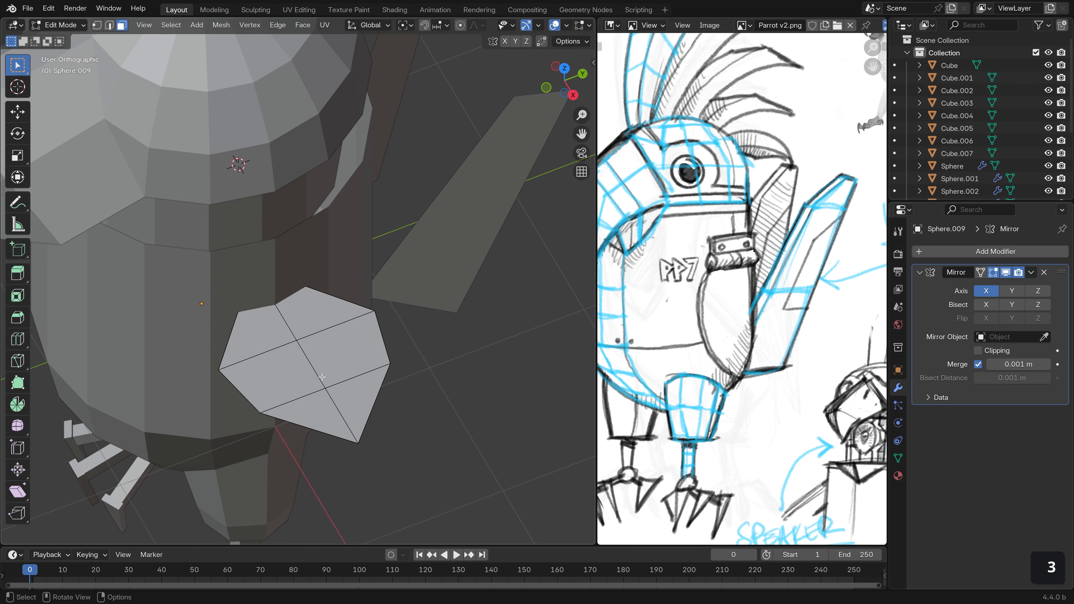
click(318, 370)
shift+click(341, 349)
shift+click(358, 398)
shift+click(315, 415)
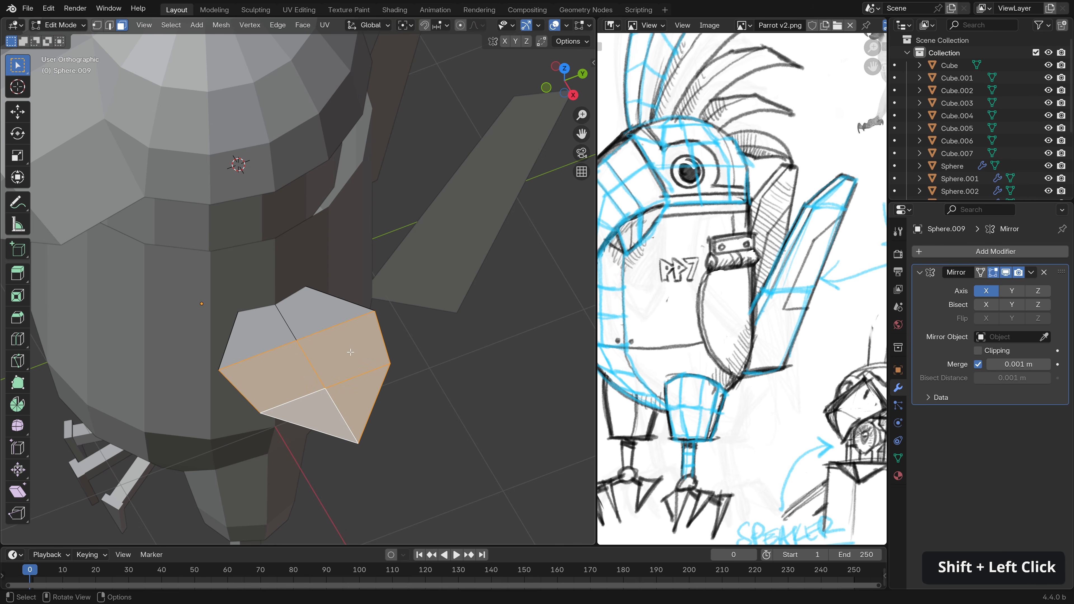
middle_drag(315, 415, 440, 337)
key(g)
key(x)
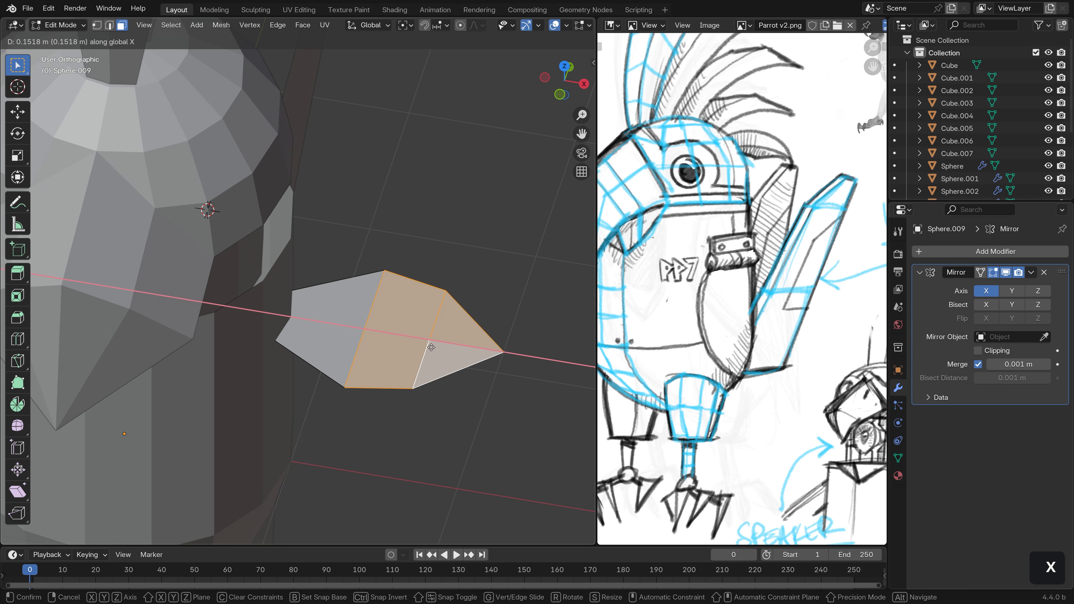
click(427, 347)
click(451, 330)
shift+click(441, 355)
- Using wireframe display to select them, flatten the wing's two root edges by scaling them to 0 along X
key(2)
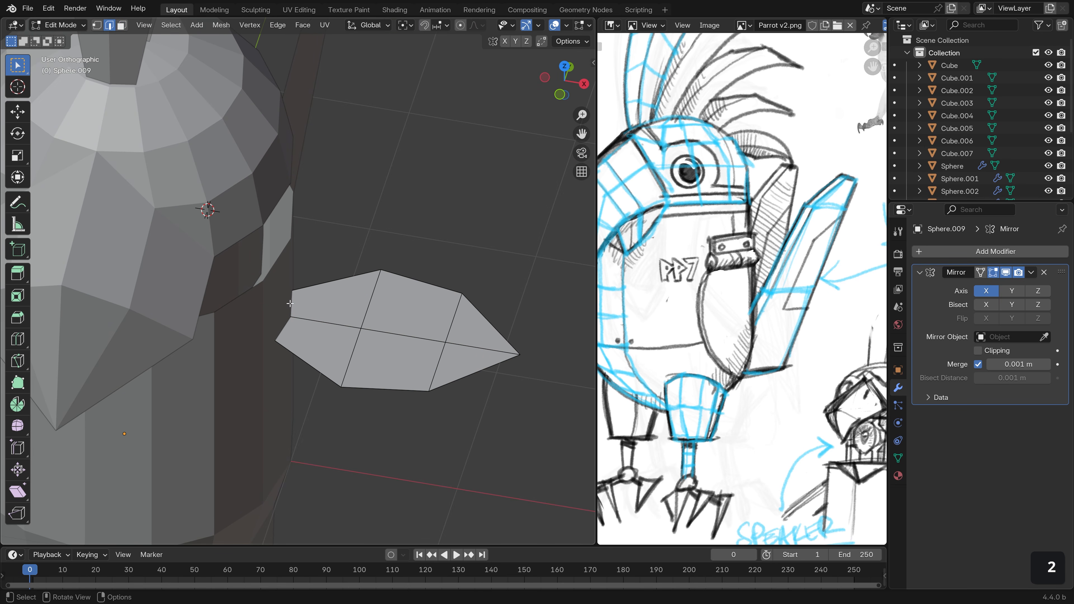
key(z)
click(281, 328)
shift+click(289, 304)
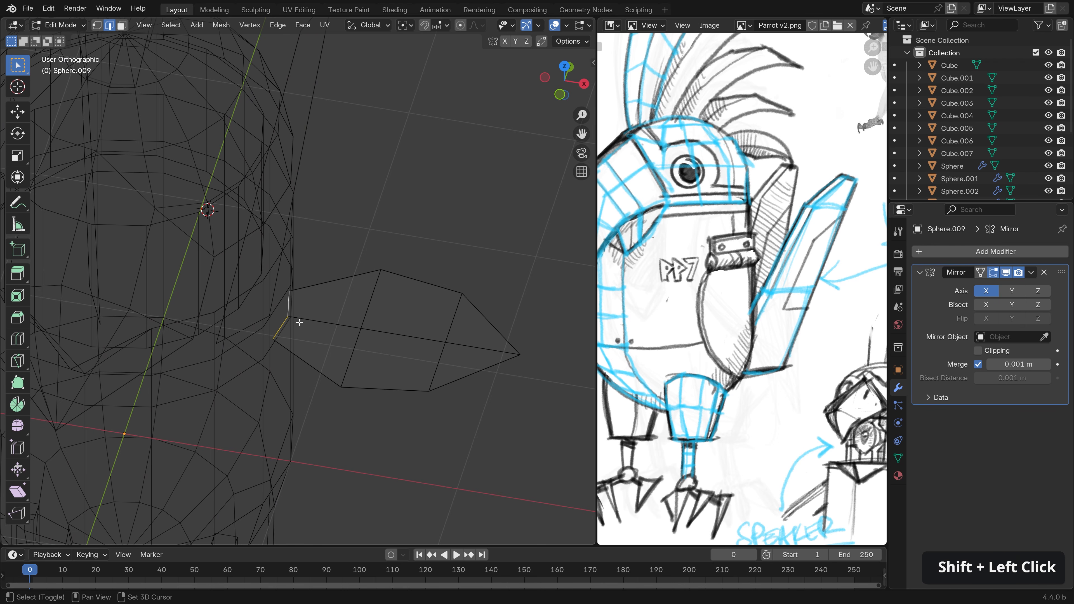
key(s)
key(x)
key(0)
key(Return)
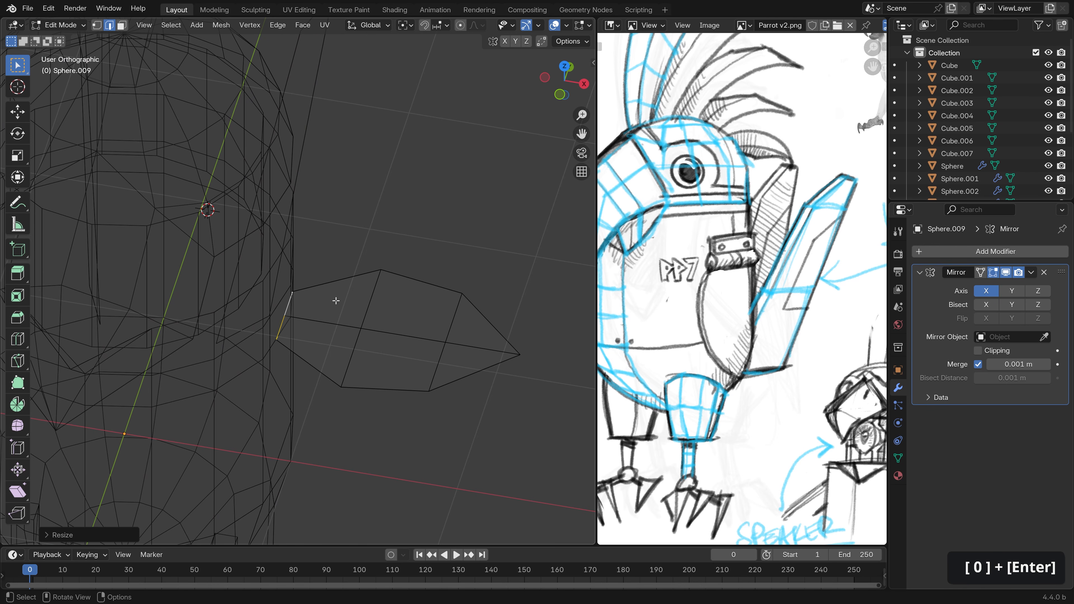
- Return to solid shading and move the wing's root edges about 0.04 m toward the body along X
alt+middle_click(339, 371)
key(shift+z)
key(g)
key(x)
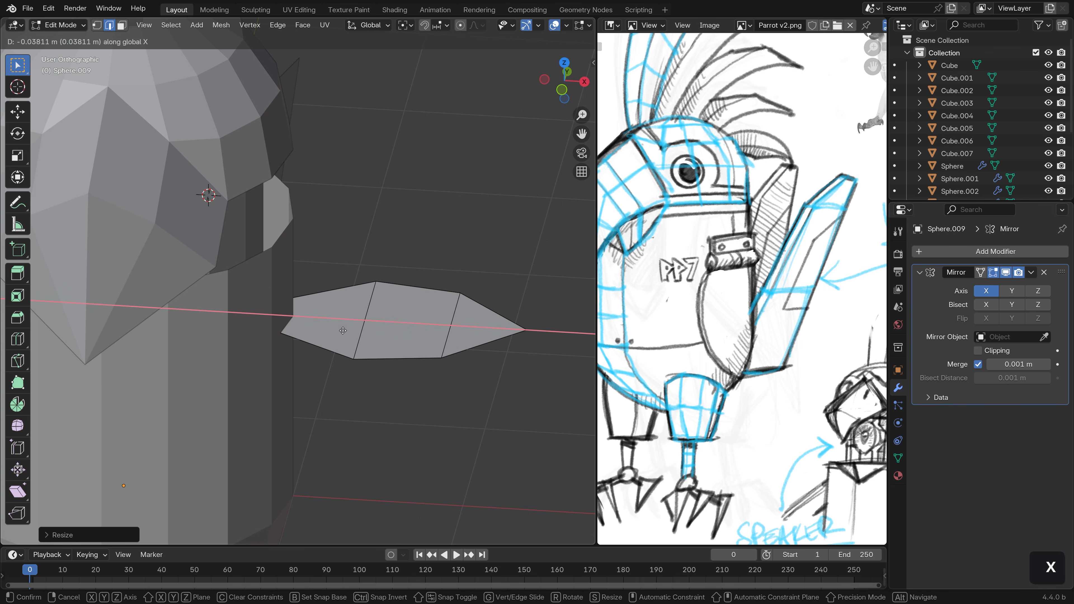
click(343, 331)
- Select all faces of the wing and place the 3D cursor at its root in front view
key(3)
shift+click(326, 335)
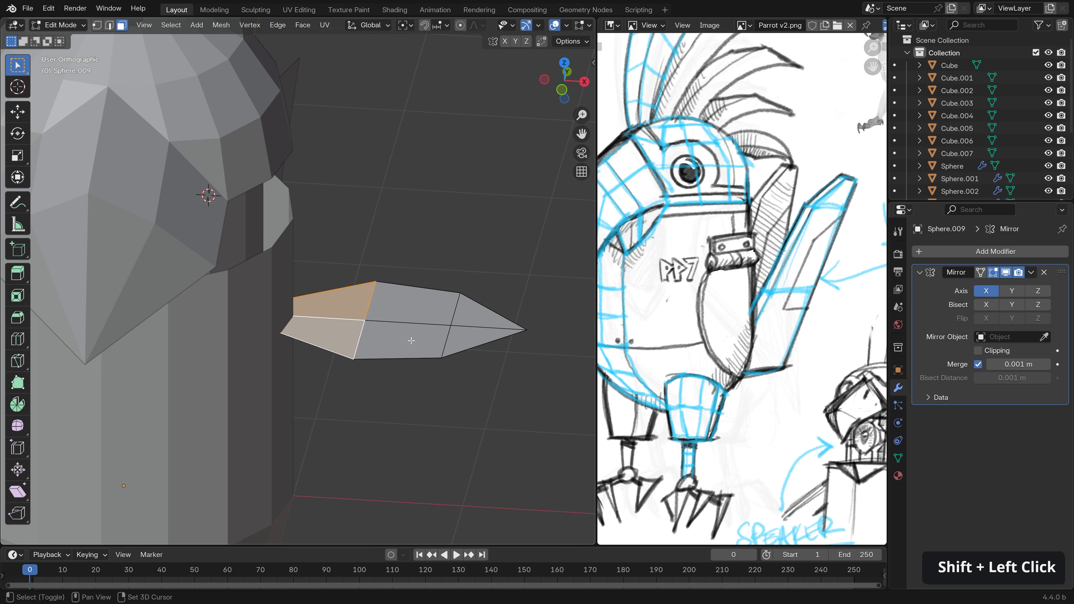
shift+click(411, 341)
shift+click(410, 341)
shift+click(482, 339)
alt+middle_drag(482, 339, 463, 319)
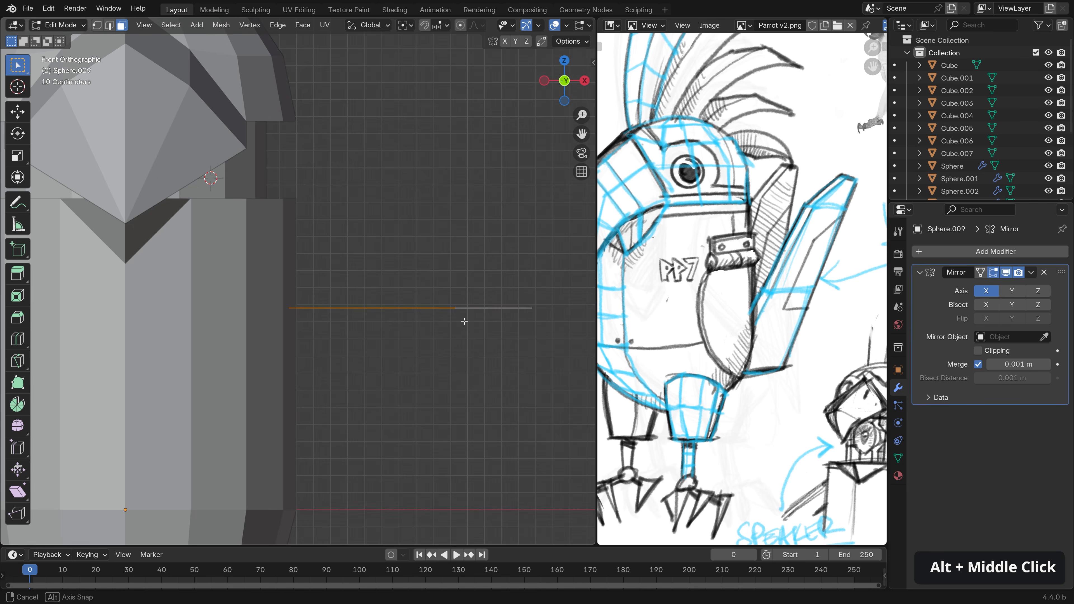
shift+right_click(287, 307)
- Set the transform pivot to 3D Cursor and rotate the wing downward about 83 degrees in front view
click(403, 27)
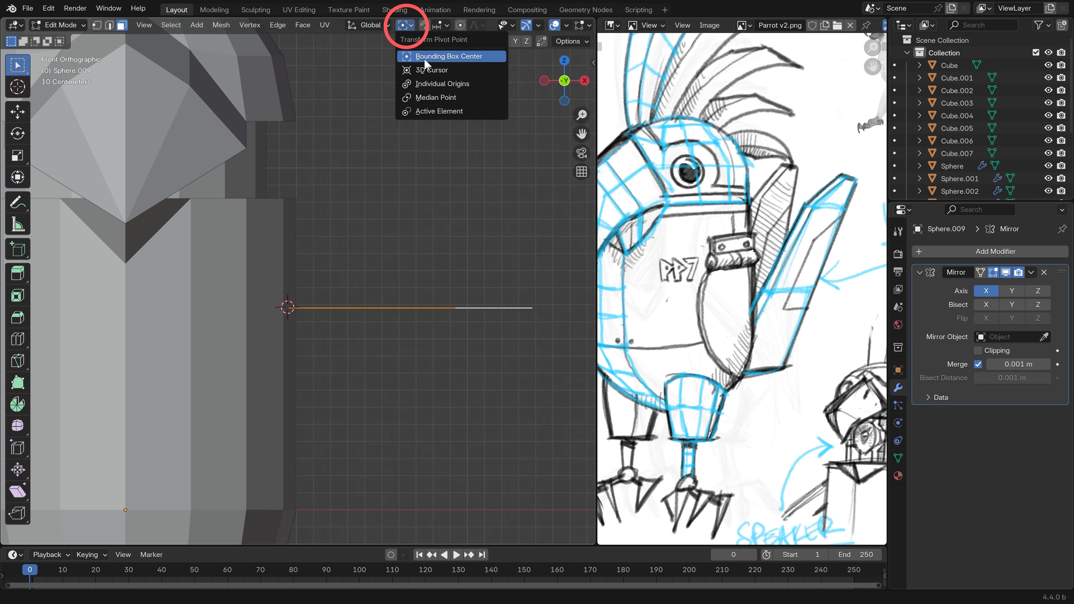
click(429, 70)
key(r)
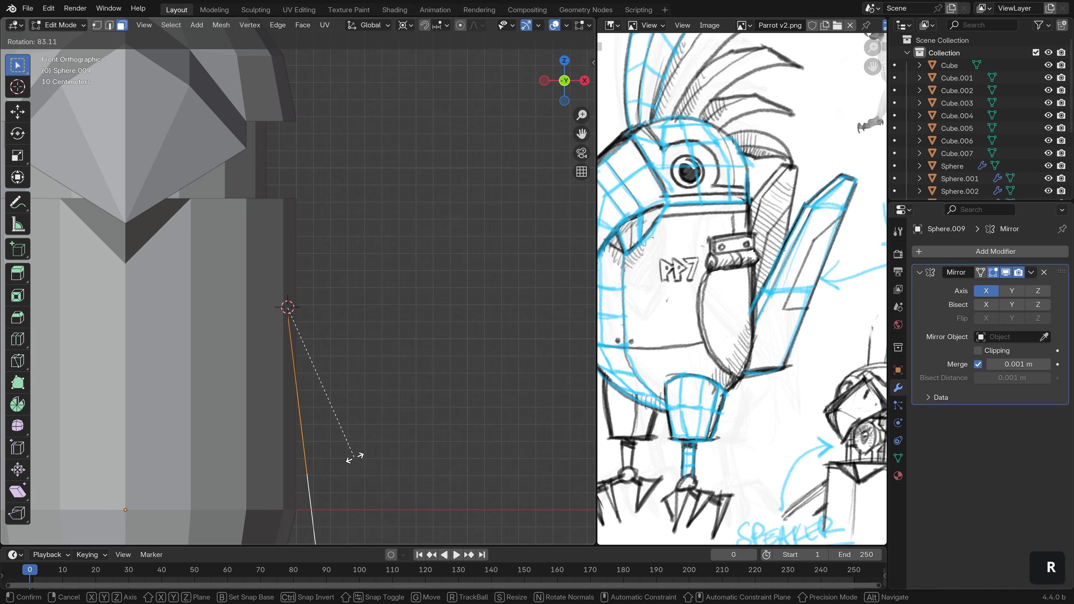
click(354, 458)
- Move the rotated wing up and slightly outward so it hangs along the side of the body
shift+middle_drag(360, 449, 376, 398)
key(g)
click(386, 348)
mouse_move(402, 349)
middle_down()
mouse_move(332, 350)
mouse_move(405, 341)
mouse_move(391, 333)
middle_up()
scroll(364, 351, down, 4)
scroll(331, 350, up, 3)
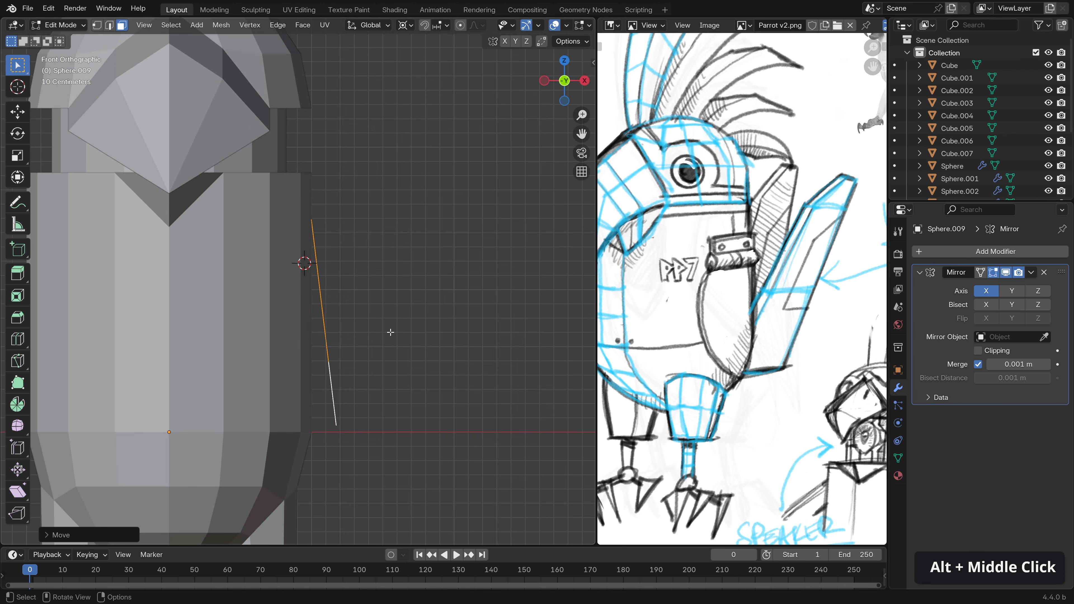
- Undo the wing's downward rotation and move, and raise the horizontal wing slightly along Z before leaving mesh editing
key(z)
key(ctrl+z)
key(ctrl+z)
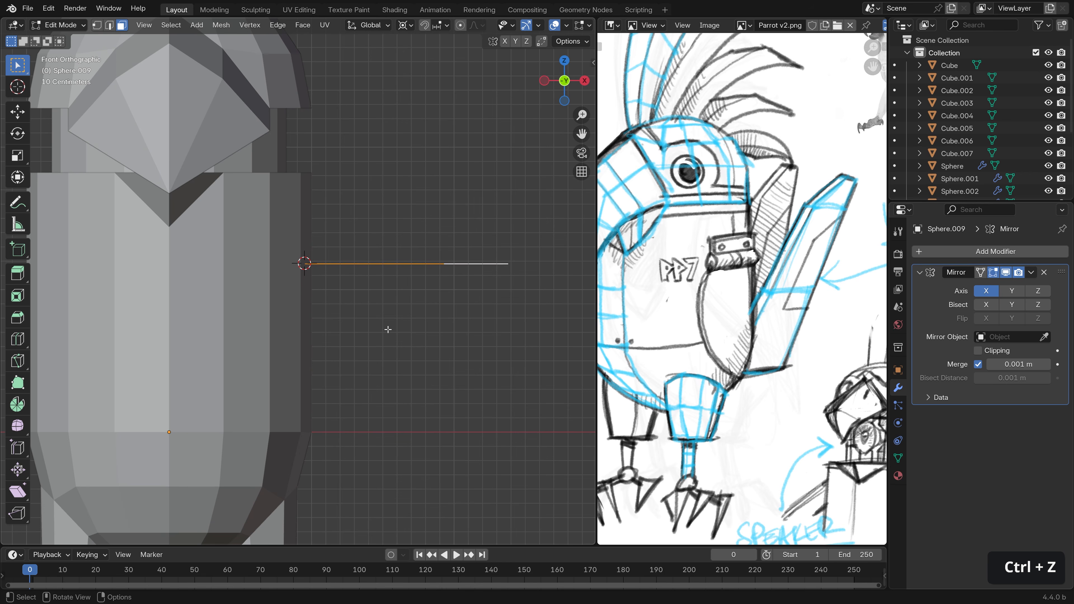
key(g)
key(z)
click(372, 291)
middle_drag(371, 290, 301, 319)
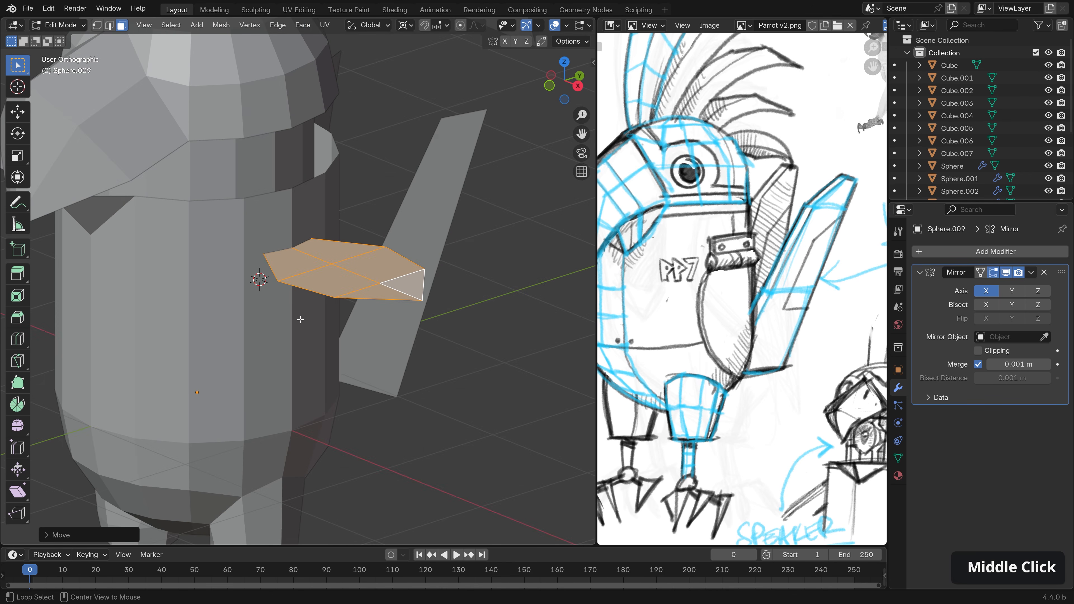
scroll(301, 320, down, 4)
key(Tab)
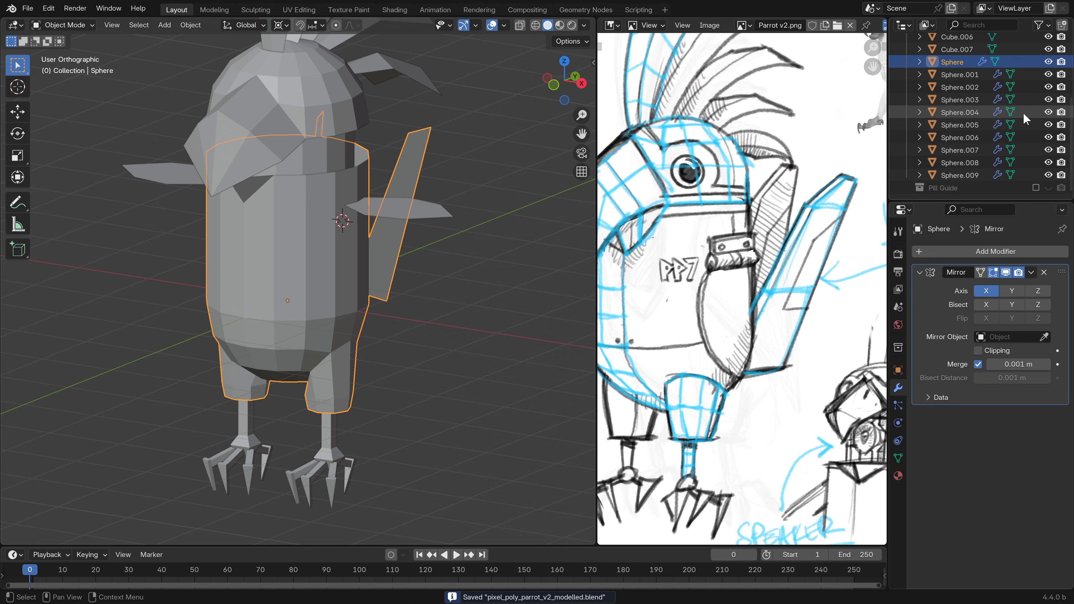
- Include the Pill Guide collection in the view layer while keeping it hidden in the viewport
click(1014, 188)
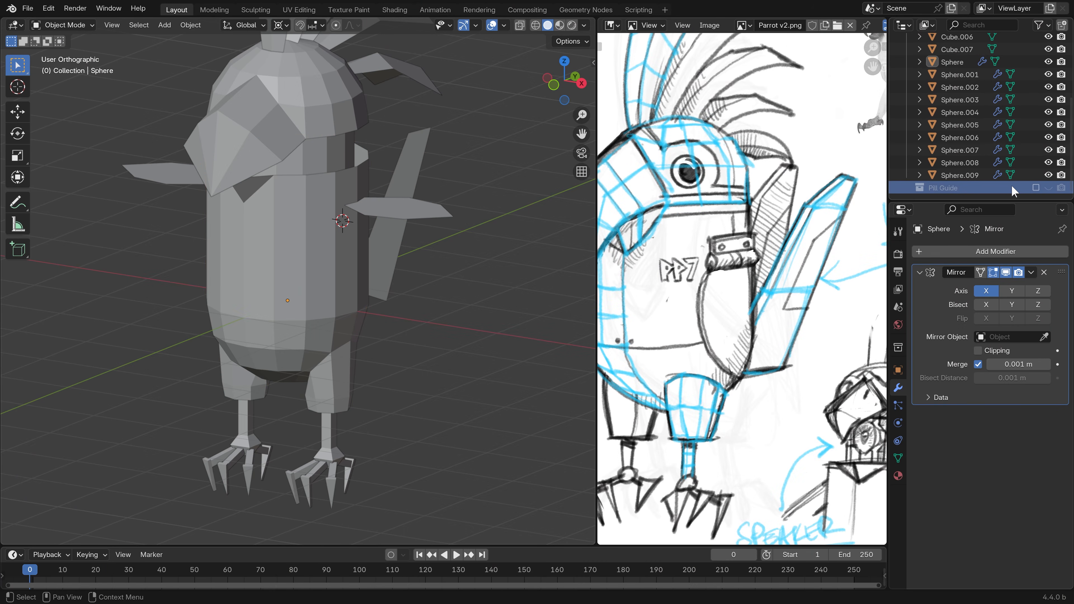
click(1048, 188)
click(1048, 188)
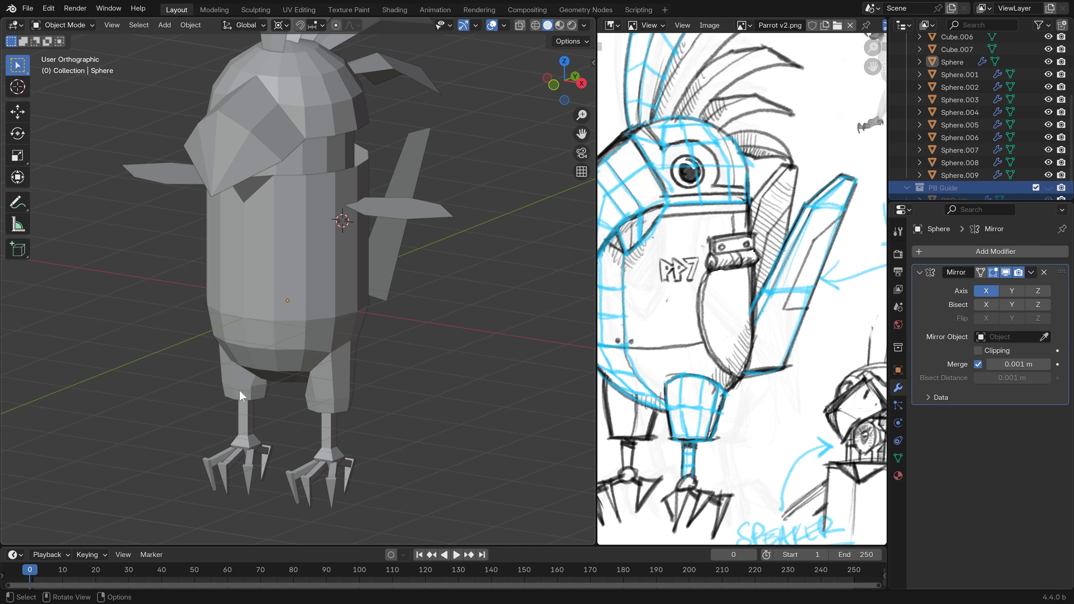
- Edit the body mesh and shift the two vertices where the inner leg meets the belly out of place
middle_drag(336, 376, 343, 360)
click(338, 378)
scroll(404, 386, up, 3)
shift+middle_drag(400, 411, 374, 314)
key(Tab)
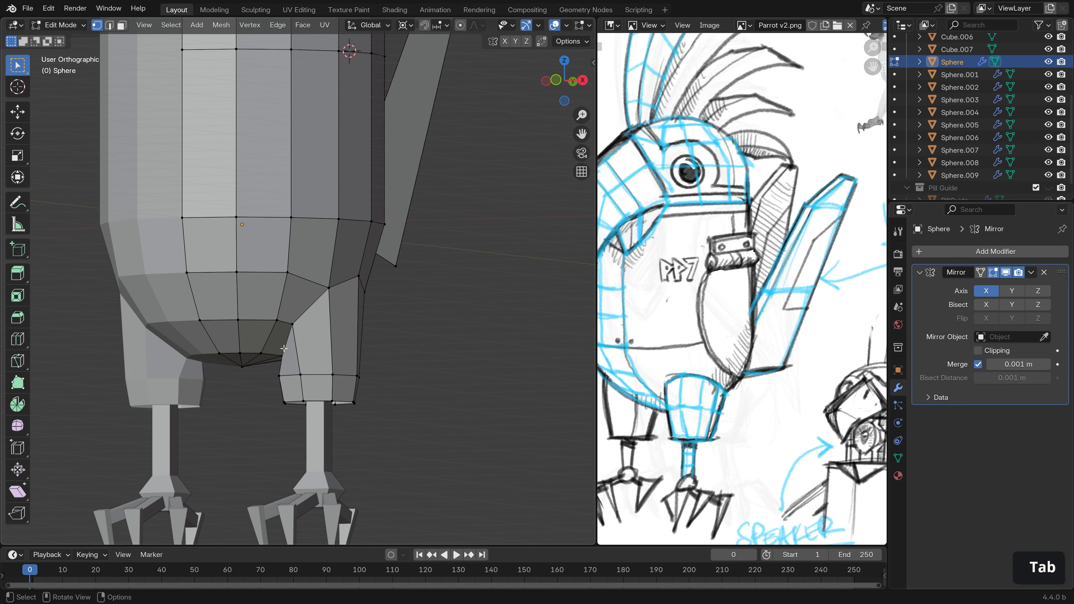
scroll(331, 307, up, 1)
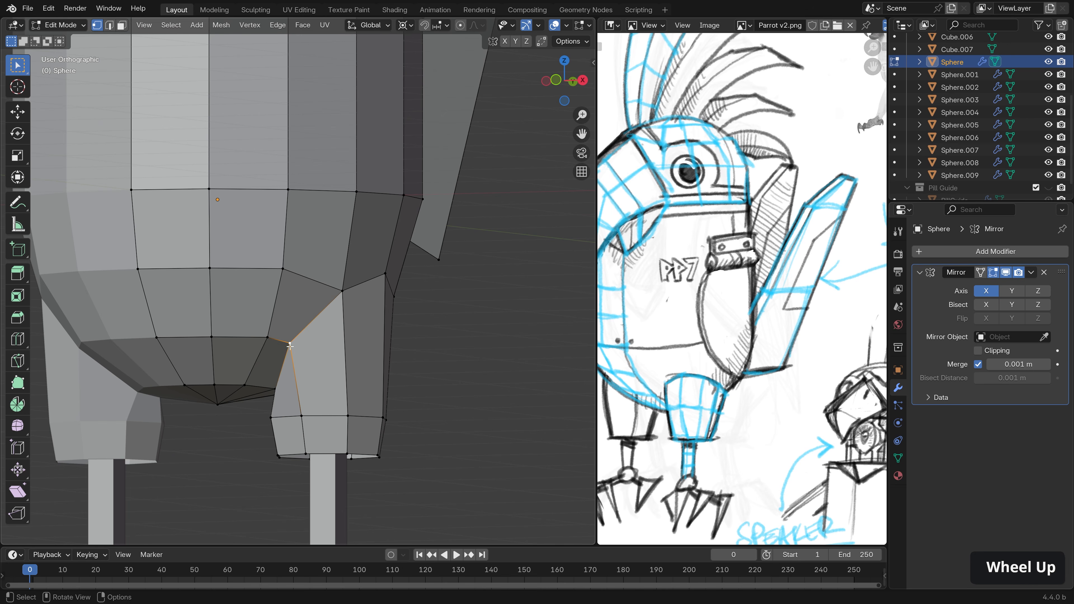
key(g)
click(312, 363)
click(343, 292)
key(g)
click(308, 277)
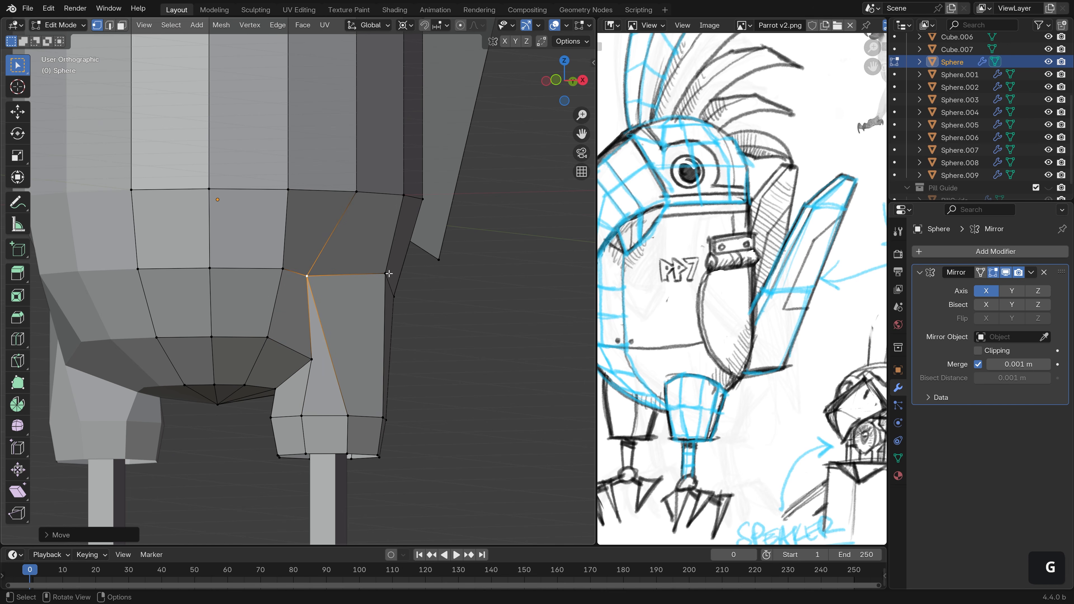
- Shift the outer vertex at the leg's top and a front vertex on the waist loop toward the body's centre
click(389, 274)
key(g)
click(372, 272)
click(287, 190)
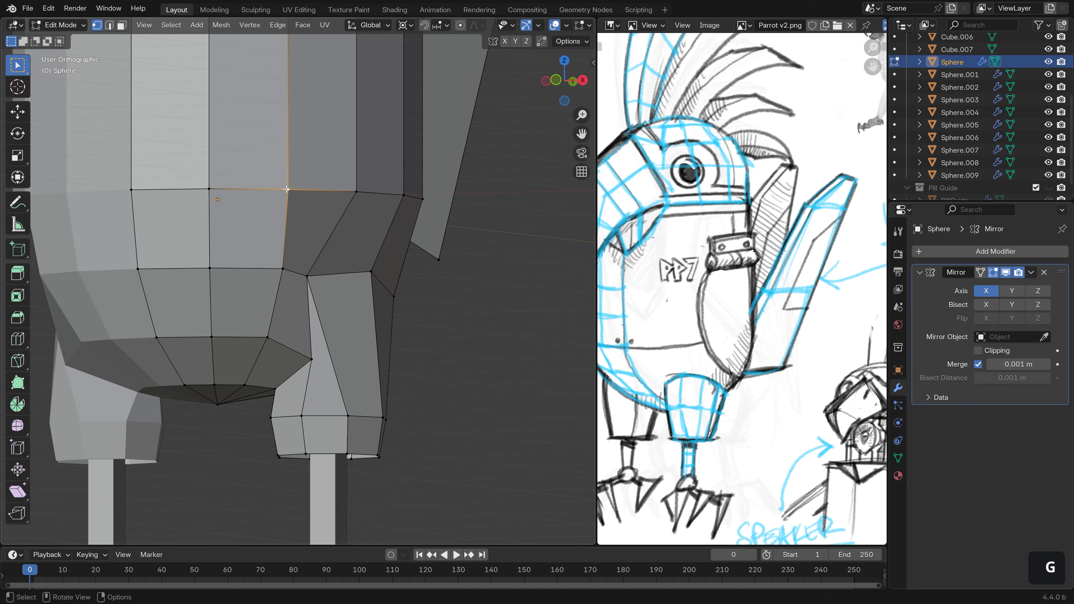
key(g)
click(258, 182)
scroll(396, 220, down, 1)
middle_drag(396, 220, 347, 240)
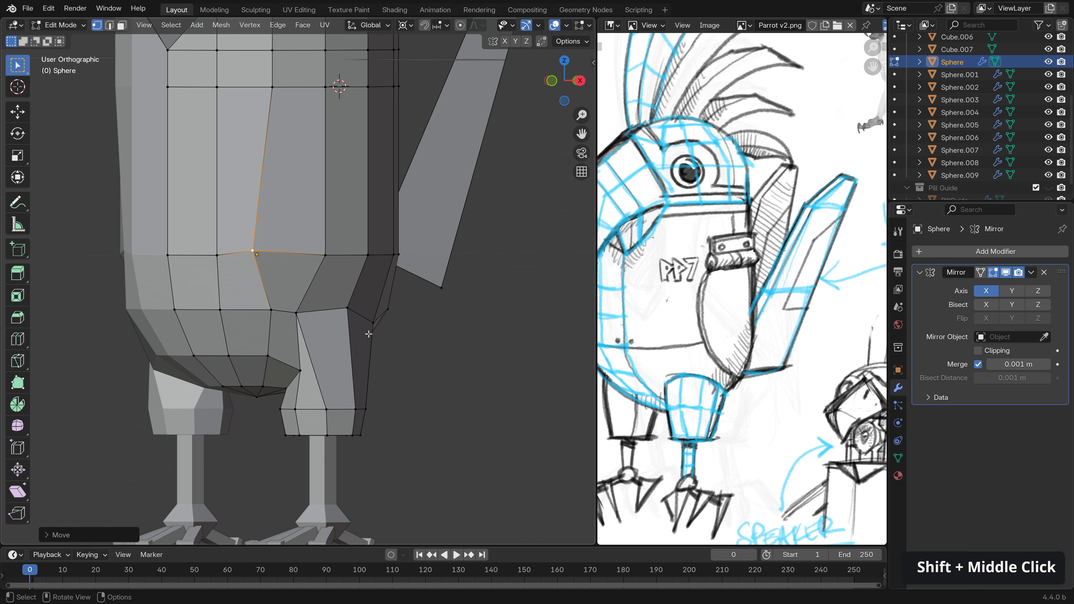
shift+middle_drag(329, 180, 342, 267)
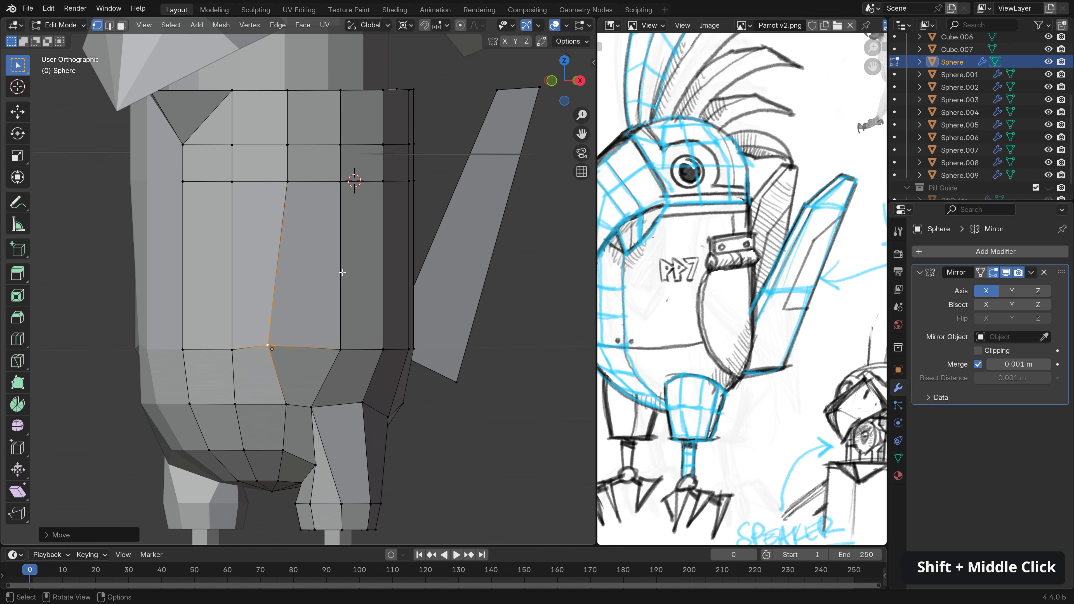
- Select the body's torso and belly faces all the way around, leaving out the legs and tail
key(3)
shift+middle_drag(280, 300, 304, 228)
key(ctrl+z)
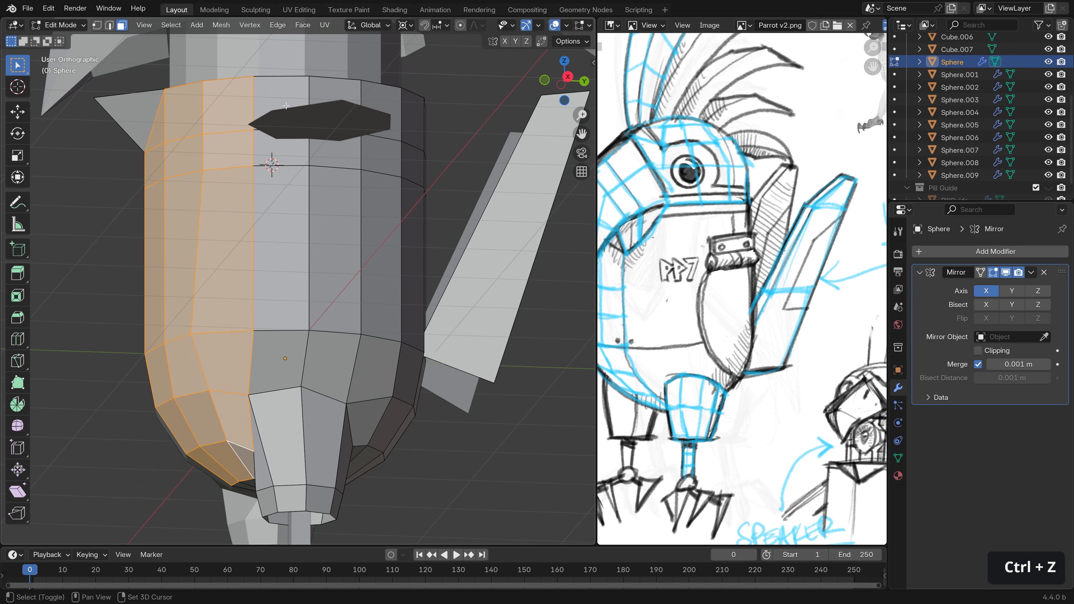
ctrl+shift+click(281, 98)
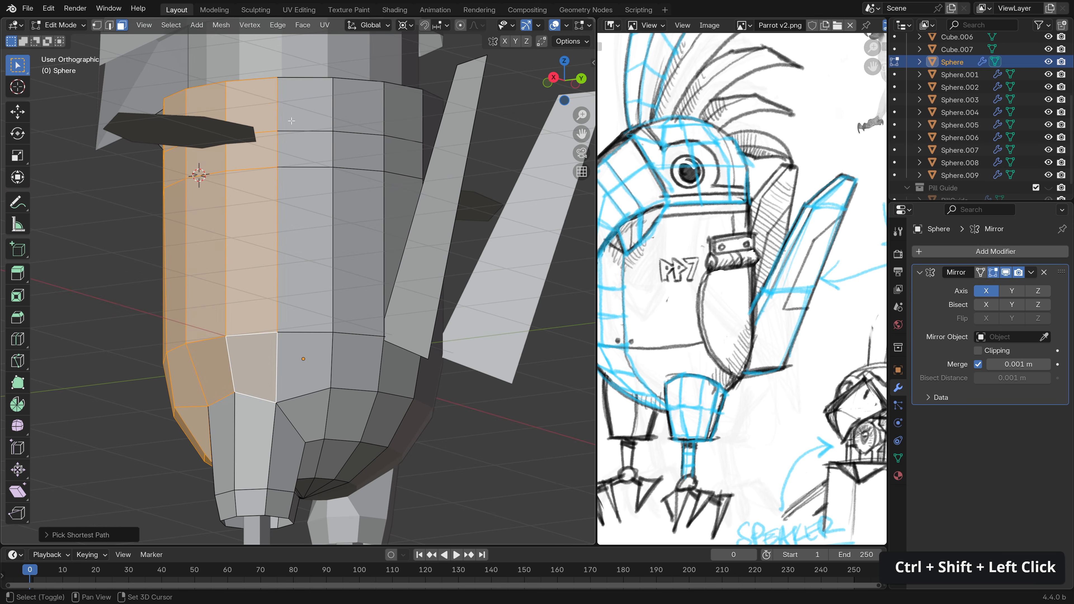
shift+click(305, 105)
ctrl+shift+click(359, 486)
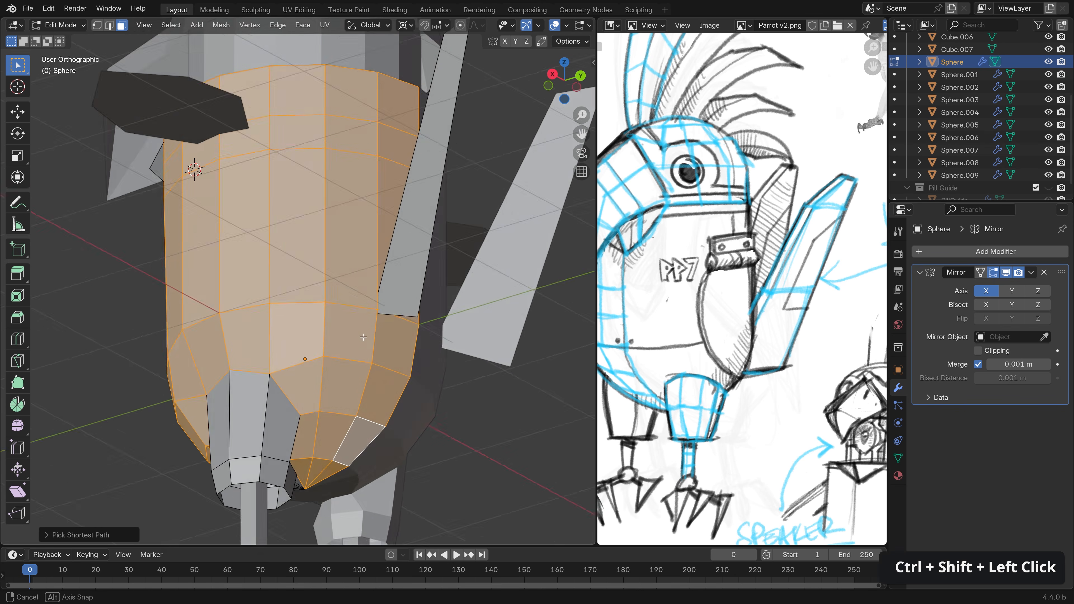
mouse_move(360, 487)
middle_down()
mouse_move(358, 358)
mouse_move(358, 466)
middle_up()
shift+click(330, 105)
ctrl+shift+click(303, 329)
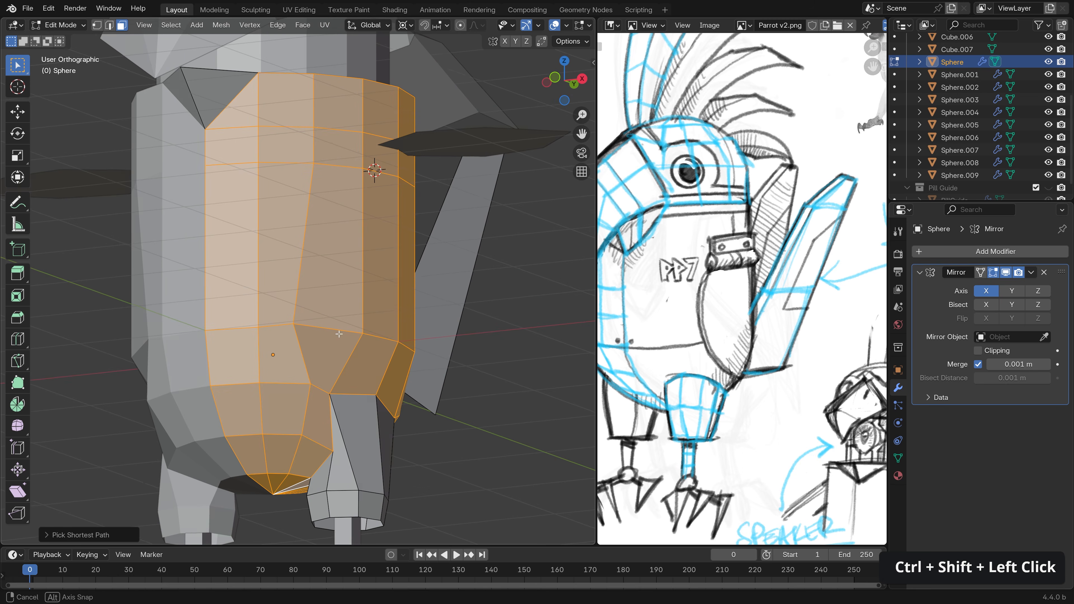
- Create a vertex group for the body, assign the selected torso faces with weight 1.000, and return to Object Mode
click(899, 459)
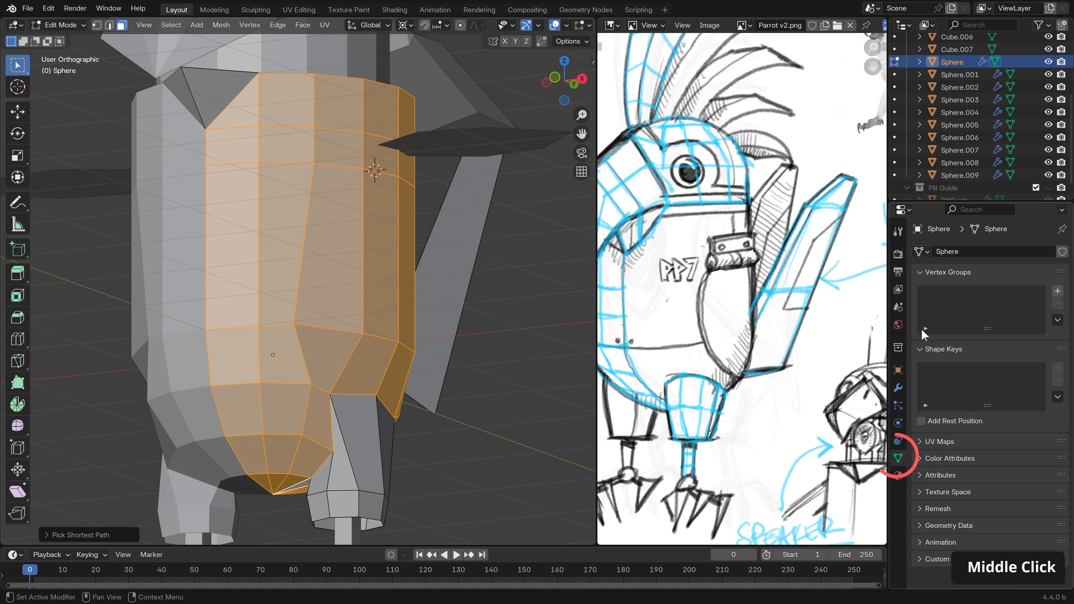
click(1058, 292)
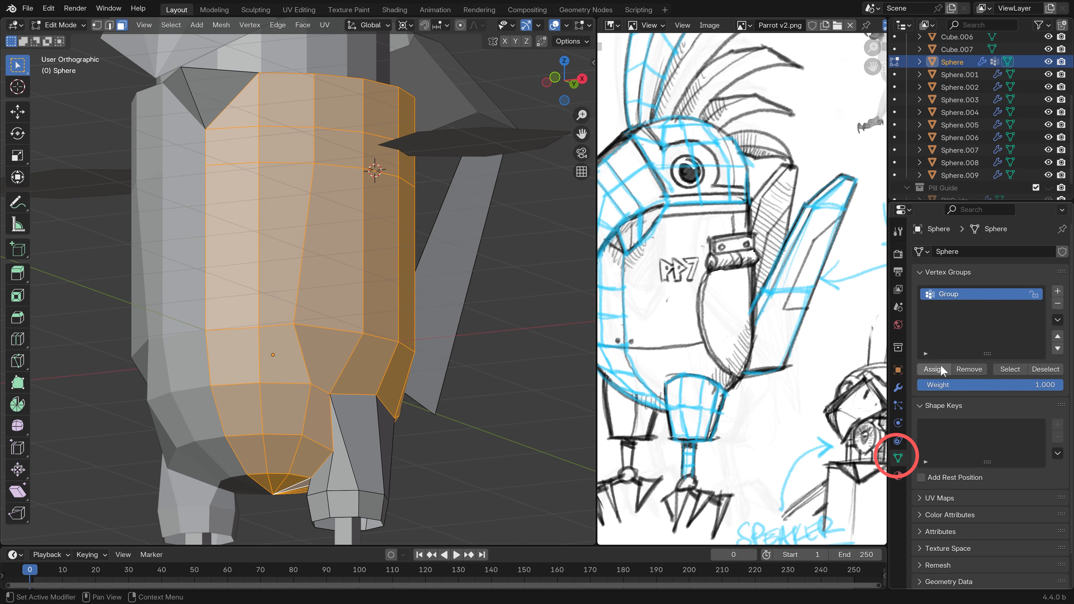
scroll(343, 305, up, 1)
key(ctrl+Tab)
scroll(365, 301, down, 1)
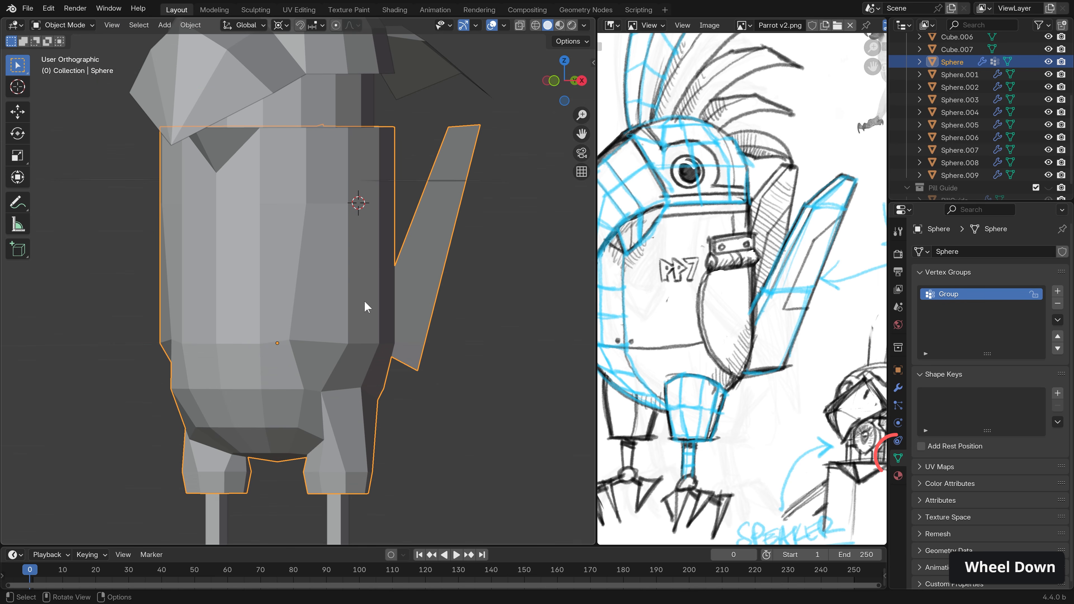
- Add a Shrinkwrap modifier to the body and place it above the Mirror modifier
click(898, 388)
click(994, 258)
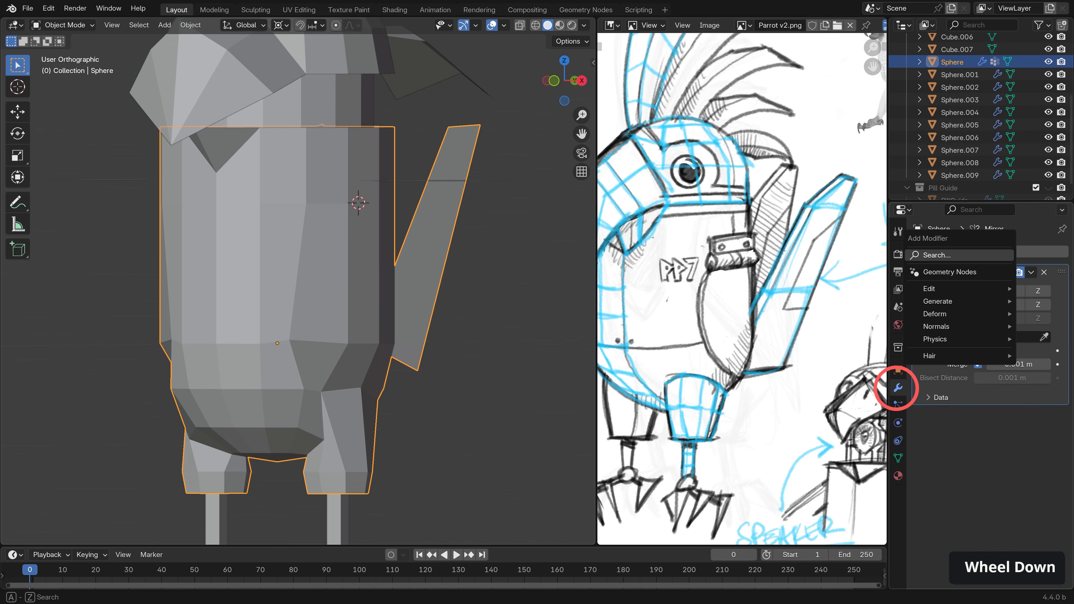
text(sh)
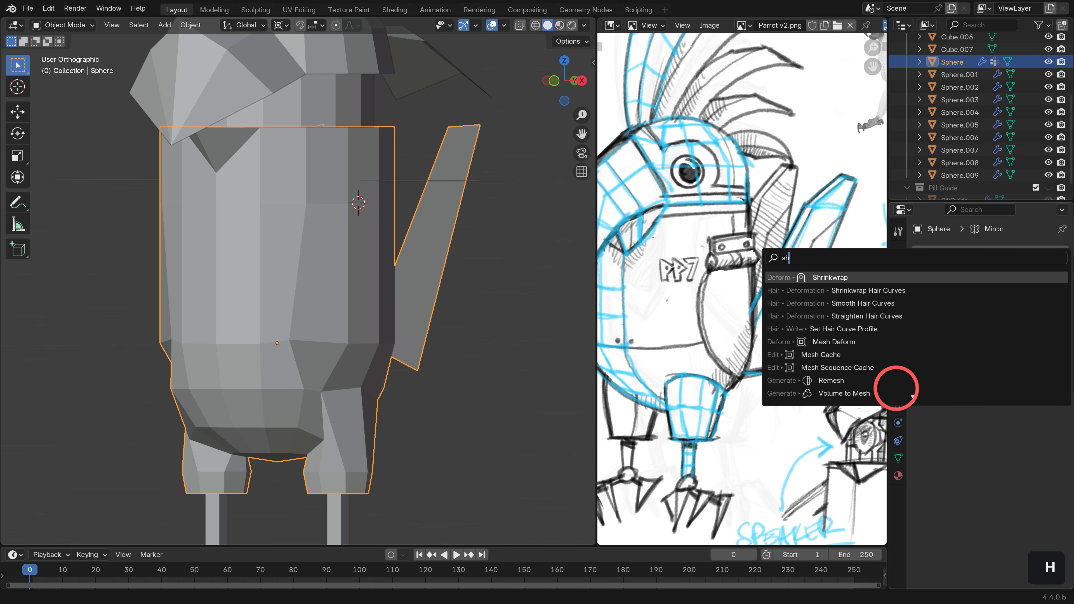
key(Return)
drag(1061, 415, 1053, 267)
scroll(1022, 238, down, 1)
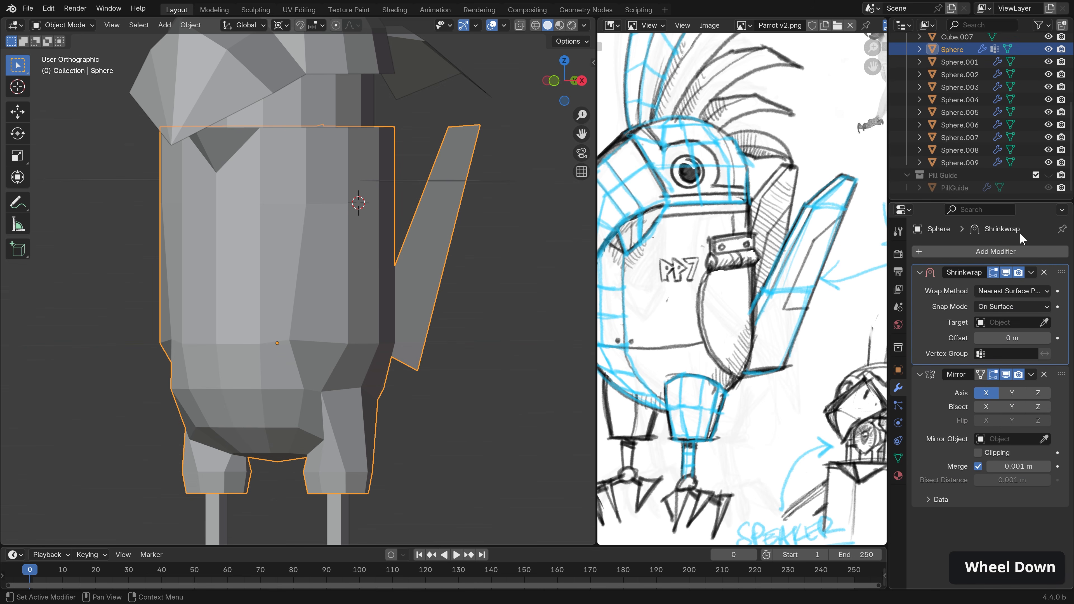
- Set the Shrinkwrap target to PillGuide and limit its effect to the vertex group named Group
click(955, 187)
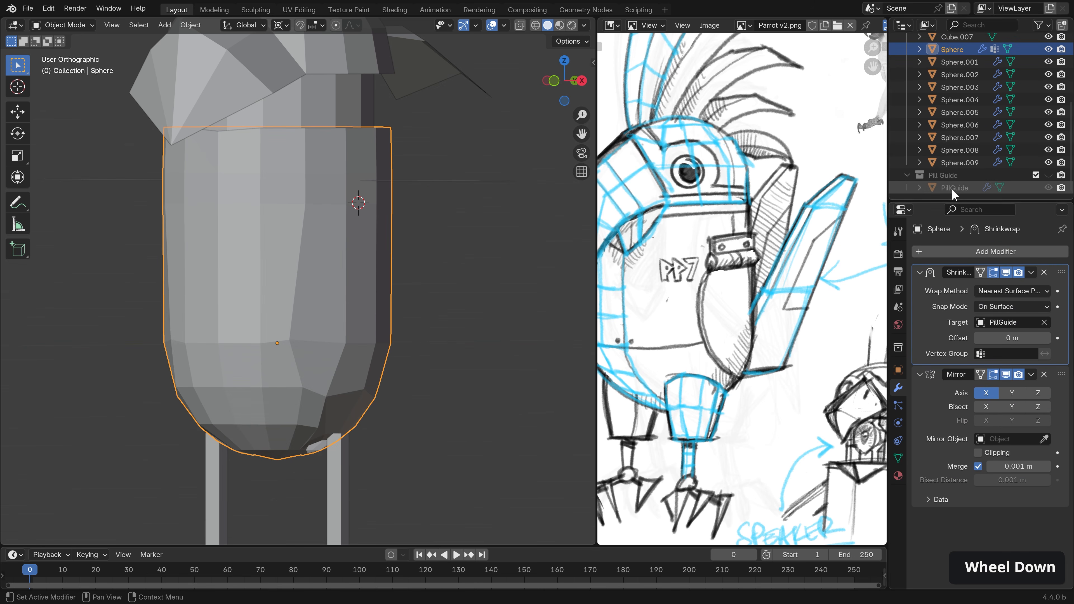
click(1007, 353)
click(905, 373)
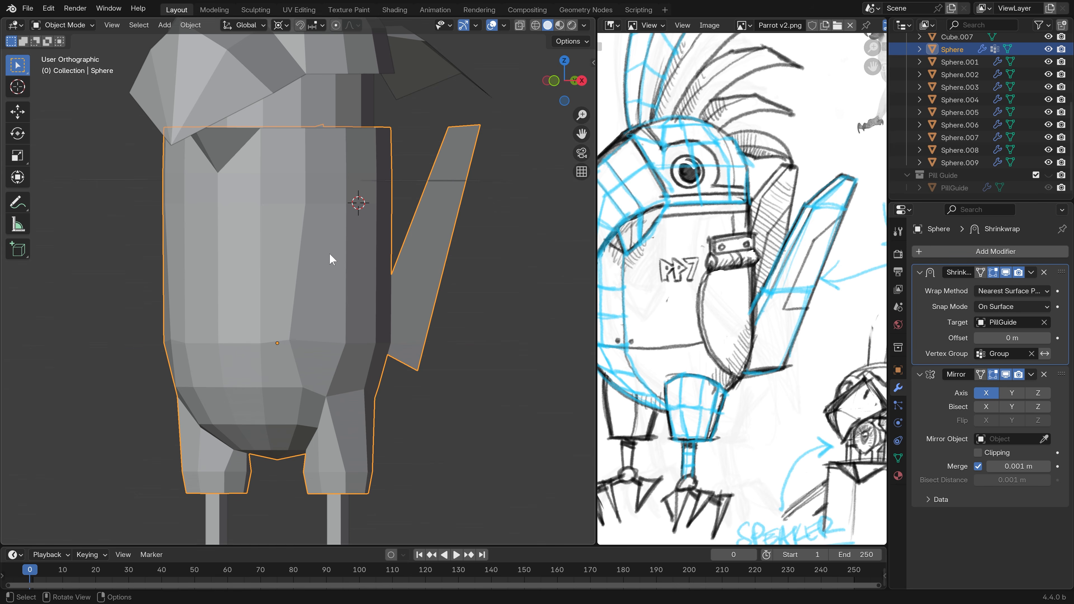
shift+middle_drag(332, 259, 309, 339)
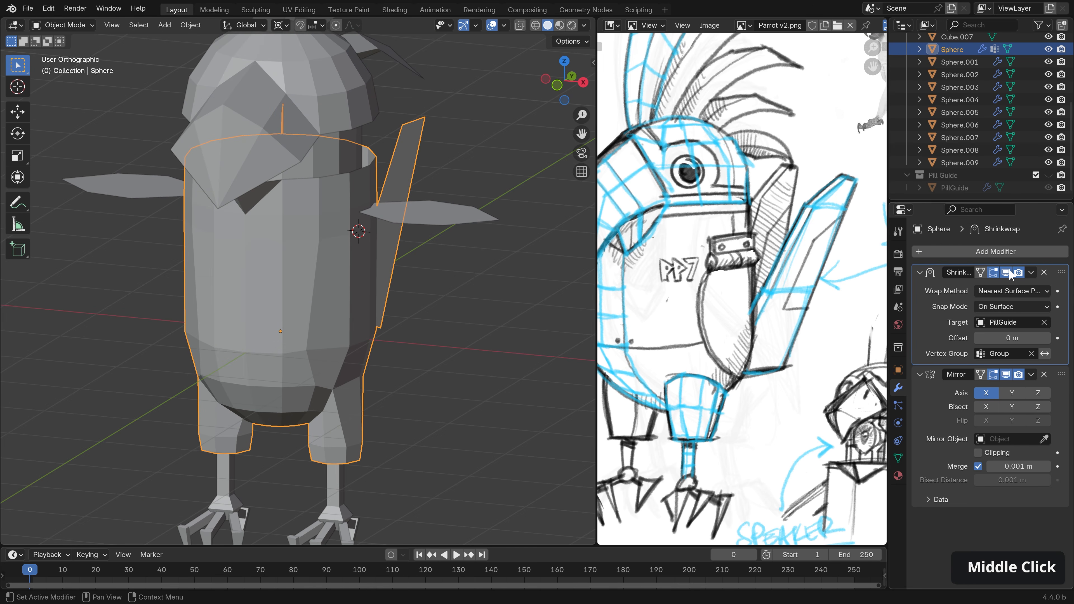
- Edit the shrinkwrapped body and reposition the displaced front waist vertex along the guide surface
scroll(332, 354, up, 1)
key(Tab)
click(324, 369)
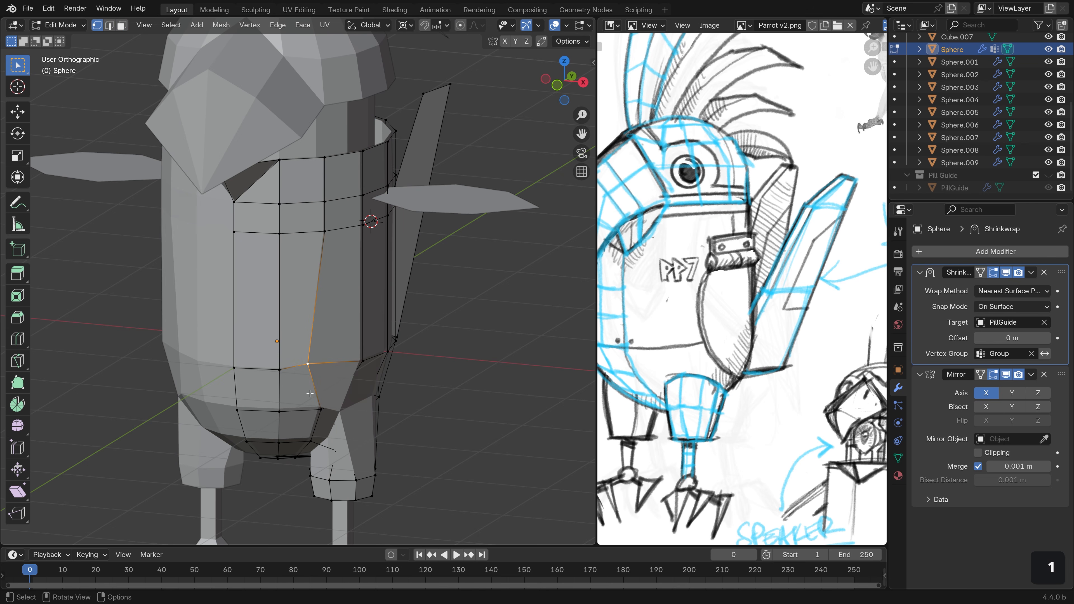
key(g)
click(328, 376)
middle_drag(371, 361, 254, 338)
key(g)
click(236, 340)
- Try small moves of vertices on the waist loop and shift the side vertex slightly downward
click(208, 340)
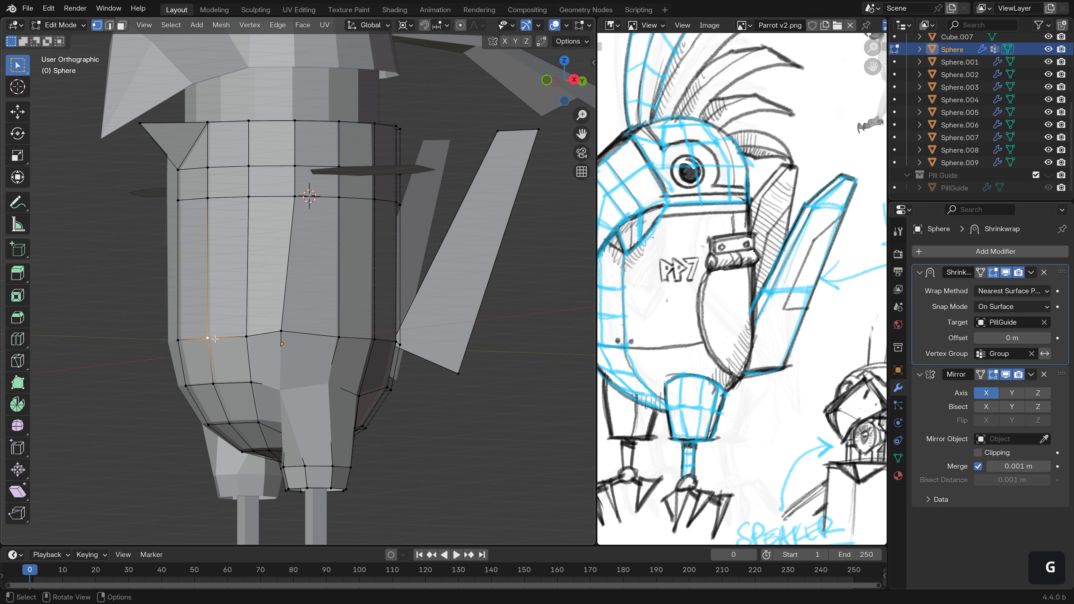
key(g)
right_click(208, 325)
middle_drag(229, 325, 367, 319)
key(ctrl+z)
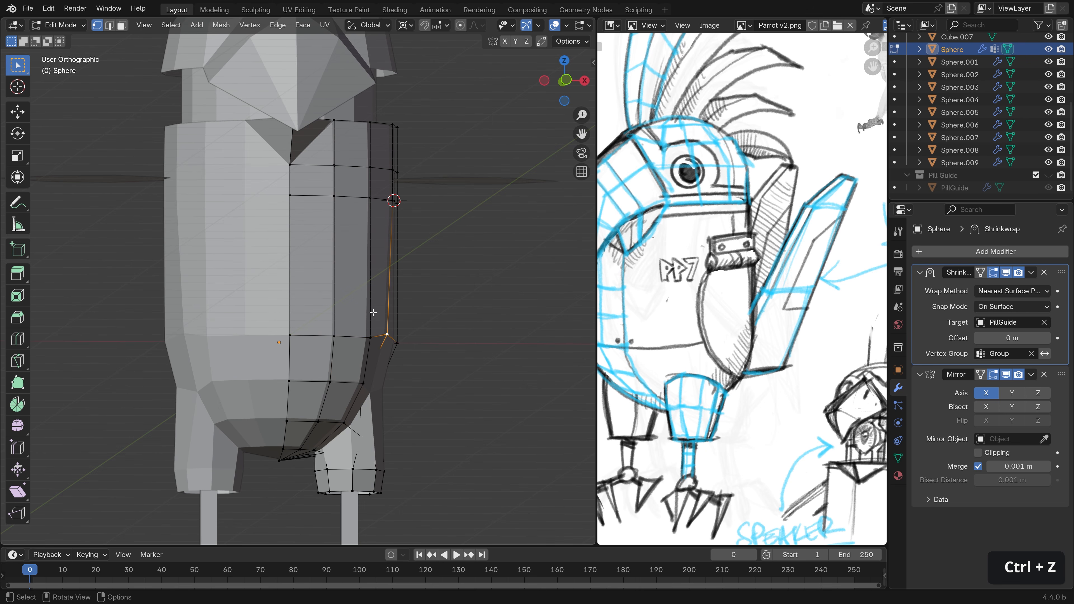
key(g)
click(399, 322)
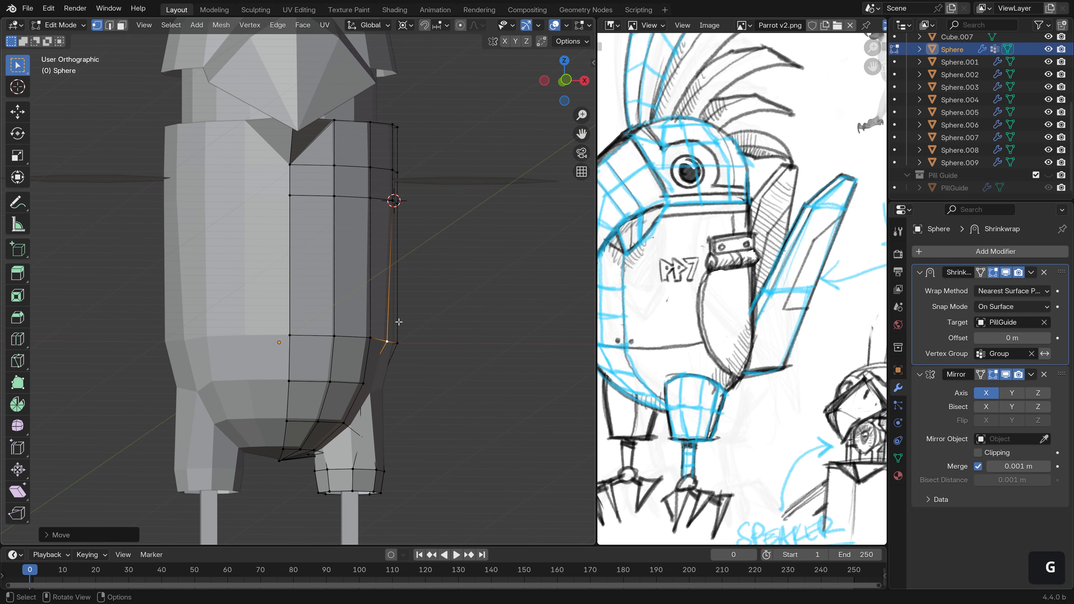
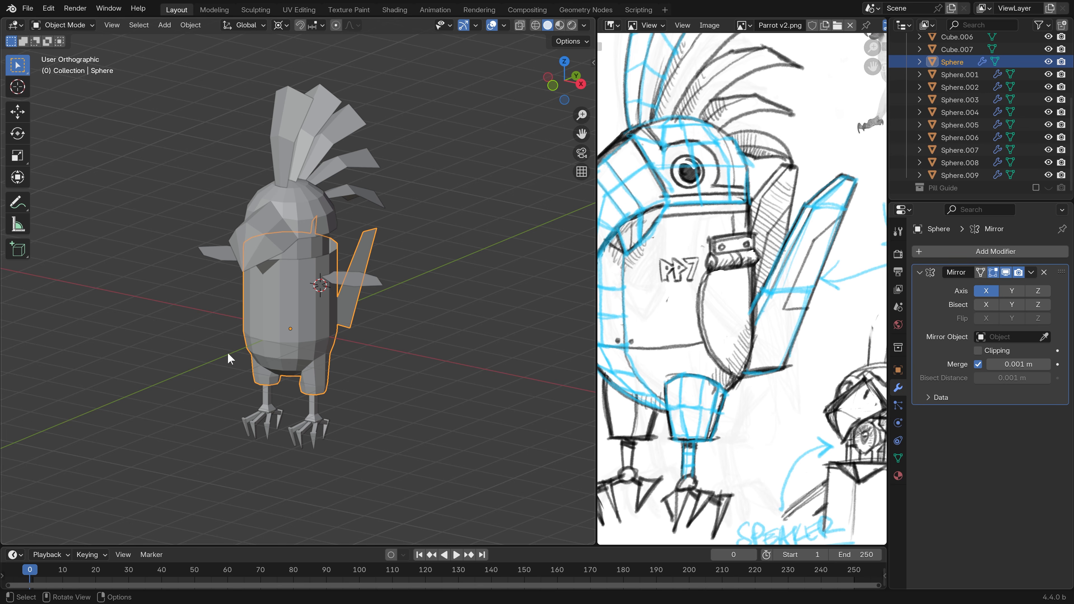
- Join the head, neck and wing objects into the body object
middle_drag(324, 298, 263, 232)
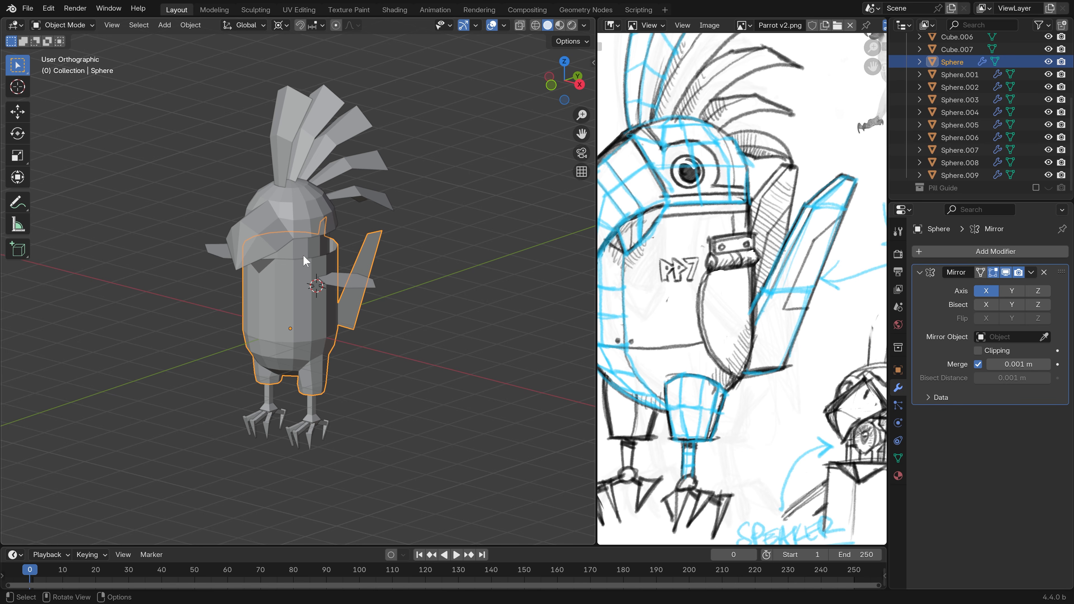
click(306, 219)
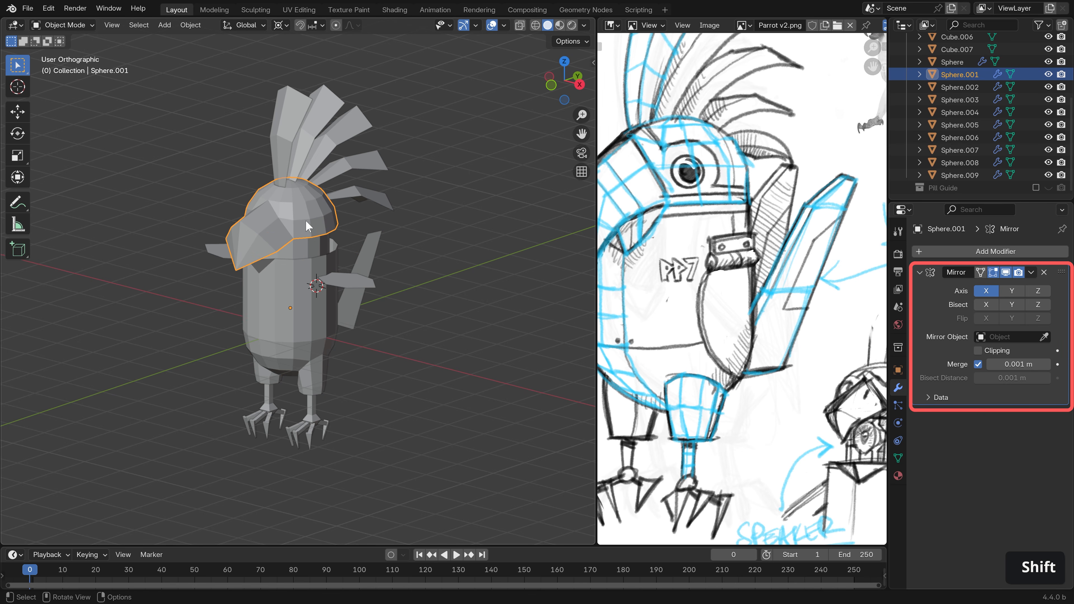
shift+click(306, 254)
shift+click(350, 278)
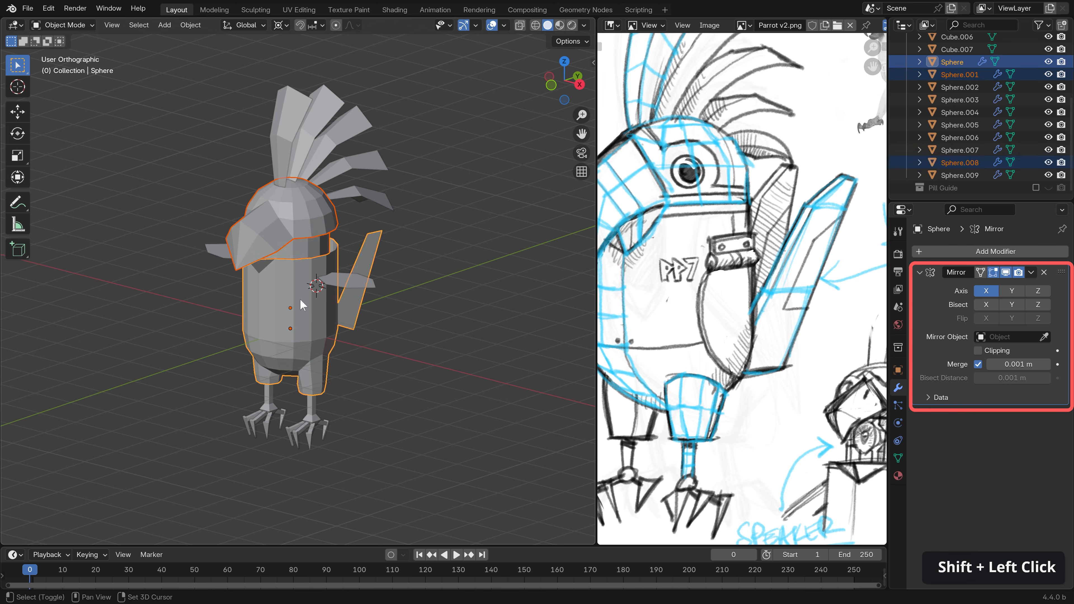
shift+click(349, 278)
shift+click(283, 286)
key(ctrl+j)
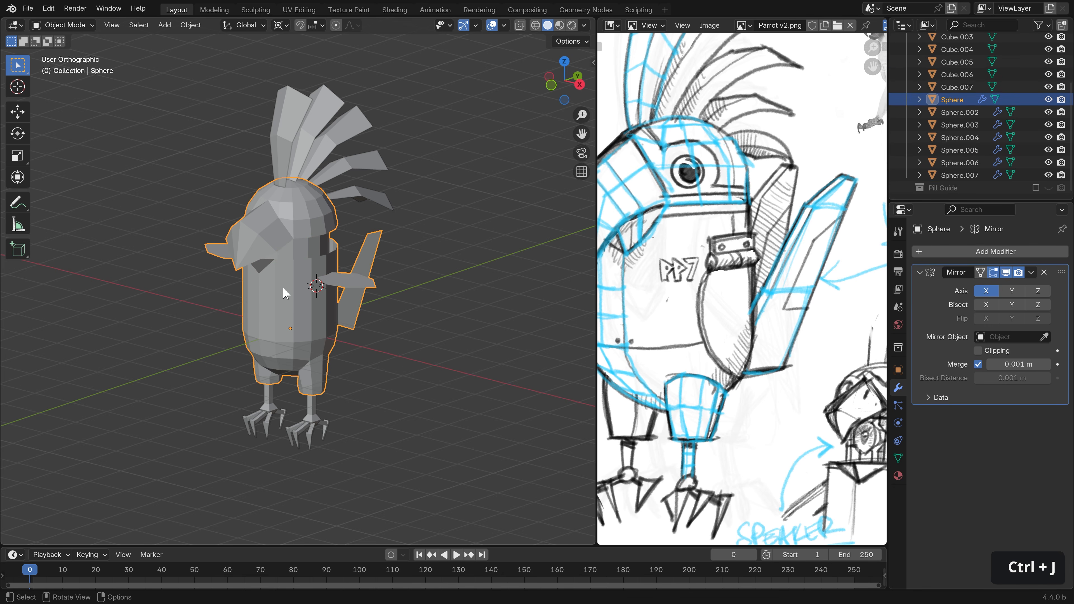
- Join the thin lower-leg object into the body object
shift+click(311, 412)
shift+click(316, 382)
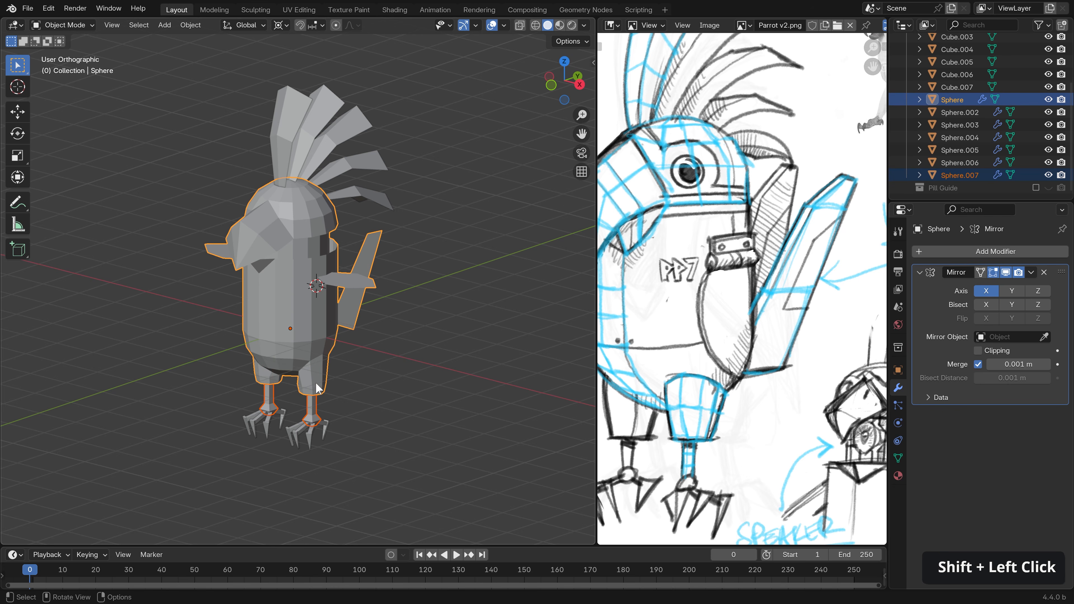
key(ctrl+j)
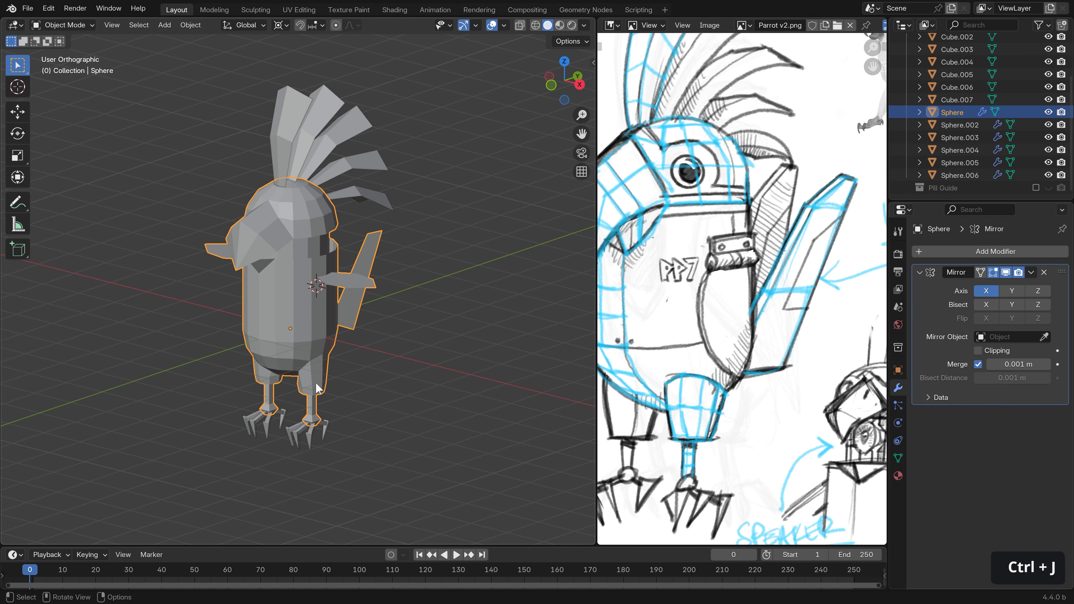
- Hide the body's Mirror modifier in the viewport and delete the four claws of the opposite foot
click(1006, 272)
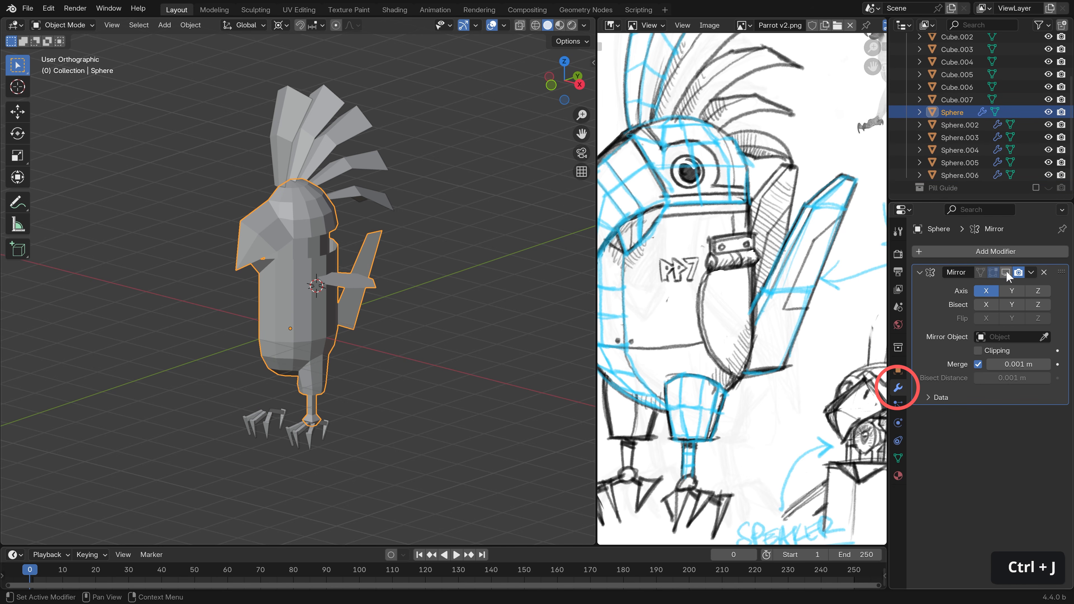
middle_drag(258, 284, 343, 282)
shift+middle_drag(317, 392, 345, 326)
scroll(345, 326, up, 3)
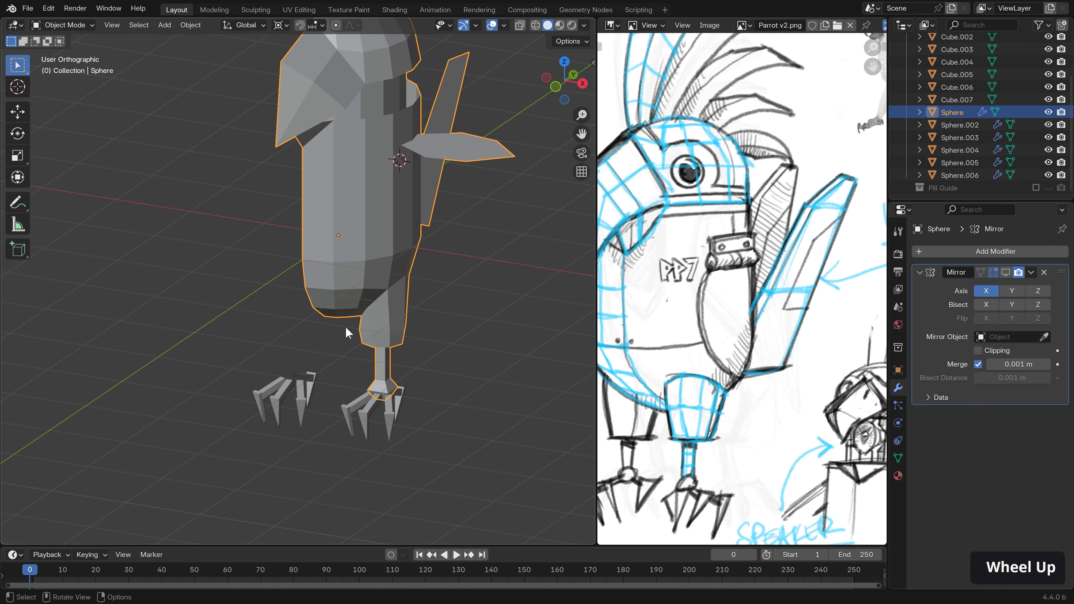
drag(209, 352, 325, 409)
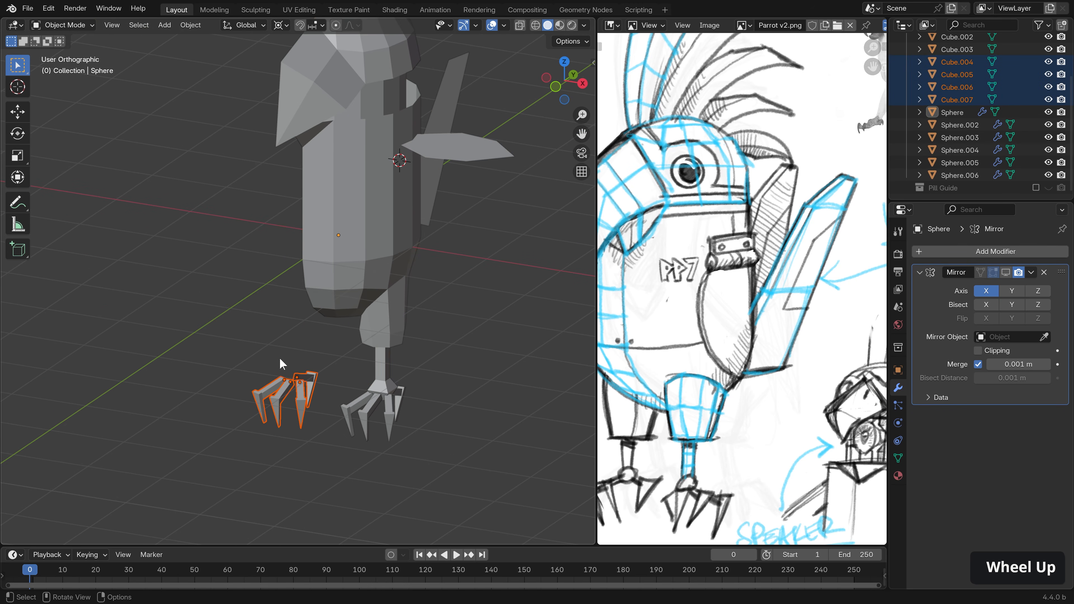
key(x)
click(282, 412)
- Delete three claws from the remaining foot, keeping a single claw attached to the ankle
middle_drag(393, 352, 374, 353)
shift+middle_drag(374, 353, 332, 355)
click(339, 415)
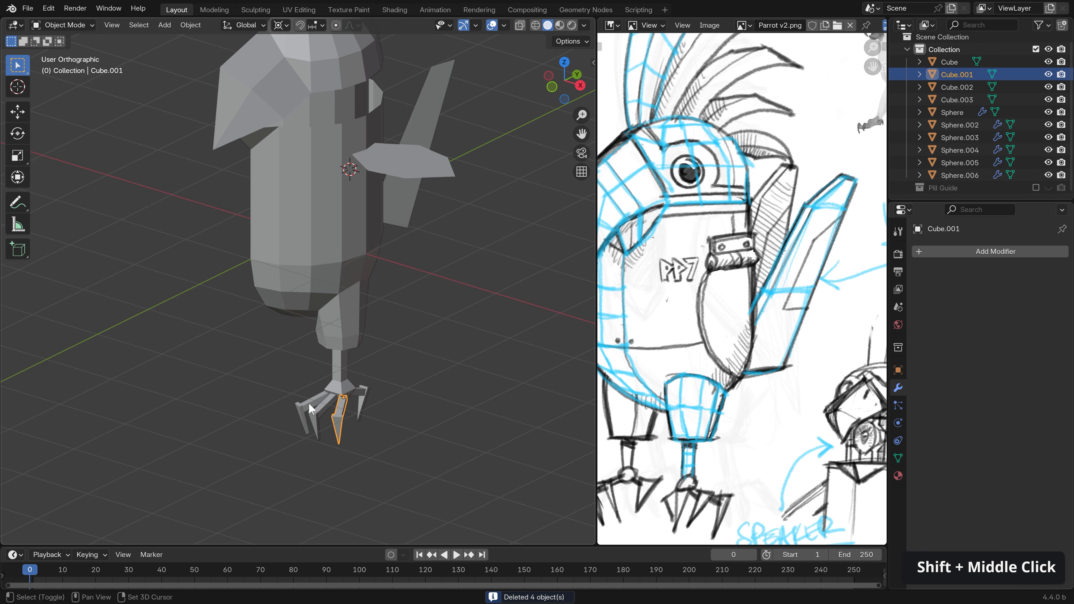
shift+click(312, 403)
shift+click(363, 394)
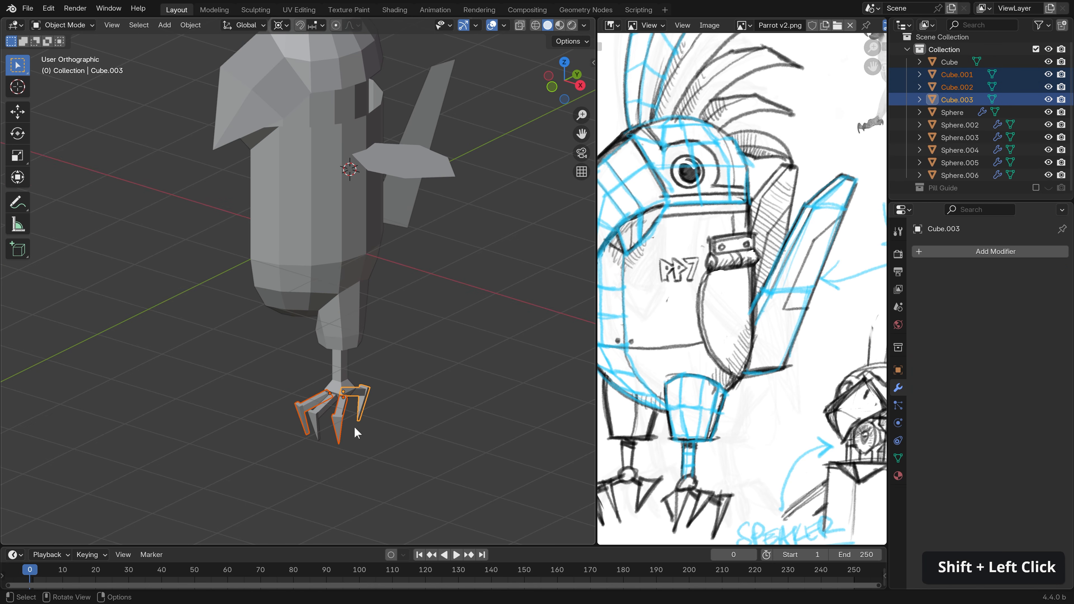
key(x)
click(347, 418)
- Delete the four rear crest feathers and hide the remaining front feather's Mirror modifier in the viewport
shift+middle_drag(414, 317, 409, 537)
click(304, 233)
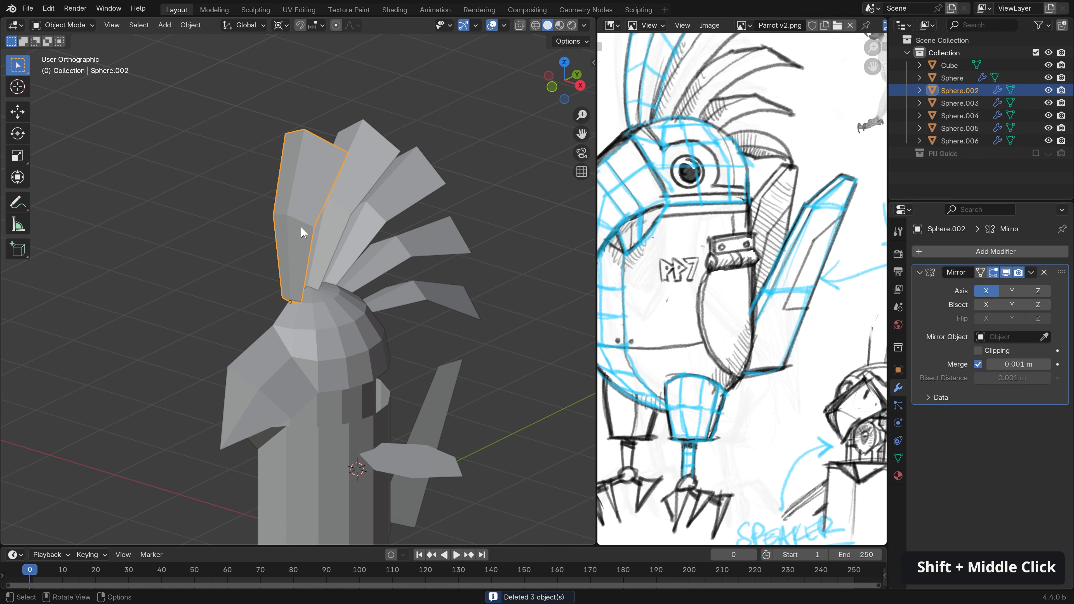
click(341, 205)
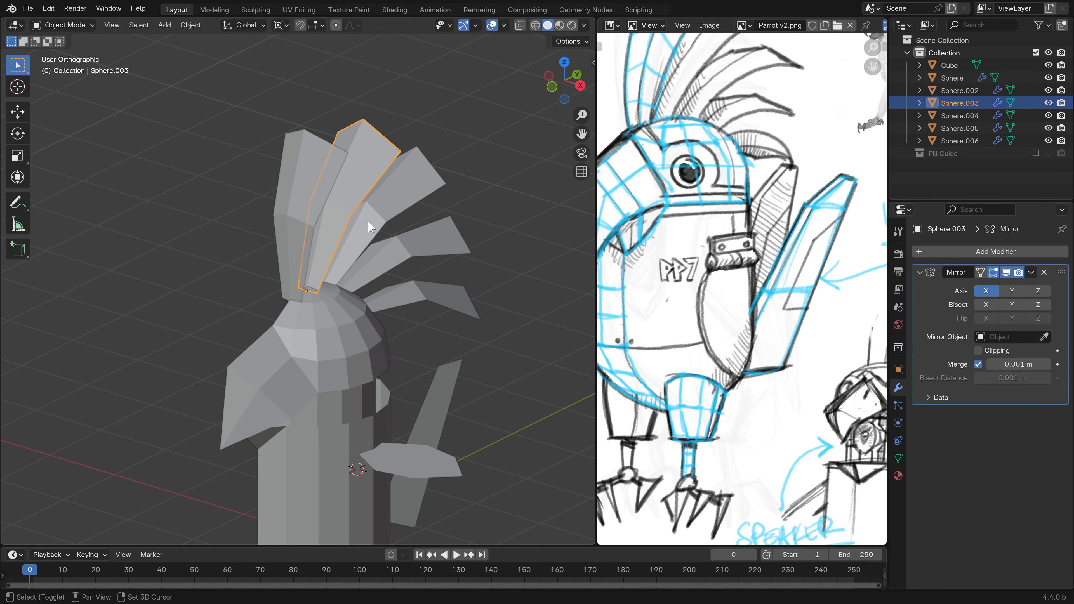
shift+click(365, 220)
shift+click(402, 245)
shift+click(431, 295)
key(shift+x)
click(431, 294)
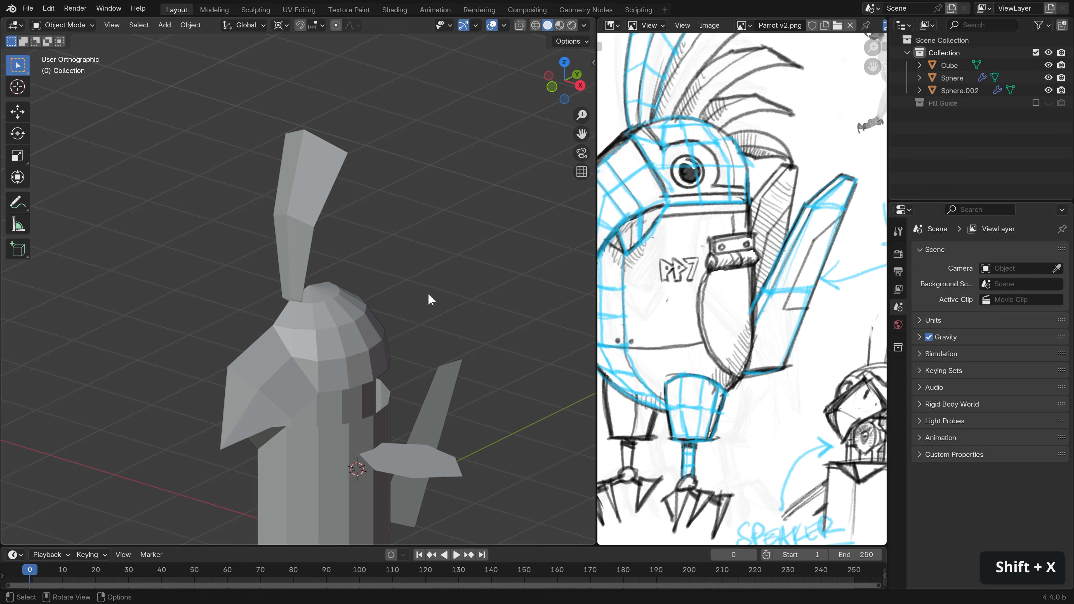
click(307, 201)
click(1007, 273)
- Add a Decimate modifier to the body object and lower its collapse ratio to about 0.44
shift+middle_drag(319, 353, 379, 191)
scroll(389, 250, down, 2)
shift+middle_drag(390, 254, 345, 258)
click(300, 312)
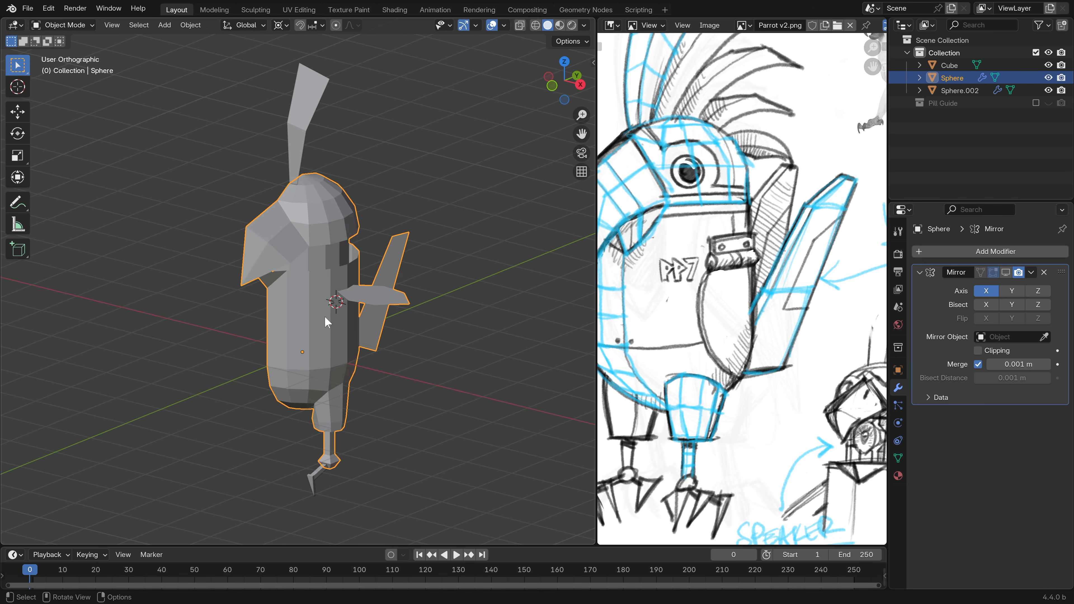
click(987, 256)
click(986, 256)
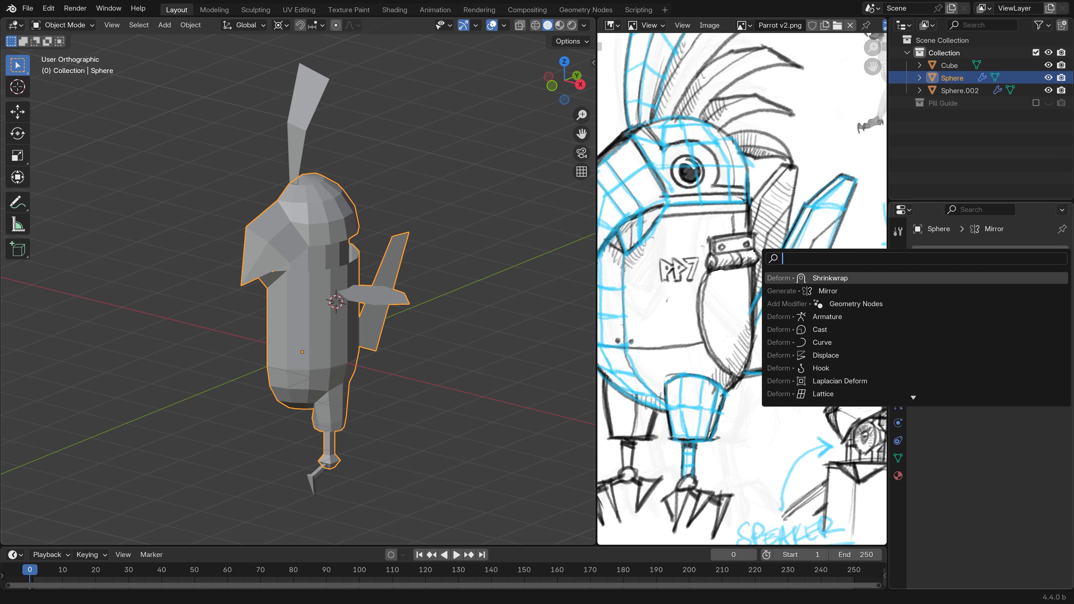
text(de)
click(918, 278)
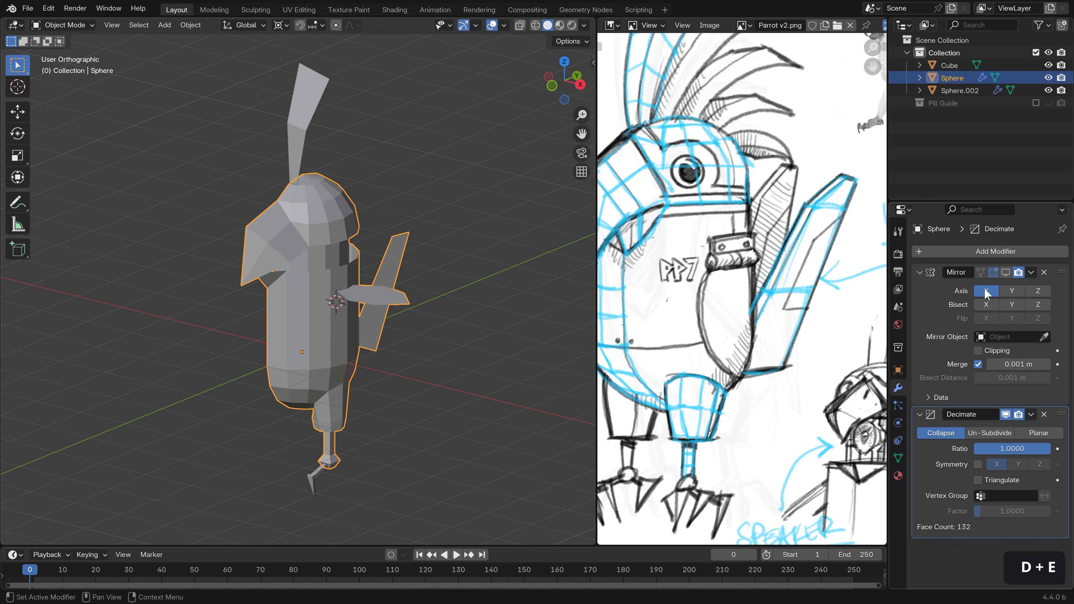
drag(1045, 455, 1008, 455)
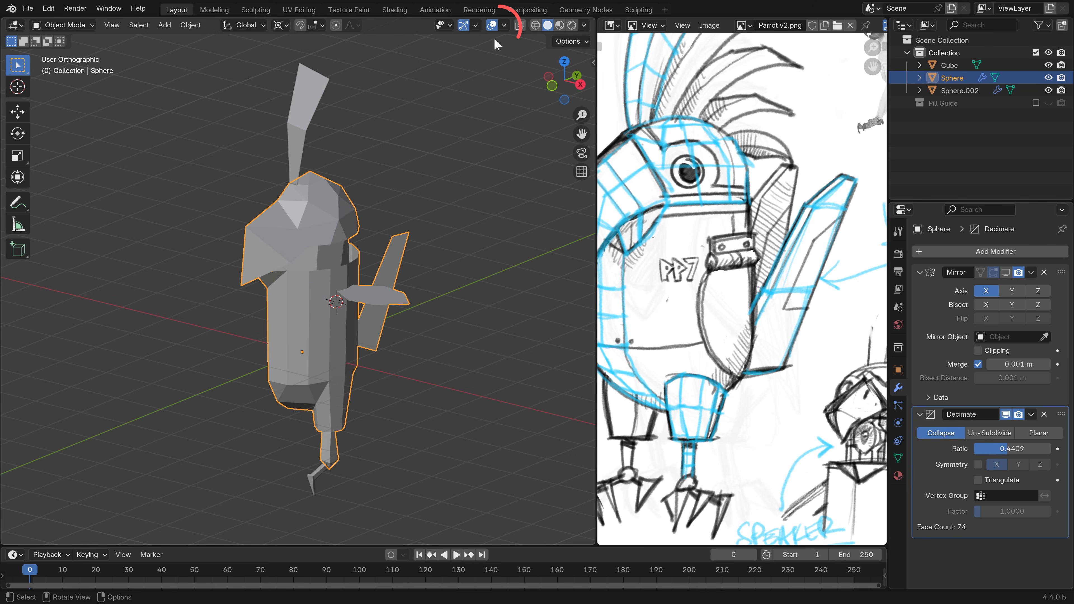
- Show wireframes over all objects and lower the body's Decimate ratio further to 0.35
click(504, 25)
click(426, 236)
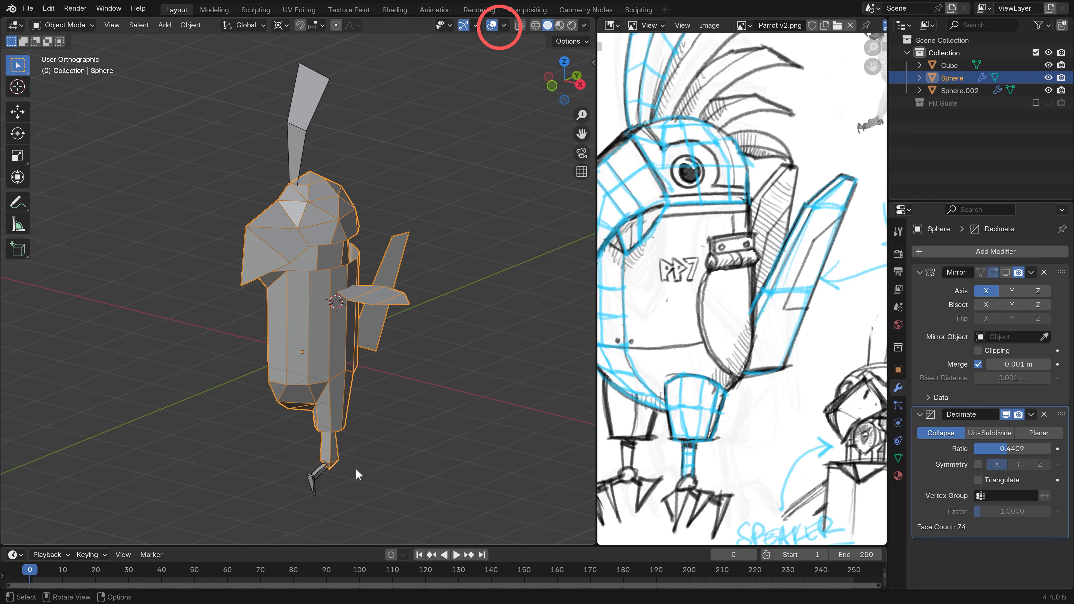
drag(1012, 449, 1001, 448)
- Select all parrot parts with the body active and convert them to meshes to apply their modifiers
middle_drag(275, 308, 456, 304)
key(a)
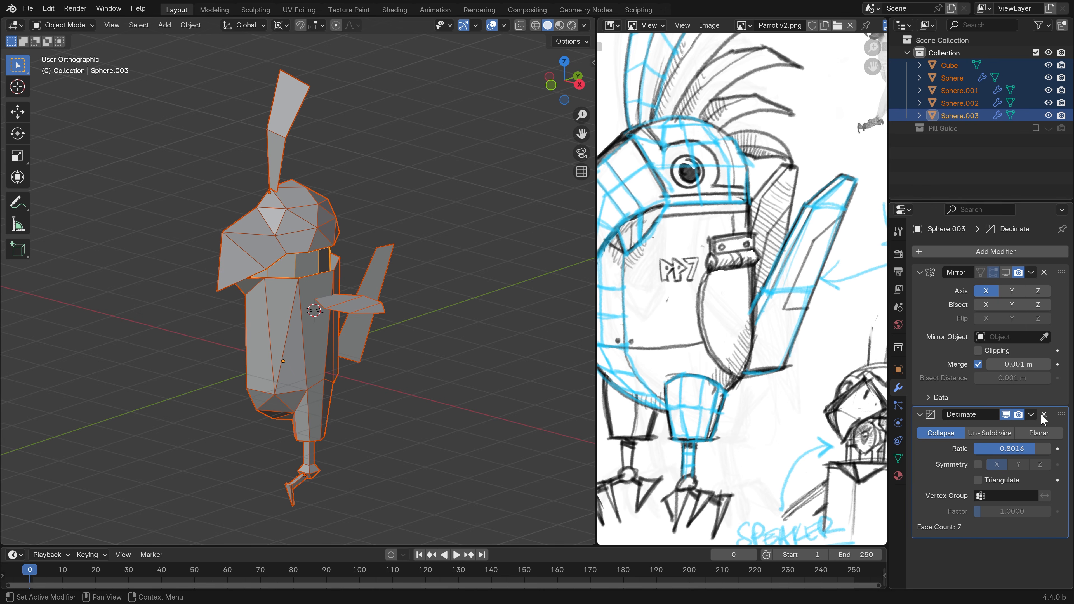
click(1033, 415)
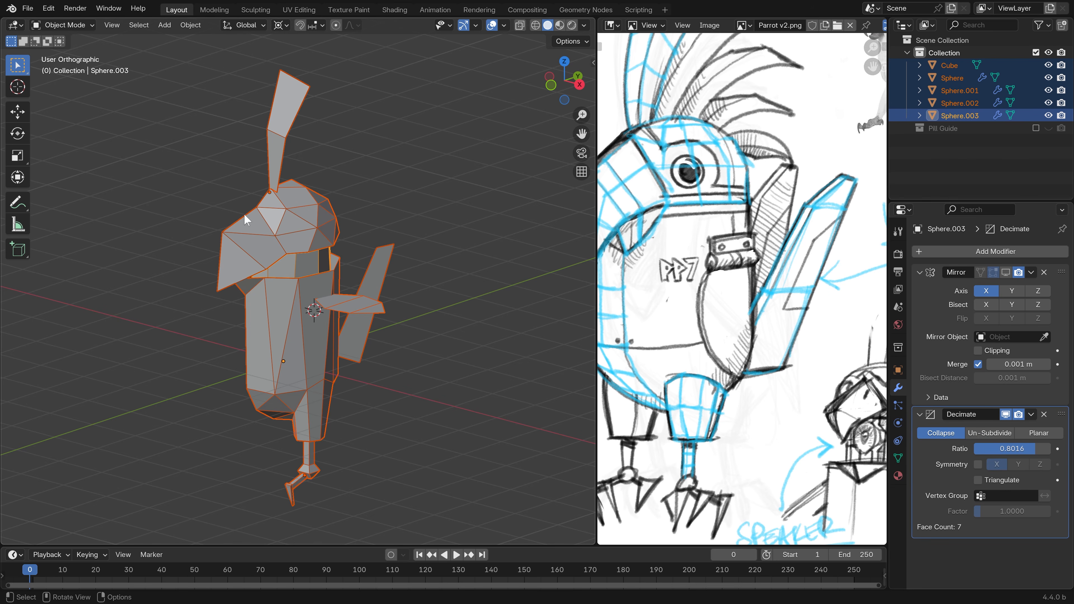
shift+click(305, 290)
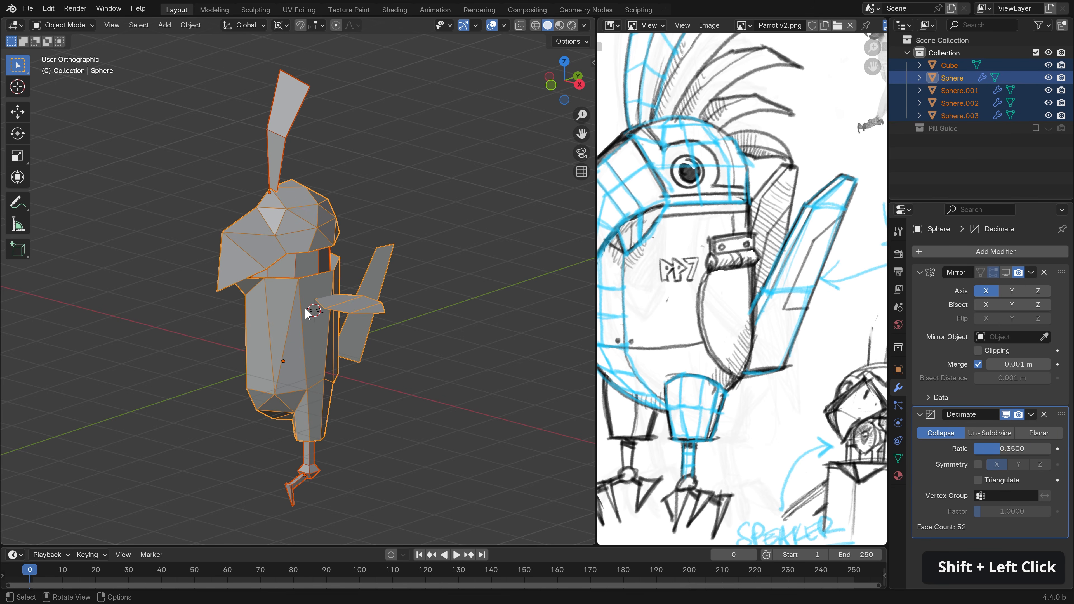
right_click(295, 303)
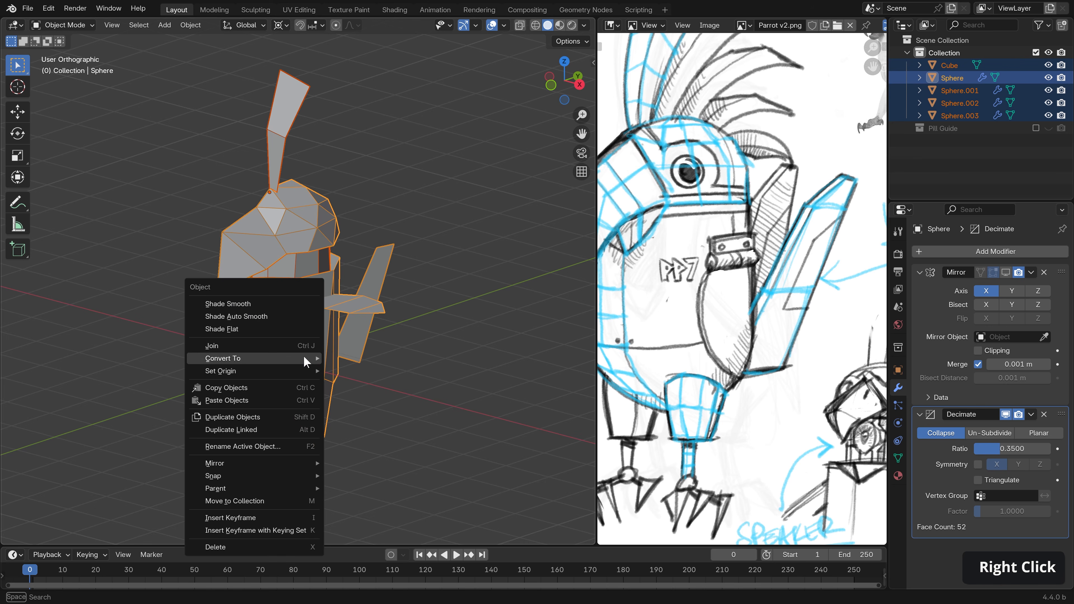
mouse_move(308, 358)
click(354, 360)
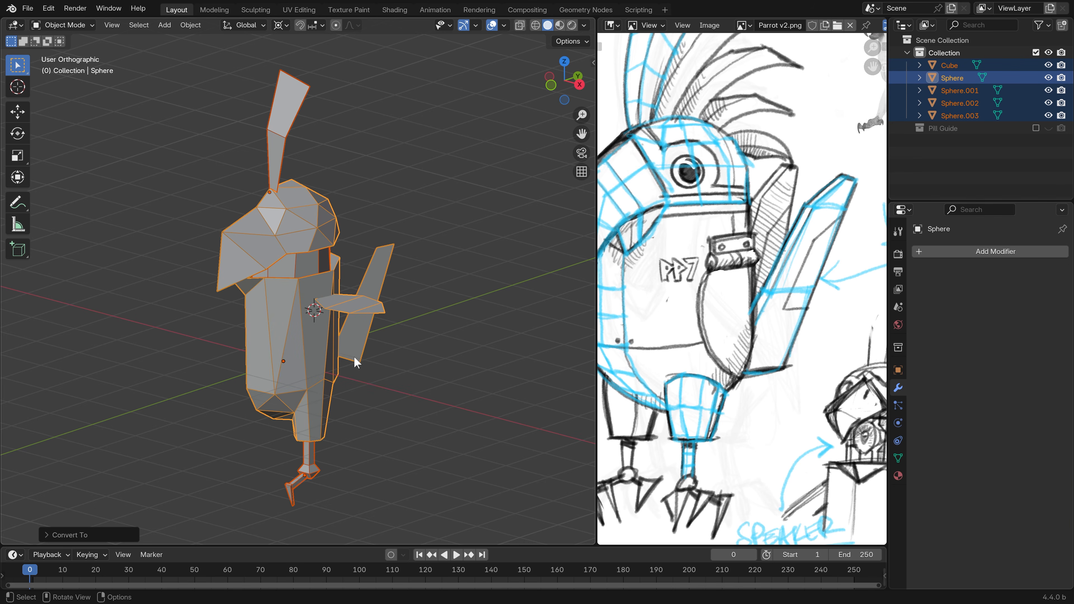
- Join the head, neck, feather, leg and claw parts into the body object
click(298, 257)
click(293, 321)
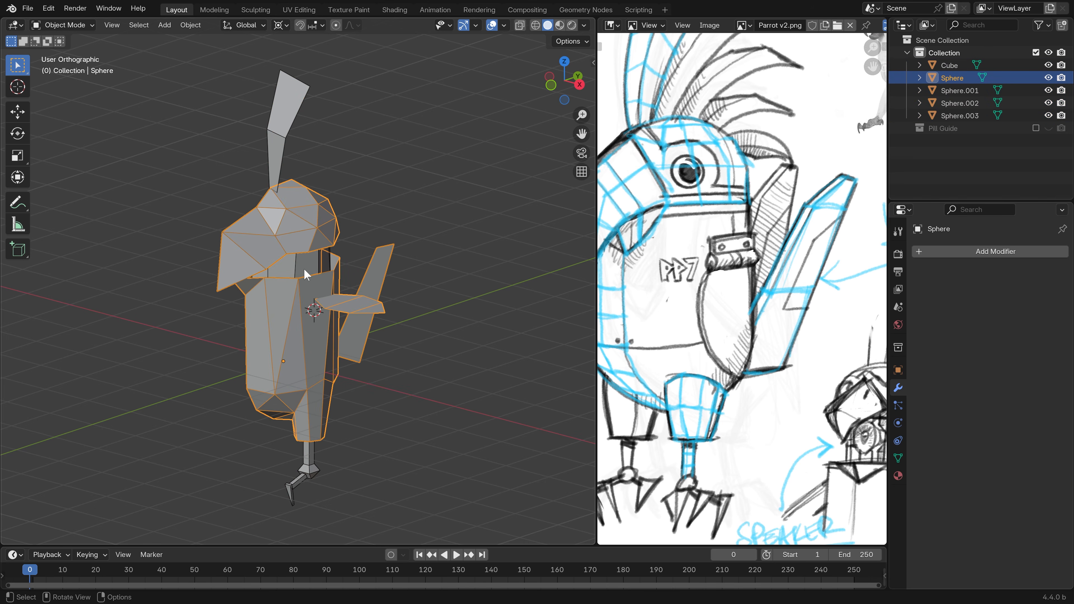
key(a)
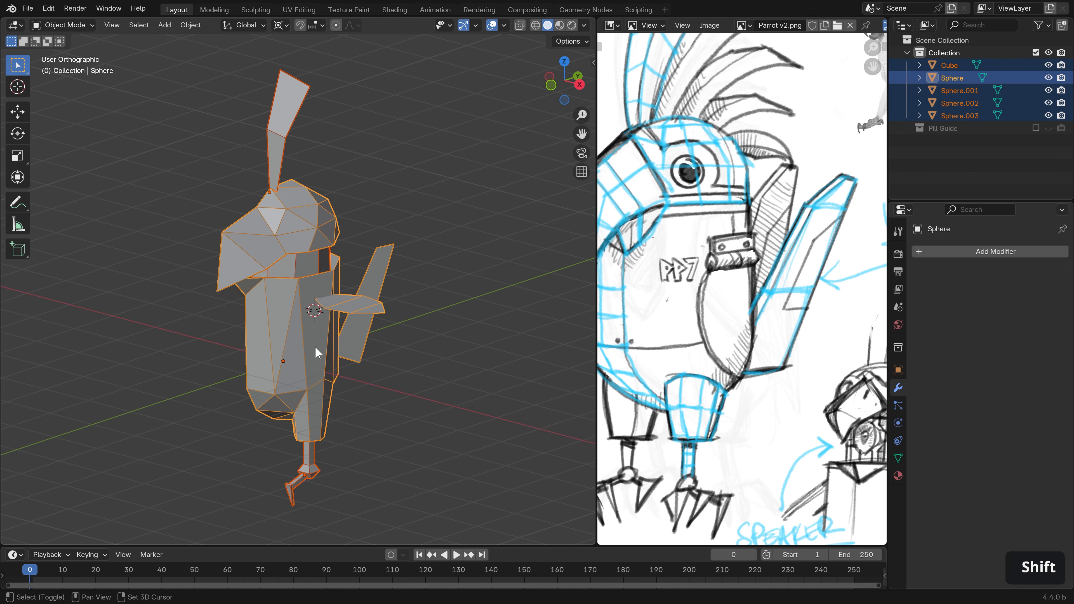
shift+click(316, 371)
shift+click(320, 318)
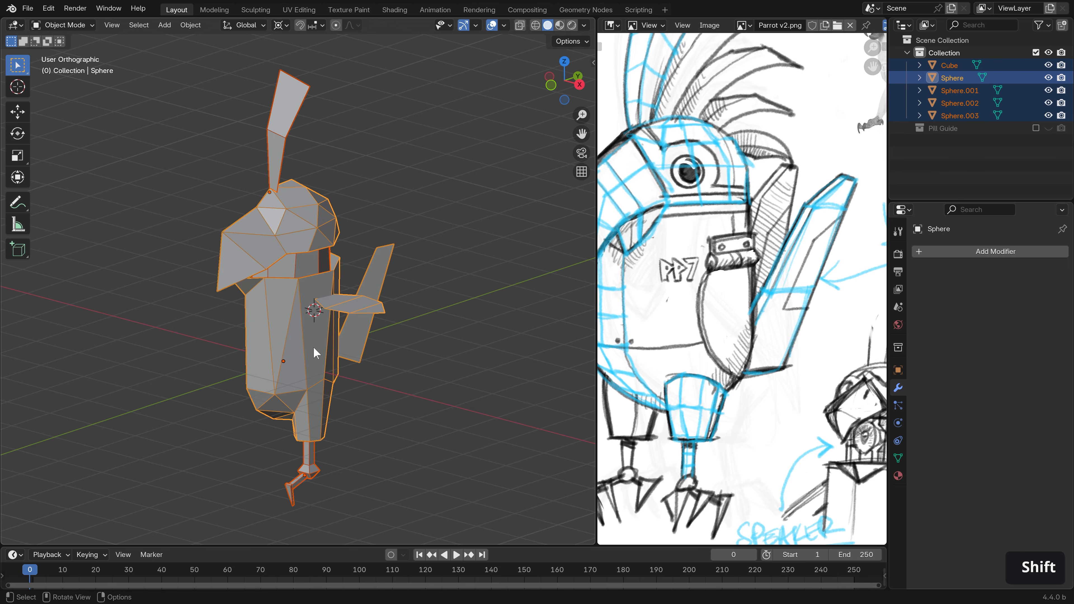
key(ctrl+j)
- Edit the joined mesh and mark a seam along the two edges where the beak meets the head
mouse_move(363, 378)
middle_down()
mouse_move(168, 359)
mouse_move(395, 358)
mouse_move(360, 361)
middle_up()
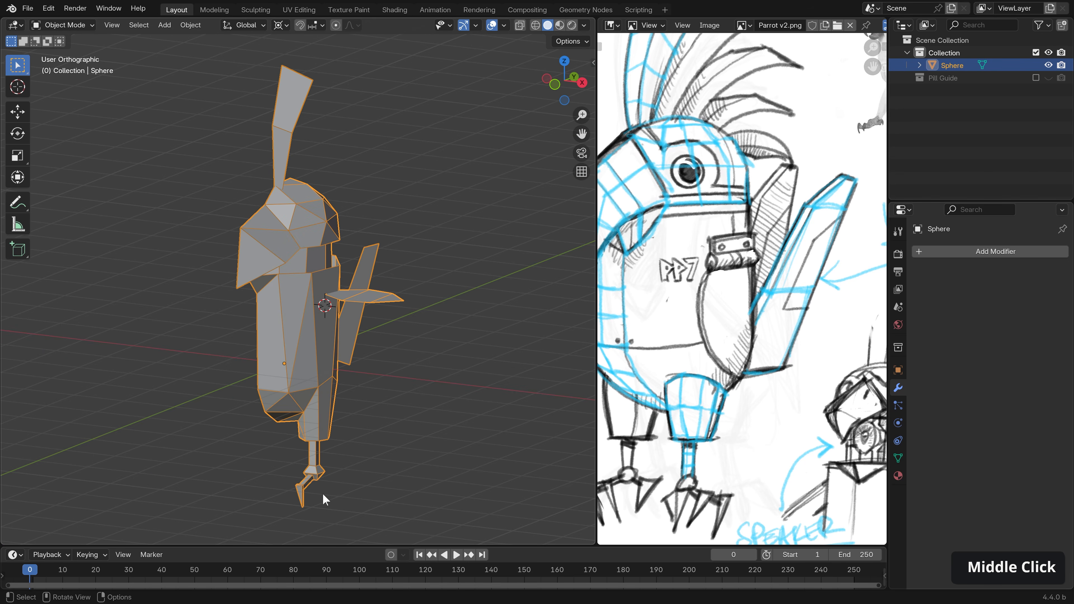
shift+middle_drag(322, 506, 391, 341)
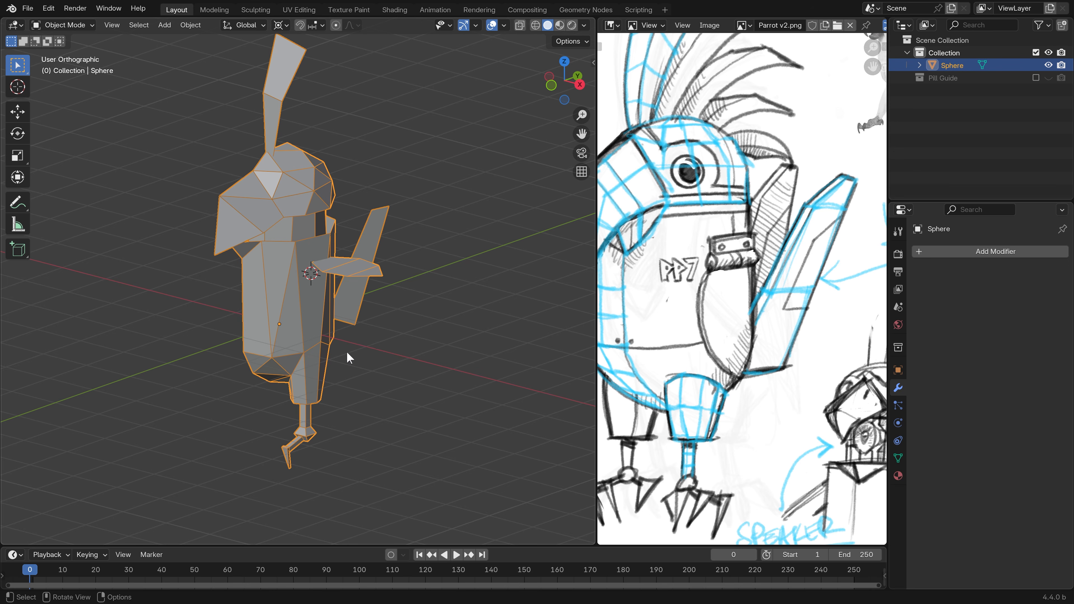
middle_drag(337, 356, 372, 275)
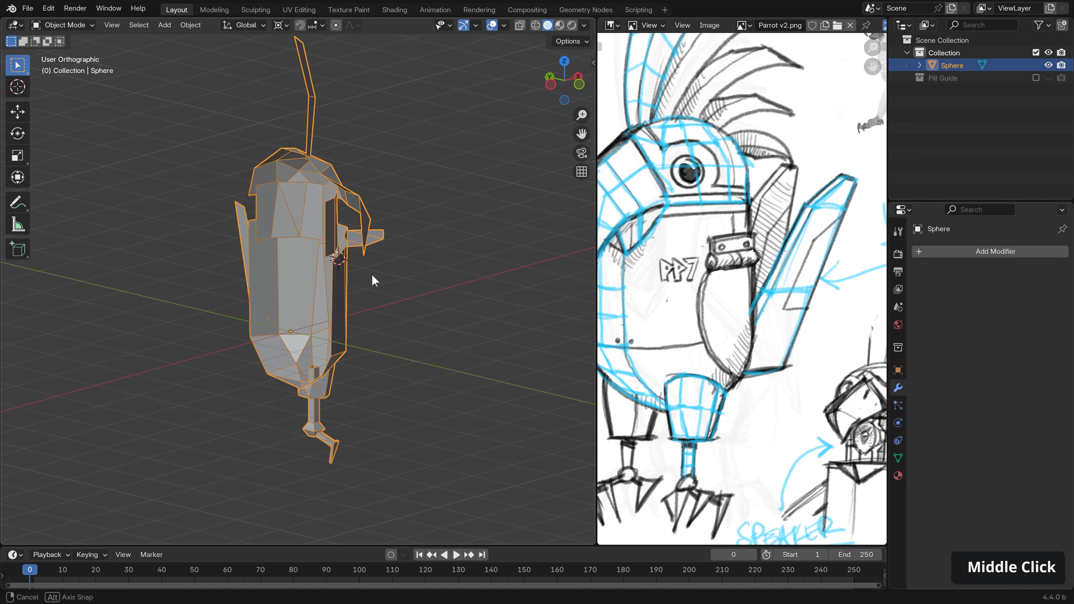
middle_drag(315, 189, 324, 300)
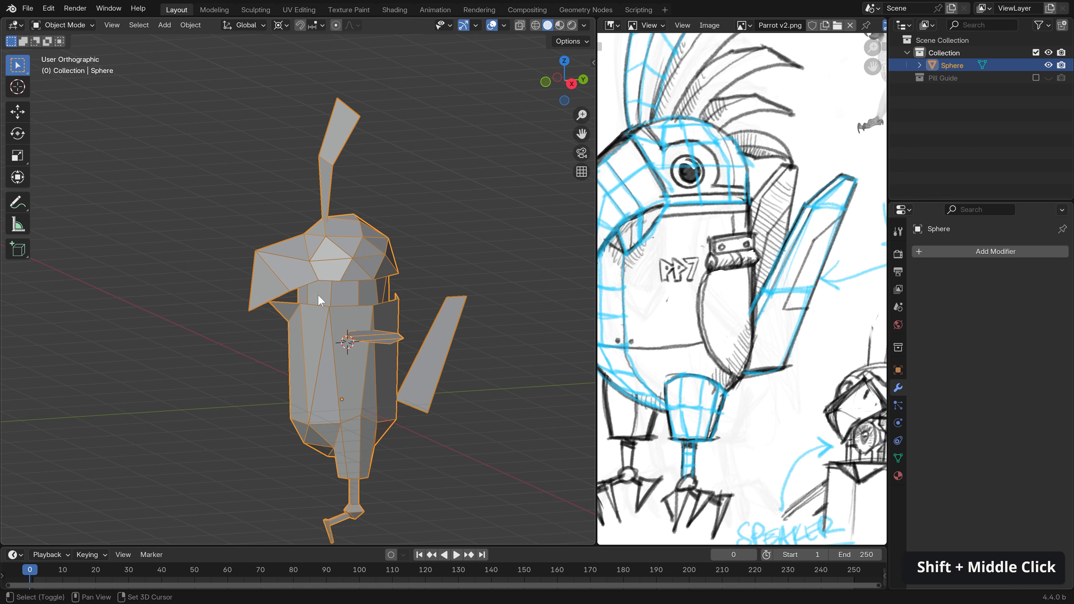
scroll(341, 313, up, 2)
scroll(342, 314, up, 2)
key(Tab)
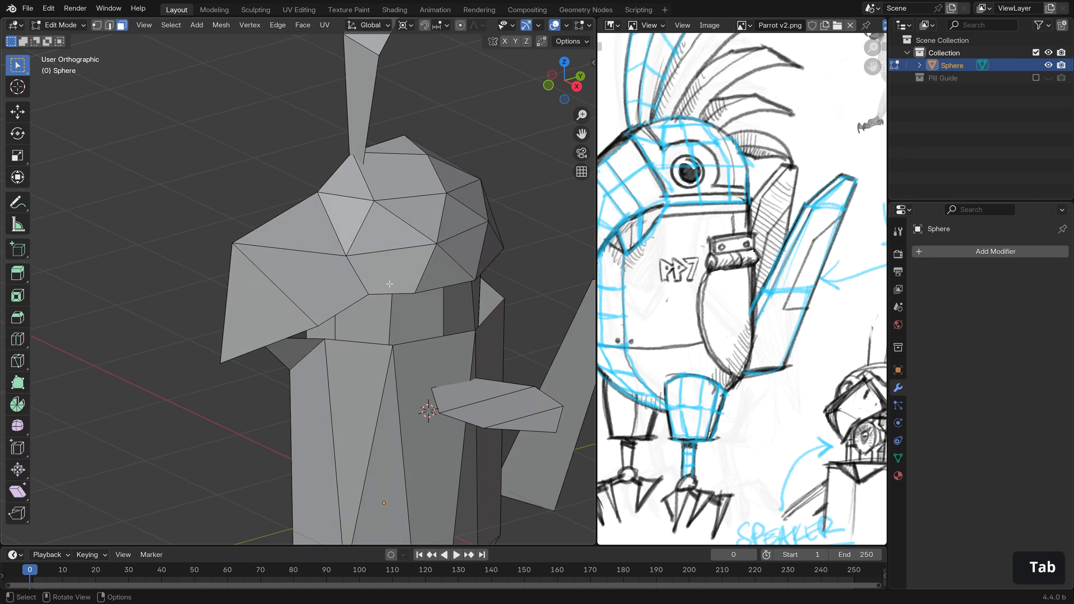
key(2)
click(330, 221)
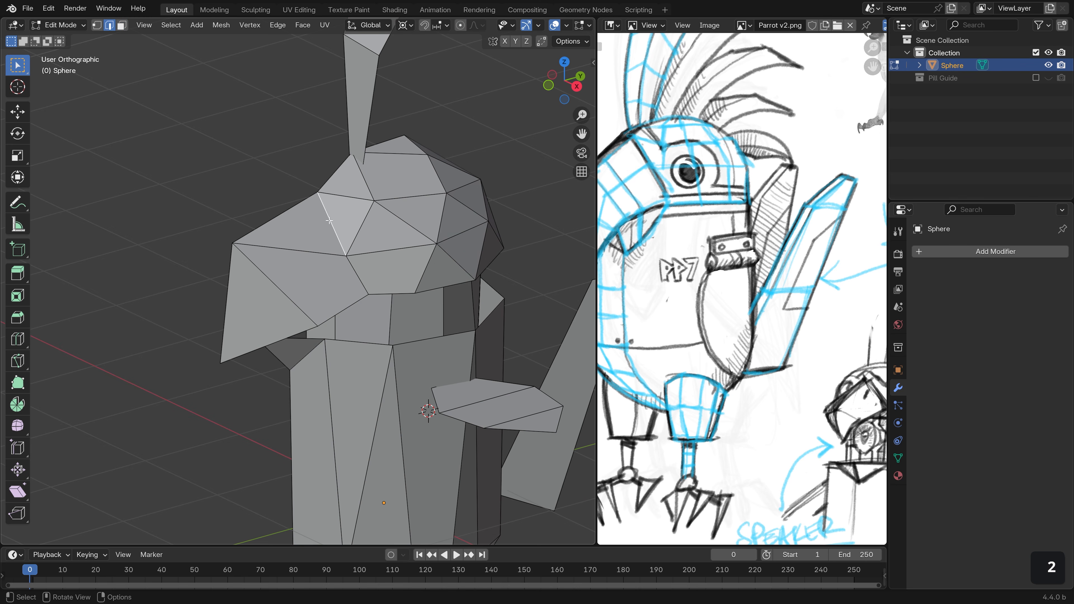
shift+click(357, 275)
shift+middle_drag(451, 356, 423, 280)
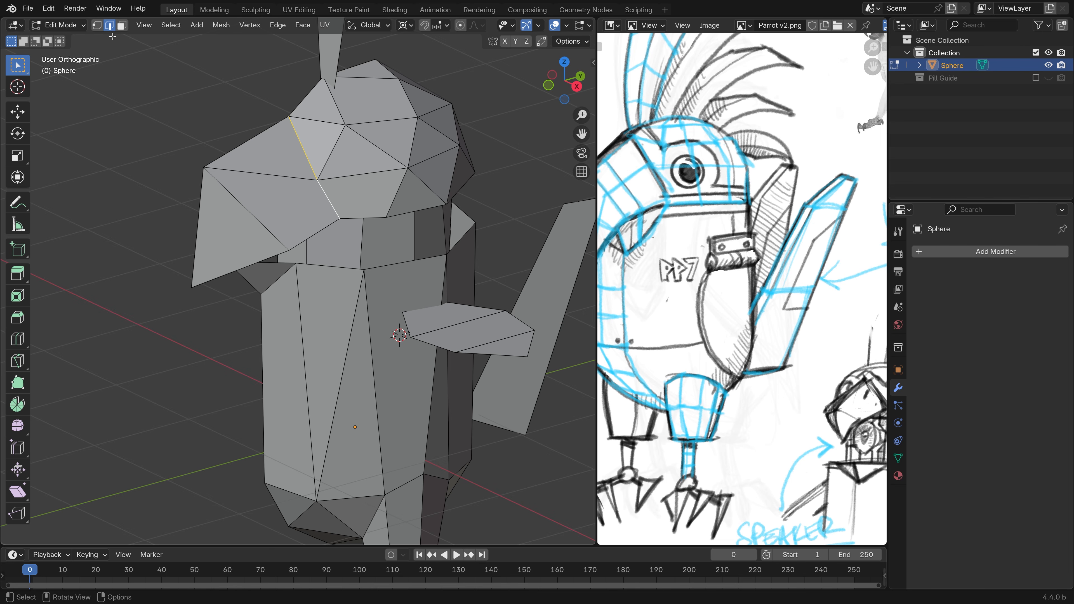
key(ctrl+e)
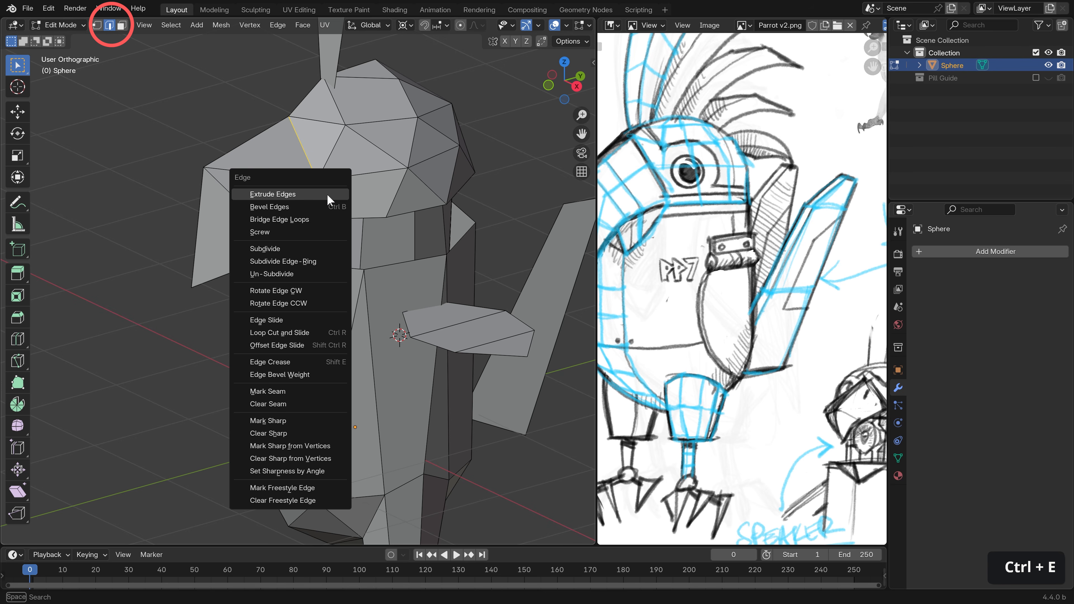
click(300, 391)
- Mark a seam along the edge path around the top of the thigh where it joins the body
shift+middle_drag(299, 391, 392, 250)
key(Tab)
middle_drag(378, 360, 254, 316)
key(Tab)
alt+click(354, 234)
alt+click(307, 289)
alt+click(282, 320)
ctrl+click(303, 293)
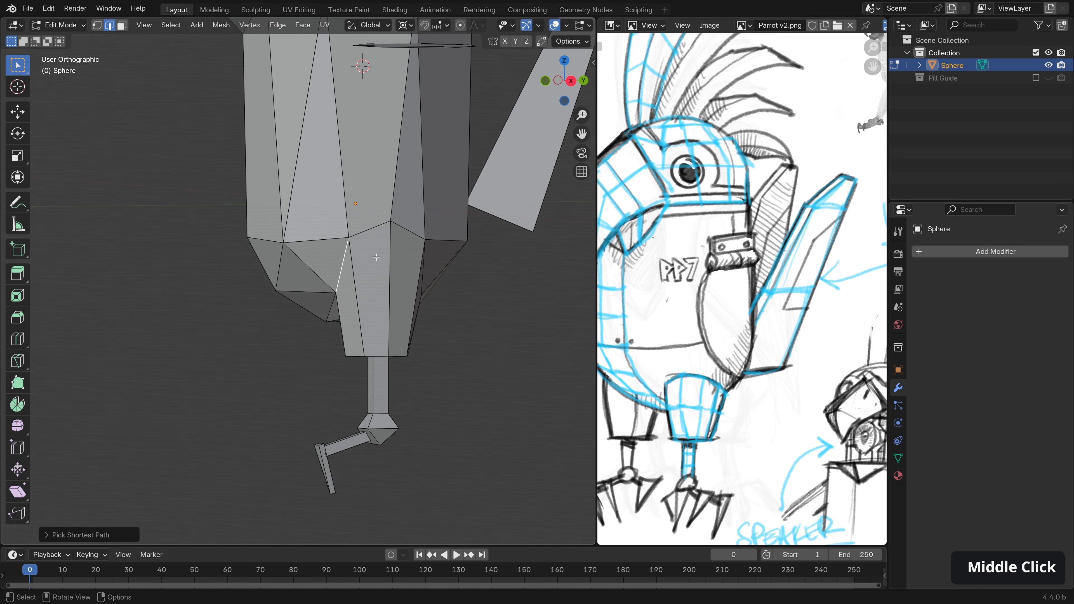
ctrl+click(404, 232)
middle_drag(404, 231, 235, 313)
ctrl+click(357, 257)
key(ctrl+e)
click(269, 220)
- Mark seams on an edge down the inner thigh and on the belly's underside edge in front of the leg
click(235, 313)
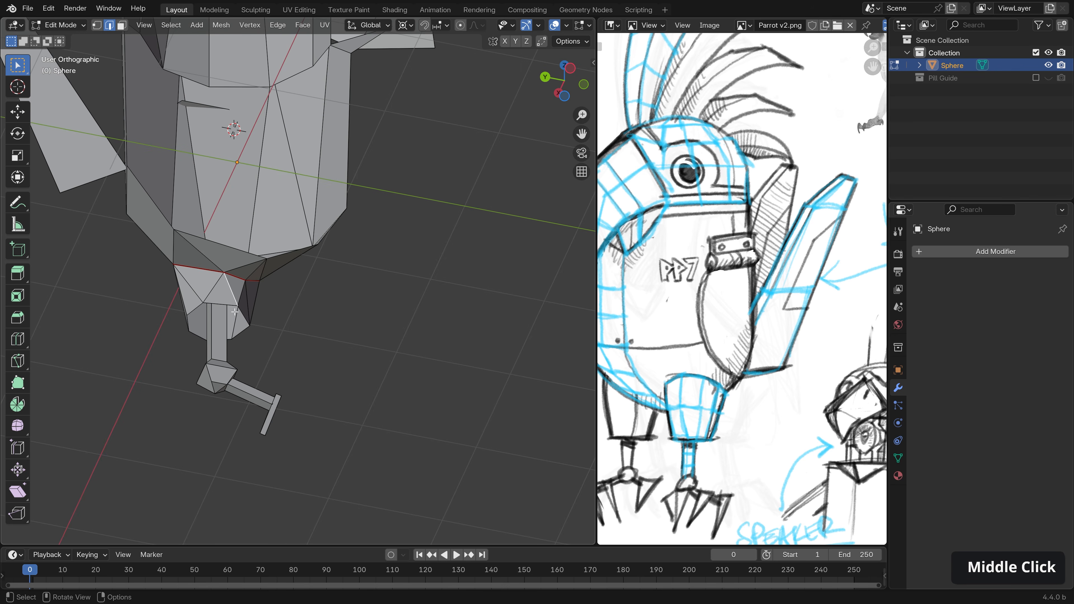
key(ctrl+e)
click(232, 297)
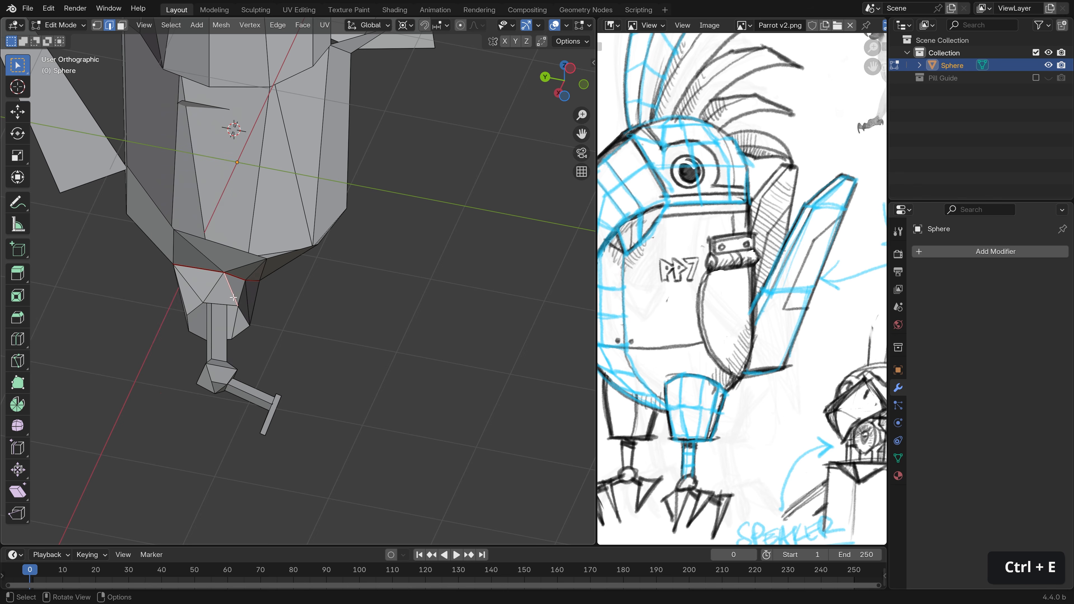
middle_drag(304, 298, 277, 253)
scroll(165, 297, up, 2)
middle_drag(165, 297, 165, 285)
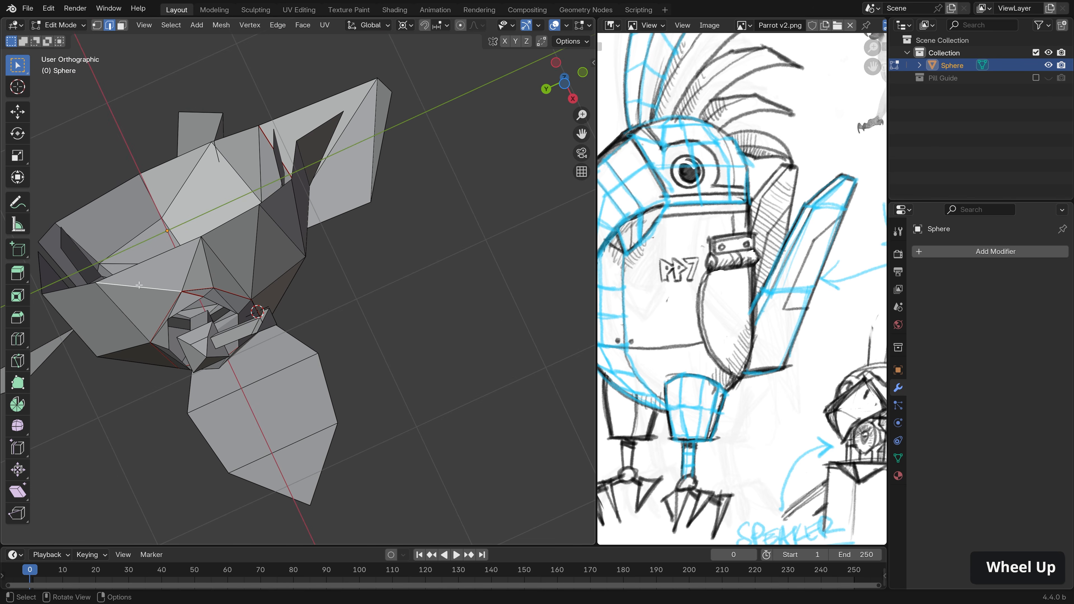
key(ctrl+e)
click(166, 284)
- Mark a seam on the edge between the pointed front collar and the upper torso
middle_drag(301, 262, 203, 322)
shift+middle_drag(203, 321, 312, 276)
key(ctrl+e)
click(357, 267)
shift+middle_drag(285, 266, 159, 218)
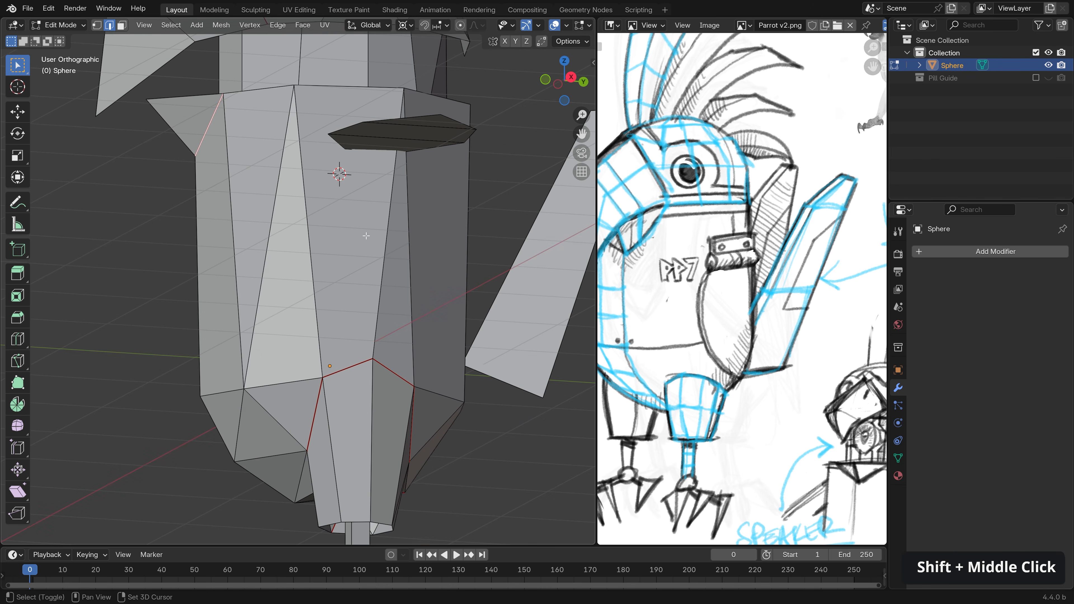
scroll(158, 218, up, 4)
middle_drag(338, 314, 383, 322)
scroll(384, 321, up, 5)
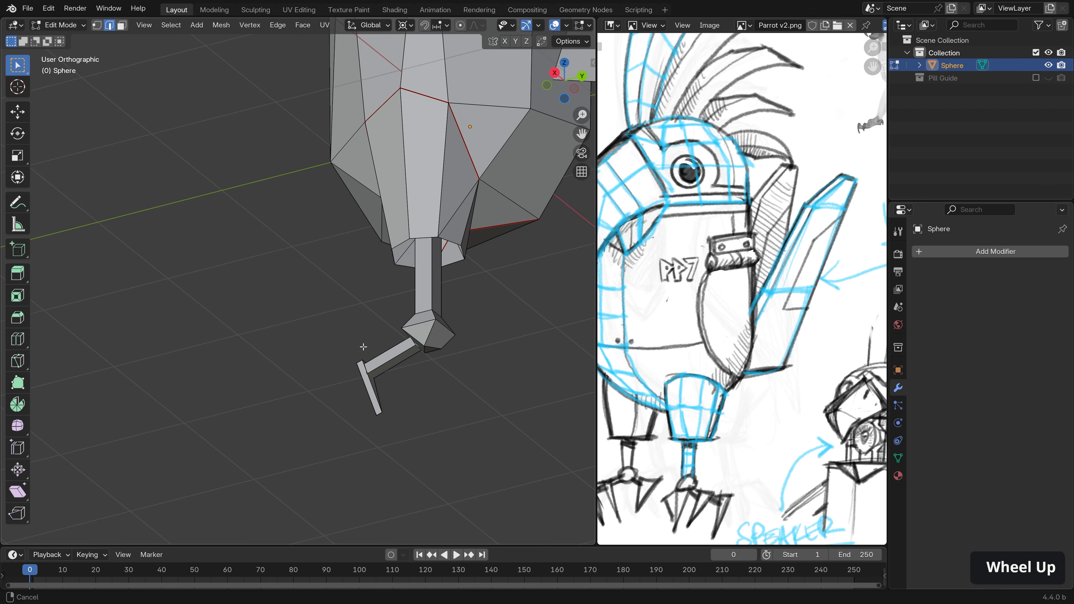
- Mark a seam along the lower edge of the toe's upper segment
middle_drag(363, 295, 185, 276)
key(ctrl+e)
click(216, 283)
- Mark seams along the claw's long edges and around its upper end where it joins the toe
middle_drag(204, 356, 242, 330)
click(250, 331)
shift+click(259, 322)
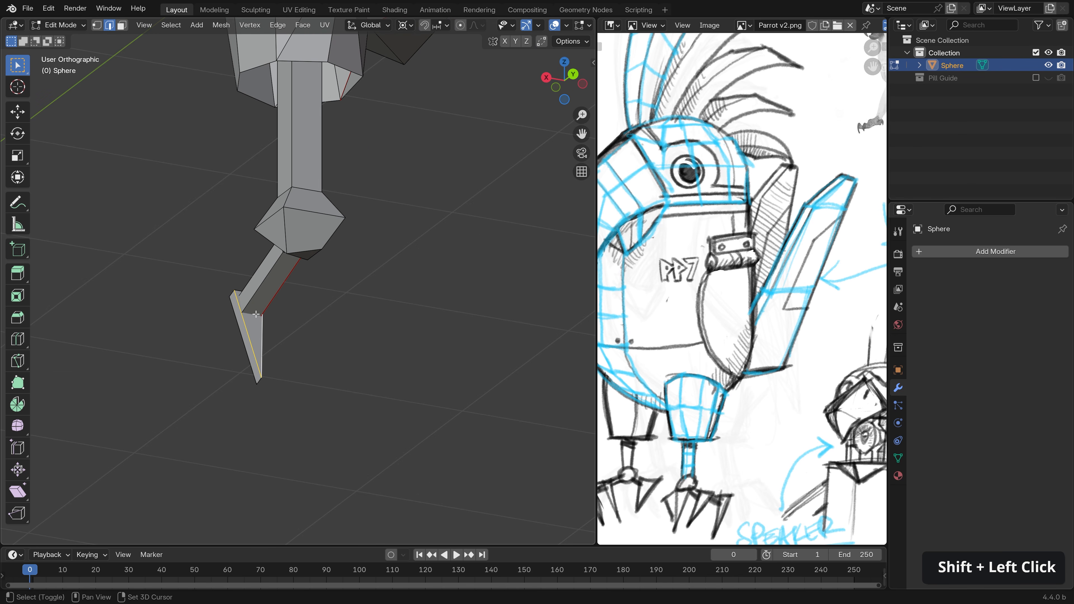
shift+click(241, 292)
middle_drag(240, 293, 365, 396)
scroll(343, 365, up, 3)
shift+click(497, 437)
key(ctrl+e)
click(355, 389)
- Mark a seam along the edge path running down the lower leg and across the ankle joint to the toe
shift+middle_drag(434, 299, 295, 312)
click(259, 216)
middle_drag(259, 217, 156, 279)
ctrl+click(170, 274)
ctrl+click(168, 342)
ctrl+click(159, 364)
ctrl+click(188, 365)
middle_drag(300, 372, 148, 399)
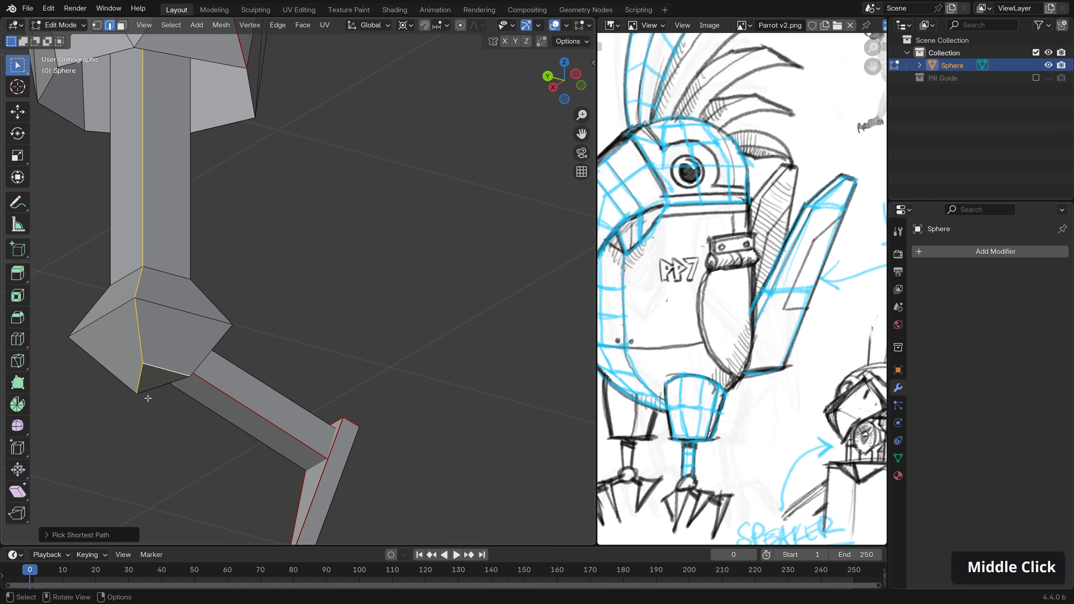
key(ctrl+e)
click(170, 369)
- Select the whole mesh and triangulate all of its faces
scroll(326, 384, down, 4)
key(Tab)
middle_drag(327, 384, 346, 149)
key(Tab)
key(a)
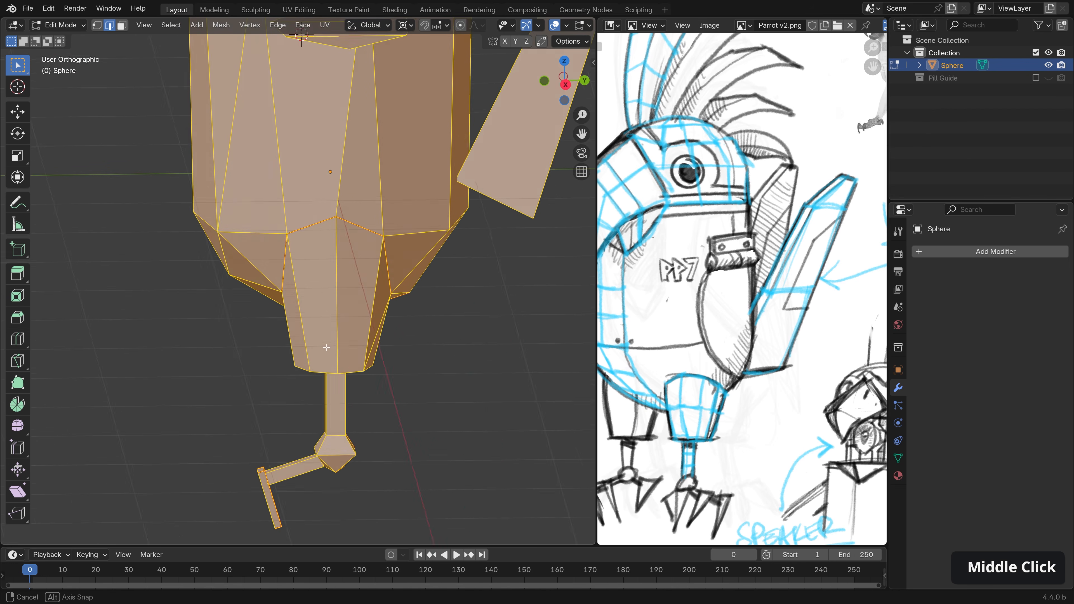
scroll(345, 149, up, 3)
click(301, 24)
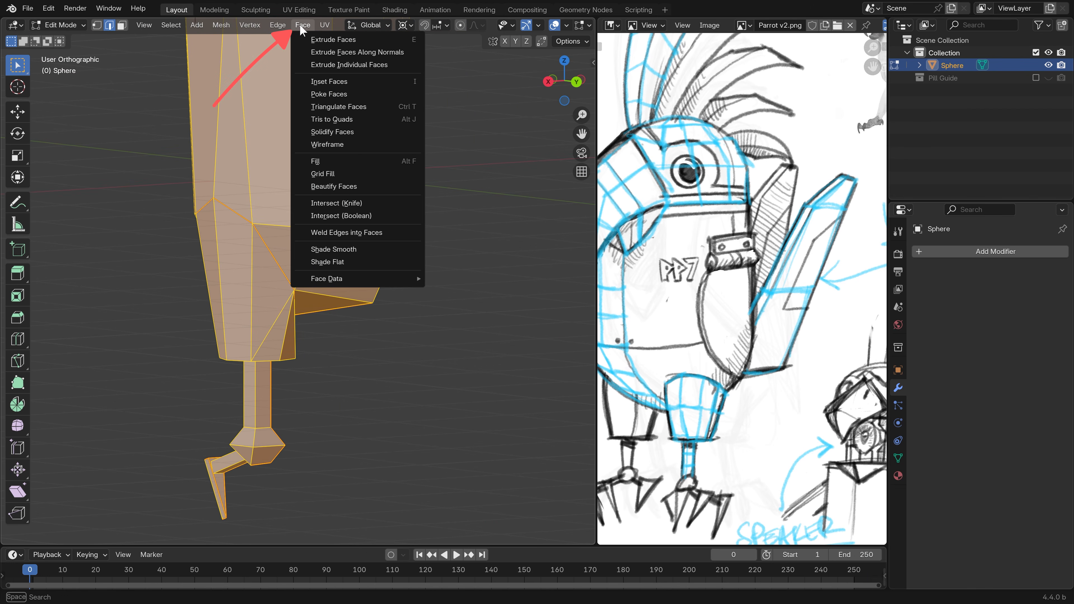
click(376, 102)
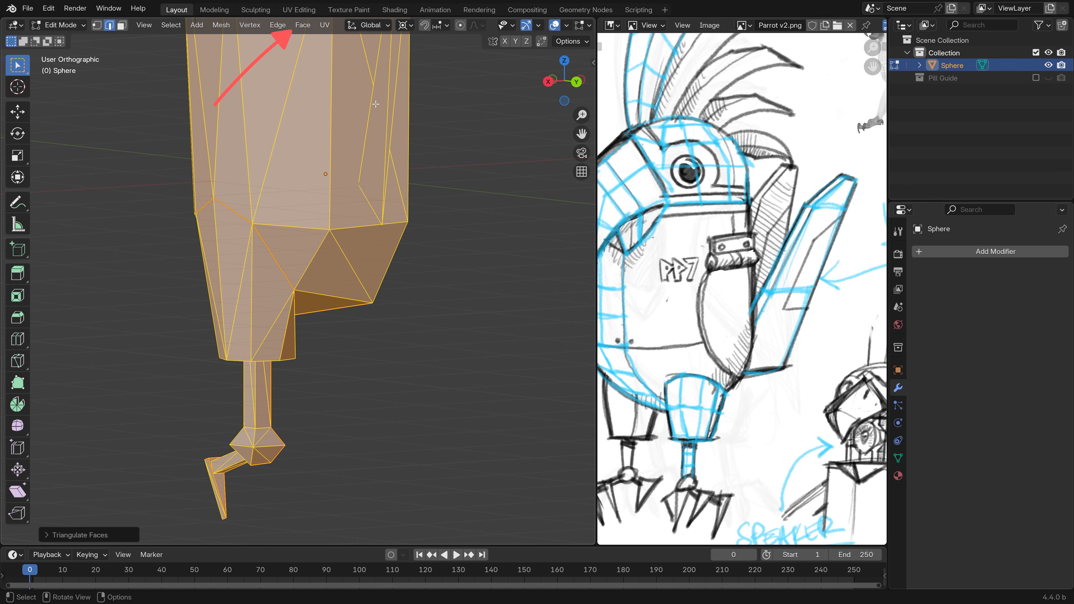
mouse_move(381, 347)
middle_down()
mouse_move(460, 346)
mouse_move(368, 347)
middle_up()
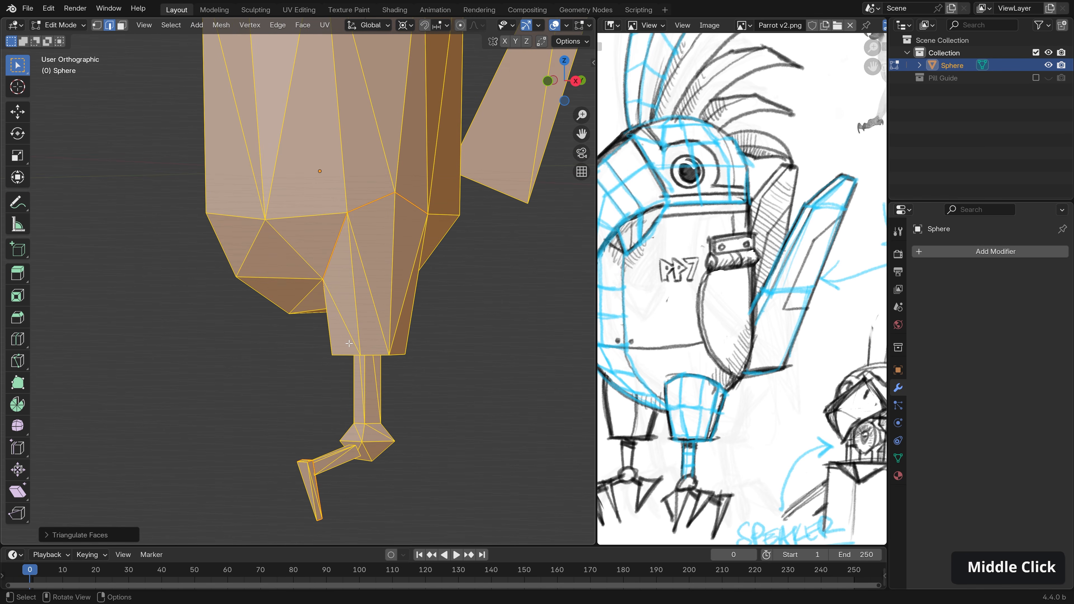
- Widen the reference image area and switch it to the UV Editor with the mesh in Edit Mode
key(Tab)
scroll(365, 348, down, 3)
key(Tab)
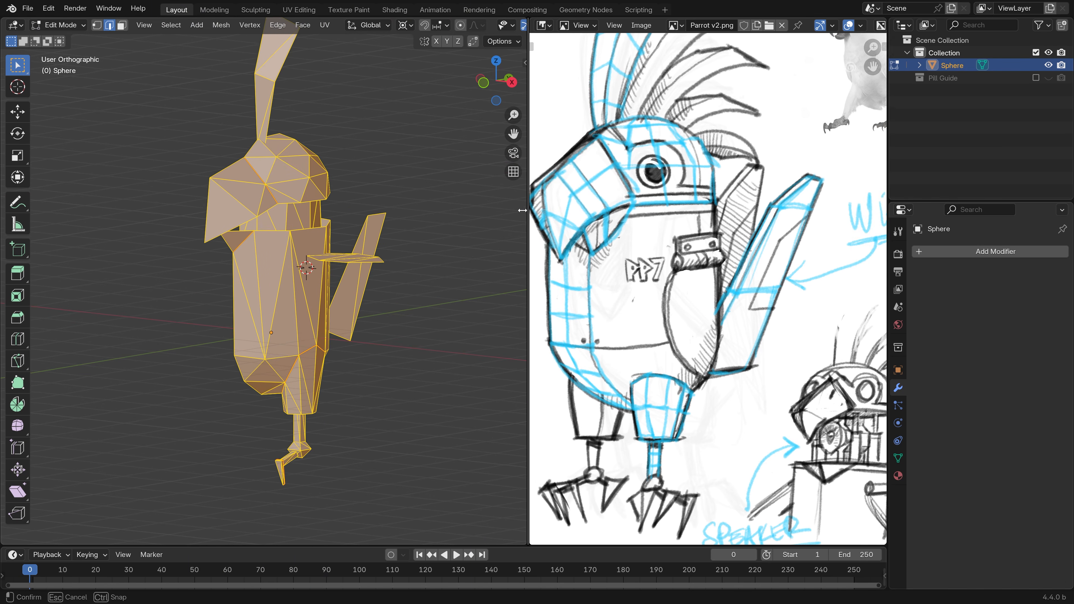
click(537, 25)
click(550, 86)
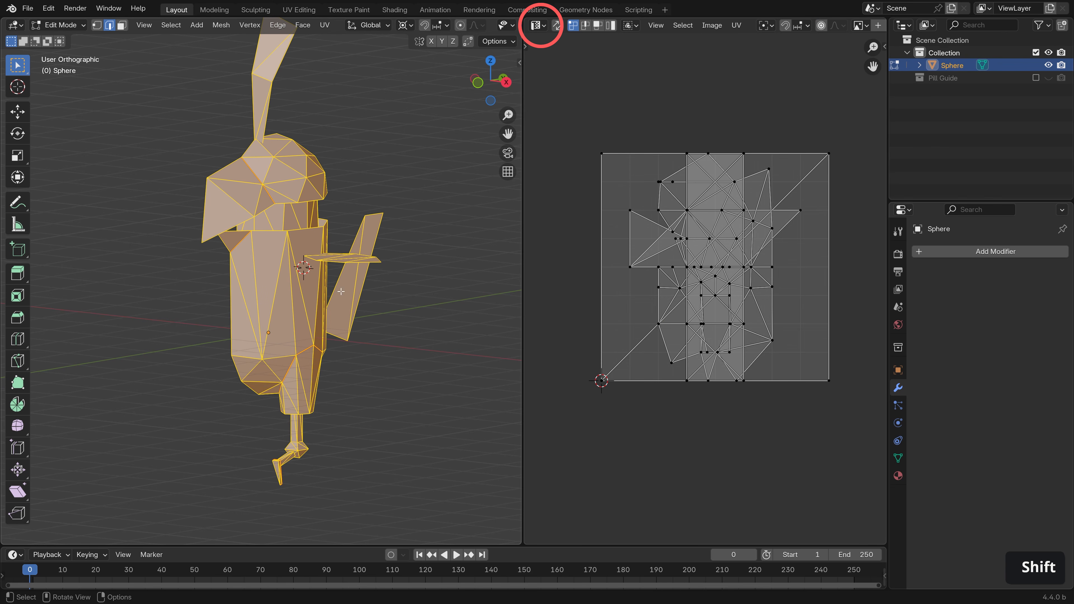
- Unwrap the entire selected mesh with the Angle Based method
shift+middle_drag(341, 292, 231, 102)
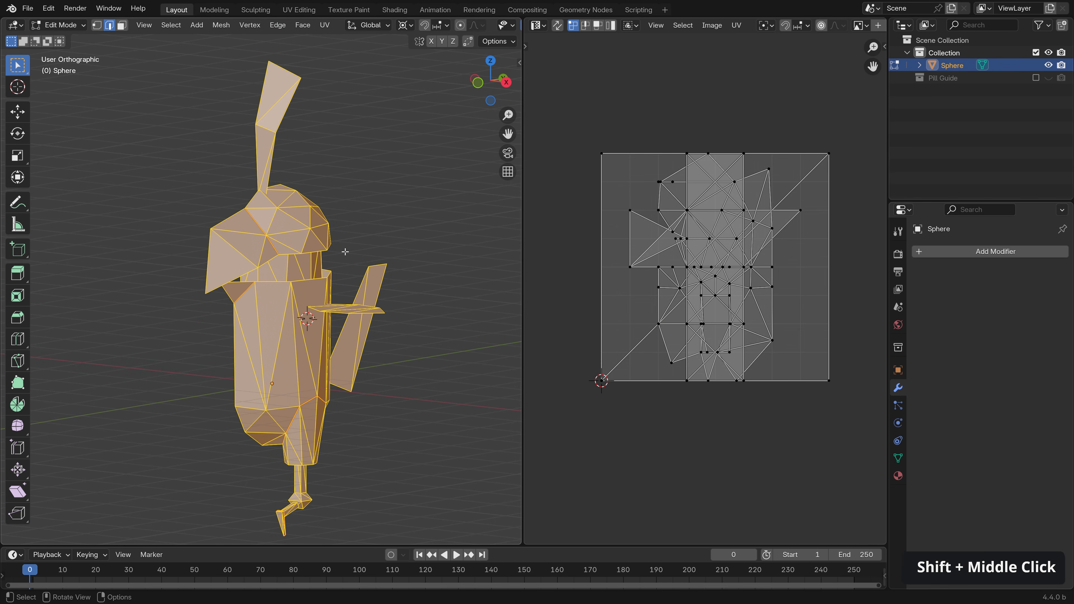
key(u)
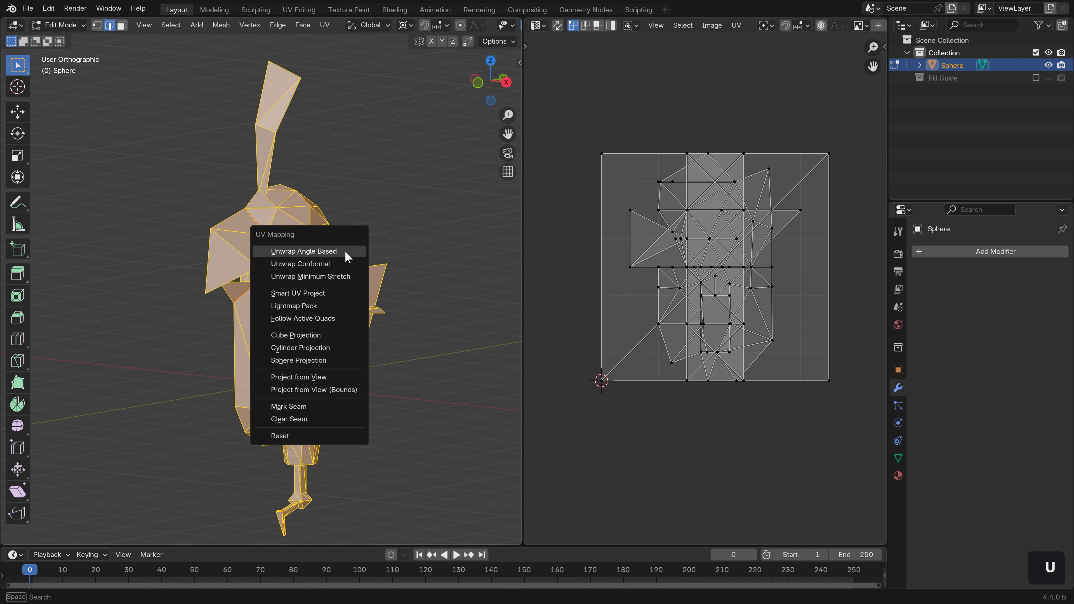
click(303, 251)
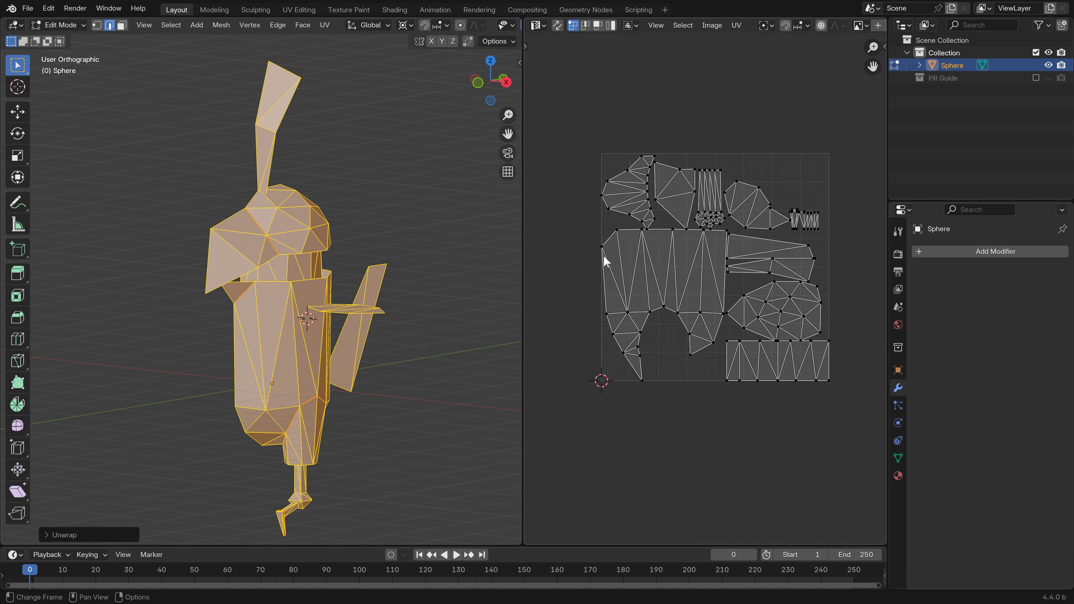
- Turn on UV sync selection and select all torso faces bounded by the seams in face select mode
click(557, 25)
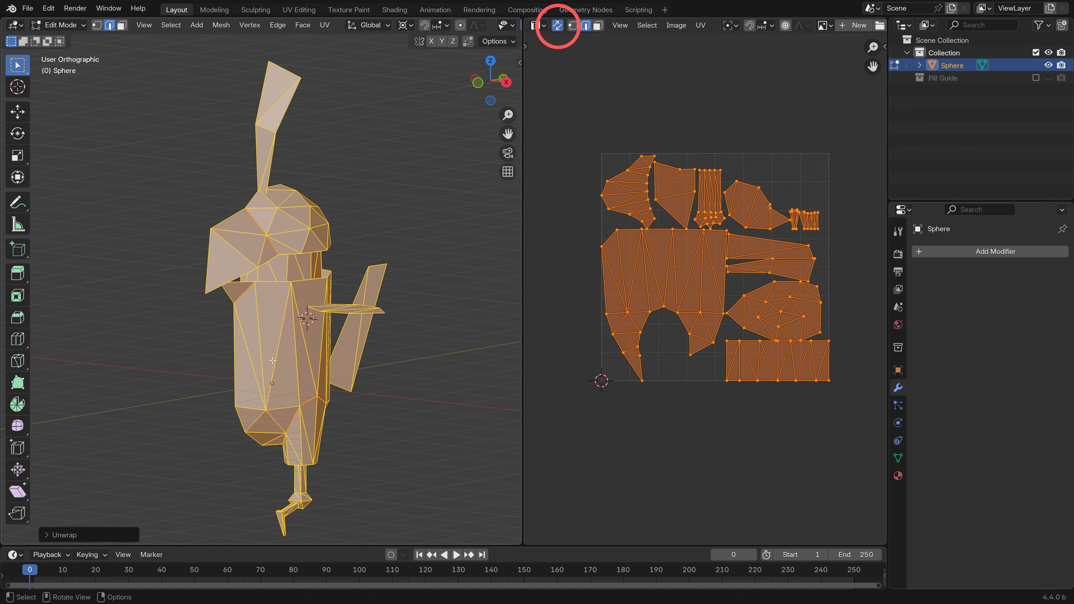
click(283, 356)
key(3)
click(284, 348)
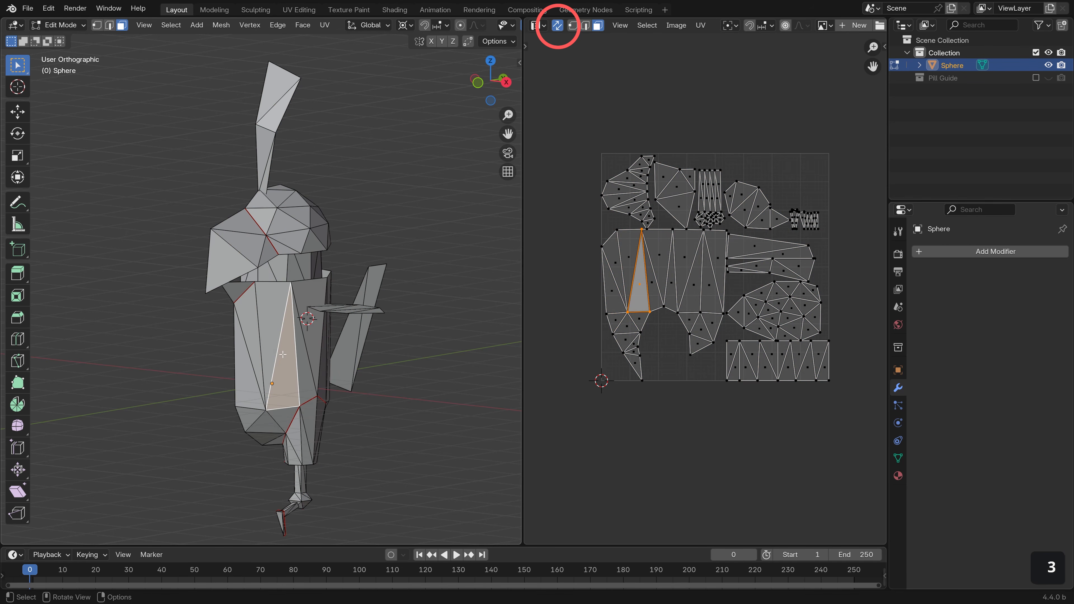
key(l)
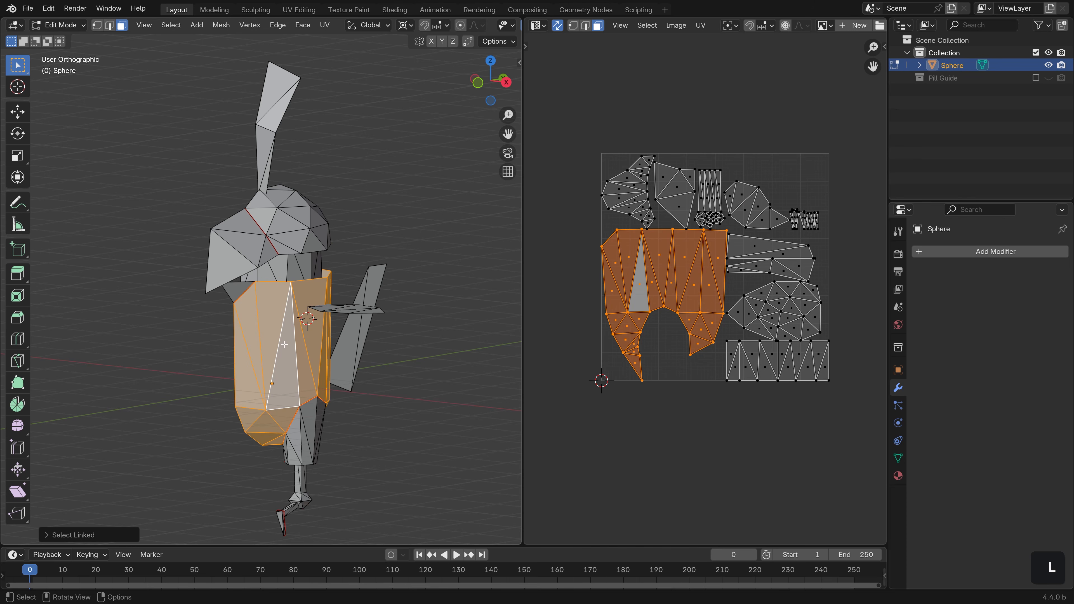
- Select the linked tail, wing, head, beak and crest feather faces in turn to identify their UV islands
click(350, 345)
key(l)
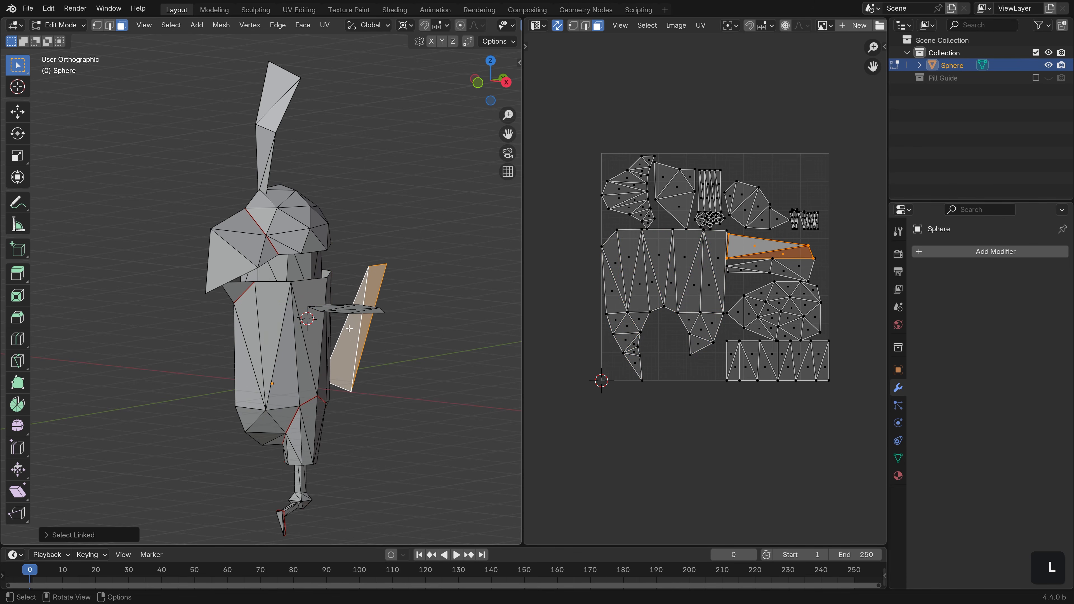
click(334, 310)
key(l)
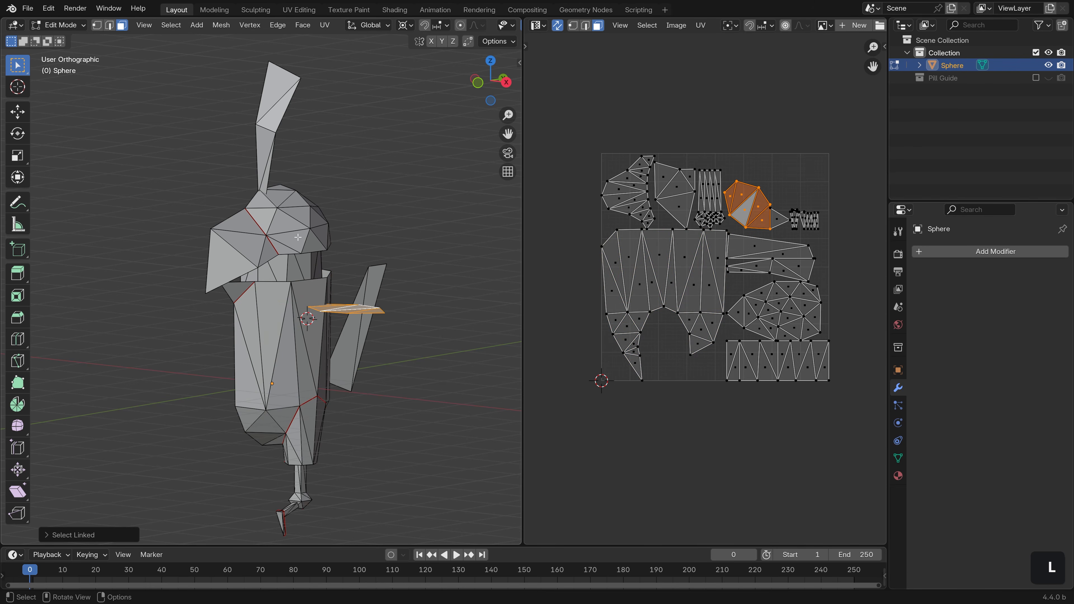
click(304, 225)
key(l)
click(244, 254)
key(l)
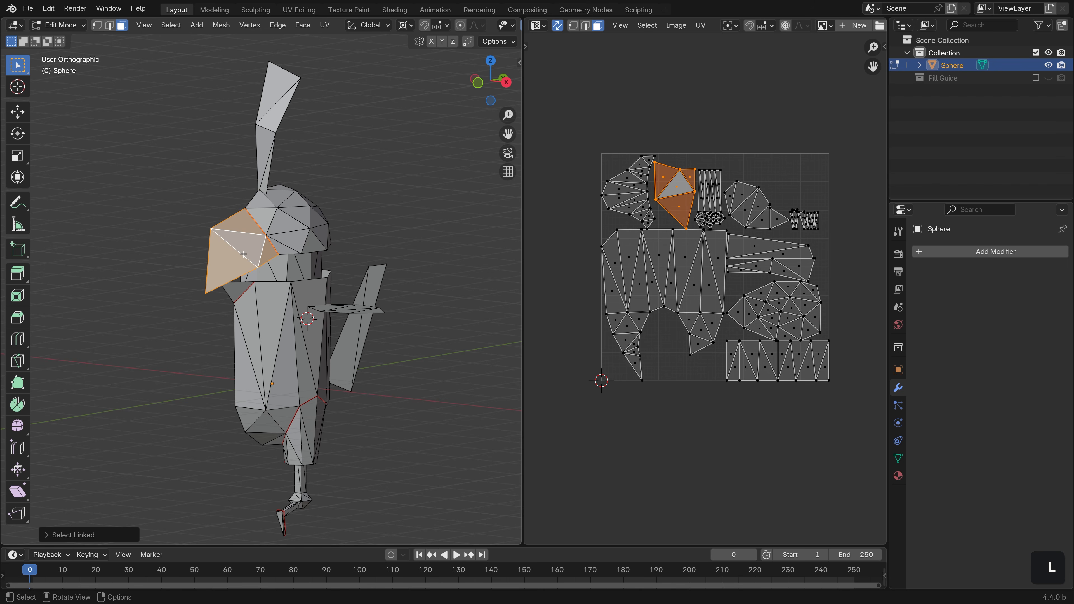
click(261, 153)
key(l)
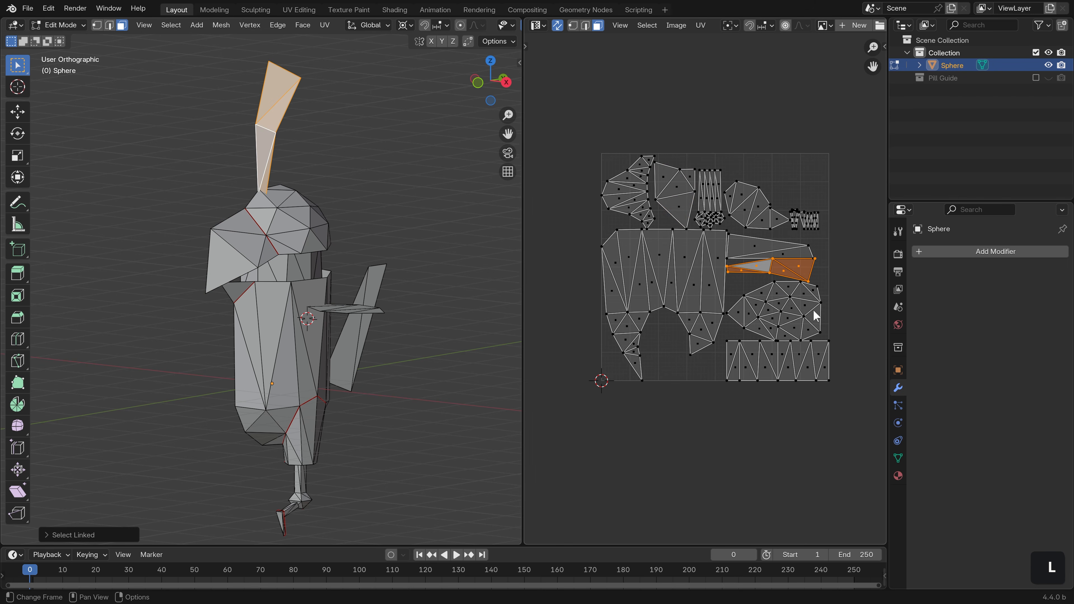
- Examine the unwrapped UV islands up close, checking the spacing between them
scroll(813, 313, up, 5)
scroll(801, 316, down, 5)
shift+middle_drag(611, 209, 594, 220)
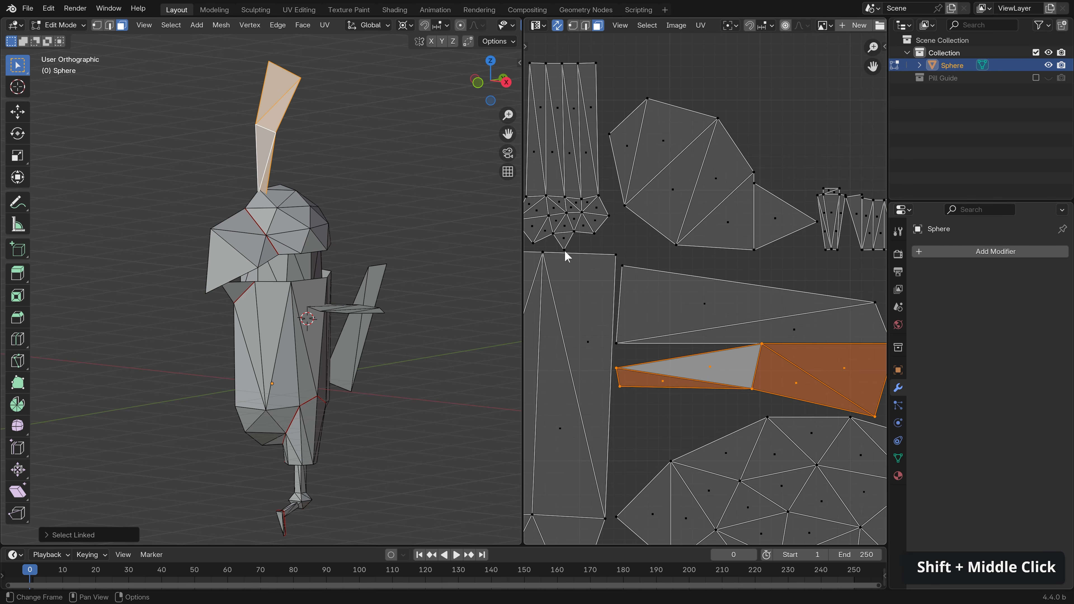
scroll(565, 249, up, 6)
scroll(563, 252, down, 5)
shift+middle_drag(619, 275, 710, 334)
scroll(650, 275, down, 5)
scroll(601, 289, up, 3)
scroll(710, 334, up, 6)
scroll(647, 368, down, 4)
scroll(653, 361, down, 3)
shift+scroll(356, 284, down, 1)
- Unwrap the whole mesh again with the Angle Based method and increase the margin between the islands
key(a)
scroll(352, 318, down, 2)
scroll(311, 293, up, 3)
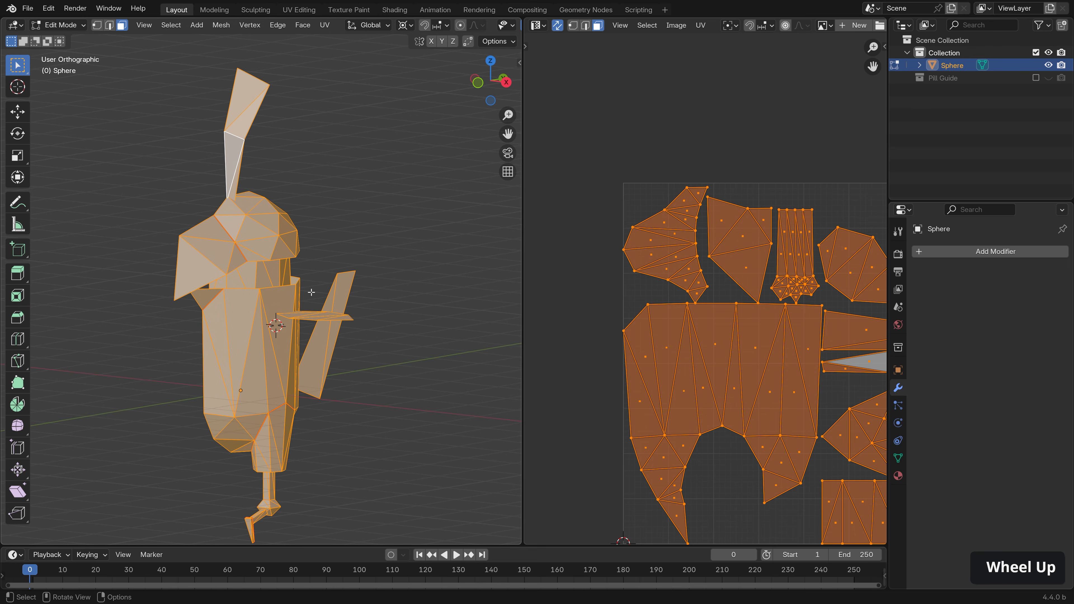
key(u)
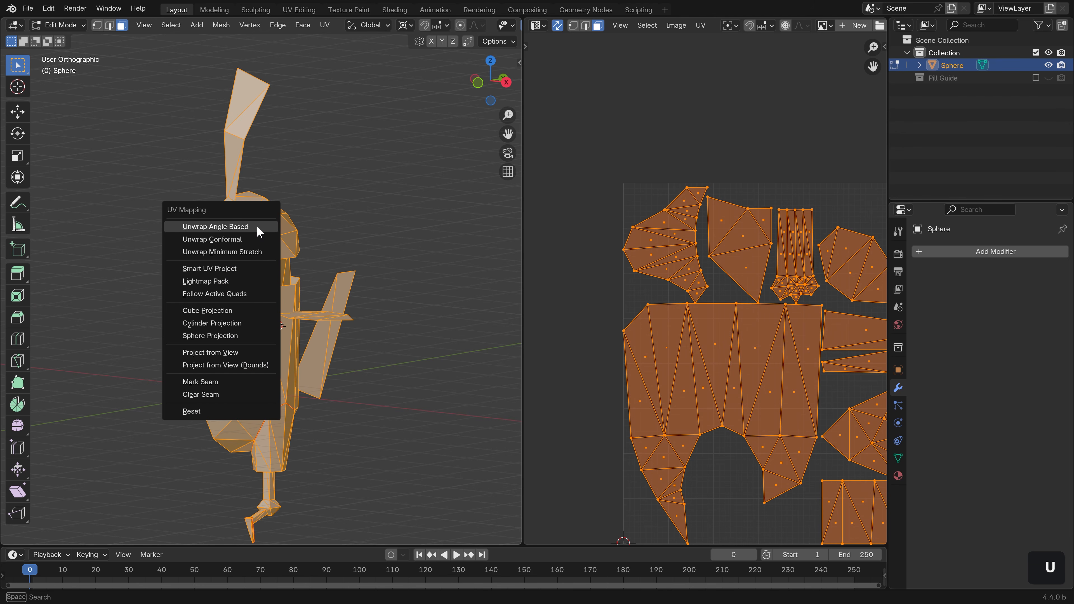
click(258, 229)
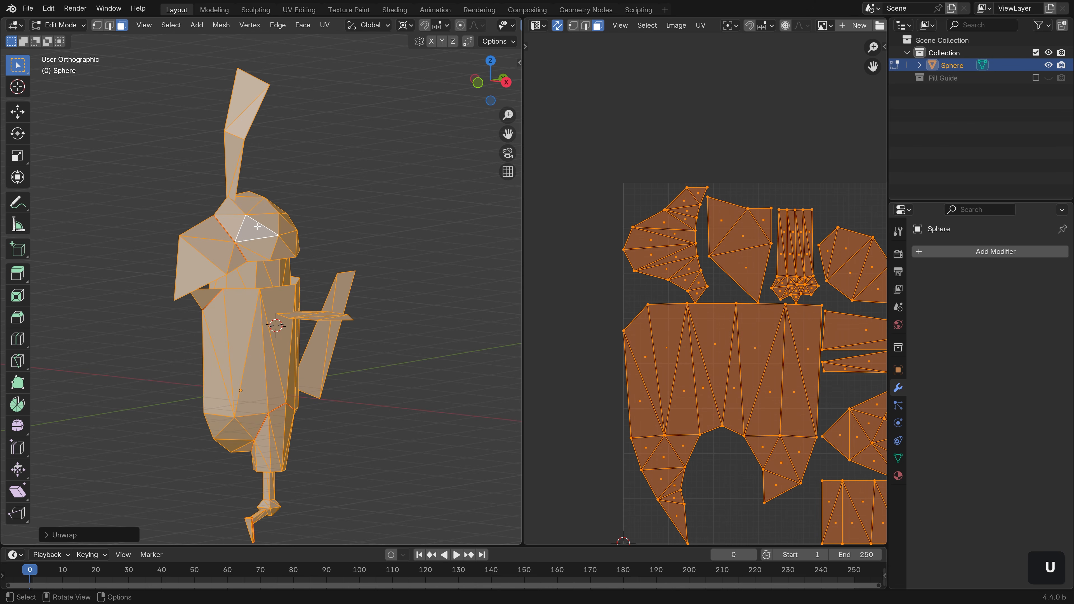
click(54, 534)
shift+drag(166, 530, 212, 530)
- Leave Edit Mode and add a Mirror modifier on the X axis to the parrot half
key(Tab)
shift+middle_drag(314, 280, 333, 317)
click(1007, 251)
key(Tab)
text(mi)
key(Return)
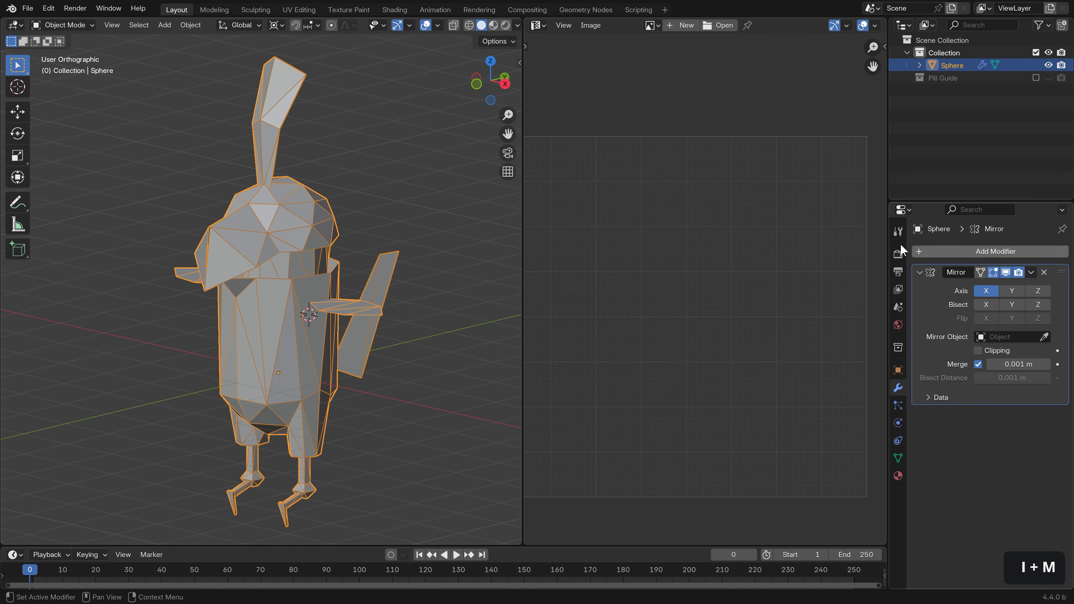
- Select the centre-line vertices in wireframe, place the 3D cursor at the world origin and scale the vertices to 0 on X
middle_drag(291, 287, 332, 283)
scroll(332, 283, up, 2)
scroll(235, 186, up, 4)
middle_drag(232, 218, 318, 270)
scroll(249, 225, down, 3)
key(Tab)
key(shift+z)
scroll(319, 251, down, 3)
key(1)
drag(269, 65, 257, 451)
scroll(375, 245, up, 5)
key(shift+s)
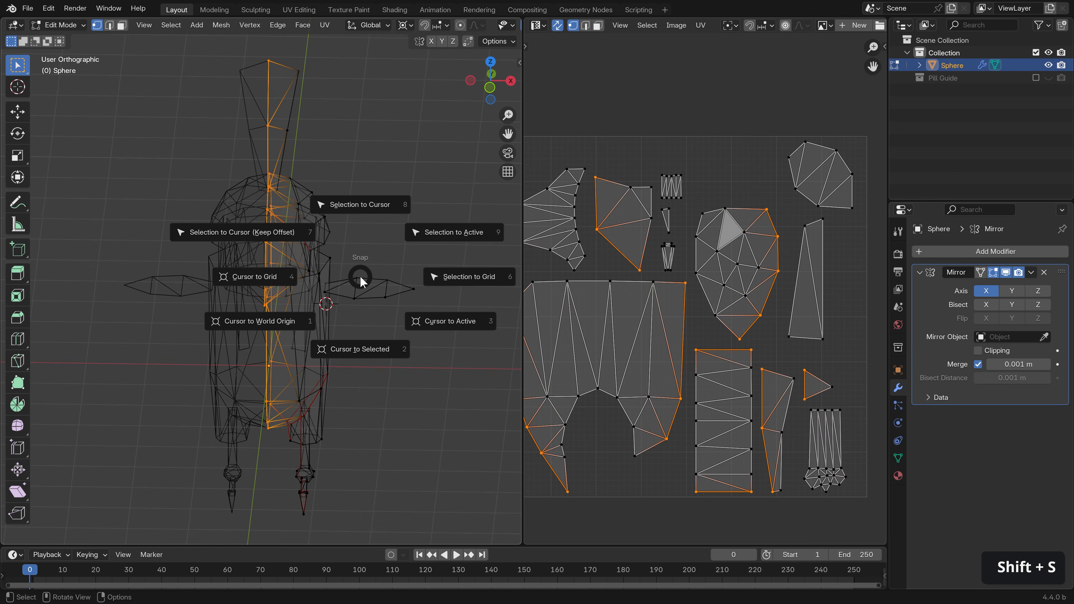
click(283, 322)
alt+shift+scroll(414, 320, up, 1)
key(s)
key(x)
key(0)
key(Return)
key(Tab)
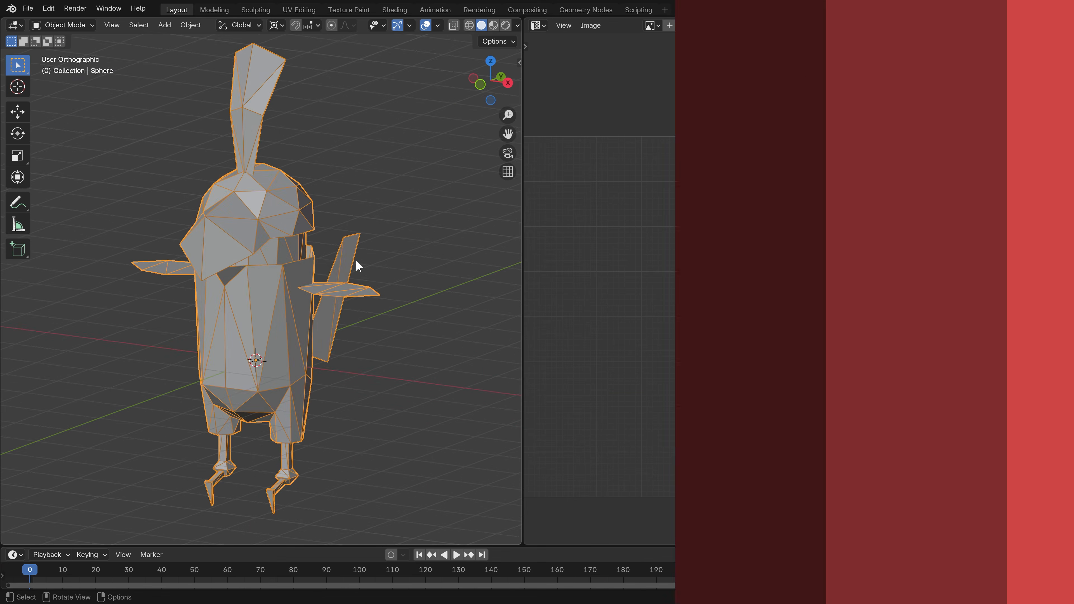
- Switch the UV Editor area to the Shader Editor
mouse_move(355, 264)
middle_down()
mouse_move(339, 281)
mouse_move(330, 273)
middle_up()
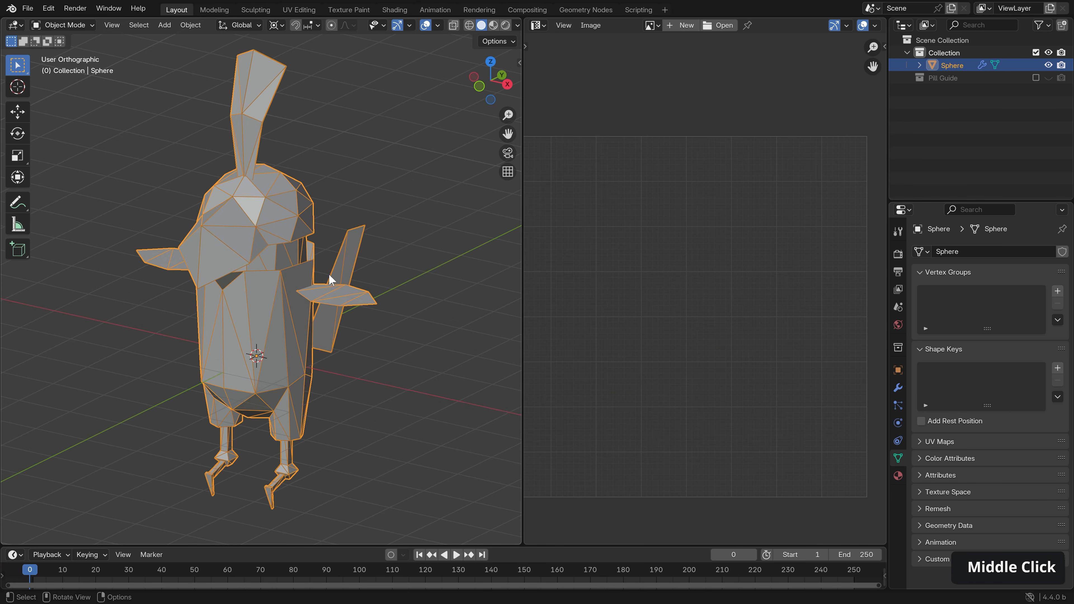
key(Tab)
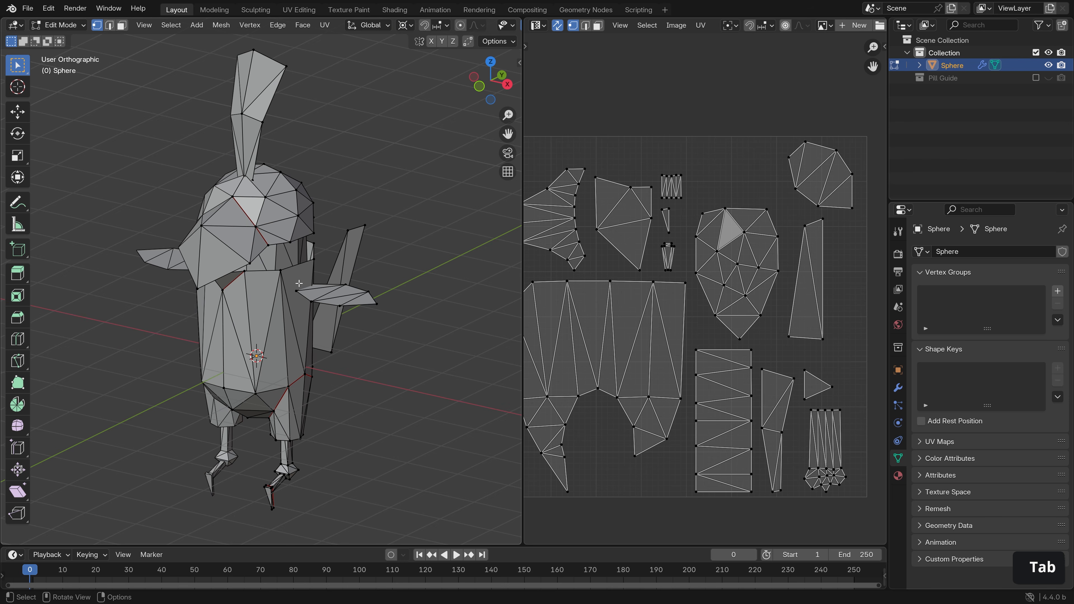
key(Tab)
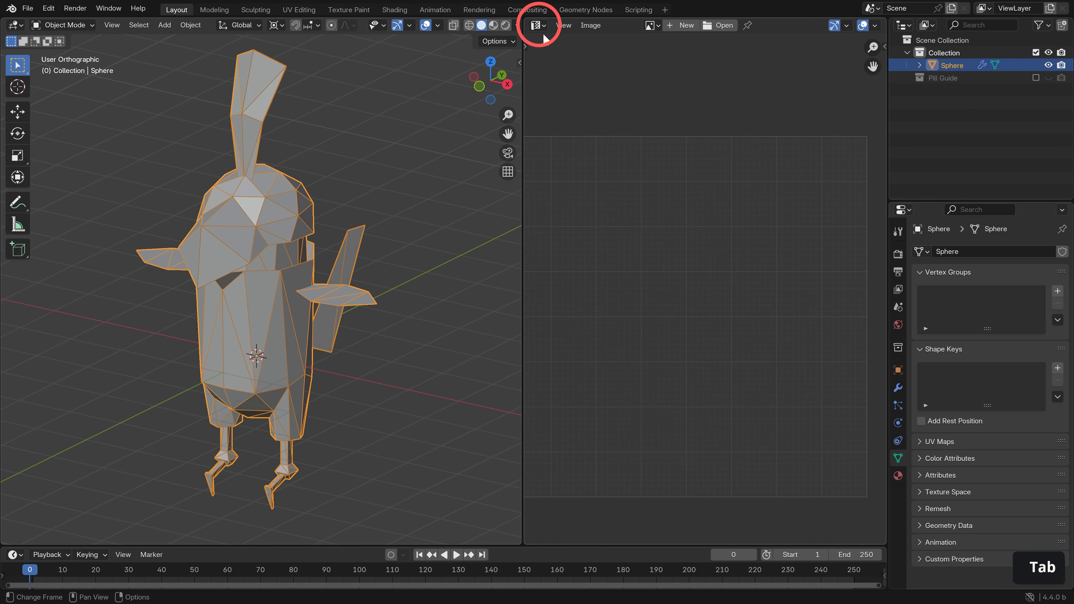
click(537, 24)
click(581, 127)
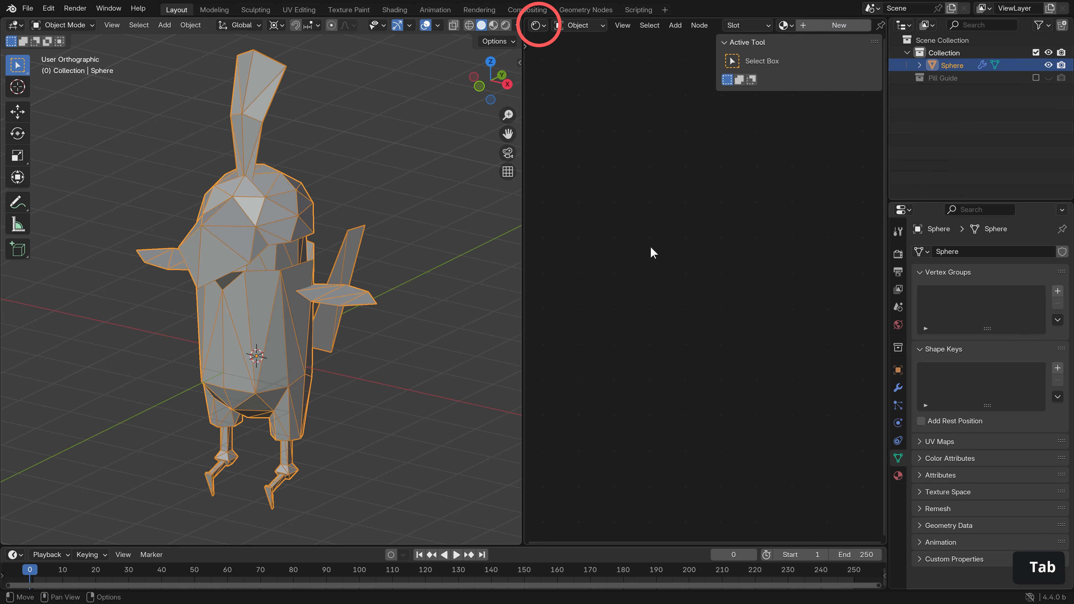
- Create a new material for the parrot and name it RGB
click(899, 476)
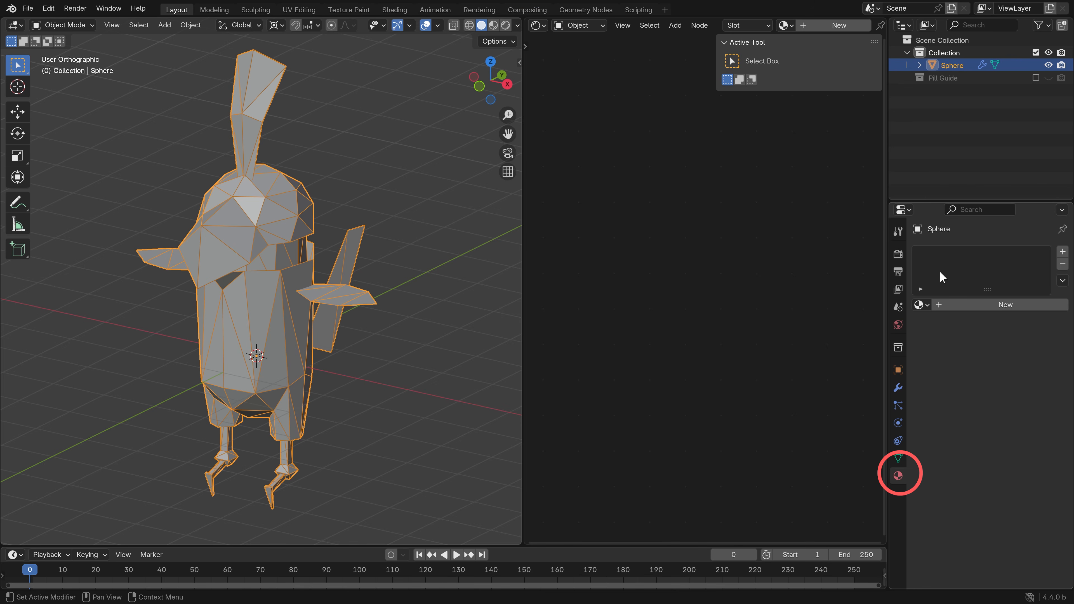
click(994, 305)
double_click(947, 254)
text(RGB)
key(Return)
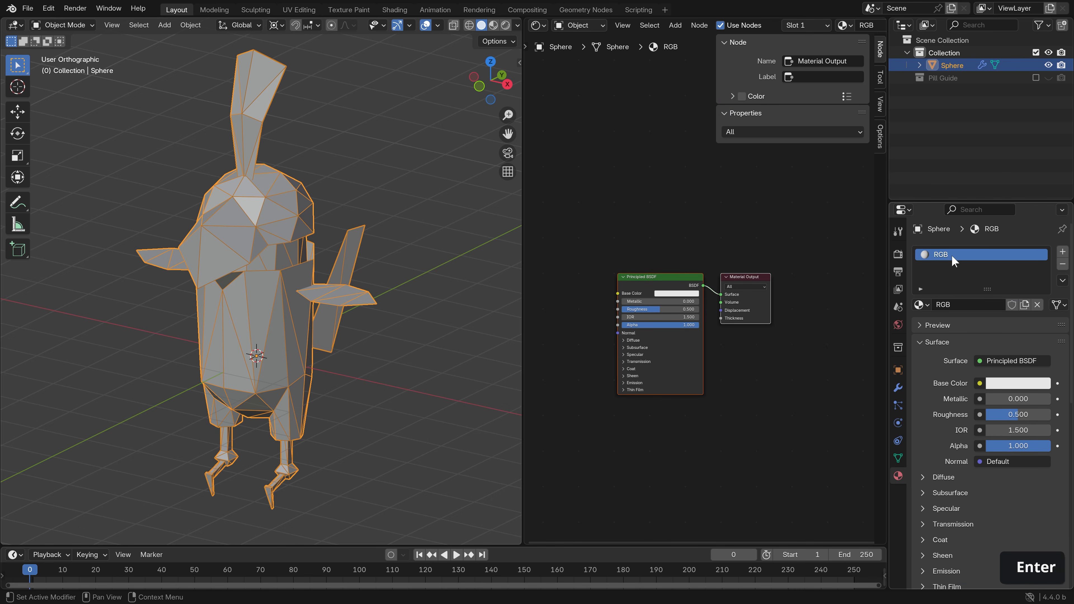
- Widen the Shader Editor, hide its sidebar and frame the Principled BSDF node
drag(524, 184, 380, 183)
scroll(610, 241, up, 1)
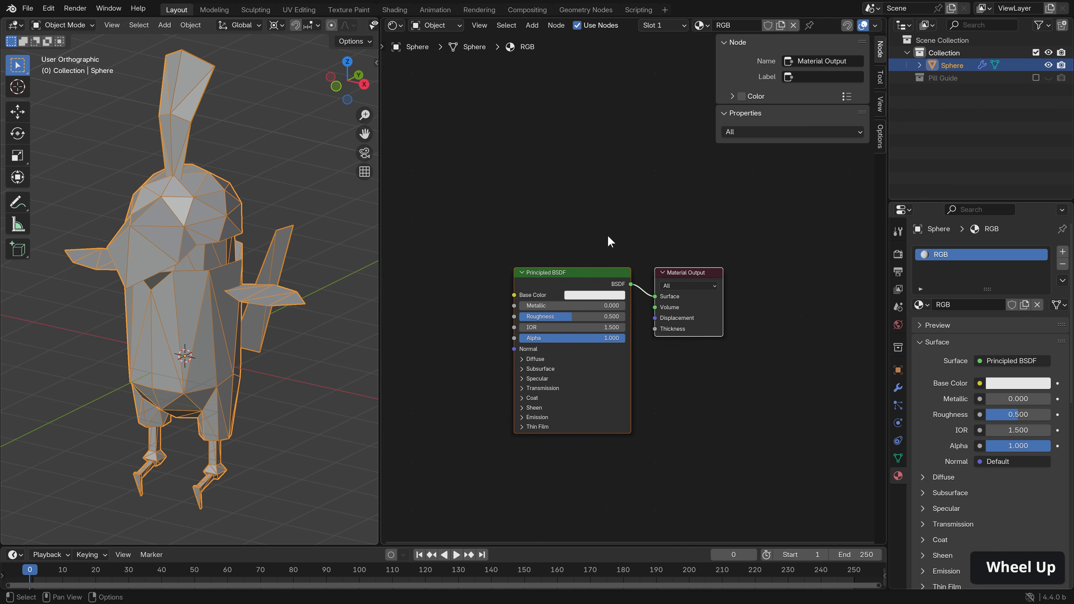
key(n)
middle_drag(609, 263, 662, 253)
scroll(621, 212, up, 2)
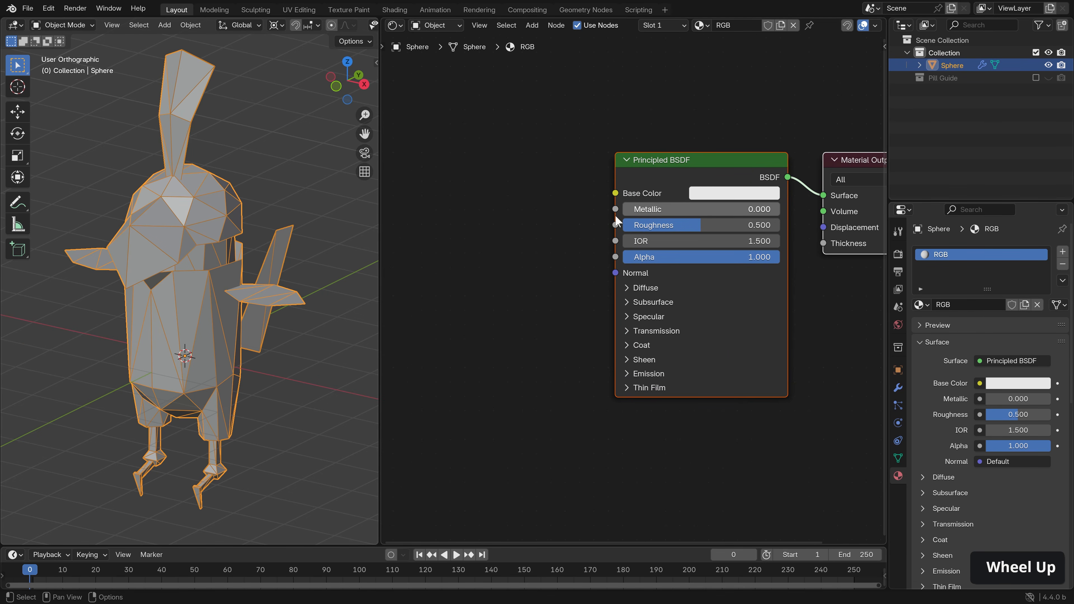
- Add an Image Texture node and connect its colour to the Emission Color of the Principled BSDF
click(627, 374)
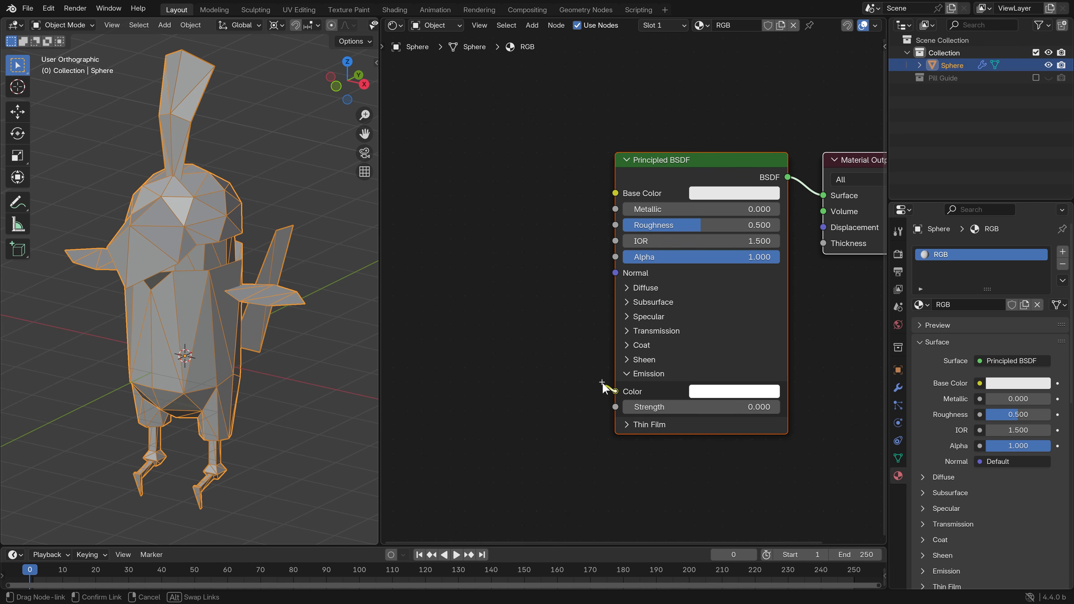
drag(608, 390, 426, 425)
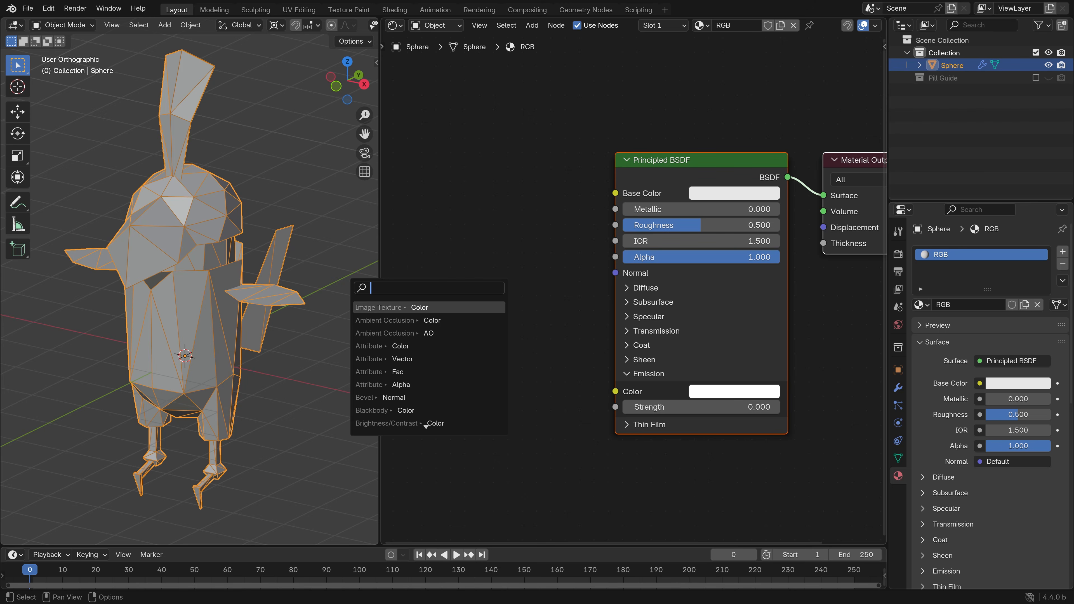
text(ima)
key(Return)
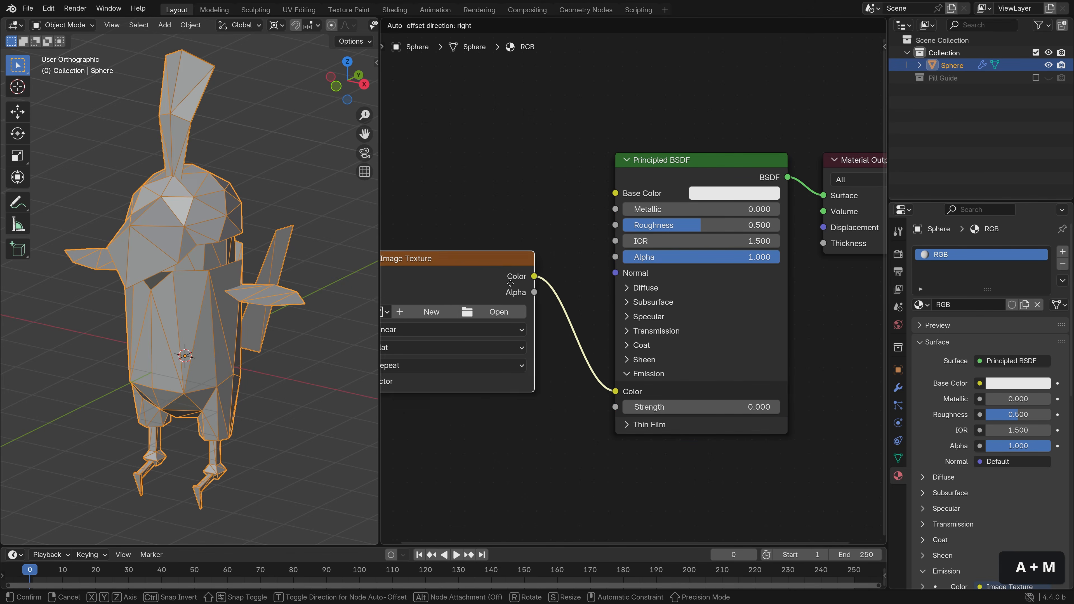
click(561, 311)
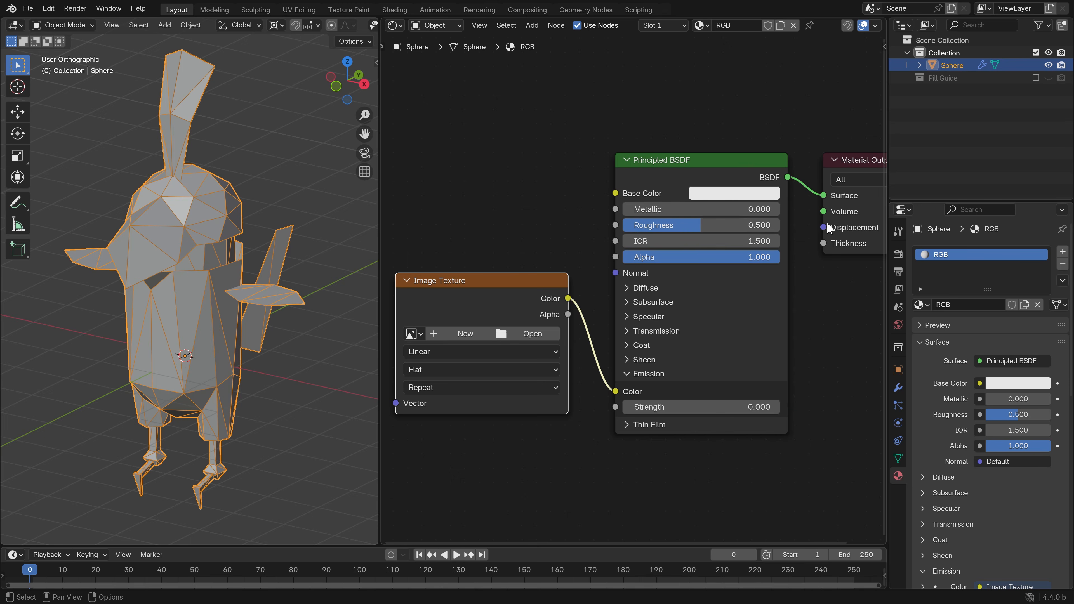
- Make the shader's Base Color black, its Specular IOR Level 0 and its Emission Strength 1
click(757, 194)
scroll(760, 250, down, 10)
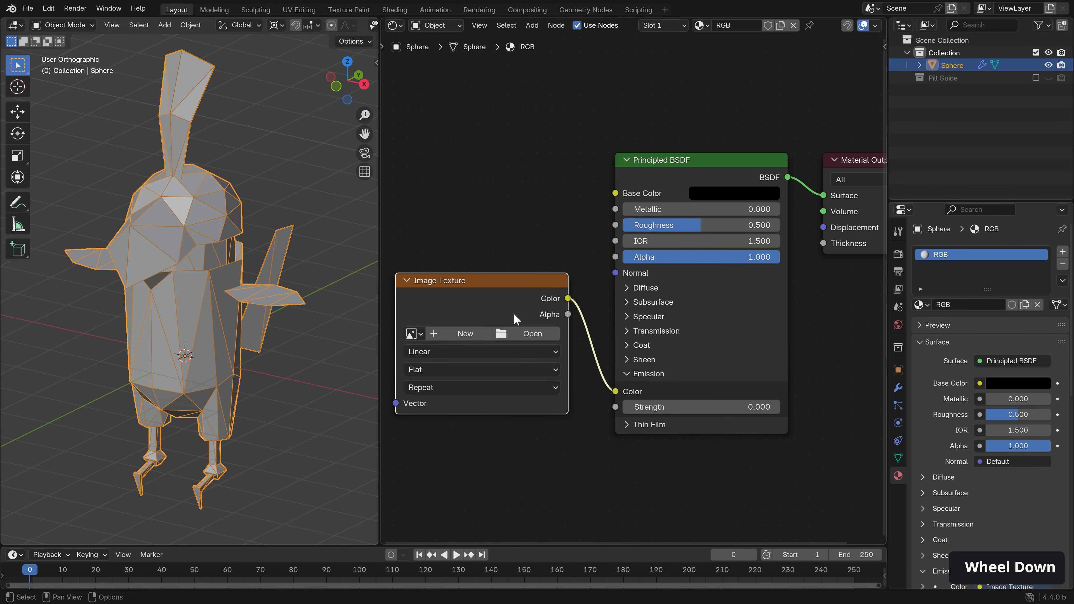
click(627, 317)
drag(719, 352, 606, 355)
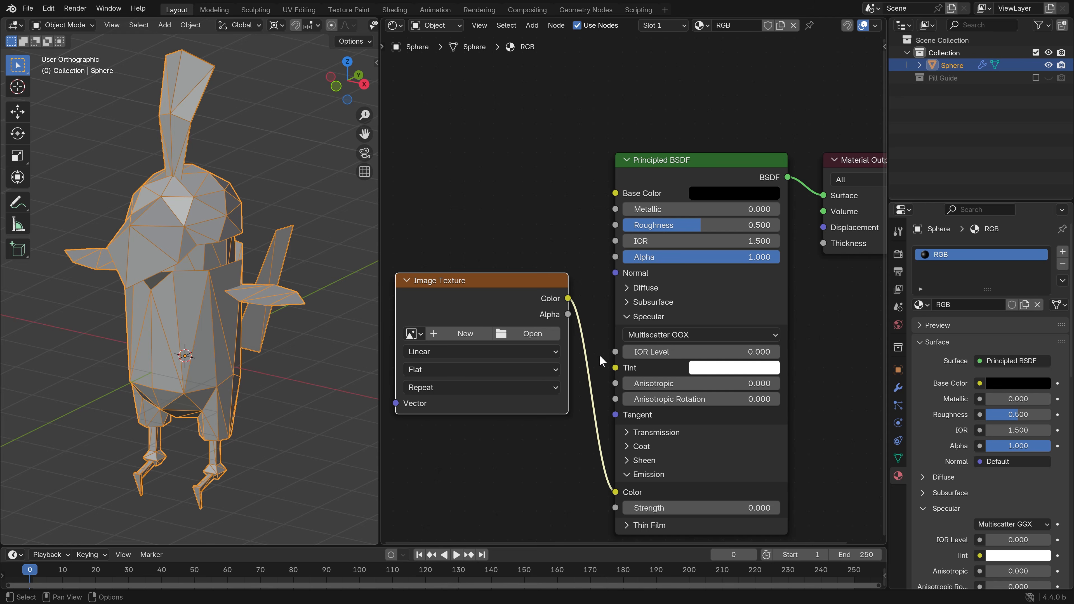
middle_drag(619, 428, 640, 345)
click(719, 425)
text(1)
key(Return)
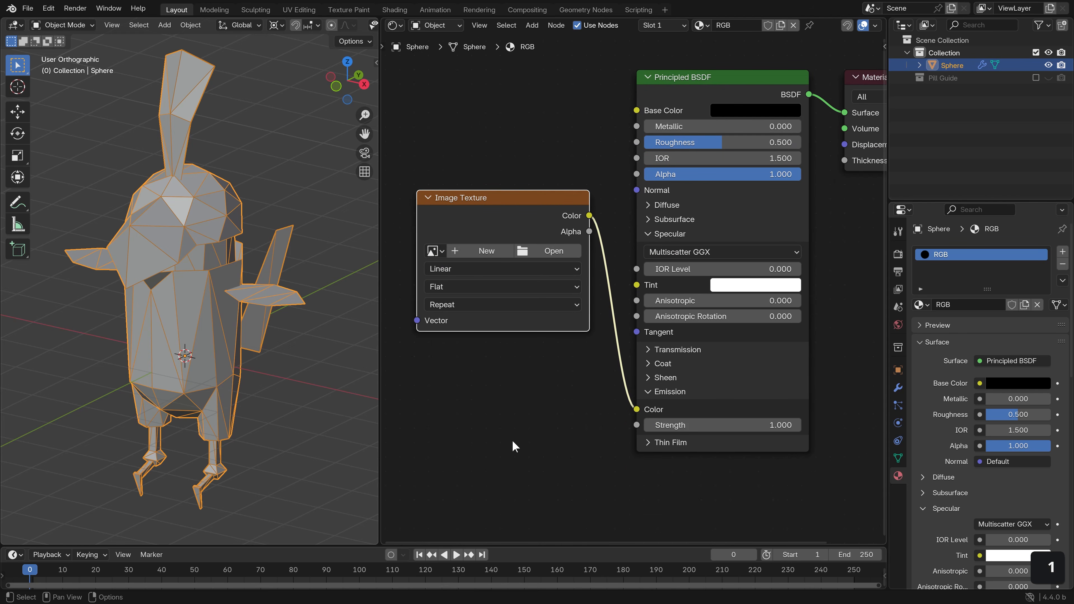
- Start a new image for the texture node, named RGB, 128 × 128 px and without alpha
click(470, 254)
text(RGB)
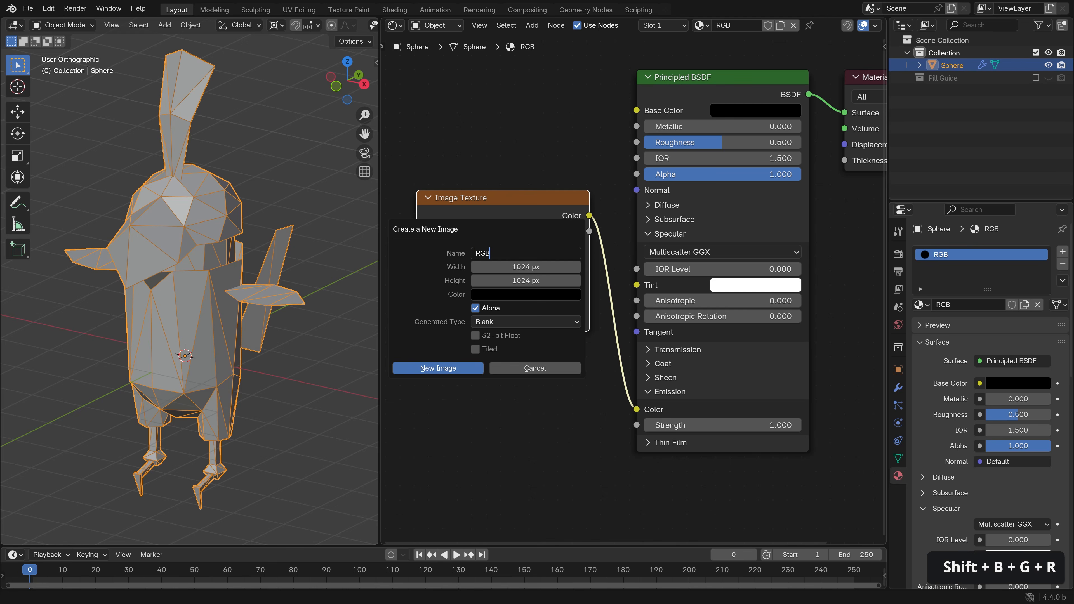
key(Return)
drag(525, 267, 525, 281)
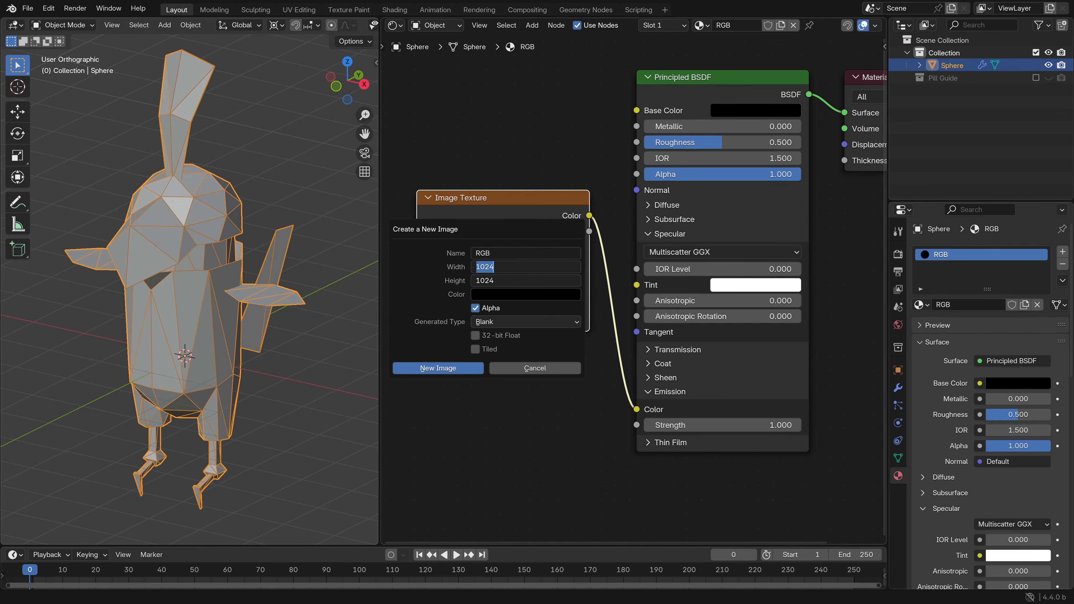
text(128)
key(Return)
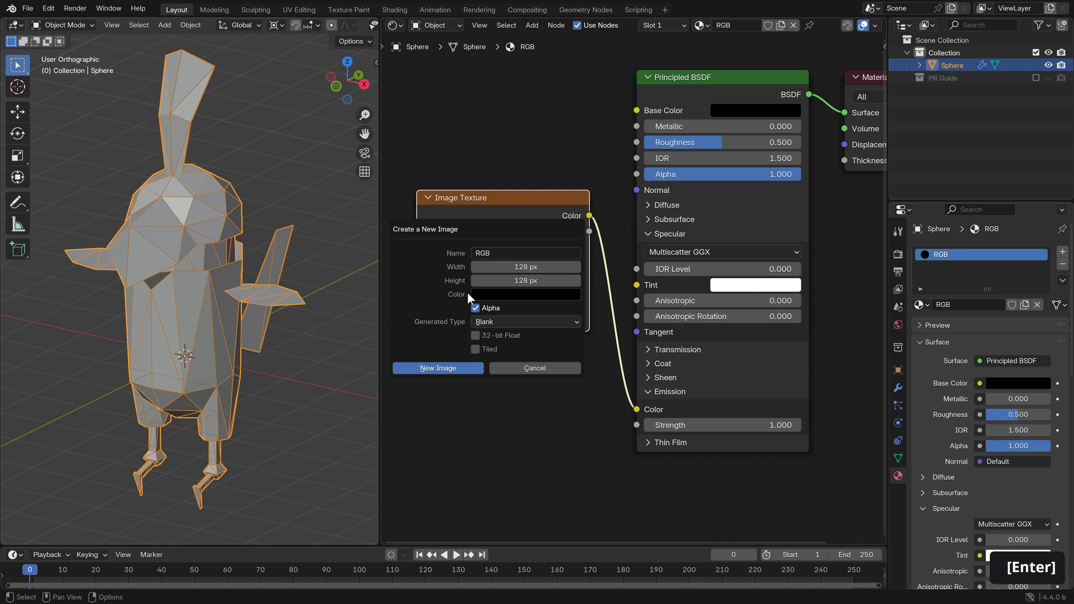
click(475, 308)
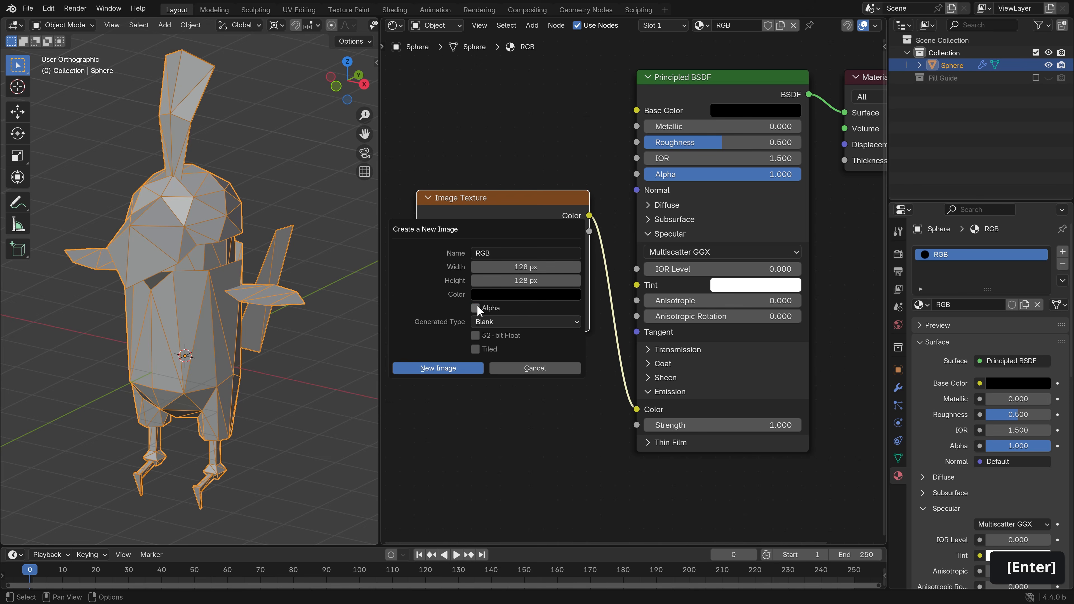
- Give the new image a light blue colour, #32D2FF, create it and move its node lower beside the shader
click(520, 299)
scroll(538, 153, up, 10)
drag(541, 132, 536, 99)
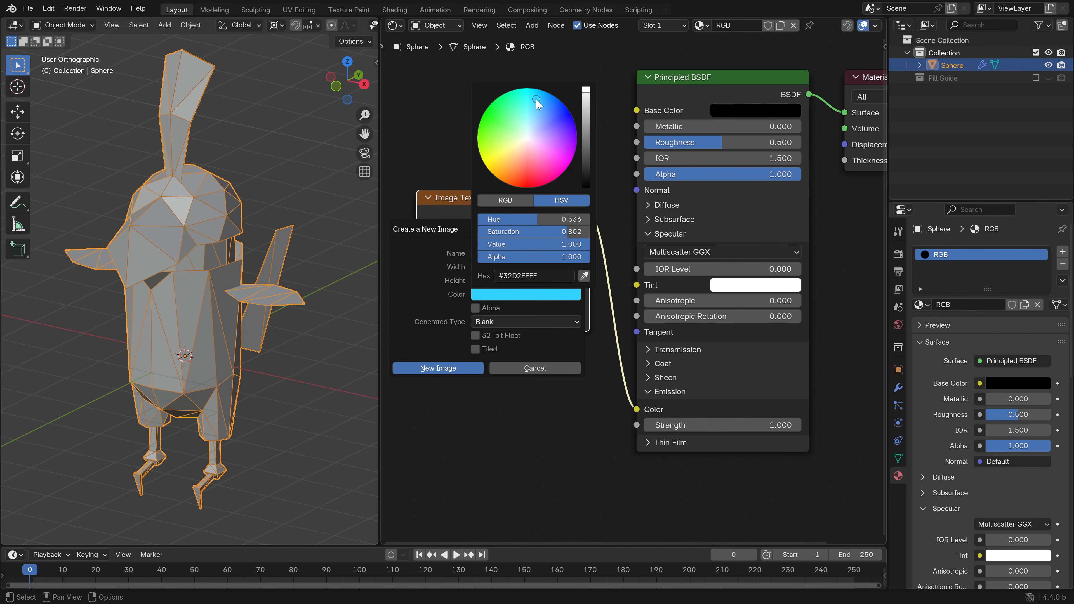
click(443, 371)
drag(504, 227, 512, 329)
- Switch the Shader Editor area to the Image Editor, show the RGB image and set the editor to Paint mode
click(396, 25)
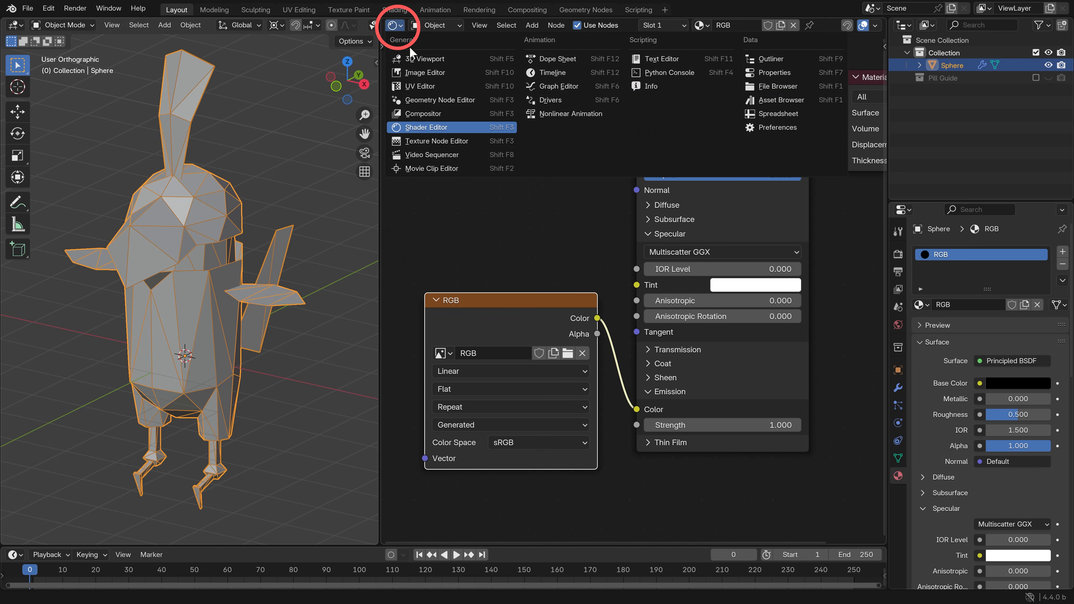
click(425, 73)
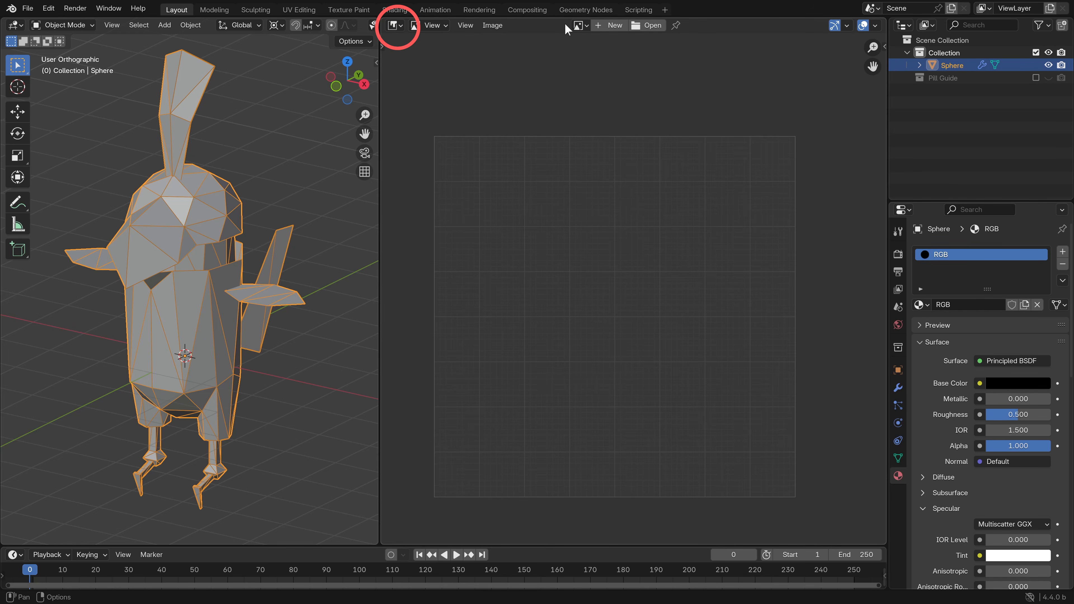
click(580, 24)
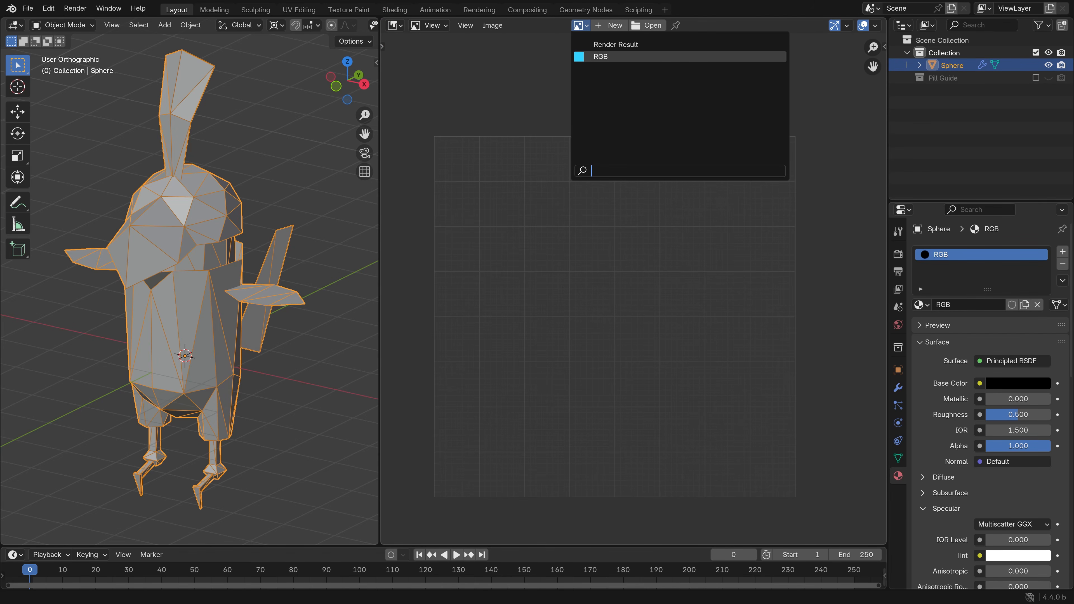
click(601, 57)
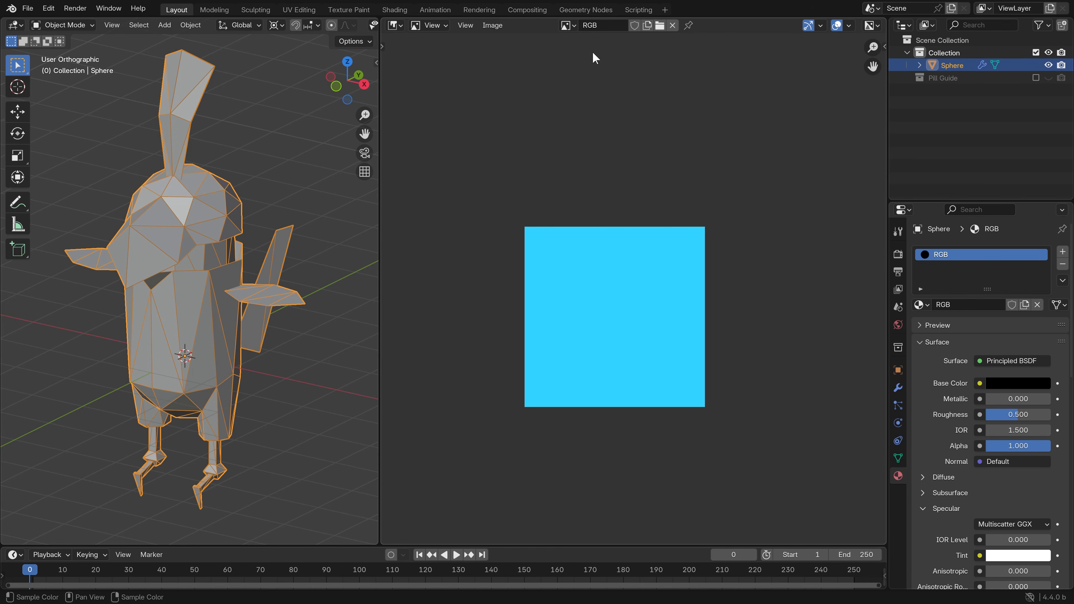
click(436, 26)
click(436, 70)
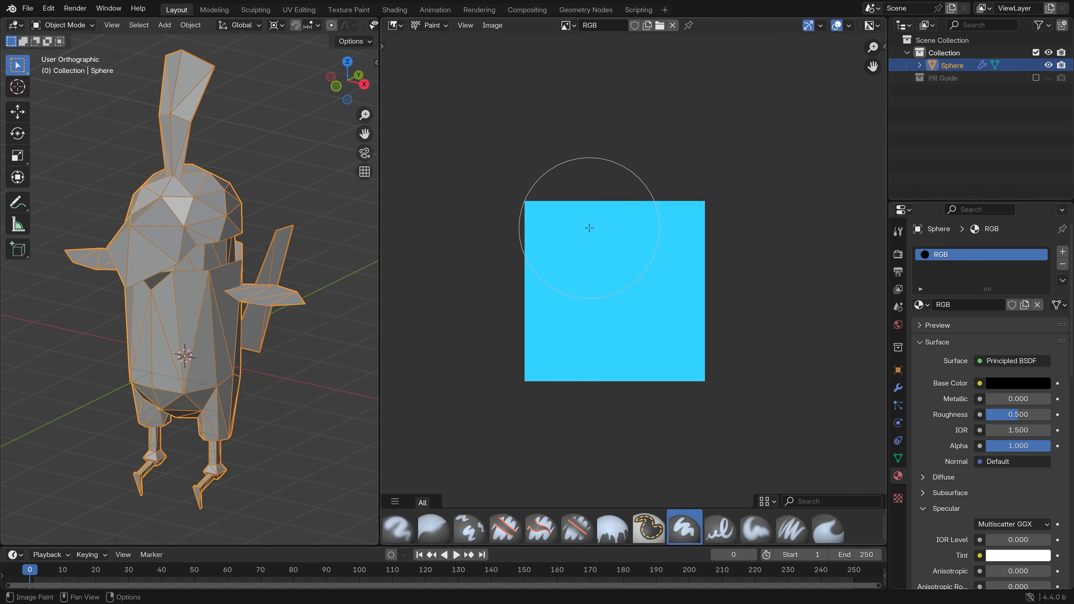
- Enter Edit Mode and select the whole parrot mesh so its UV layout shows over the RGB image
key(Tab)
key(a)
scroll(192, 299, up, 2)
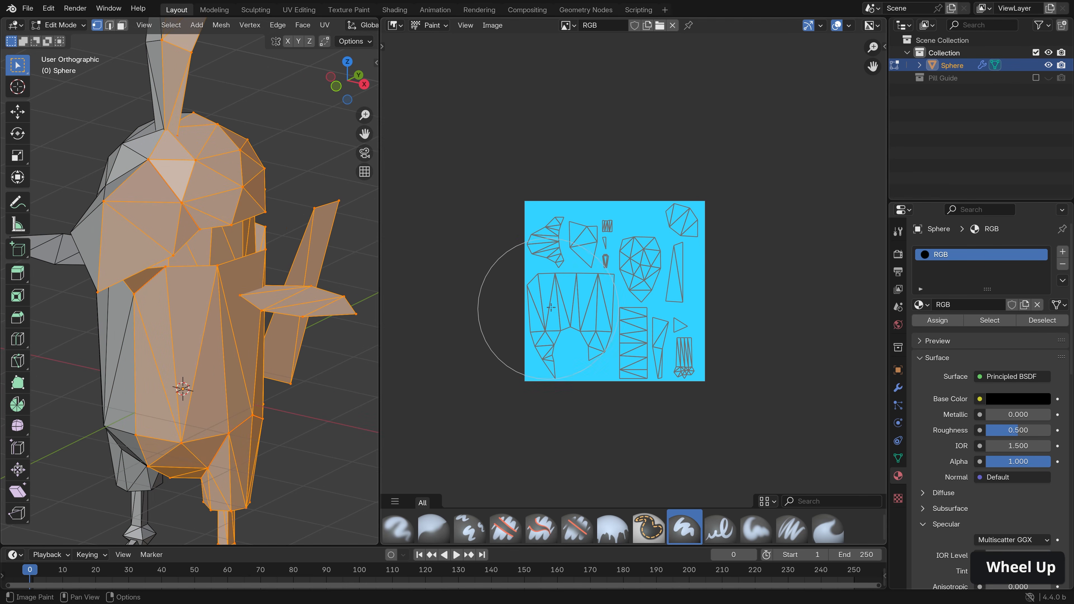
scroll(643, 313, up, 4)
shift+middle_drag(614, 330, 667, 257)
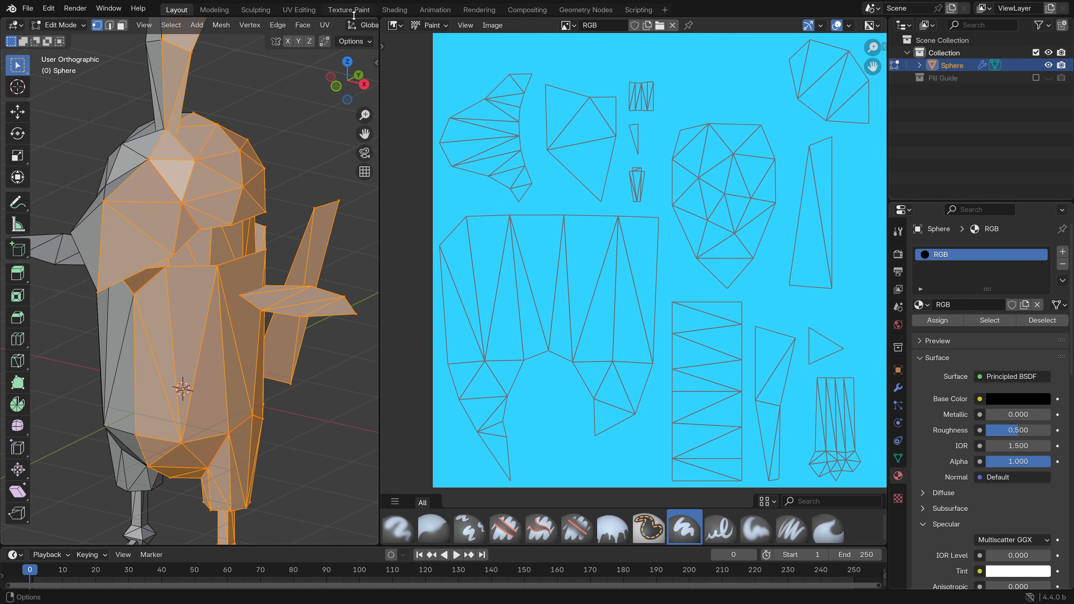
- Set the viewport shading to Flat lighting with Texture colour and deselect the mesh
middle_drag(372, 26, 257, 31)
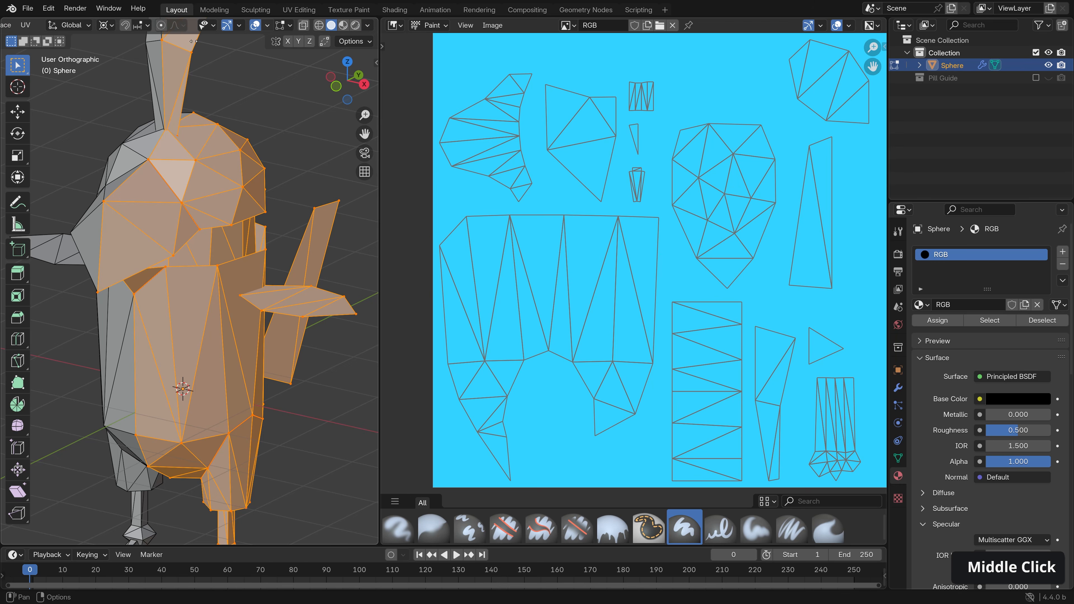
click(367, 26)
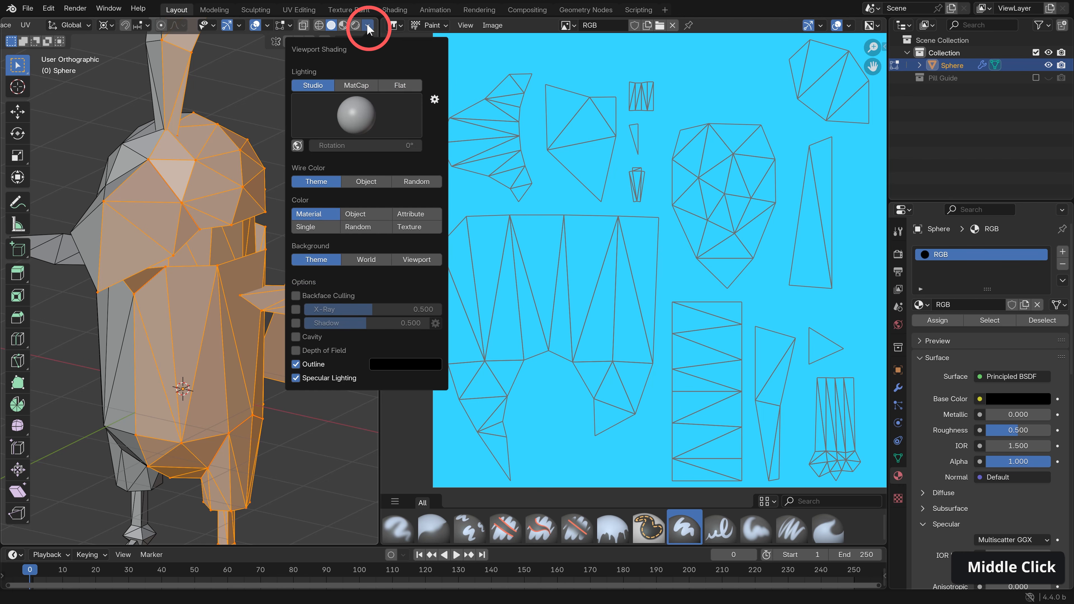
click(400, 86)
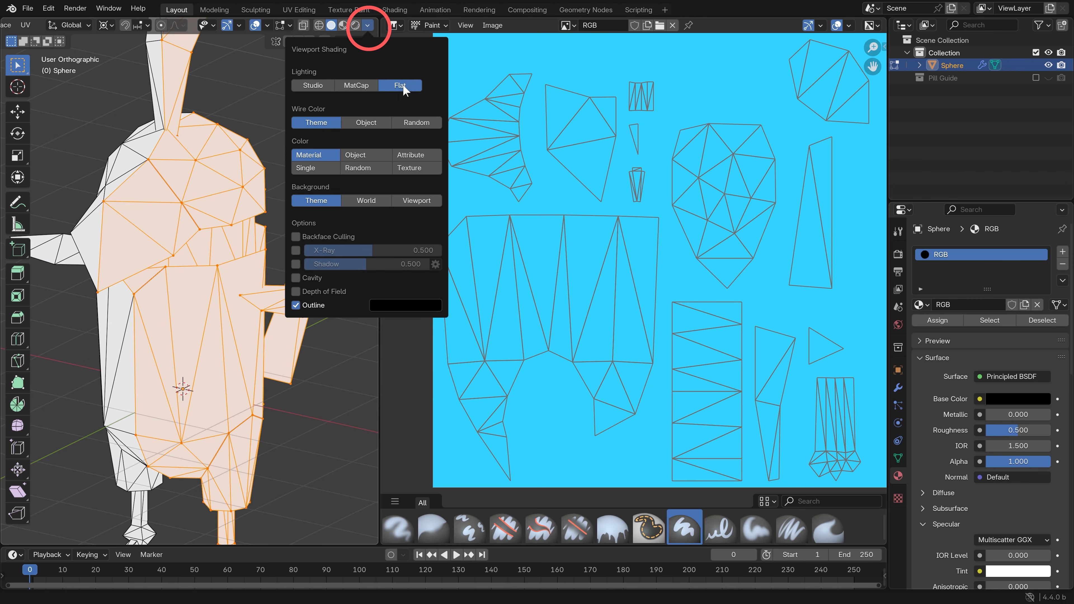
click(419, 168)
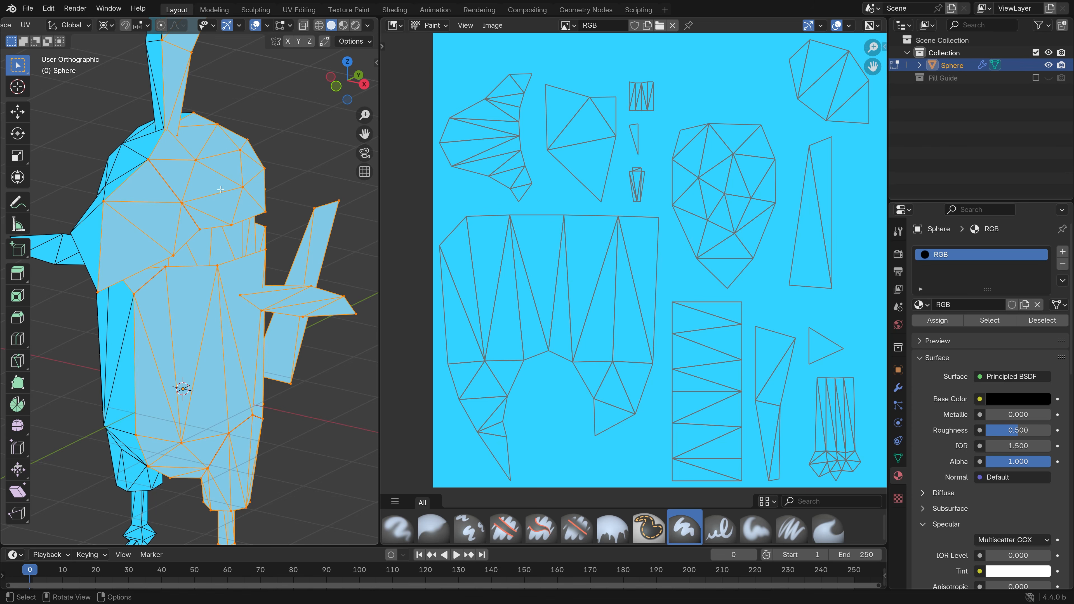
key(alt+a)
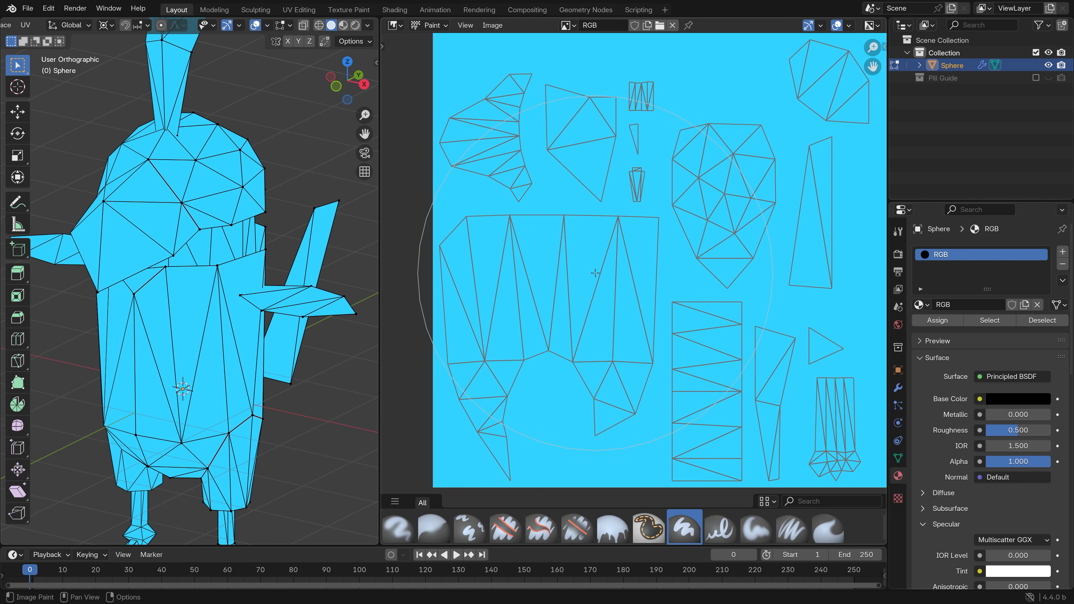
- Set the scene's colour management View Transform to Standard in the render properties
click(898, 254)
scroll(981, 417, down, 1)
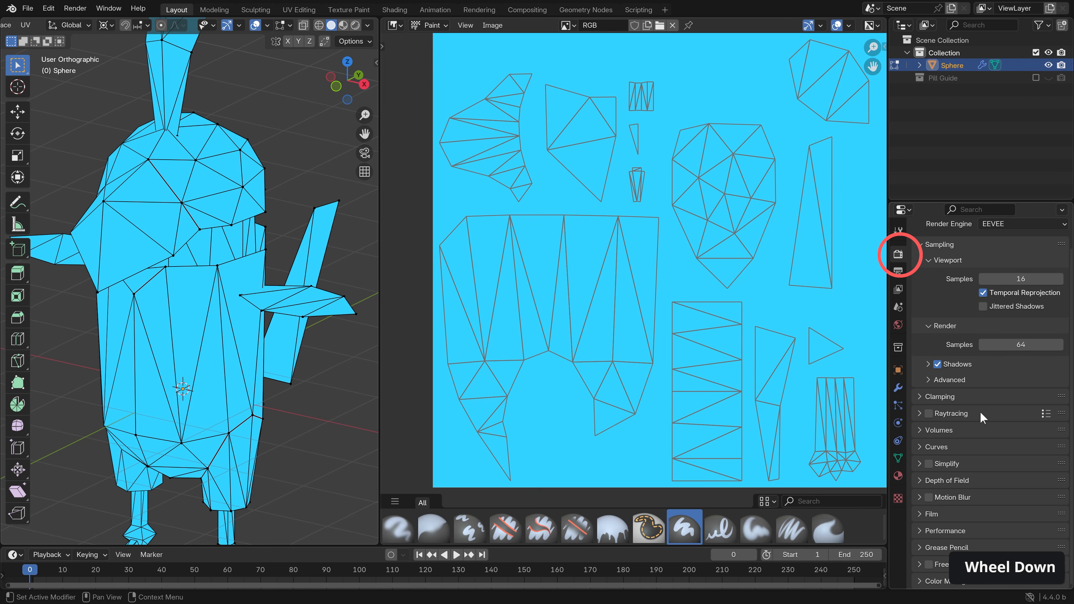
click(926, 580)
scroll(933, 525, down, 5)
click(1001, 470)
click(1000, 486)
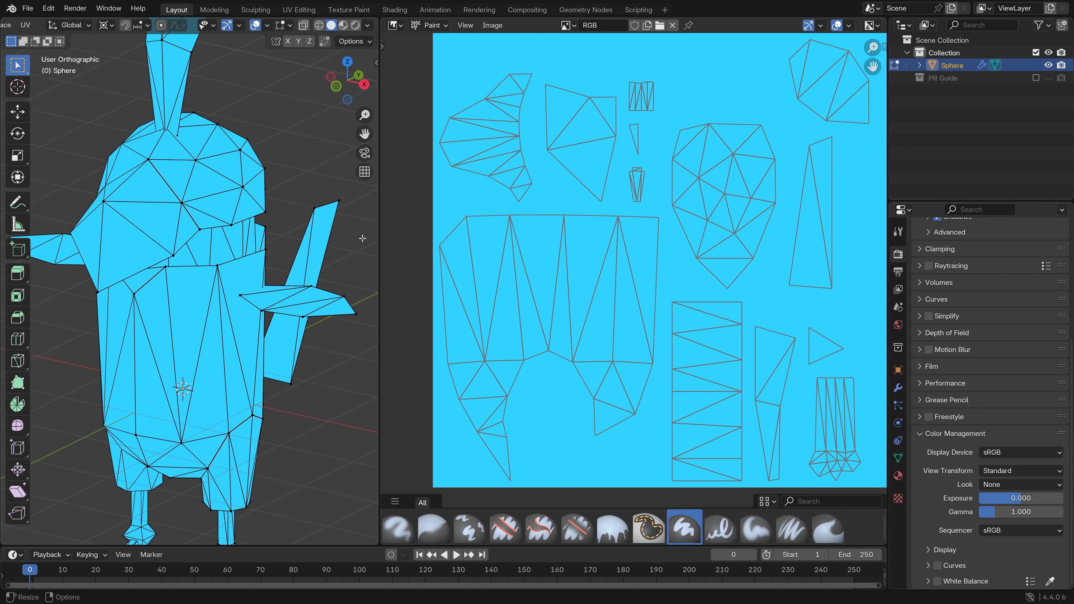
- Enlarge the 3D viewport and, in face mode, select the upper and lower beak faces as linked regions delimited by seams
drag(381, 221, 485, 237)
scroll(339, 281, down, 3)
middle_drag(338, 283, 338, 275)
scroll(276, 240, up, 3)
key(Tab)
key(Tab)
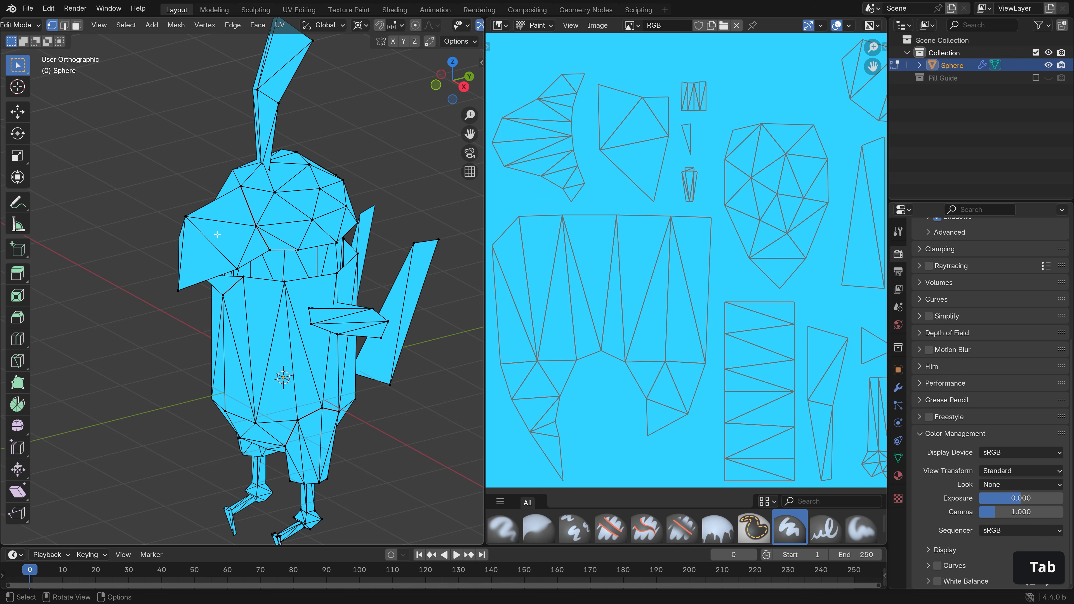
key(l)
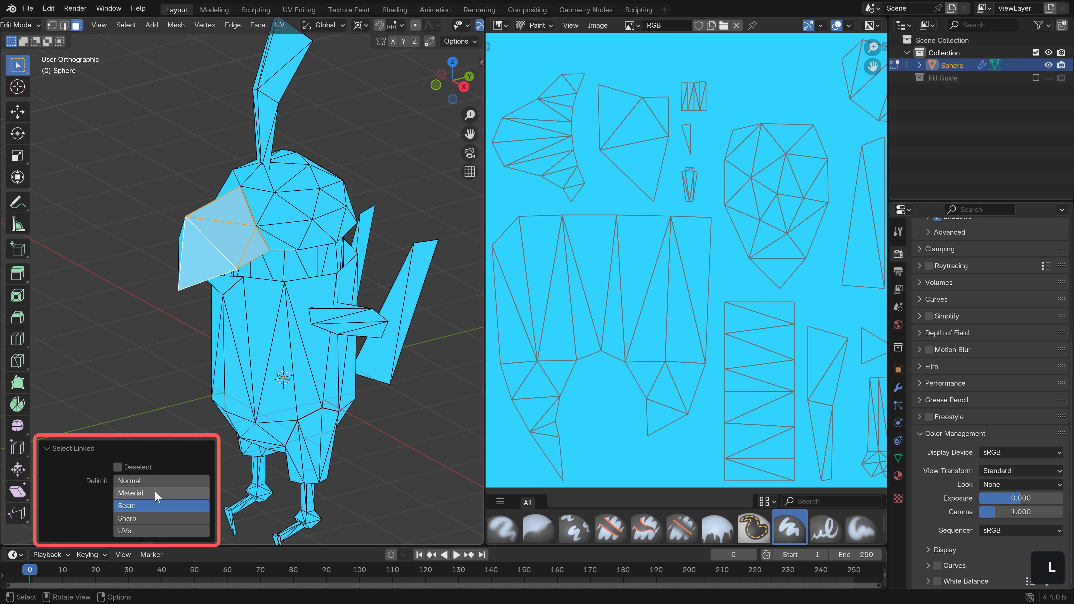
middle_drag(322, 292, 379, 305)
- Switch the parrot from Edit Mode to Texture Paint mode
key(ctrl+Tab)
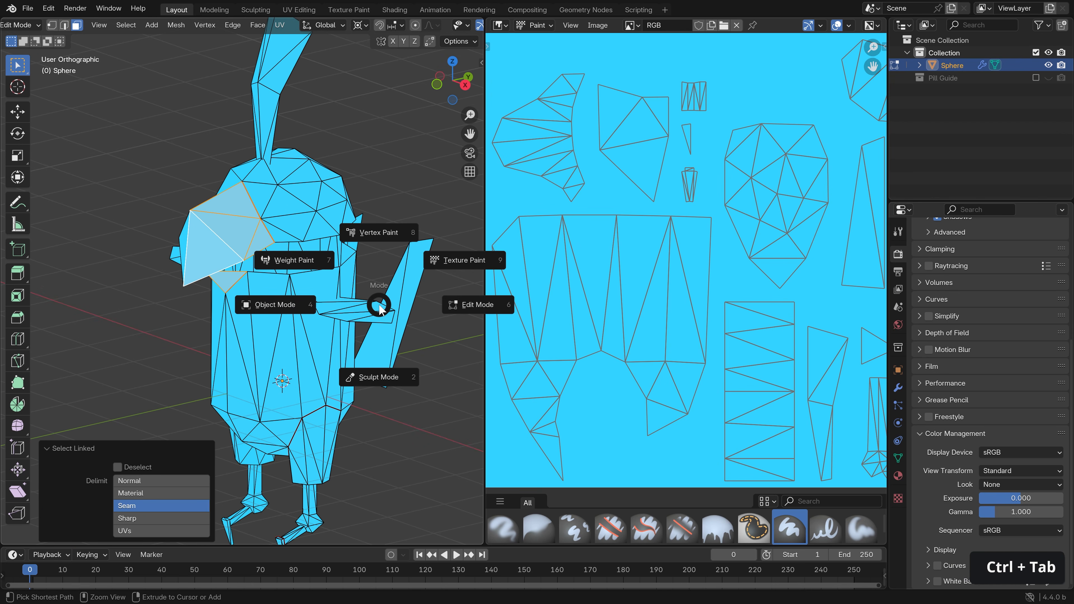
click(446, 262)
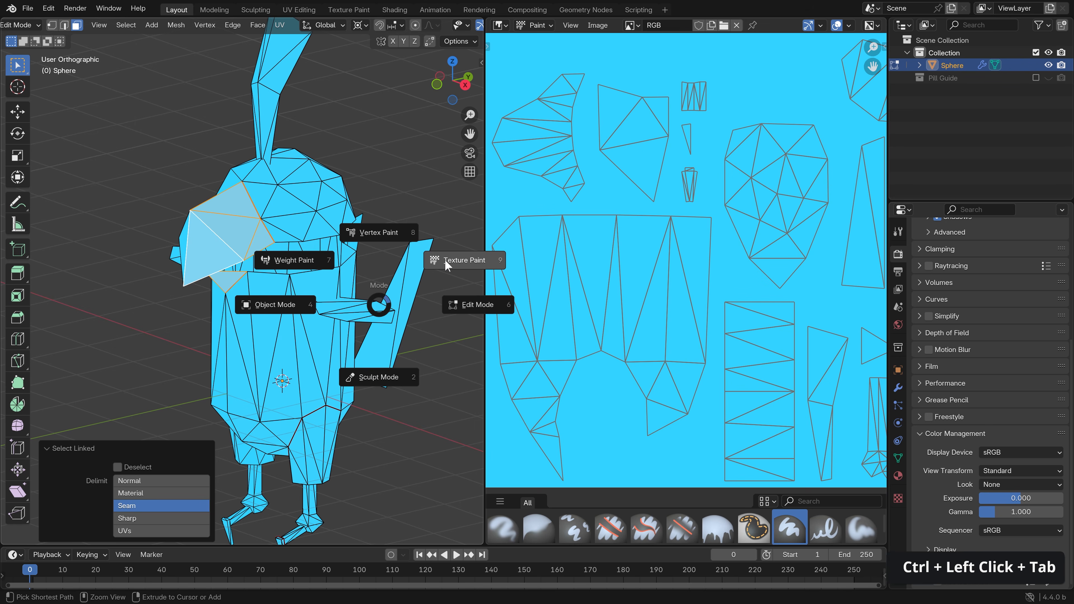
click(77, 26)
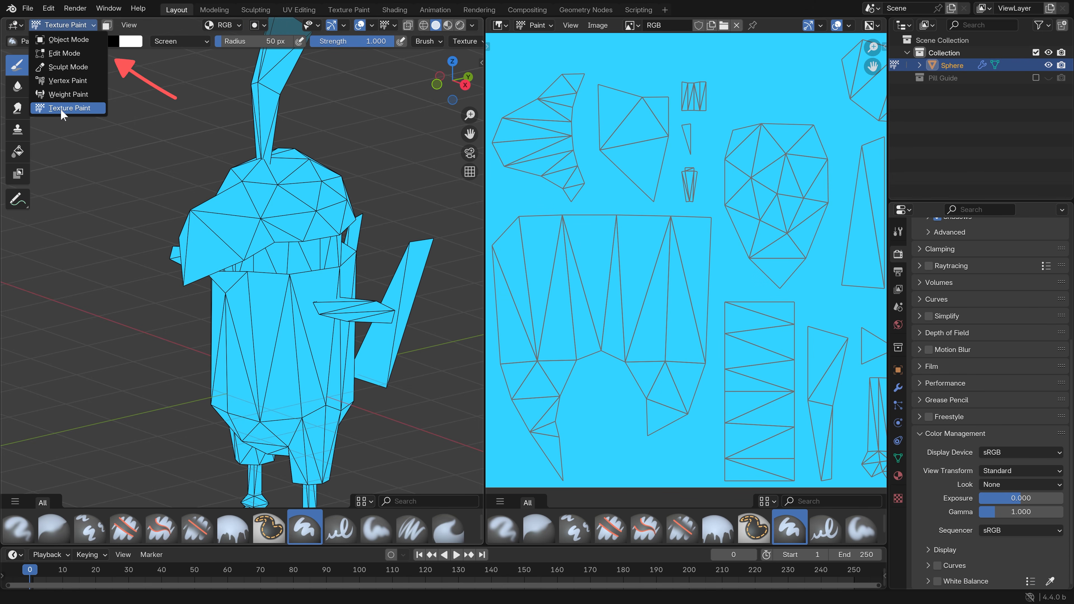
click(62, 109)
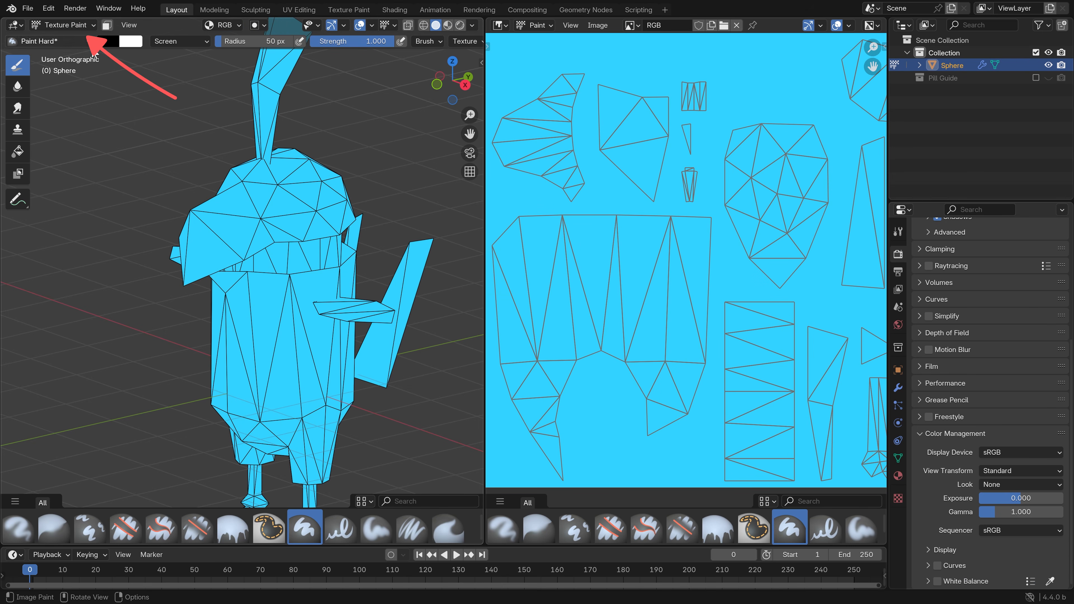
- Restrict painting to the selected faces and fill the beak with orange #FF9920 using the Fill tool
click(17, 153)
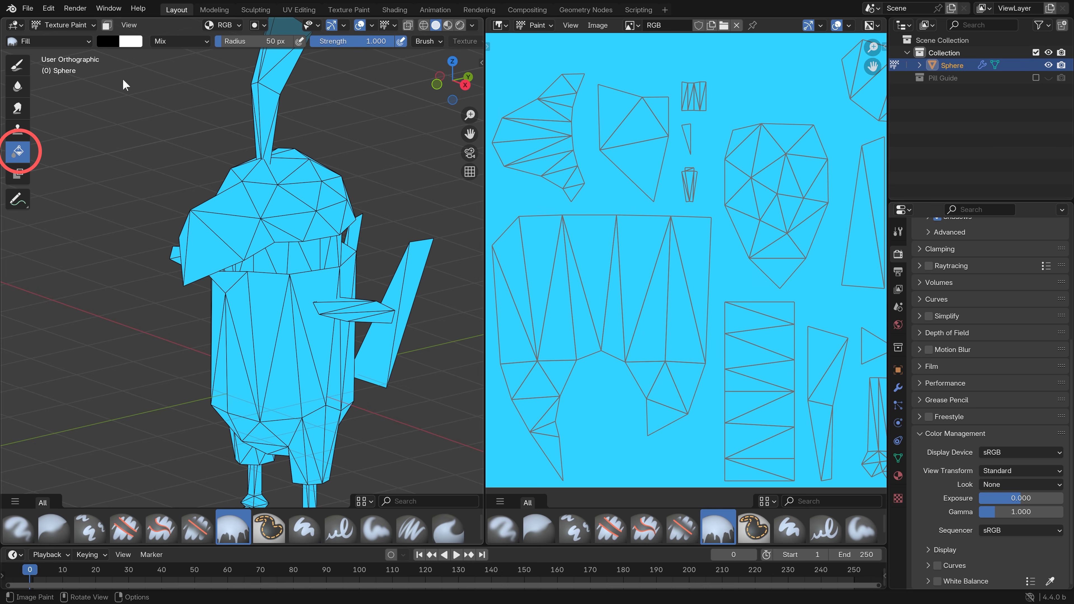
click(111, 41)
drag(213, 149, 211, 54)
drag(169, 101, 128, 137)
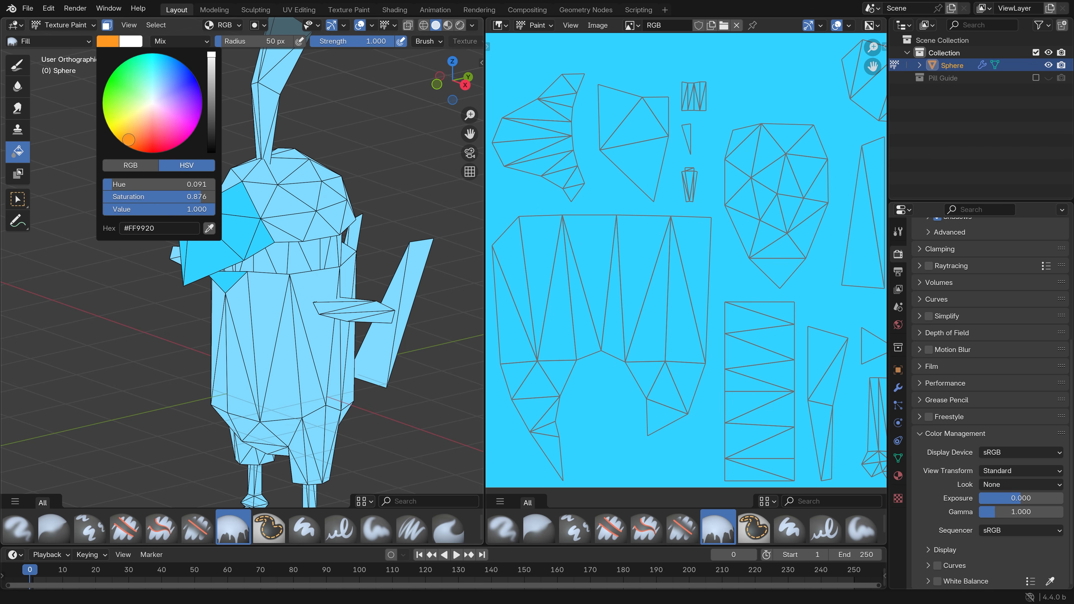
click(224, 230)
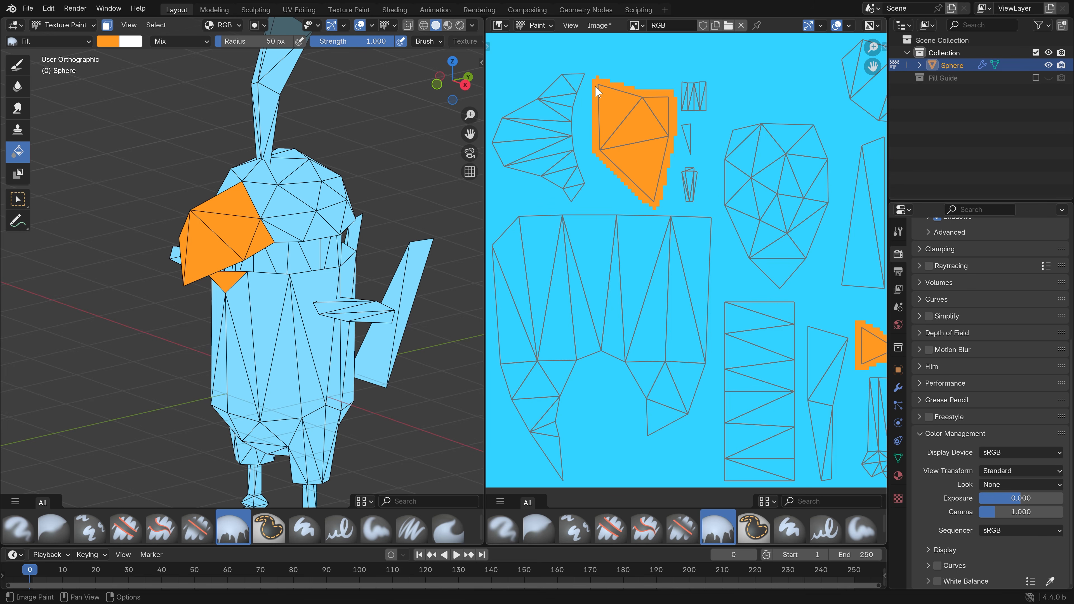
- Select the seam-delimited linked faces of the head crest feather in Edit Mode and fill them with magenta #F935FF in Texture Paint mode
middle_drag(404, 42, 123, 44)
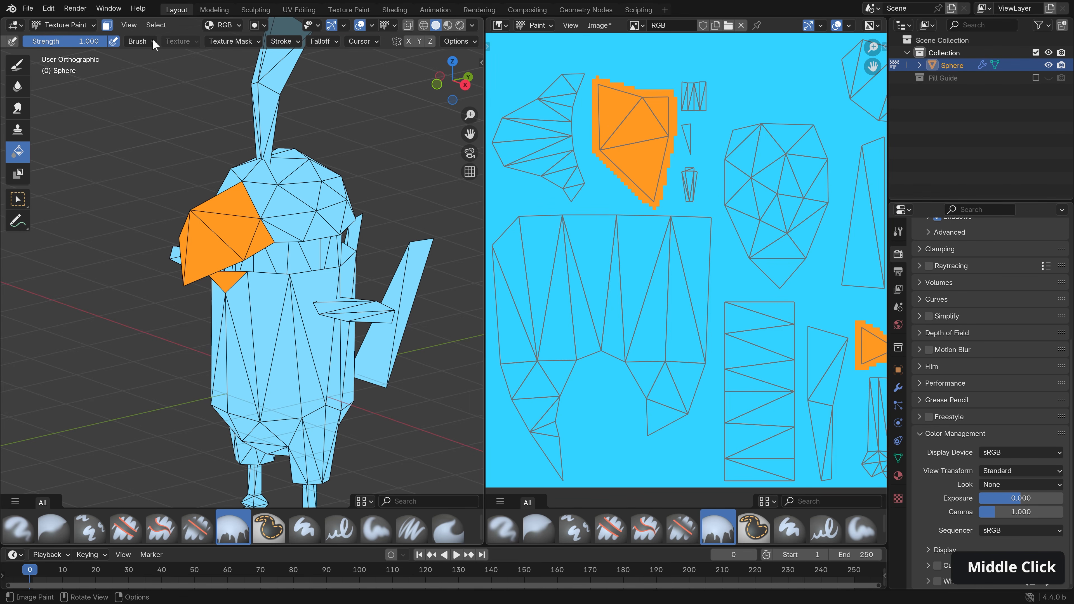
click(461, 41)
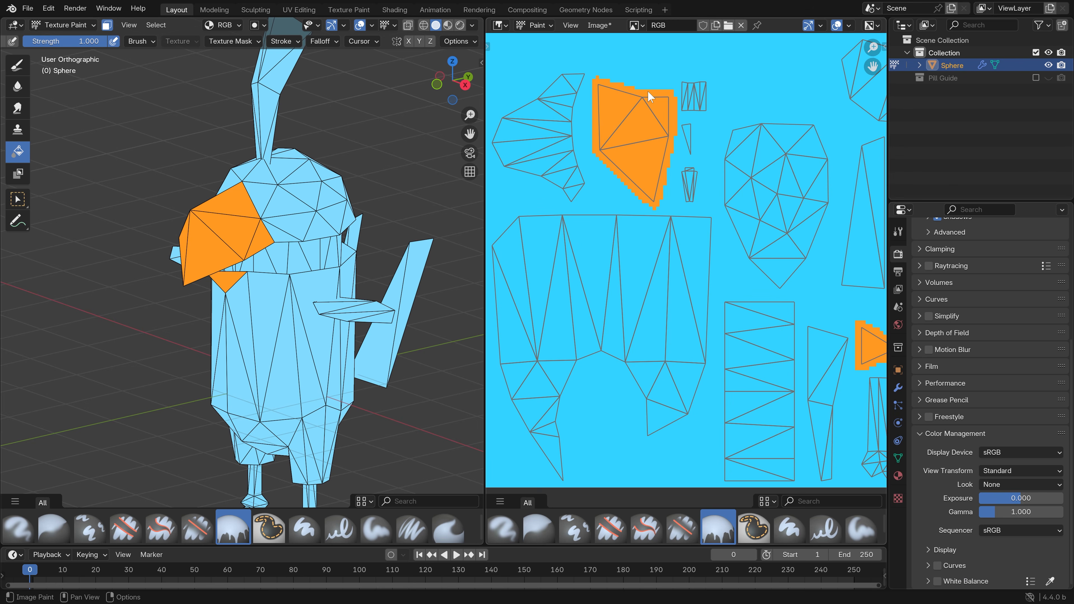
shift+middle_drag(204, 260, 320, 278)
scroll(320, 278, down, 1)
key(Tab)
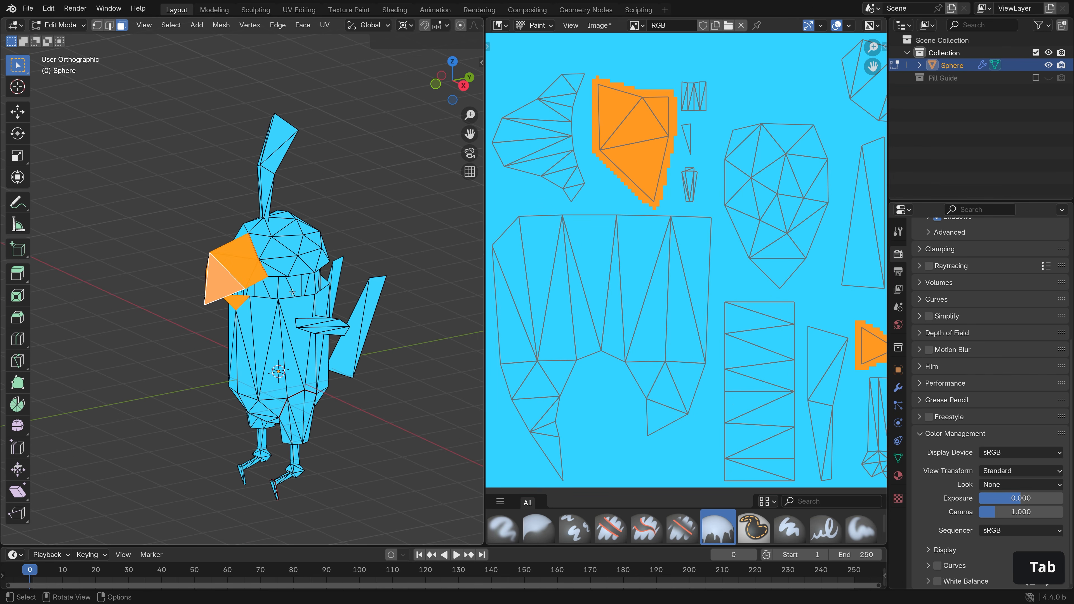
click(274, 141)
key(l)
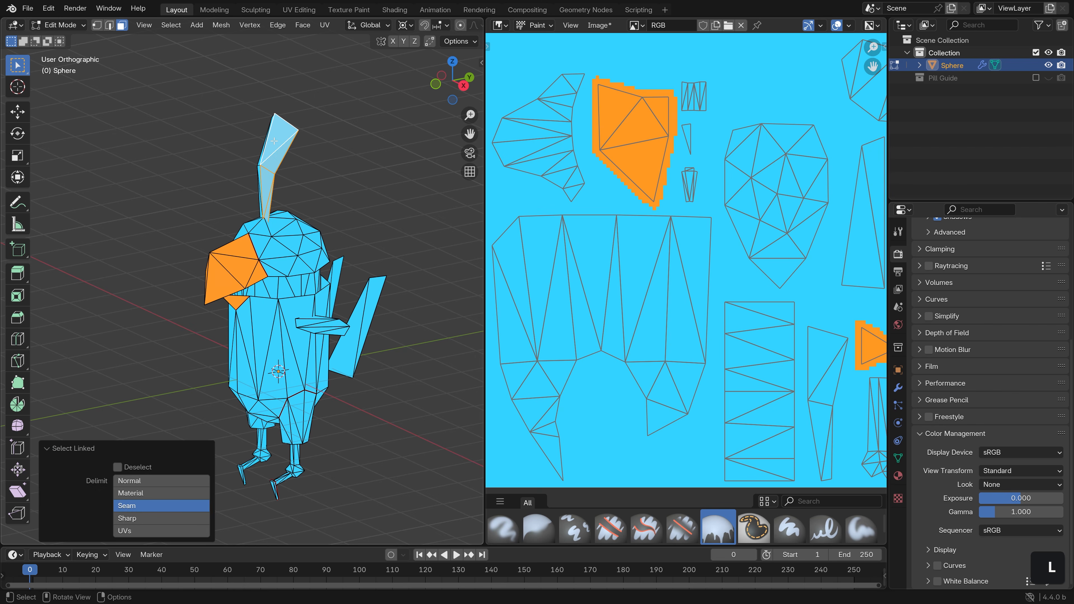
key(Tab)
click(108, 41)
drag(142, 92, 185, 138)
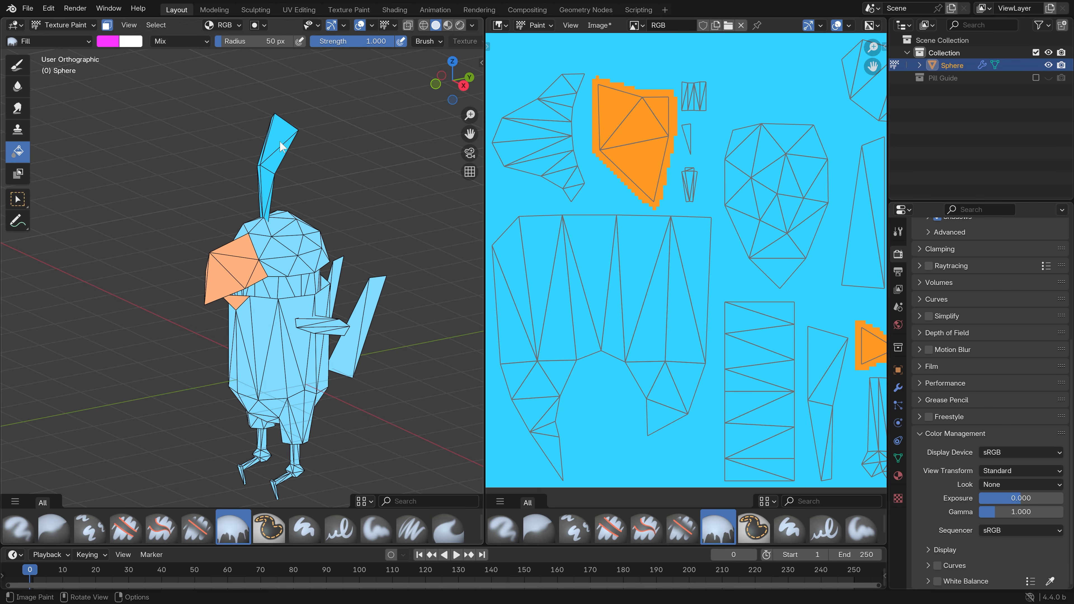
click(282, 146)
- Select the seam-delimited linked faces of the neck band and the leg, and fill them with dark purple
key(Tab)
shift+middle_drag(284, 294, 293, 231)
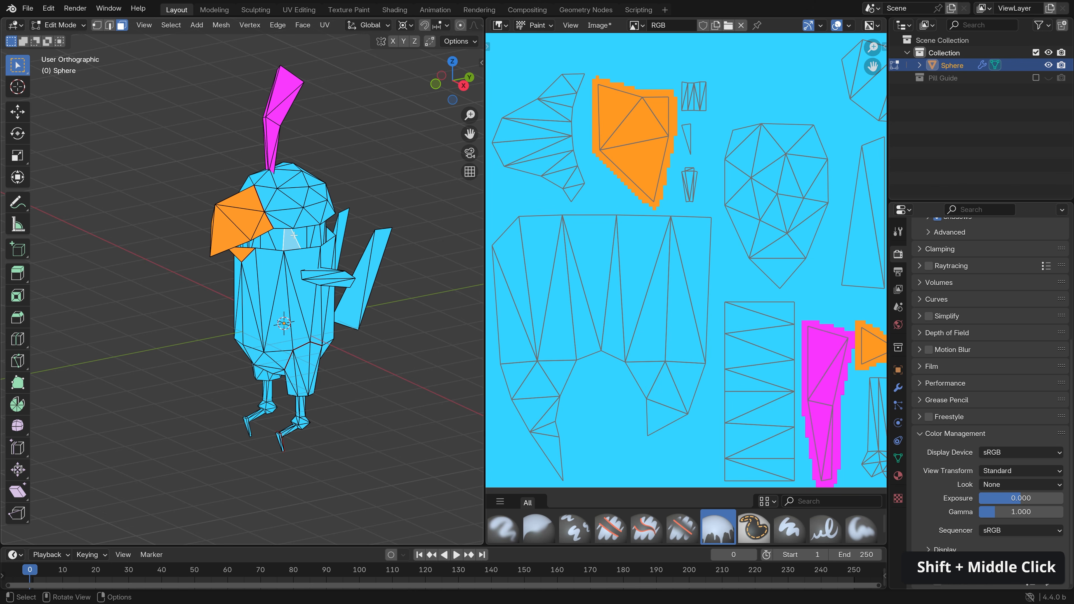
key(l)
key(l)
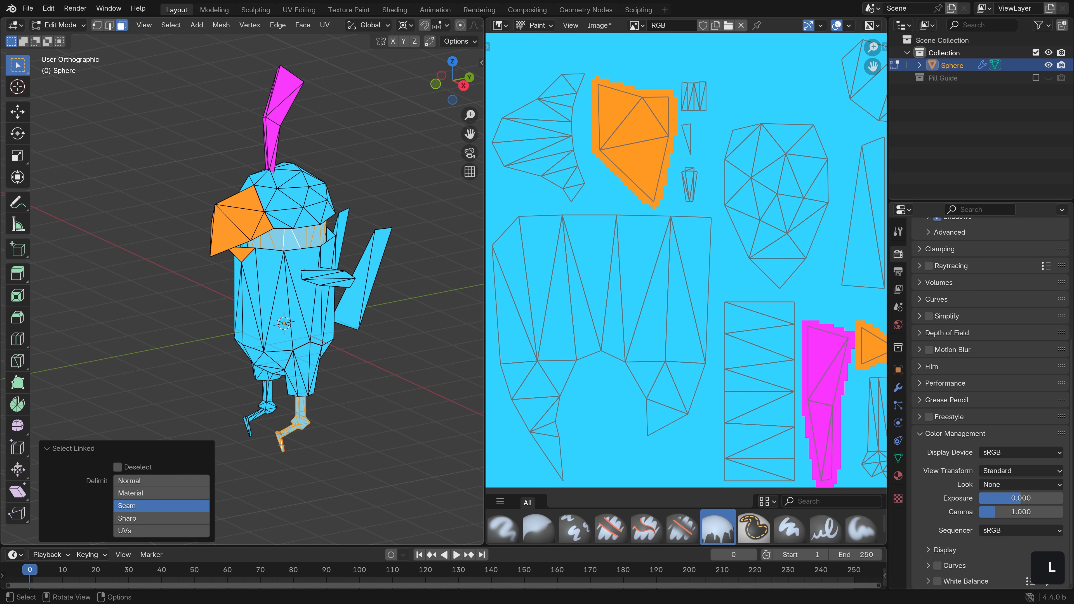
key(Tab)
click(108, 41)
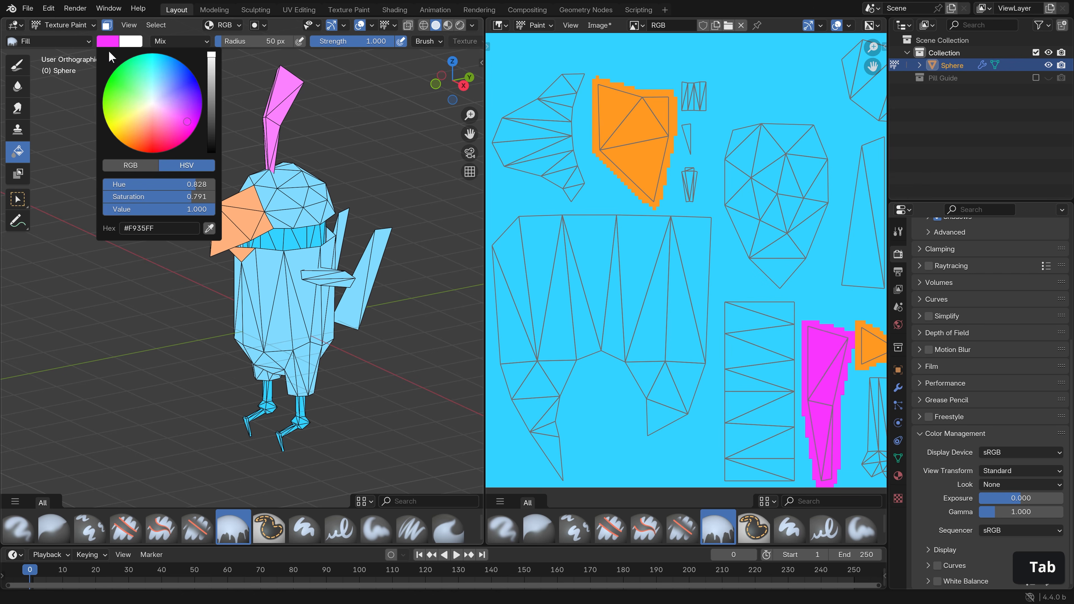
click(186, 102)
scroll(187, 103, down, 6)
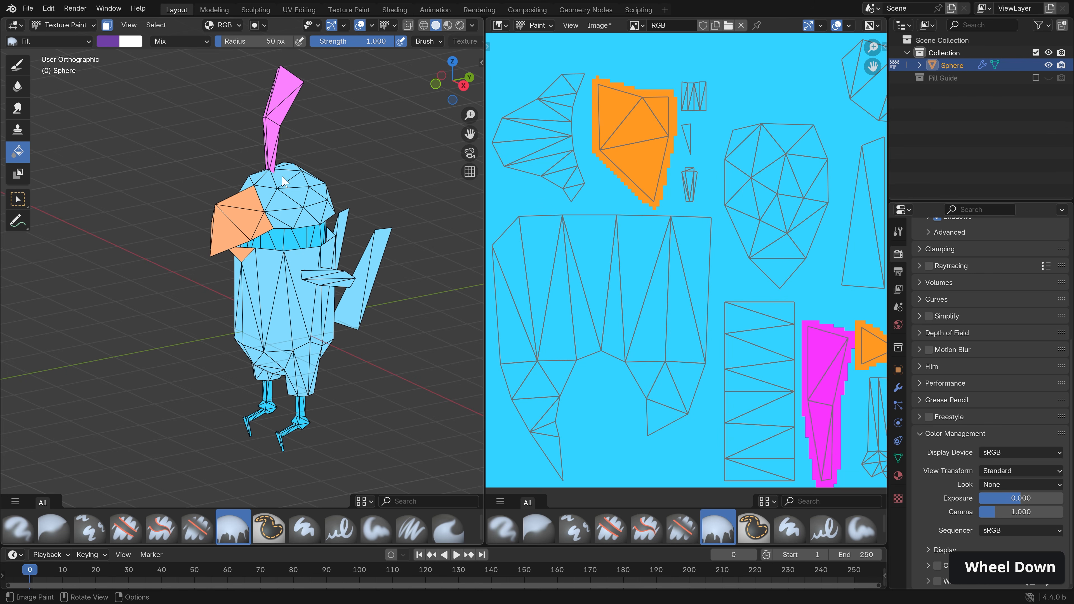
click(277, 225)
- Select the body's linked faces up to the seams and return to Texture Paint mode with them as the paint mask
key(Tab)
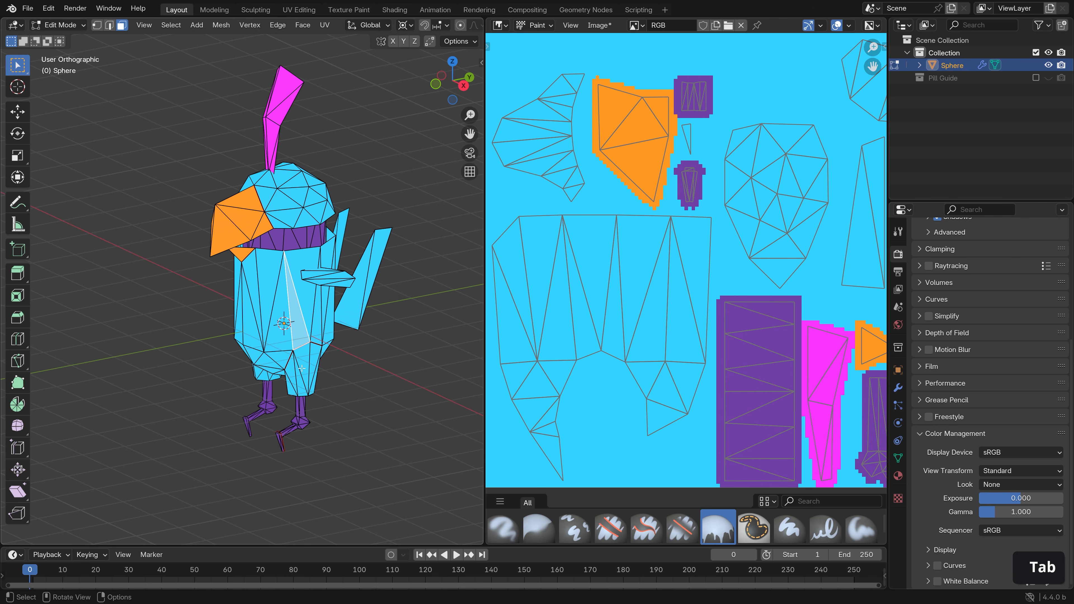
key(l)
key(l)
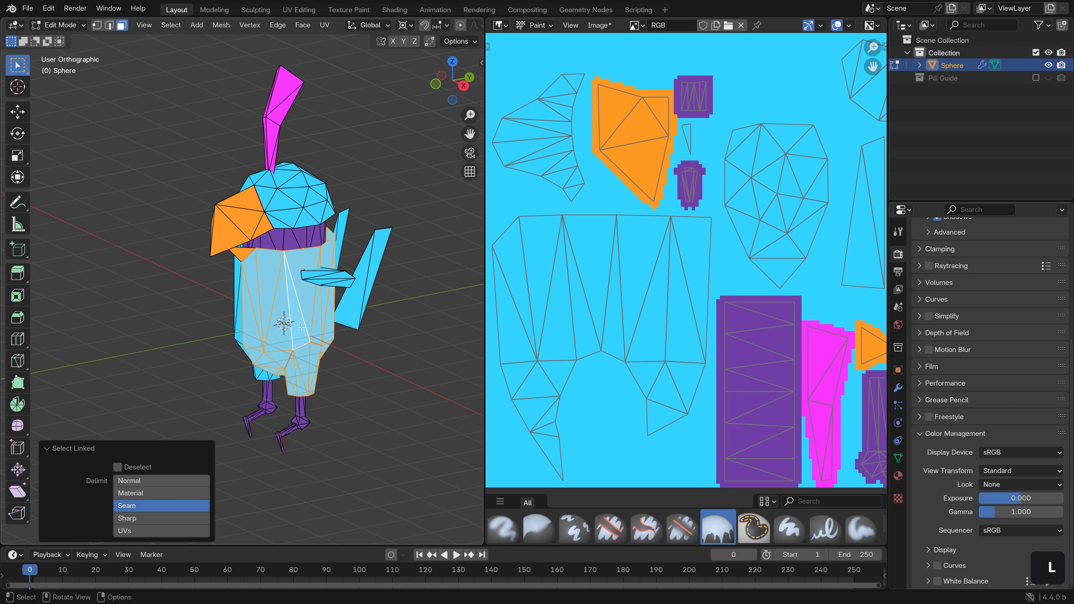
key(Tab)
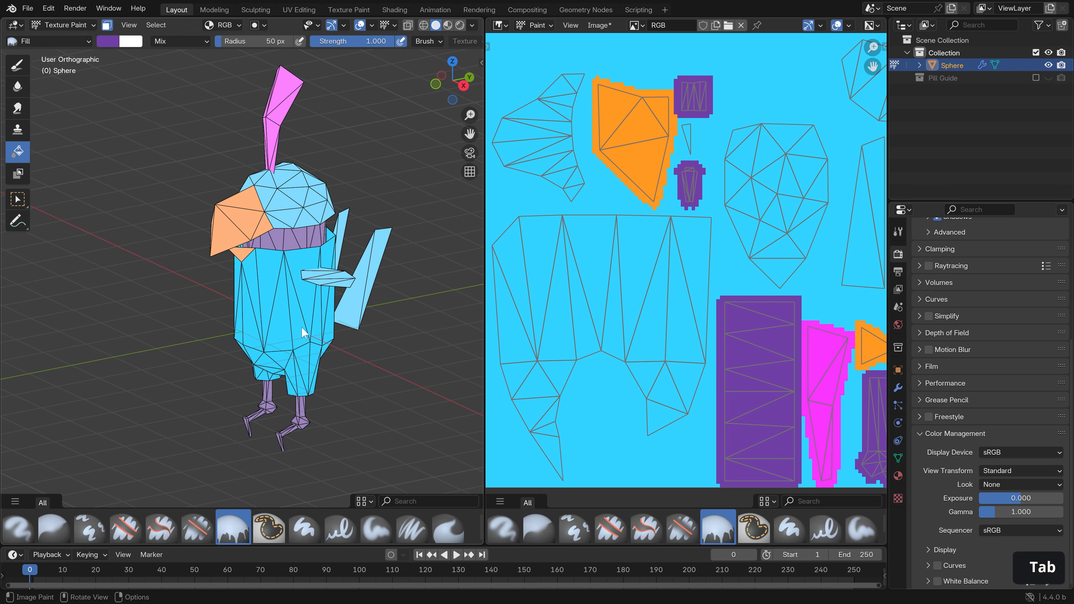
- Switch to the Paint Hard brush and give it a Linear falloff and the Line stroke method
click(23, 63)
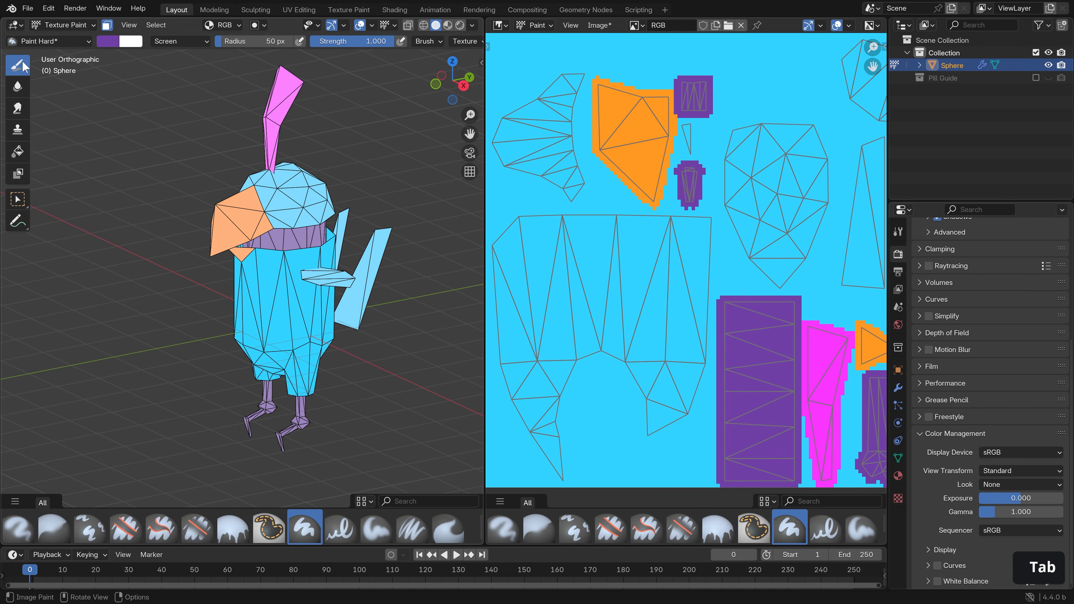
middle_drag(425, 41, 143, 65)
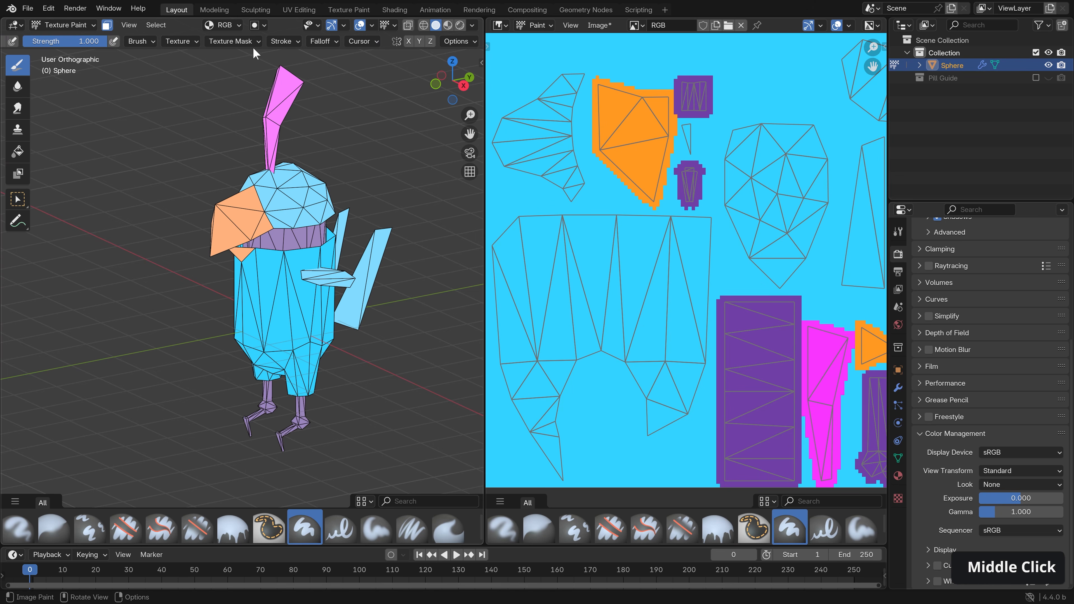
click(312, 41)
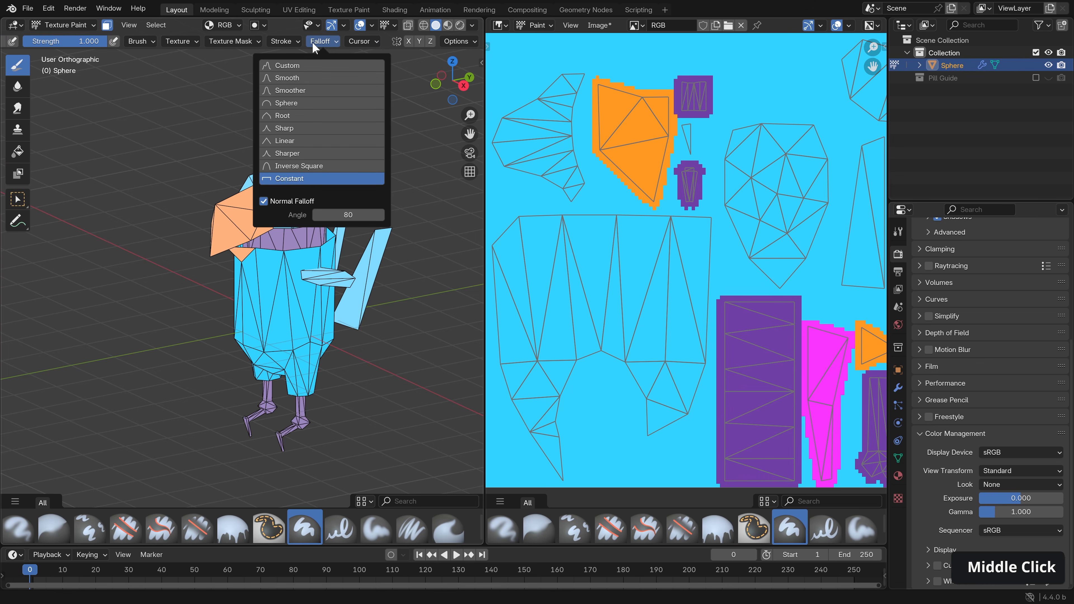
click(290, 142)
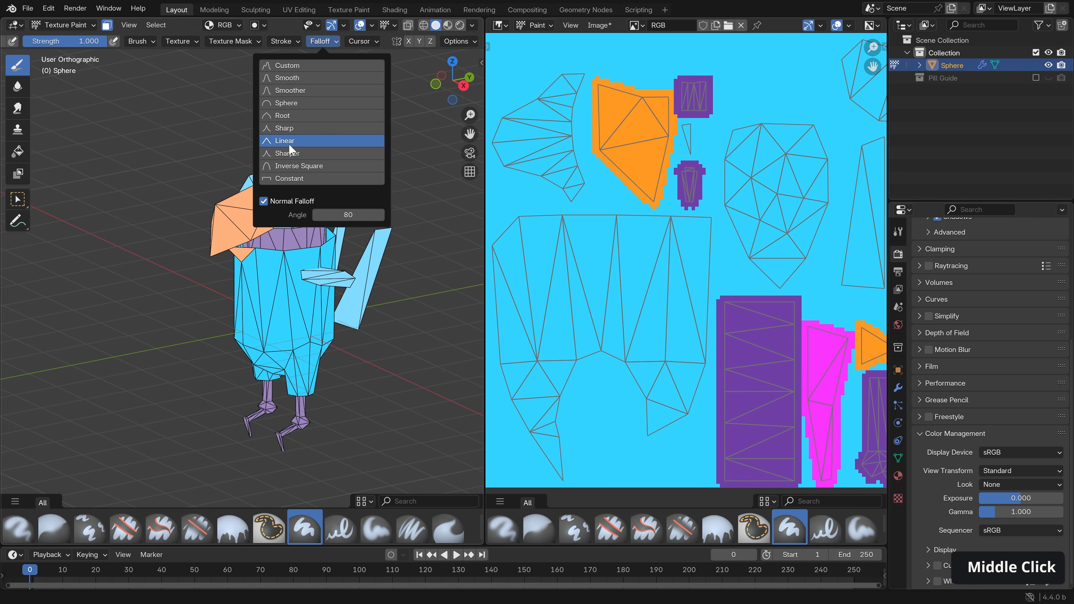
click(278, 42)
click(283, 65)
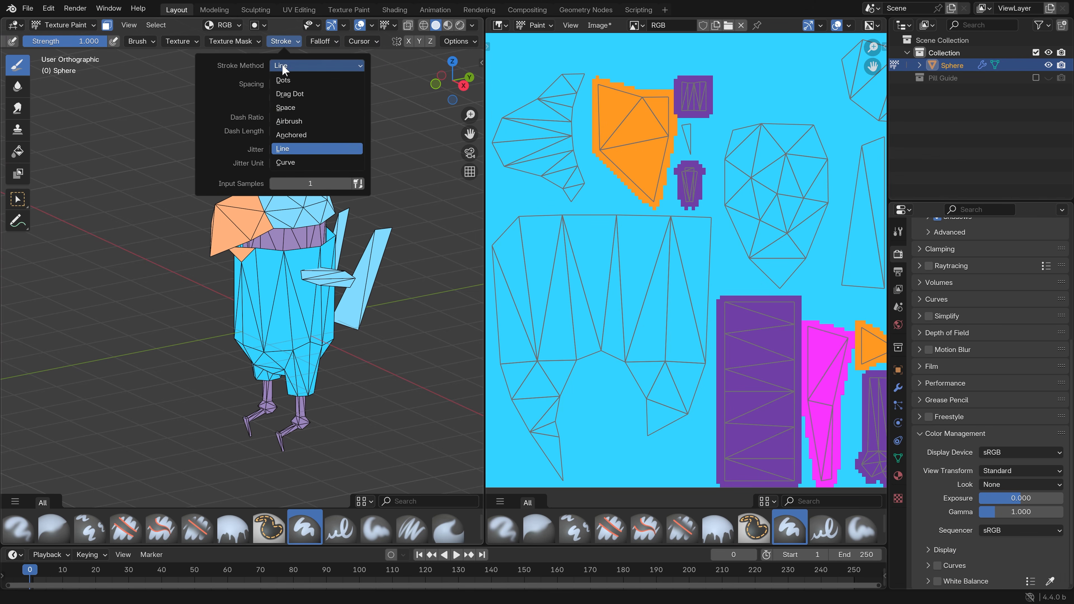
click(295, 146)
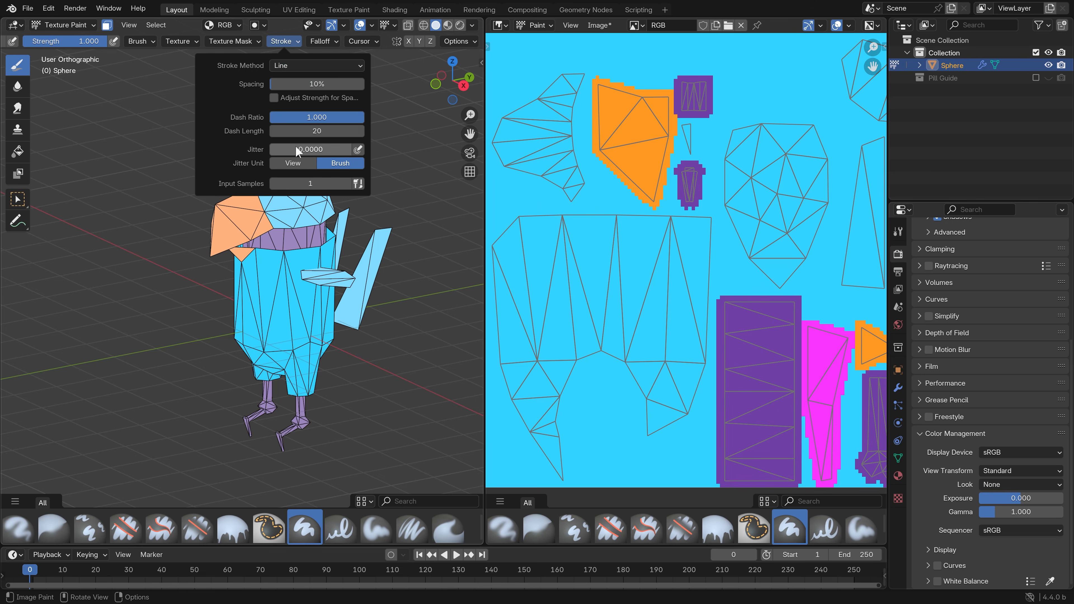
- Disable Occlude and Backface Culling in the painting options so strokes go through the whole body
click(463, 42)
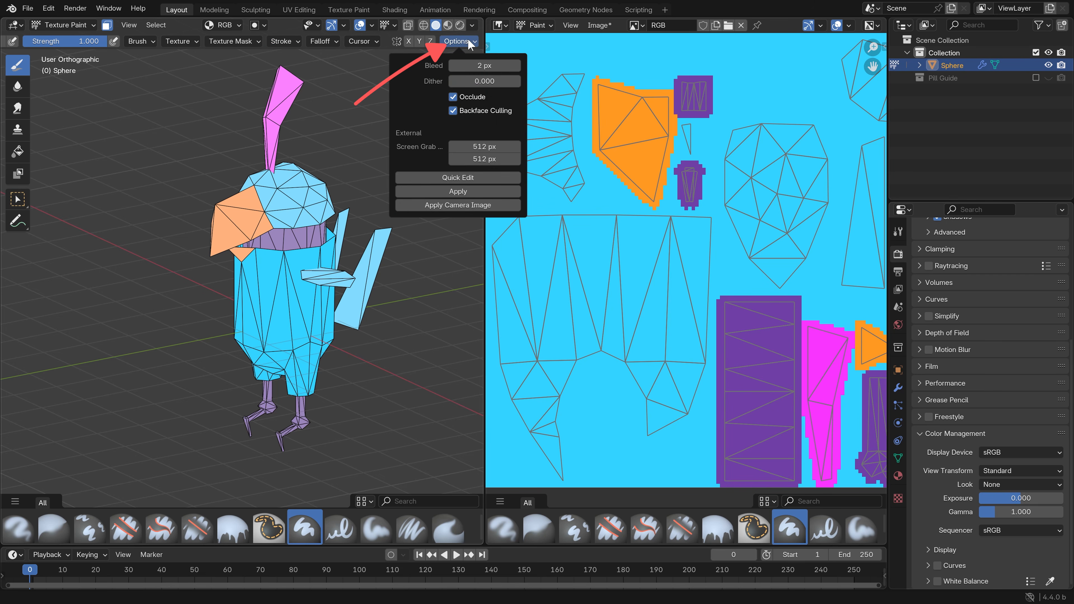
click(453, 96)
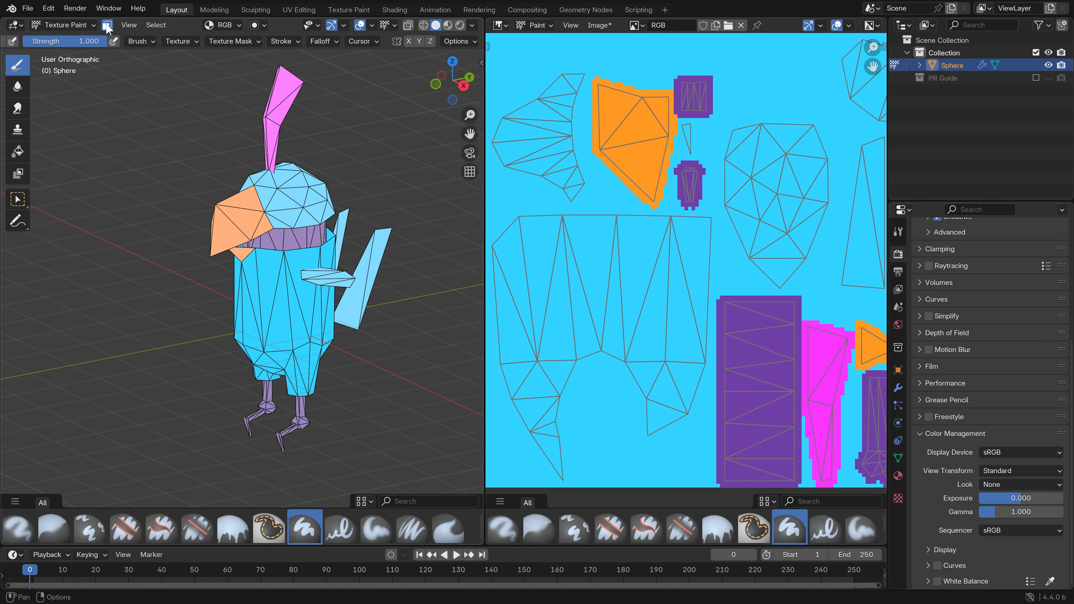
middle_drag(131, 42, 427, 61)
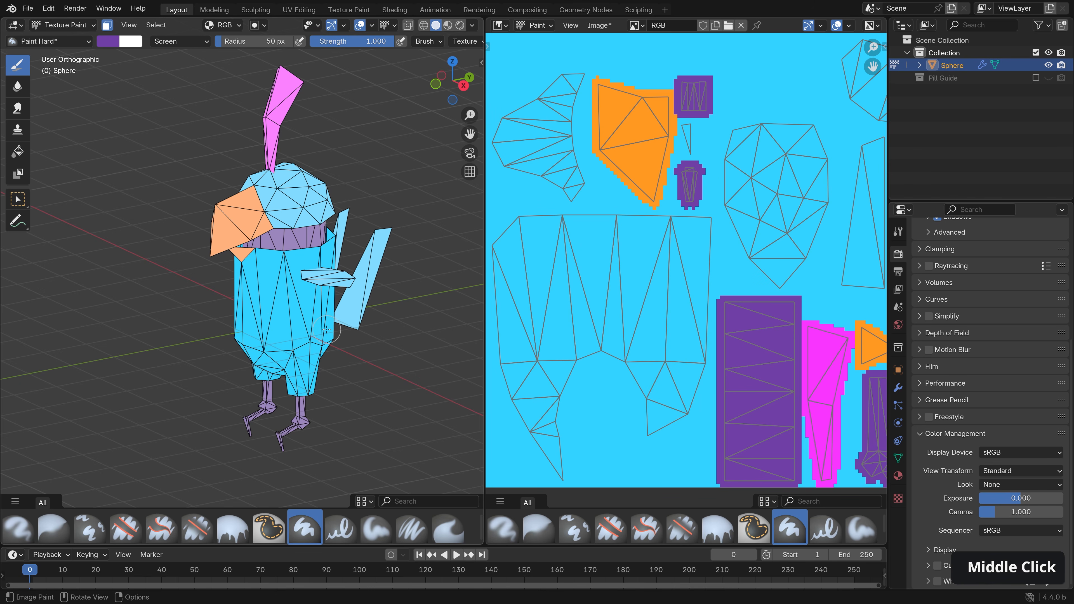
- Set the brush colour to green #16FF8B and enlarge the brush radius to 234 px
scroll(313, 297, up, 5)
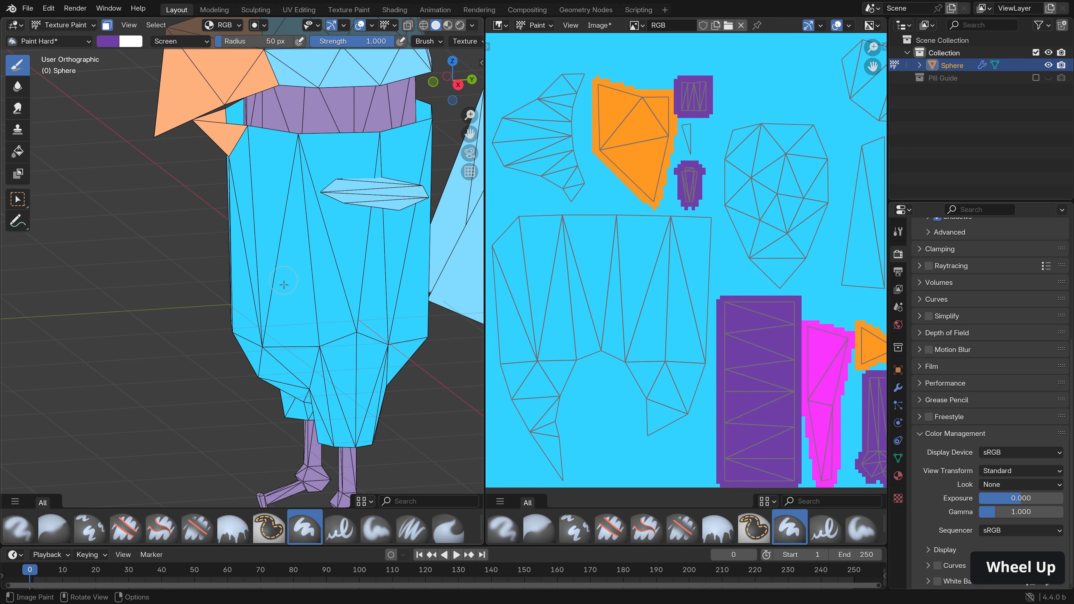
key(shift+x)
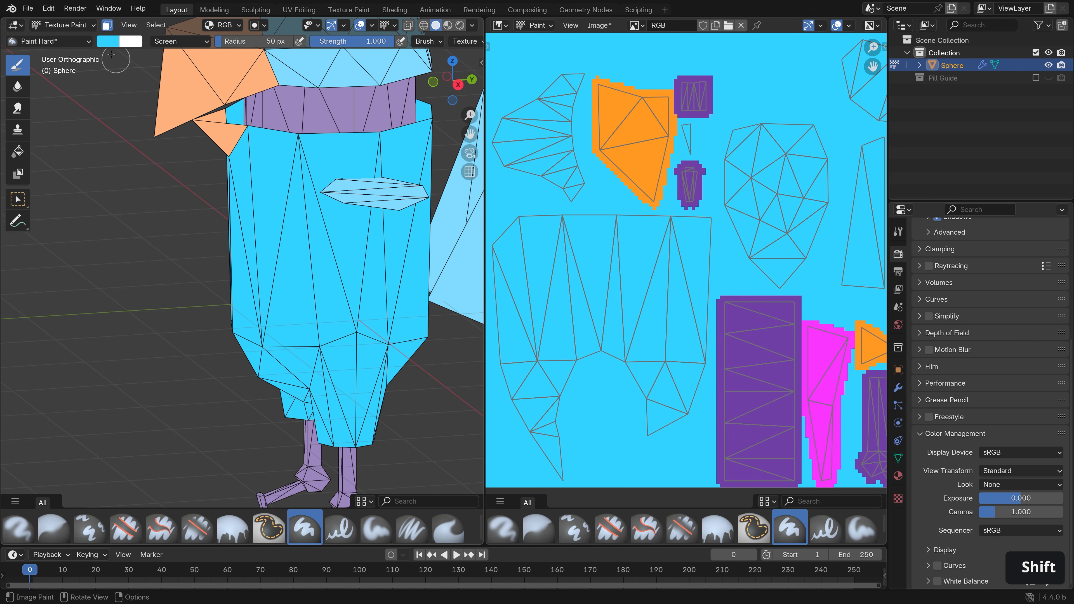
click(110, 42)
mouse_move(139, 55)
mouse_down()
mouse_move(150, 61)
mouse_move(137, 62)
mouse_up()
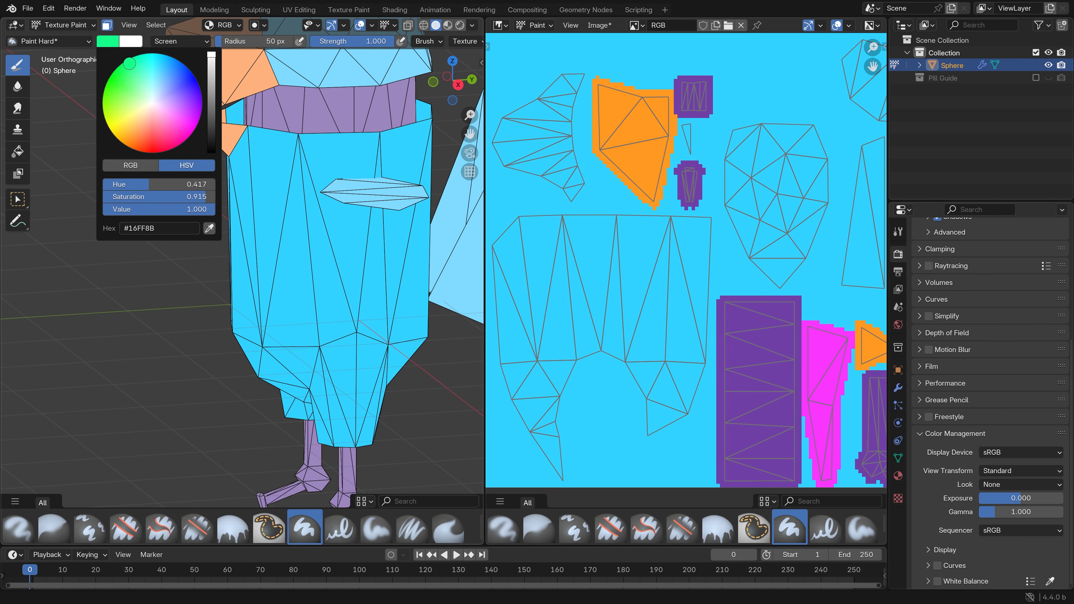
scroll(257, 274, down, 5)
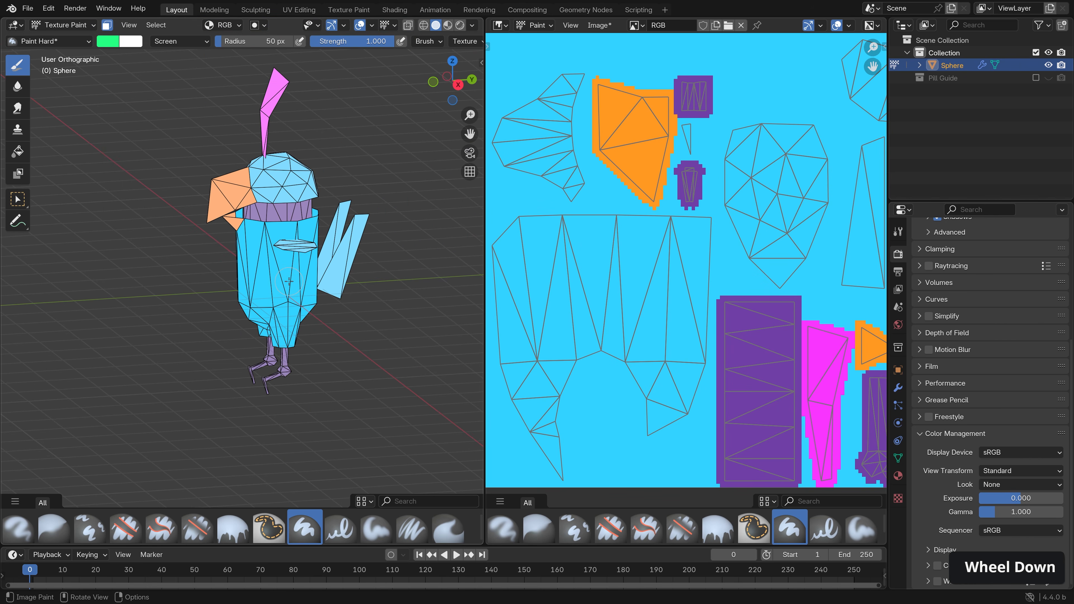
alt+middle_drag(260, 273, 264, 266)
key(f)
click(342, 340)
drag(132, 384, 264, 360)
mouse_move(263, 360)
middle_down()
mouse_move(239, 344)
mouse_move(303, 349)
middle_up()
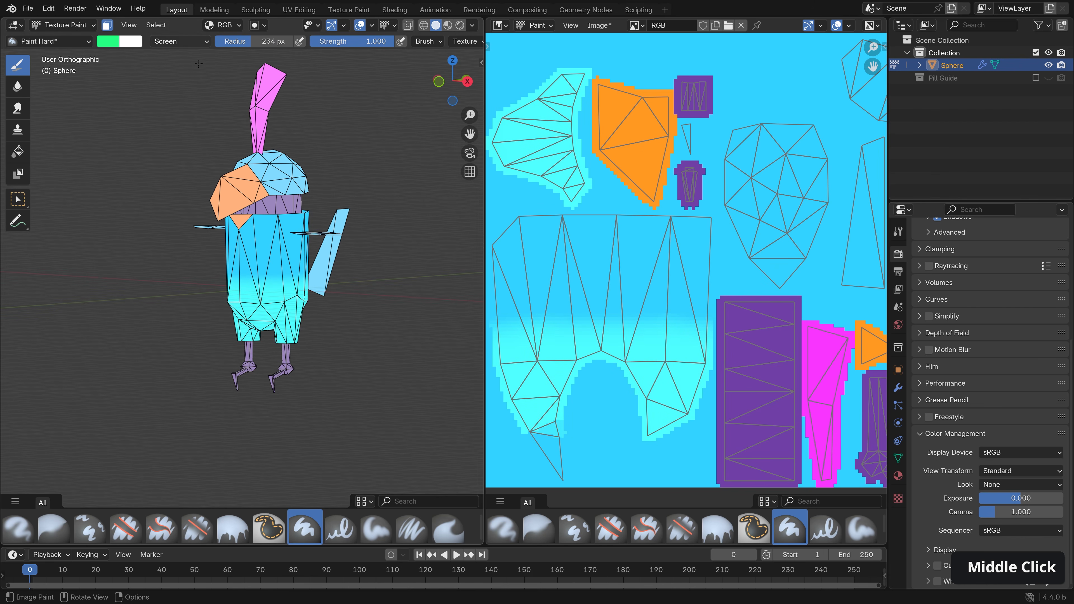
key(ctrl+z)
- Set the brush blend mode to Mix and paint a straight green gradient line across the lower body from the right orthographic view
click(180, 41)
click(178, 73)
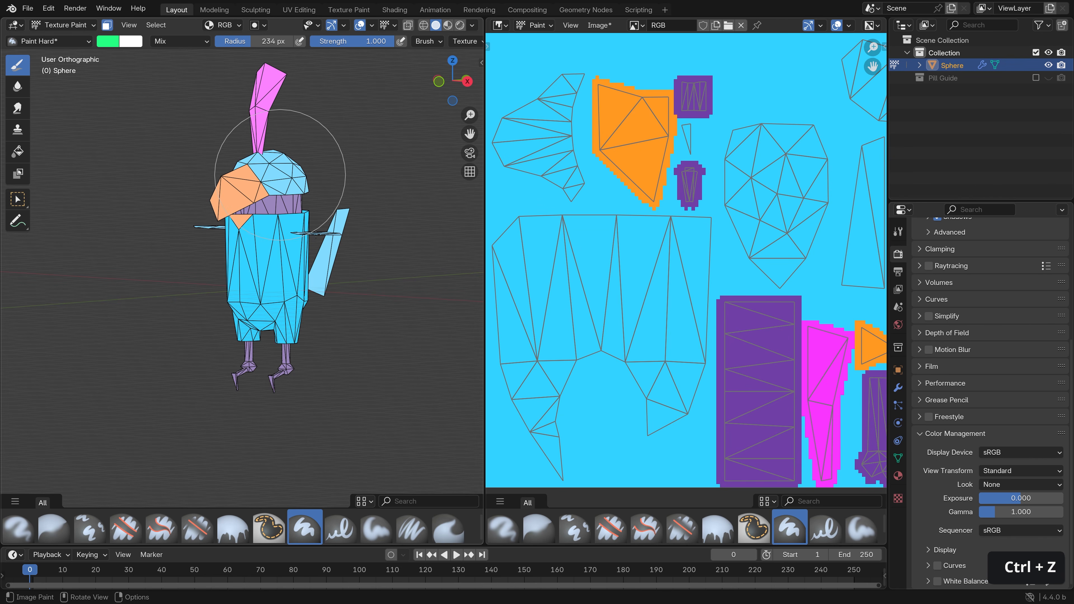
alt+middle_drag(275, 169, 348, 327)
drag(173, 326, 172, 330)
- Change the brush colour to yellow and paint a straight gradient line across the body below the green band
click(109, 43)
drag(127, 98, 107, 123)
drag(360, 347, 168, 396)
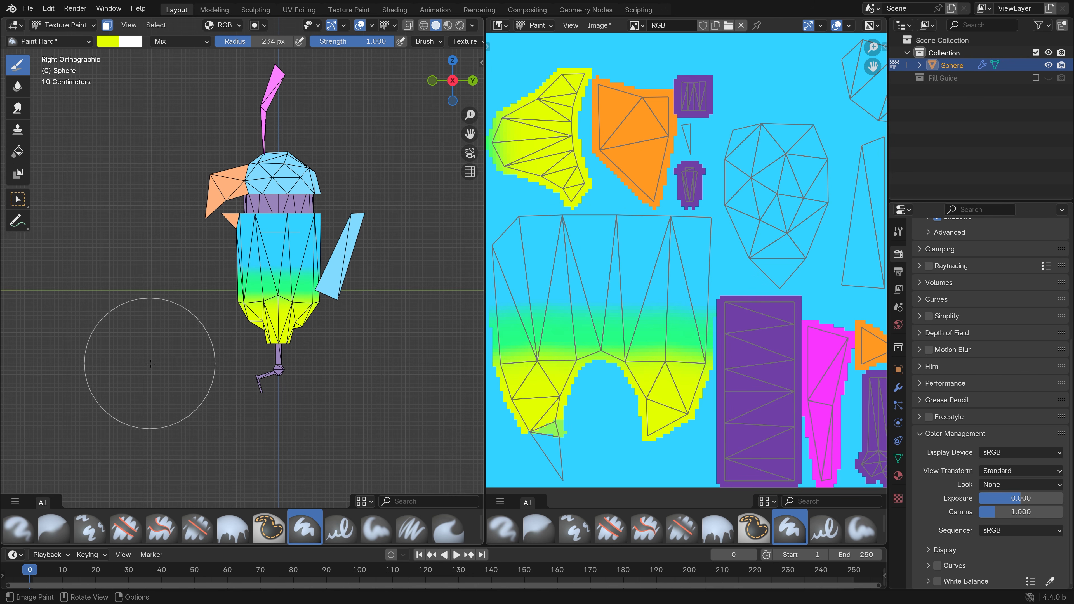
- Change the brush colour to orange #FF8116 and paint a straight gradient line across the bottom of the body
click(105, 40)
click(131, 141)
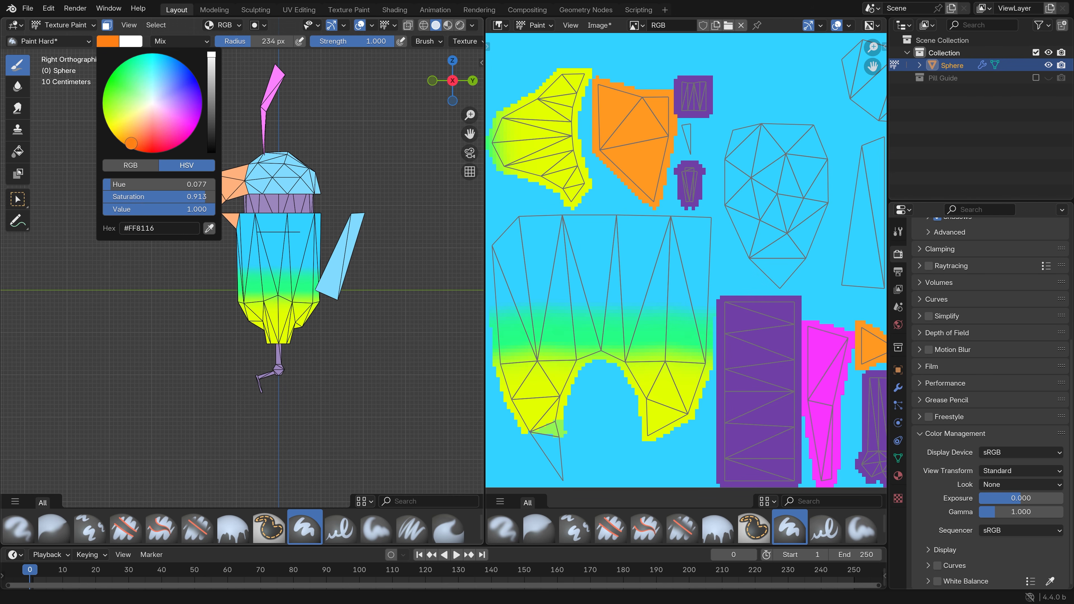
drag(350, 375, 198, 375)
- Enable Occlude in the painting options and paint the remaining blue faces on the body's underside orange
middle_drag(151, 168, 242, 191)
scroll(267, 322, up, 4)
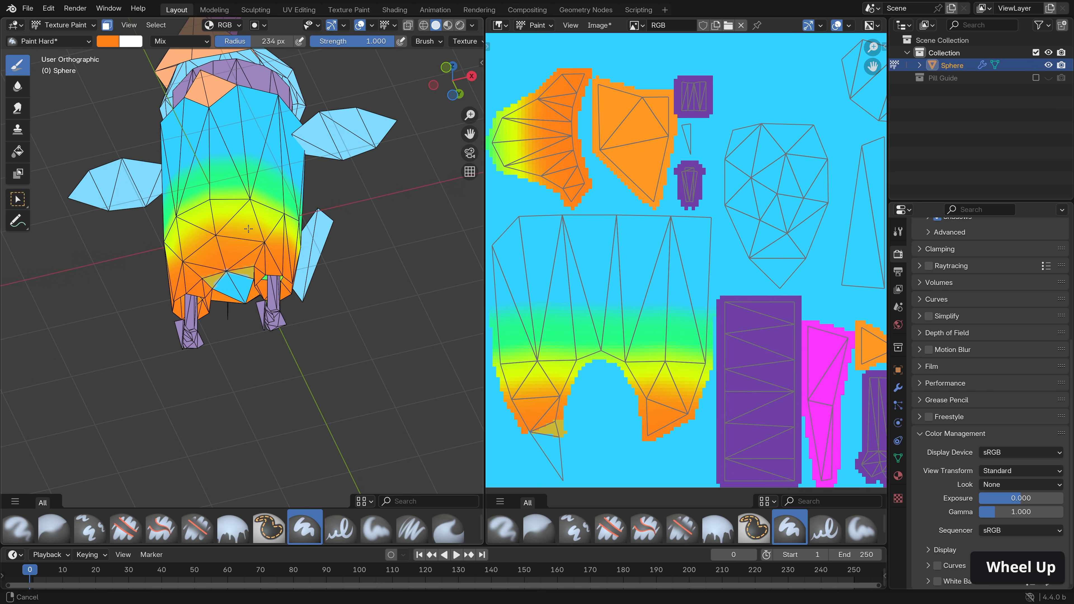
middle_drag(468, 42, 671, 44)
click(456, 41)
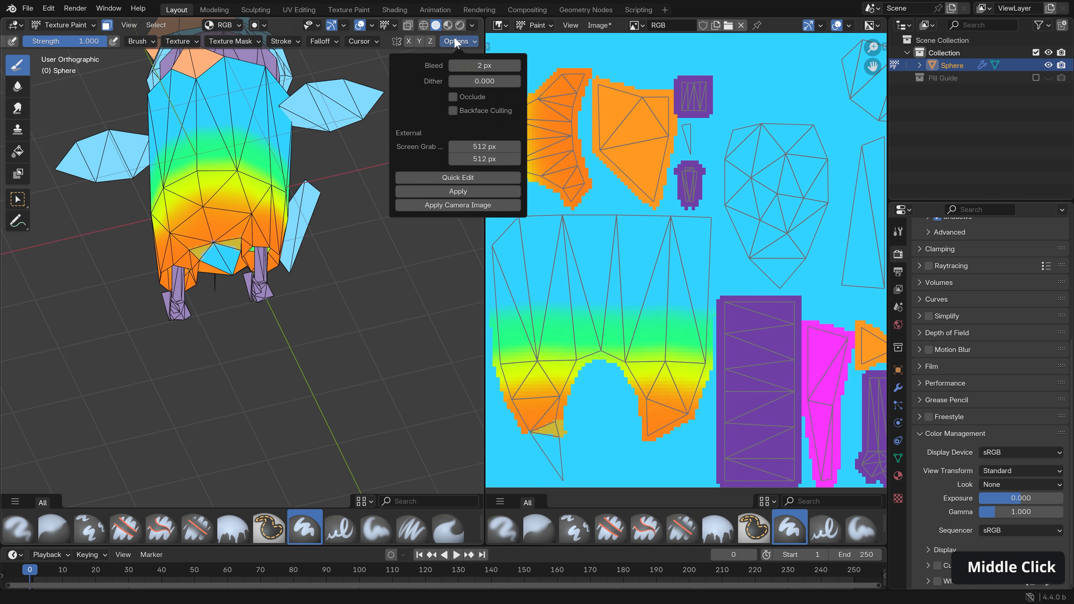
click(454, 43)
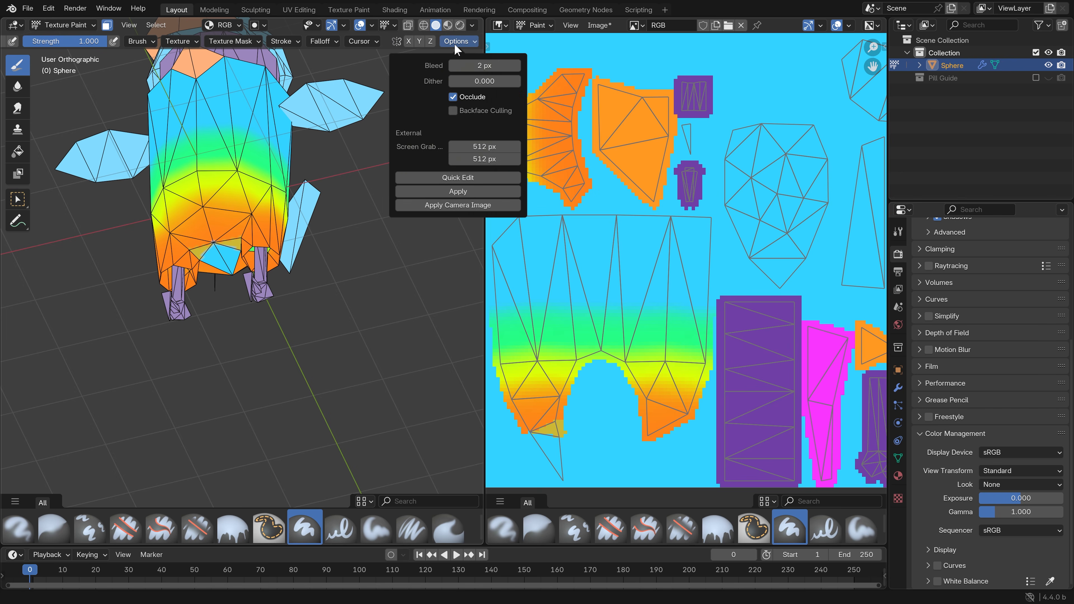
click(457, 42)
scroll(234, 257, up, 4)
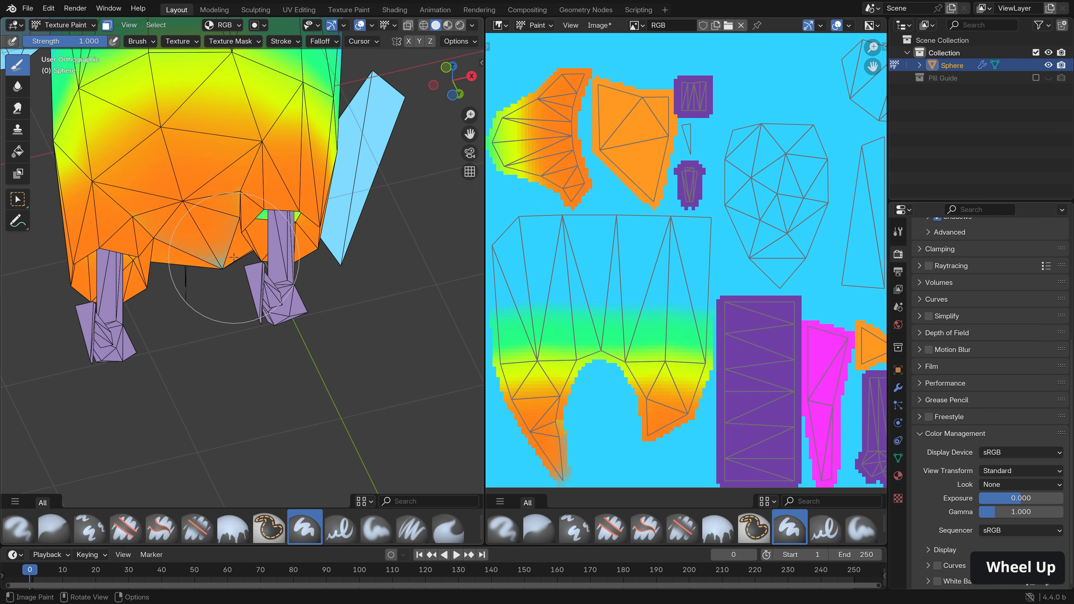
scroll(234, 258, down, 4)
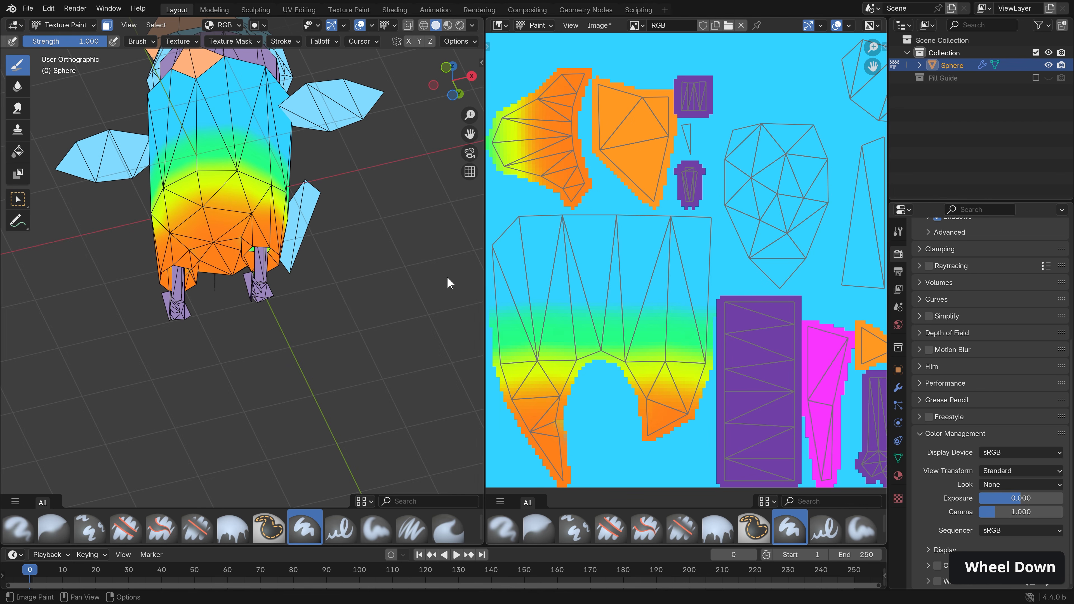
- Reduce the brush radius to 4 px and paint orange along the edge of the body's lower leg UV island on the texture
shift+middle_drag(160, 330, 207, 242)
scroll(662, 290, up, 4)
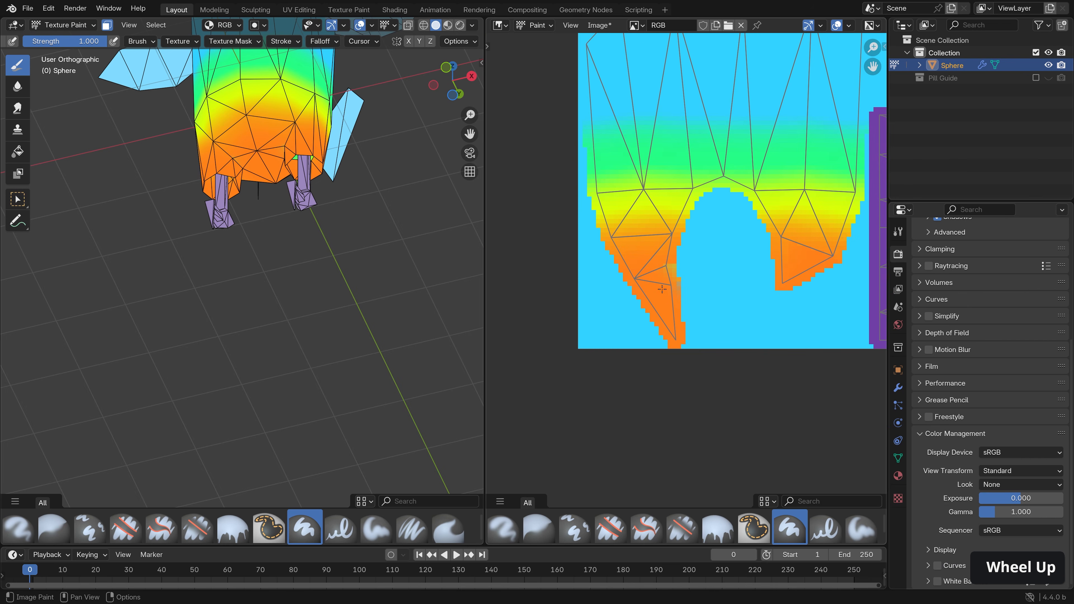
key(f)
click(750, 303)
key(f)
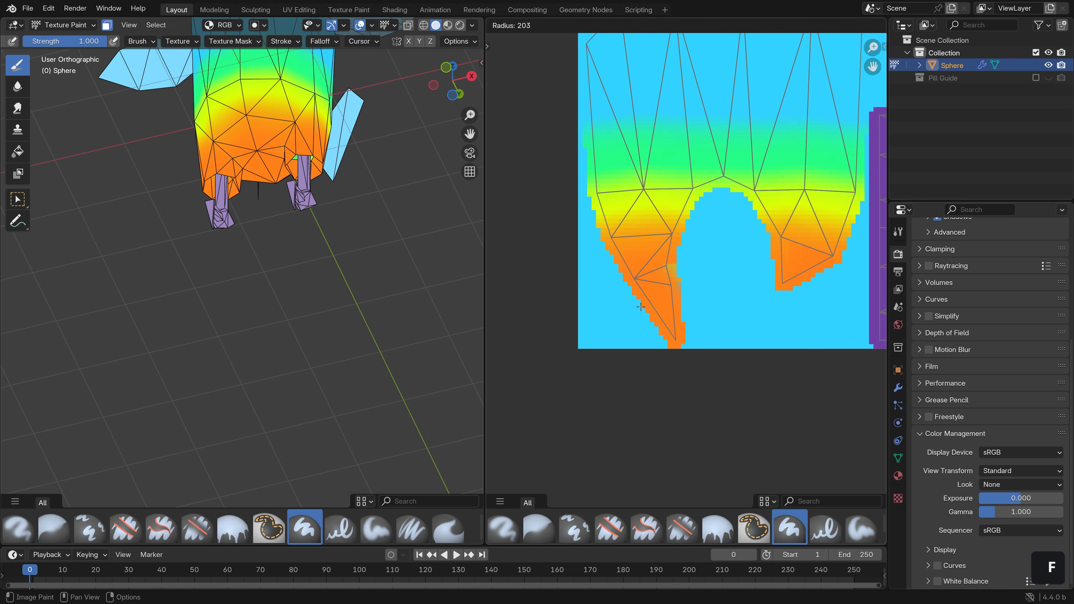
click(55, 276)
key(f)
click(450, 201)
mouse_move(673, 264)
mouse_down()
mouse_move(683, 322)
mouse_move(648, 313)
mouse_move(672, 317)
mouse_up()
- Select the upper beak's faces in Edit Mode and return to Texture Paint mode with painting limited to them
shift+middle_drag(267, 130, 300, 215)
scroll(296, 237, down, 2)
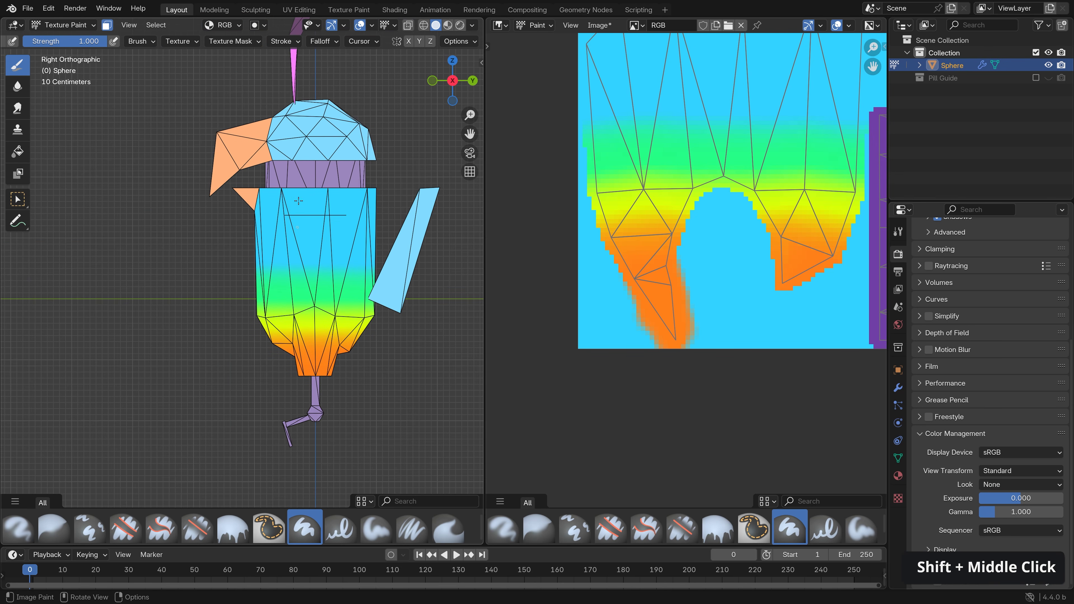
key(Tab)
click(242, 151)
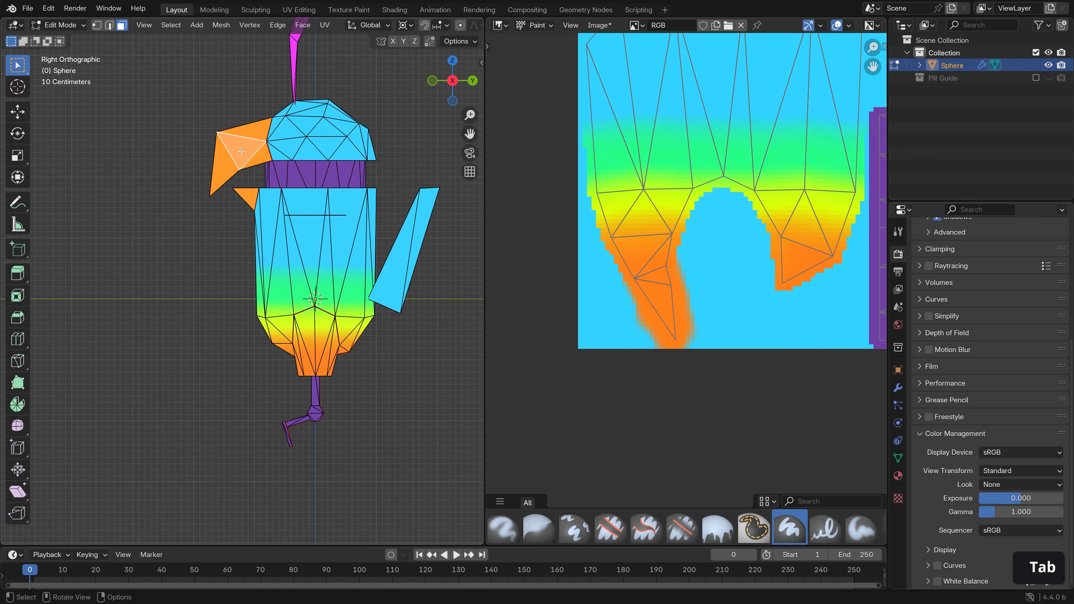
key(Tab)
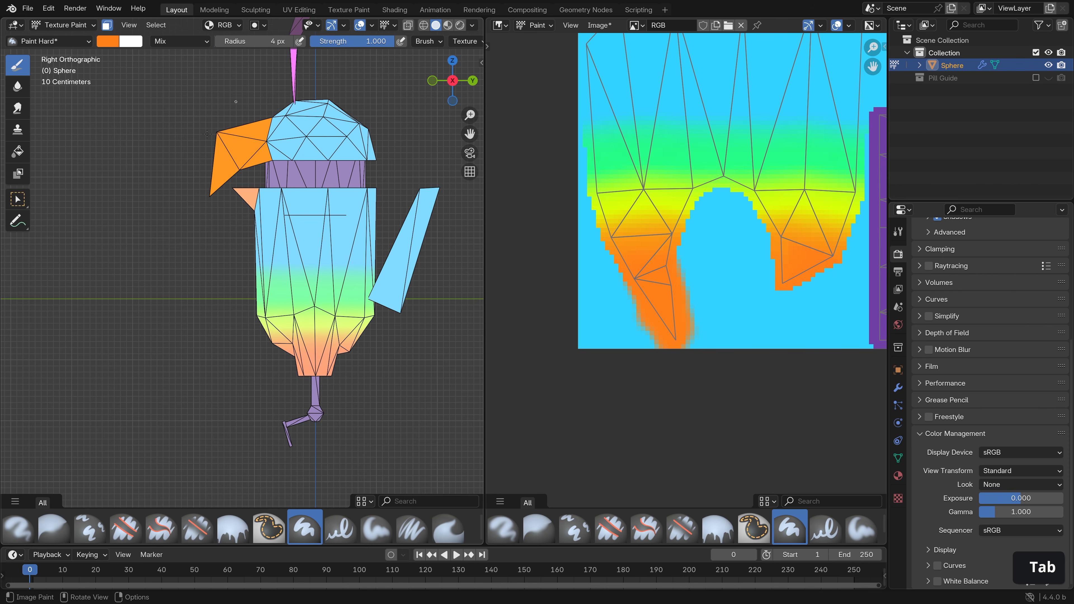
- Change the brush colour to red-orange #FF4D19, enlarge the radius to 380 px, and paint a straight gradient line at the beak's tip
click(108, 42)
drag(138, 131, 139, 145)
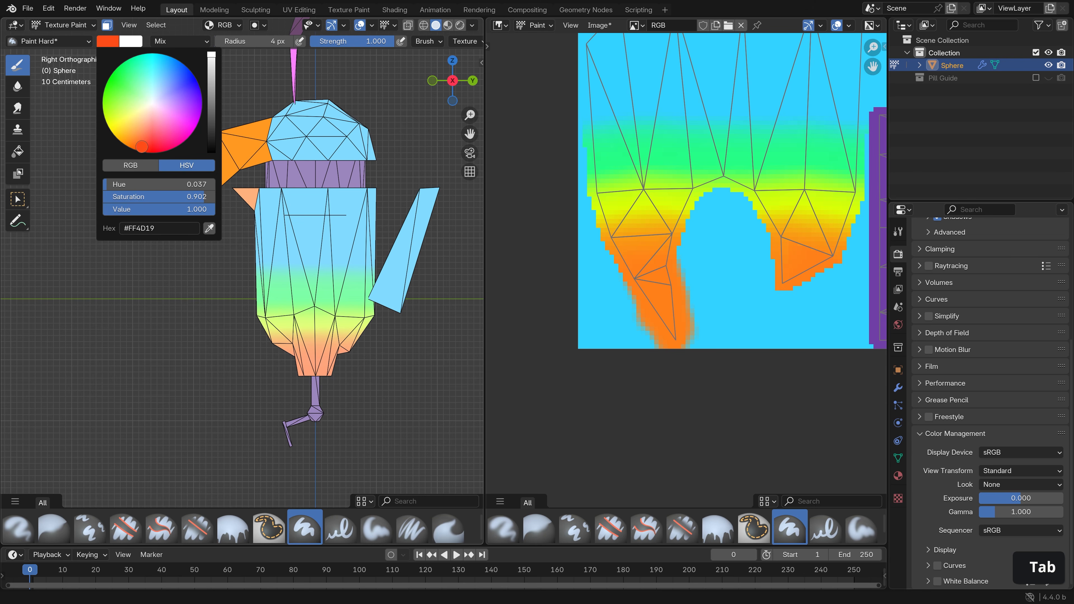
key(f)
click(254, 204)
drag(166, 190, 225, 286)
- Switch the parrot to Object Mode and deselect it, viewing it from the front at an angle
middle_drag(225, 286, 284, 306)
key(ctrl+Tab)
click(187, 211)
key(alt+a)
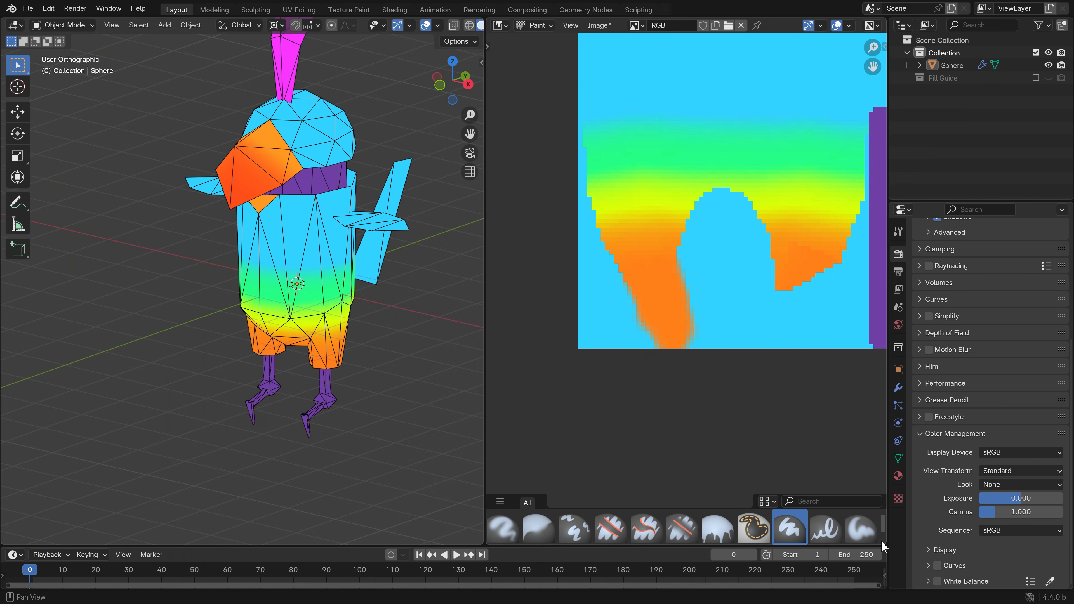
- Split the image editor into two stacked areas and open the Parrot v2.png reference sketch in the lower one
drag(882, 546, 719, 264)
click(499, 271)
mouse_move(601, 271)
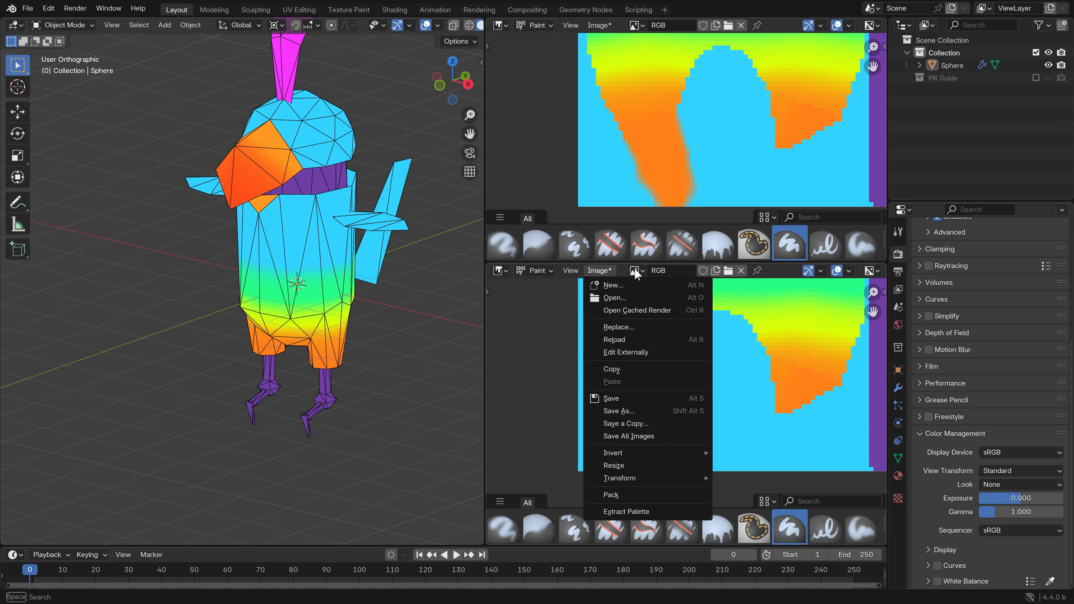
scroll(723, 362, down, 10)
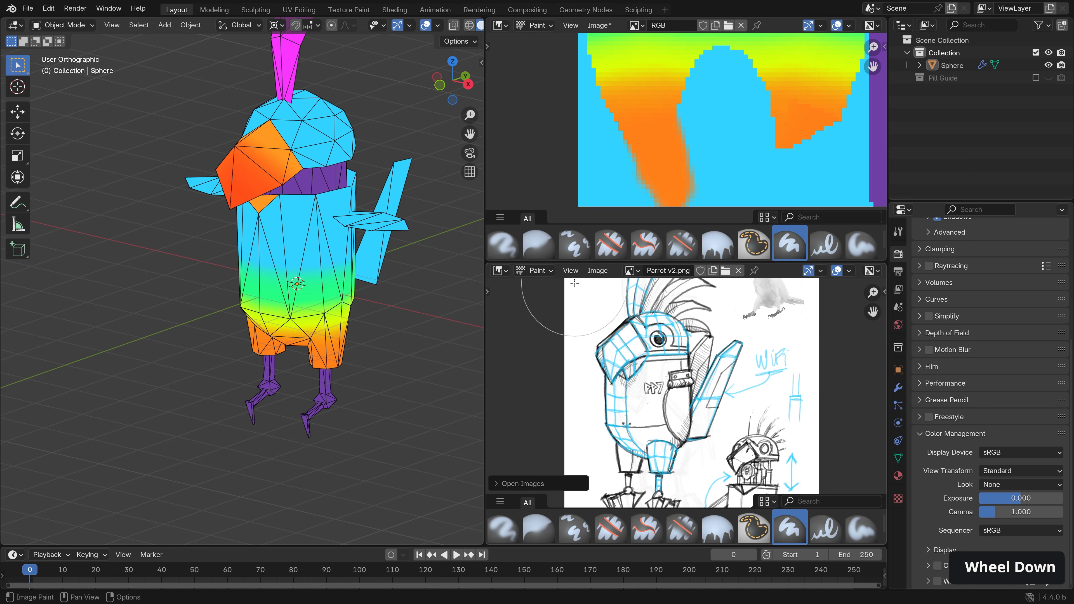
- Turn off Display Texture Paint UVs for the reference sketch and toggle Edit Mode on the parrot to check it
click(598, 271)
click(569, 271)
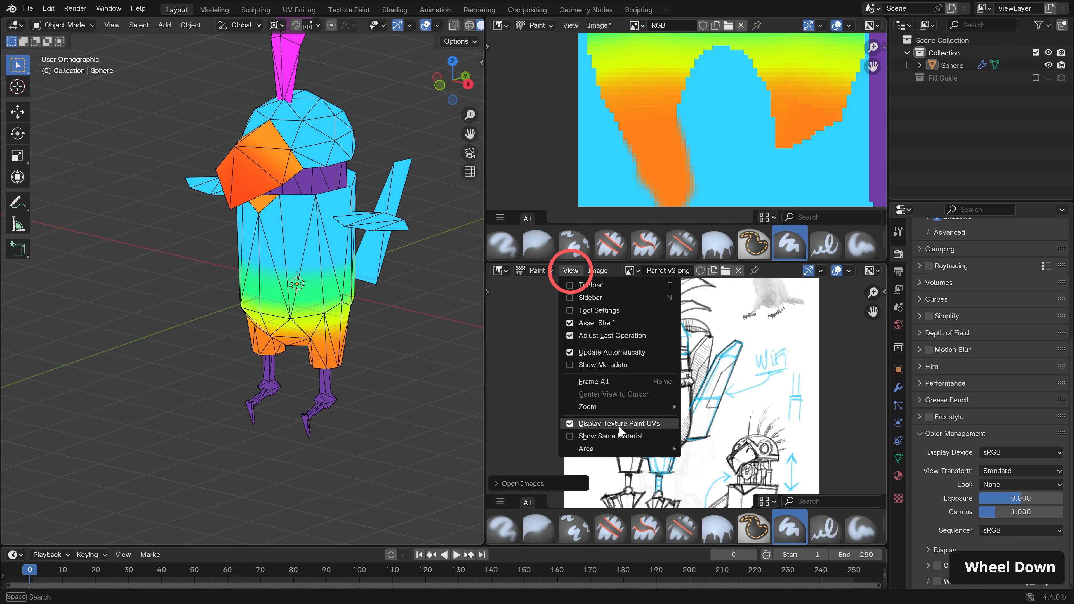
click(627, 424)
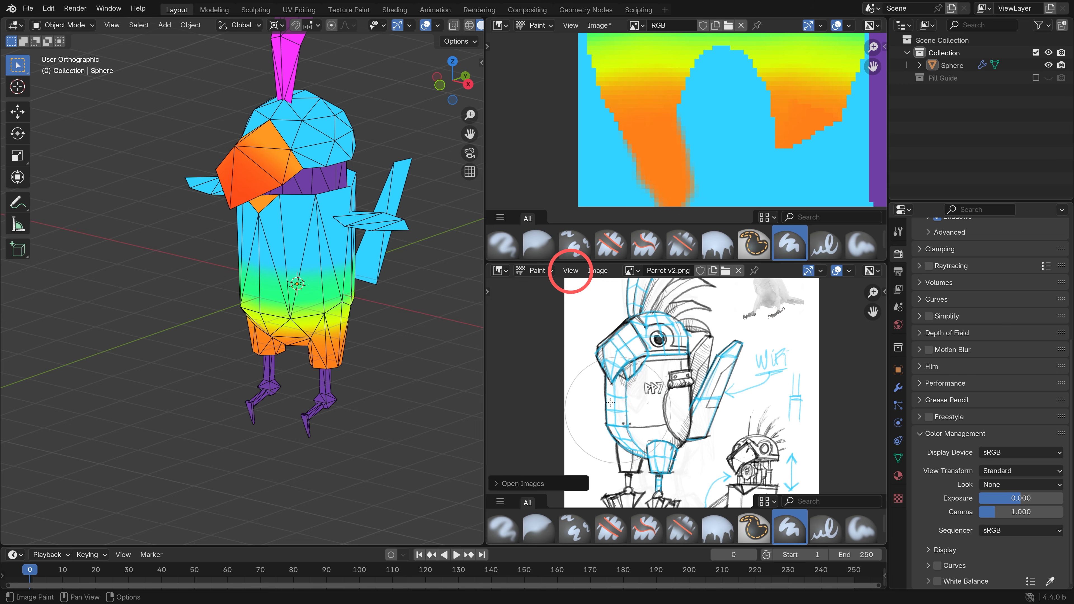
key(Tab)
key(Tab)
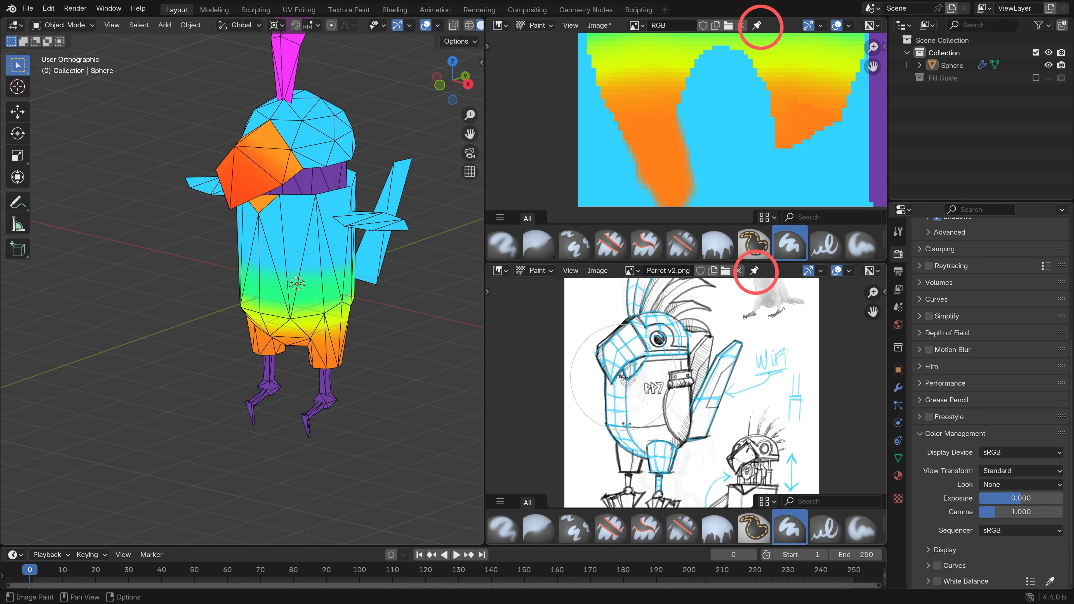
- Set the reference sketch's editor to View mode and enlarge the RGB texture editor above it
click(536, 25)
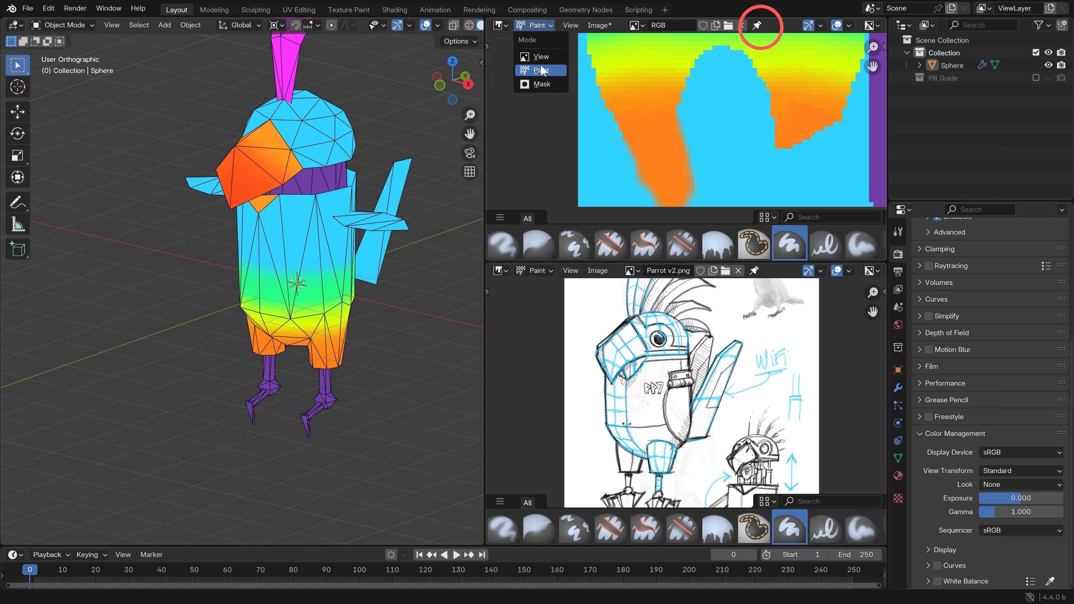
click(535, 270)
click(541, 302)
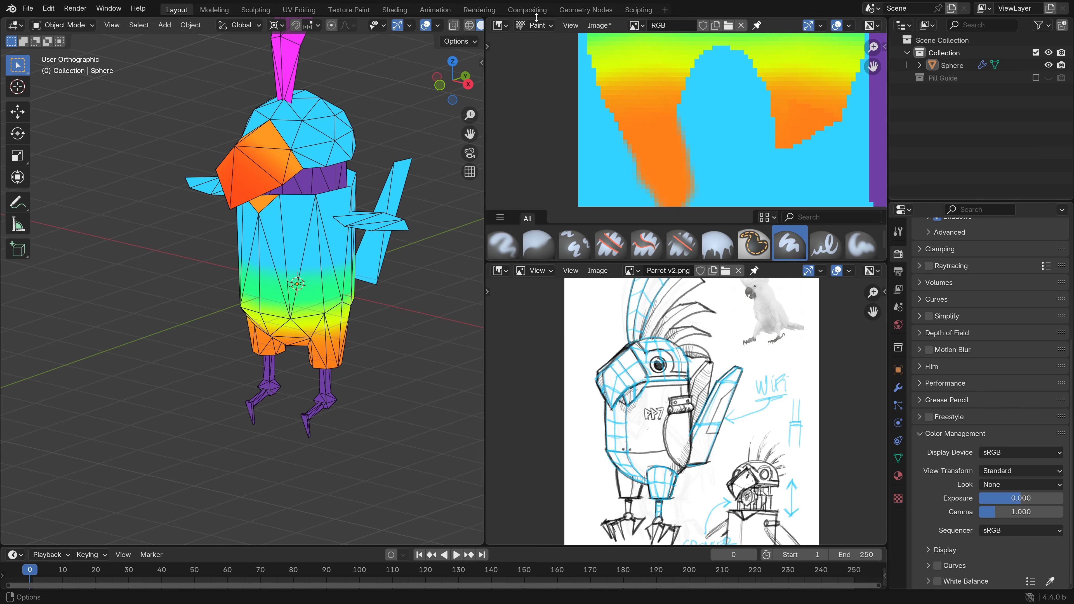
drag(676, 266, 676, 299)
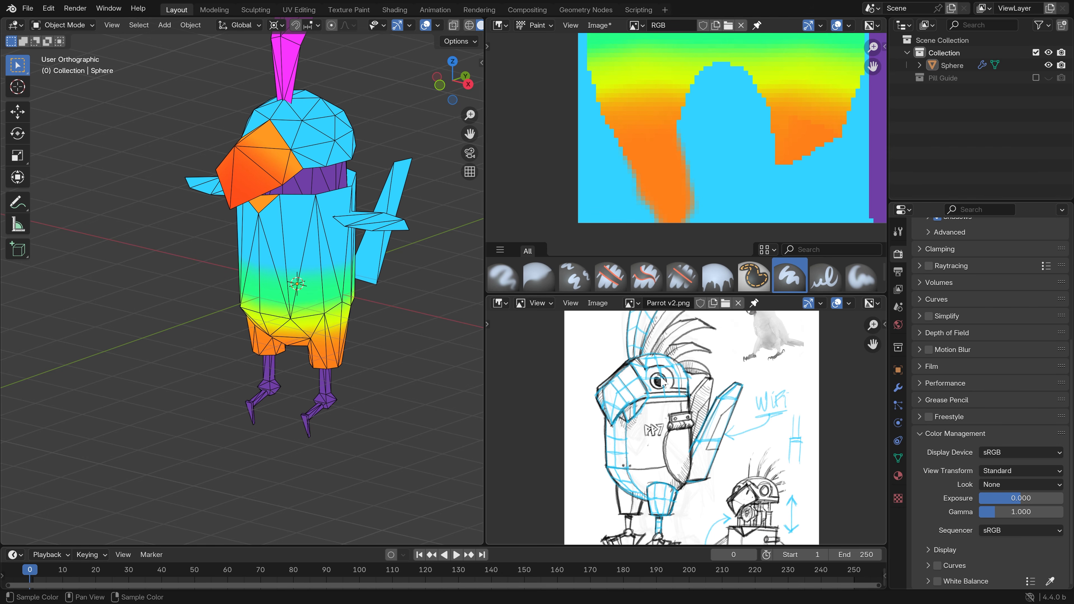
- Select all linked faces of the head in Edit Mode and switch to Texture Paint mode
shift+middle_drag(377, 150, 262, 220)
scroll(301, 249, up, 3)
scroll(262, 220, up, 1)
key(Tab)
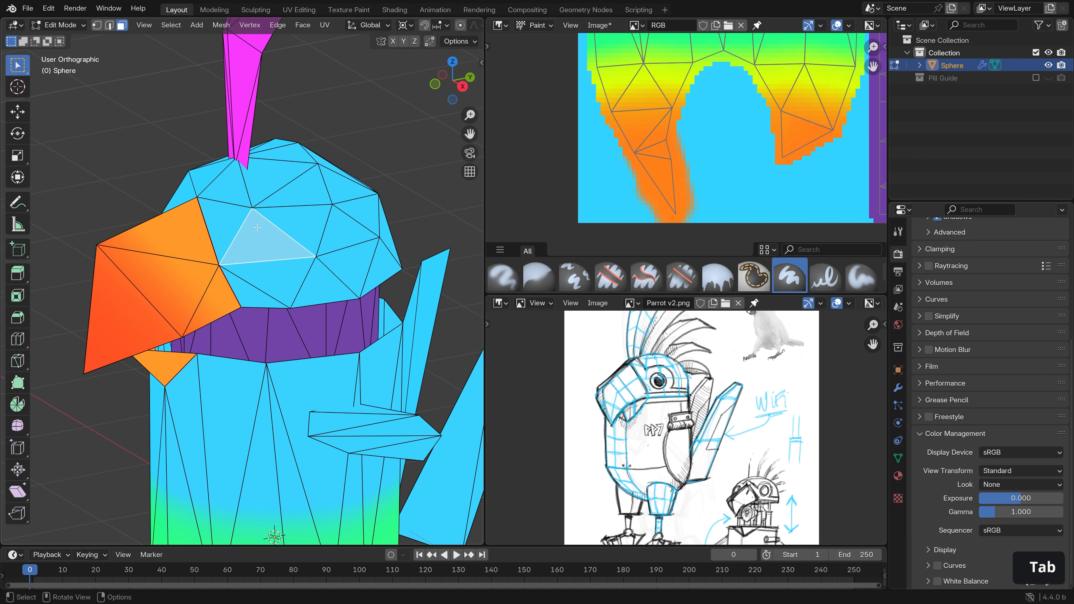
key(l)
key(Tab)
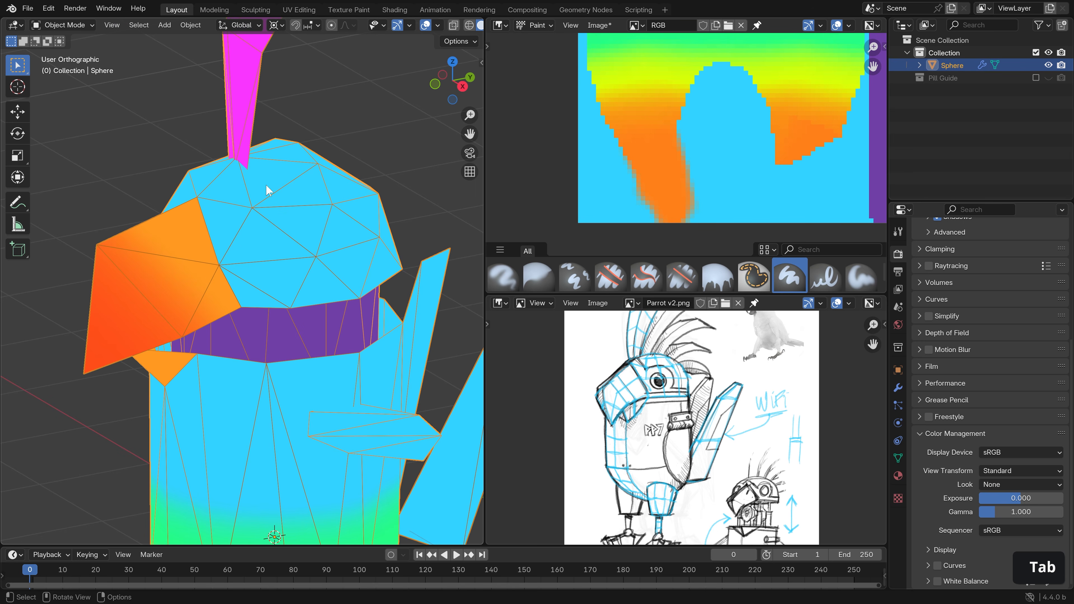
click(64, 26)
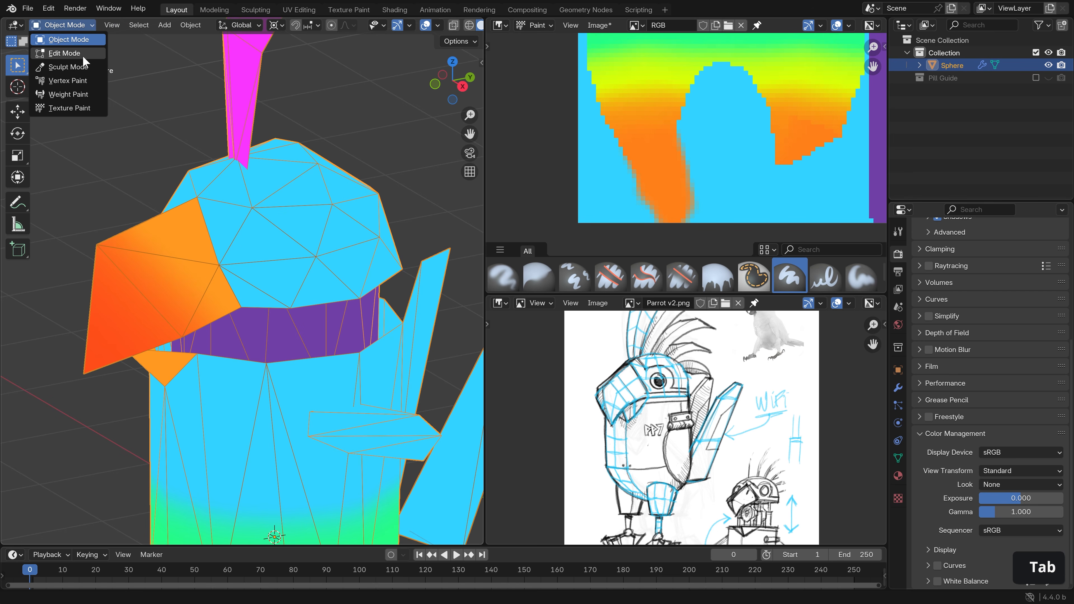
click(85, 109)
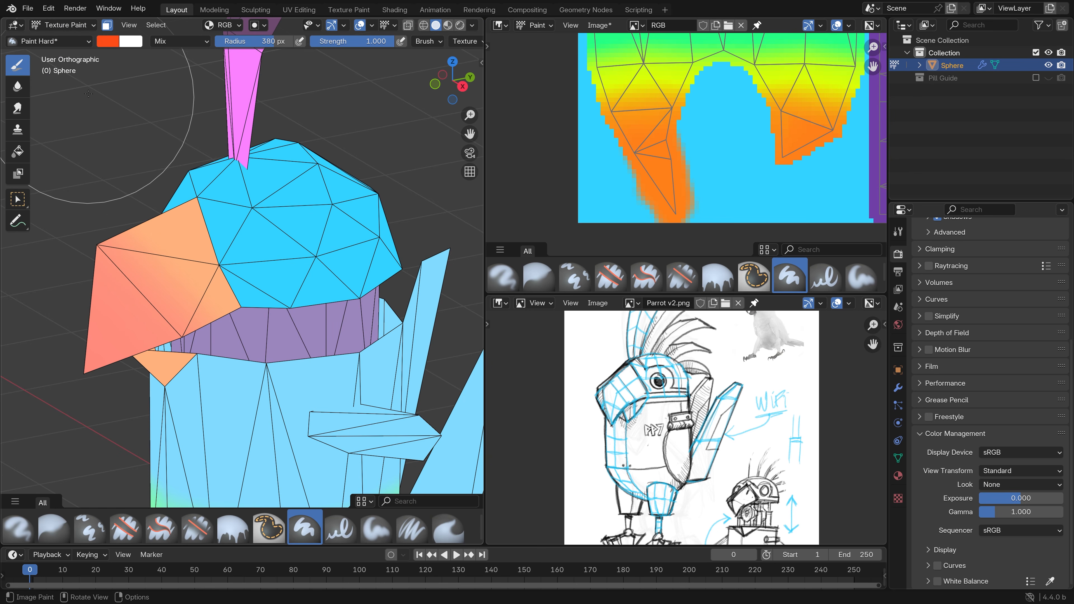
- Change the brush colour to orange #FF9F00 and undo a trial dab on the head
click(109, 42)
drag(122, 137, 120, 141)
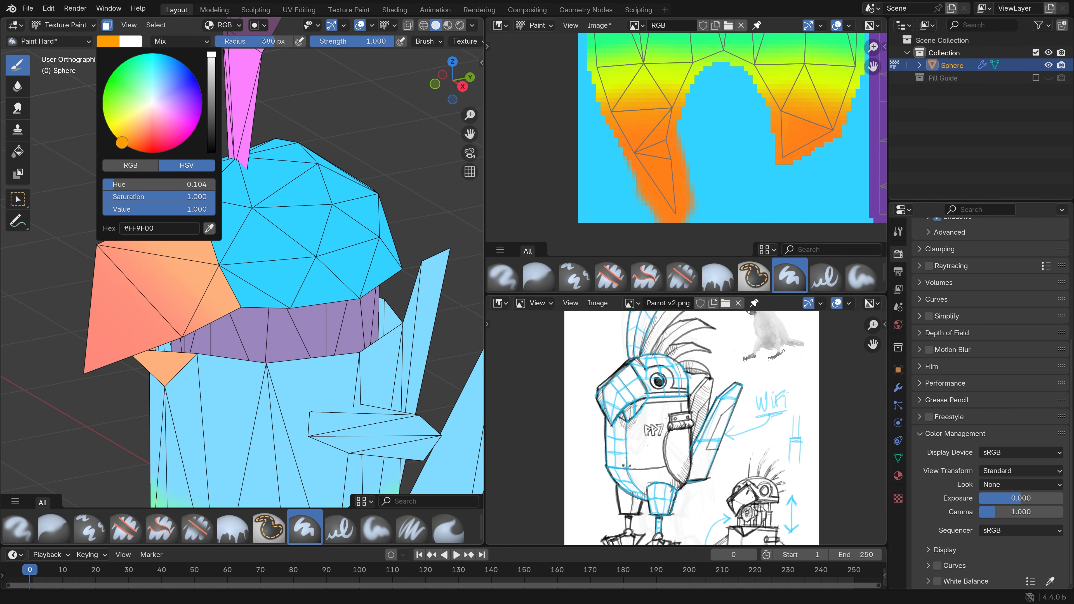
middle_drag(428, 41, 142, 44)
click(334, 42)
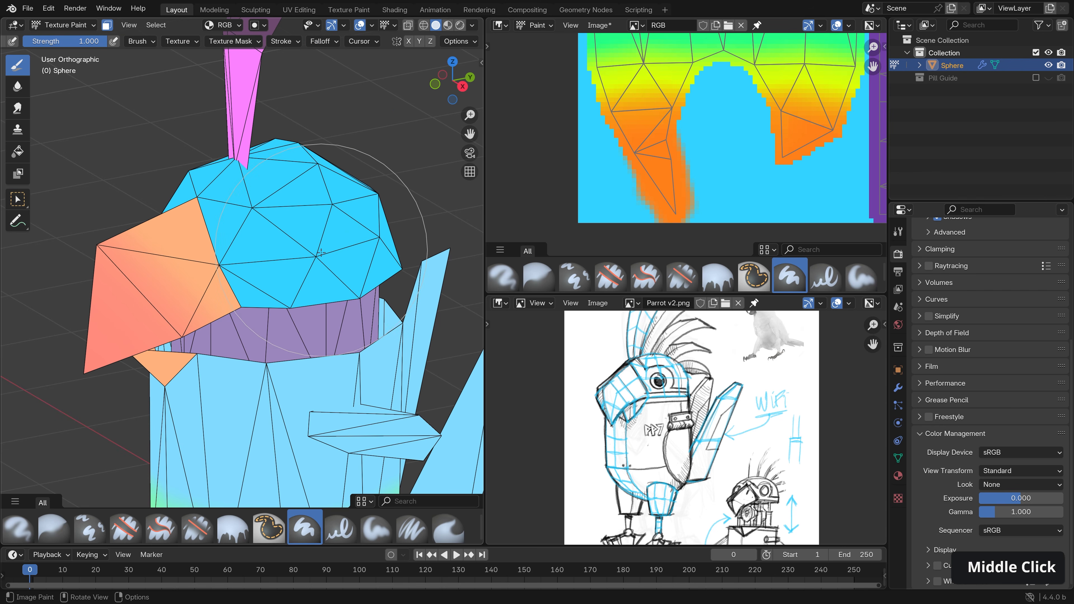
click(311, 151)
key(ctrl+z)
- Set the brush falloff to Constant for hard-edged painting
click(361, 41)
mouse_move(323, 41)
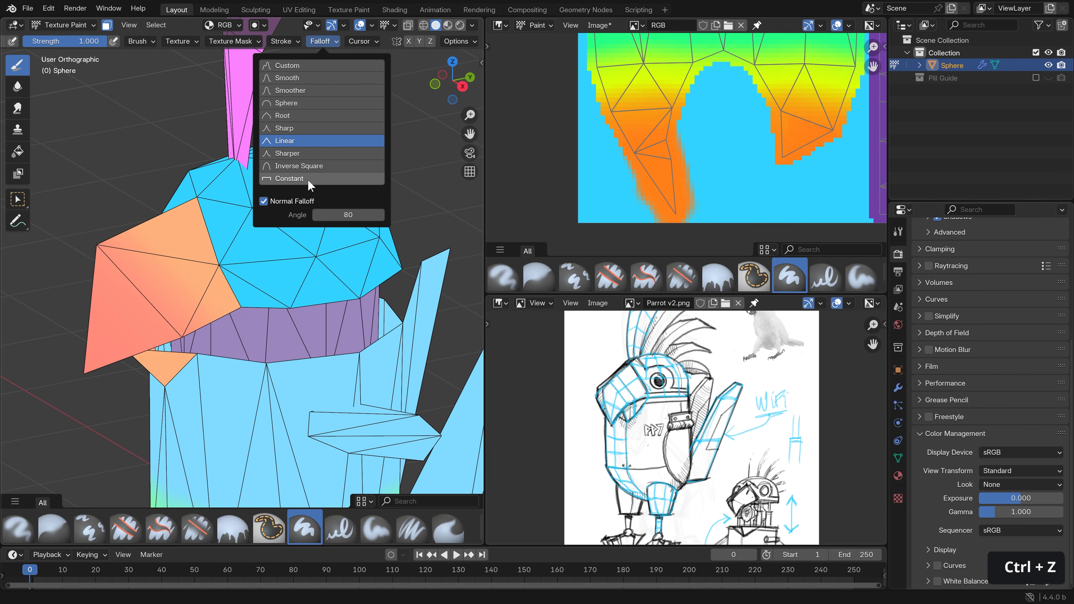
click(291, 180)
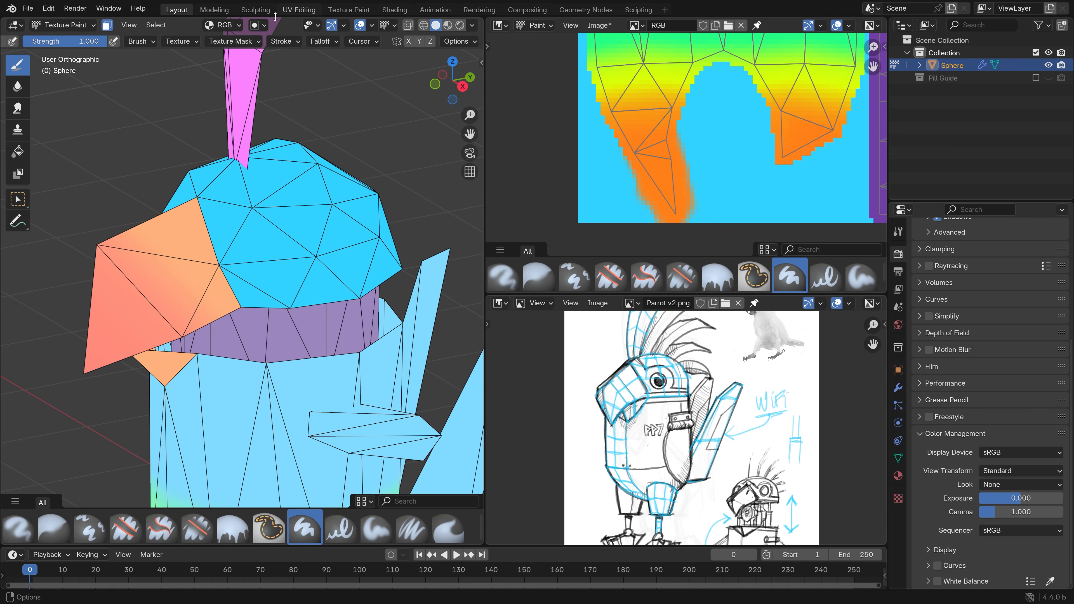
click(286, 42)
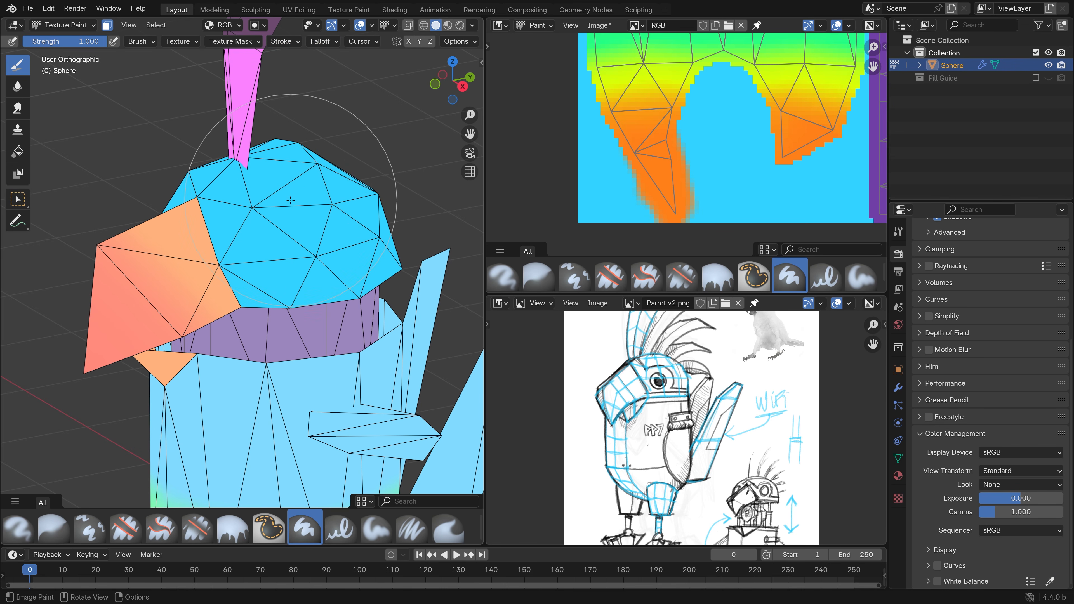
- Shrink the brush and paint a round orange eye patch on the side of the head behind the beak
key(f)
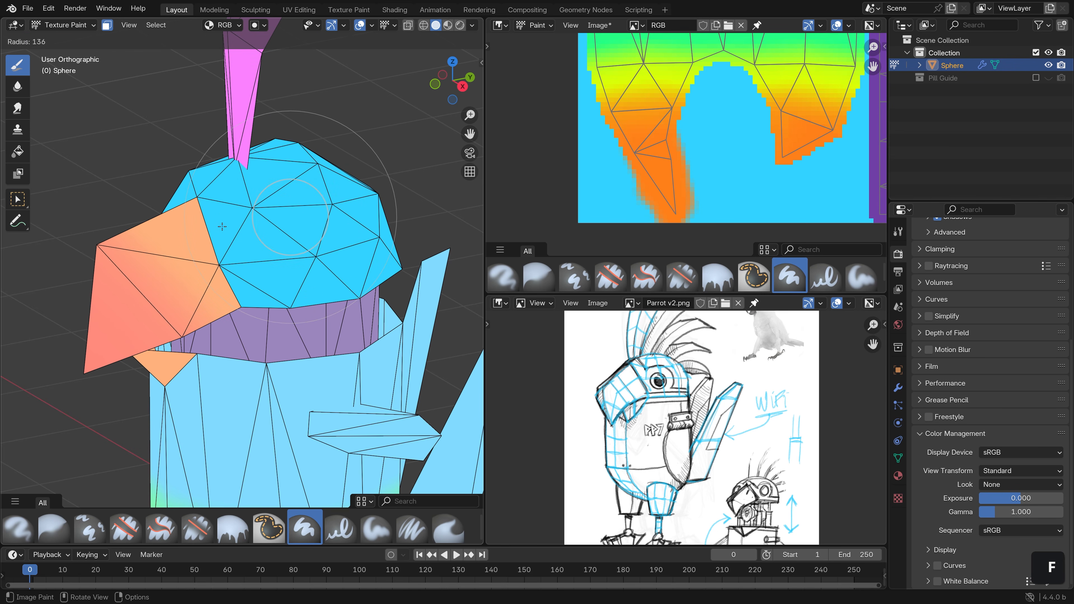
click(229, 227)
click(271, 252)
key(f)
click(282, 255)
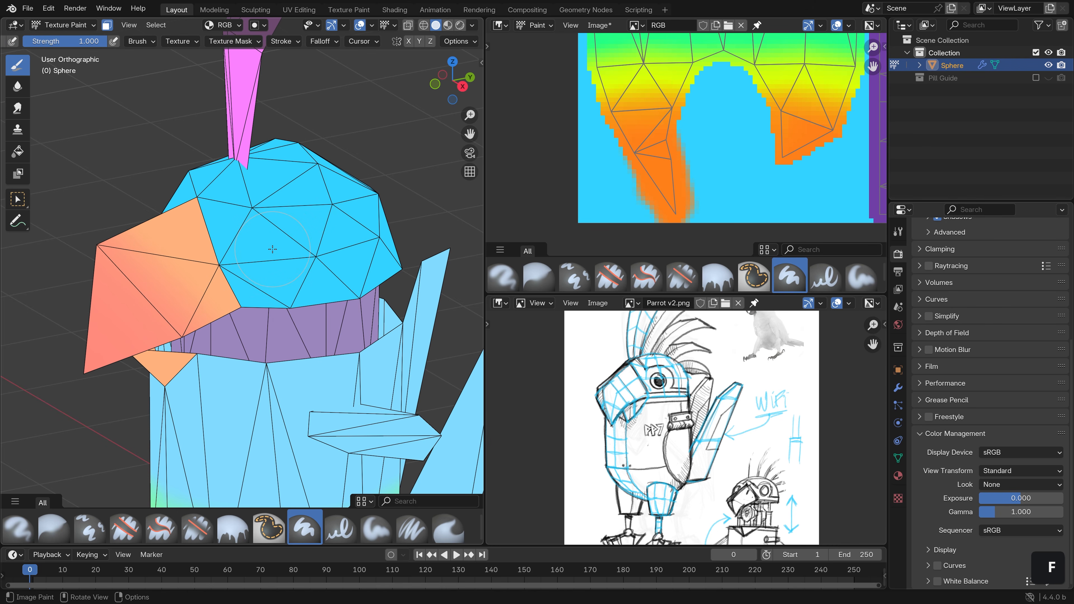
click(277, 257)
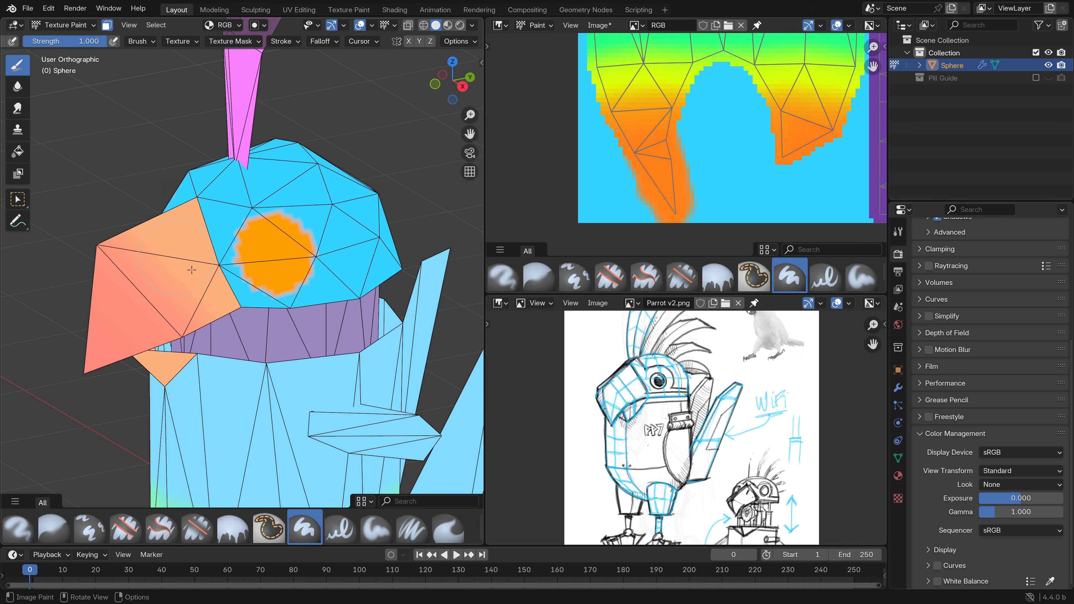
middle_drag(336, 260, 319, 277)
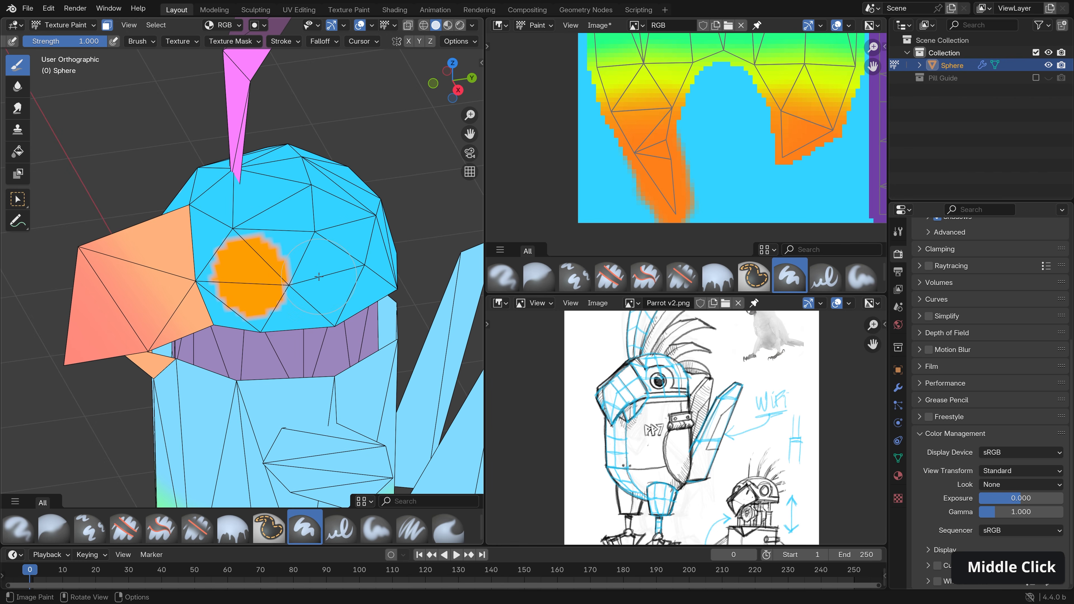
click(359, 41)
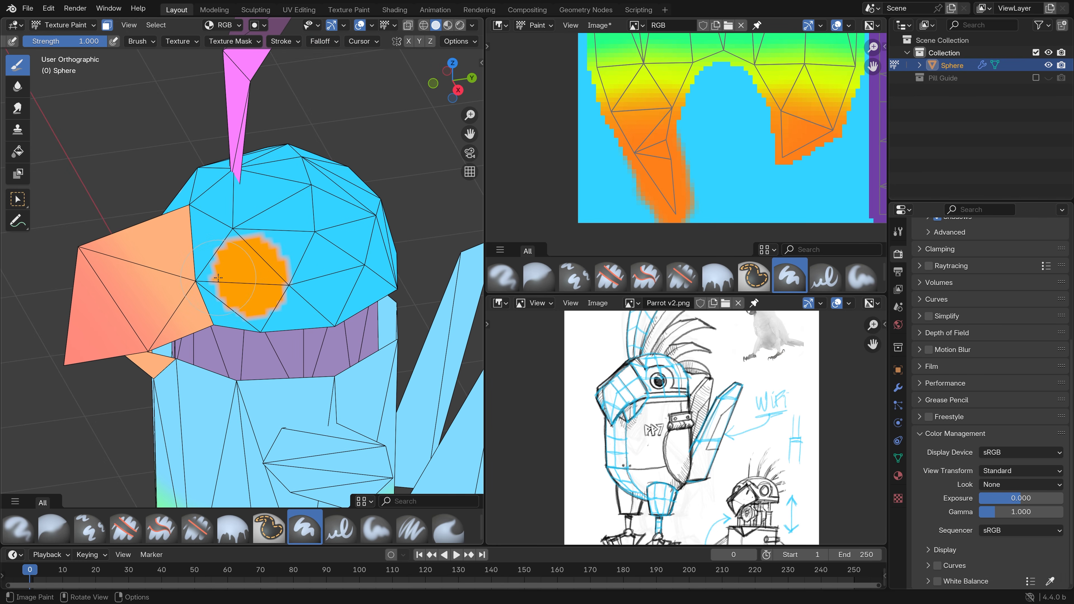
- Show the material in the Shader Editor and set the RGB image texture node's interpolation to Closest
click(500, 303)
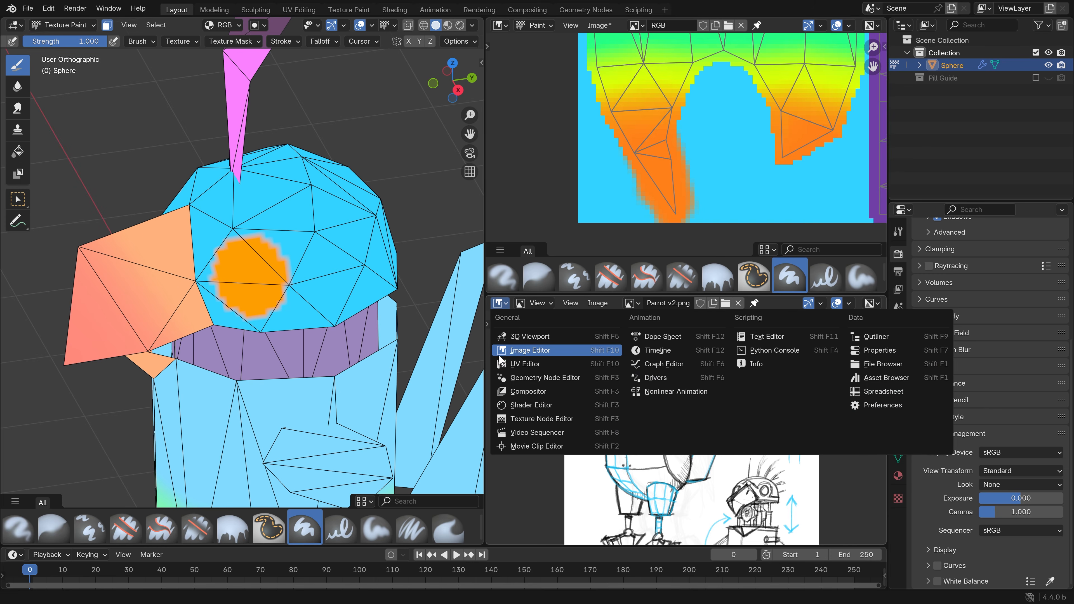
click(534, 404)
middle_drag(588, 439, 582, 407)
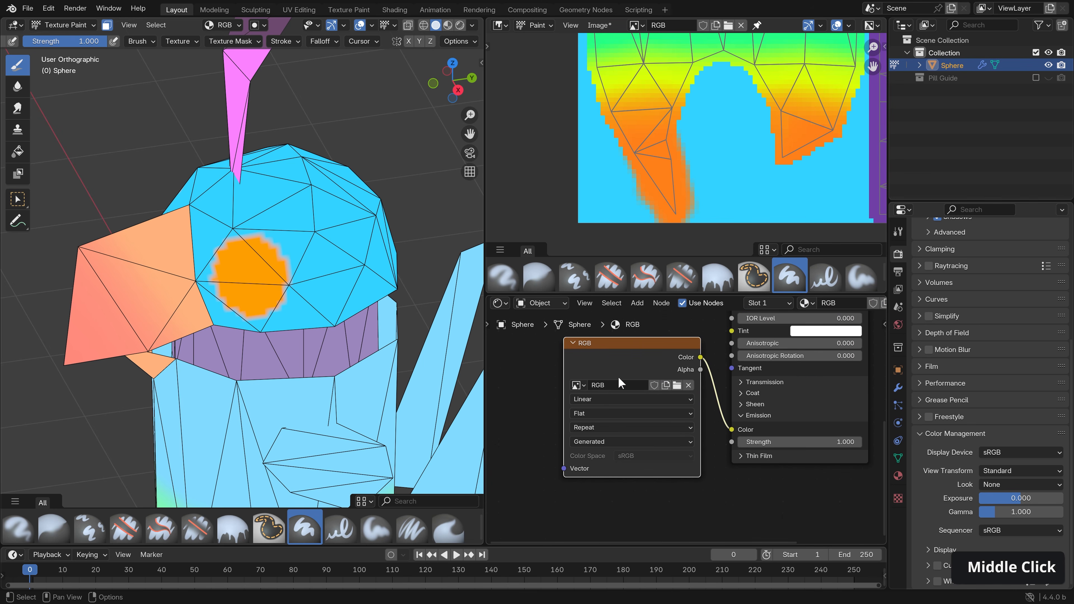
click(588, 400)
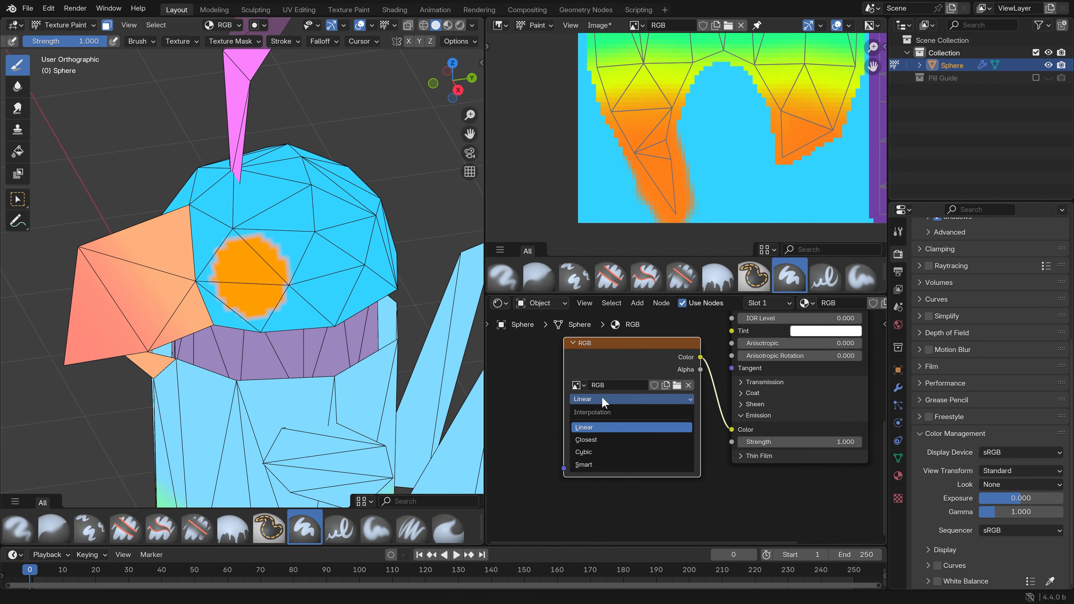
click(602, 441)
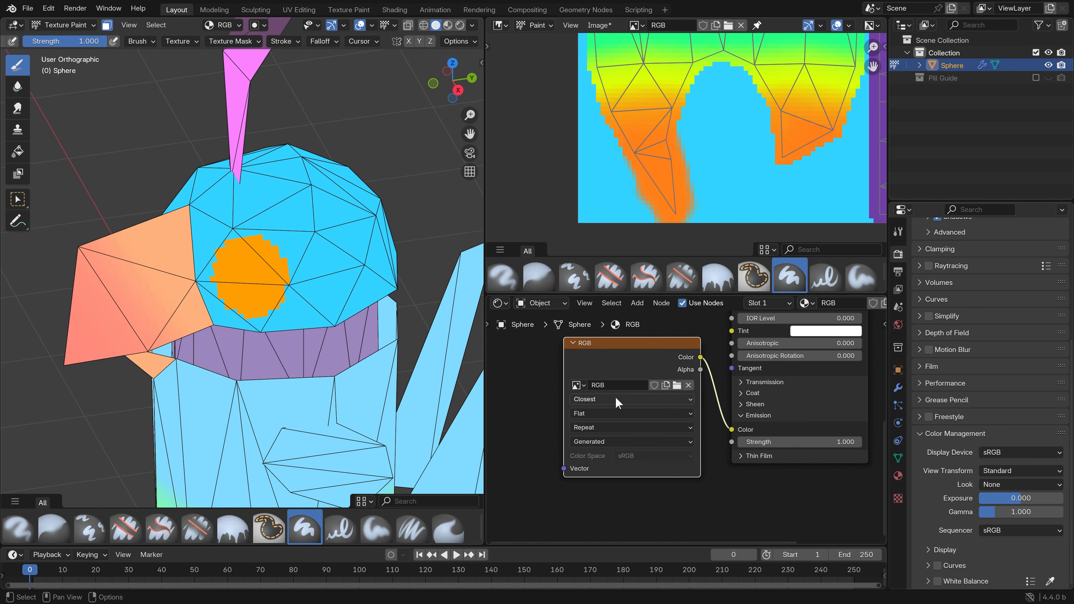
middle_drag(96, 180, 260, 287)
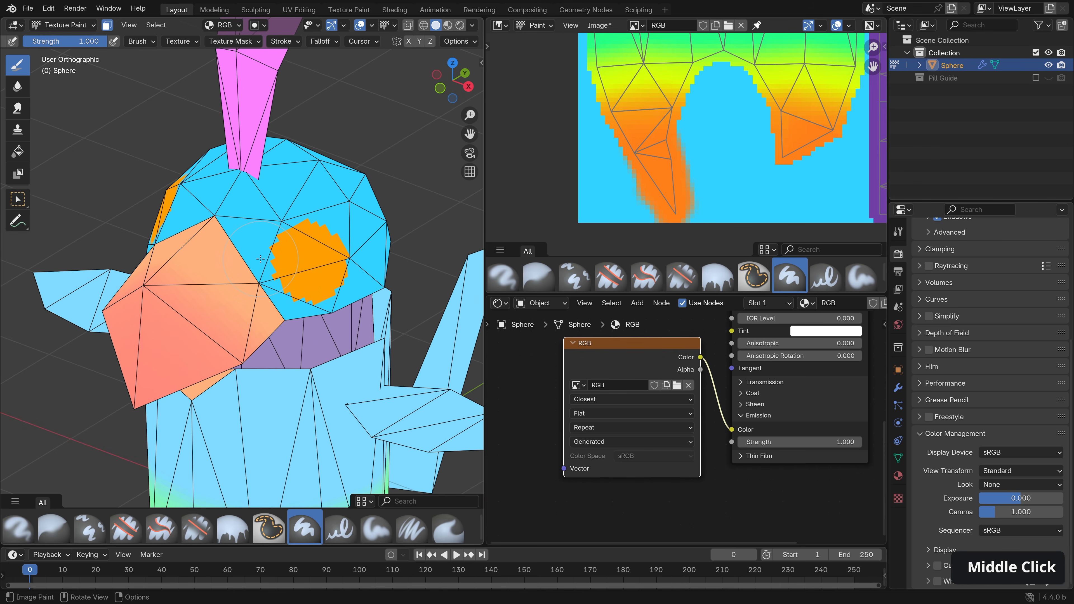
- Show the Parrot v2.png reference sketch in place of the Shader Editor and set the brush colour to black
click(500, 303)
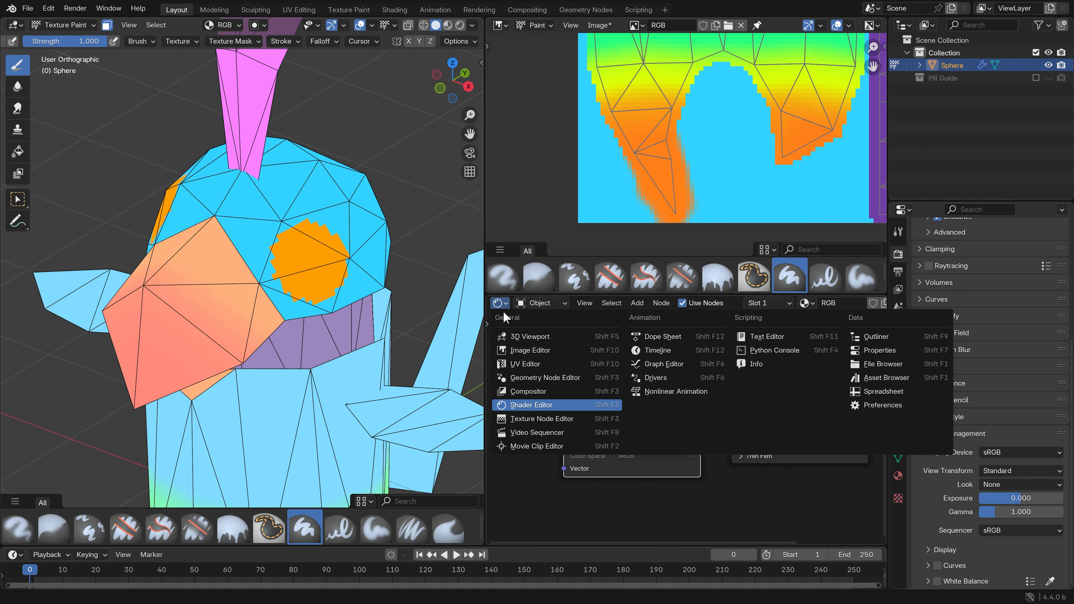
click(519, 349)
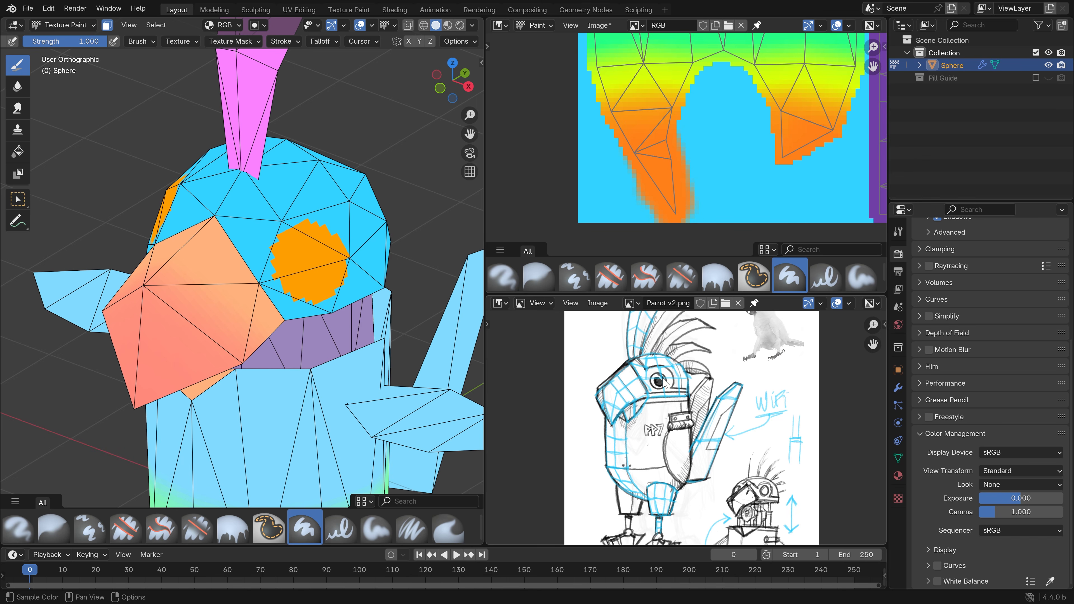
middle_drag(406, 41, 127, 42)
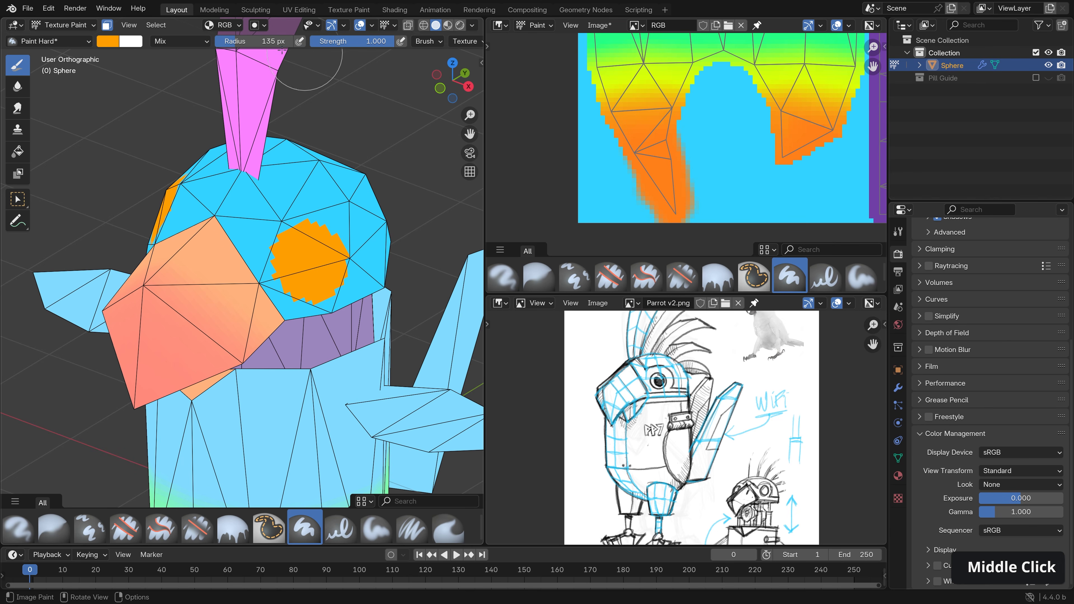
click(101, 44)
drag(213, 123, 213, 154)
- Paint a round black pupil in the centre of the orange eye patch with the 135 px brush
middle_drag(220, 178, 237, 239)
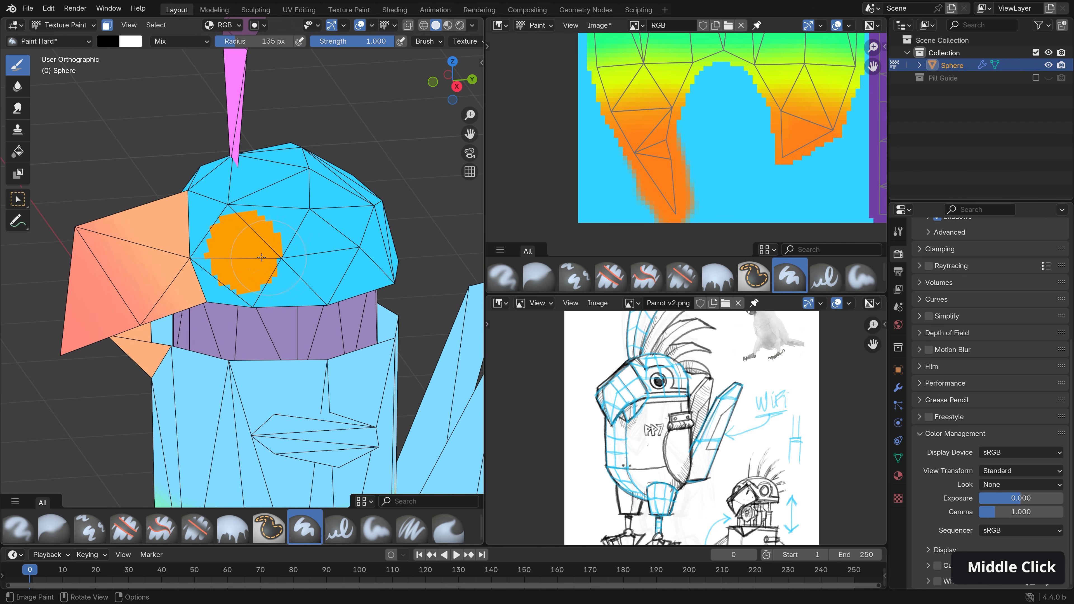
scroll(266, 253, up, 3)
scroll(263, 244, up, 1)
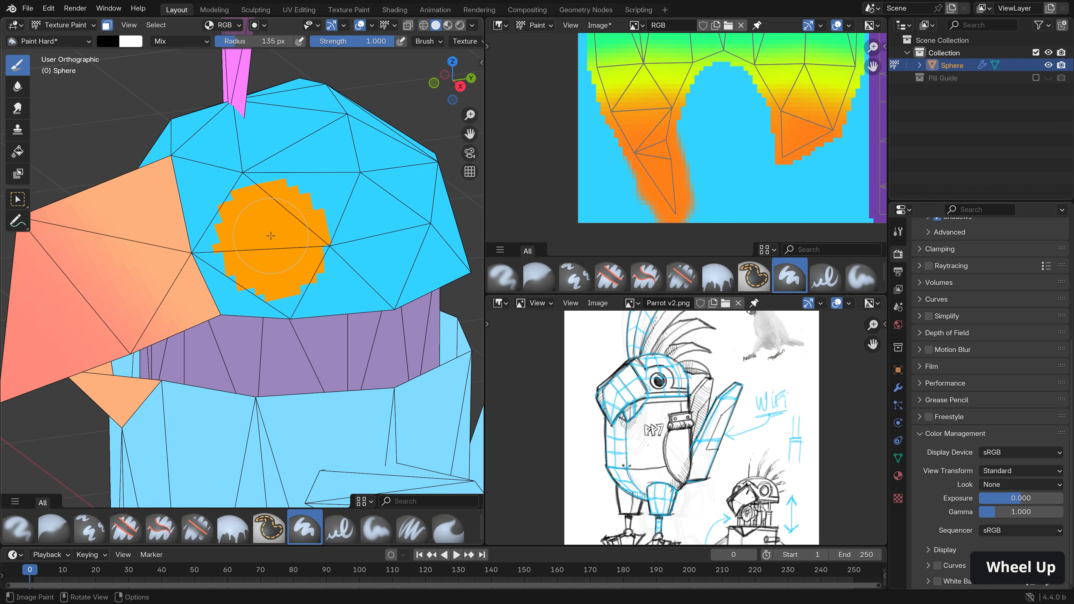
click(270, 237)
key(ctrl+z)
click(273, 237)
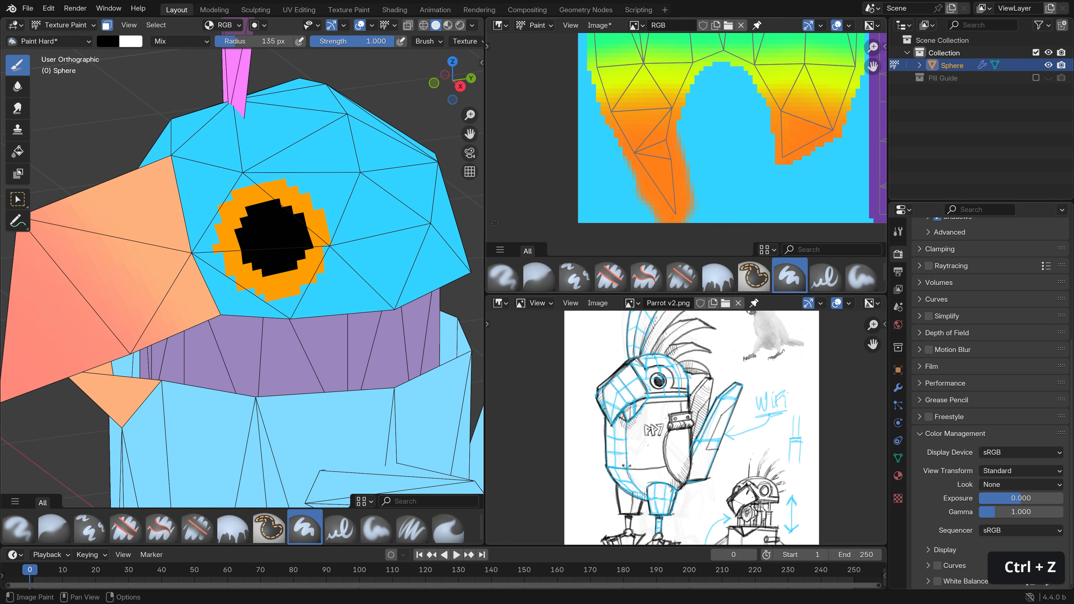
scroll(179, 179, down, 3)
scroll(179, 179, down, 2)
middle_drag(281, 169, 305, 152)
scroll(306, 151, up, 5)
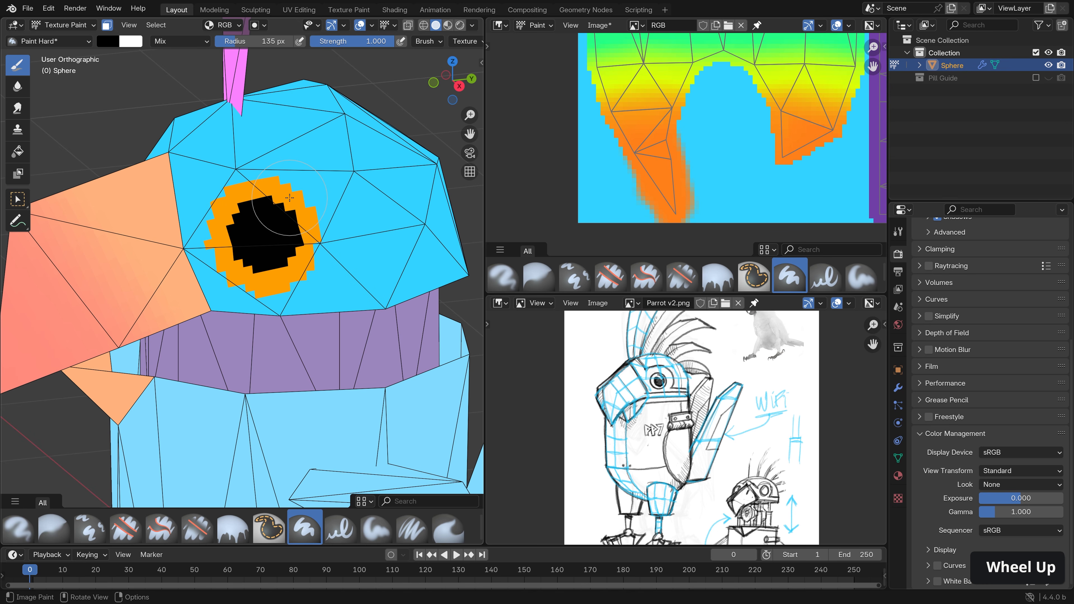
- Sample the orange #FF9F00 from the eye ring as the brush colour
key(shift+x)
shift+click(289, 197)
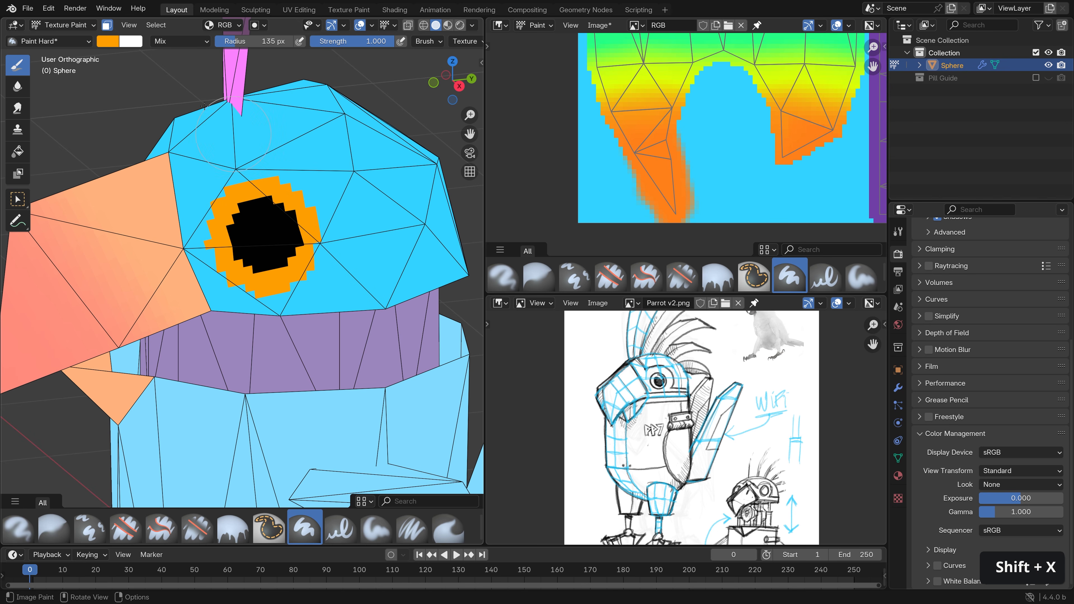
click(108, 44)
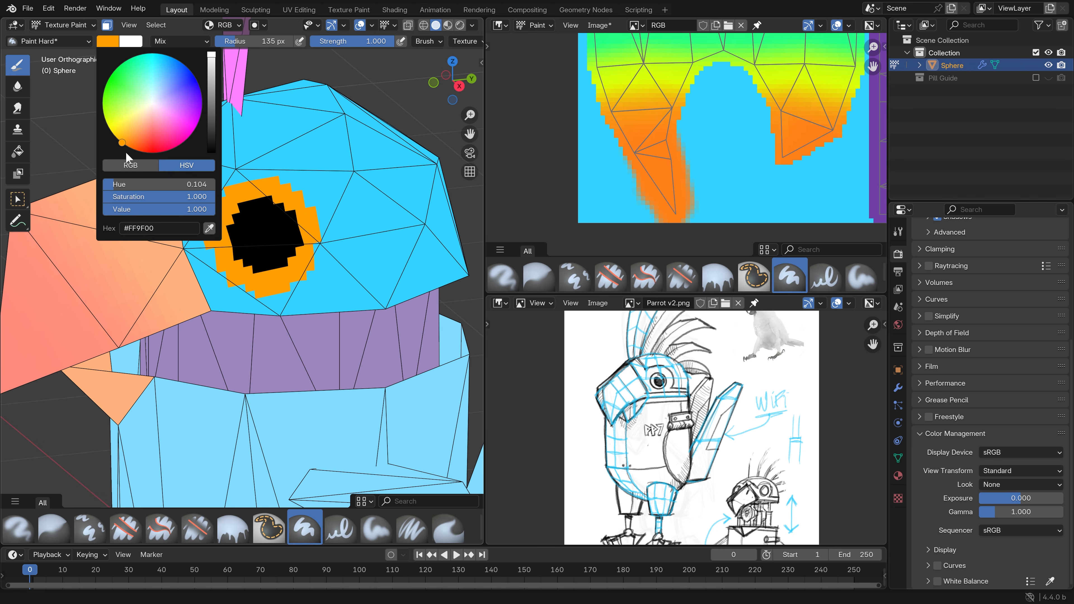
click(113, 41)
- Shrink the brush radius to 63 px and paint an orange band along the head's lower edge in the right side view
shift+middle_drag(238, 237, 235, 161)
scroll(231, 196, down, 2)
key(f)
click(213, 196)
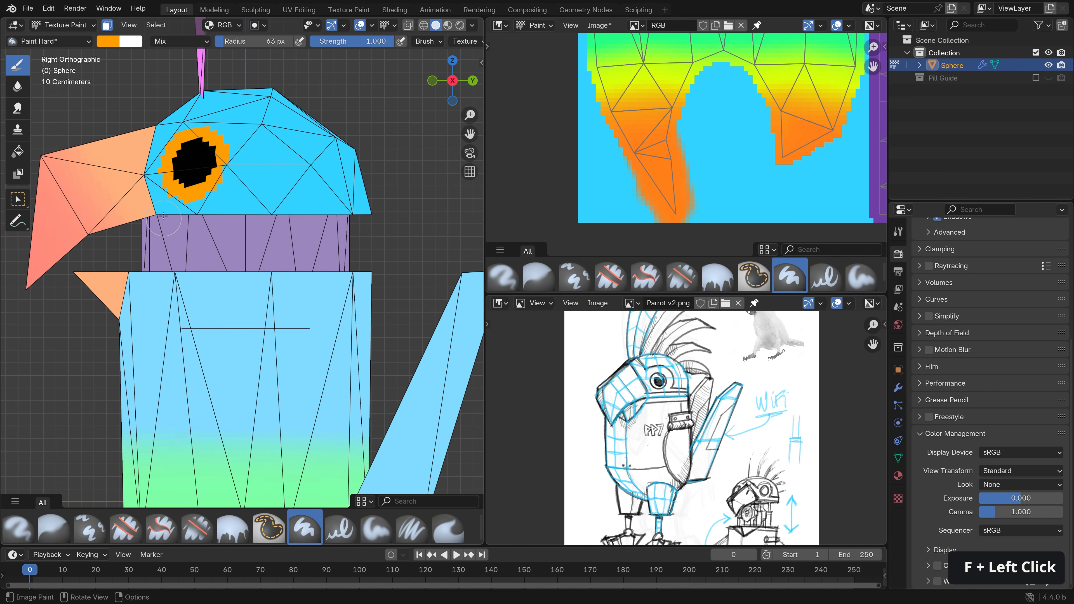
drag(155, 213, 381, 213)
mouse_move(376, 212)
middle_down()
mouse_move(279, 208)
mouse_move(367, 217)
mouse_move(121, 275)
middle_up()
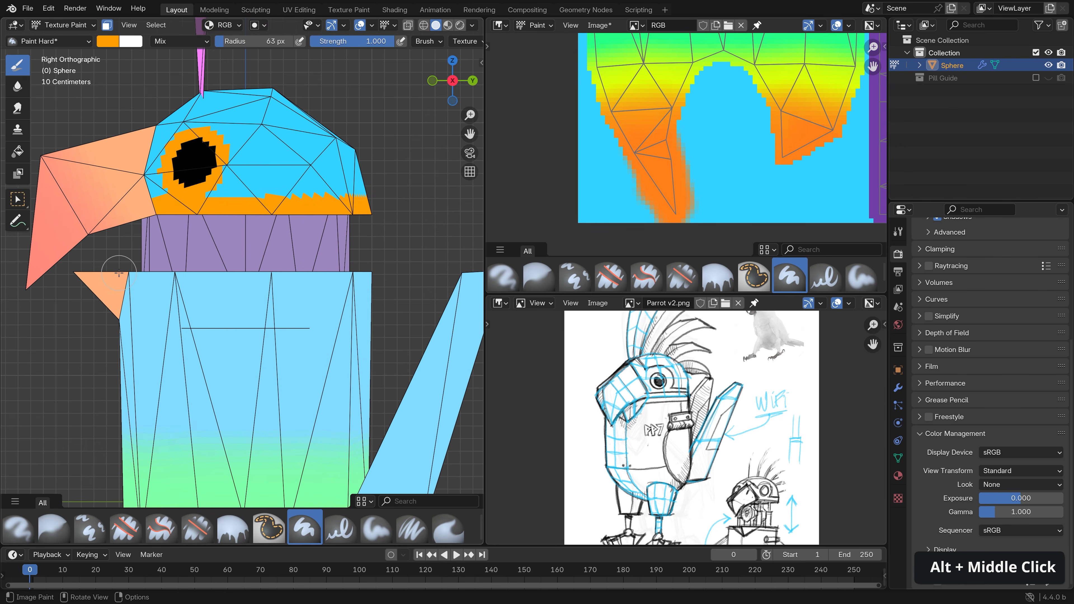
- Limit painting to the body by selecting its linked faces, and paint an orange band along its upper rim
key(Tab)
click(267, 419)
key(Tab)
key(Tab)
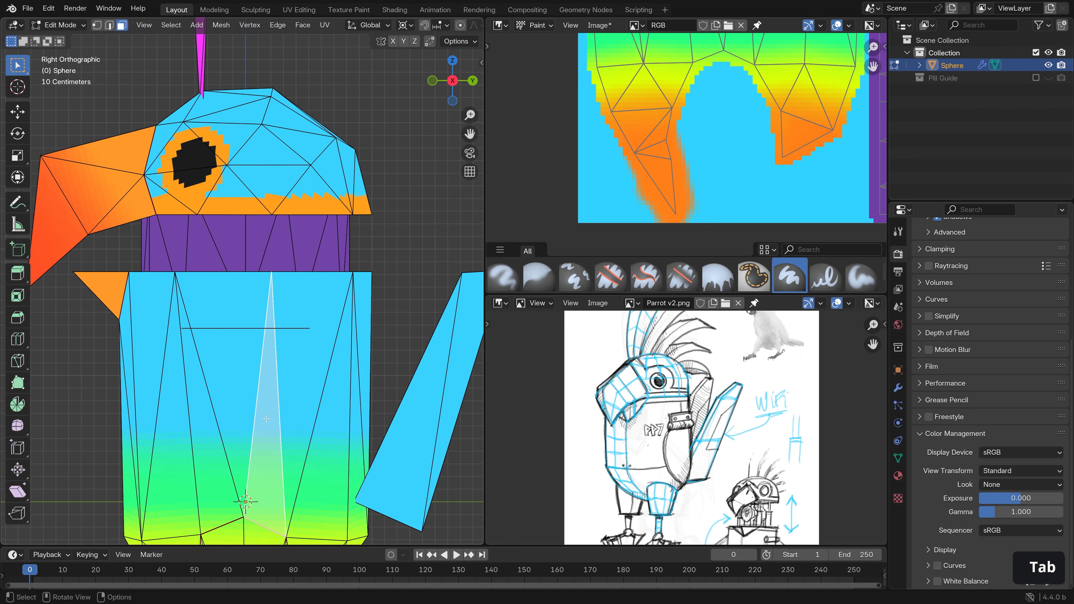
key(l)
key(Tab)
drag(101, 270, 432, 267)
mouse_move(431, 267)
middle_down()
mouse_move(160, 285)
mouse_move(315, 275)
middle_up()
scroll(313, 263, down, 2)
middle_drag(314, 237, 253, 228)
shift+middle_drag(254, 208, 211, 216)
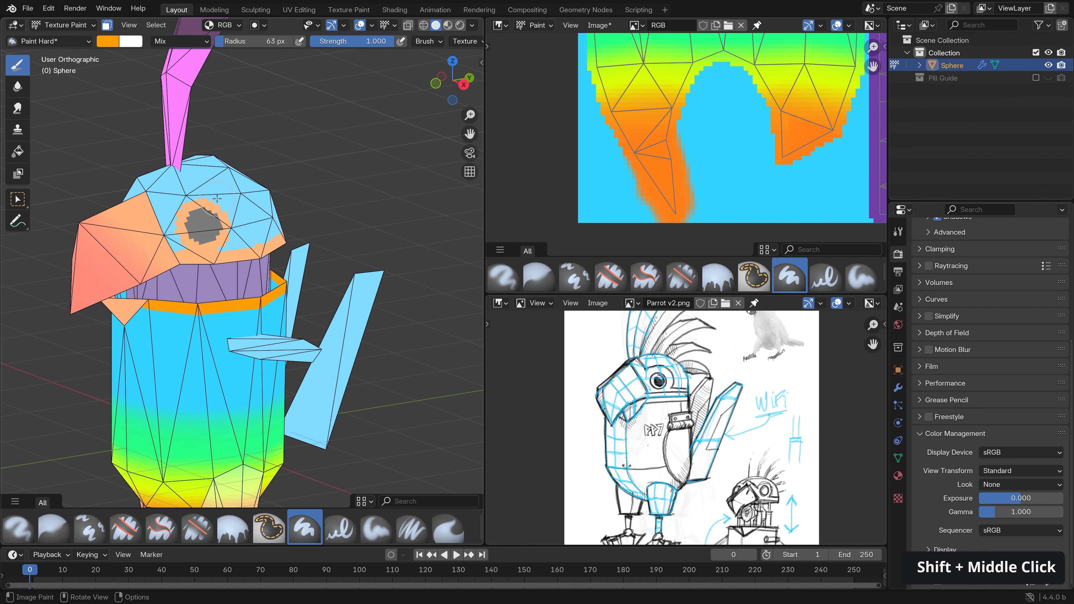
- Check the wing joint in the reference sketch and set the brush colour to a fully desaturated grey with value 0.574
scroll(688, 428, up, 4)
shift+middle_drag(689, 428, 664, 422)
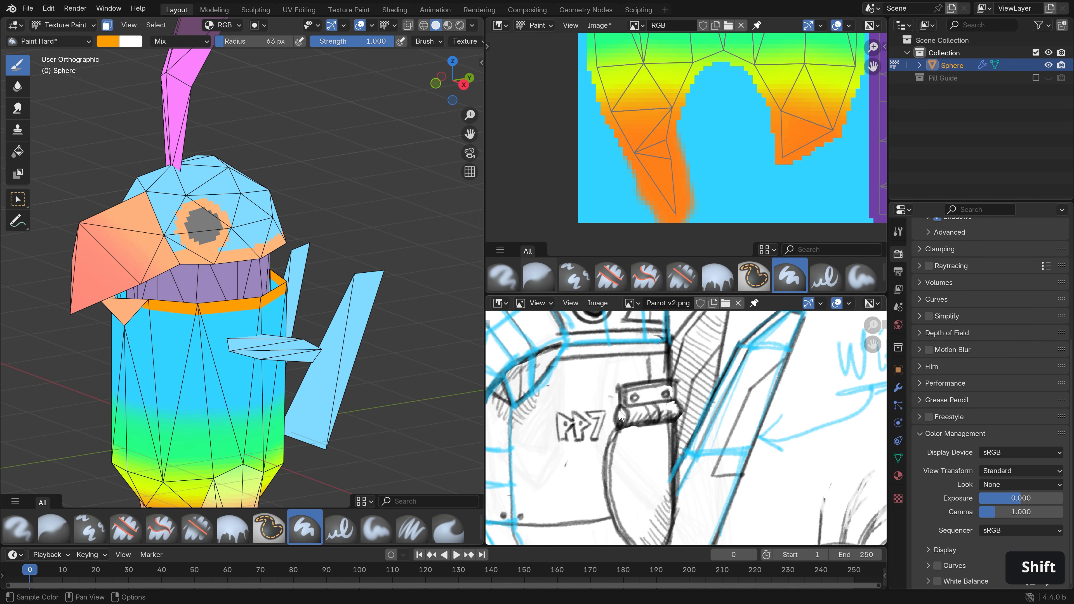
middle_drag(321, 305, 292, 311)
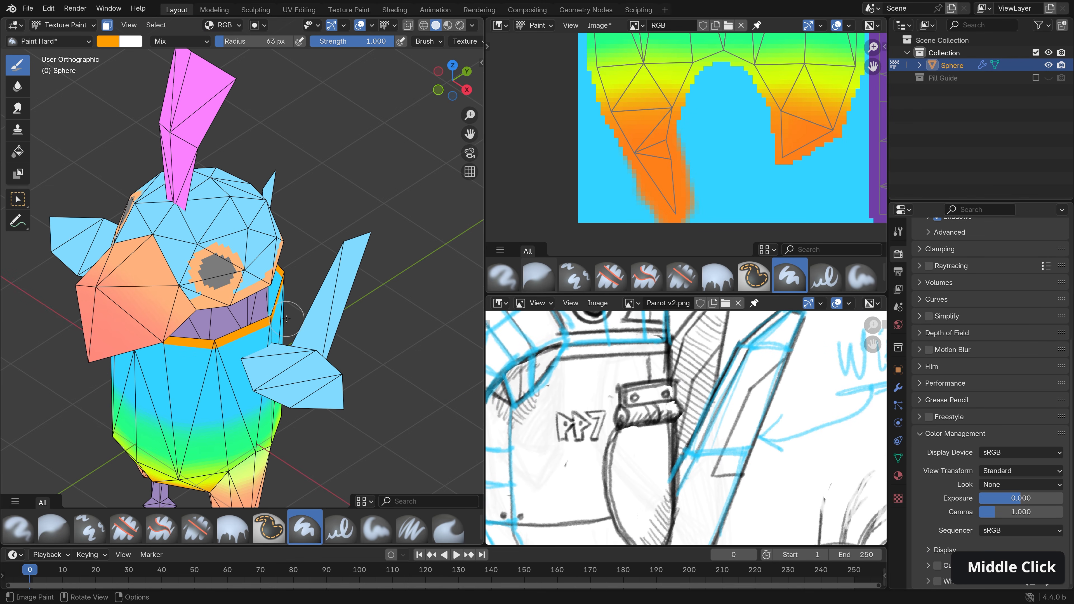
click(112, 43)
click(211, 96)
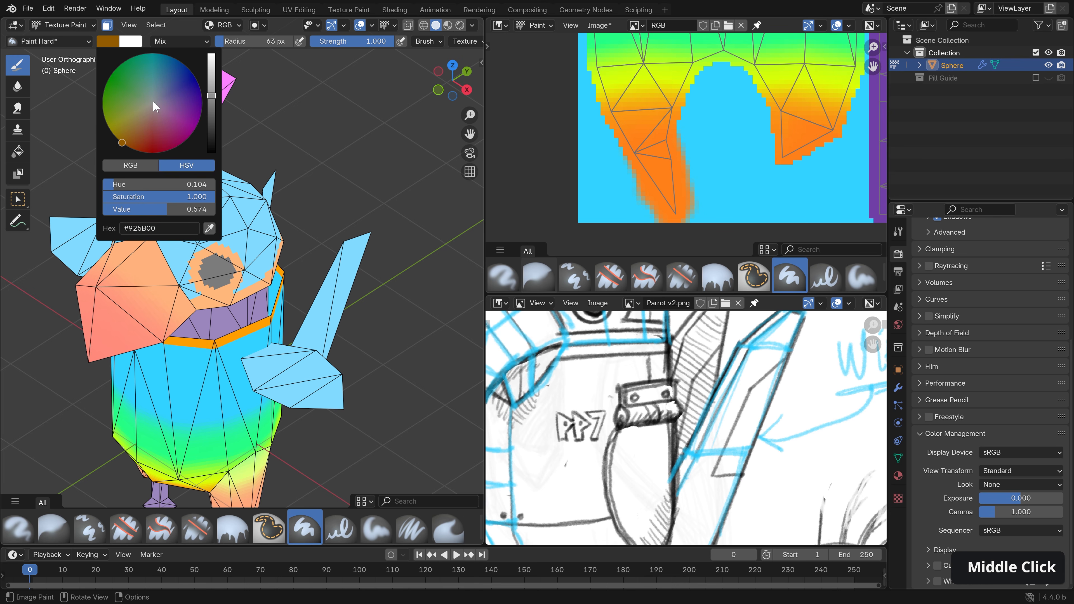
drag(175, 197, 105, 202)
- Paint a horizontal grey strip on the side of the body where the wing attaches
middle_drag(355, 280, 283, 246)
scroll(283, 246, up, 5)
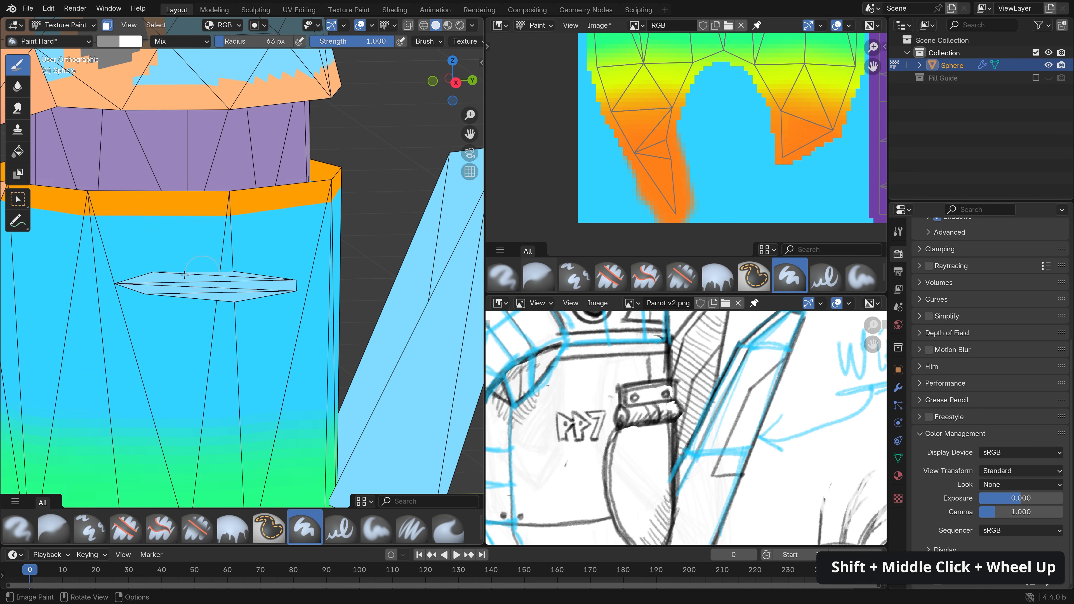
drag(144, 273, 233, 272)
middle_drag(232, 271, 200, 274)
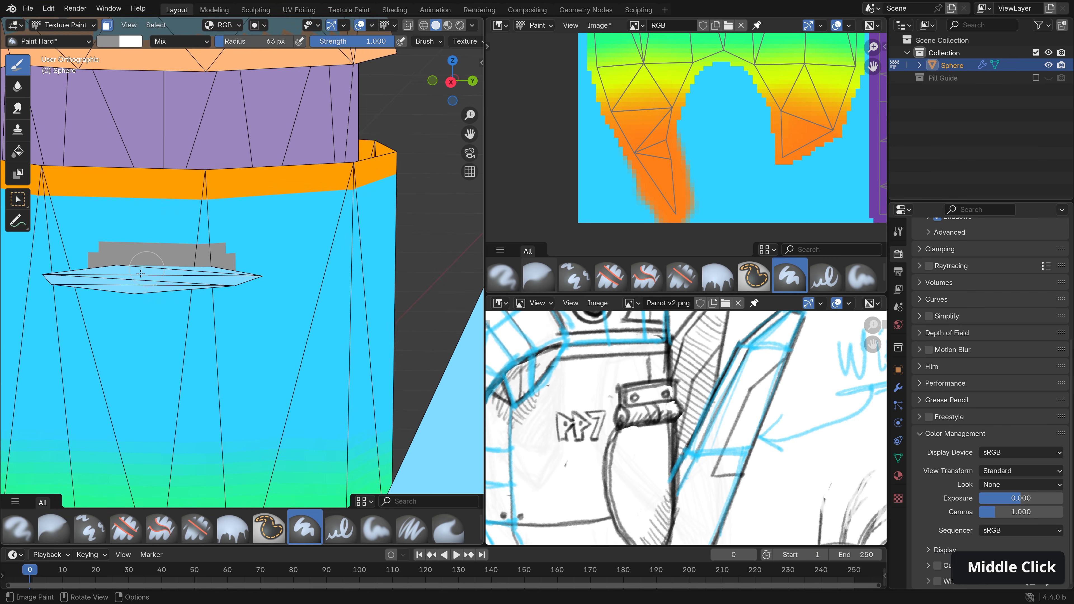
- Shrink the brush radius to 14 px and square off the upper corners of the grey strip
scroll(200, 274, up, 2)
key(f)
click(180, 254)
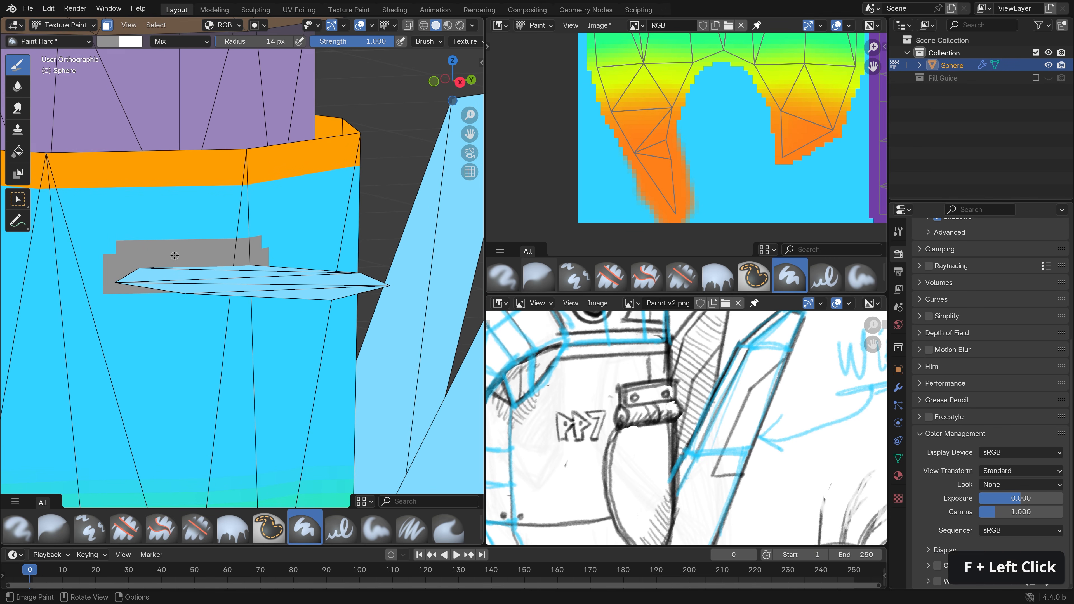
drag(108, 248, 129, 250)
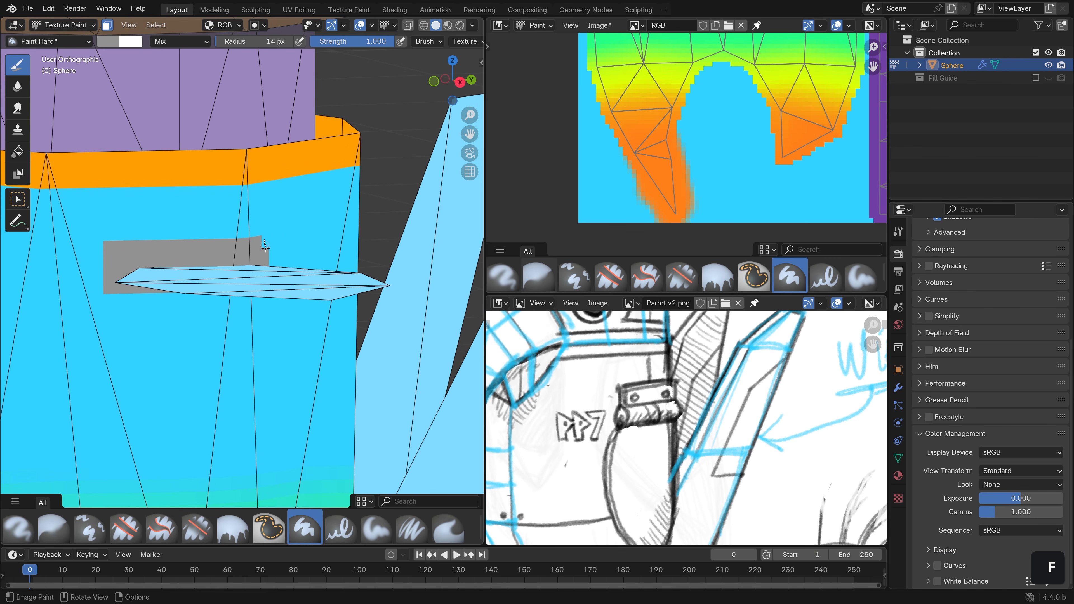
middle_drag(274, 279, 239, 234)
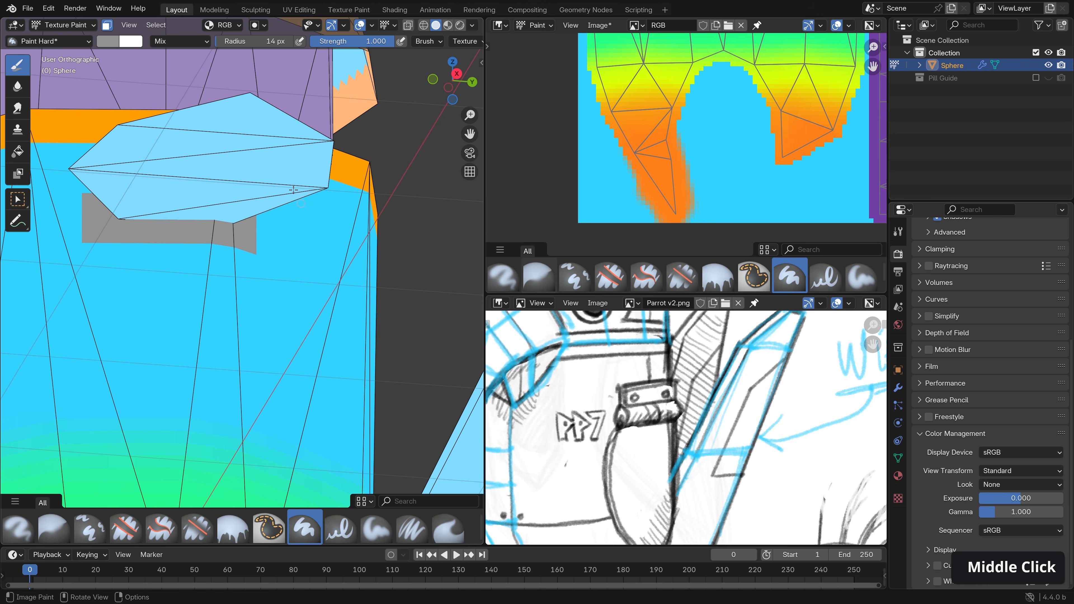
- Select all linked faces of the side wing in Edit Mode so that painting is limited to them
middle_drag(301, 203, 359, 209)
scroll(338, 236, down, 5)
key(Tab)
click(307, 301)
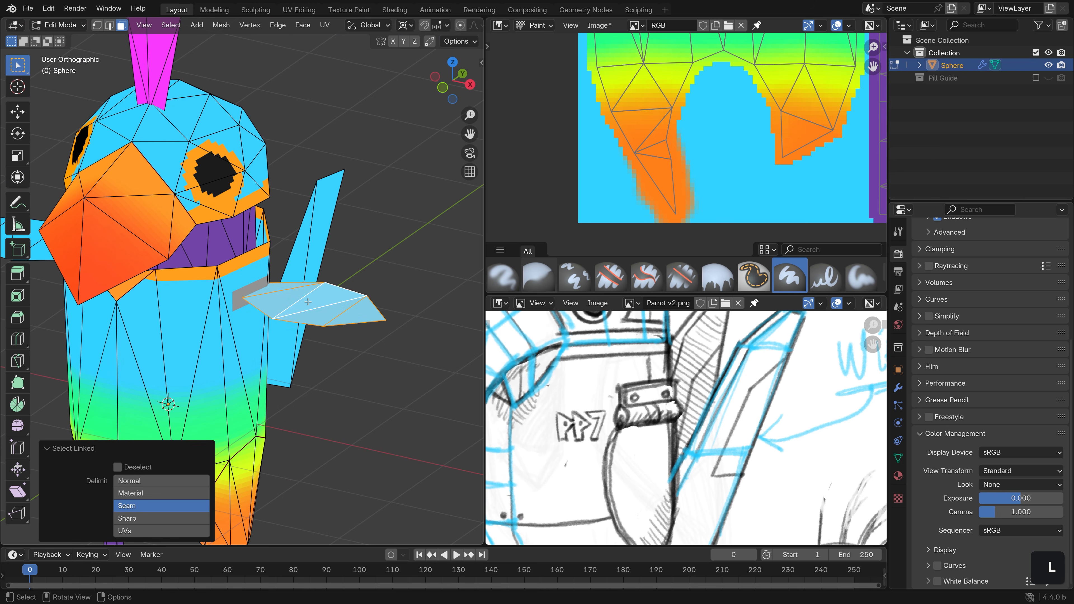
key(Tab)
- Set the brush radius to 35 px and try to paint grey on the wing next to the body
scroll(271, 313, up, 5)
key(f)
click(229, 363)
key(f)
middle_drag(267, 338, 312, 323)
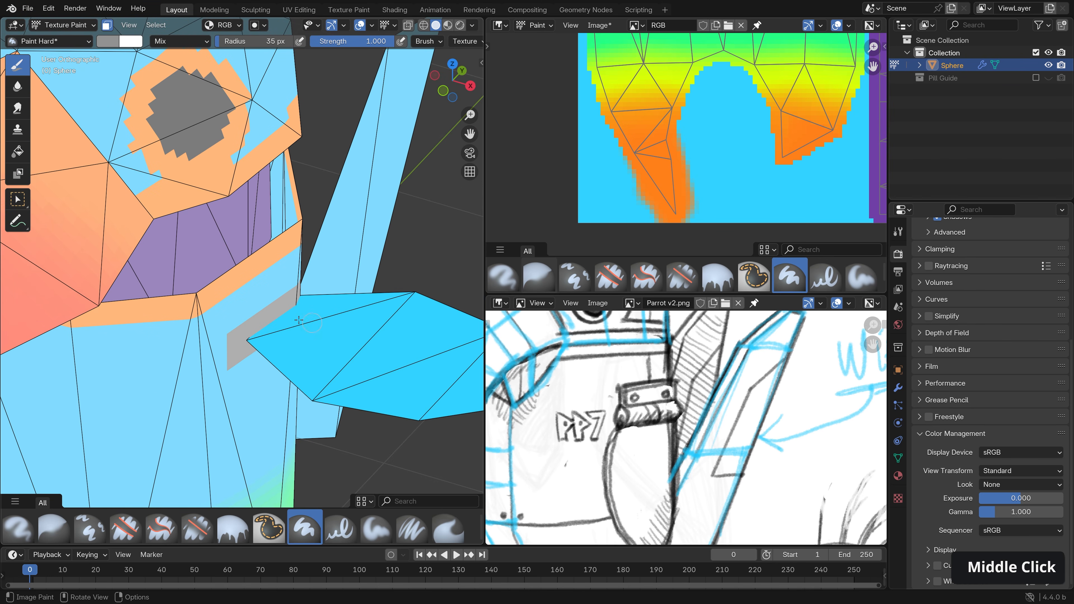
mouse_move(437, 397)
middle_down()
mouse_move(197, 196)
mouse_move(328, 347)
middle_up()
key(ctrl+z)
- Turn on the Face Orientation overlay and flip the normals of the selected wing faces
key(Tab)
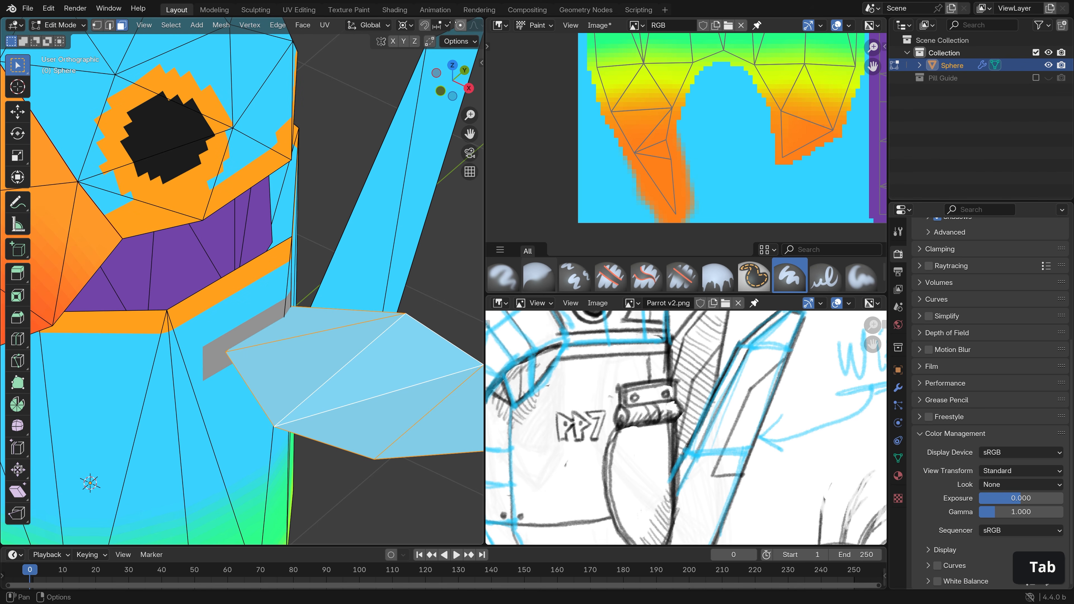
middle_drag(455, 26, 186, 26)
click(372, 25)
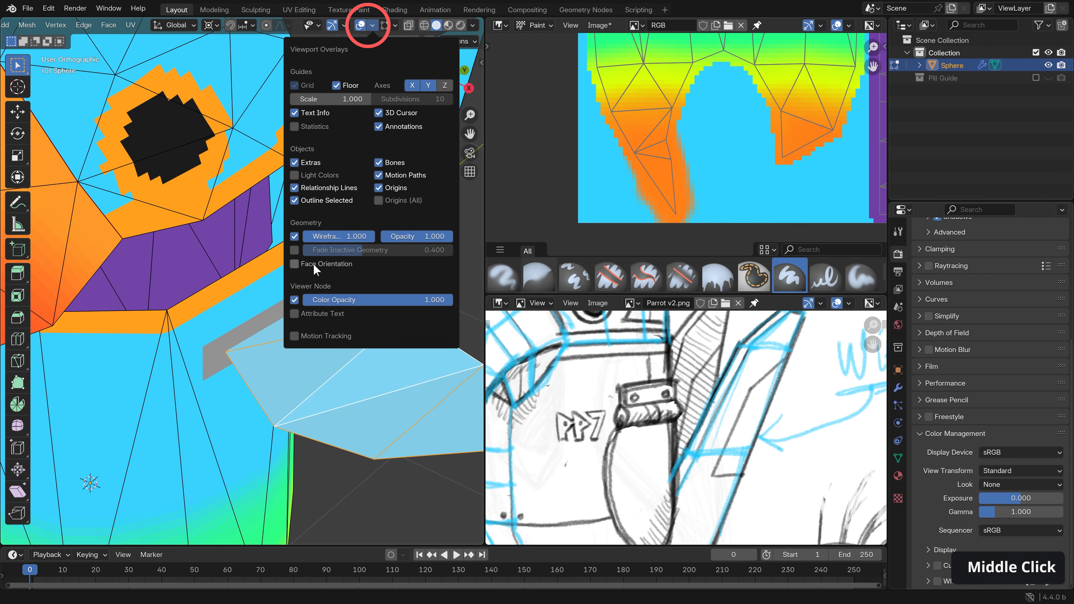
click(295, 264)
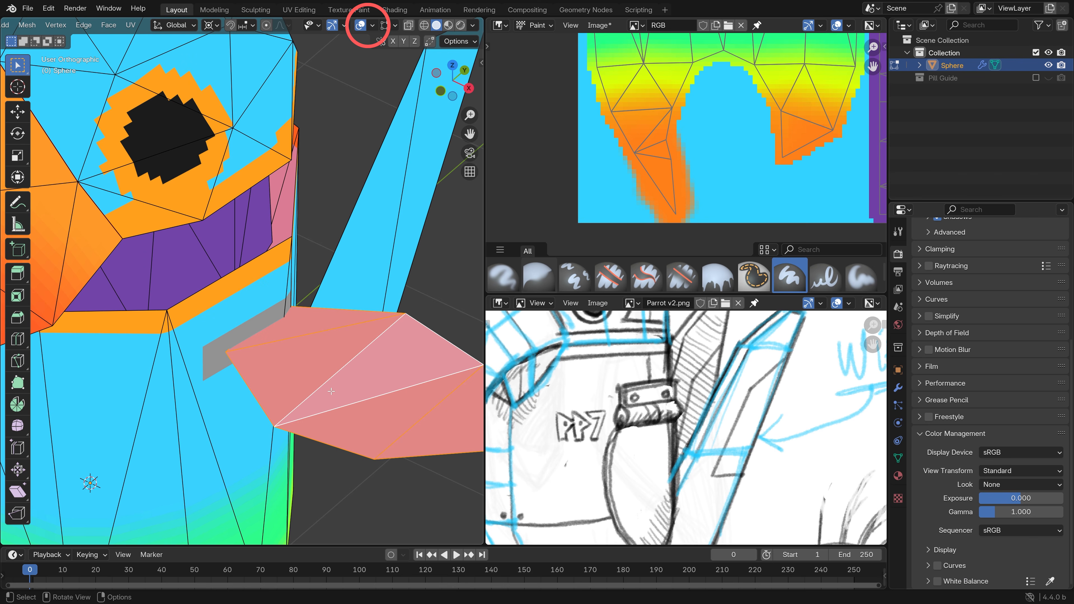
mouse_move(333, 394)
middle_down()
mouse_move(329, 312)
mouse_move(372, 403)
middle_up()
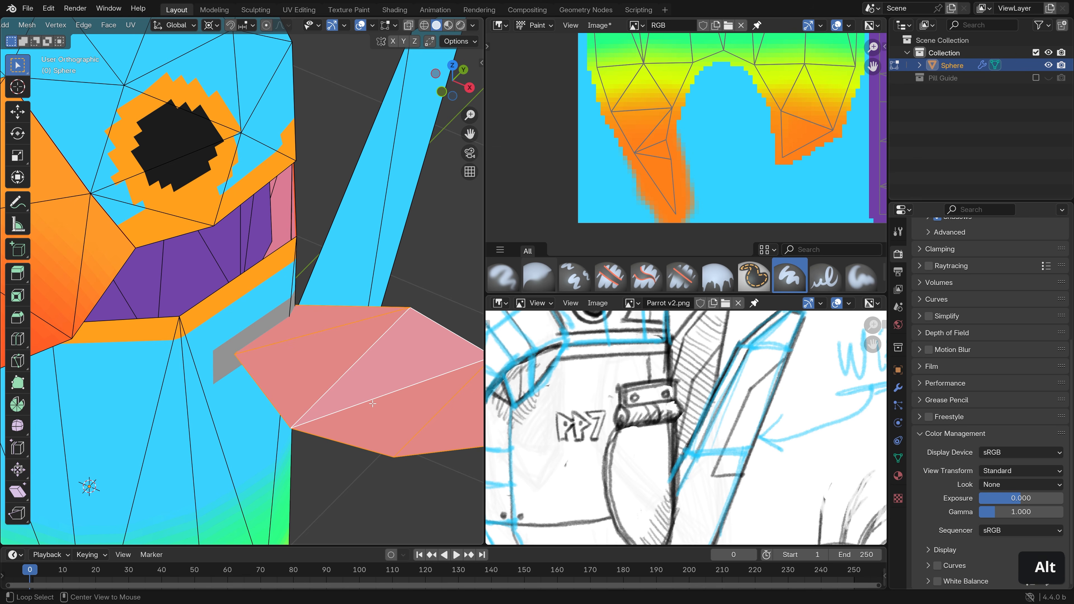
key(alt+n)
click(372, 402)
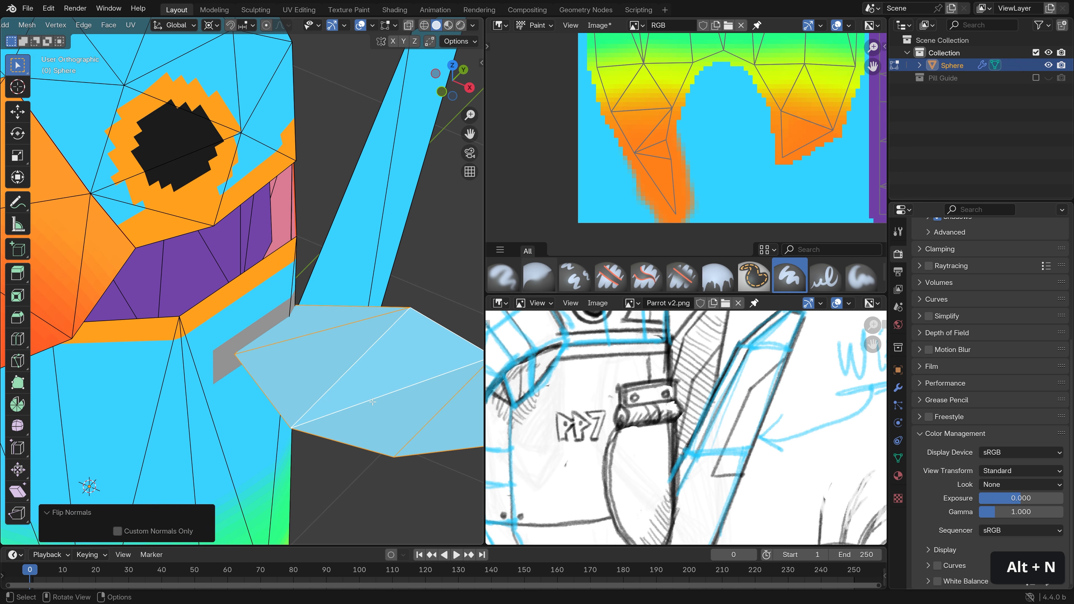
- Paint a grey strip on the wing along its edge against the body with the 35 px brush
mouse_move(354, 133)
shift+middle_down()
mouse_move(284, 101)
mouse_move(226, 338)
shift+middle_up()
key(Tab)
scroll(165, 333, up, 2)
drag(62, 378, 223, 326)
shift+middle_drag(48, 369, 188, 333)
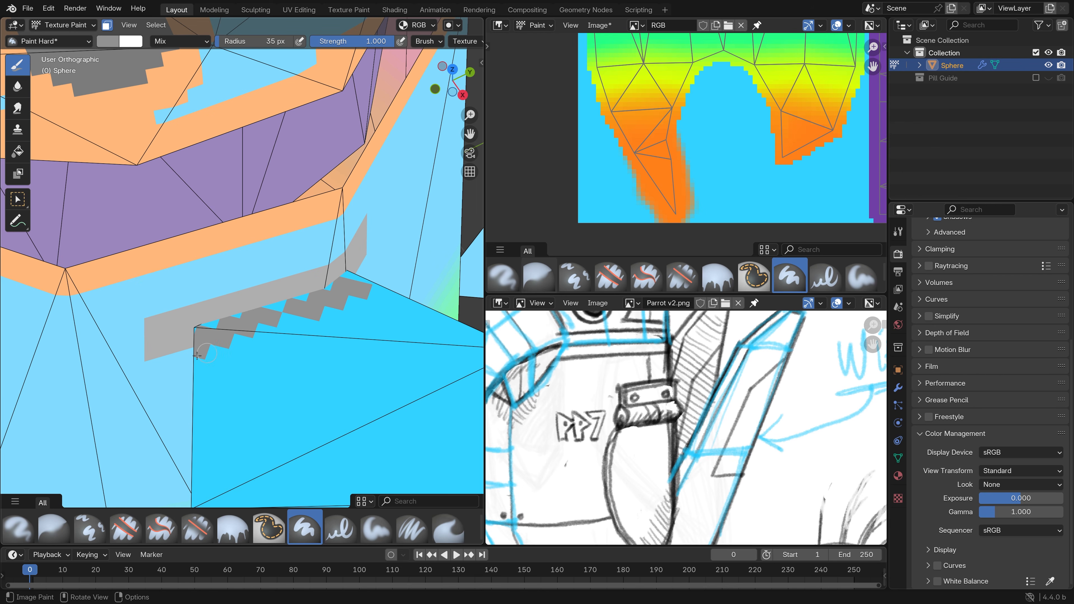
- Display the selected wing faces' UV island over the RGB texture in a UV Editor instead of the upper Image Editor
key(Tab)
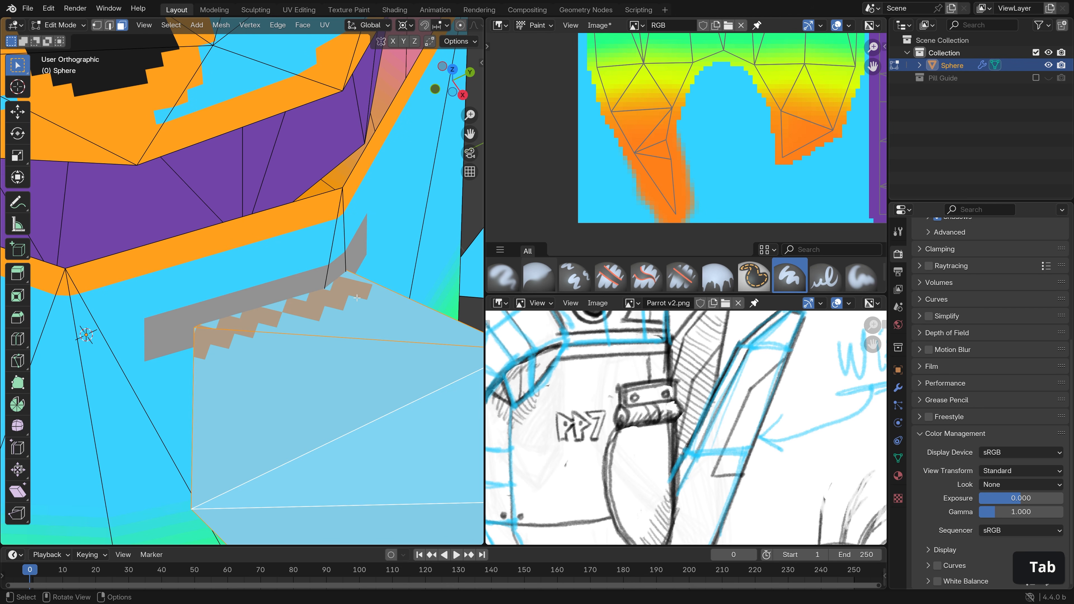
scroll(725, 108, down, 5)
shift+middle_drag(725, 108, 694, 134)
scroll(728, 114, up, 3)
click(499, 26)
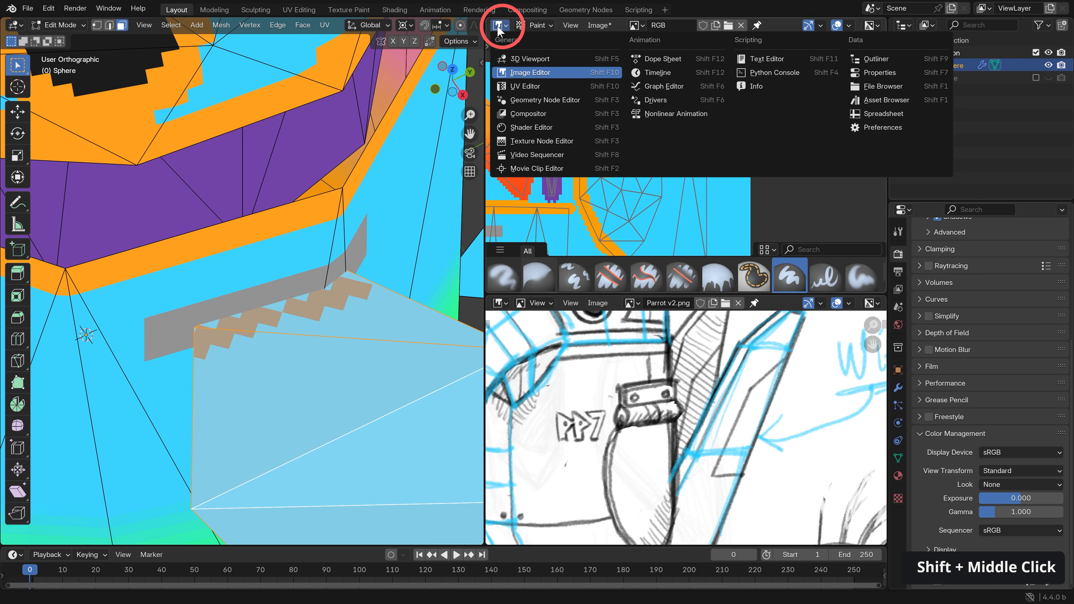
click(525, 86)
scroll(733, 158, up, 4)
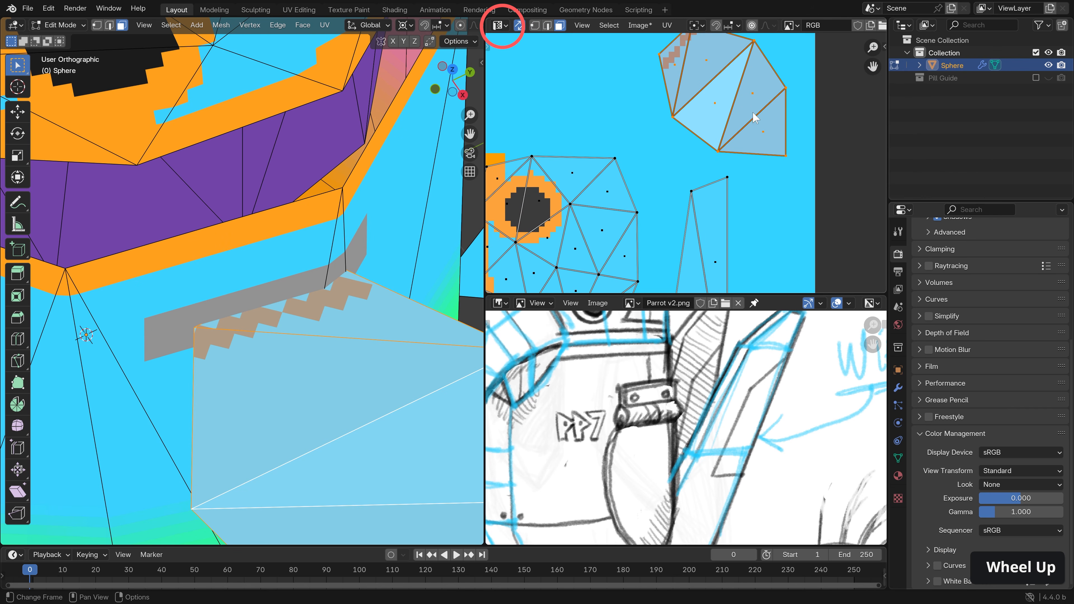
- Rotate the wing's UV island until its short flat edge stands vertical, and nudge the island slightly to align with the texture pixels
key(r)
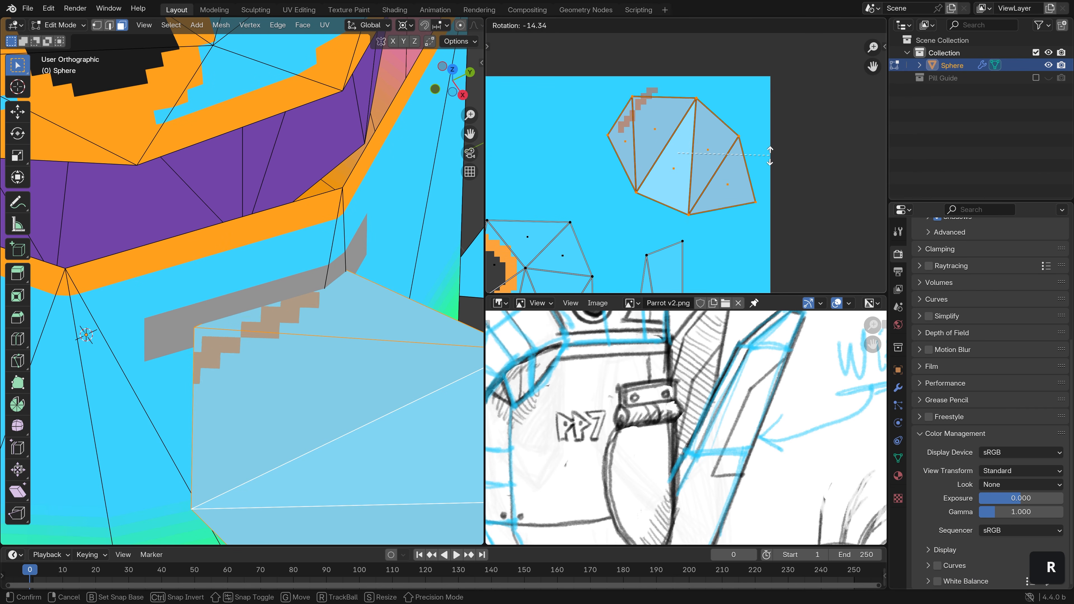
click(766, 101)
key(g)
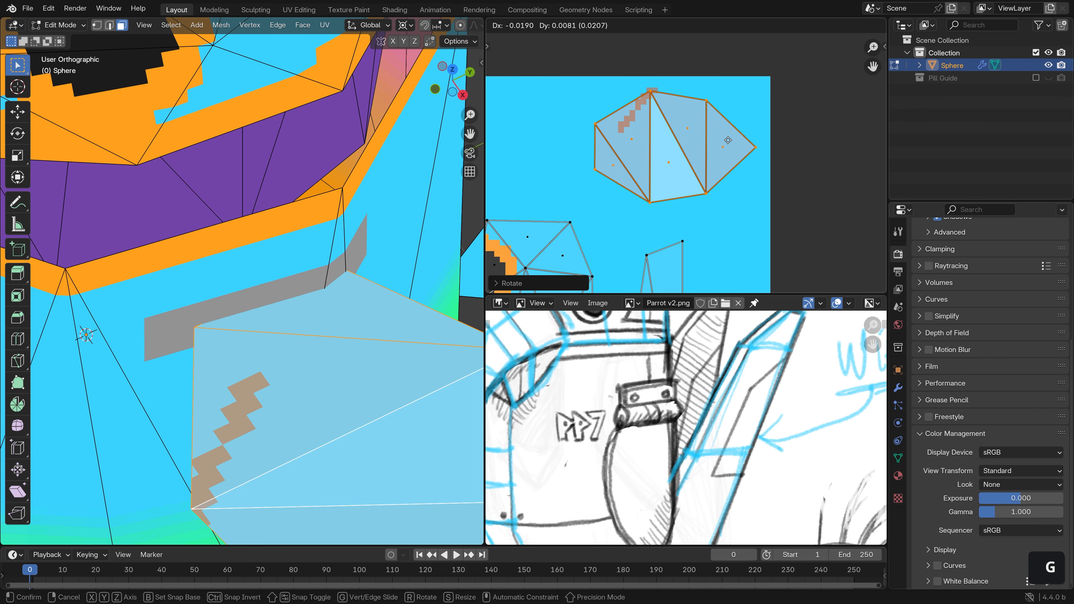
click(730, 148)
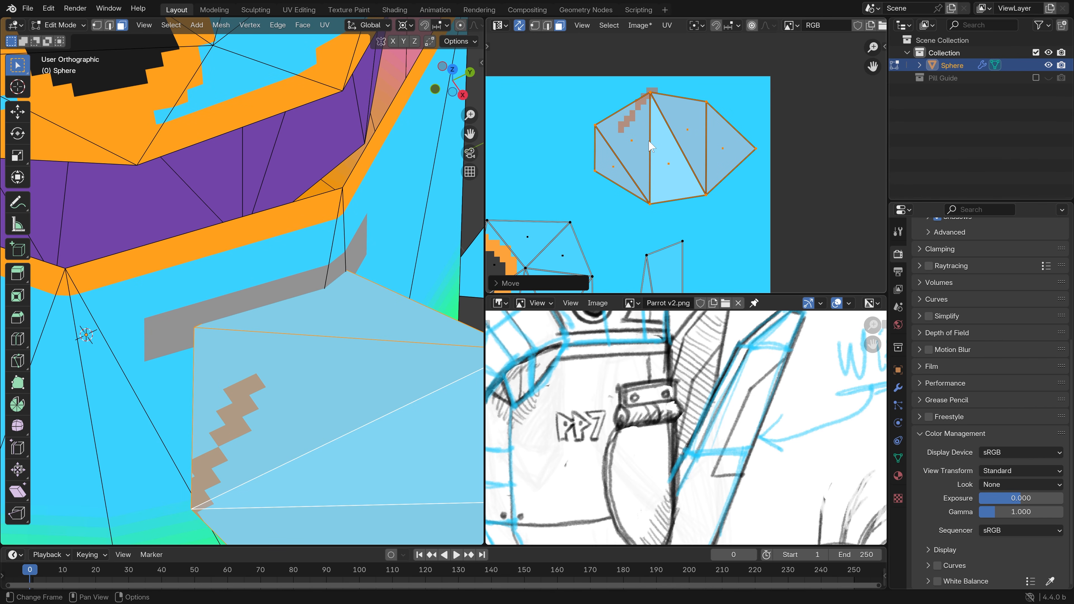
- In Texture Paint mode, paint a grey strip on the wing along its short edge against the body with the 35 px brush
key(ctrl+Tab)
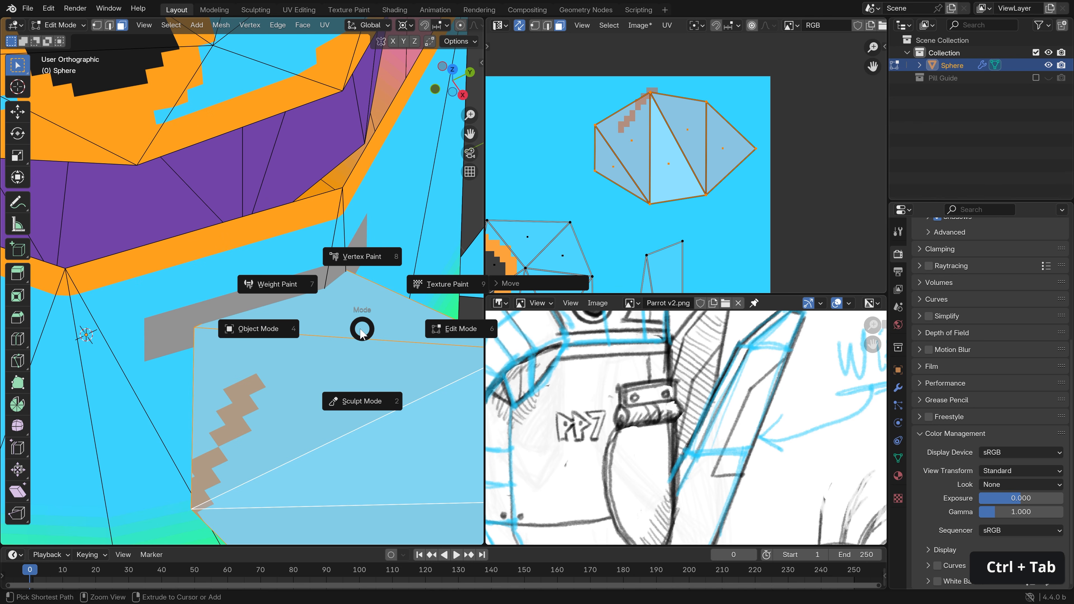
click(427, 287)
shift+middle_drag(329, 294, 263, 208)
shift+scroll(262, 207, up, 1)
drag(262, 207, 198, 258)
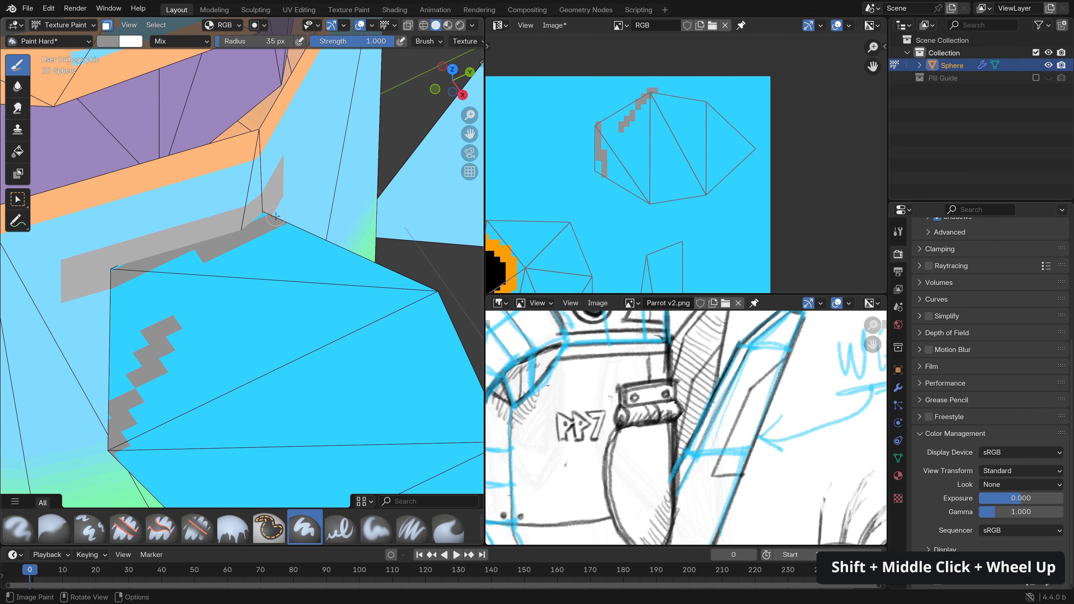
shift+click(95, 301)
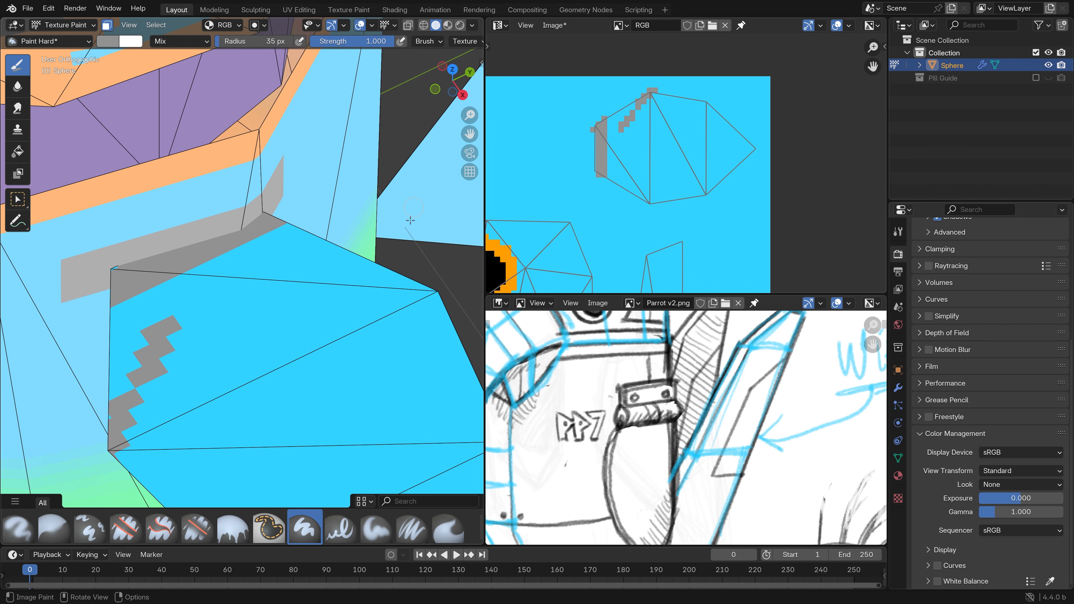
shift+middle_drag(290, 320, 225, 287)
scroll(281, 283, down, 1)
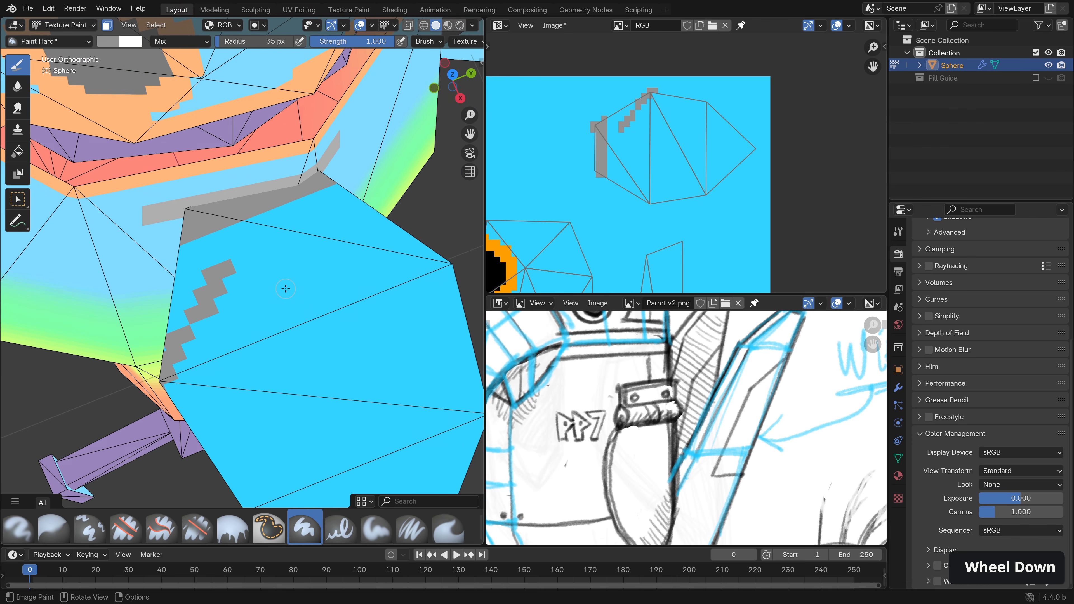
- Sample the wing's blue and paint over the stray zigzag grey marks on the wing
key(shift+x)
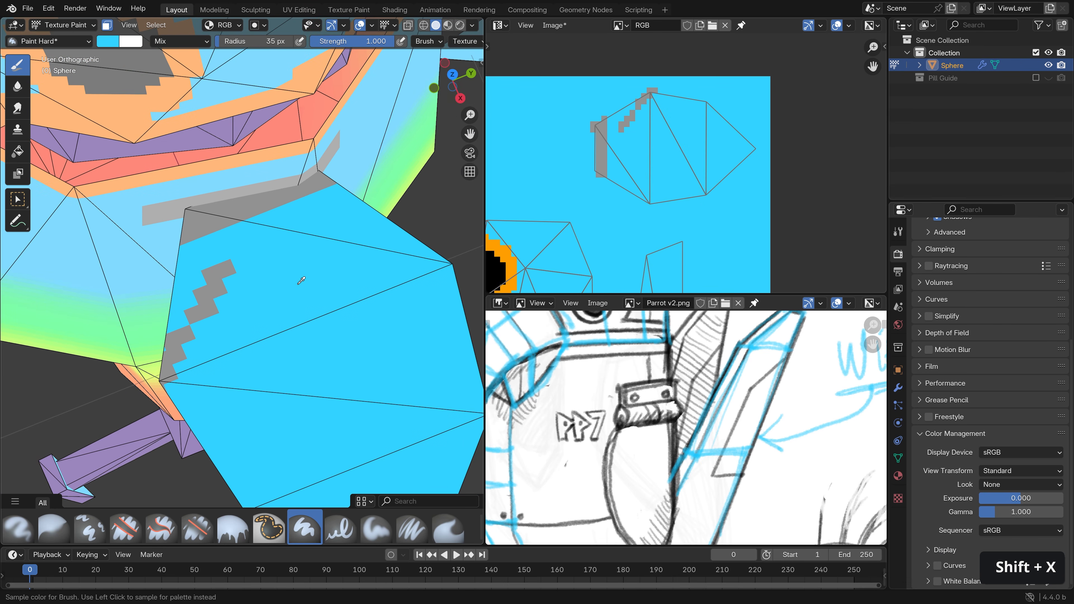
key(shift+x)
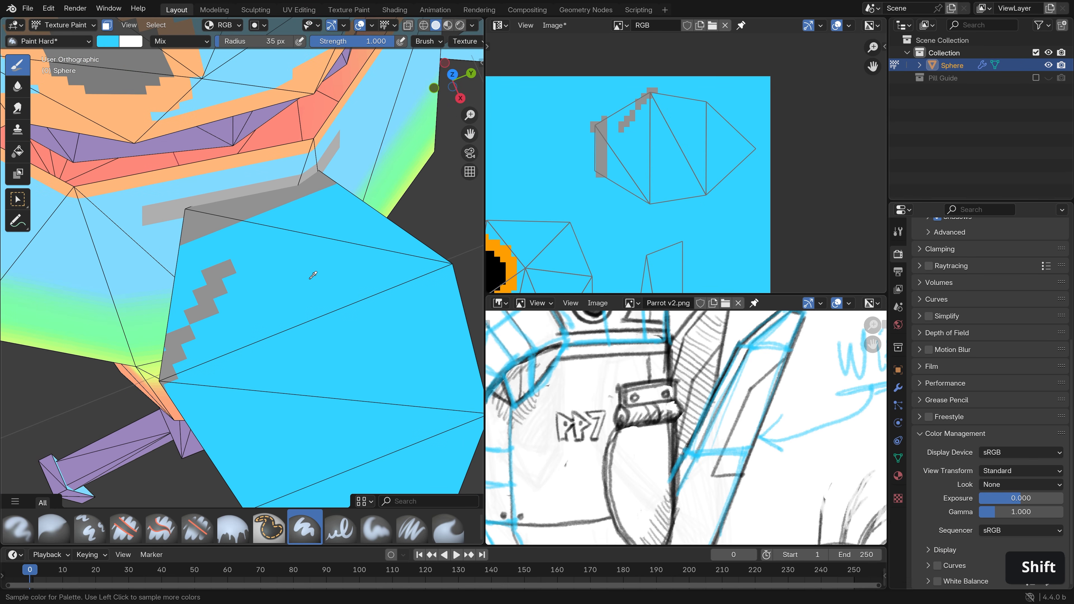
mouse_move(245, 256)
mouse_down()
mouse_move(168, 379)
mouse_move(162, 359)
mouse_up()
middle_drag(181, 254, 240, 216)
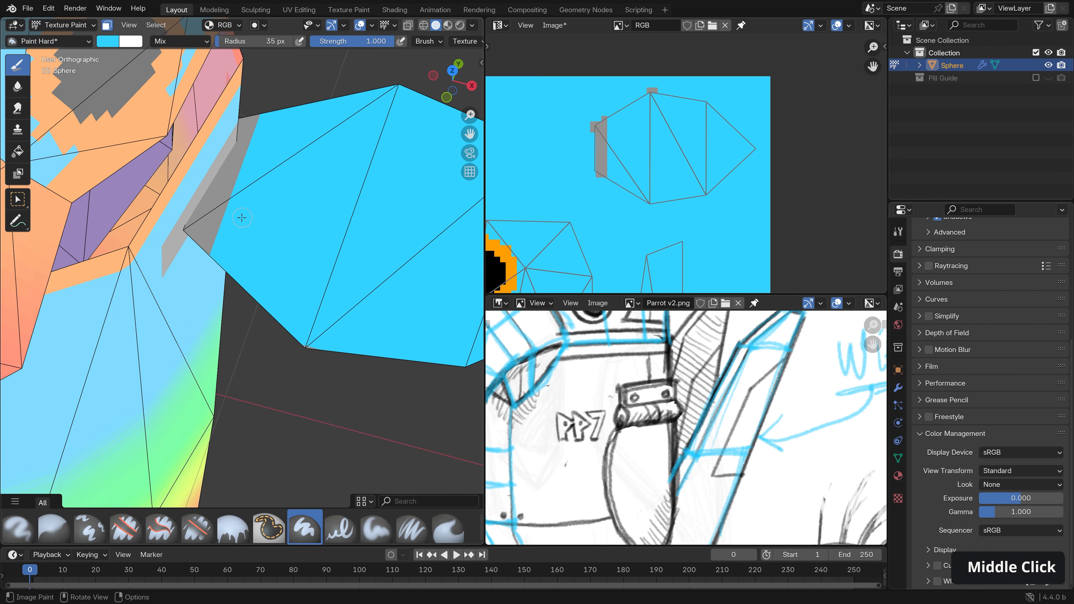
- Sample the grey of the wing strip as the brush colour and switch the RGB texture's Image Editor to Paint mode
scroll(241, 213, down, 2)
scroll(619, 149, up, 4)
middle_drag(693, 159, 738, 163)
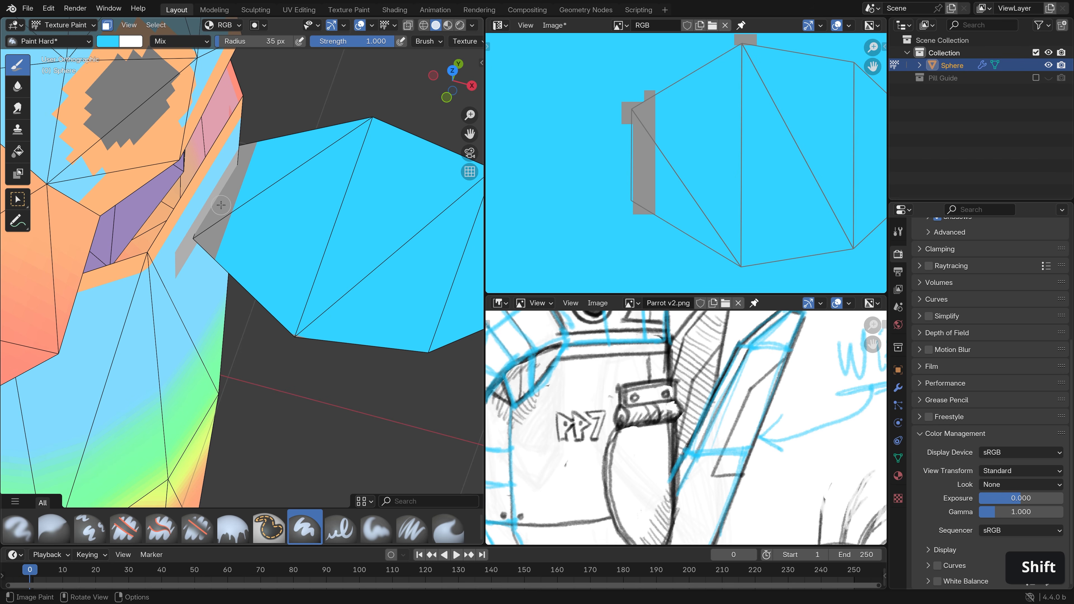
key(shift+x)
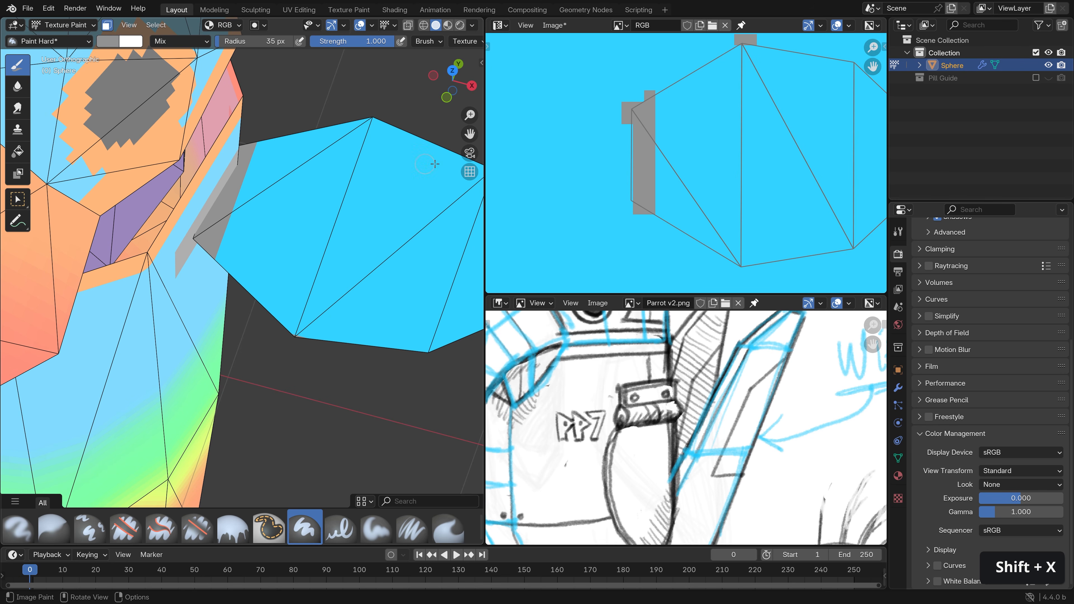
scroll(500, 34, up, 1)
click(500, 26)
click(513, 73)
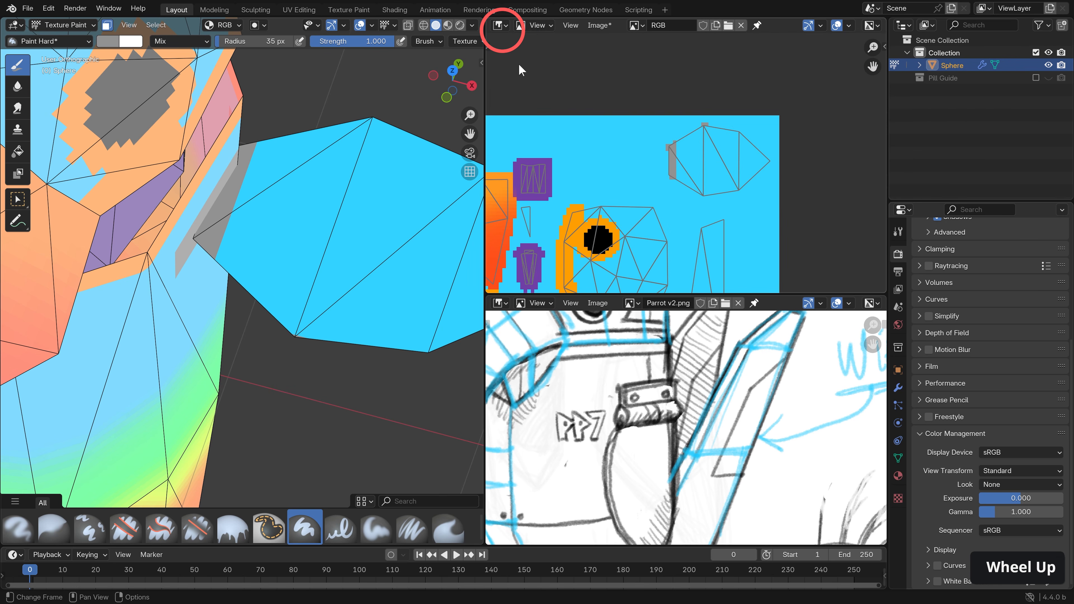
click(532, 27)
click(540, 72)
scroll(679, 156, up, 1)
scroll(679, 156, up, 1)
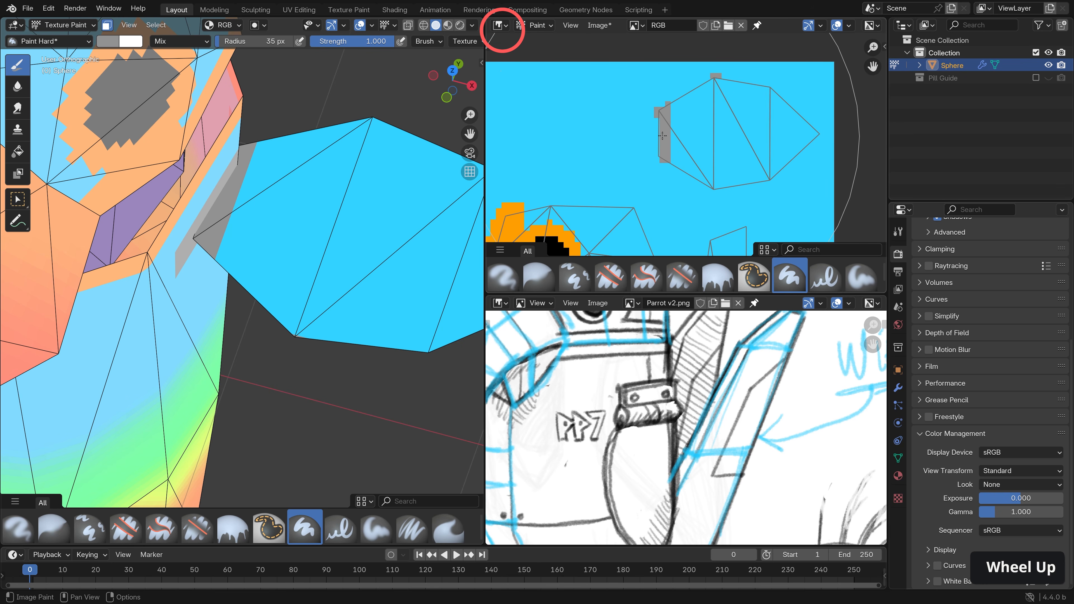
- With the brush radius at 1 px, extend the grey strip outward past the wing island's flat edge on the RGB texture
key(f)
scroll(685, 138, up, 3)
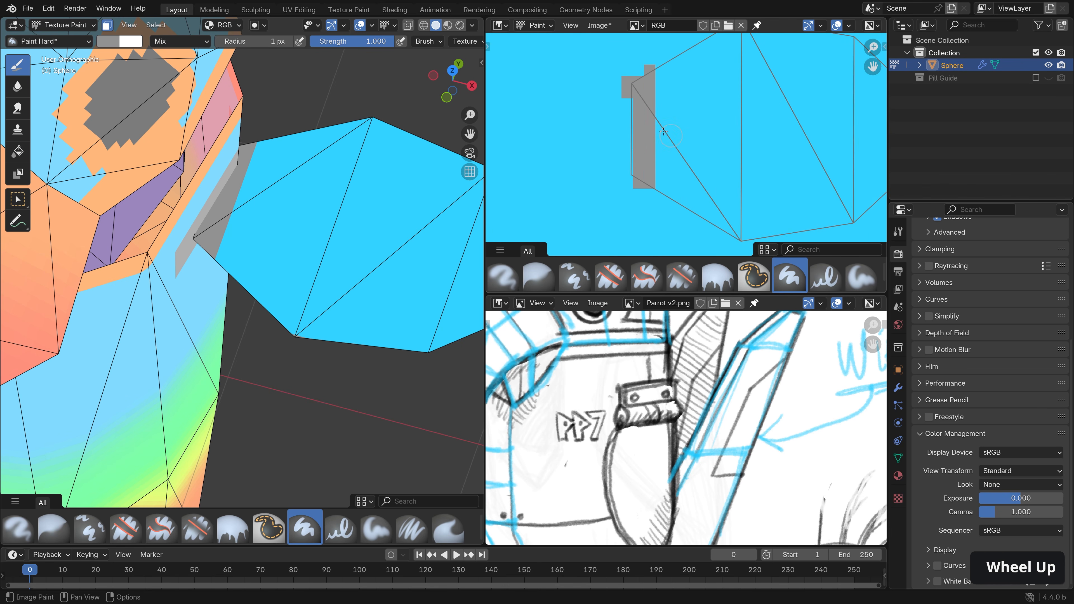
drag(629, 118, 625, 190)
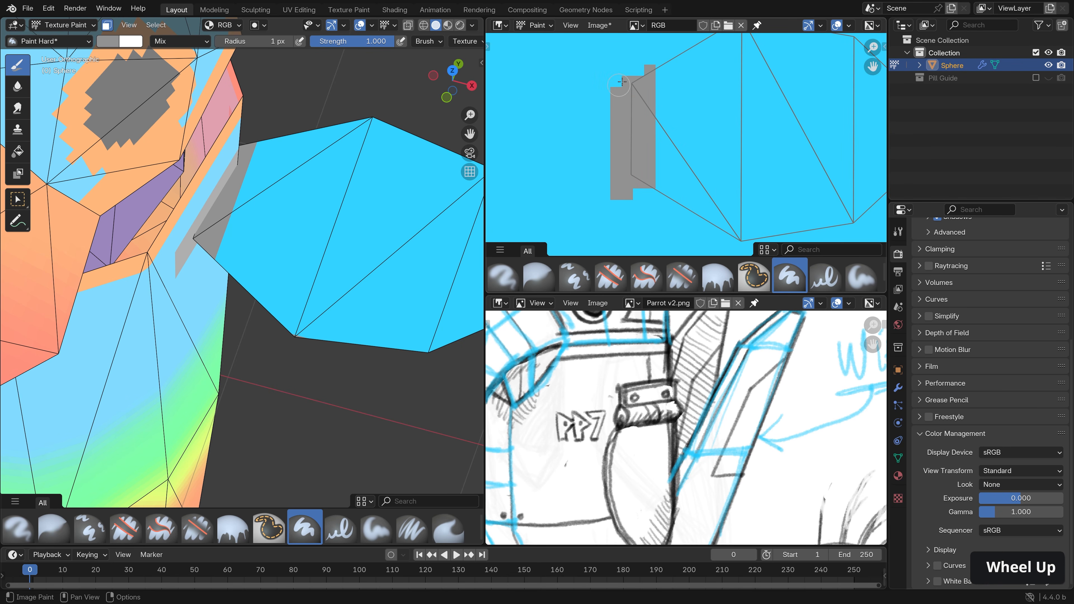
drag(630, 69, 628, 56)
drag(636, 195, 647, 195)
scroll(627, 150, up, 1)
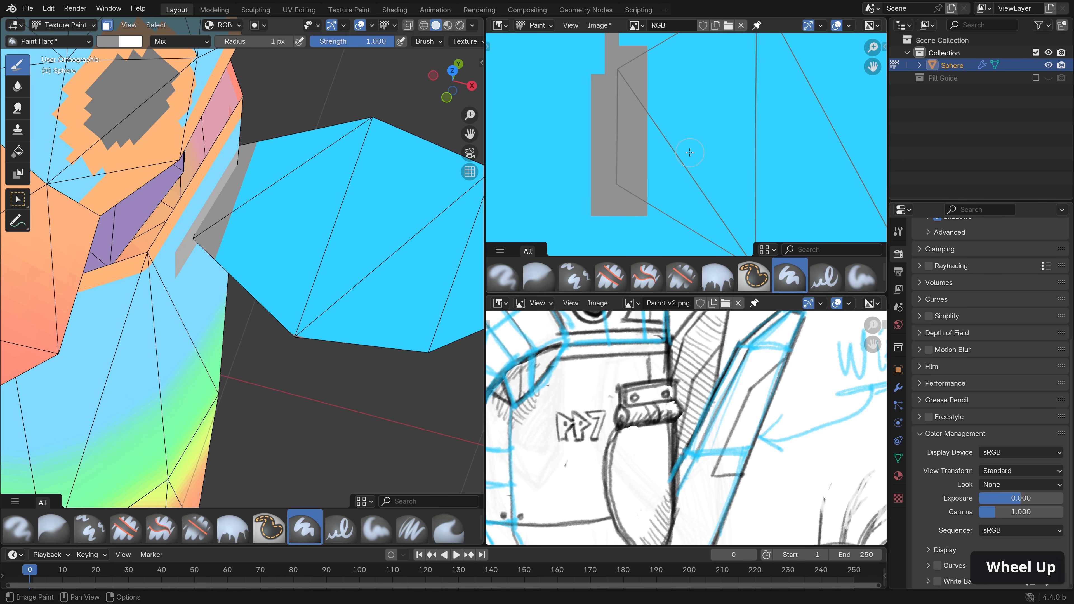
- Try to paint two short grey tabs reaching from the strip into the wing's UV island
shift+middle_drag(689, 149, 625, 161)
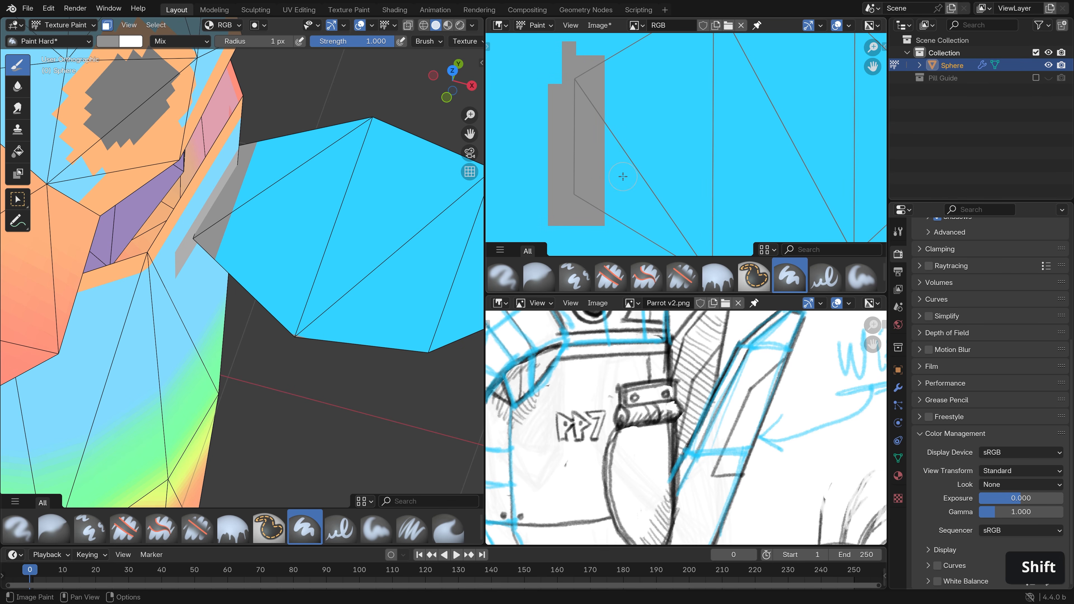
scroll(623, 176, up, 1)
drag(599, 181, 609, 177)
mouse_move(619, 124)
mouse_down()
mouse_move(605, 97)
mouse_move(628, 103)
mouse_up()
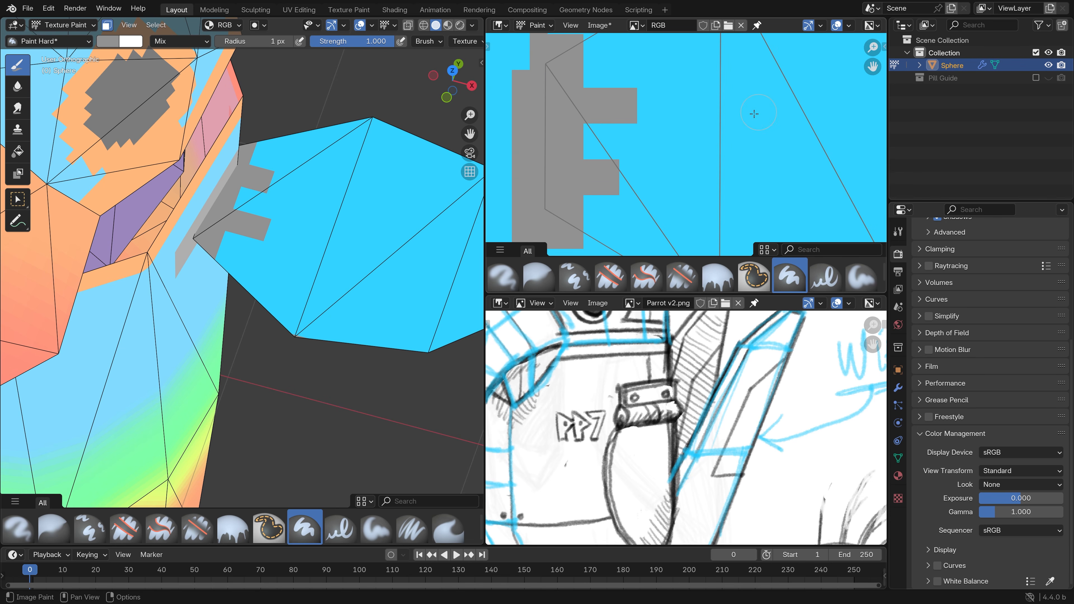
key(ctrl+z)
scroll(457, 110, down, 1)
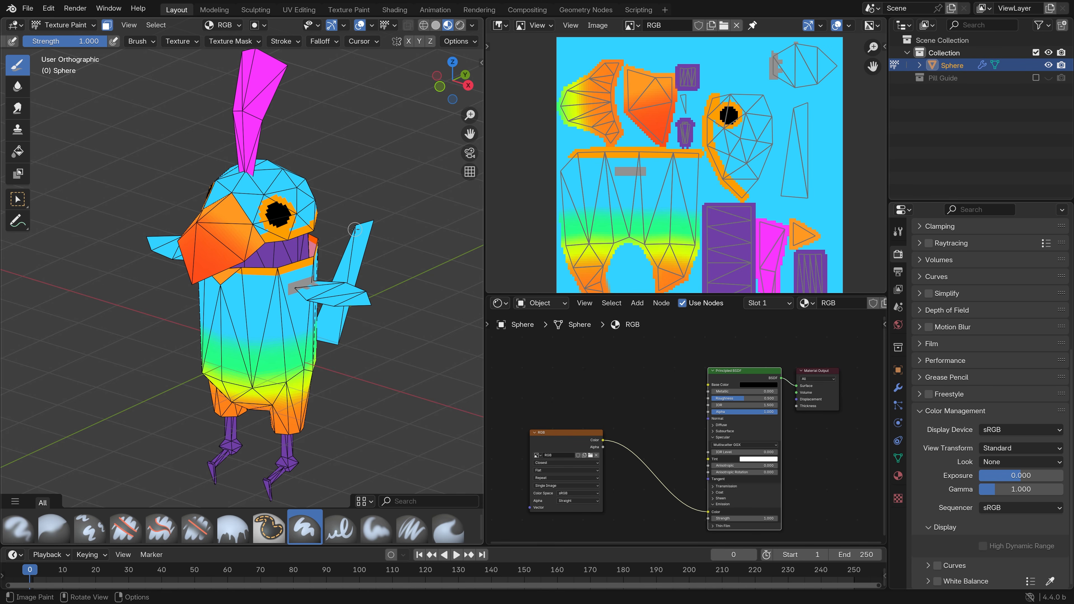
- Add an Image Texture node below the existing RGB texture node in the material's Shader Editor
middle_drag(276, 289, 410, 193)
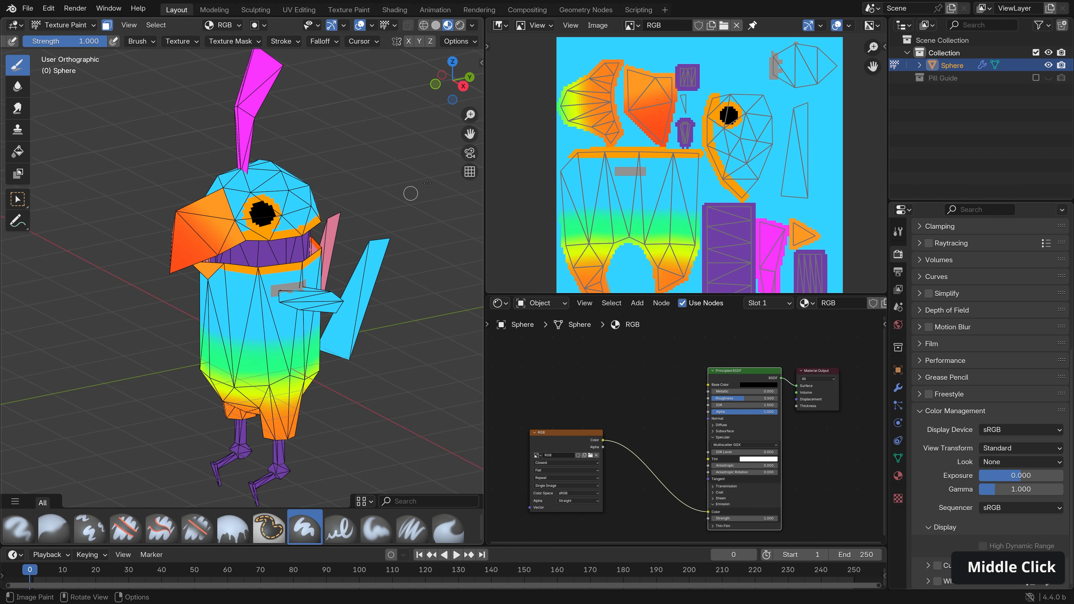
click(497, 303)
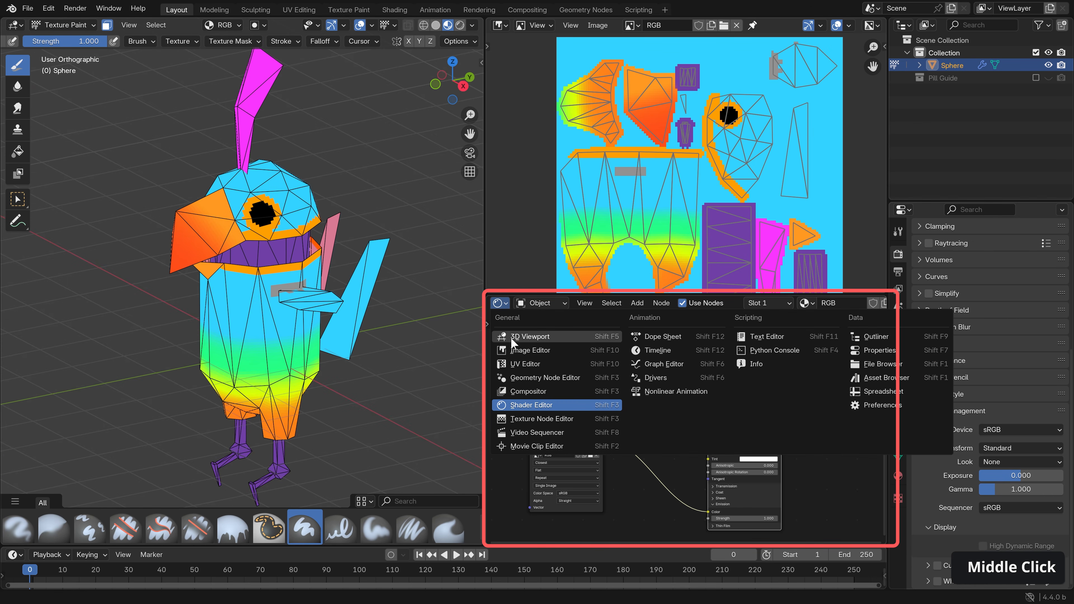
click(532, 405)
middle_drag(654, 461, 694, 389)
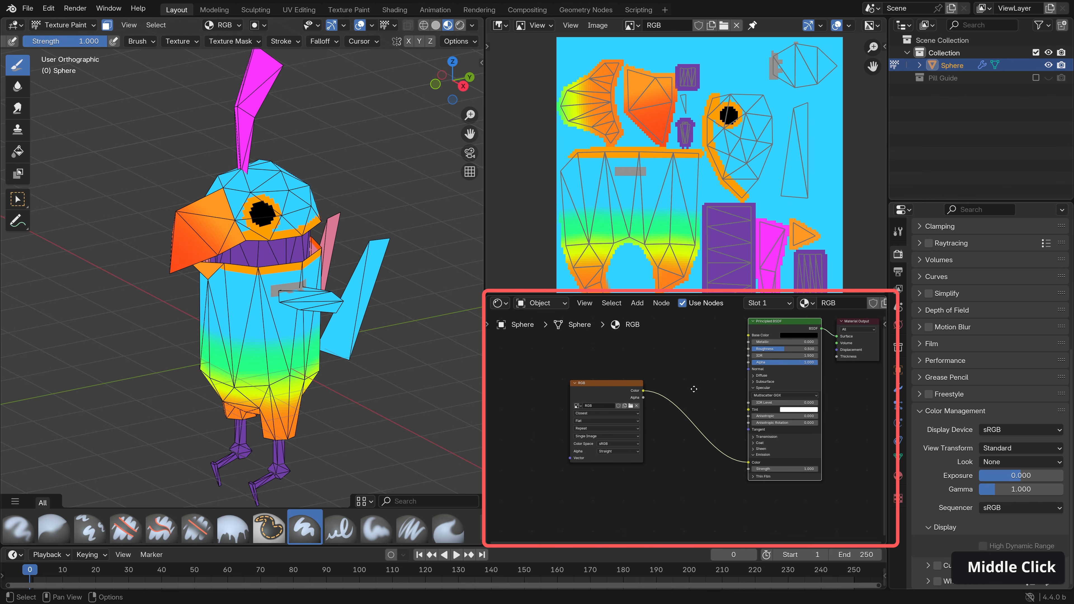
scroll(693, 389, up, 5)
scroll(625, 356, down, 2)
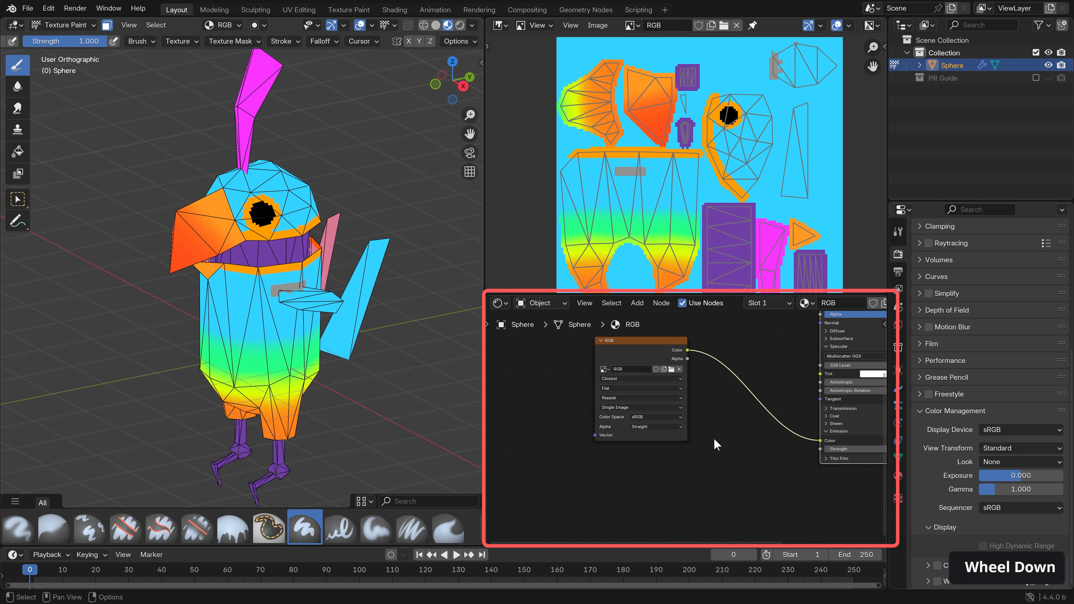
middle_drag(715, 440, 681, 368)
key(shift+a)
click(620, 410)
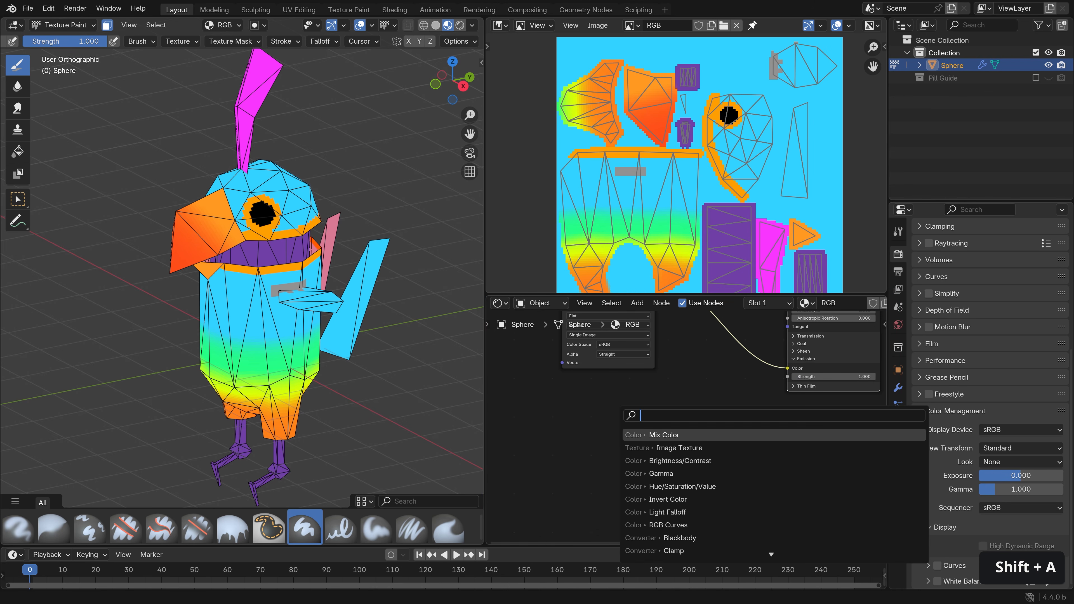
text(i)
key(Return)
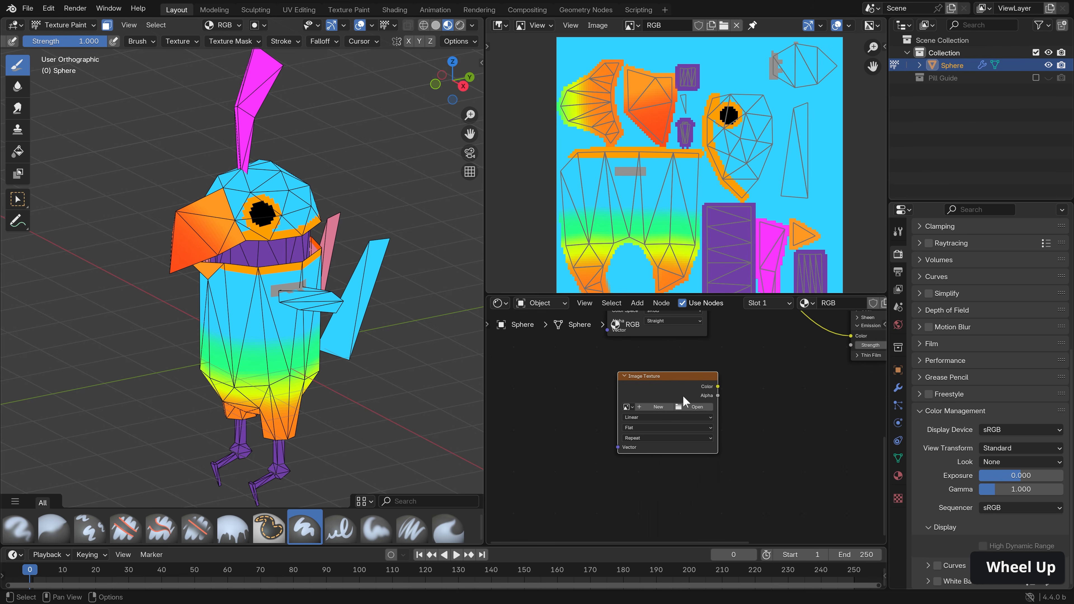
- Set the new Image Texture node's interpolation to Closest
click(637, 402)
click(638, 412)
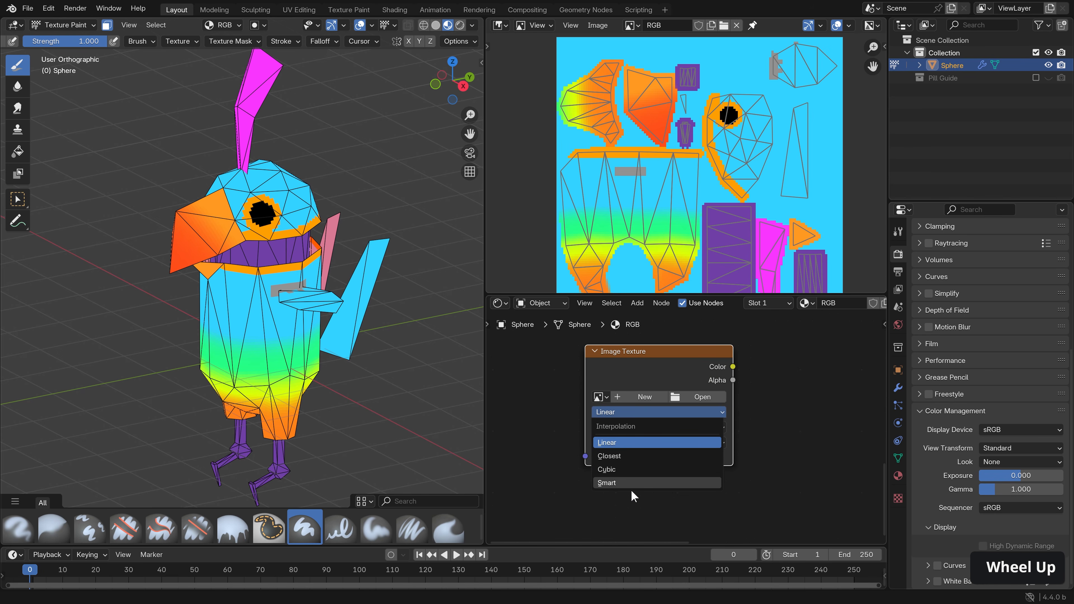
click(628, 456)
- Start a new image for the added texture node, named Shading, with a width and height of 128 px
click(639, 396)
key(End)
key(shift+Home)
text(Shading)
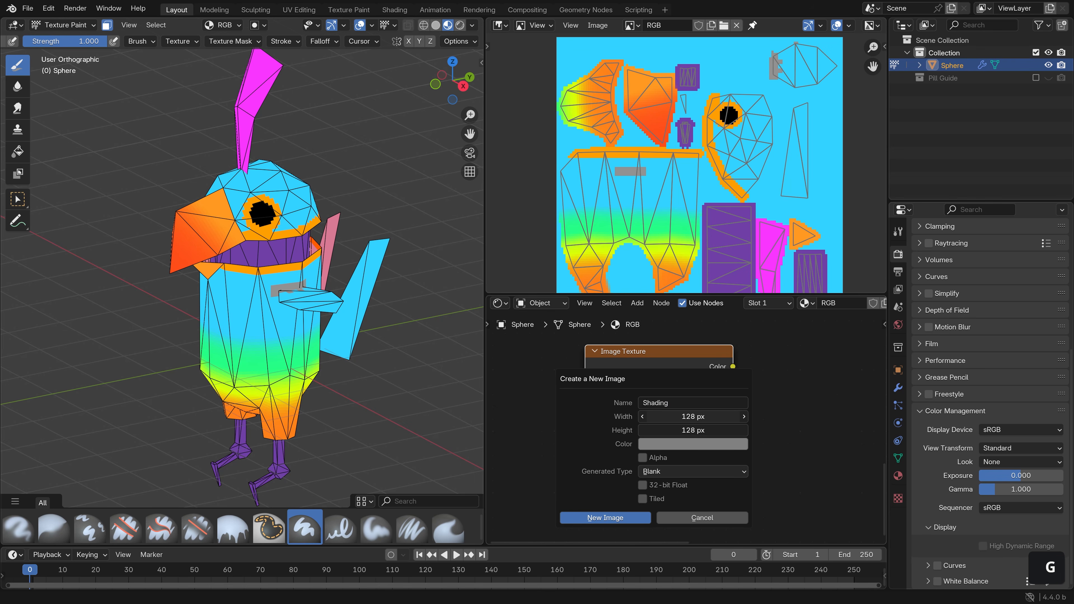
click(692, 416)
key(Return)
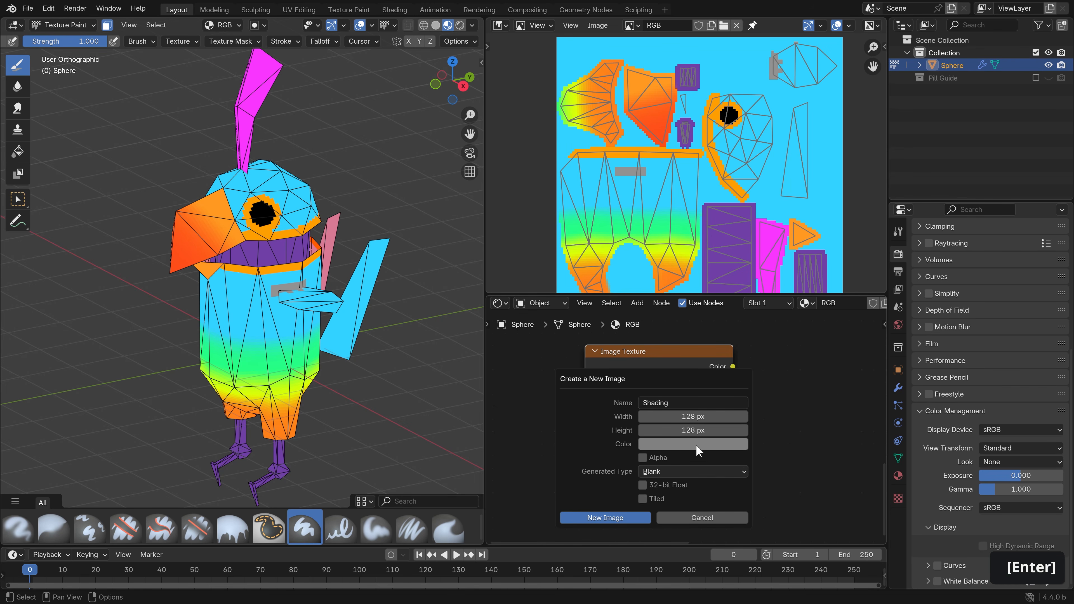
- Set the fill colour of the new 128 × 128 px Shading image to a grey with value 0.735
click(695, 444)
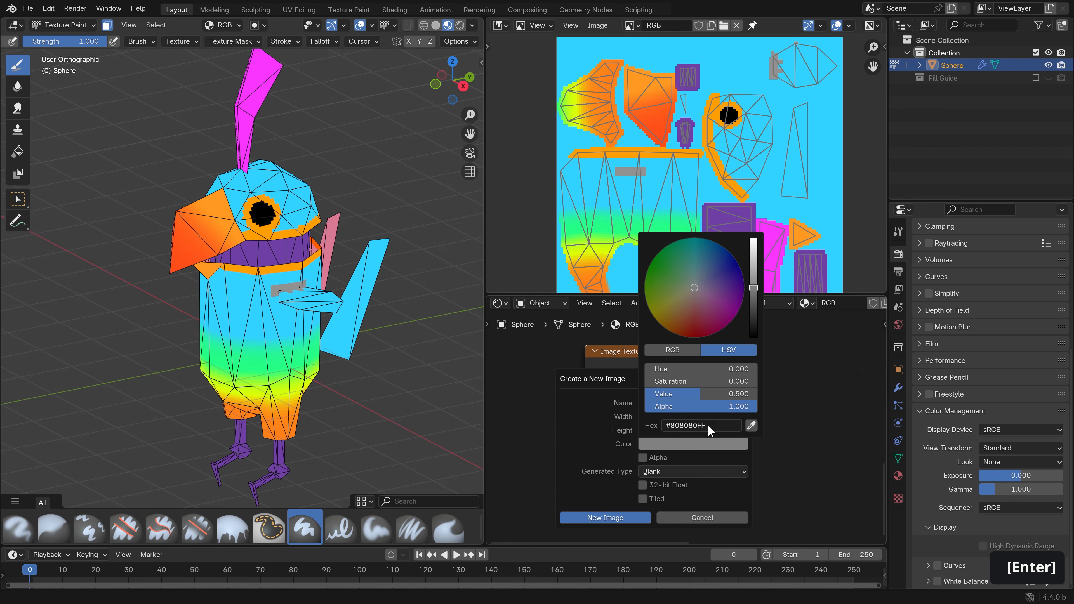
click(719, 395)
text(.735)
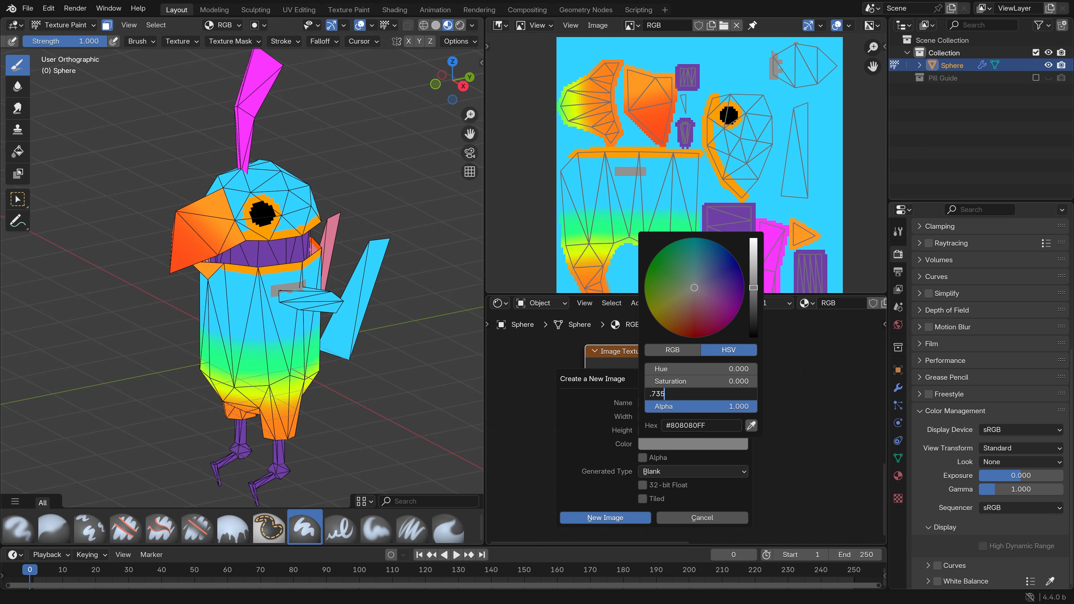
key(Return)
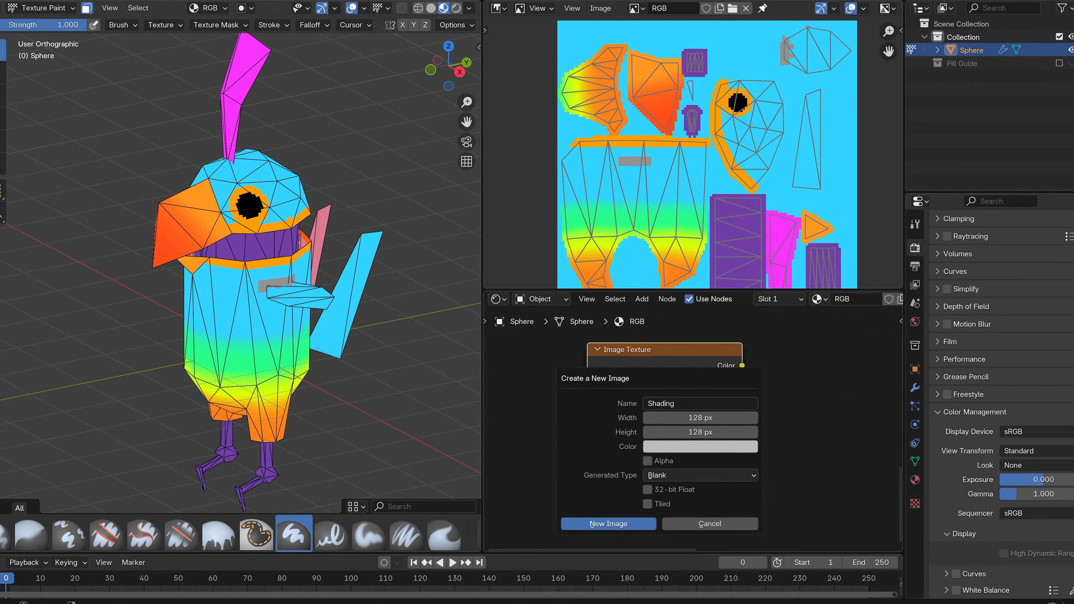
drag(1073, 112, 592, 113)
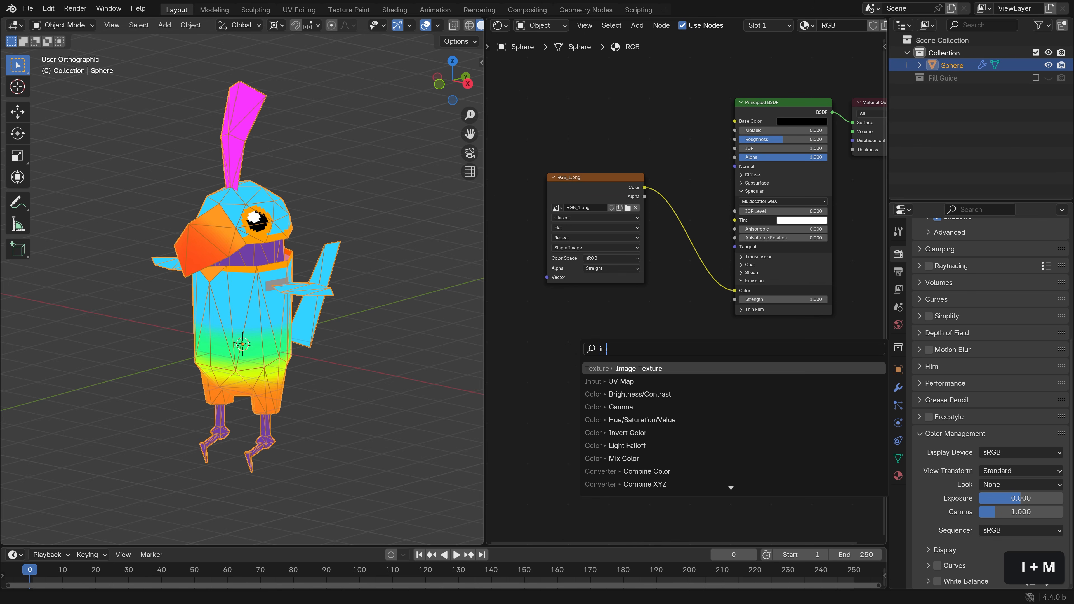
- Add an Image Texture node to the material below the RGB_1.png texture node
key(Return)
click(595, 364)
scroll(594, 363, up, 2)
middle_drag(597, 368, 651, 368)
- Start a new image in the added texture node, sized 128 × 128 px and named Shading
click(627, 377)
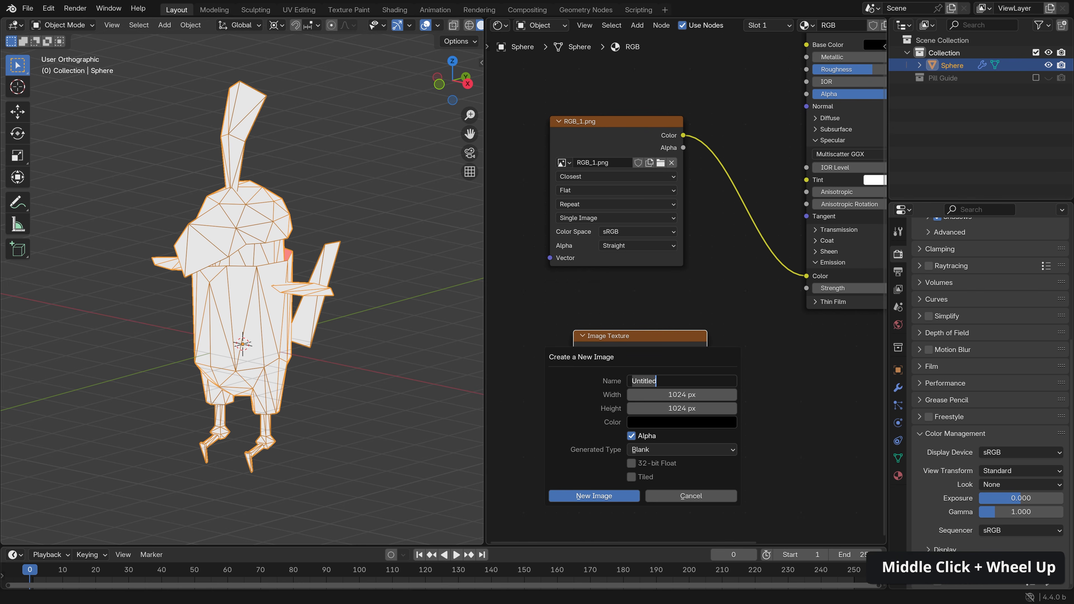
click(685, 395)
drag(689, 396, 689, 409)
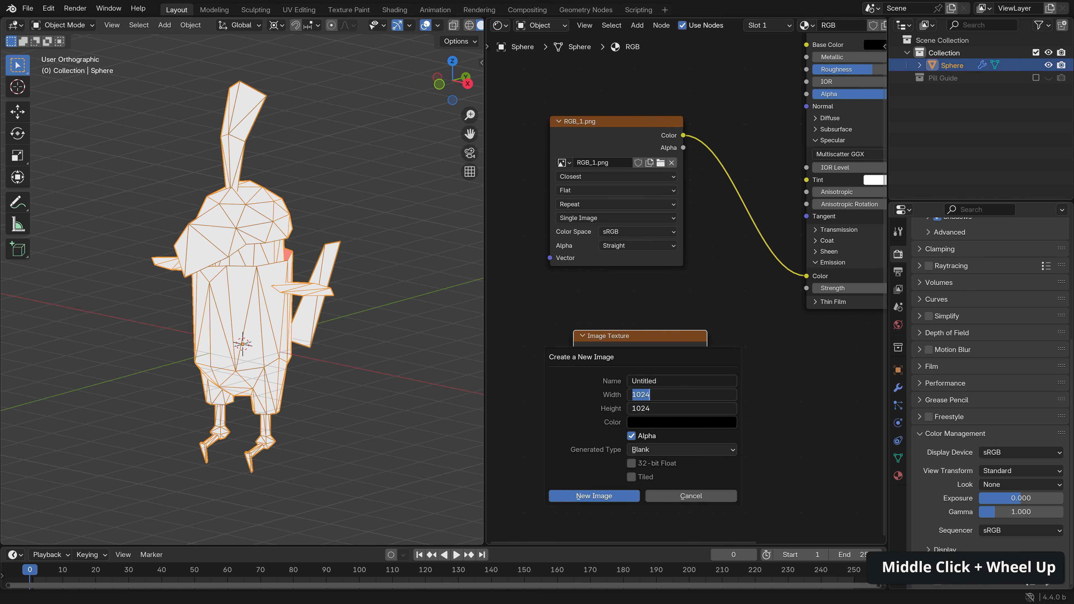
text(128)
key(shift+Tab)
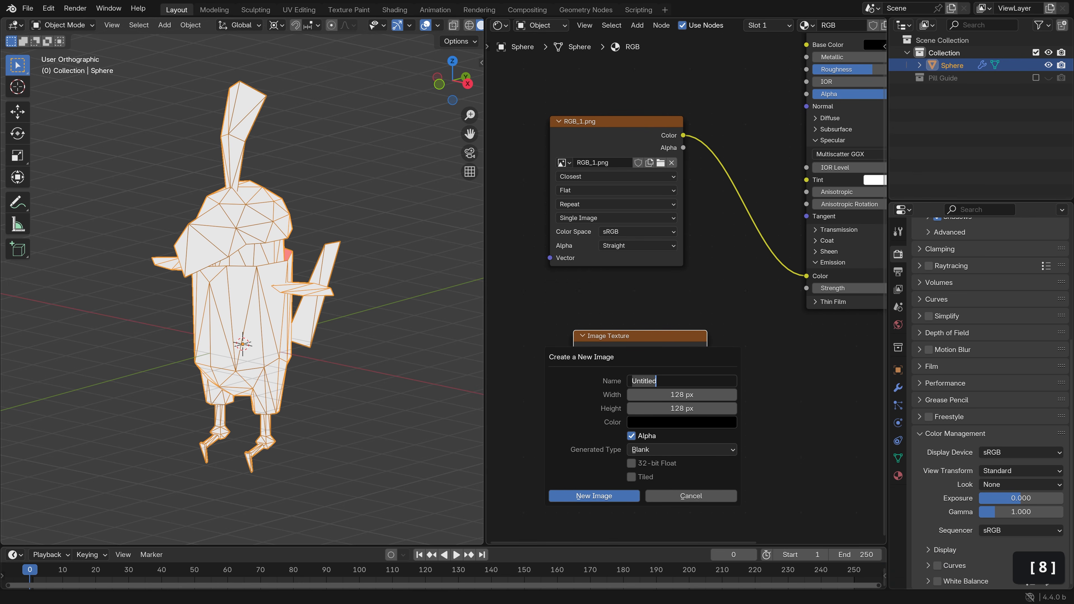
text(Shading)
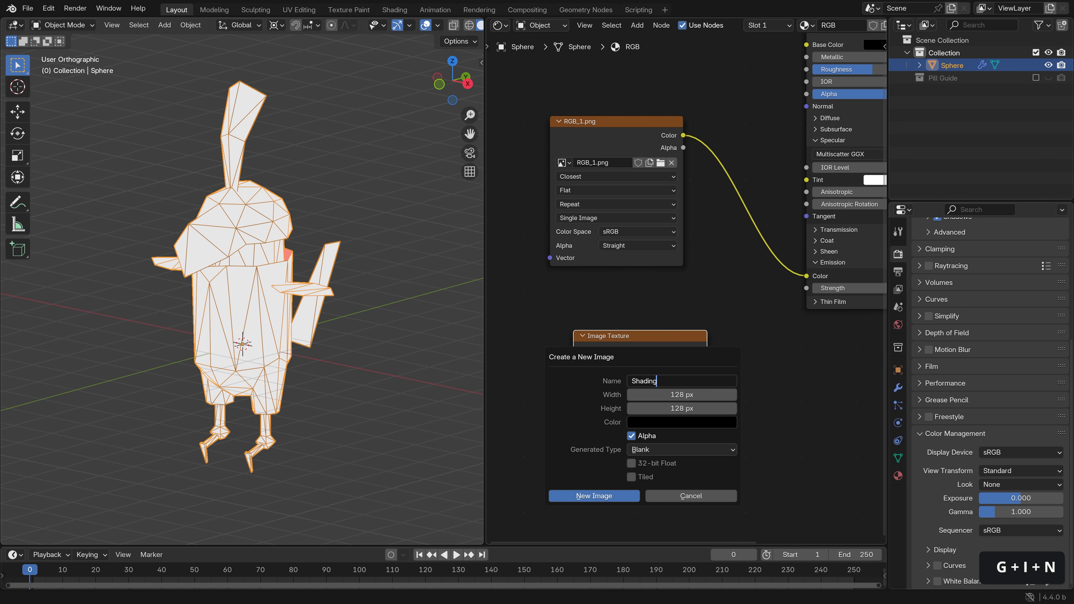
- Turn off alpha, set the fill colour's value to 0.5, and create the Shading image
click(631, 437)
click(643, 423)
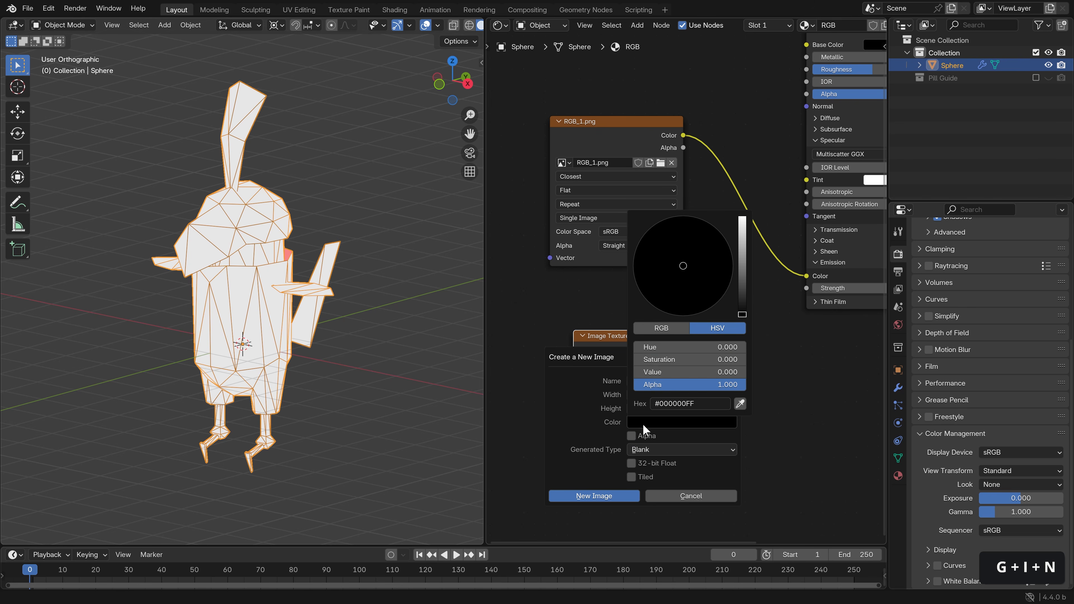
click(689, 372)
text(.5)
key(Return)
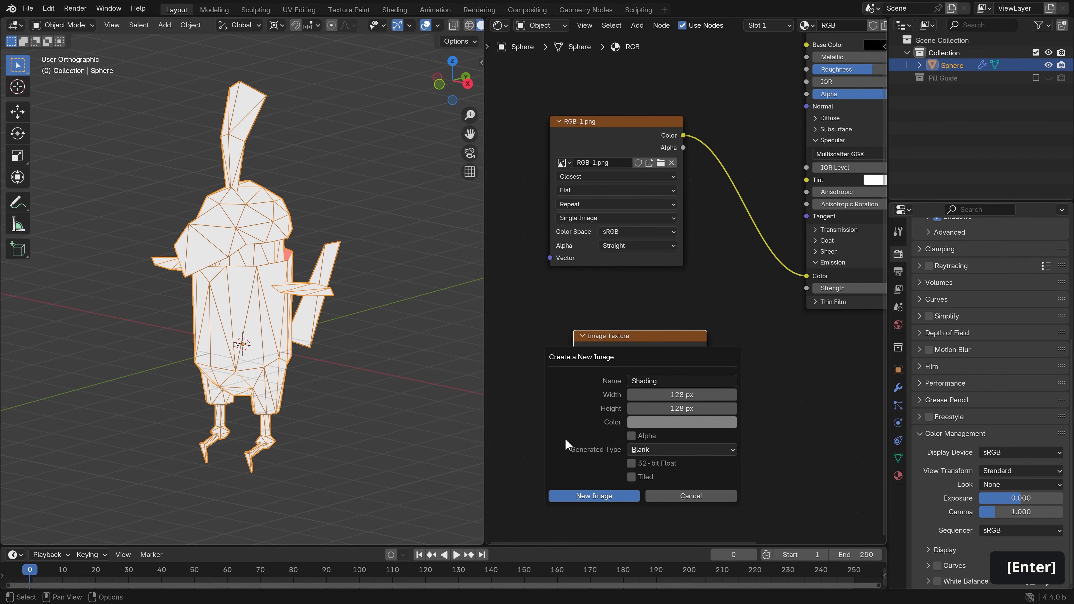
click(589, 496)
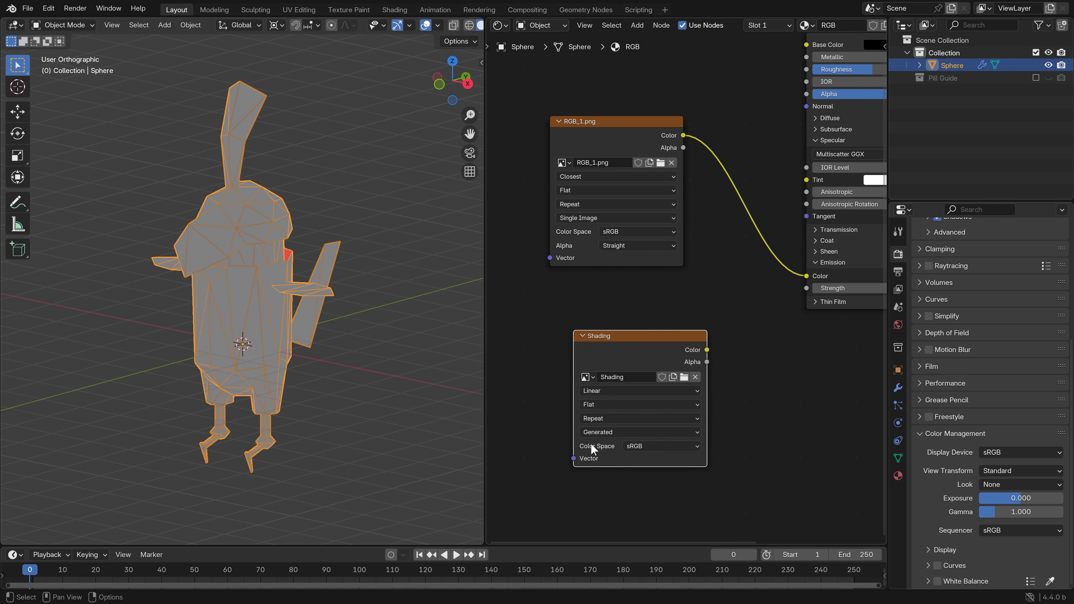
- Set the Shading texture's color space to Non-Color and align its node beneath the RGB_1.png node
click(651, 445)
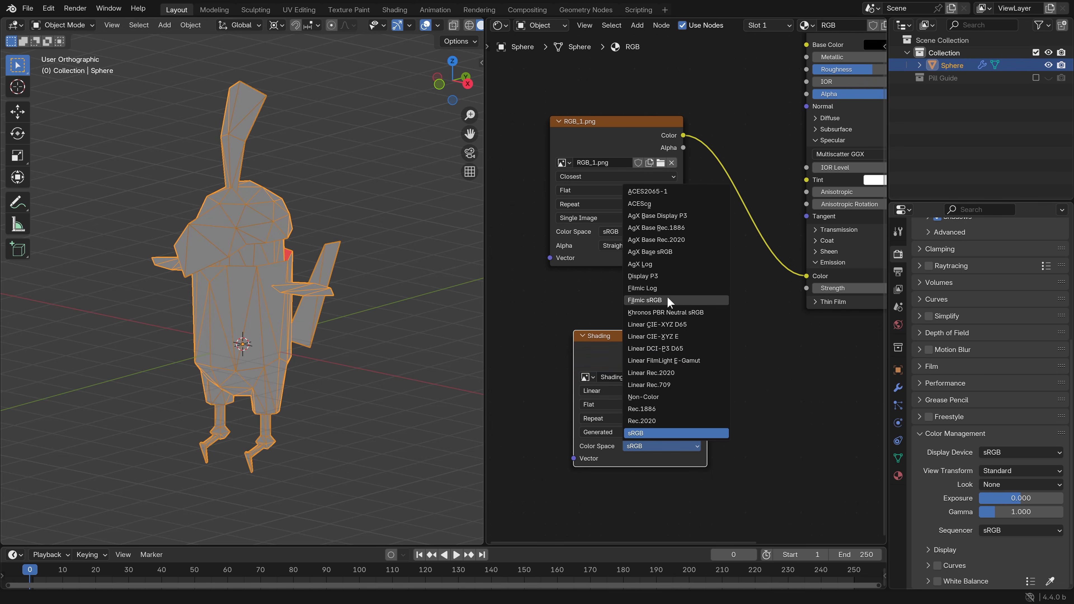
click(664, 396)
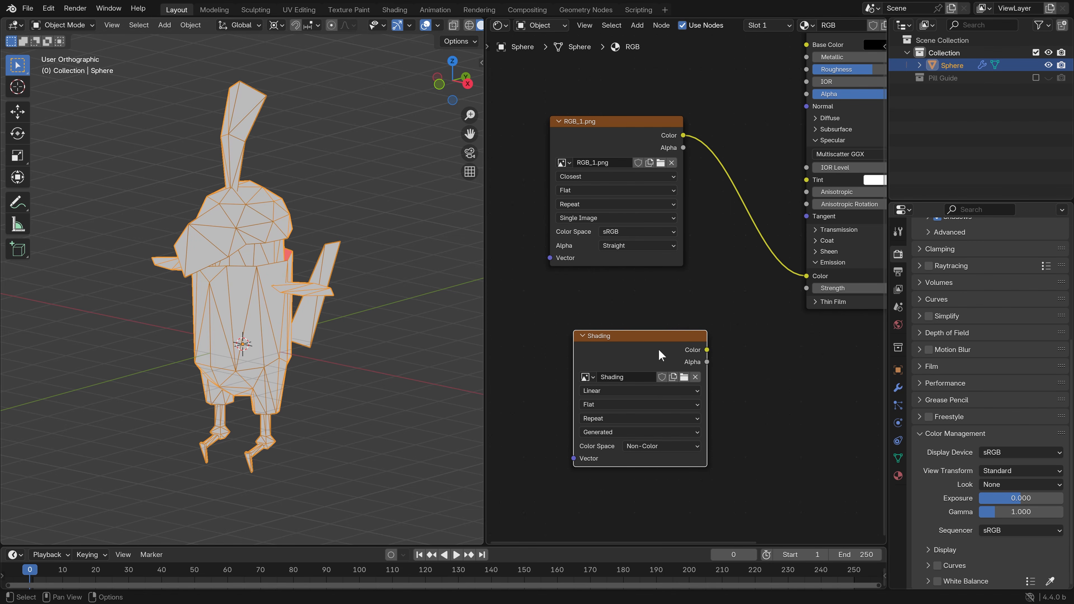
drag(662, 355, 625, 326)
- Insert a Mix Color node on the link from RGB_1.png to the Emission color and set its factor to 1.000
key(shift+a)
text(mi)
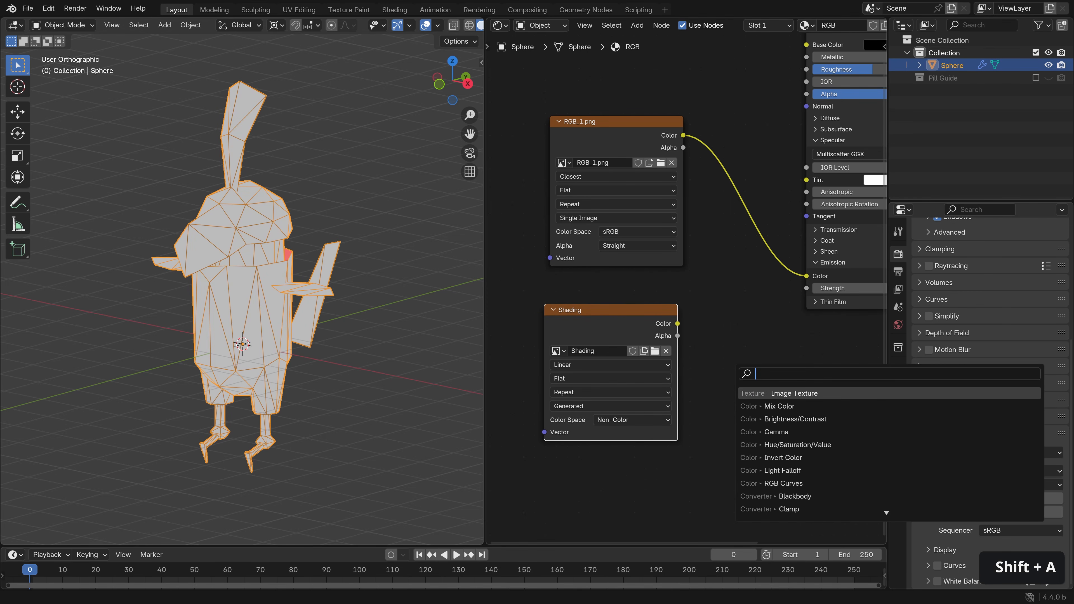
key(Return)
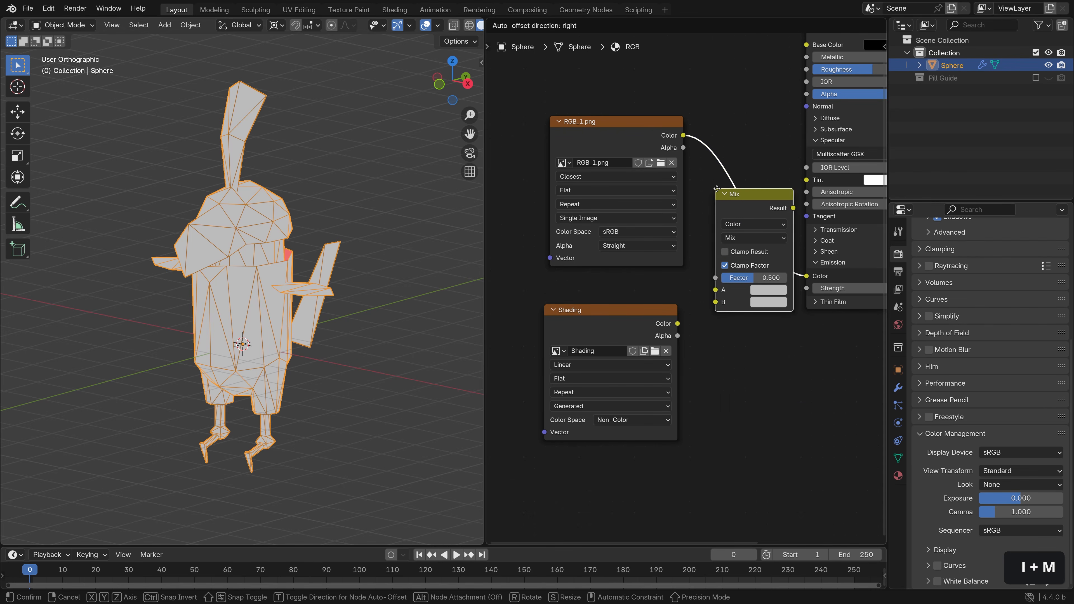
click(743, 292)
drag(742, 287, 782, 288)
- Connect the Shading texture's color to the Mix node's B input and set the blending mode to Overlay
drag(677, 324, 711, 314)
click(743, 249)
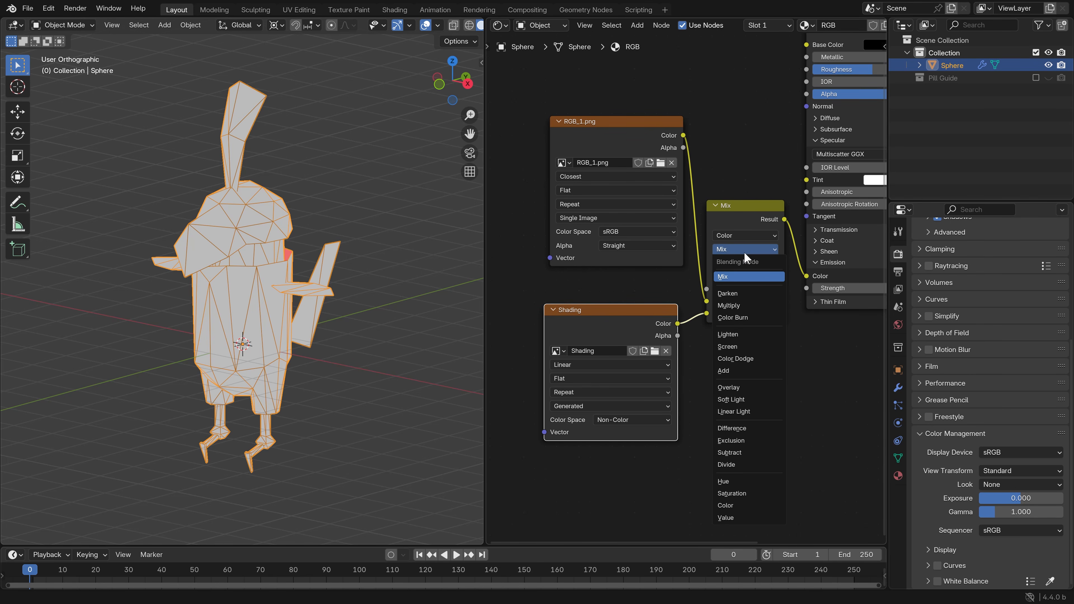
click(746, 389)
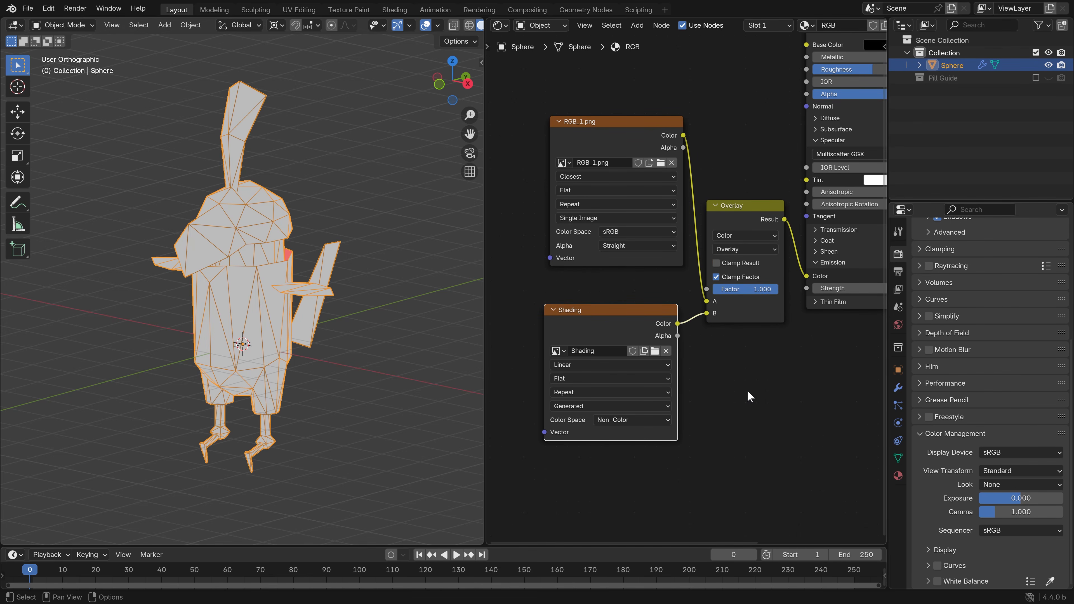
- Show the parrot in rendered viewport shading and deselect everything
middle_drag(744, 381, 719, 417)
click(460, 25)
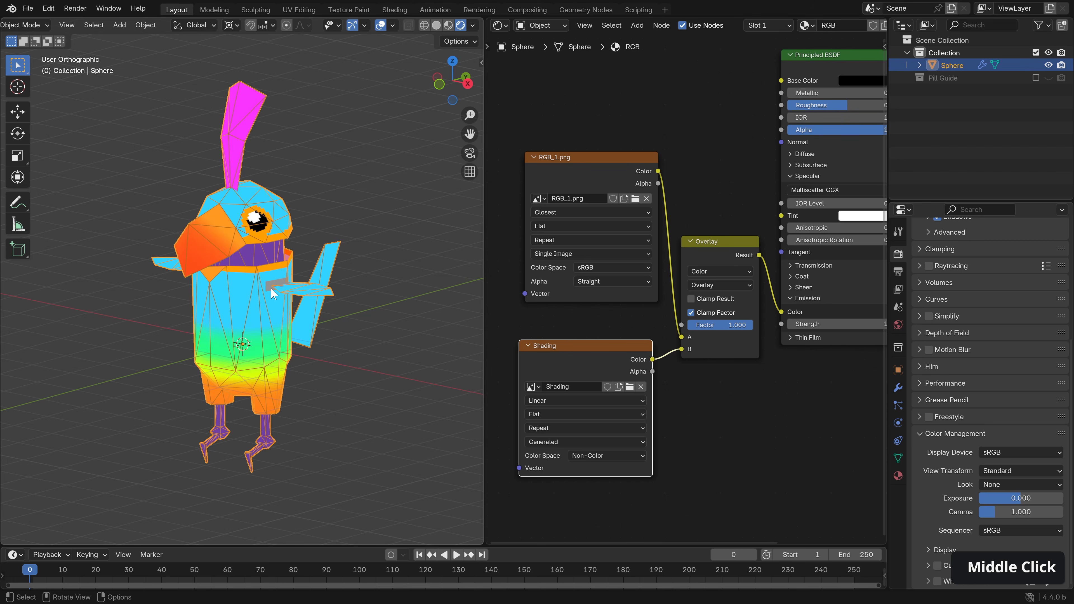
key(alt+a)
- Compare the RGB_1.png texture's output with the Overlay node's result by previewing each on the parrot
ctrl+shift+click(597, 176)
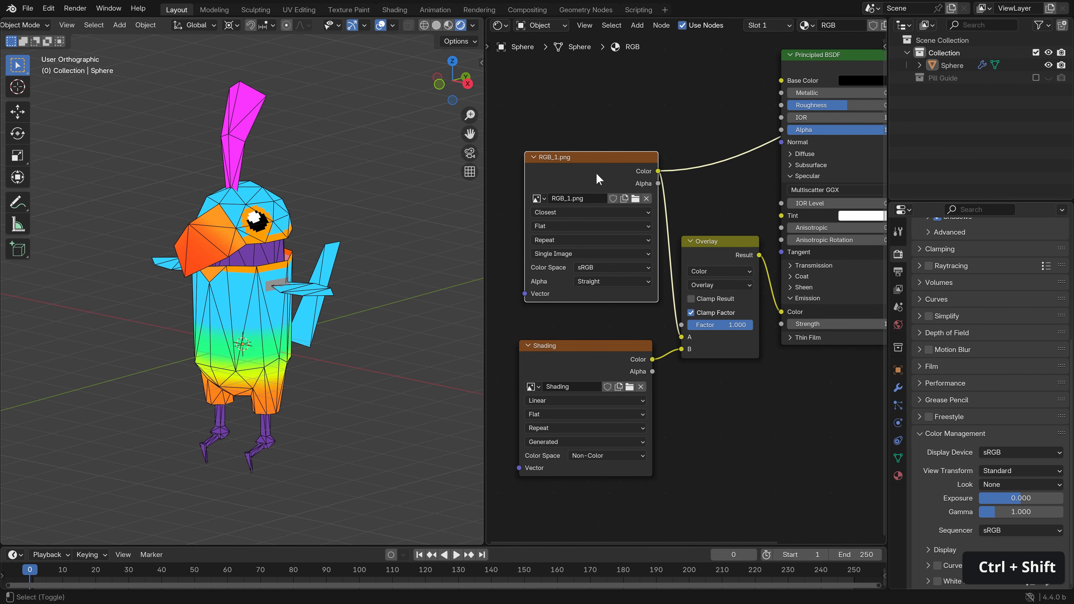
ctrl+shift+click(720, 256)
ctrl+shift+click(635, 202)
ctrl+shift+click(707, 235)
ctrl+shift+click(640, 204)
ctrl+shift+click(728, 238)
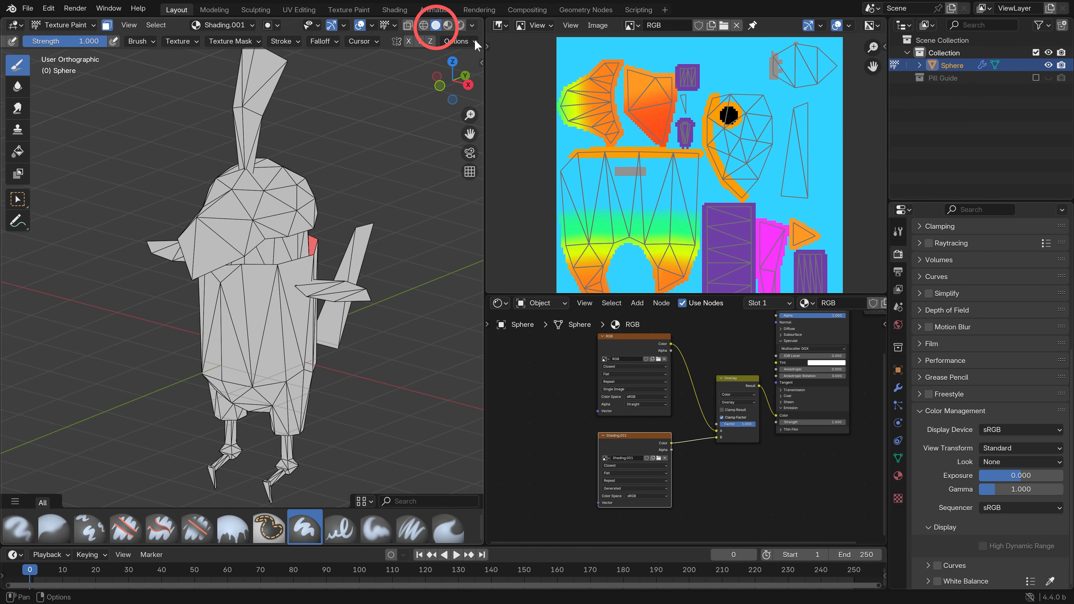
- Switch the 3D viewport to Material Preview shading
middle_drag(733, 388, 730, 421)
scroll(731, 421, up, 1)
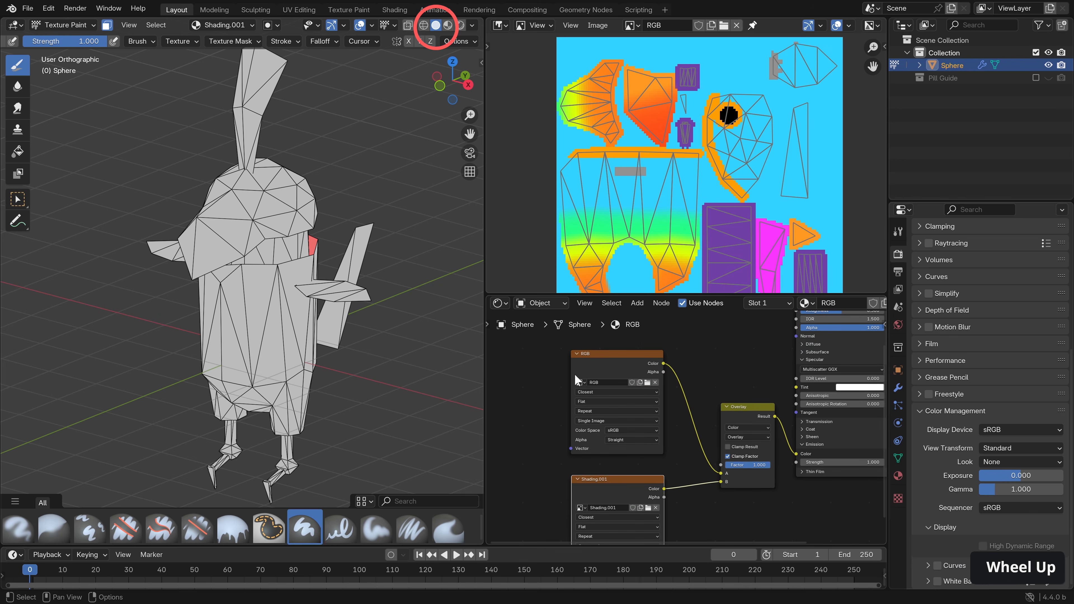
click(448, 25)
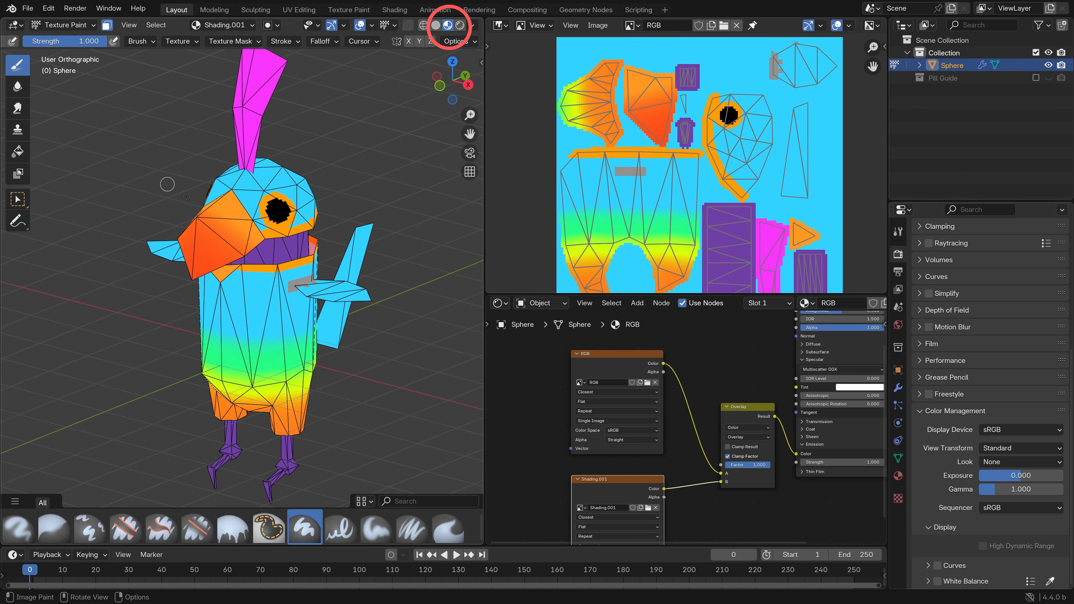
- Select the Shading.001 texture node so that it is the active paint image instead of RGB
scroll(590, 339, up, 1)
click(590, 338)
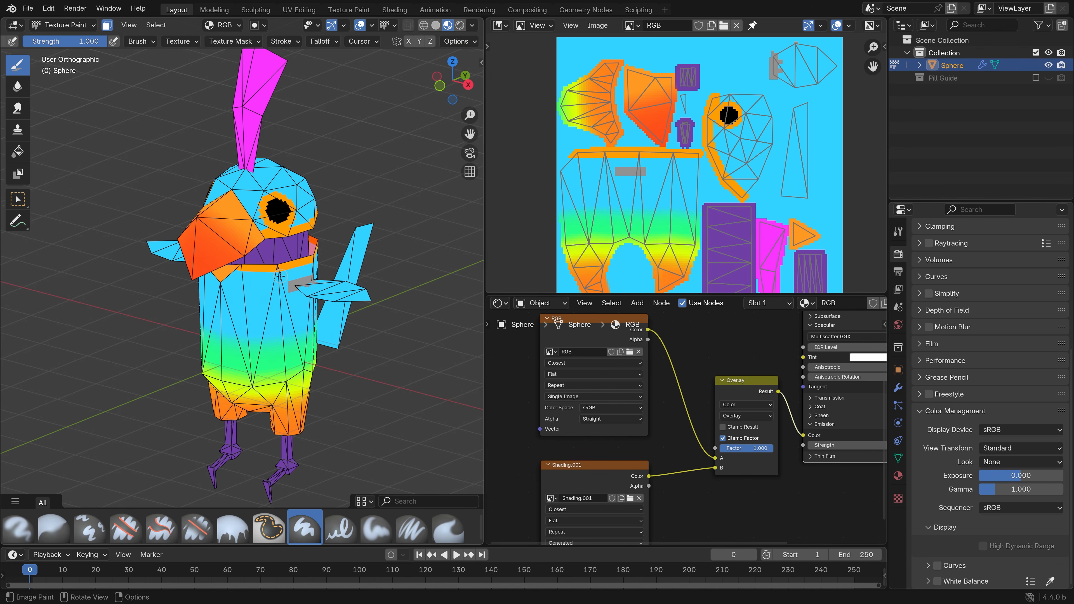
click(595, 485)
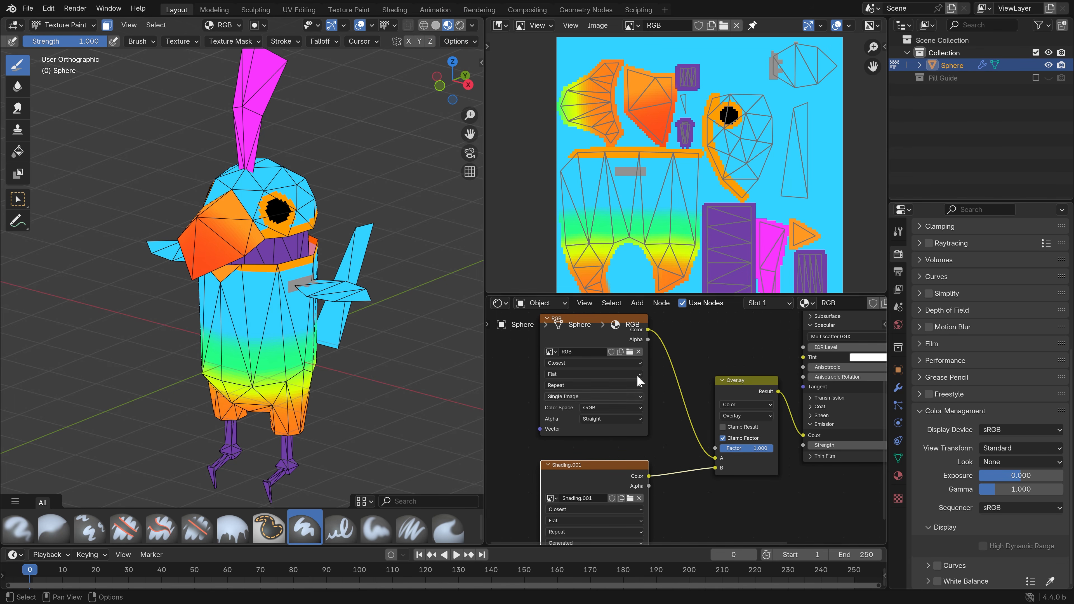
- Change the shader node area to an Image Editor and fit the Parrot v2.png reference sketch in view
click(499, 303)
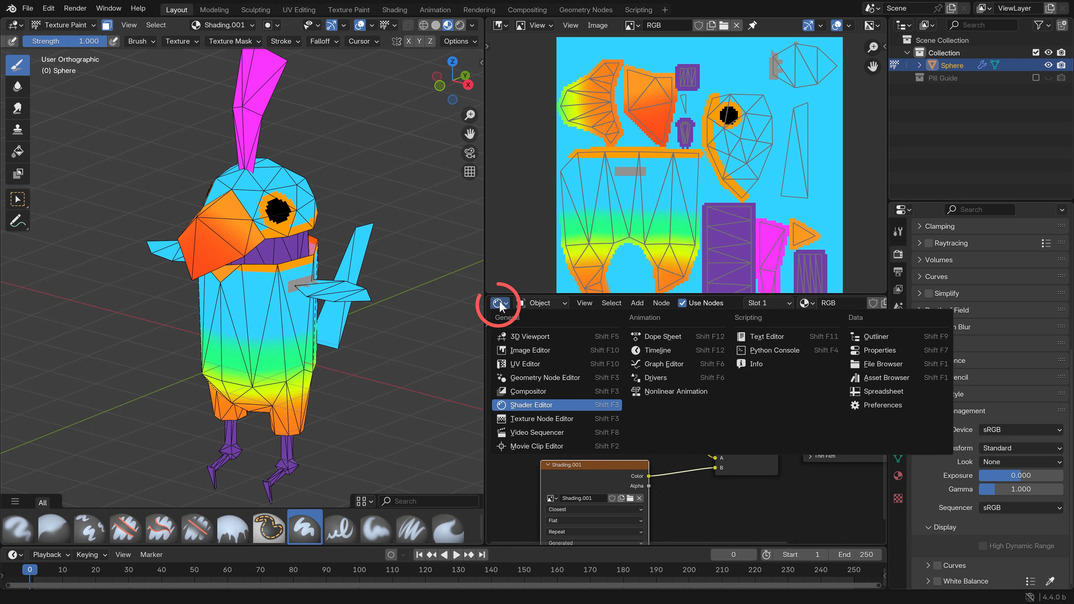
click(521, 350)
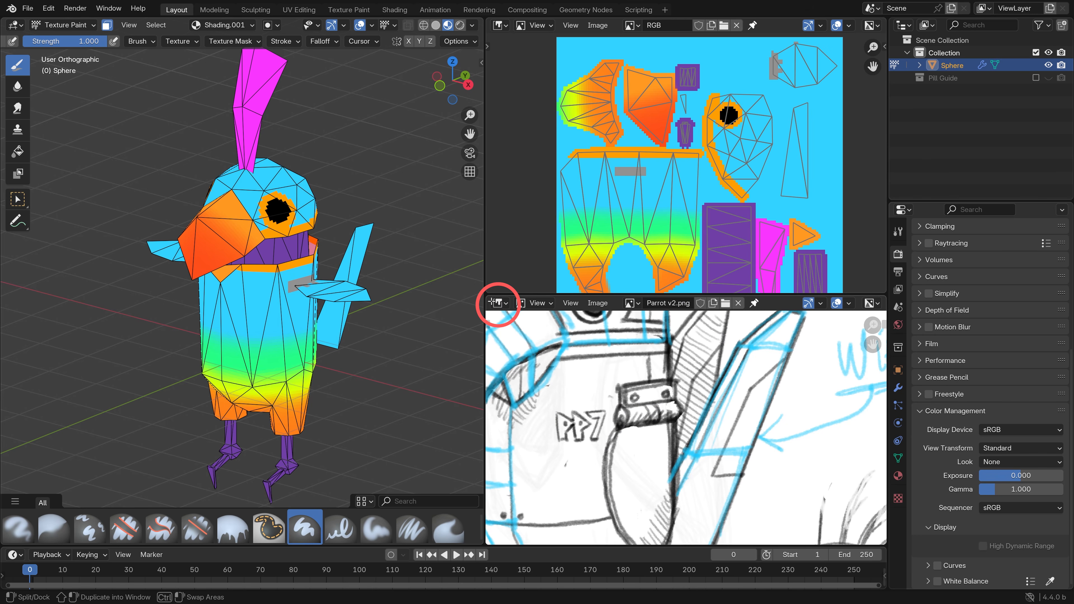
scroll(674, 407, down, 8)
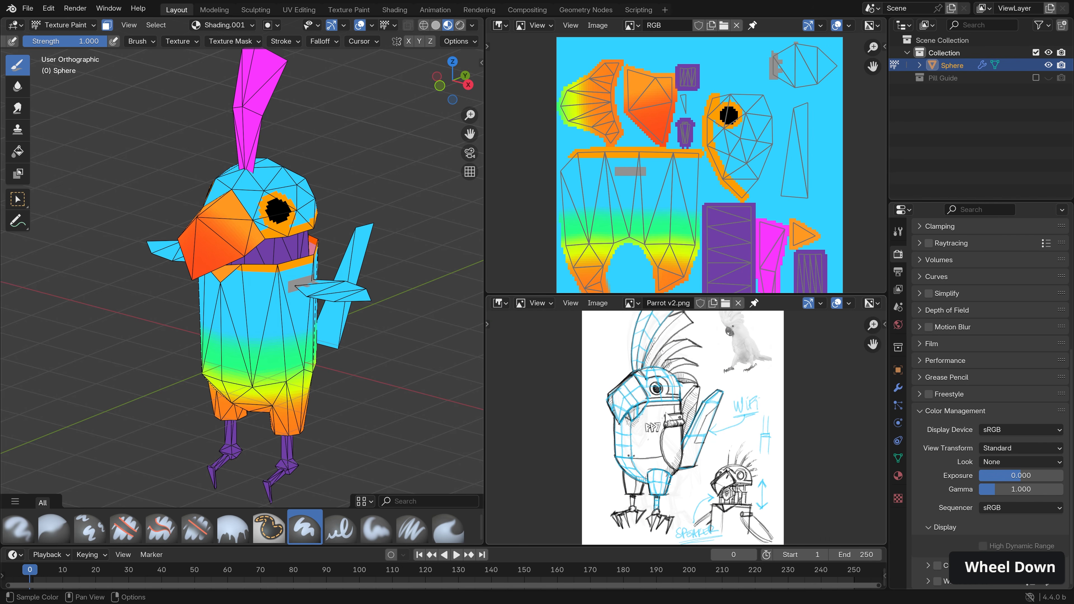
- Keep the parrot in Texture Paint mode and set the brush falloff to Constant
shift+middle_drag(282, 242, 292, 265)
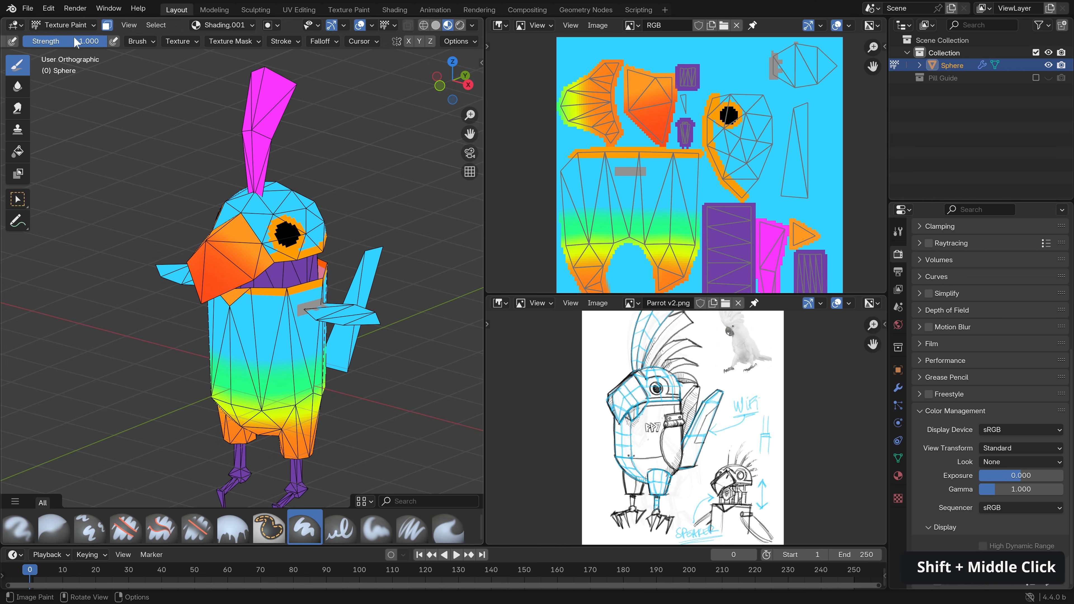
click(67, 24)
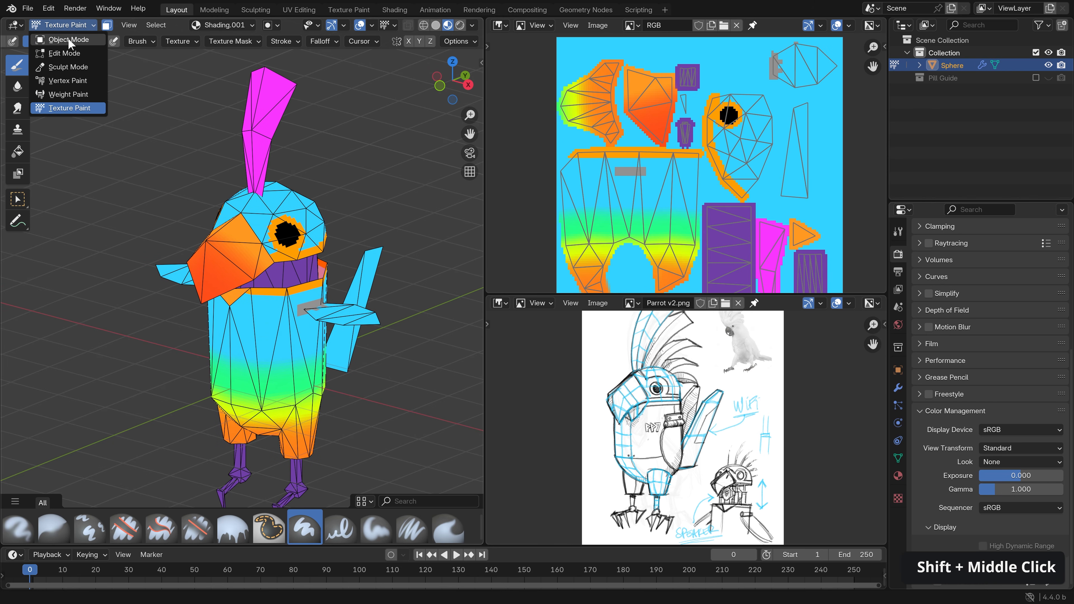
click(68, 104)
click(324, 41)
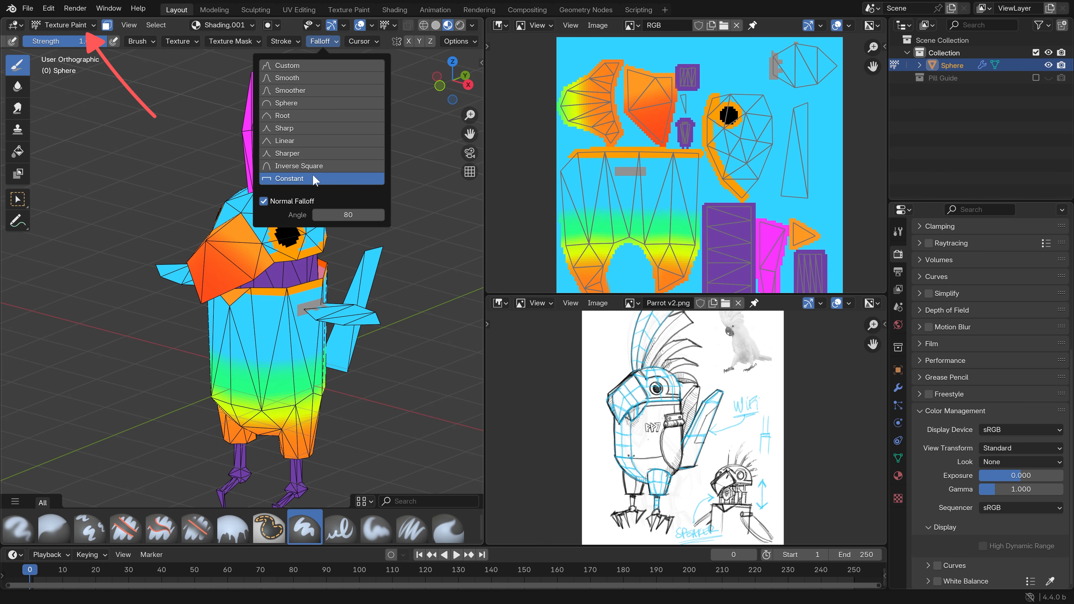
click(299, 179)
- Set the paint brush colour to a near-white grey, #EEEEEE
scroll(336, 249, up, 5)
mouse_move(402, 211)
shift+middle_down()
mouse_move(293, 241)
mouse_move(258, 233)
shift+middle_up()
middle_drag(55, 42, 379, 41)
click(108, 41)
scroll(184, 107, up, 1)
scroll(184, 107, down, 3)
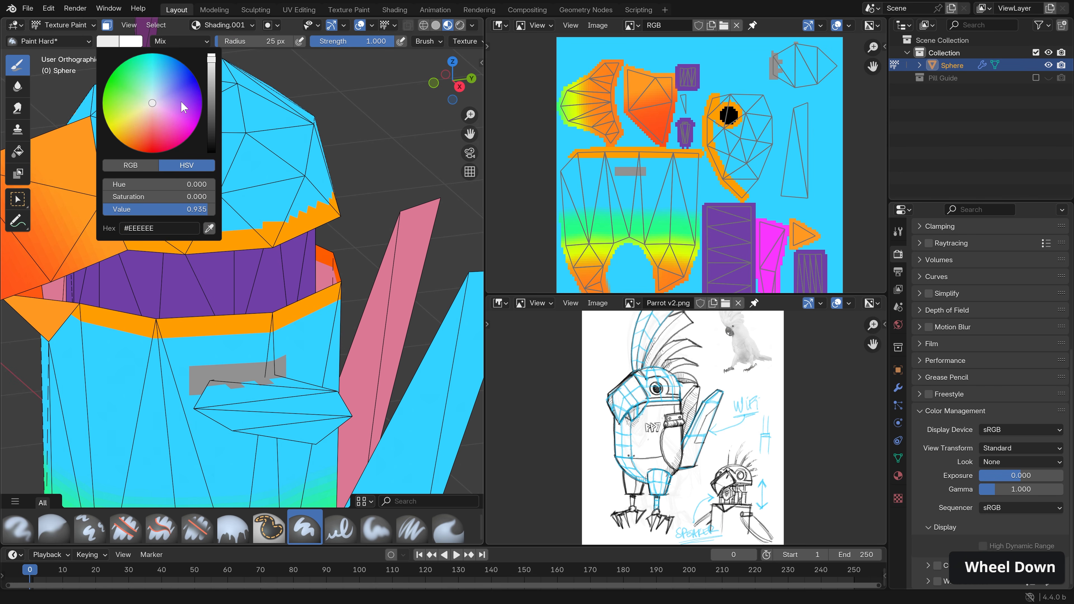
- Paint highlight strokes along the upper edge of the head's orange band and beneath the eye
scroll(185, 107, up, 1)
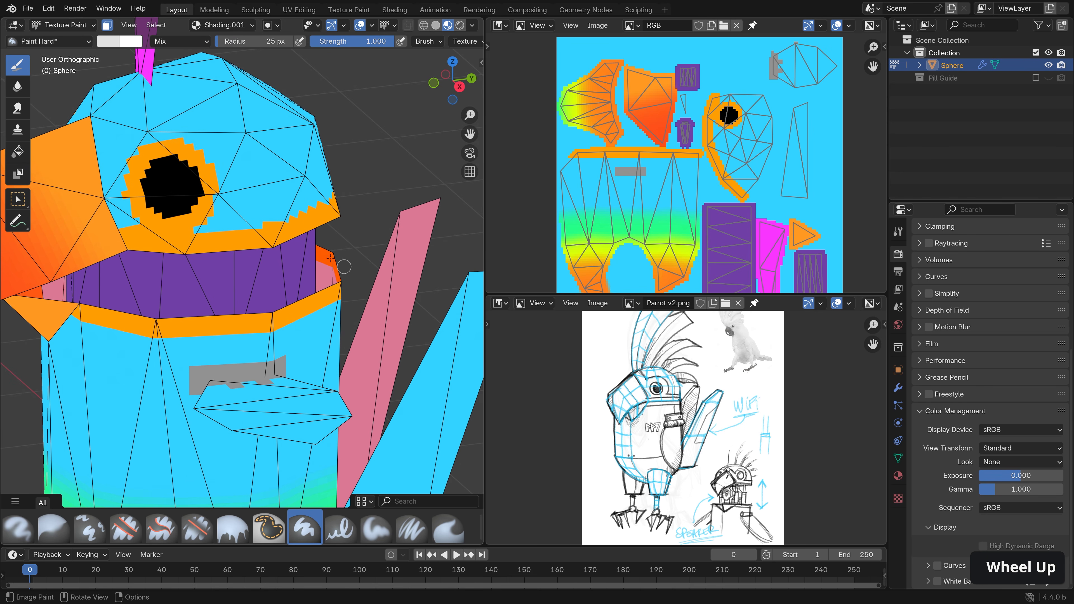
shift+middle_drag(237, 254, 274, 264)
drag(228, 231, 358, 218)
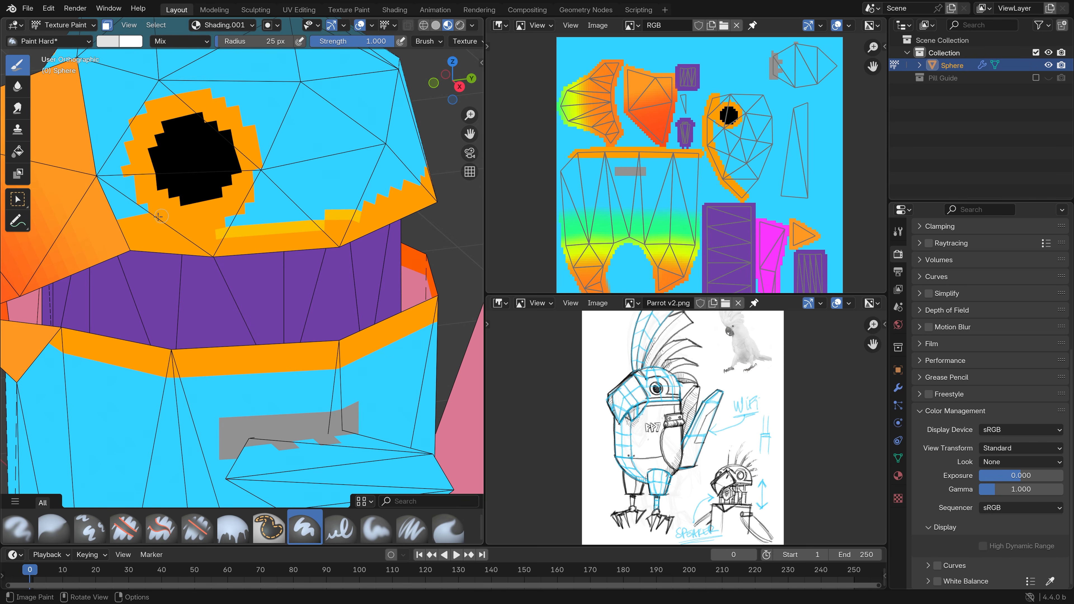
drag(141, 221, 186, 208)
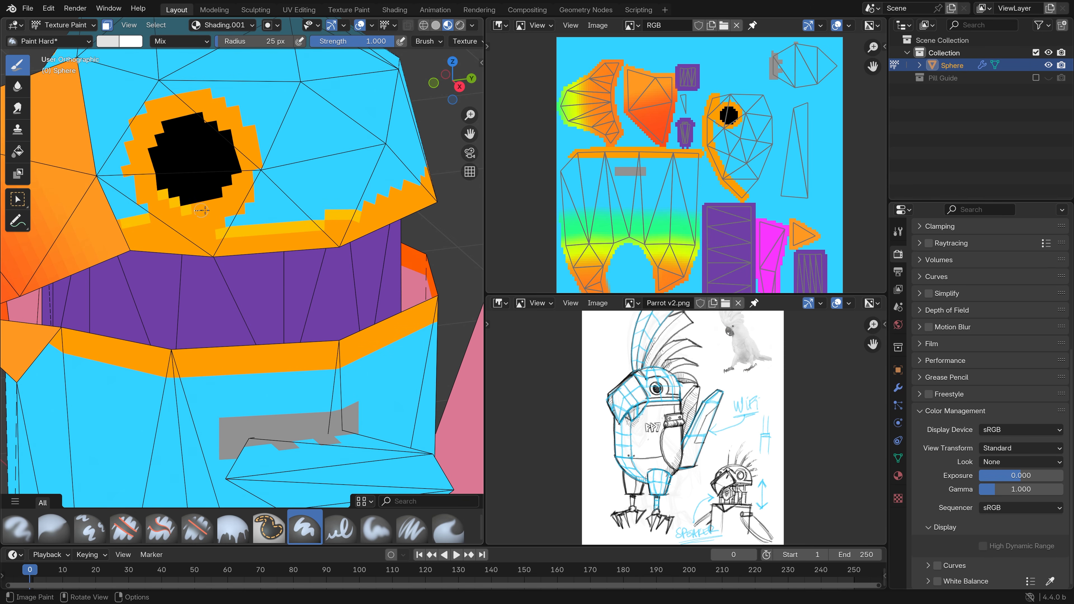
middle_drag(236, 180, 221, 213)
drag(221, 213, 288, 211)
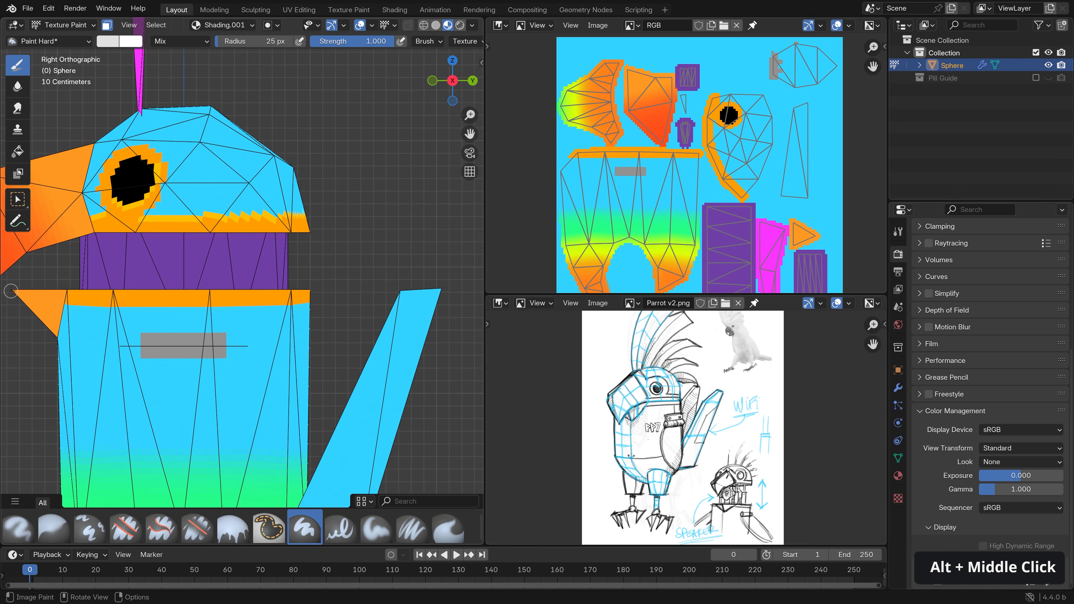
- Undo the unmasked stroke, select the body's linked faces as the paint mask, and paint a highlight along the body's upper edge
drag(11, 291, 320, 289)
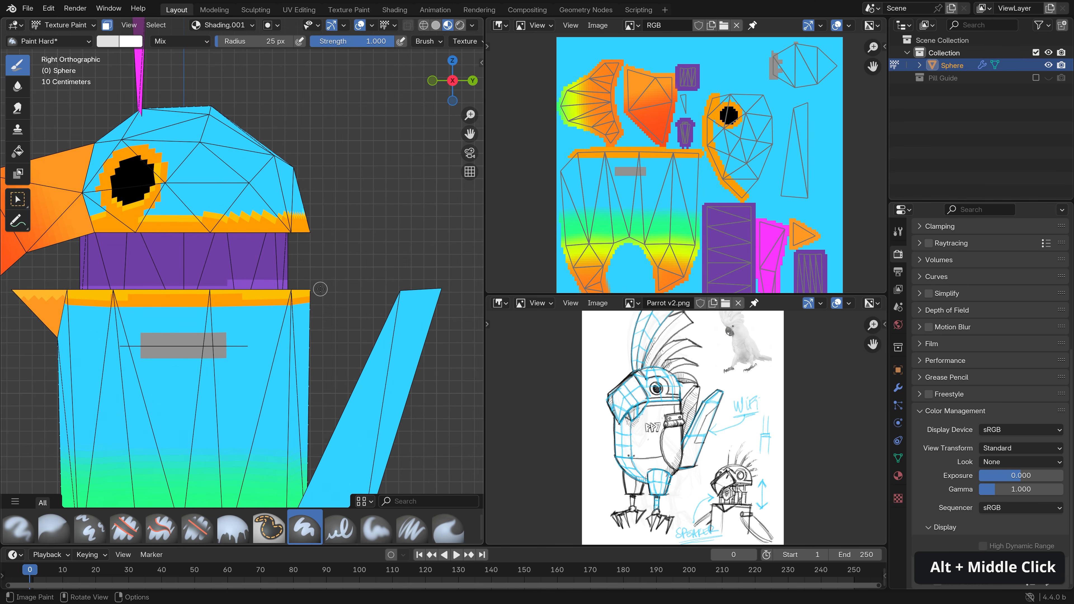
key(ctrl+z)
key(Tab)
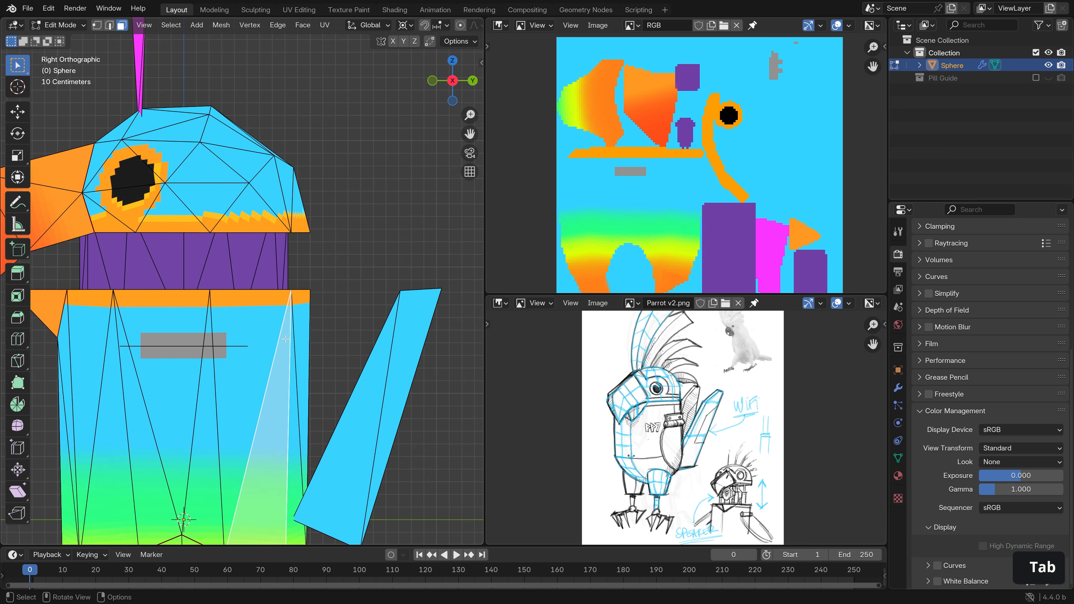
key(l)
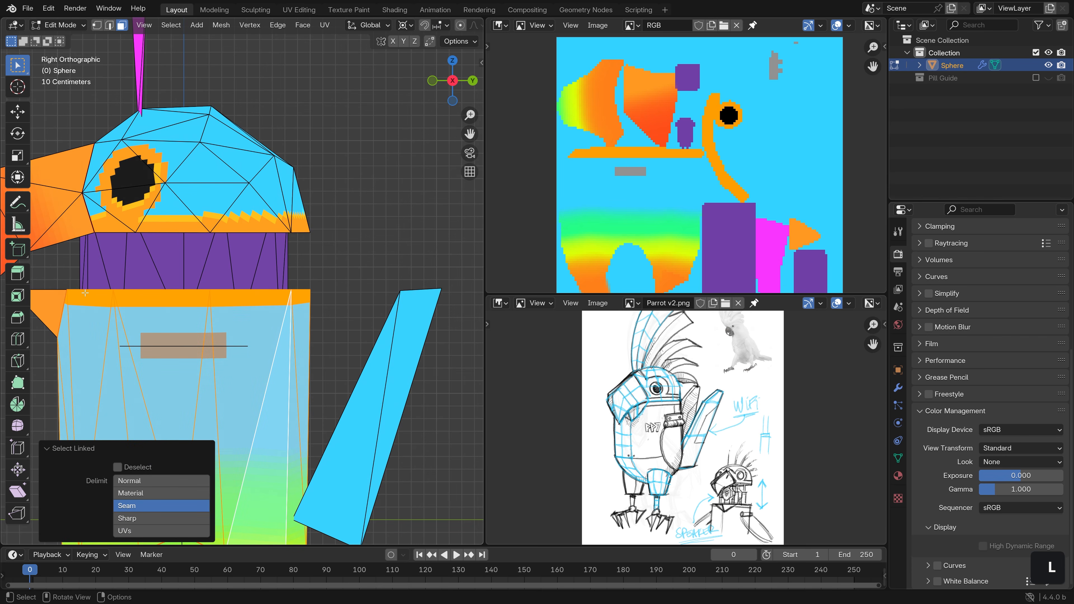
key(Tab)
drag(11, 291, 343, 293)
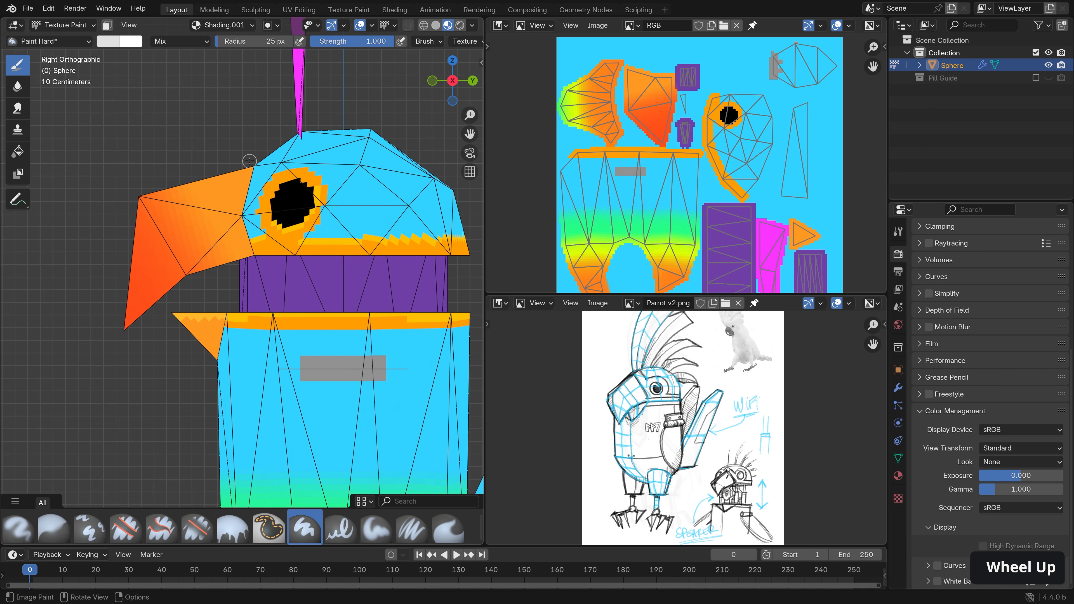
- Paint highlight strokes along the upper, front and lower edges of the beak
mouse_move(248, 161)
mouse_down()
mouse_move(131, 193)
mouse_move(250, 162)
mouse_move(219, 170)
mouse_up()
drag(140, 189, 116, 366)
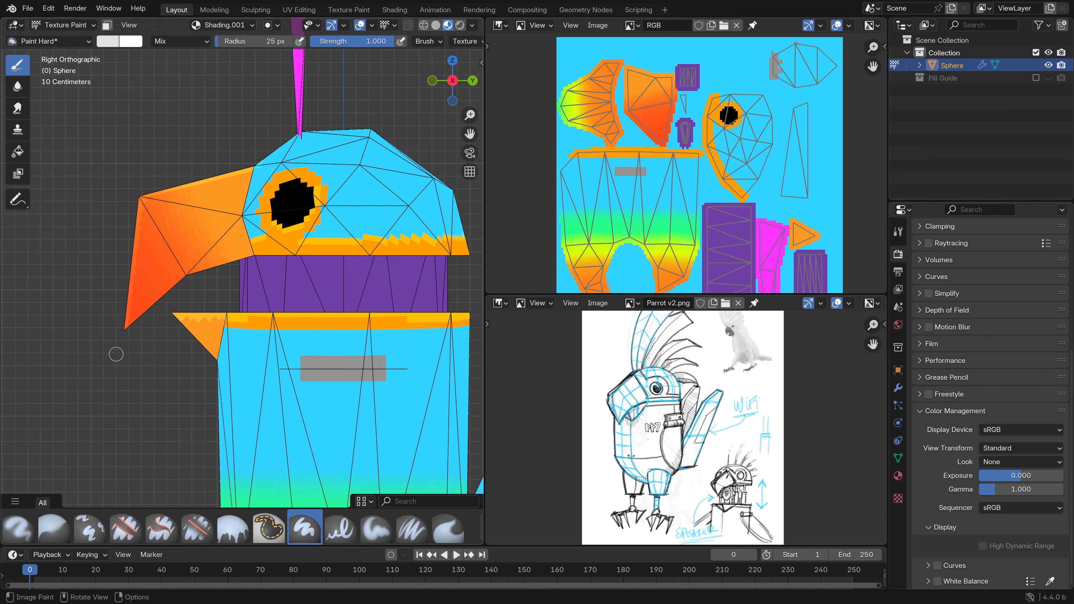
drag(125, 330, 180, 279)
- Select the linked faces of the head and beak in Edit Mode and return to Texture Paint mode with them as the mask
key(Tab)
click(379, 199)
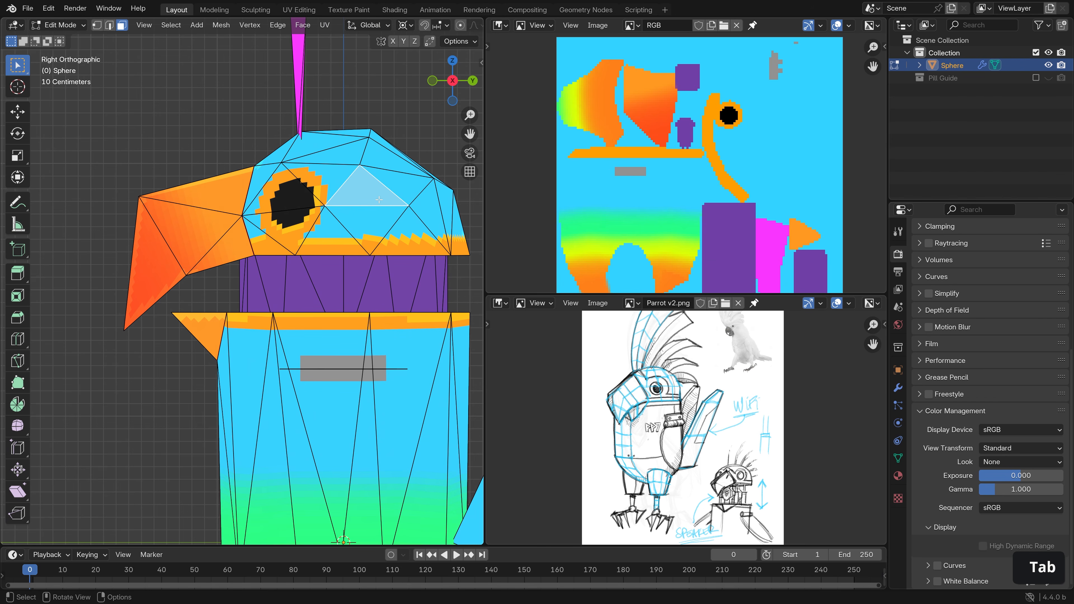
key(l)
key(l)
key(Tab)
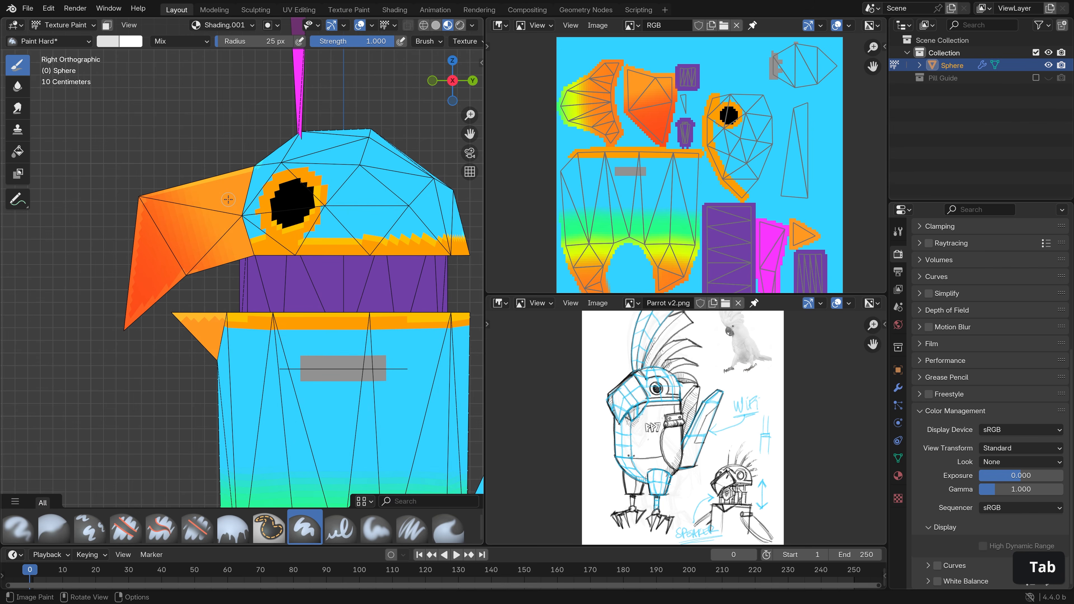
- Set the brush radius to 19 px and paint highlight lines along the facet edges on the head
middle_drag(229, 199, 291, 240)
key(f)
click(261, 217)
drag(259, 213, 225, 255)
middle_drag(354, 231, 260, 244)
mouse_move(260, 244)
mouse_down()
mouse_move(305, 282)
mouse_move(352, 372)
mouse_up()
drag(352, 373, 361, 417)
middle_drag(357, 402, 448, 397)
middle_drag(412, 290, 327, 217)
drag(318, 262, 369, 303)
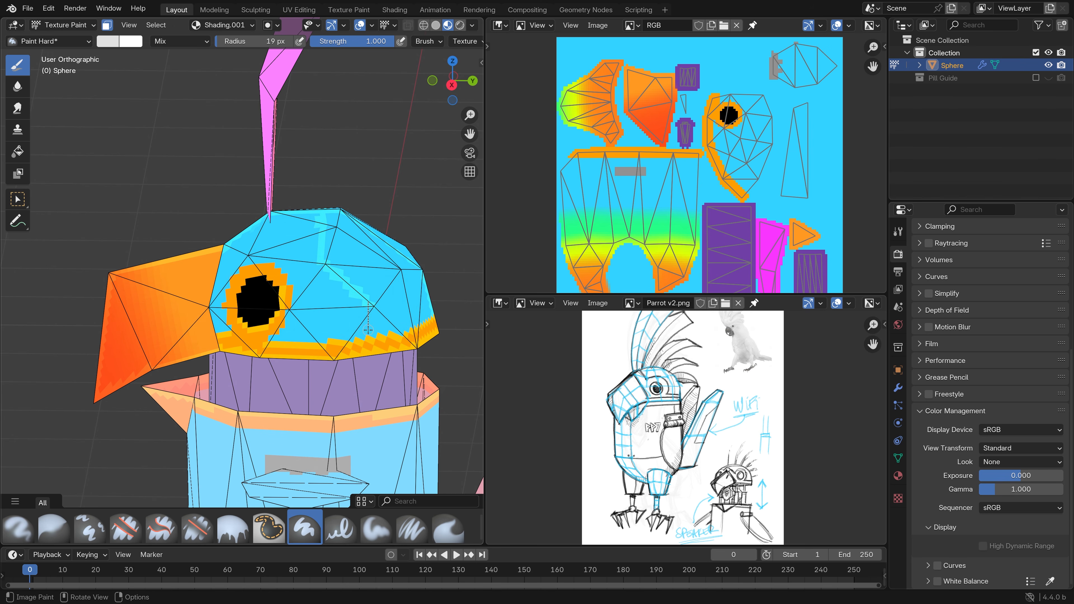
- Turn off the wireframe overlay in the 3D view
middle_drag(371, 335, 354, 344)
scroll(353, 344, down, 2)
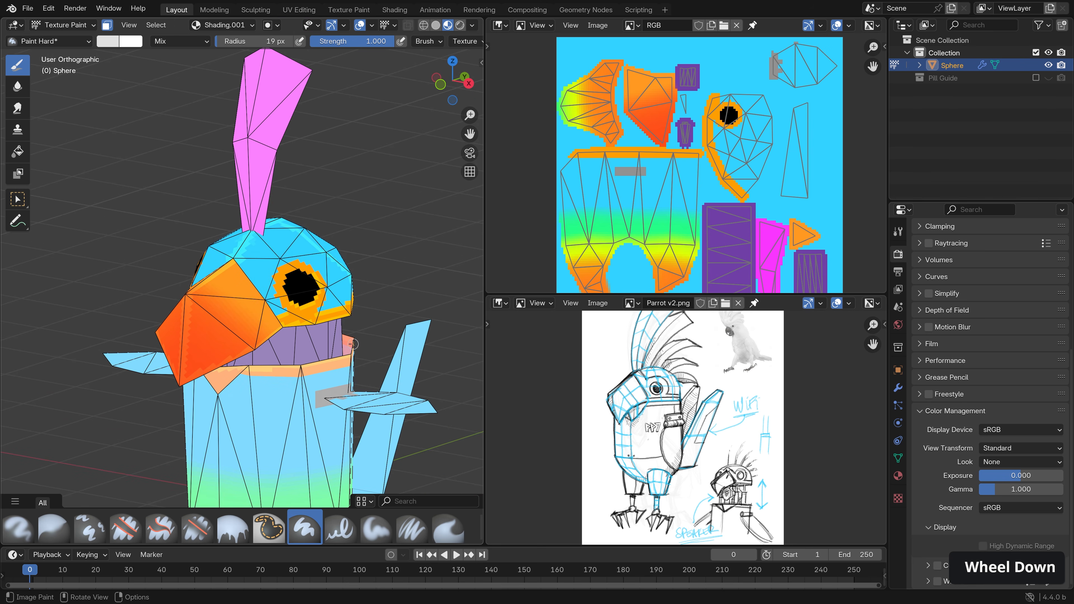
click(371, 25)
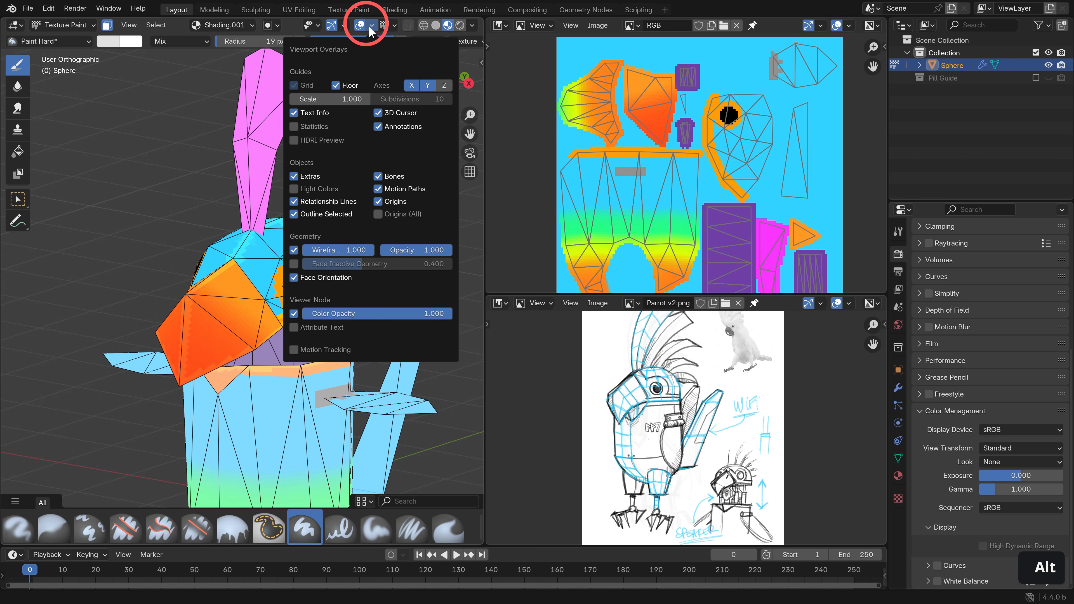
click(294, 250)
middle_drag(355, 322, 320, 253)
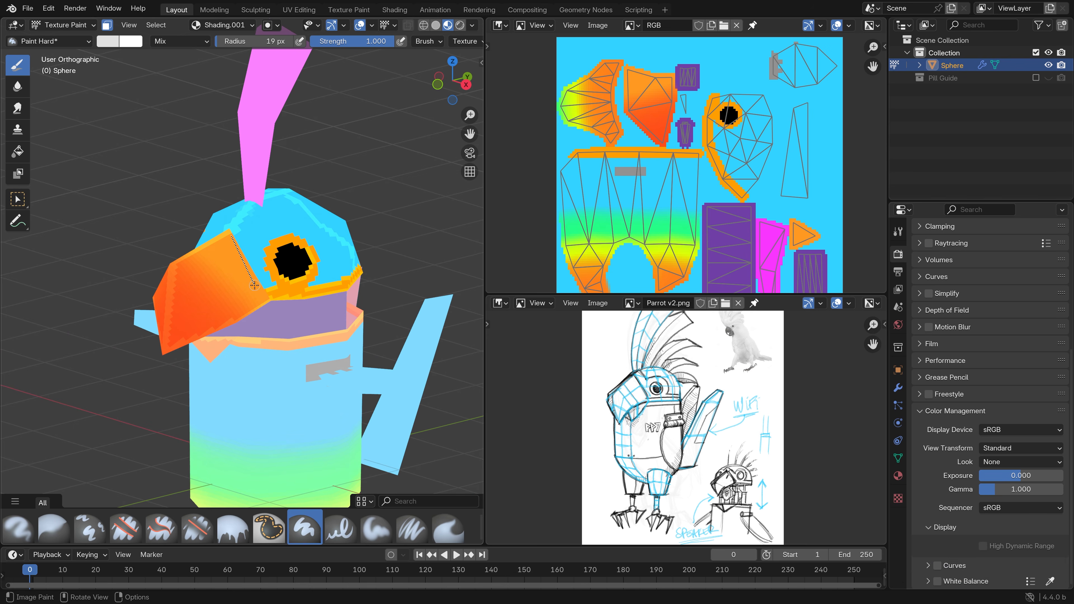
- Limit painting to the crest feather's faces and paint the first highlight along its edge
key(Tab)
key(Tab)
middle_drag(237, 241, 254, 254)
drag(260, 258, 262, 257)
mouse_move(262, 257)
mouse_down()
mouse_move(301, 172)
mouse_move(246, 148)
mouse_up()
- Brighten the grey brush colour and paint highlights down the crest feather's outer edge from tip to base
click(113, 42)
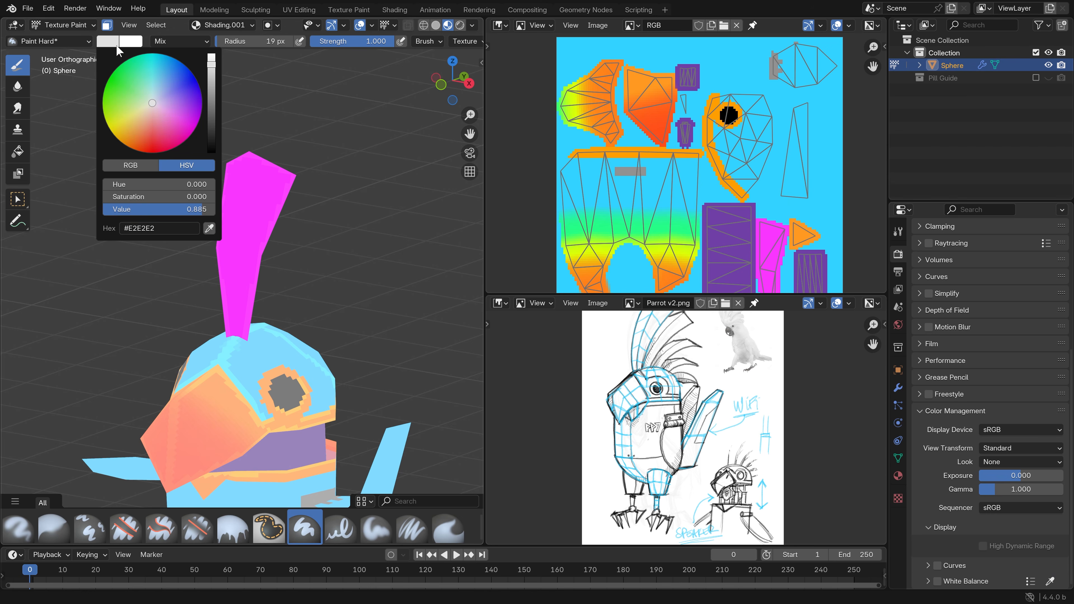
scroll(185, 106, up, 1)
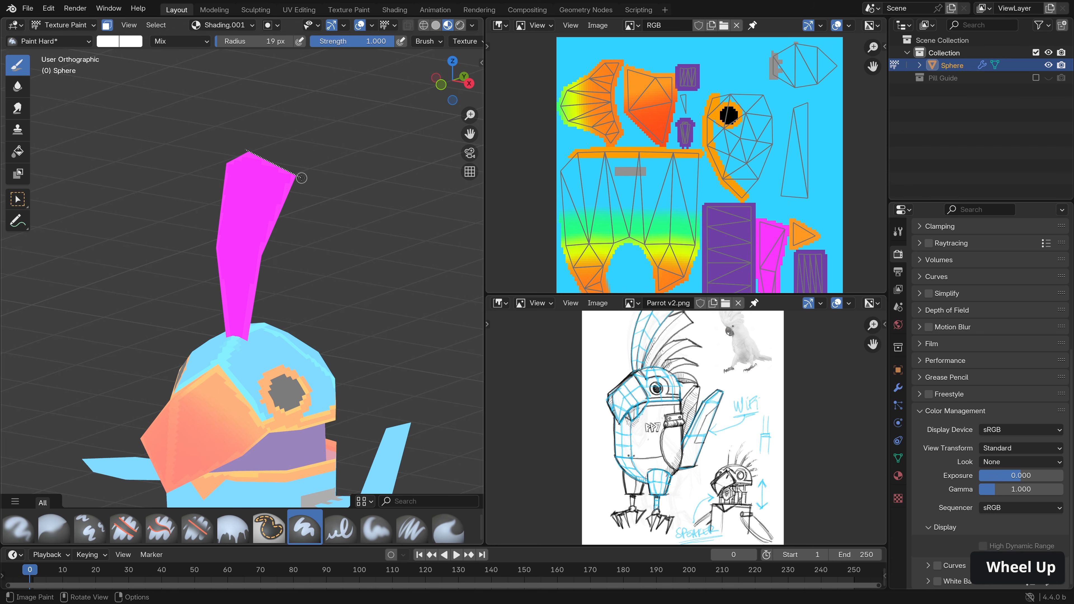
mouse_move(301, 176)
mouse_down()
mouse_move(257, 271)
mouse_move(261, 259)
mouse_up()
drag(261, 260, 251, 305)
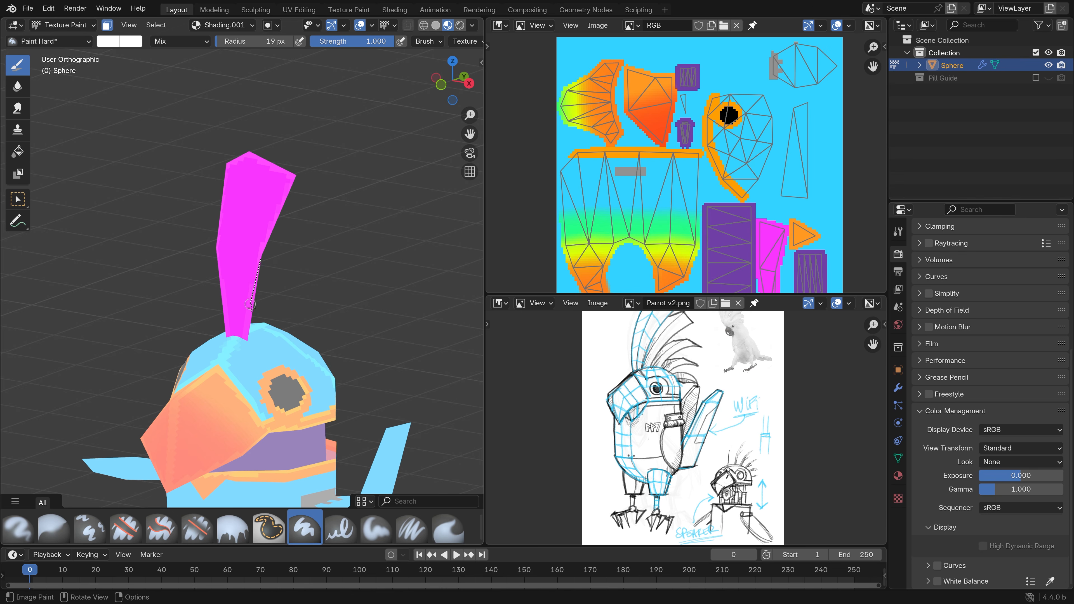
drag(246, 349, 247, 349)
scroll(247, 350, up, 4)
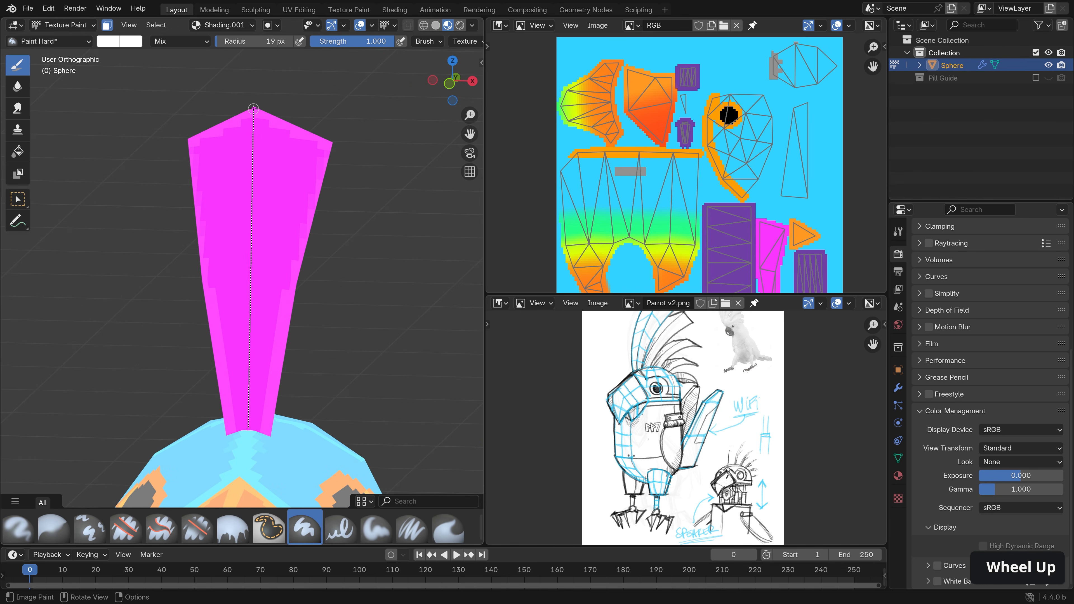
- Paint a highlight stripe down the crest feather's centre and, with a 6 px brush radius, diagonal barb lines on both sides
middle_drag(254, 108, 262, 335)
key(f)
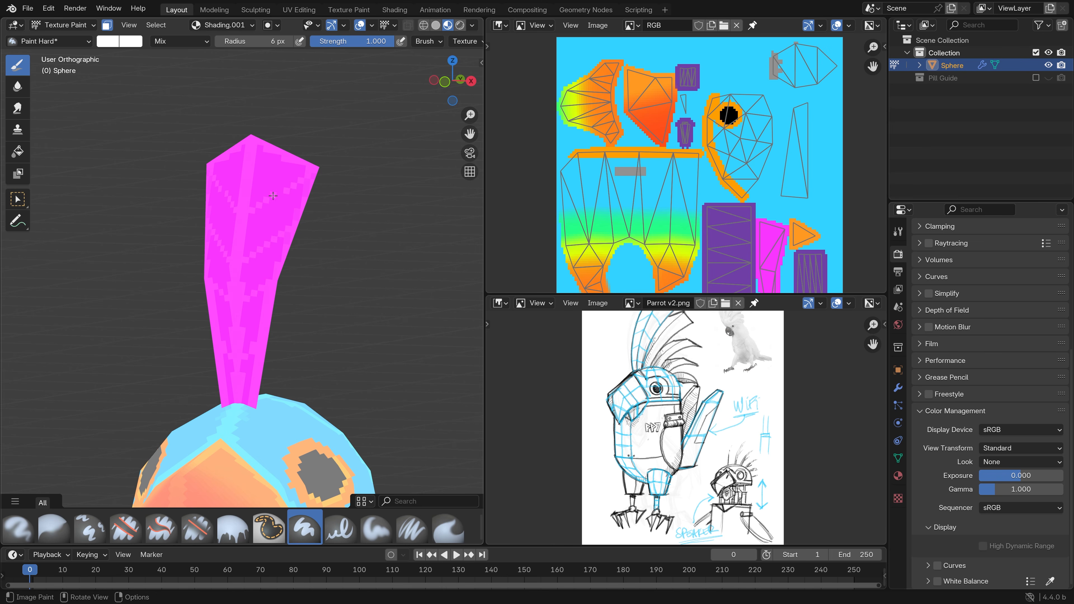
scroll(282, 191, up, 3)
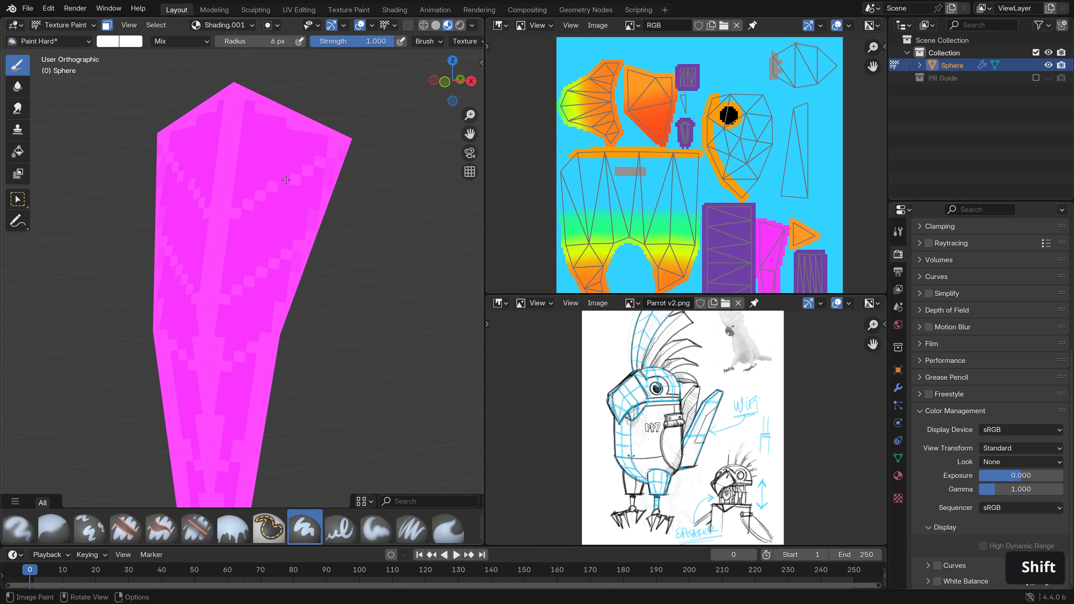
- Set the brush radius to 18 px and paint highlights along the upper and front edges of the grey wing socket
middle_drag(287, 181, 267, 294)
scroll(267, 294, up, 3)
scroll(283, 295, down, 4)
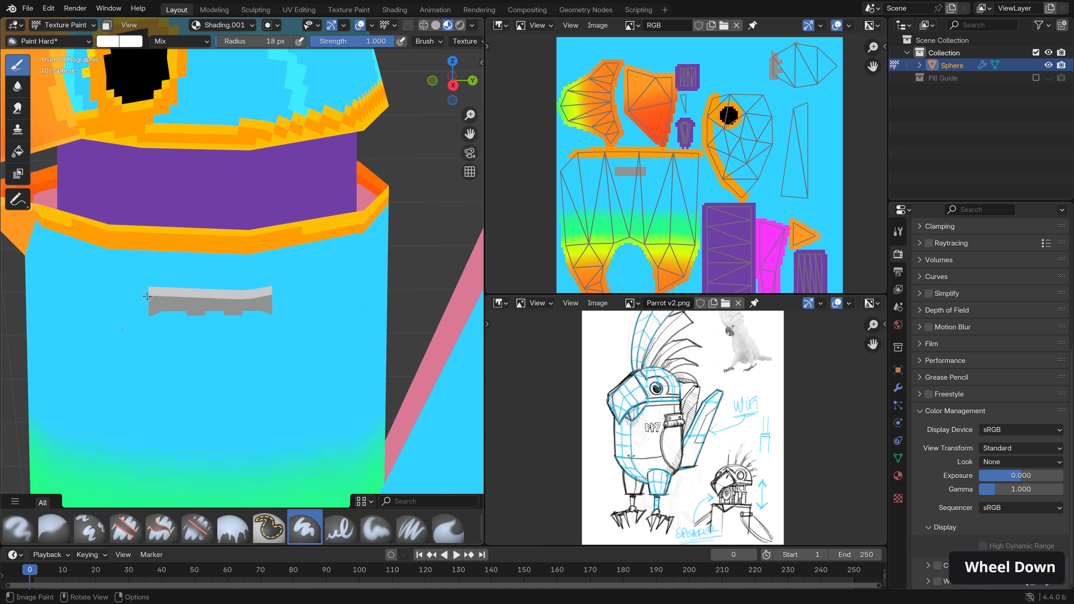
scroll(185, 289, up, 4)
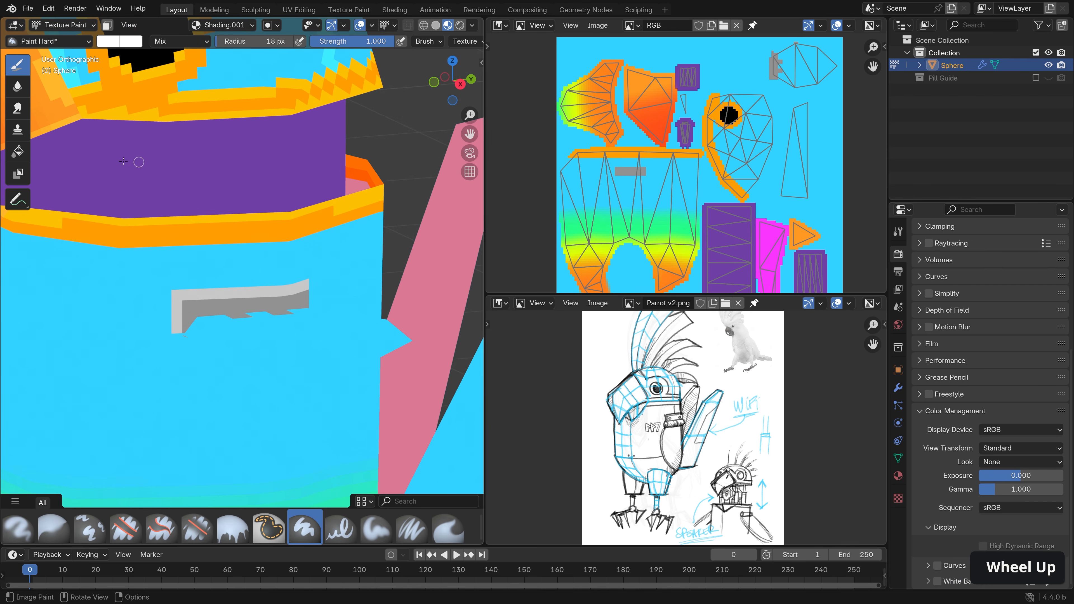
- Paint a highlight along the tail feather's front edge and a bracket-shaped panel line inside it
scroll(230, 271, down, 4)
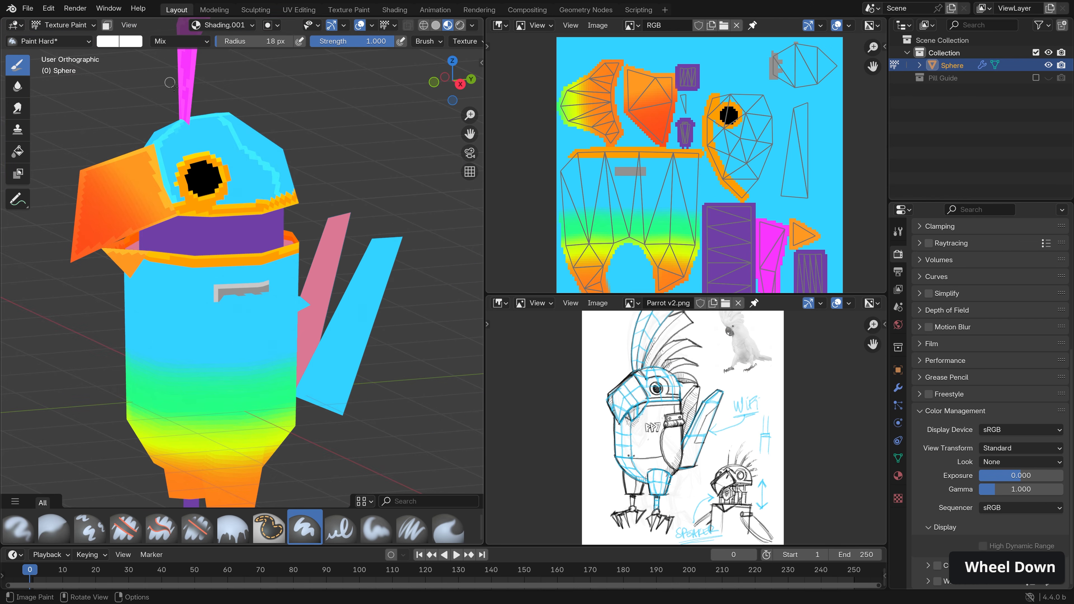
shift+middle_drag(295, 344, 279, 271)
shift+scroll(265, 195, up, 4)
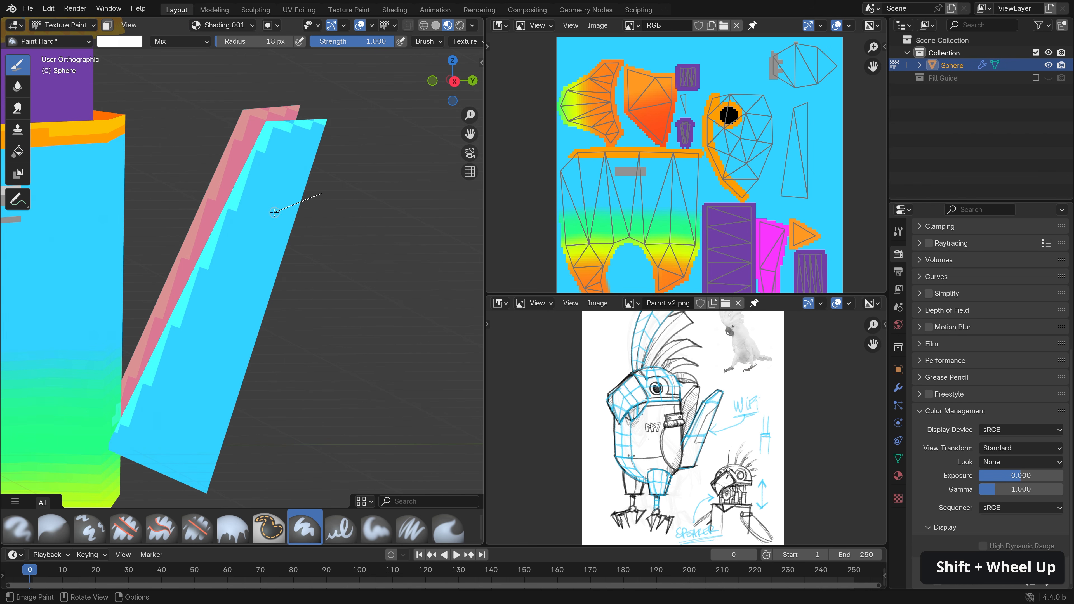
drag(270, 196, 209, 360)
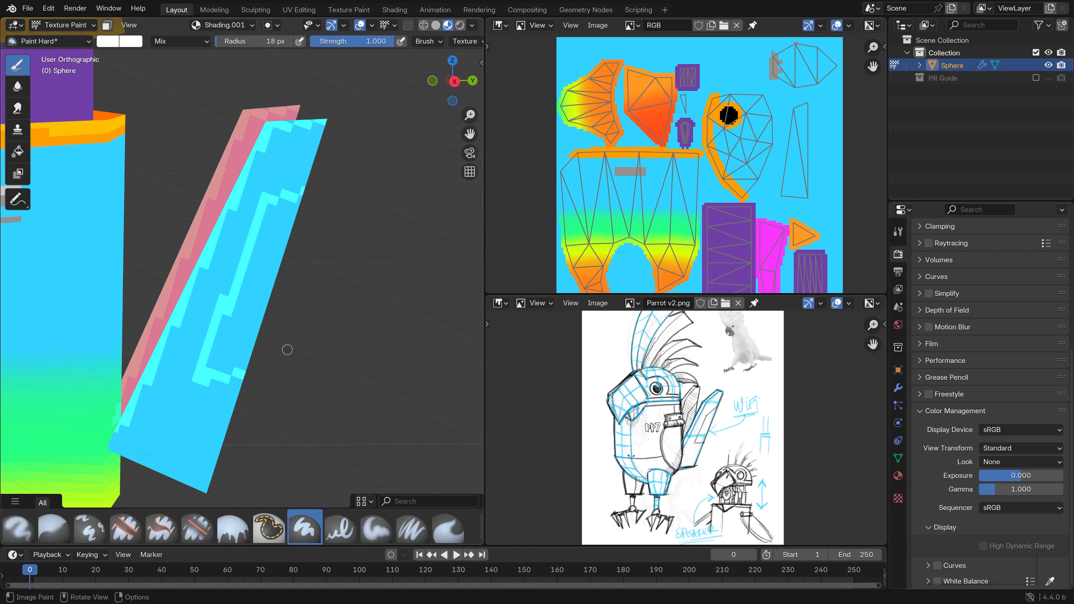
- Paint a short highlight across the lower back between the tail feathers
middle_drag(288, 350, 248, 368)
shift+scroll(309, 244, up, 3)
middle_drag(330, 242, 300, 240)
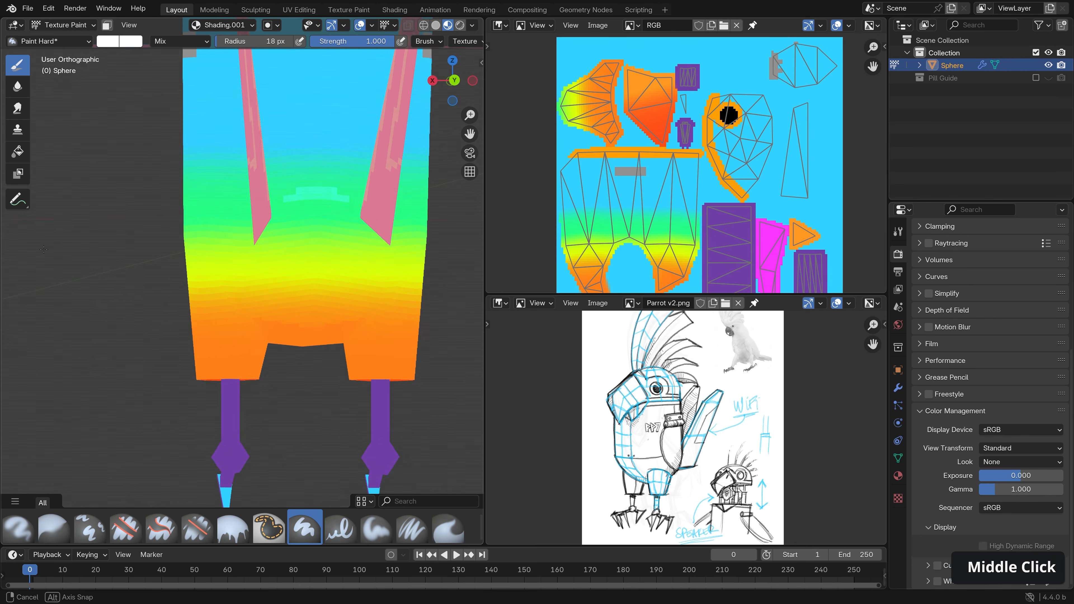
- In the top view, paint highlights around the wing's outline and a band across its middle
alt+middle_click(247, 296)
alt+middle_drag(247, 297, 271, 323)
scroll(347, 298, down, 3)
scroll(271, 323, up, 5)
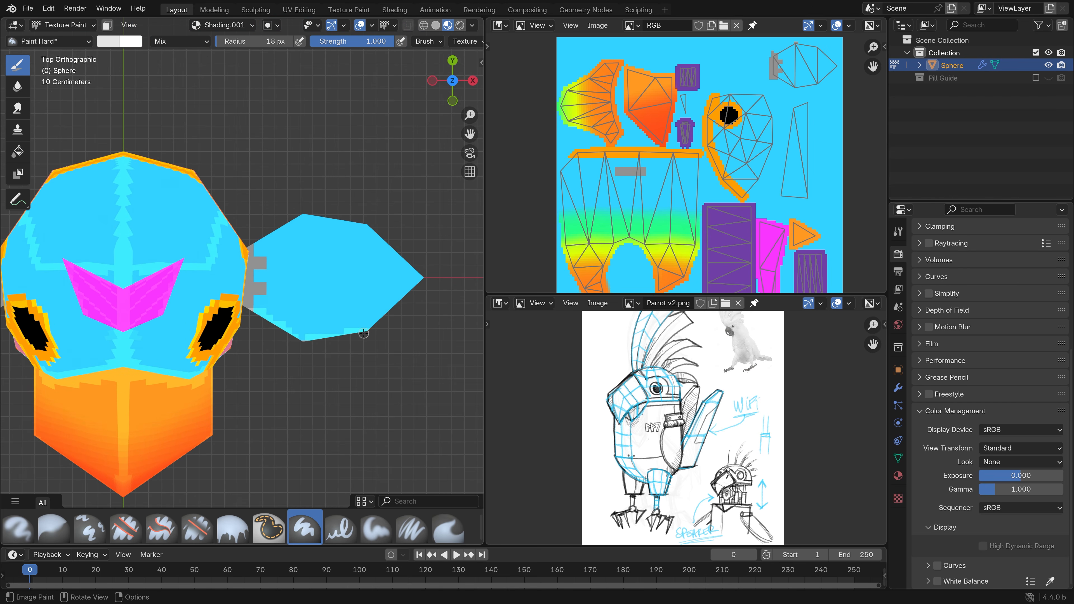
mouse_move(337, 196)
mouse_down()
mouse_move(338, 416)
mouse_move(341, 400)
mouse_up()
- Paint diagonal highlight lines across the outer part of the wing near its tip
shift+middle_drag(344, 298, 278, 319)
scroll(278, 319, up, 3)
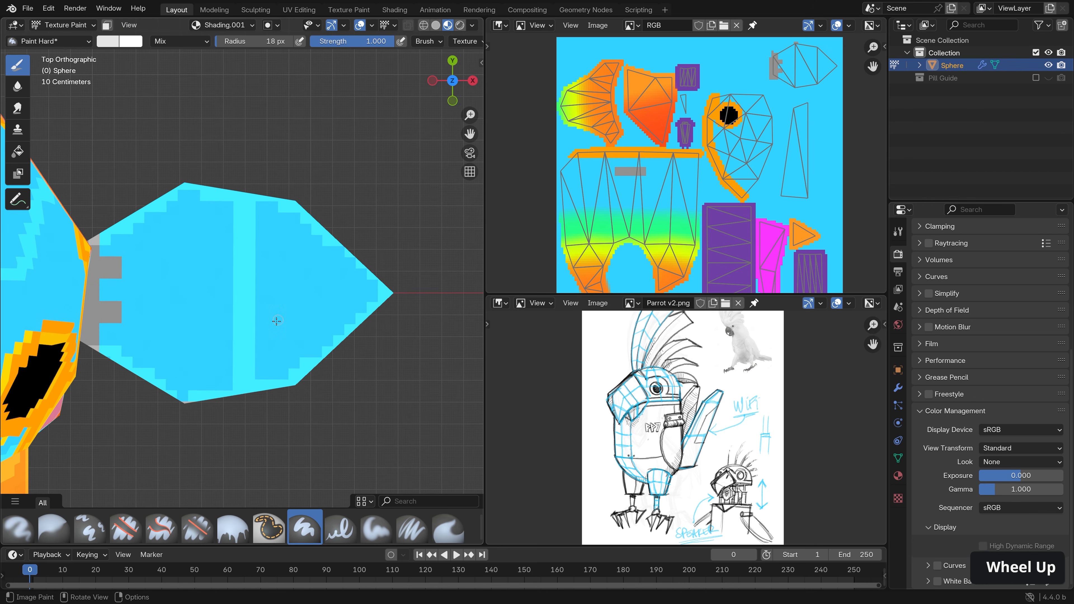
drag(351, 253, 351, 252)
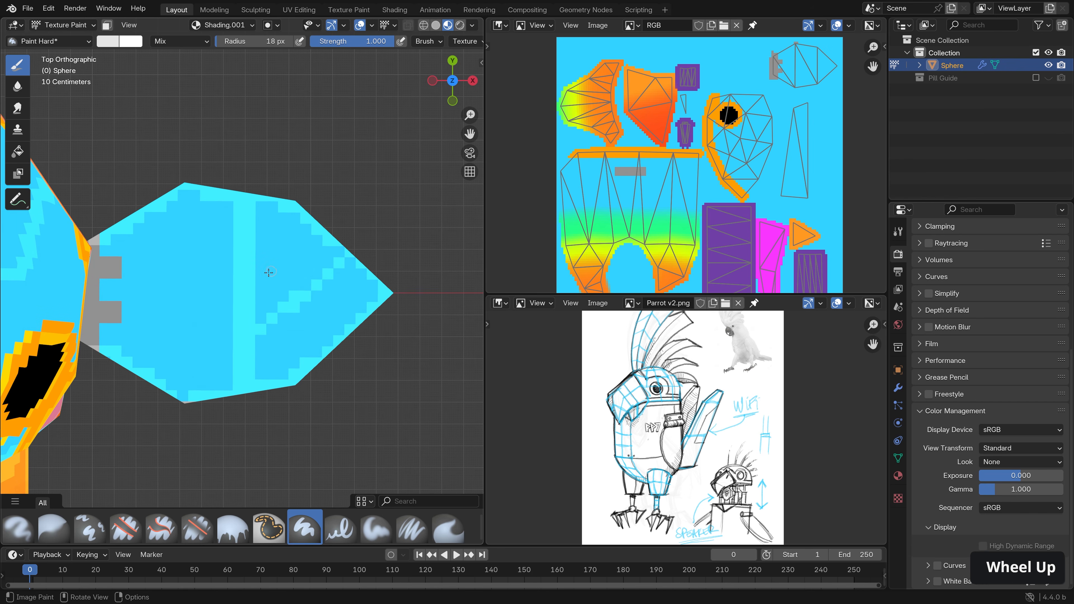
drag(277, 254, 314, 225)
- Paint a vertical highlight band down the side of the body and another below the orange collar
scroll(314, 225, down, 3)
middle_drag(253, 288, 218, 313)
scroll(219, 313, up, 5)
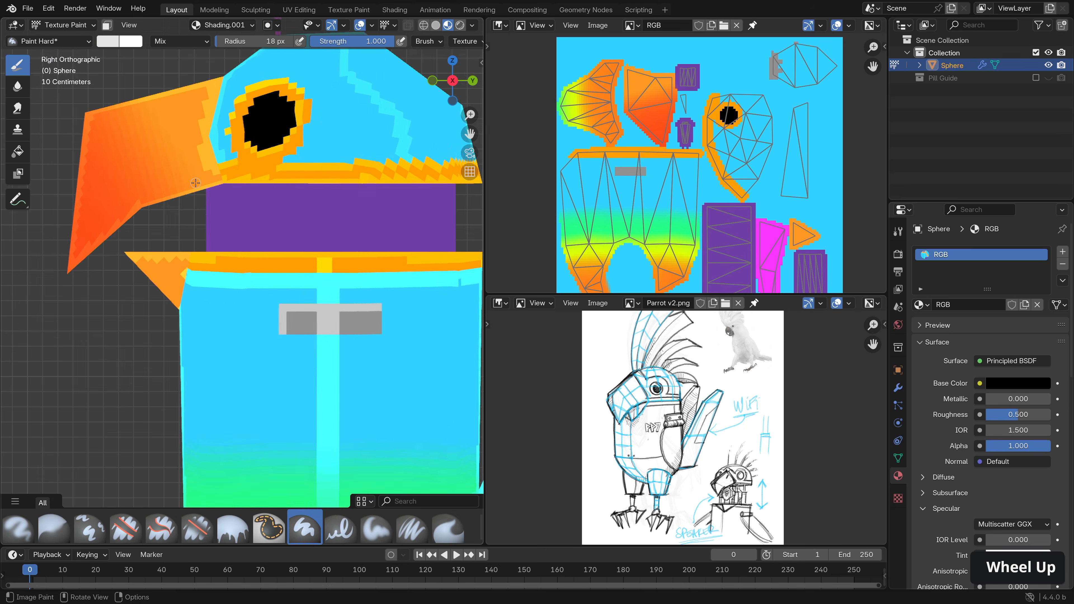
- Paint a stepped highlight panel line across the side of the beak
scroll(199, 186, up, 2)
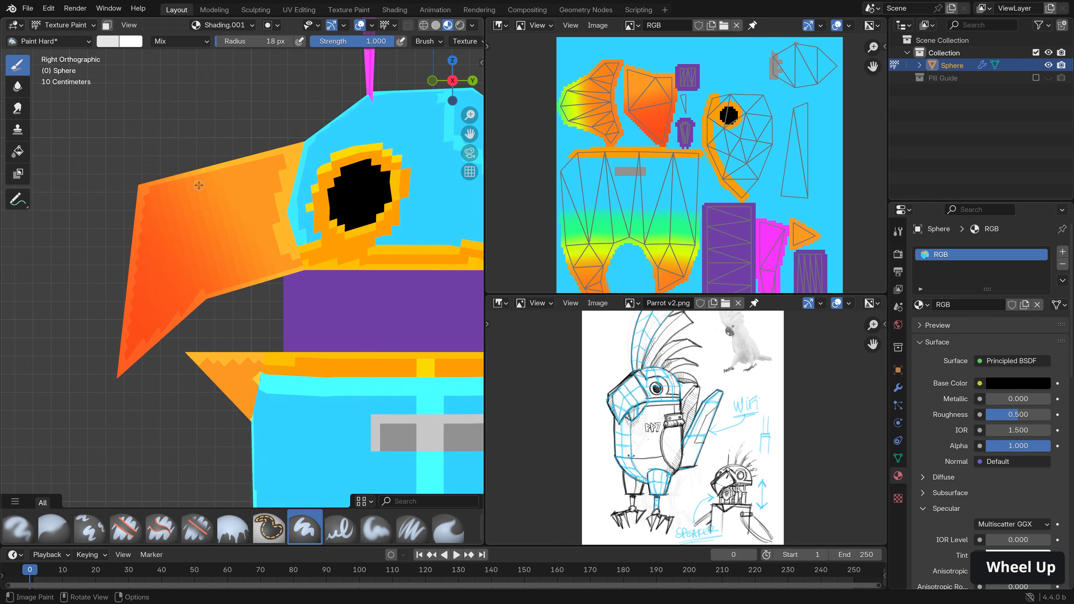
drag(203, 236, 249, 254)
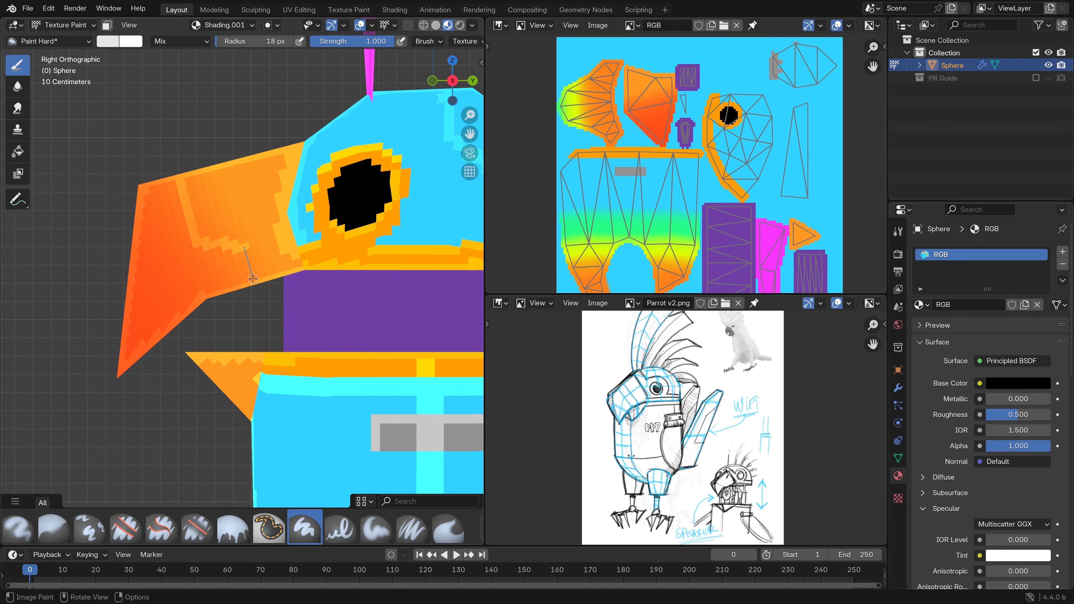
scroll(252, 278, down, 3)
- Paint stepped highlight panel lines down the front and side of the body
scroll(293, 301, up, 4)
mouse_move(252, 277)
middle_down()
mouse_move(287, 297)
mouse_move(178, 322)
mouse_move(123, 62)
middle_up()
scroll(292, 302, down, 3)
scroll(171, 324, up, 5)
scroll(172, 325, down, 3)
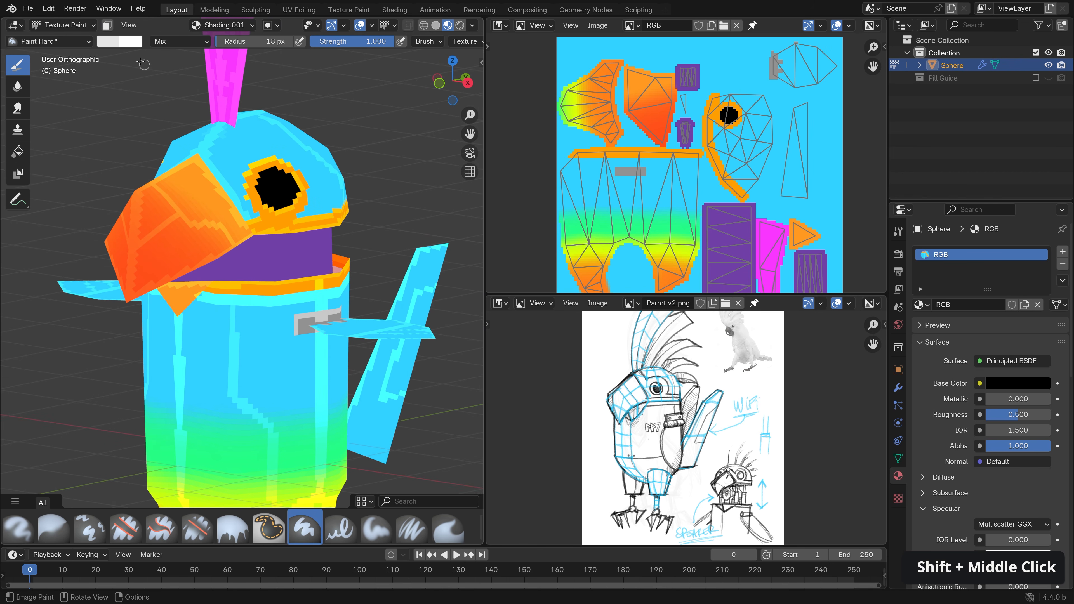
- Set the brush colour to dark grey, #6E6E6E, and test short strokes on the head, undoing each one
click(107, 42)
click(210, 111)
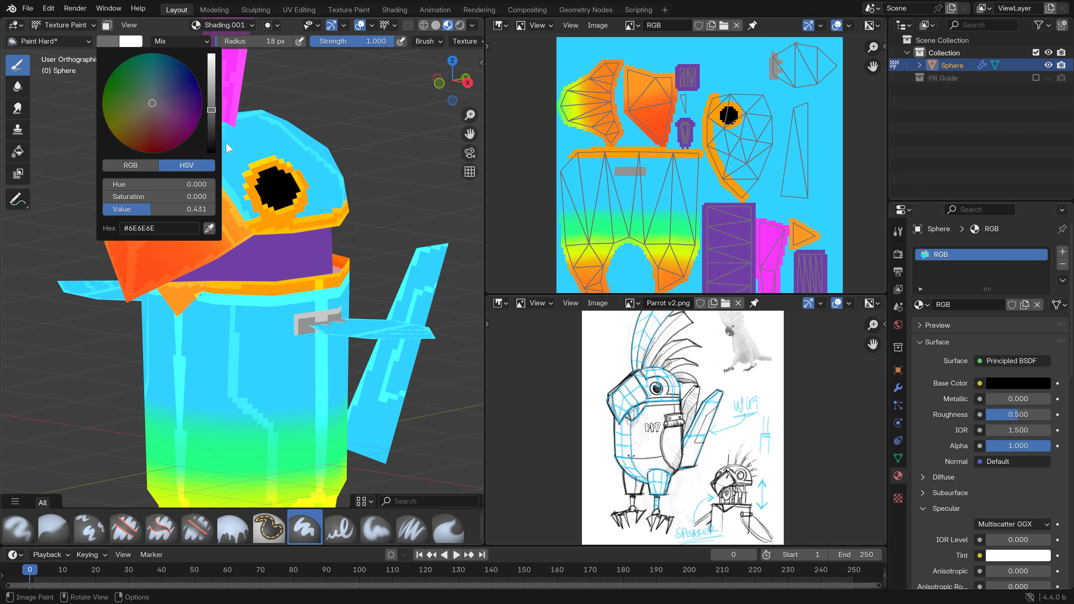
drag(239, 144, 256, 157)
key(ctrl+z)
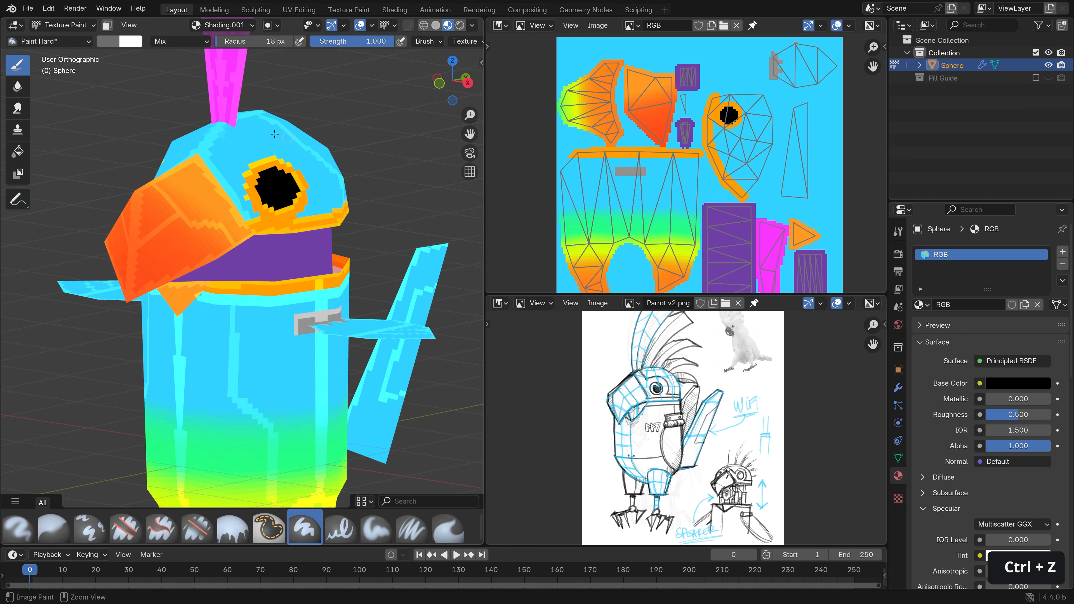
click(122, 41)
scroll(160, 104, up, 2)
drag(250, 136, 266, 155)
key(ctrl+z)
- Paint darker shading strokes around the eye's orange ring
alt+middle_drag(291, 158, 305, 220)
scroll(300, 199, up, 3)
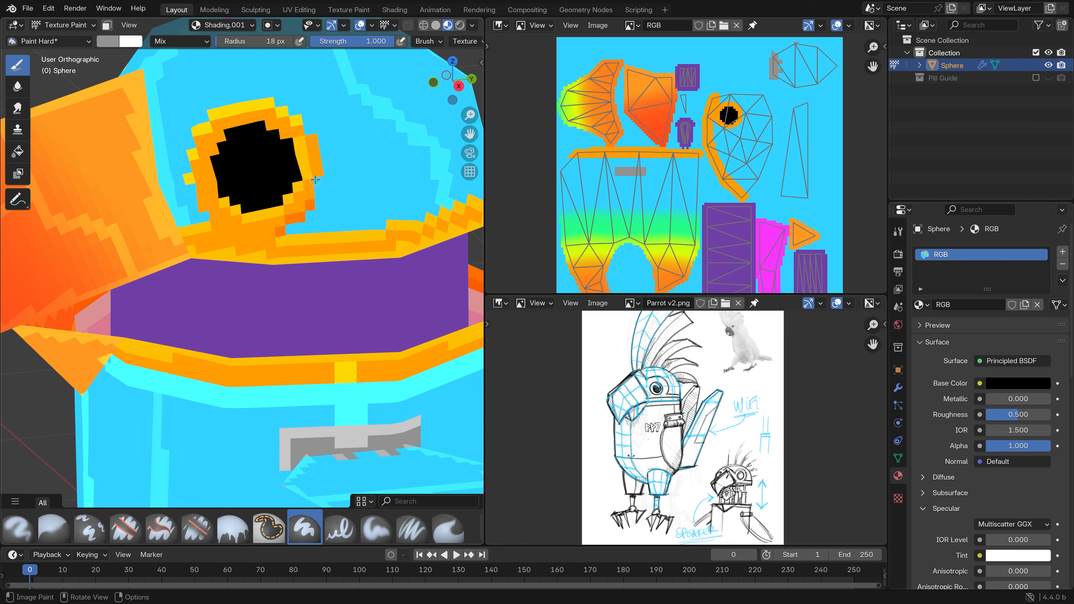
scroll(324, 295, down, 3)
mouse_move(324, 295)
middle_down()
mouse_move(274, 268)
mouse_move(203, 282)
middle_up()
drag(273, 101, 295, 372)
middle_drag(204, 282, 296, 271)
- Paint shadow strokes beside the beak's panel lines and beneath the grey wing socket
mouse_move(237, 292)
mouse_down()
mouse_move(313, 279)
mouse_move(344, 326)
mouse_up()
drag(323, 340, 249, 366)
scroll(185, 338, up, 4)
mouse_move(296, 339)
middle_down()
mouse_move(185, 338)
mouse_move(338, 263)
middle_up()
drag(468, 201, 464, 254)
scroll(464, 255, down, 5)
middle_drag(464, 254, 280, 293)
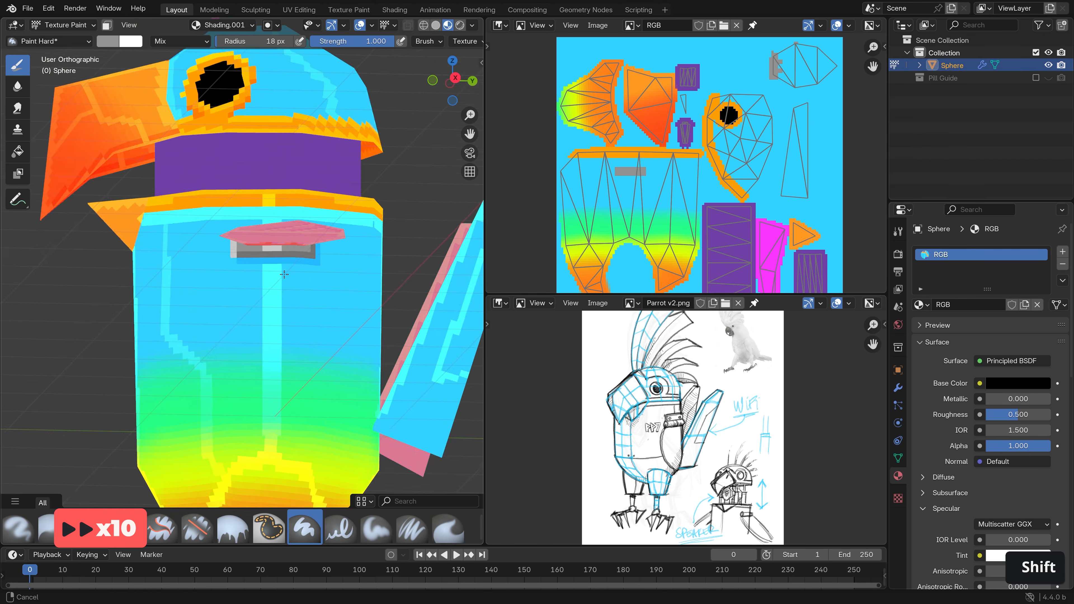
- Paint darker shadow strokes beneath the grey wing socket and beside the highlight lines on the tail panel
scroll(280, 293, up, 4)
drag(185, 161, 230, 215)
shift+middle_drag(230, 215, 203, 161)
drag(203, 161, 347, 162)
middle_drag(347, 162, 188, 162)
drag(188, 162, 332, 156)
shift+middle_drag(332, 156, 203, 170)
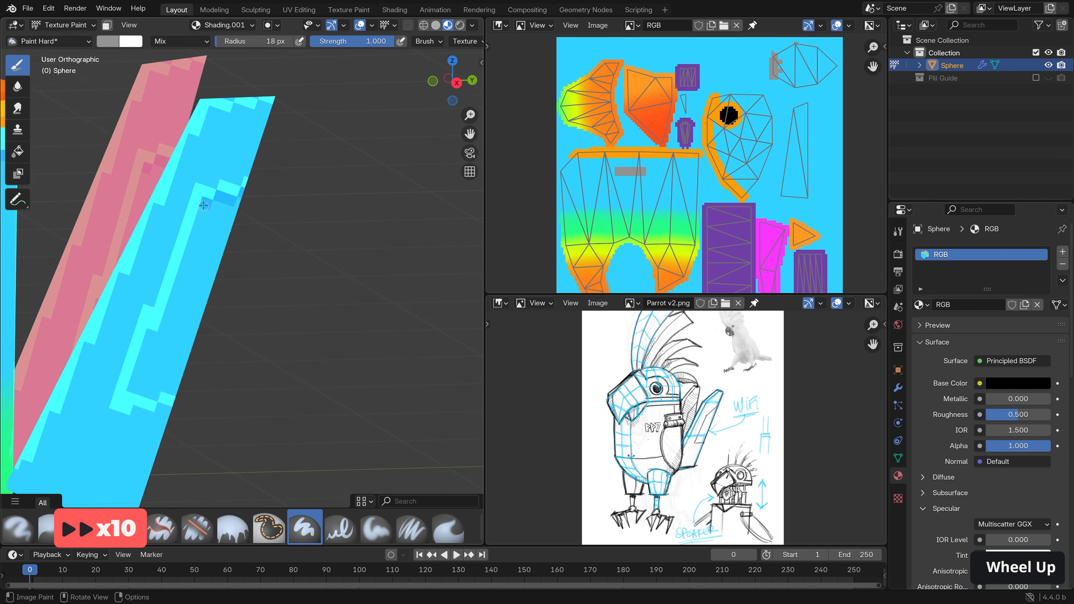
scroll(247, 219, down, 4)
scroll(293, 297, up, 5)
shift+middle_drag(247, 218, 320, 334)
scroll(292, 297, down, 5)
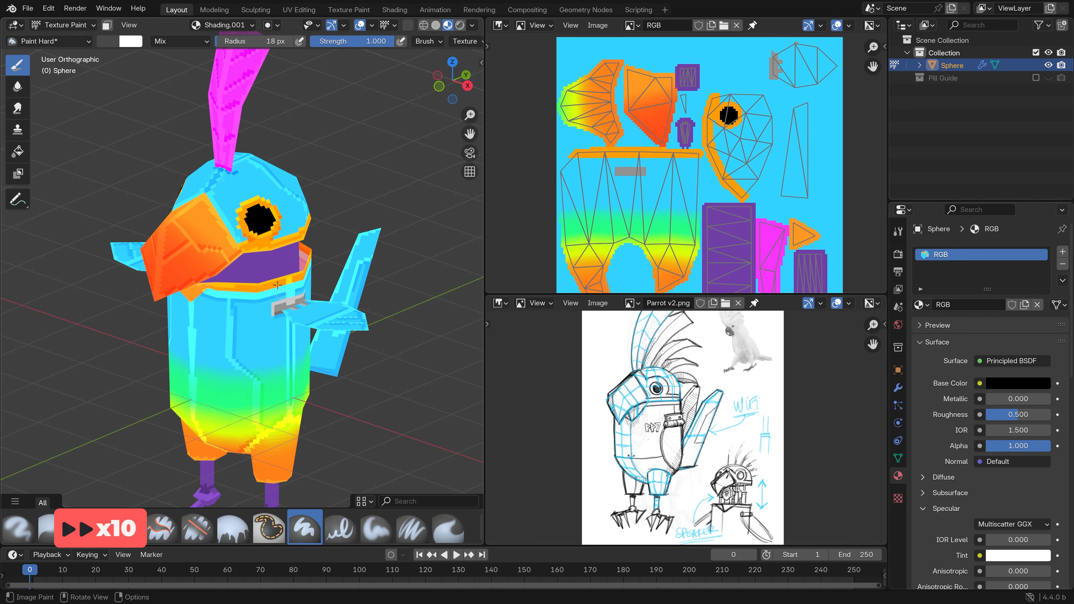
- Isolate the purple neck cylinder by hiding all other mesh parts, and return to Texture Paint mode
key(Tab)
click(261, 263)
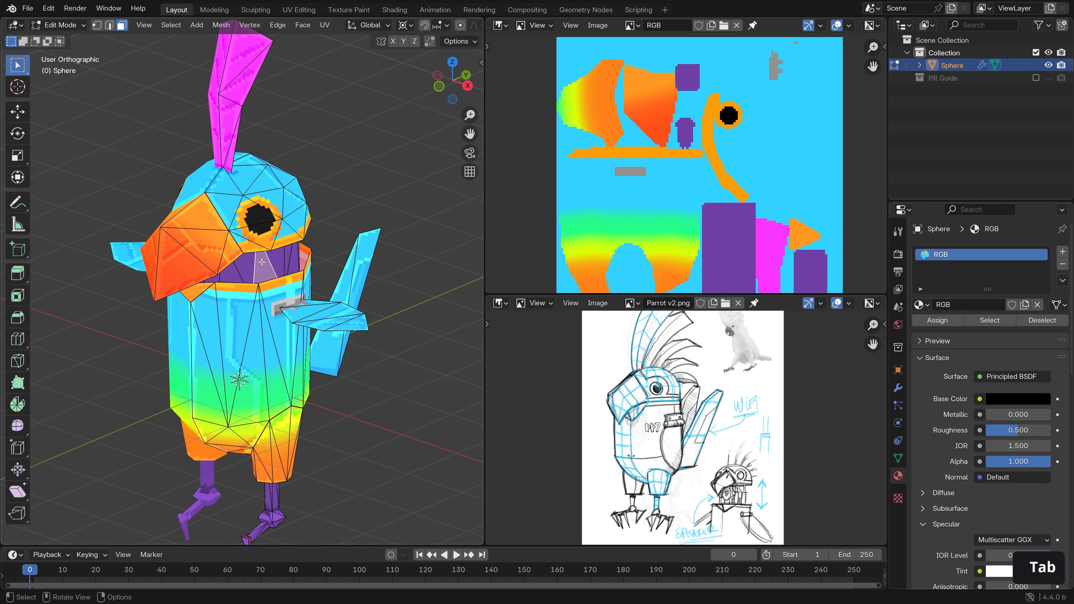
key(l)
key(shift+h)
key(Tab)
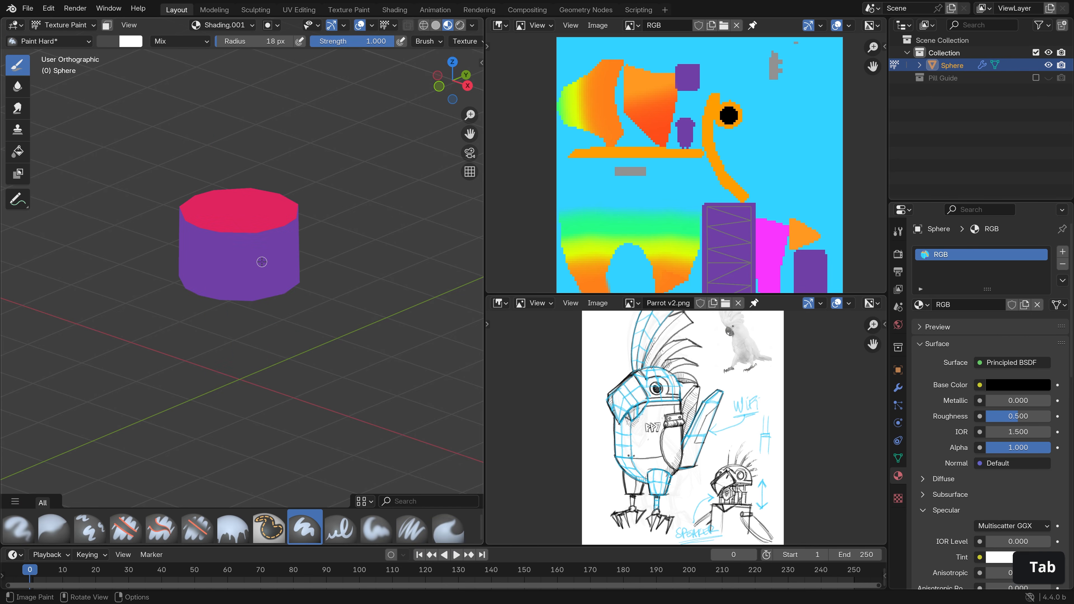
- Paint a dark stepped hexagonal speaker outline on the front of the purple neck, following the reference sketch
mouse_move(719, 486)
middle_down()
mouse_move(635, 432)
mouse_move(749, 457)
middle_up()
scroll(677, 423, up, 3)
scroll(204, 227, up, 4)
shift+middle_drag(204, 245, 226, 313)
drag(254, 314, 255, 314)
mouse_move(254, 314)
mouse_down()
mouse_move(275, 264)
mouse_move(285, 269)
mouse_up()
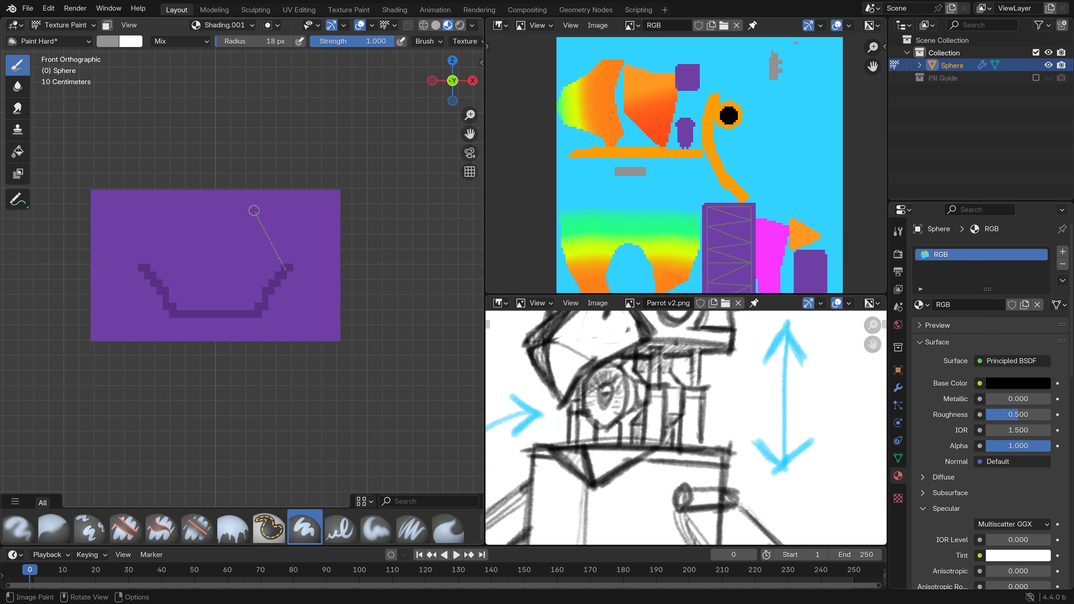
drag(253, 210, 253, 210)
drag(254, 211, 196, 211)
- Paint a small dark detail in the centre of the neck's speaker outline, undoing and repainting the misplaced strokes
mouse_move(218, 249)
mouse_down()
mouse_move(236, 270)
mouse_move(207, 292)
mouse_move(216, 282)
mouse_up()
key(ctrl+z)
key(ctrl+z)
key(ctrl+z)
mouse_move(216, 245)
mouse_down()
mouse_move(195, 261)
mouse_move(220, 283)
mouse_up()
- Paint dark vertical pillars on the neck's side and join their upper parts with stepped lines
middle_drag(345, 262, 212, 264)
mouse_move(218, 343)
shift+mouse_down()
mouse_move(219, 267)
mouse_move(248, 266)
shift+mouse_up()
mouse_move(248, 267)
shift+mouse_down()
mouse_move(240, 344)
mouse_move(250, 349)
mouse_move(226, 190)
mouse_move(235, 193)
shift+mouse_up()
middle_drag(352, 265, 276, 342)
drag(276, 342, 276, 266)
drag(300, 352, 299, 352)
key(ctrl+z)
mouse_move(218, 266)
middle_down()
mouse_move(322, 273)
mouse_move(211, 243)
middle_up()
mouse_move(211, 243)
mouse_down()
mouse_move(264, 204)
mouse_move(307, 215)
mouse_up()
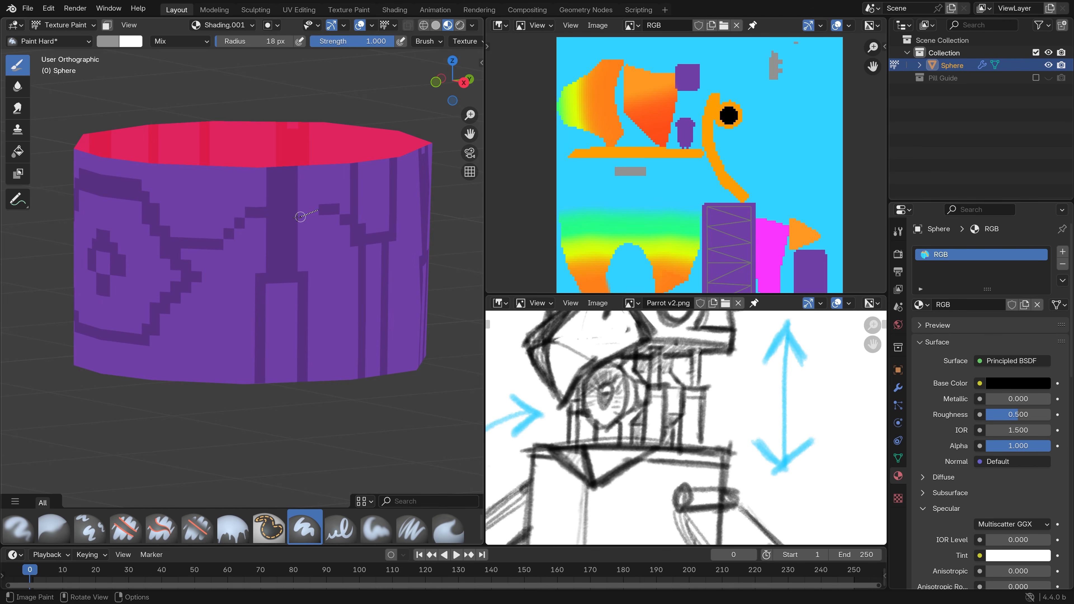
- Paint dark stepped connecting lines between the lower parts of the pillars around the neck's side and back
scroll(378, 273, down, 3)
scroll(221, 300, up, 3)
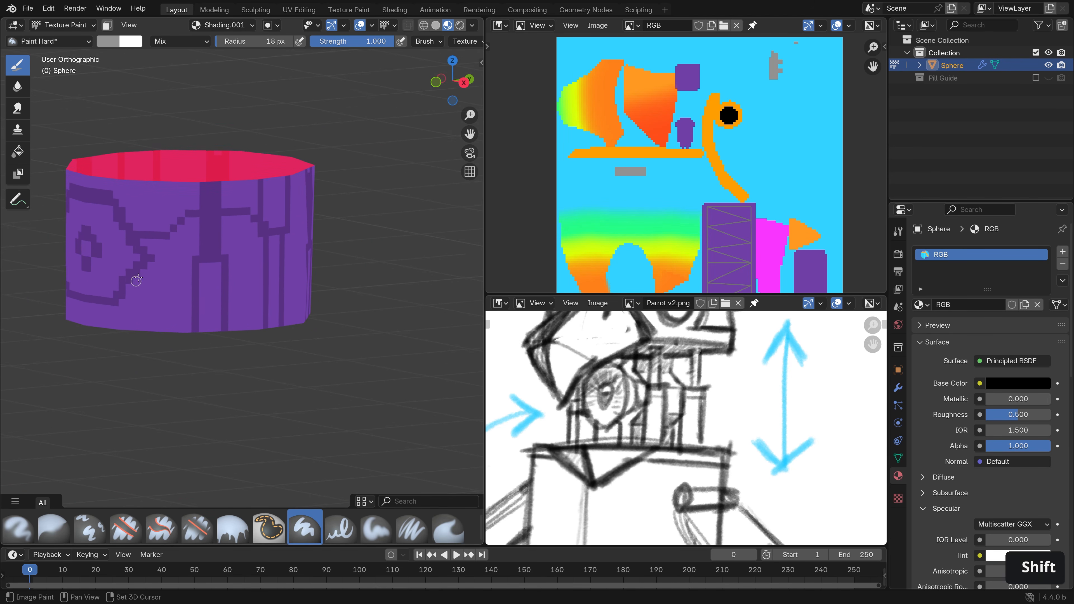
drag(142, 283, 153, 291)
drag(184, 327, 184, 328)
middle_drag(226, 320, 160, 311)
drag(224, 298, 246, 267)
drag(247, 267, 277, 267)
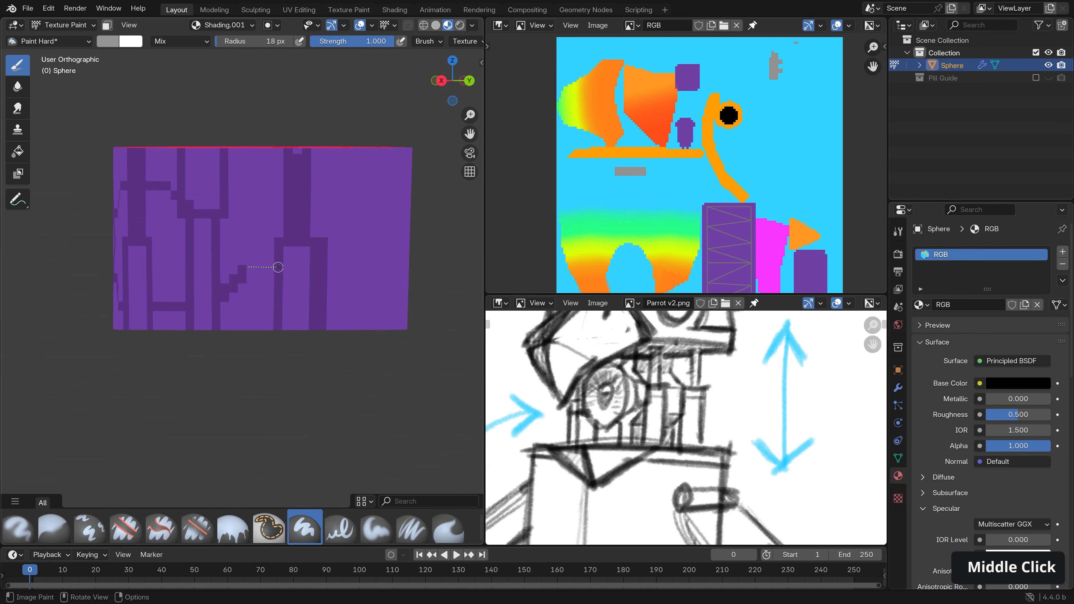
middle_drag(398, 278, 270, 268)
drag(298, 261, 312, 261)
drag(312, 262, 324, 299)
middle_drag(199, 247, 277, 261)
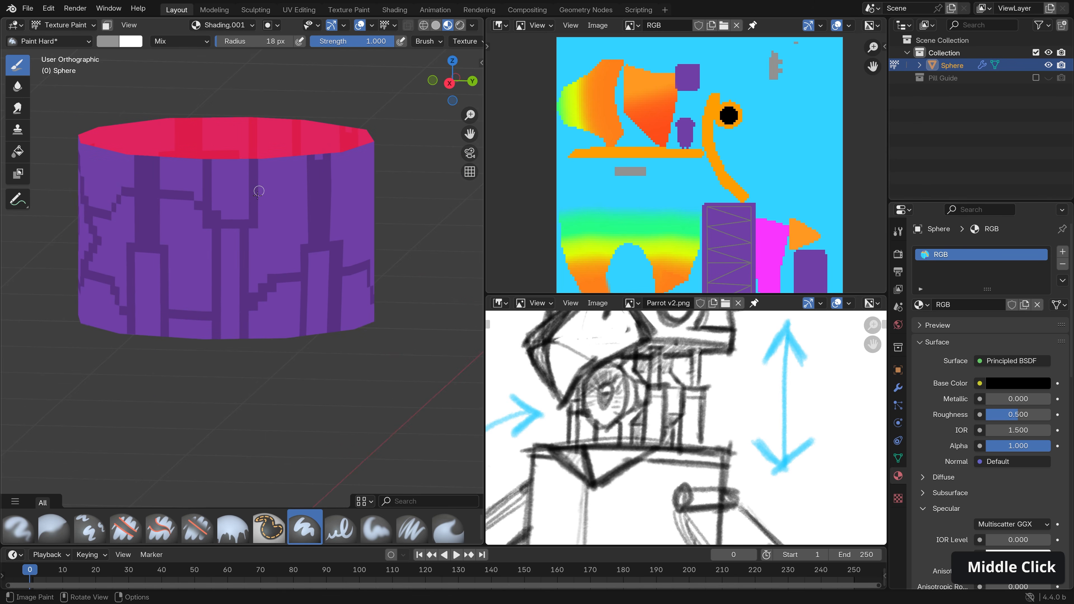
- Set the brush colour to light grey and paint highlights inside the speaker outline on the neck's front
scroll(260, 203, down, 3)
middle_drag(259, 203, 329, 212)
click(108, 42)
scroll(171, 113, up, 5)
scroll(235, 324, up, 2)
middle_drag(181, 256, 213, 261)
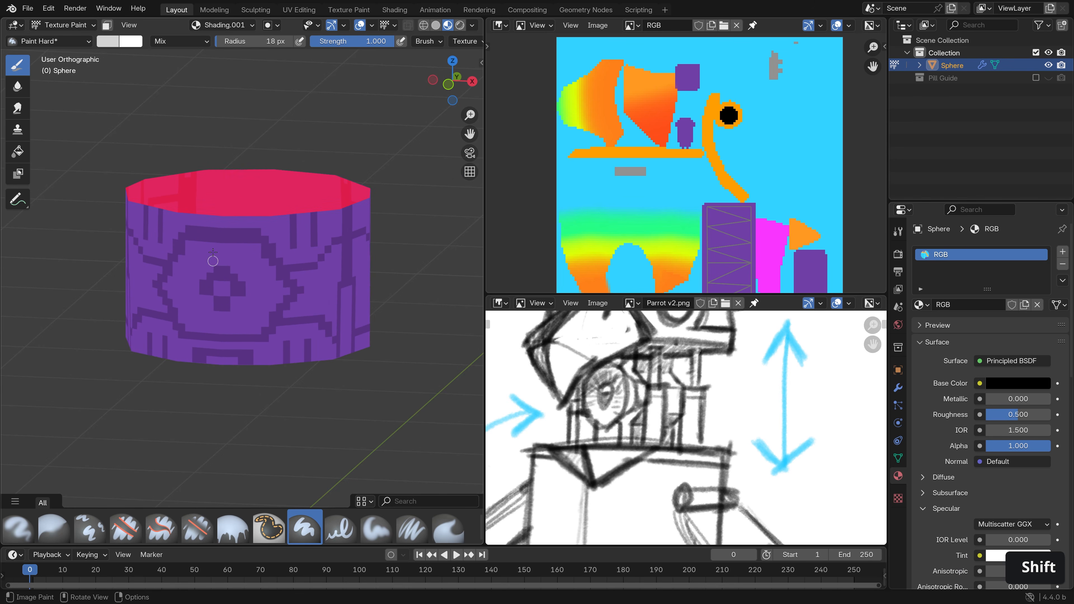
shift+click(225, 287)
drag(184, 332, 252, 332)
- Paint highlights along the edges of the neck's lower side pillar, undoing the last stroke
middle_drag(344, 325, 266, 296)
scroll(262, 293, up, 3)
click(253, 297)
mouse_move(263, 296)
mouse_down()
mouse_move(291, 296)
mouse_move(264, 324)
mouse_up()
key(ctrl+z)
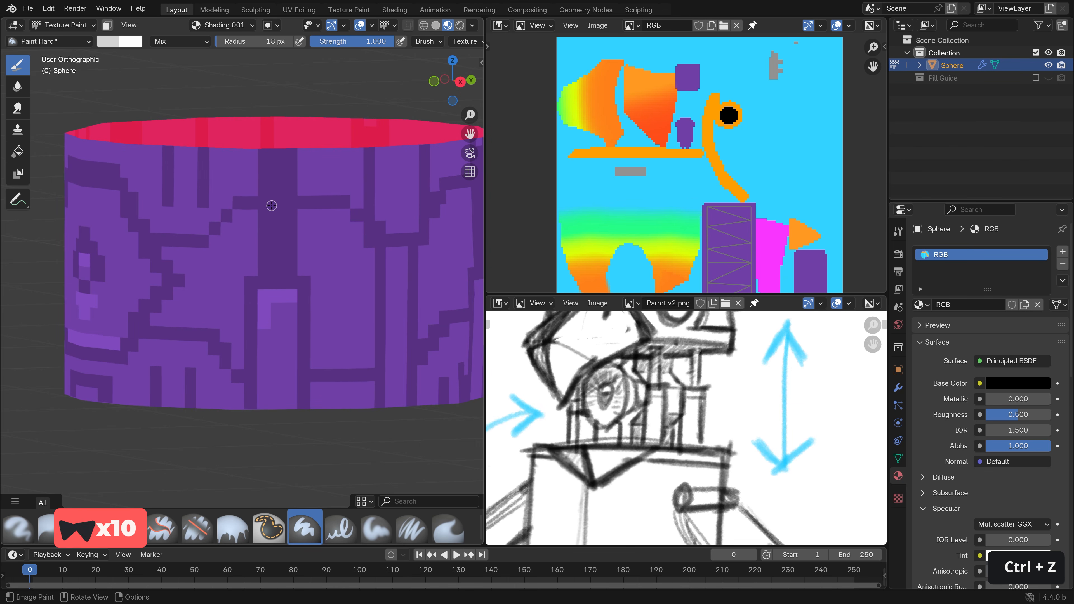
- Paint highlights on the neck's upper pillars and below the stepped connecting lines around its side
drag(276, 162, 275, 243)
drag(167, 254, 214, 254)
click(242, 221)
drag(239, 216, 216, 242)
drag(307, 219, 354, 217)
middle_drag(380, 254, 237, 237)
drag(183, 180, 235, 153)
shift+middle_drag(147, 270, 253, 259)
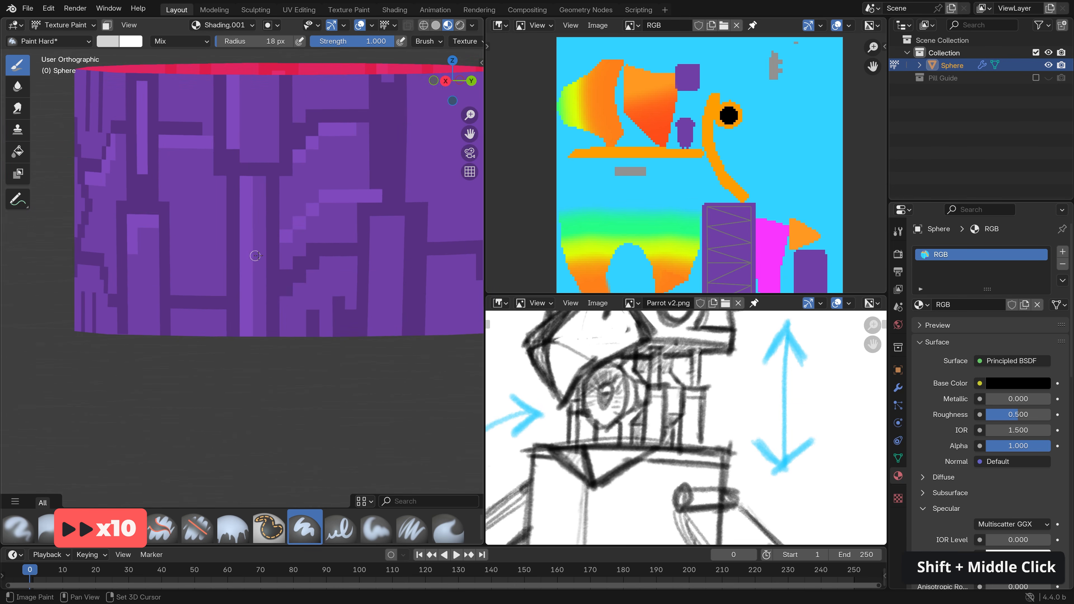
- Reveal all hidden mesh parts, clear the selection and switch to Object Mode to view the whole parrot
scroll(374, 346, down, 5)
middle_drag(374, 347, 278, 280)
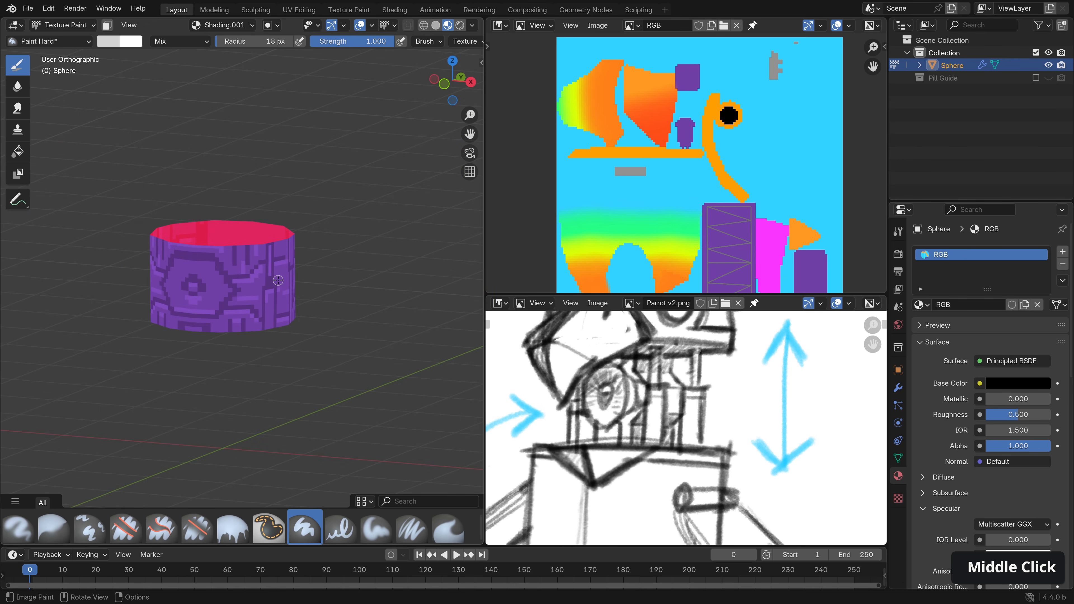
key(Tab)
key(alt+h)
key(Tab)
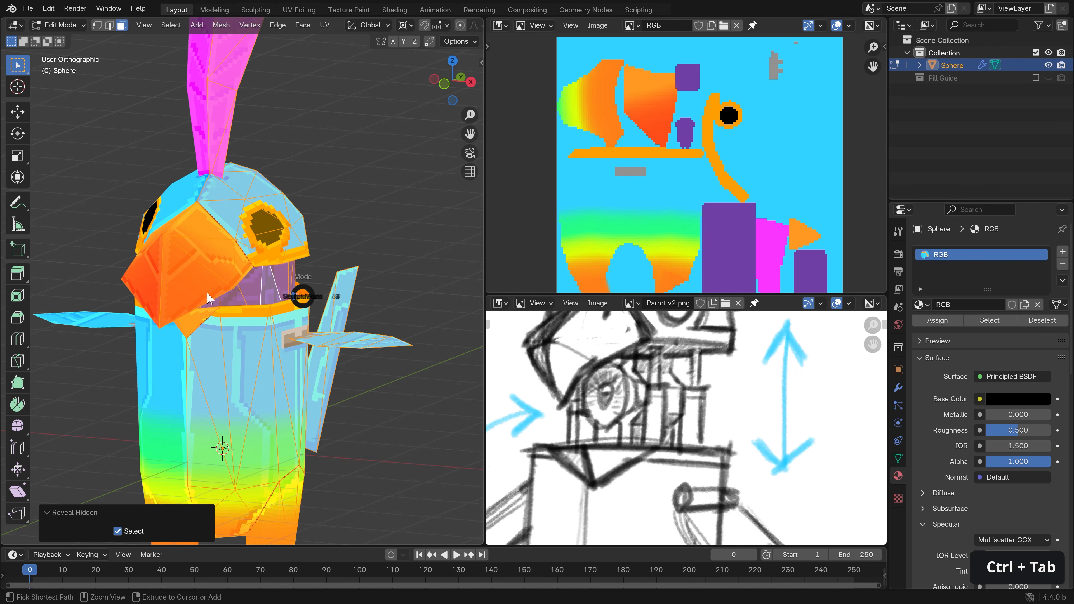
key(alt+a)
scroll(258, 301, down, 3)
middle_drag(258, 301, 286, 304)
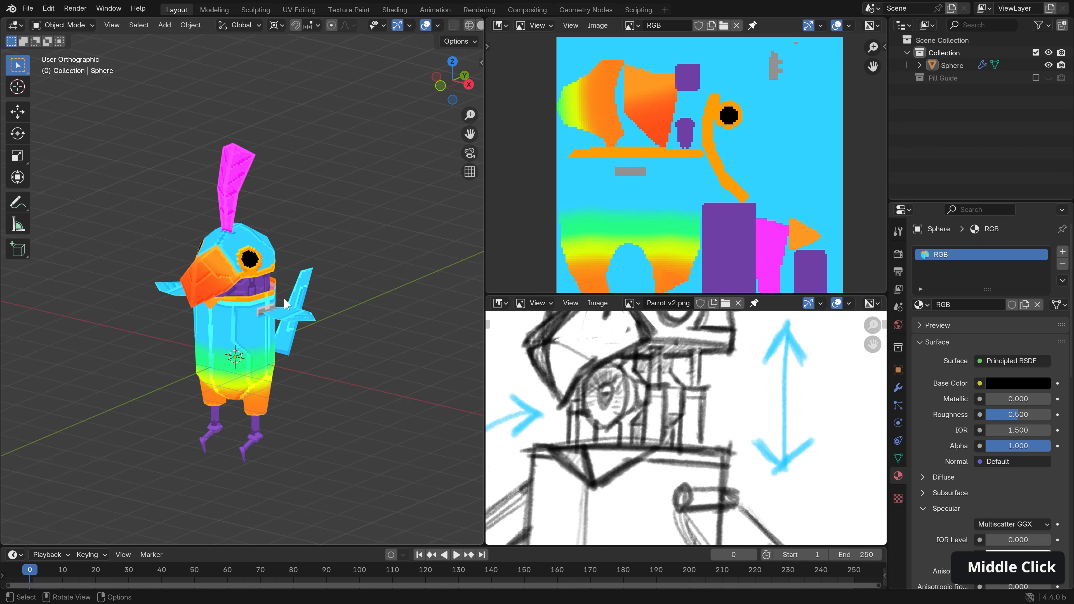
scroll(286, 304, up, 3)
middle_drag(287, 241, 288, 232)
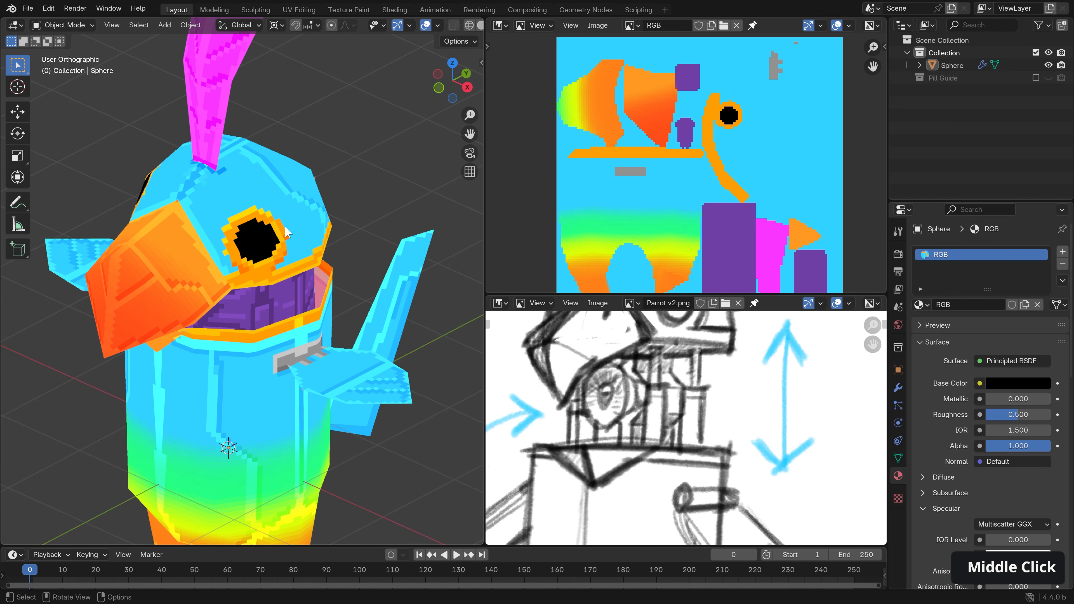
- Put the parrot back in Texture Paint mode, open the Shader Editor and make the RGB image texture node active
click(269, 218)
key(Tab)
key(Tab)
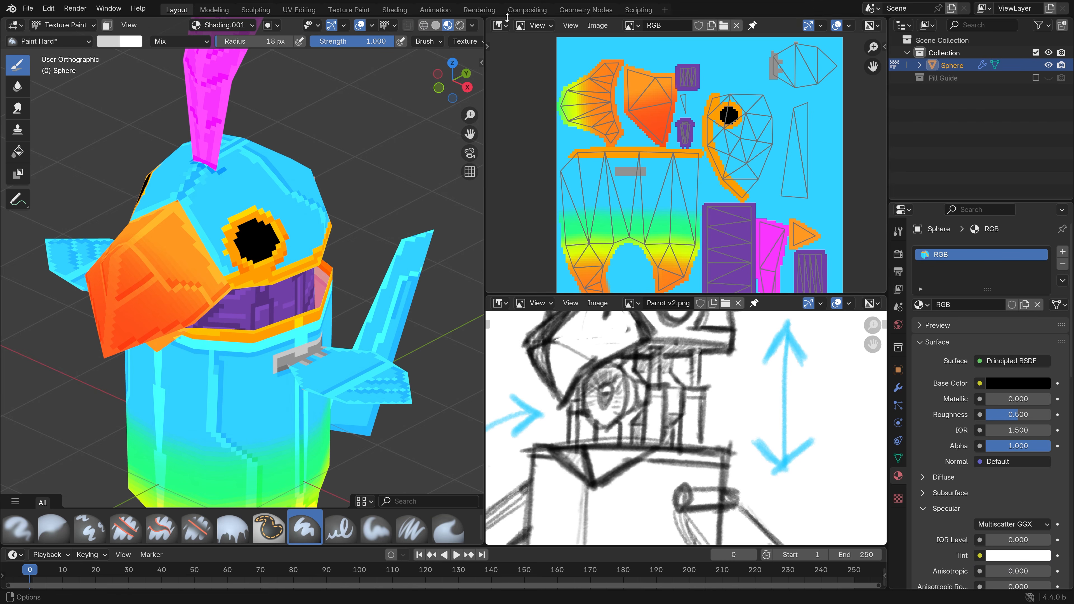
click(502, 25)
click(546, 134)
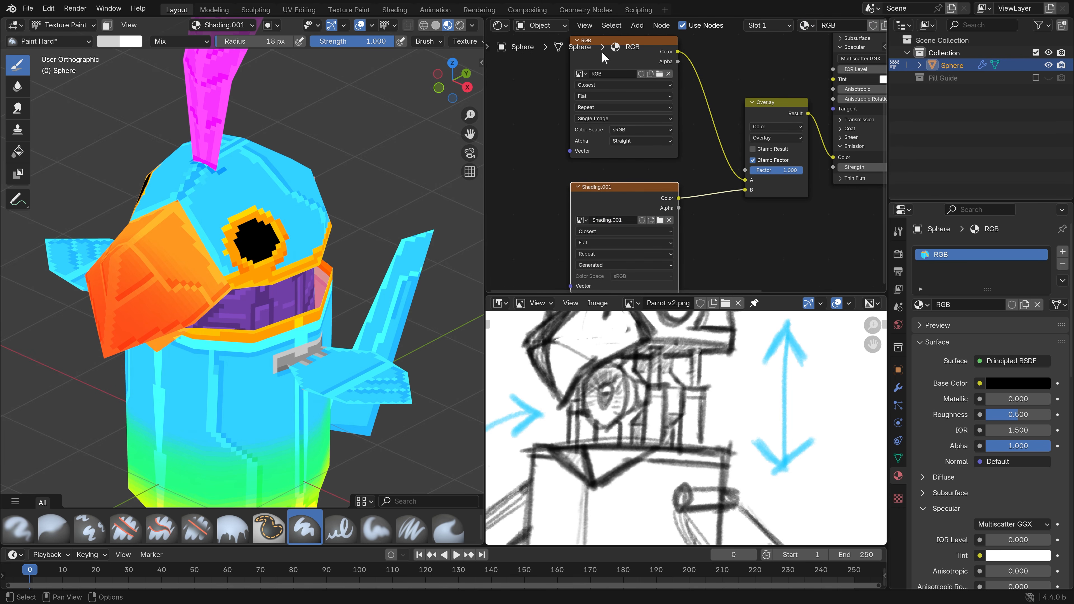
click(620, 69)
middle_drag(694, 73, 718, 141)
- Set the brush to white with a 47 px radius and paint a white glint on the eye's black pupil
click(113, 45)
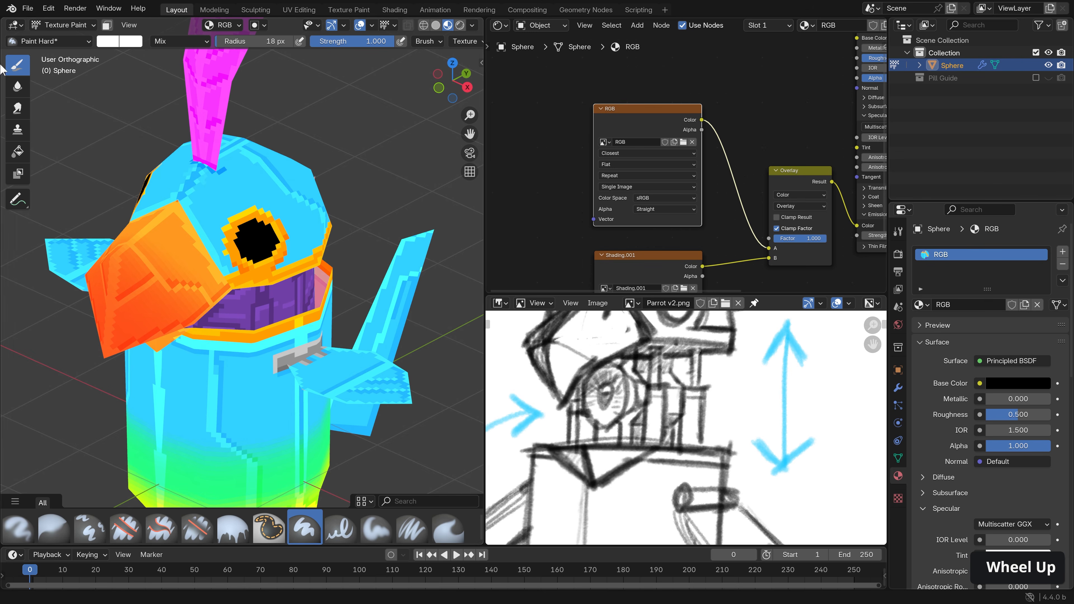
scroll(239, 235, up, 3)
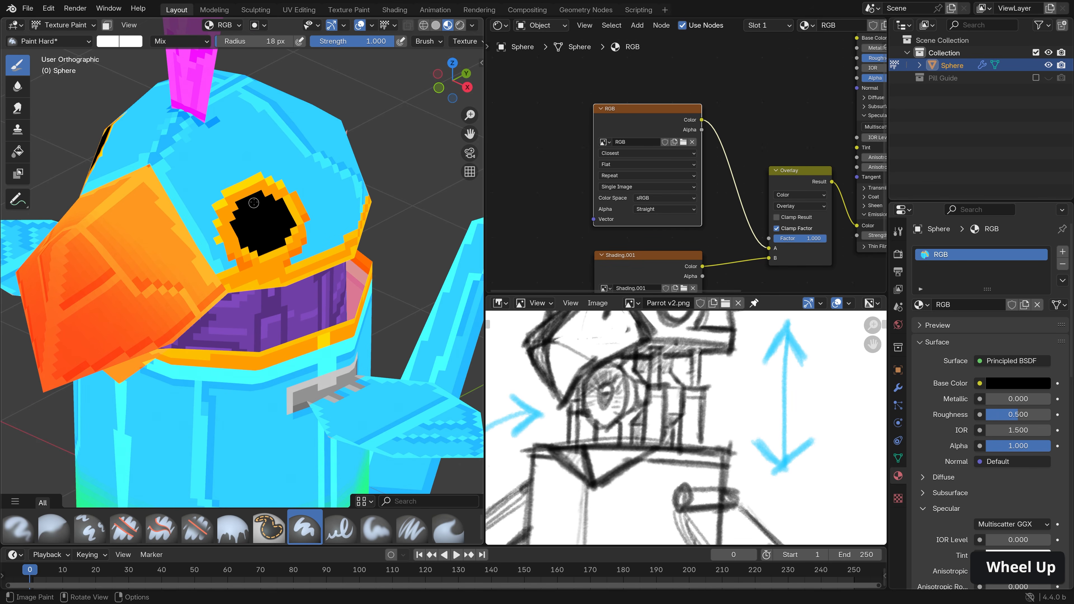
key(f)
click(263, 202)
middle_drag(635, 381, 633, 447)
middle_drag(264, 212, 256, 232)
scroll(685, 381, up, 2)
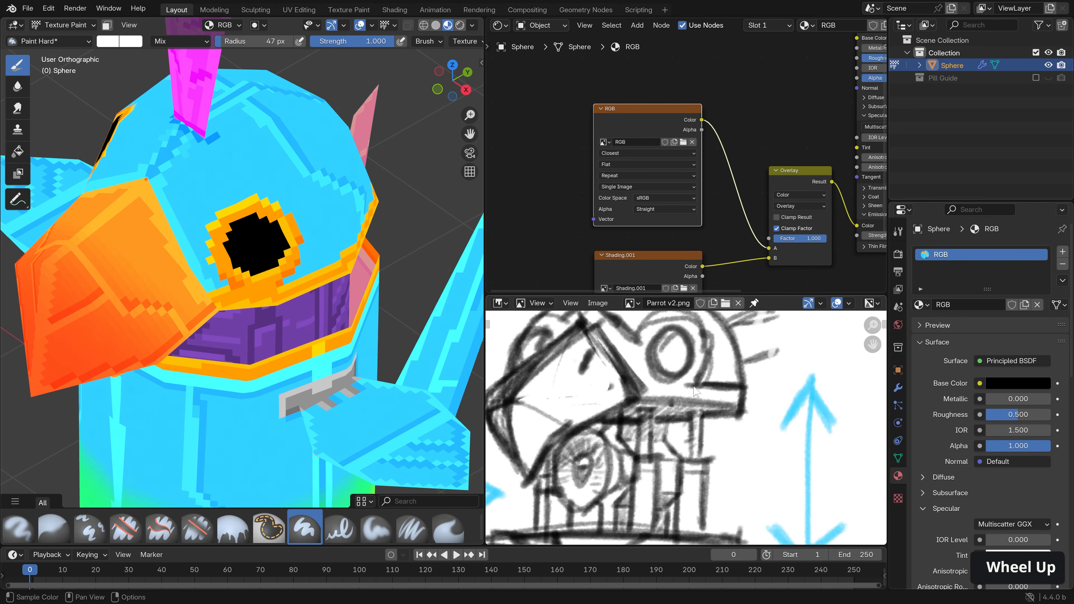
scroll(685, 381, down, 3)
middle_drag(684, 354, 692, 396)
scroll(692, 396, up, 3)
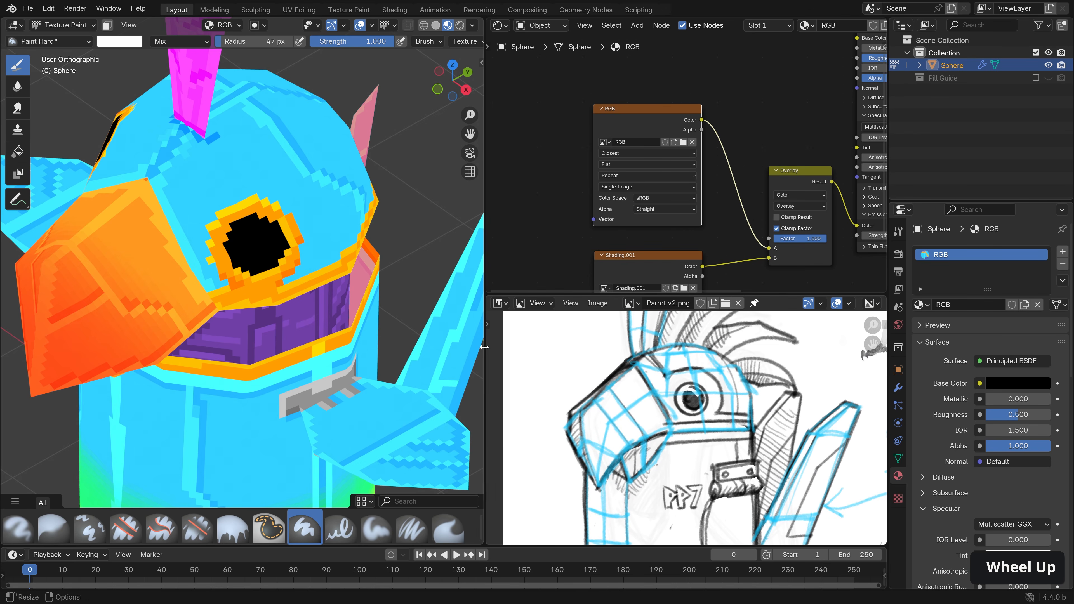
click(244, 229)
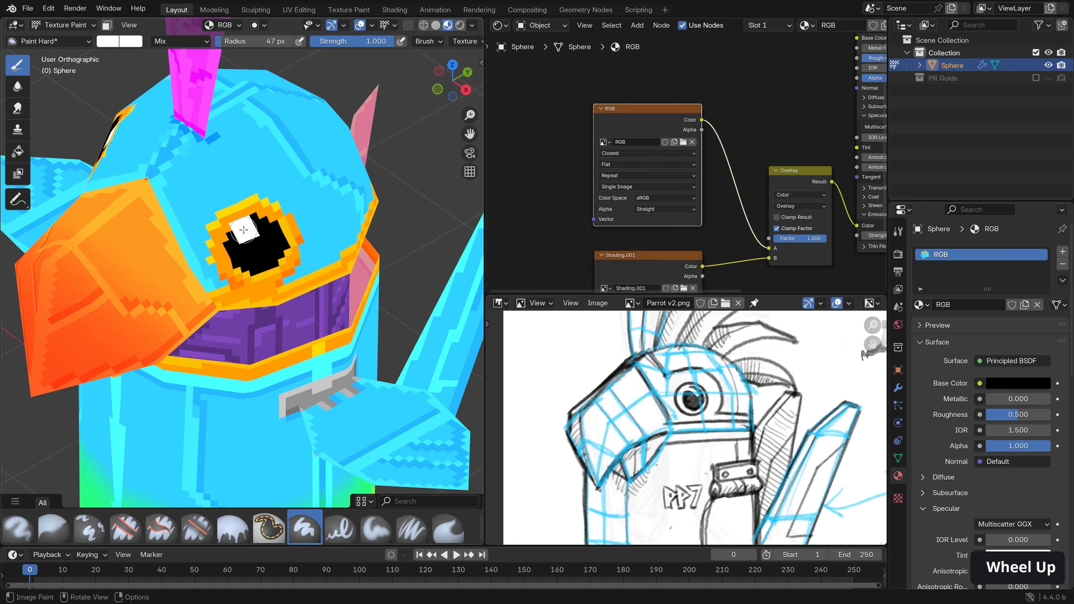
scroll(243, 230, down, 5)
middle_drag(250, 233, 249, 177)
scroll(282, 253, up, 6)
scroll(219, 166, down, 5)
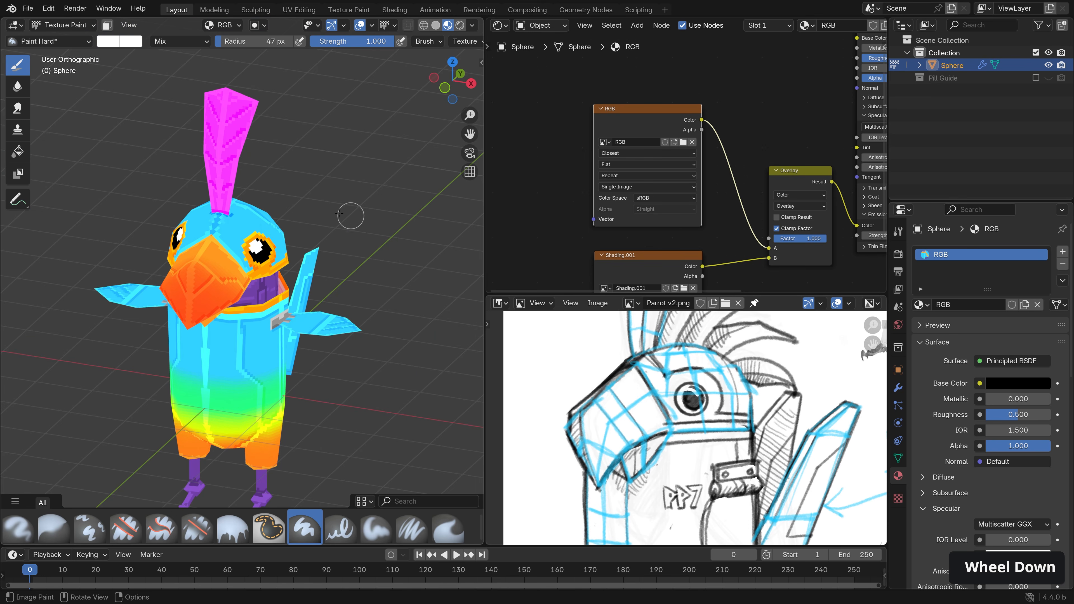
- Show the RGB image in the Image Editor in place of the reference sketch and save it
click(500, 303)
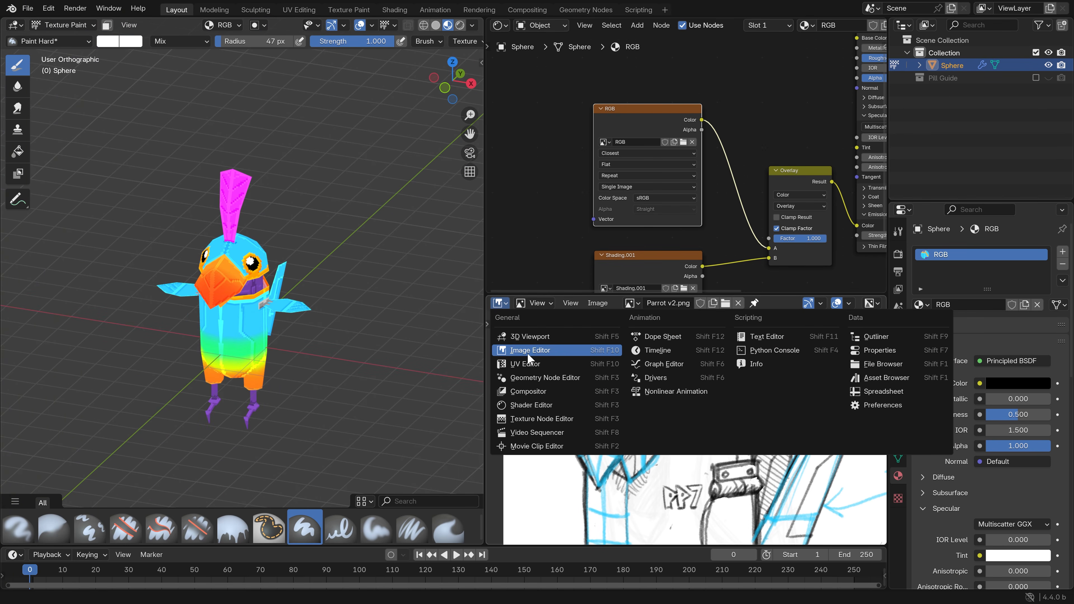
click(527, 351)
click(632, 303)
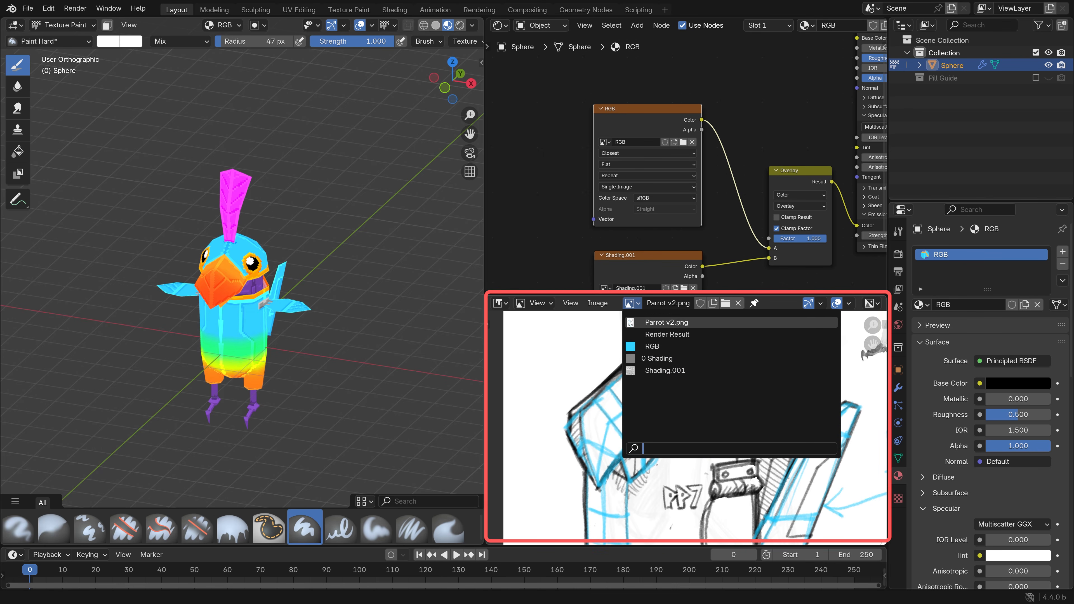
click(676, 347)
middle_drag(792, 456, 760, 482)
scroll(673, 399, up, 10)
scroll(761, 486, down, 3)
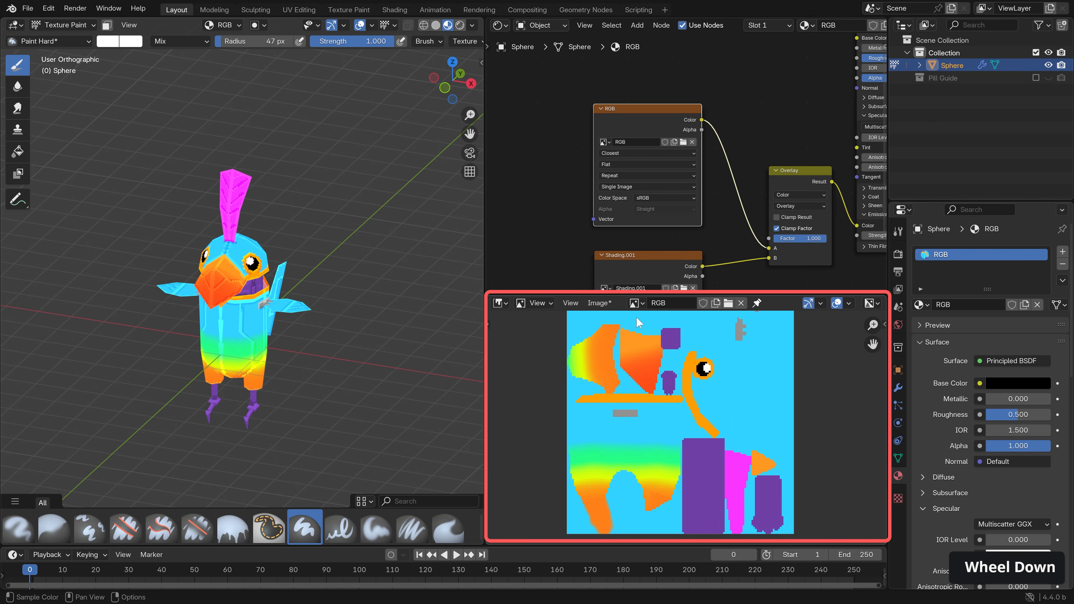
click(603, 303)
click(643, 430)
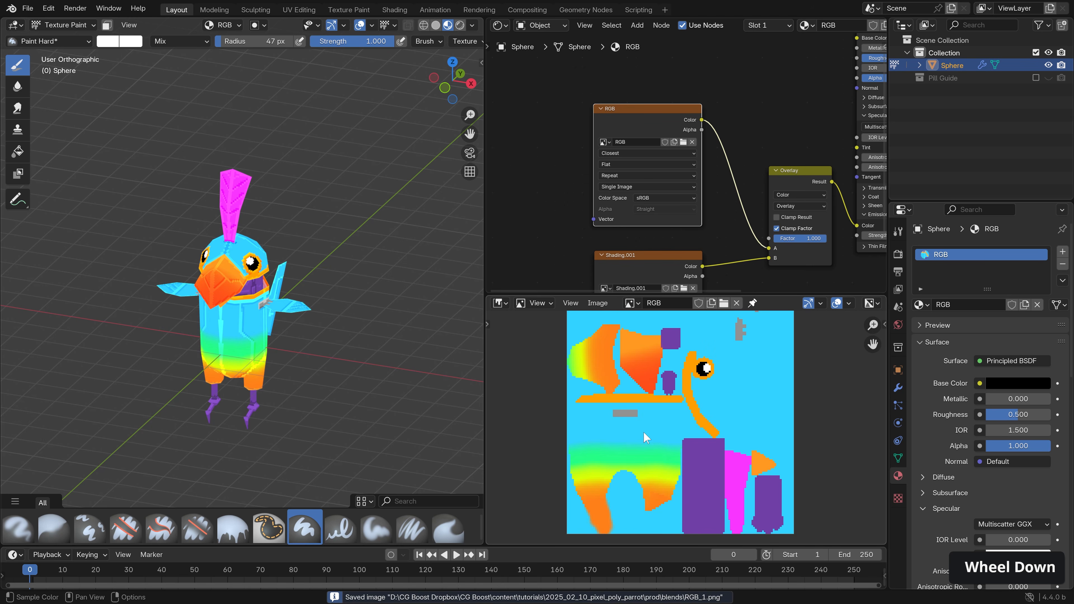
- Save the Shading.001 image and reduce the Overlay node's factor to 0.911
click(631, 303)
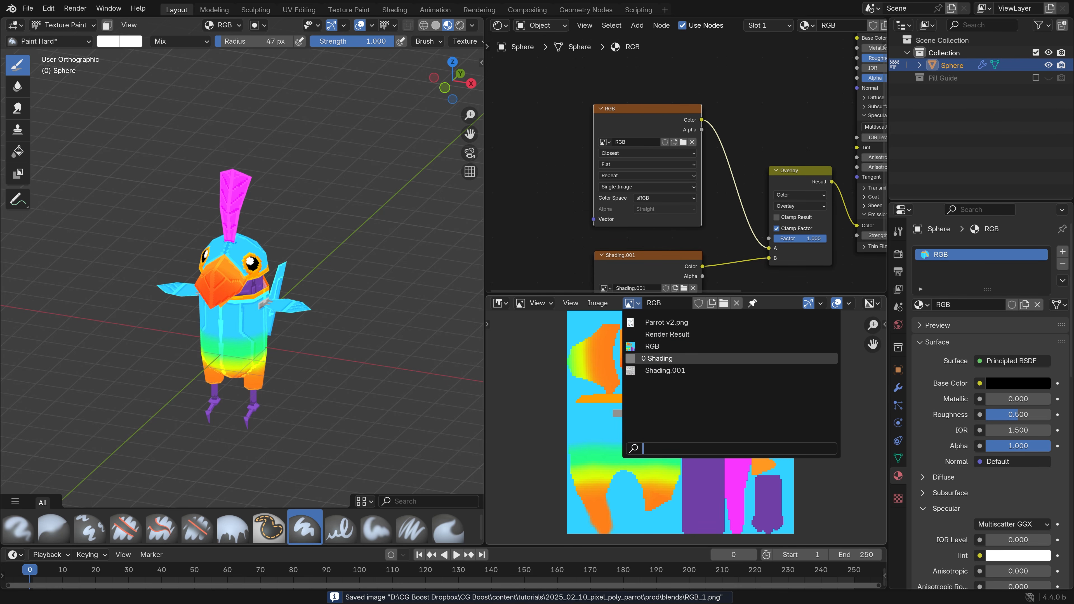
click(668, 372)
click(603, 303)
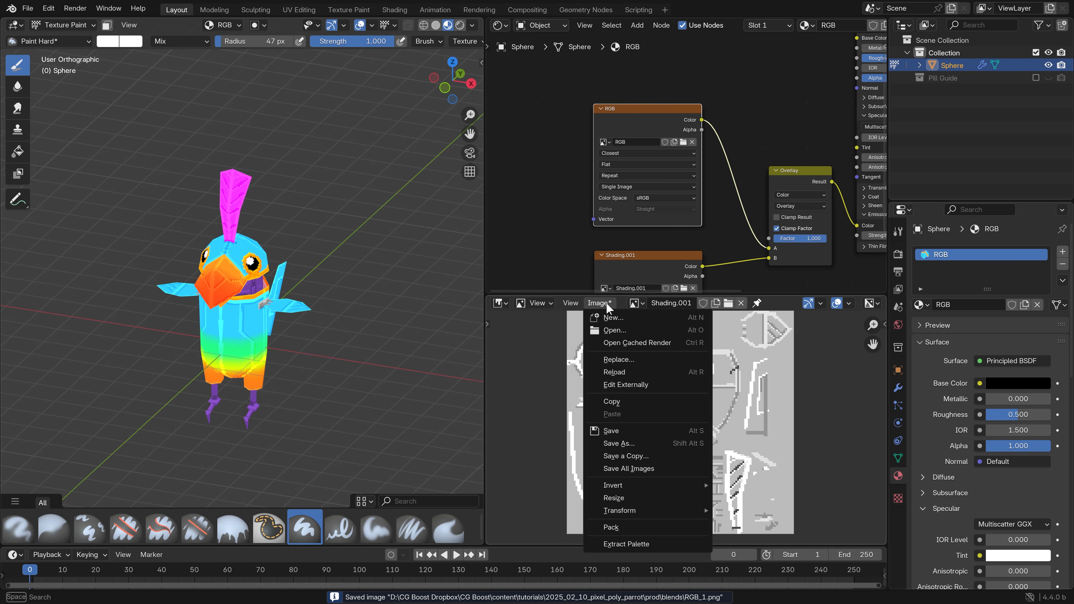
click(651, 431)
middle_drag(806, 237, 789, 166)
scroll(305, 214, up, 2)
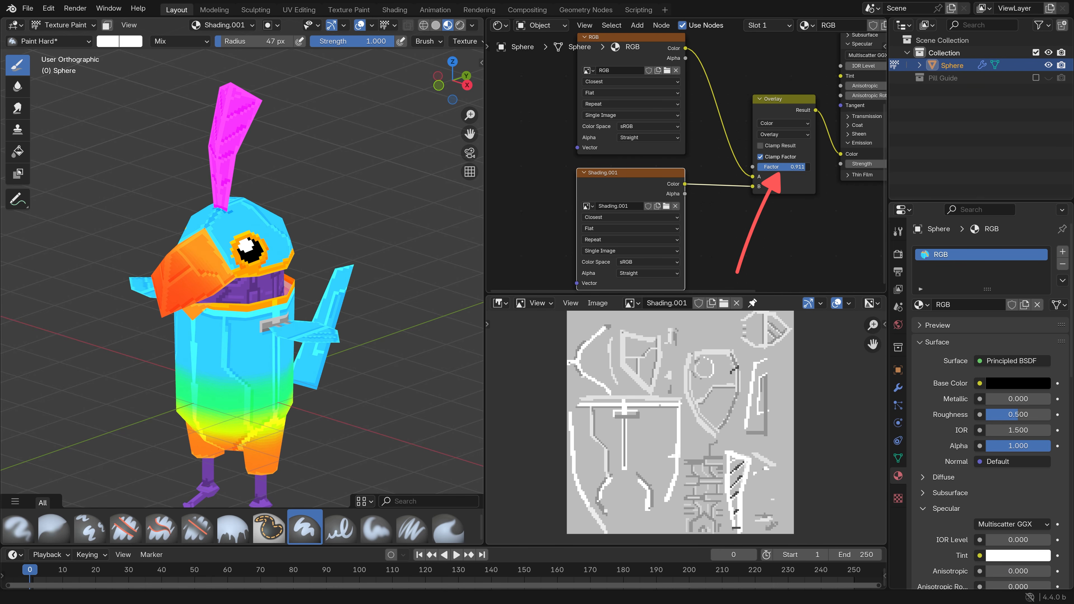
- Add an Image Texture node in the empty space below the existing shader nodes
scroll(685, 157, down, 2)
key(shift+a)
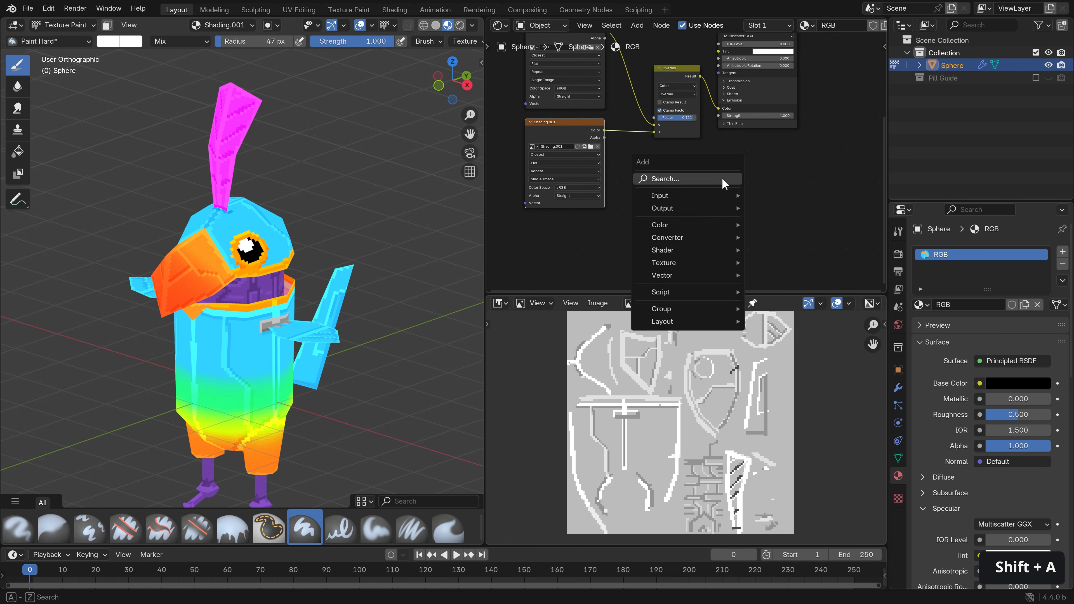
text(im)
key(Return)
click(752, 197)
scroll(752, 197, up, 4)
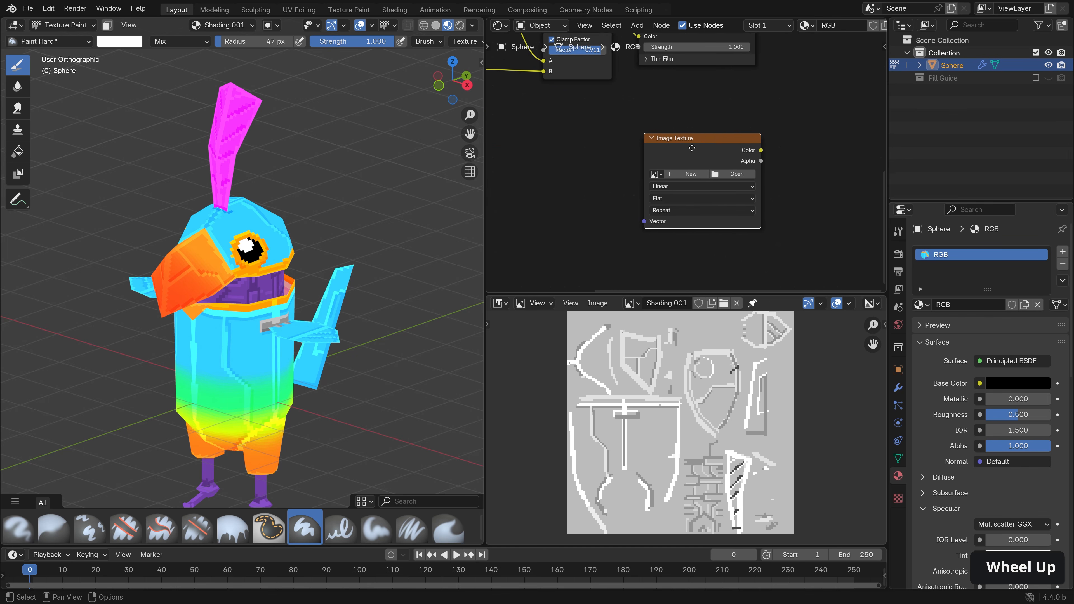
- Create a new 128 × 128 px blank image named Baked in the Image Texture node
click(675, 171)
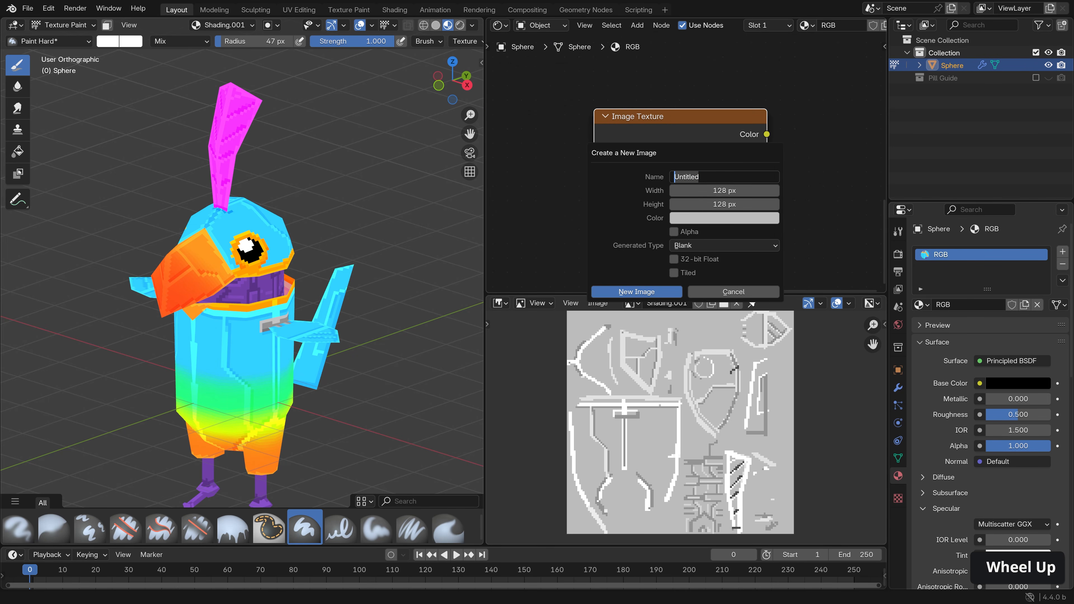
text(Baked)
key(Return)
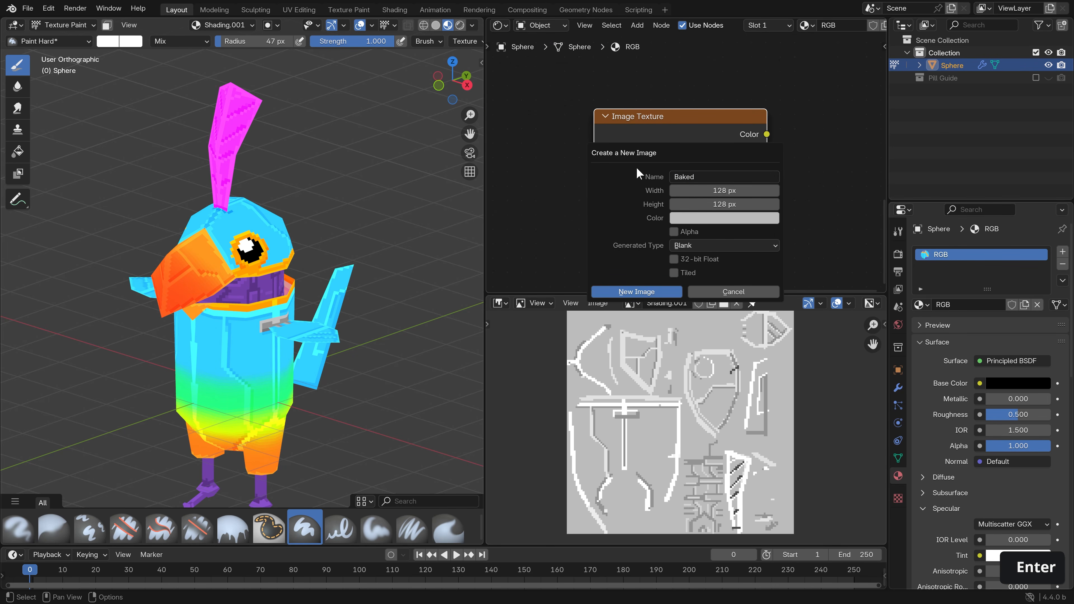
click(665, 289)
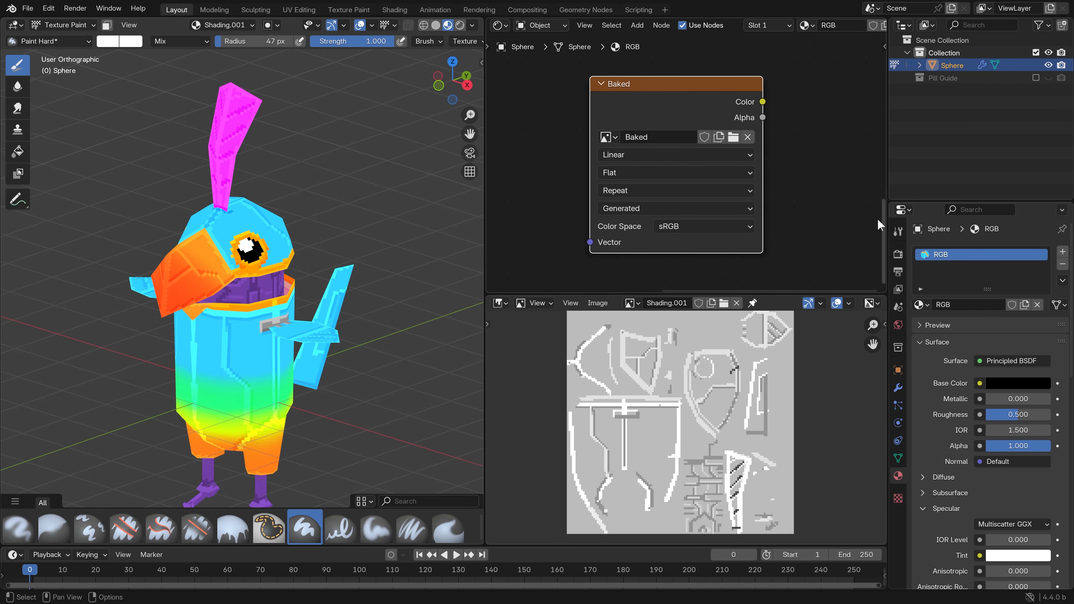
- Switch the render engine to Cycles and set the bake type to Emit
click(898, 254)
click(998, 251)
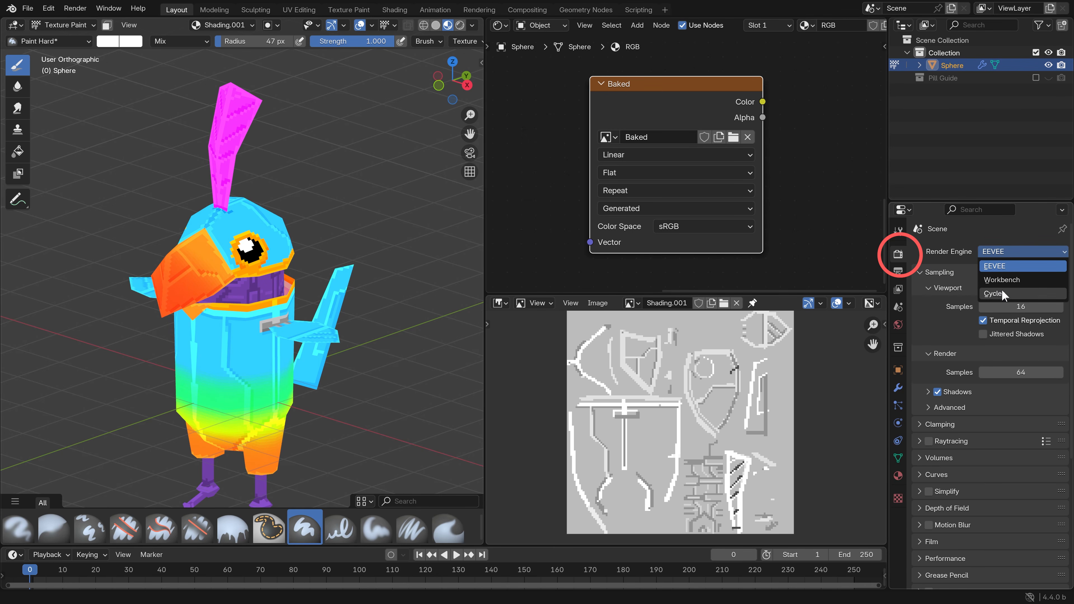
click(997, 293)
scroll(962, 397, down, 8)
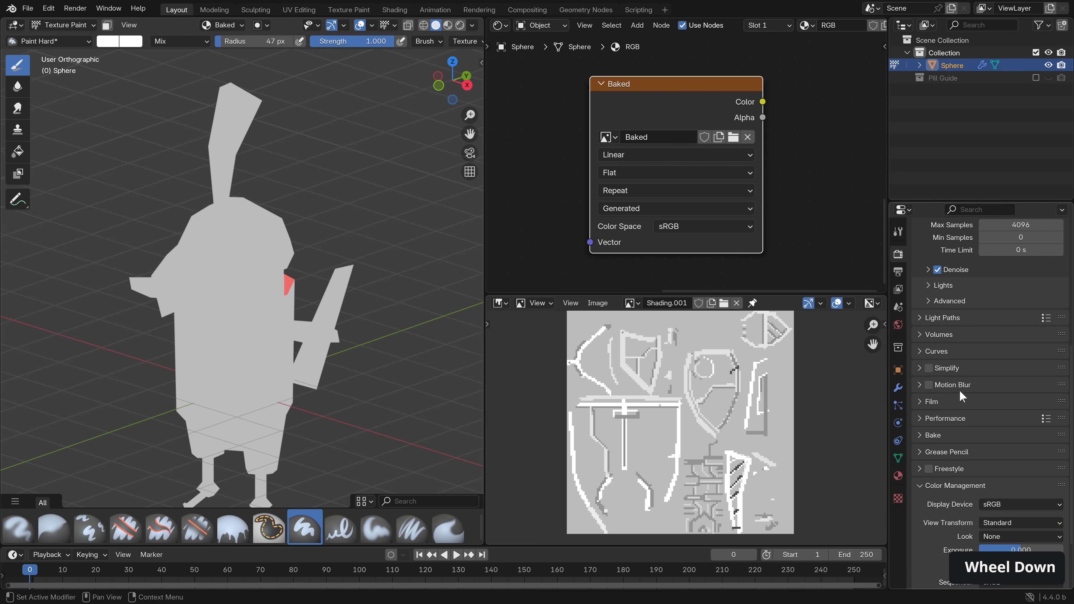
click(932, 435)
scroll(974, 381, down, 8)
click(1004, 309)
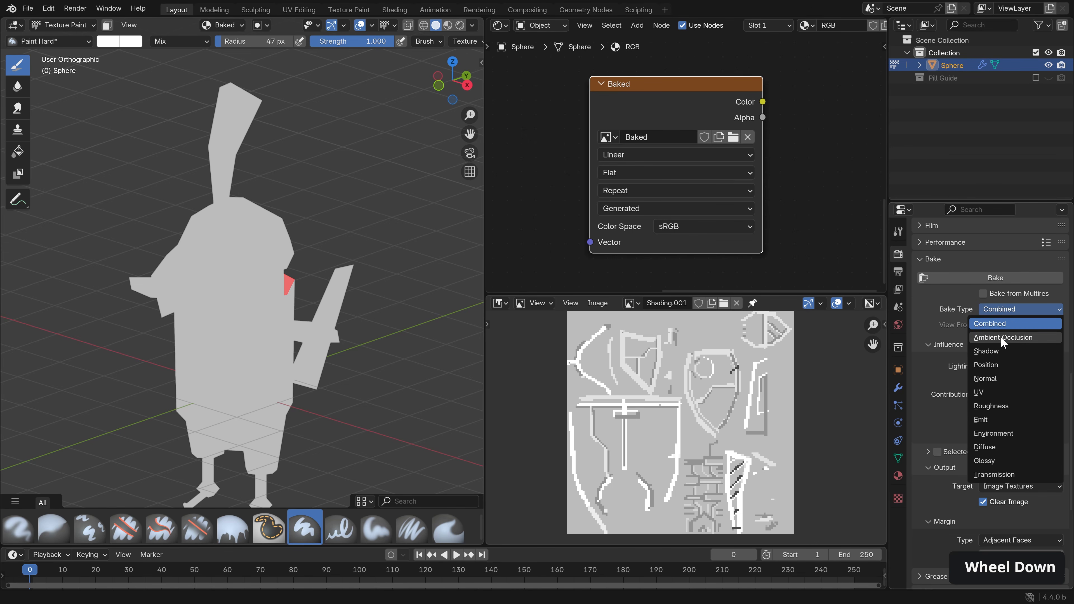
click(1000, 419)
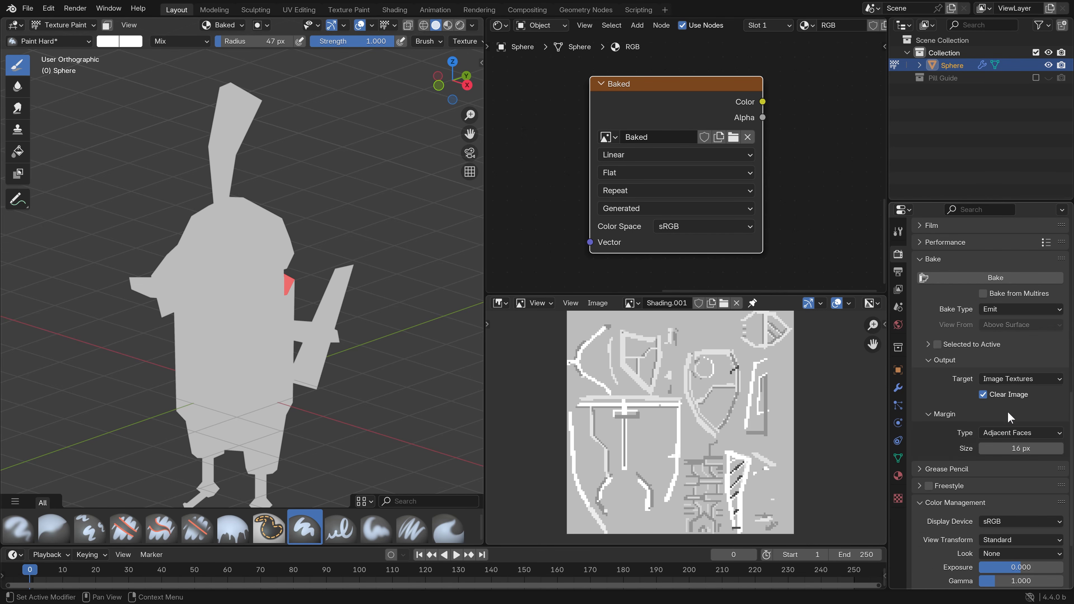
- Bake the material onto the Baked image and set its texture node's interpolation to Closest
drag(679, 89, 666, 109)
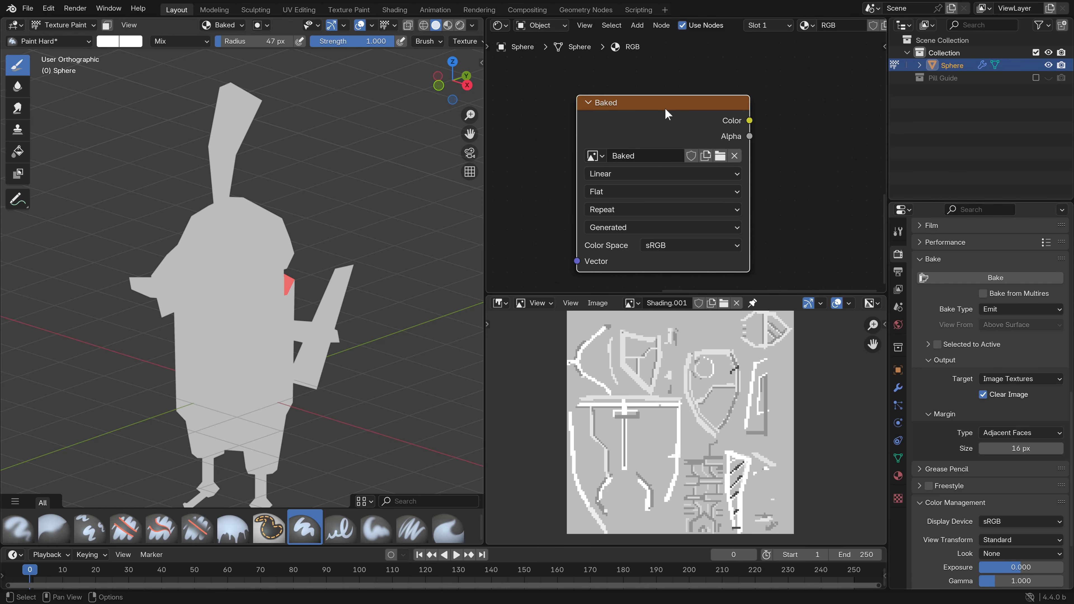
click(997, 276)
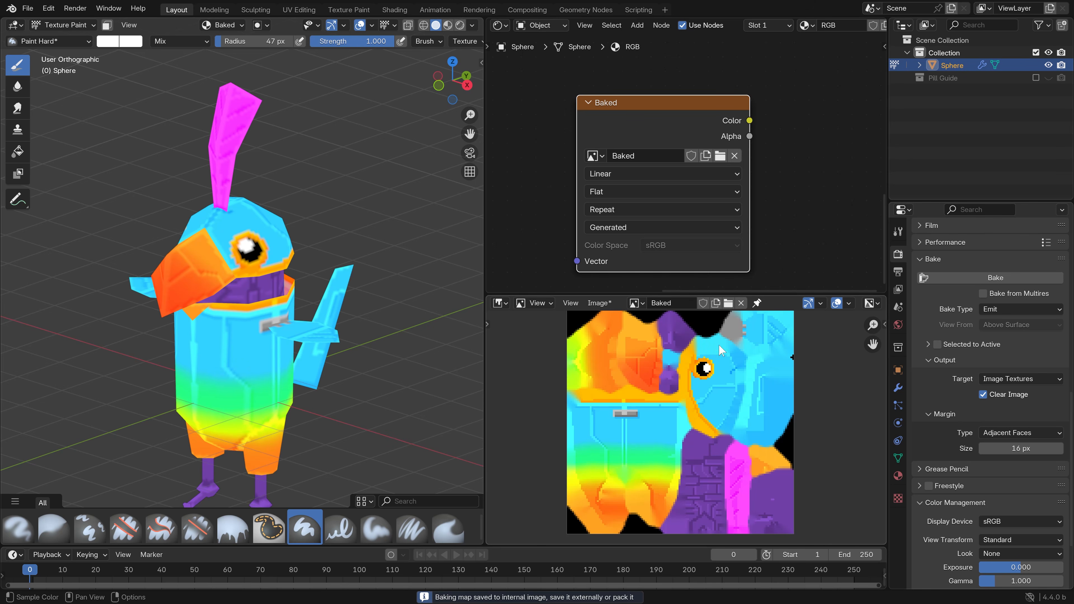
click(660, 174)
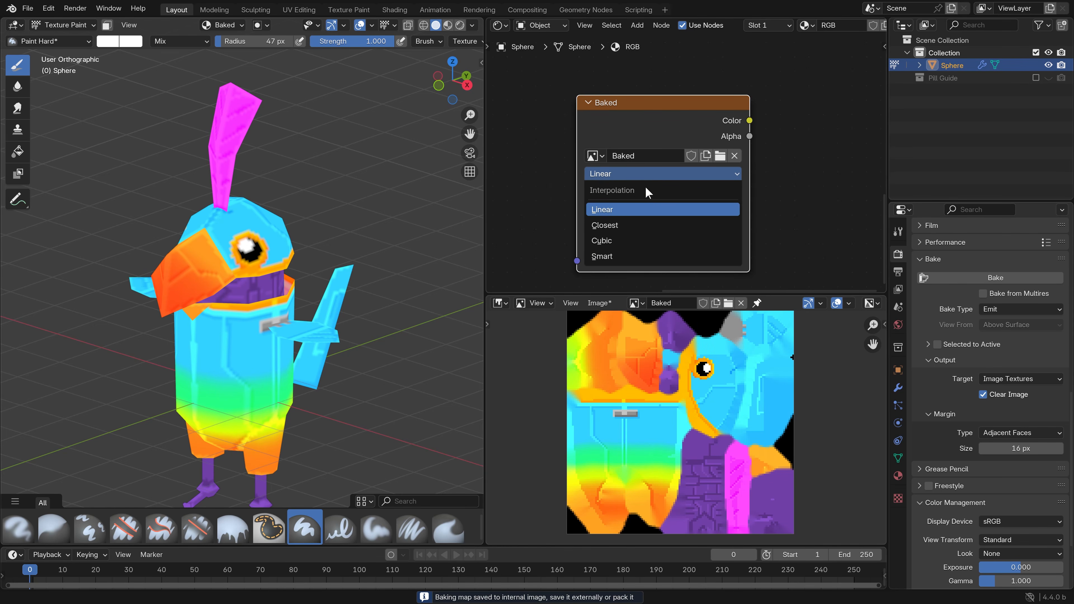
click(632, 230)
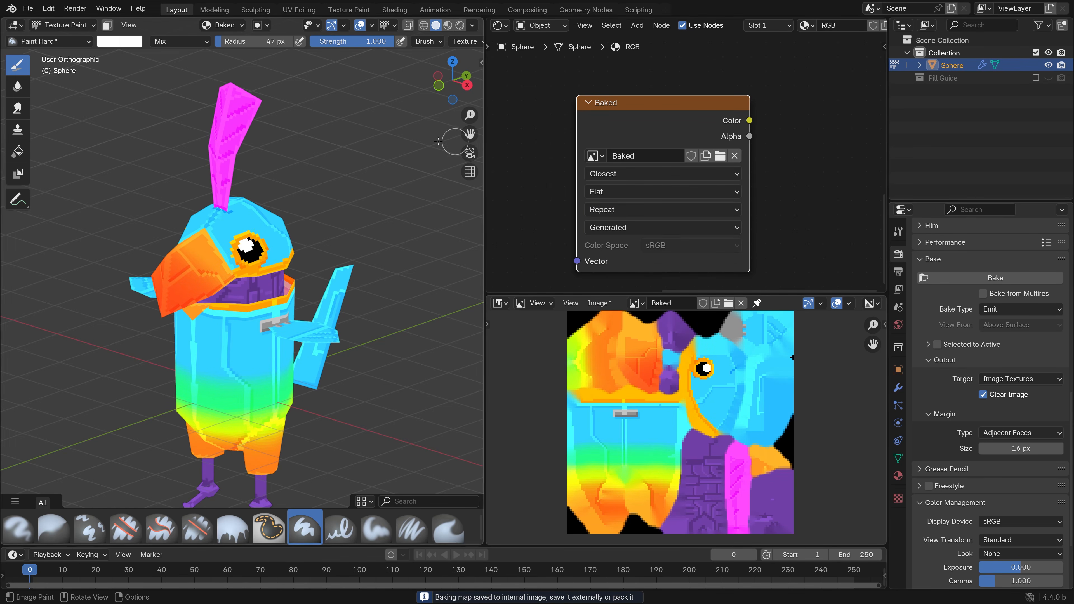
- Connect the Baked texture's Color output to the Emission Color of the Principled BSDF and reposition the Baked node
scroll(676, 233, down, 3)
drag(779, 231, 699, 227)
middle_drag(777, 193, 715, 167)
drag(699, 211, 698, 204)
drag(691, 136, 691, 135)
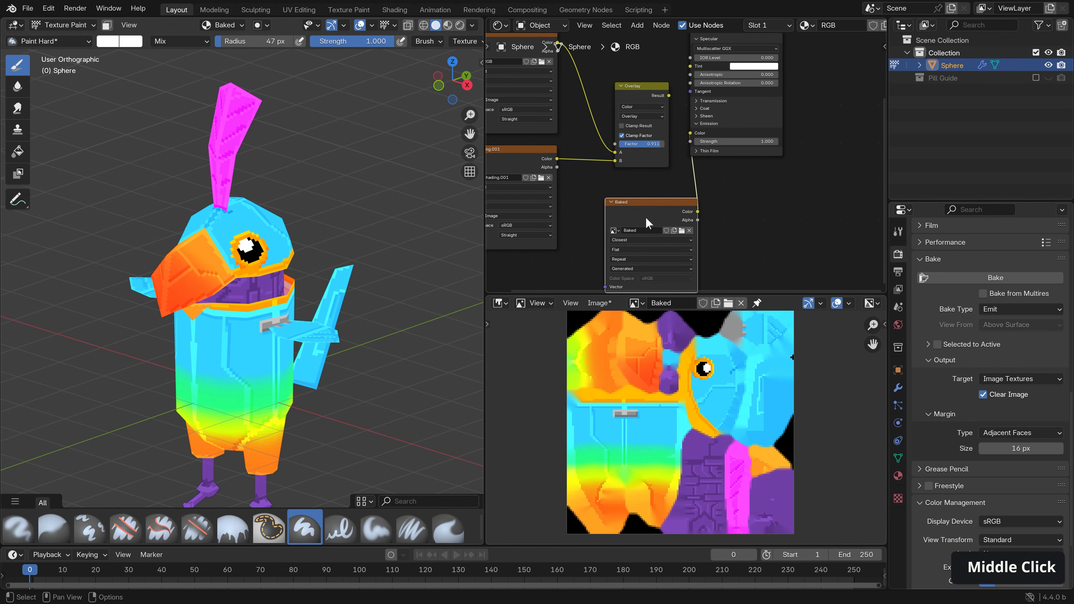
drag(646, 219, 602, 200)
- Delete the RGB, Shading.001 and Overlay nodes, leaving the Baked texture node
middle_drag(652, 185, 781, 238)
mouse_move(550, 94)
mouse_down()
mouse_move(703, 200)
mouse_move(778, 226)
mouse_up()
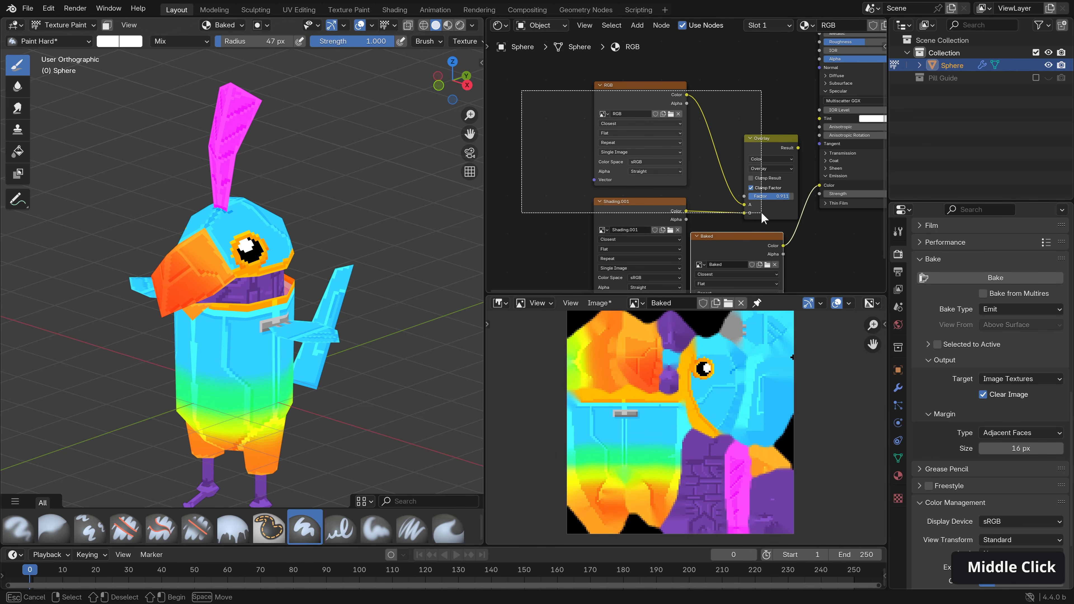
key(x)
middle_drag(722, 243, 708, 141)
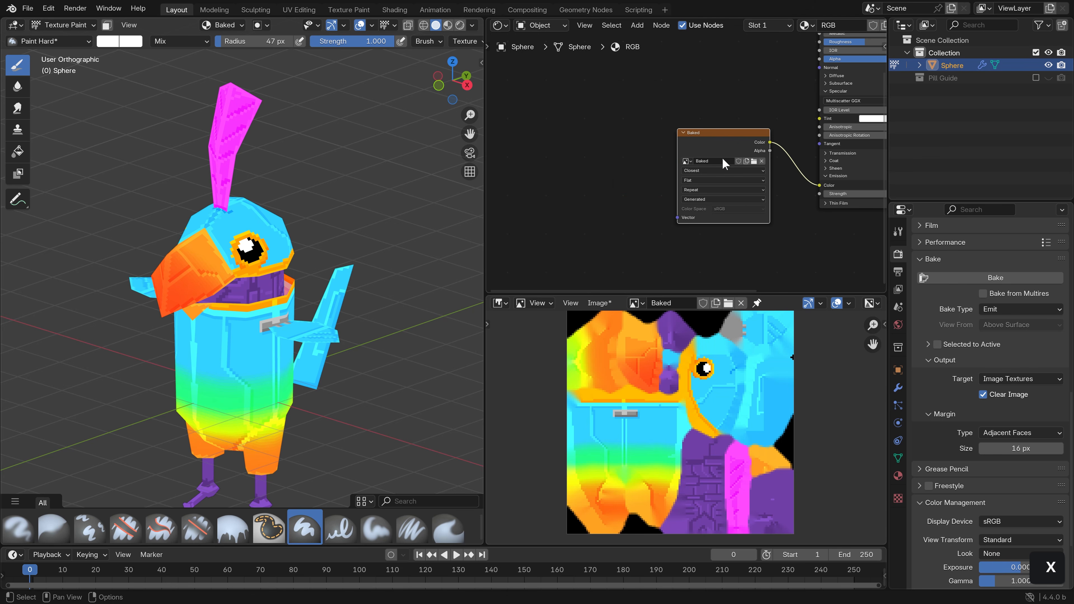
scroll(594, 283, up, 1)
- Save the Baked image as Baked.png in the textures' folder
click(606, 300)
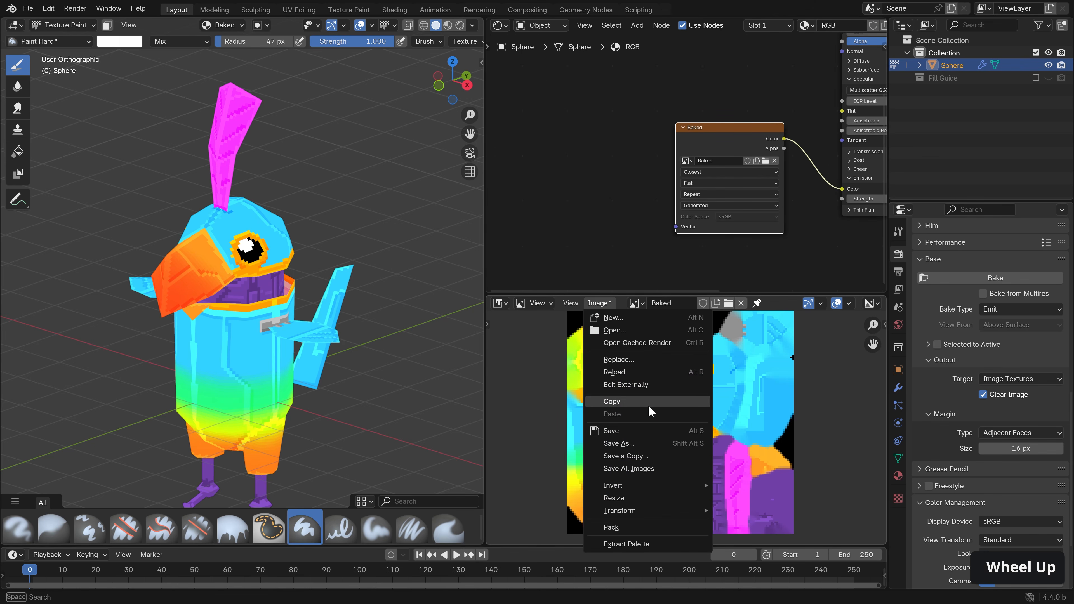
click(657, 447)
click(398, 478)
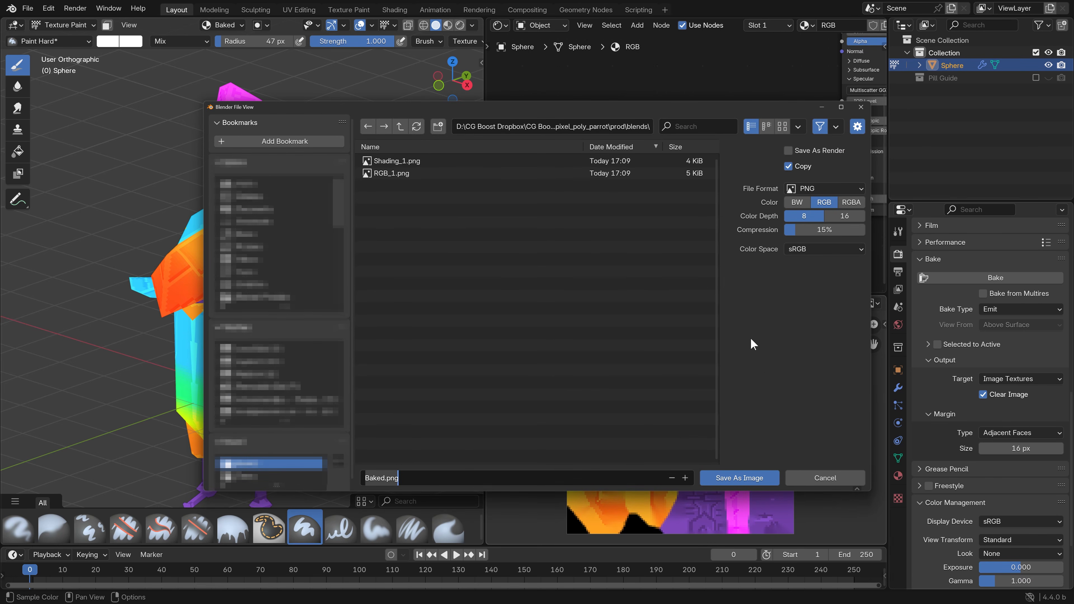
click(749, 479)
- Move the parrot up about 2.43 m along Z so its feet stand at ground level
scroll(1009, 270, up, 10)
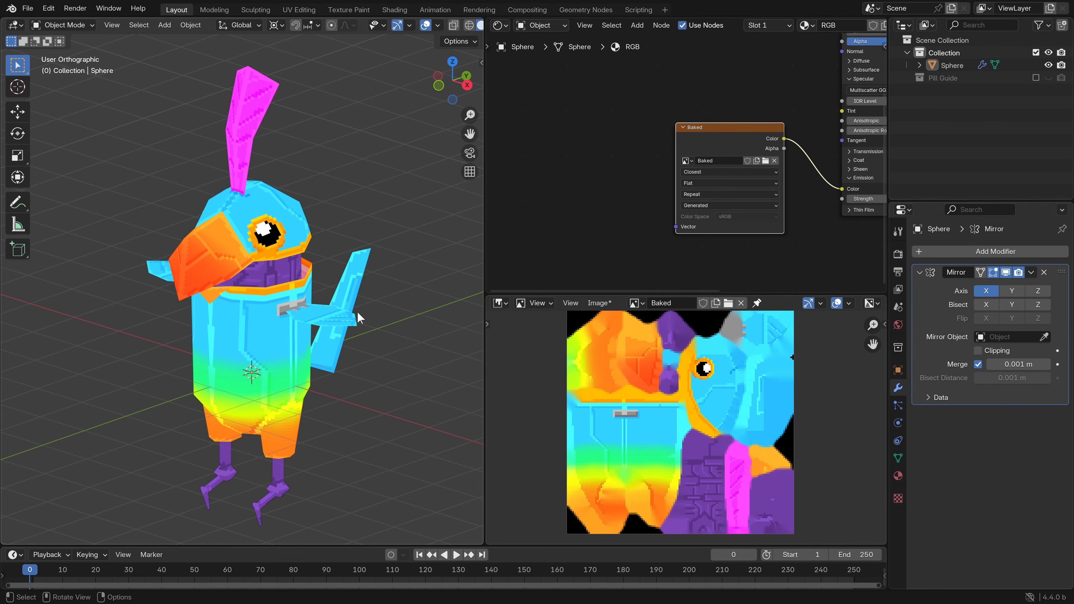
scroll(311, 304, down, 1)
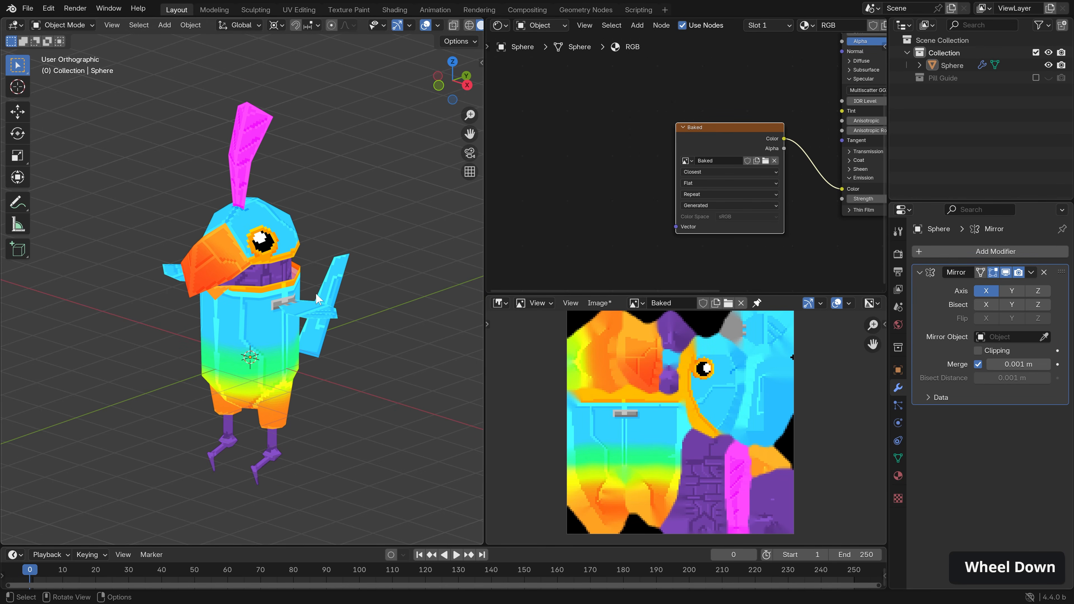
click(290, 366)
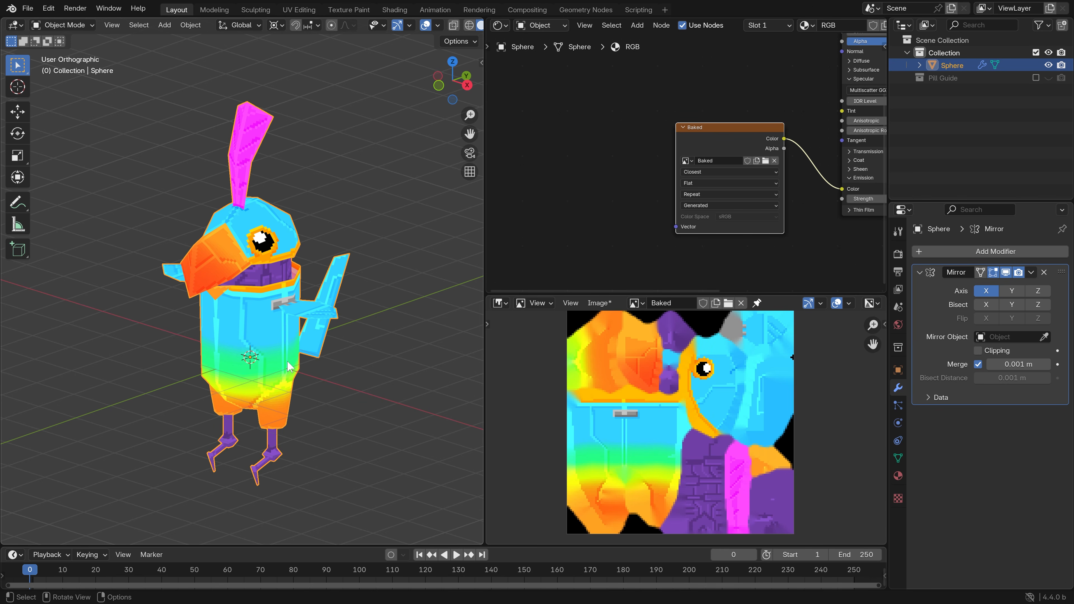
key(g)
key(z)
click(332, 291)
scroll(256, 276, up, 2)
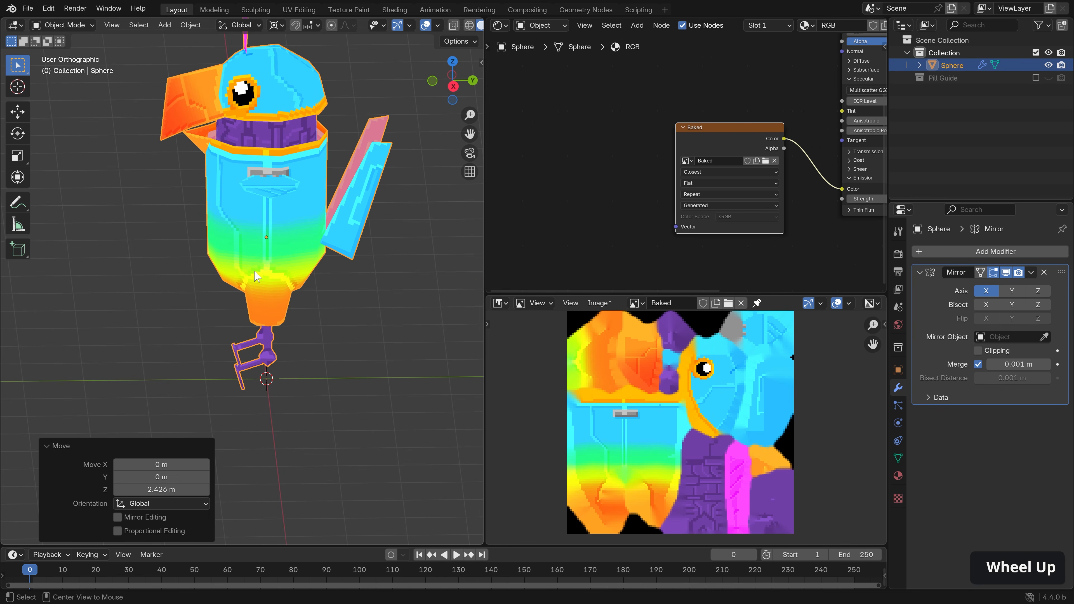
alt+scroll(256, 277, down, 1)
middle_drag(256, 277, 347, 334)
key(g)
right_click(311, 336)
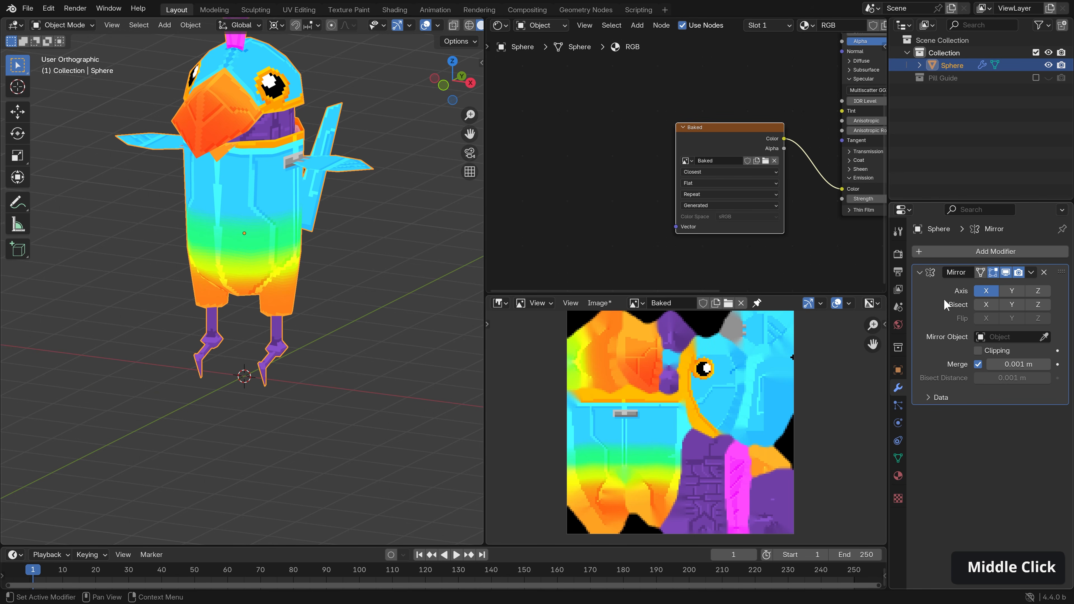
- Separate the front claw of the parrot's foot from the body mesh into its own object
key(Tab)
scroll(281, 409, up, 3)
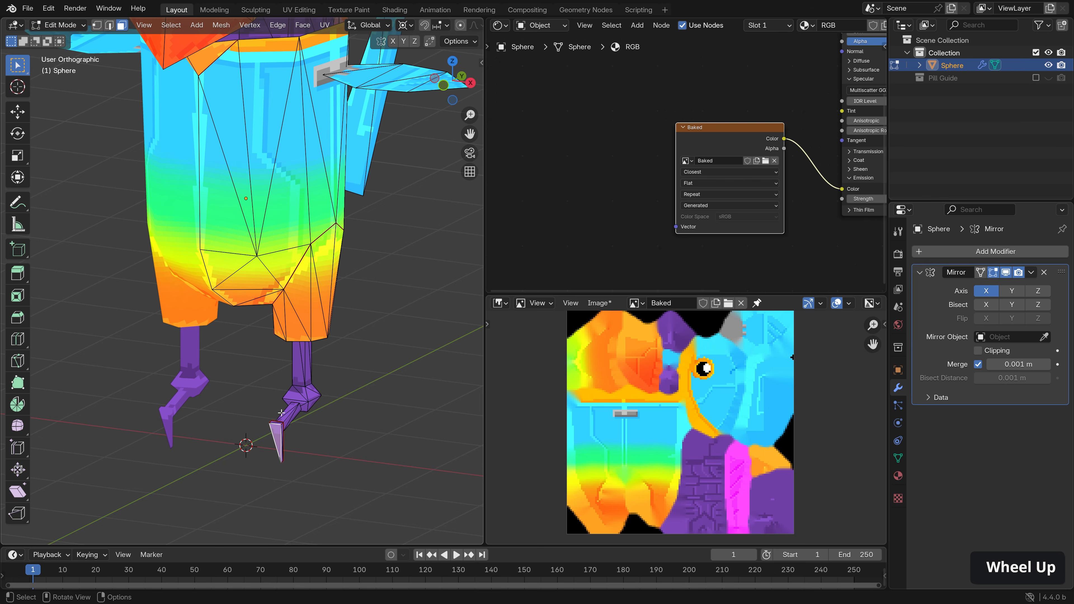
key(l)
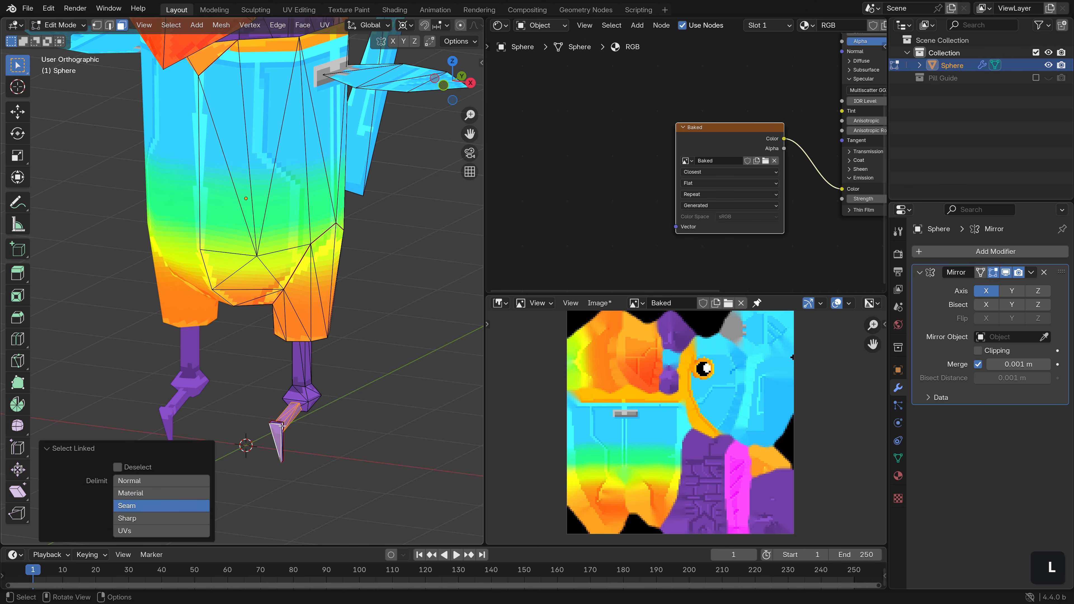
key(p)
click(292, 424)
key(Tab)
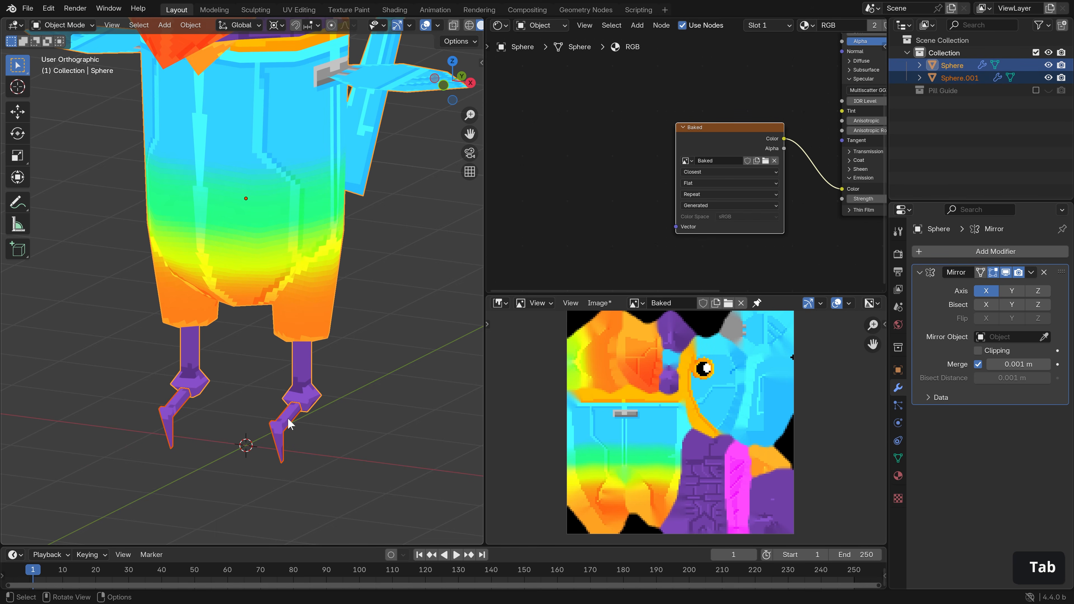
- Duplicate the separated claw's mesh from the bottom view, offsetting the copy about 0.117 m in X and 0.026 m in Y
click(292, 424)
key(Tab)
key(a)
middle_drag(314, 436, 364, 273)
scroll(332, 307, up, 3)
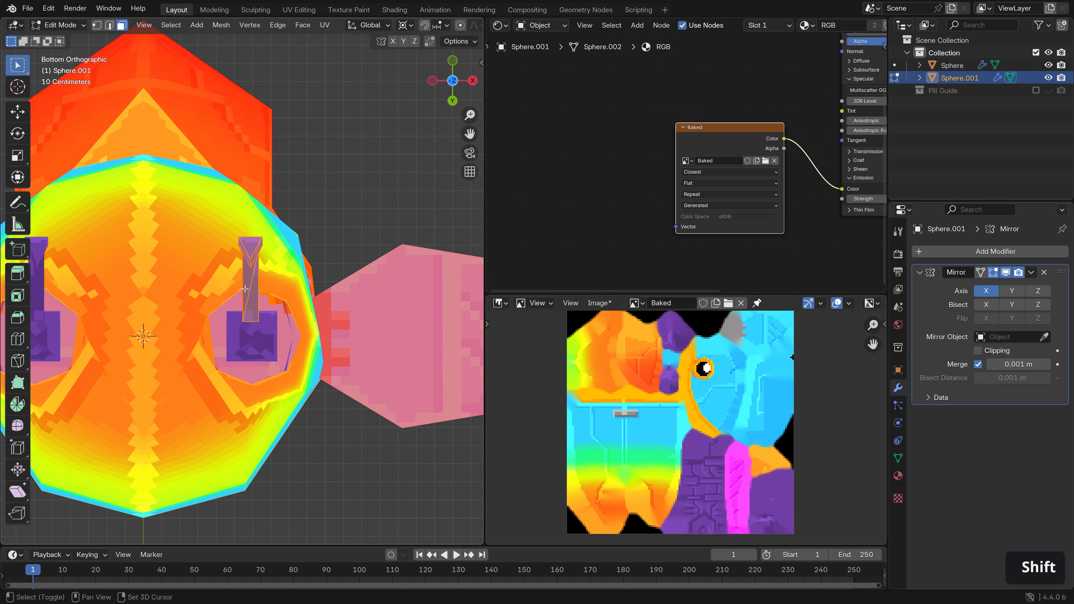
key(shift+d)
click(266, 293)
key(r)
right_click(335, 303)
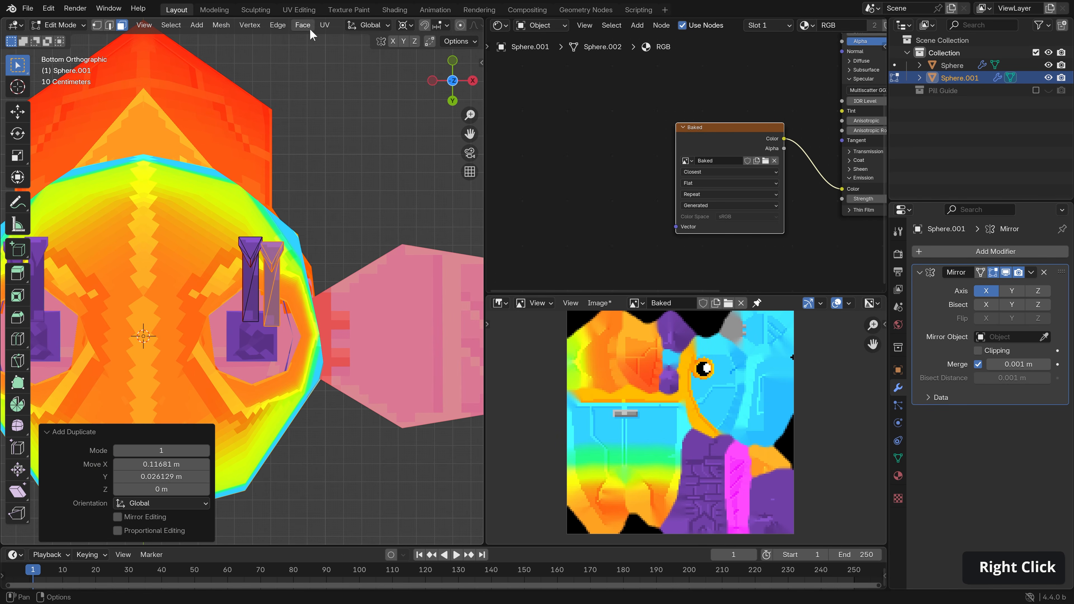
- Change the transform pivot point and rotate the copied claw outward by about 27 degrees
click(413, 28)
click(412, 52)
key(r)
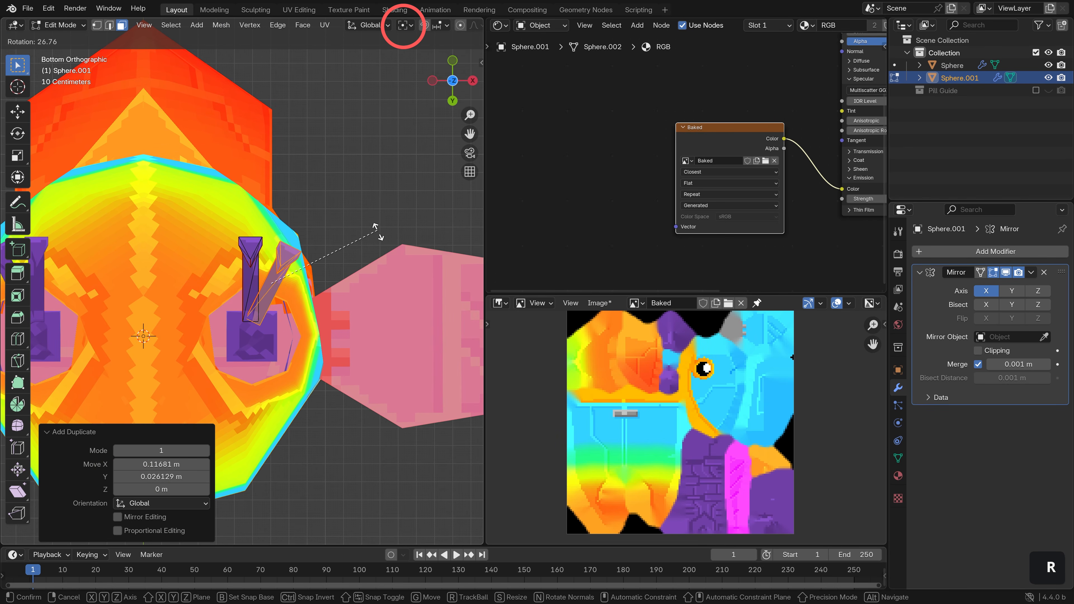
click(378, 227)
- Duplicate the claw again, then rotate and move the copy to splay out on the inner side of the foot
key(shift+d)
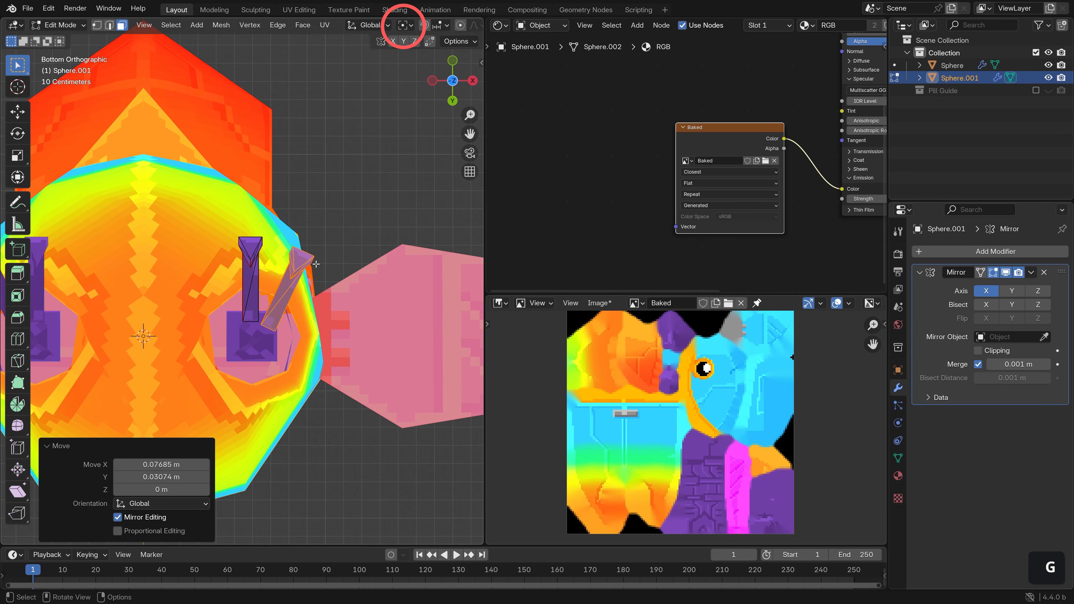
click(258, 258)
key(r)
click(292, 204)
key(g)
click(289, 214)
- Duplicate one more claw and rotate it to point backward as the foot's rear claw
key(shift+d)
click(271, 288)
key(r)
click(237, 417)
key(g)
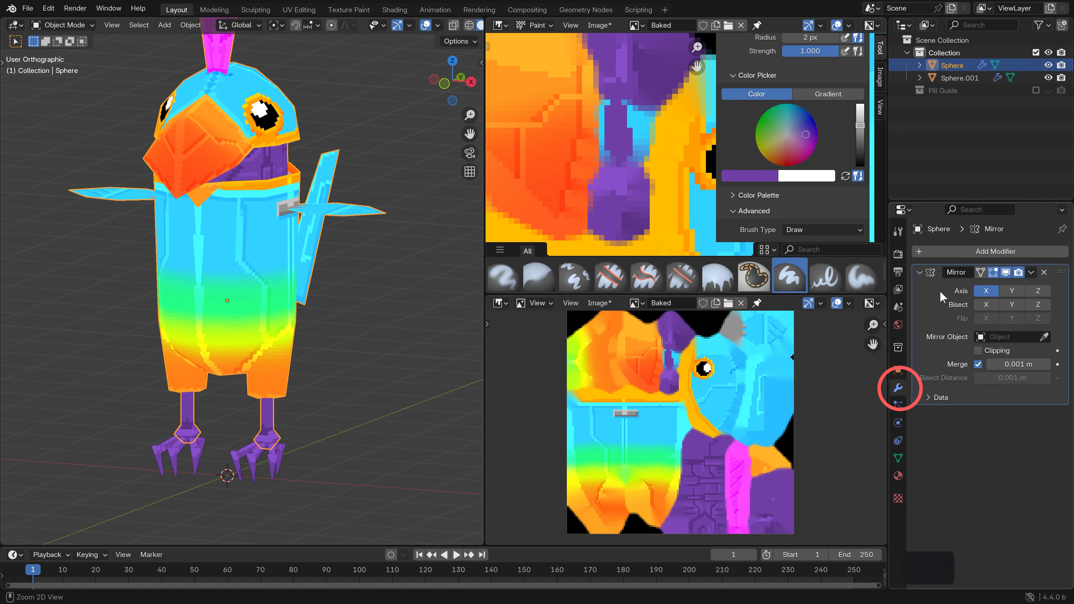
- Apply the Mirror modifiers on the parrot body and the claws, and join both into one object
key(ctrl+a)
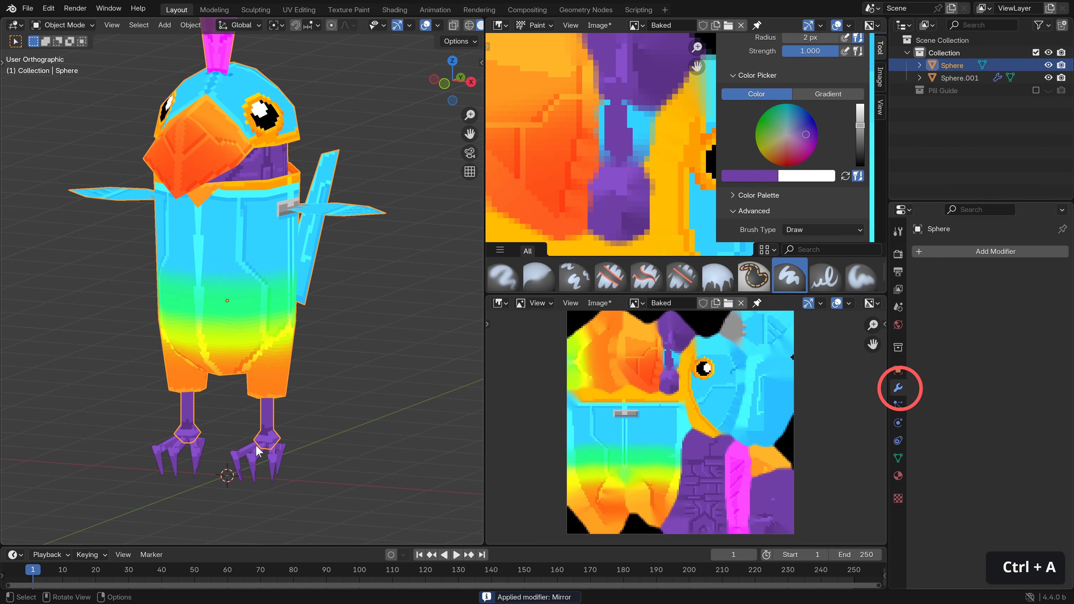
key(ctrl+z)
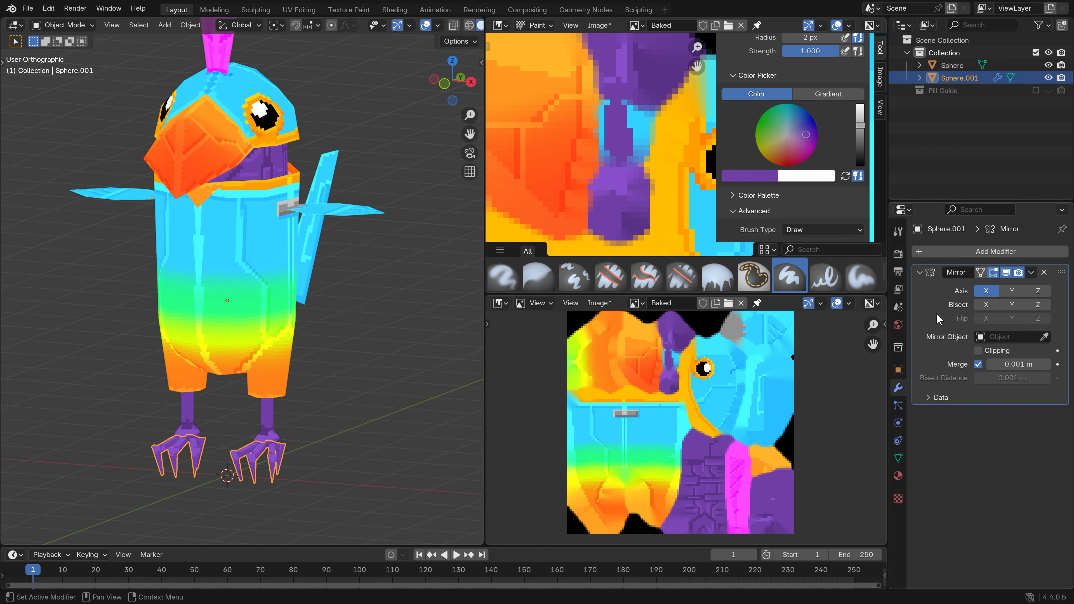
key(ctrl+a)
shift+click(248, 305)
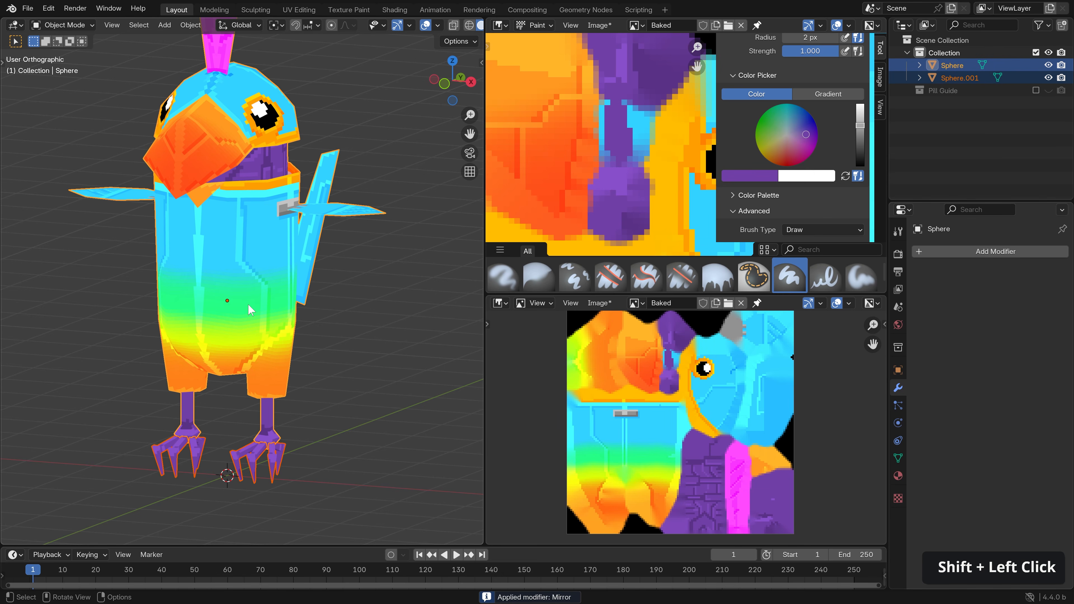
key(ctrl+j)
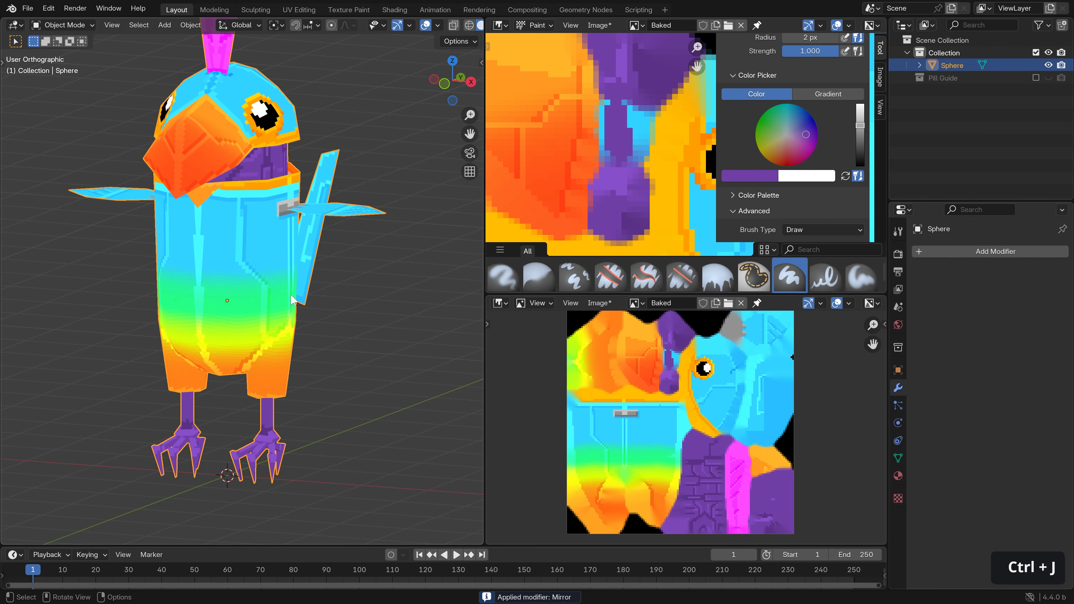
- Duplicate the head feather, rotate the copy backward by about 19°, and place it behind the original on the head
key(alt+a)
shift+middle_drag(331, 162, 227, 310)
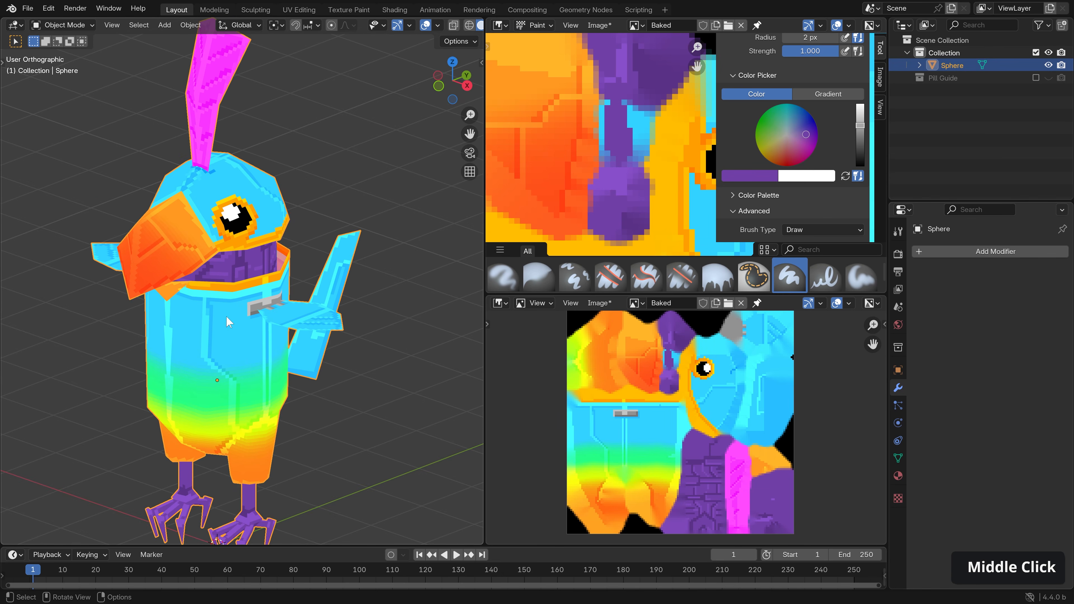
scroll(347, 367, down, 3)
scroll(206, 231, up, 2)
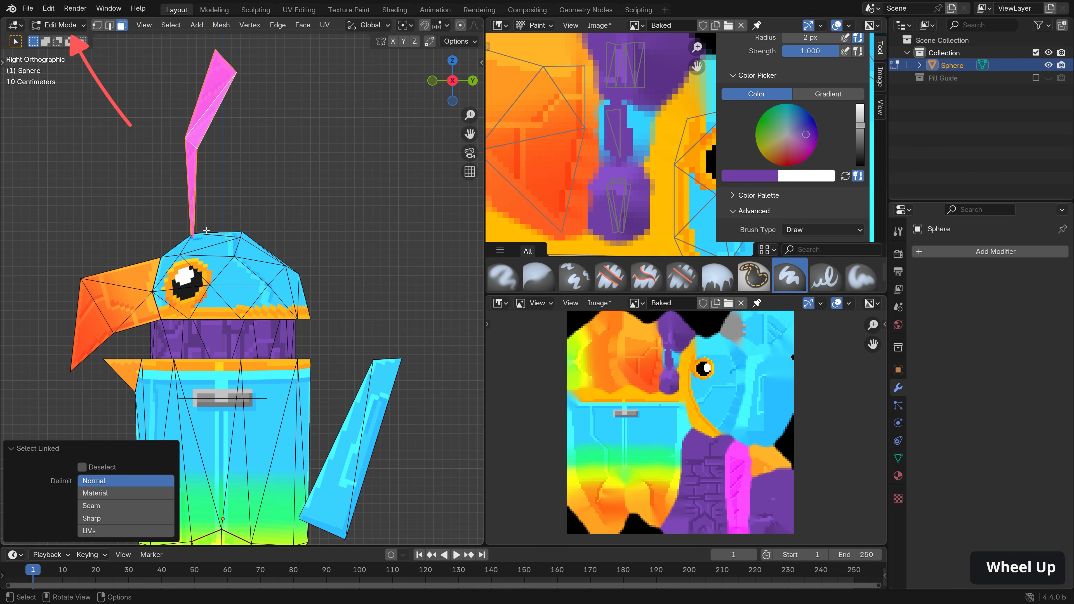
key(shift+d)
click(313, 220)
key(r)
click(297, 233)
key(g)
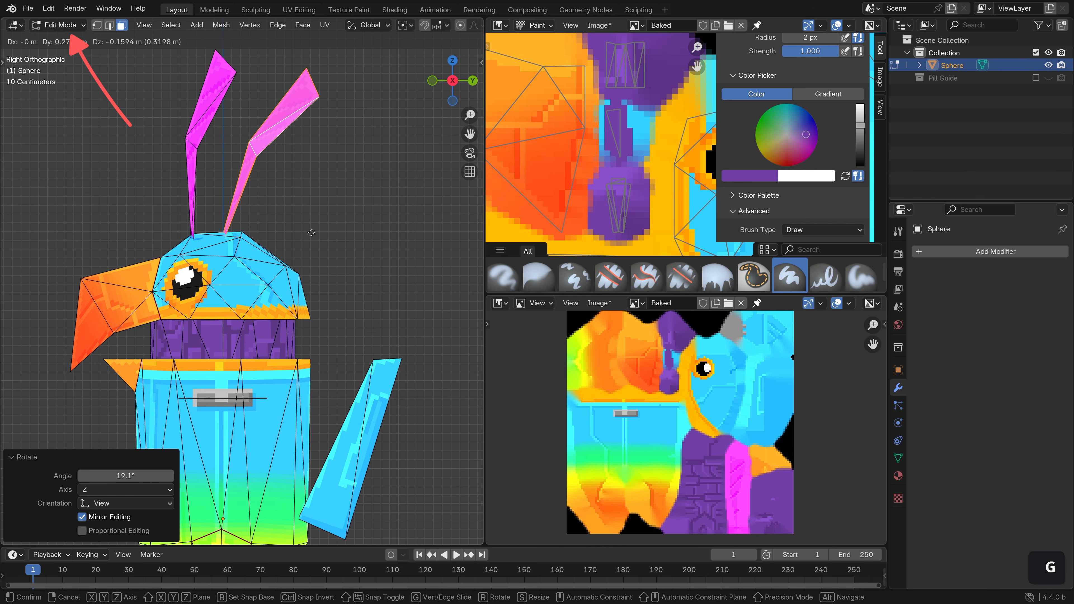
click(311, 231)
- Duplicate the feather twice more, rotating and moving each copy to fan the crest toward the back of the head
key(shift+d)
click(371, 262)
click(341, 276)
key(g)
click(334, 277)
key(shift+d)
click(398, 305)
key(r)
click(366, 309)
key(g)
click(357, 284)
- Duplicate one last feather, position it lowest on the back of the head, and return to Object Mode
key(shift+d)
click(405, 338)
key(t)
key(r)
click(401, 348)
right_click(401, 348)
key(ctrl+z)
key(g)
click(411, 295)
key(alt+a)
key(Tab)
middle_drag(275, 233, 332, 292)
scroll(350, 252, up, 1)
shift+middle_drag(332, 293, 312, 326)
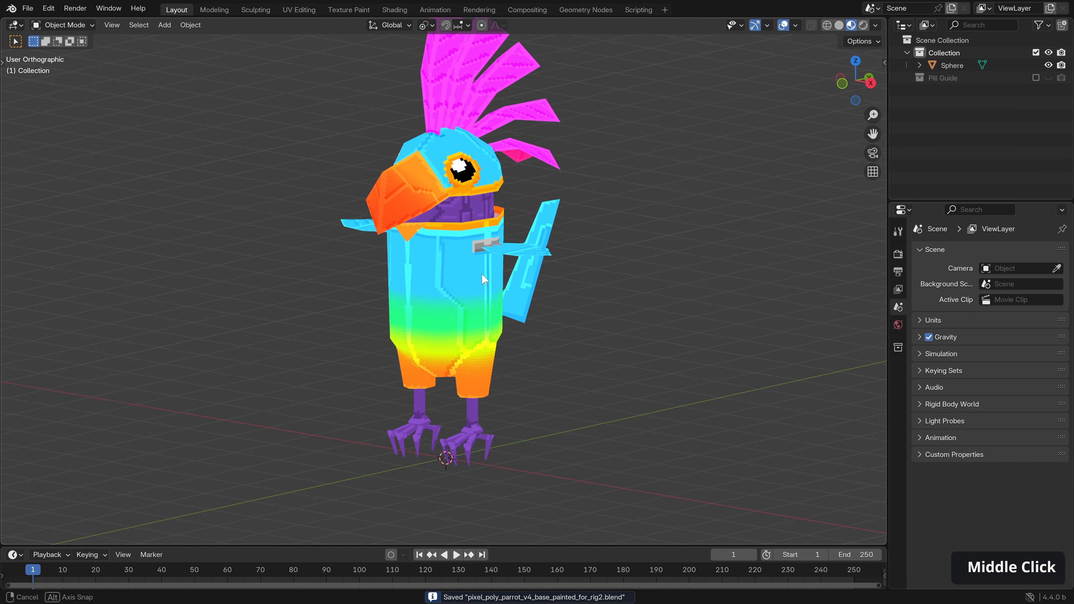
- Add an armature at the world origin and set its bones to display in front of the parrot
middle_drag(483, 275, 480, 298)
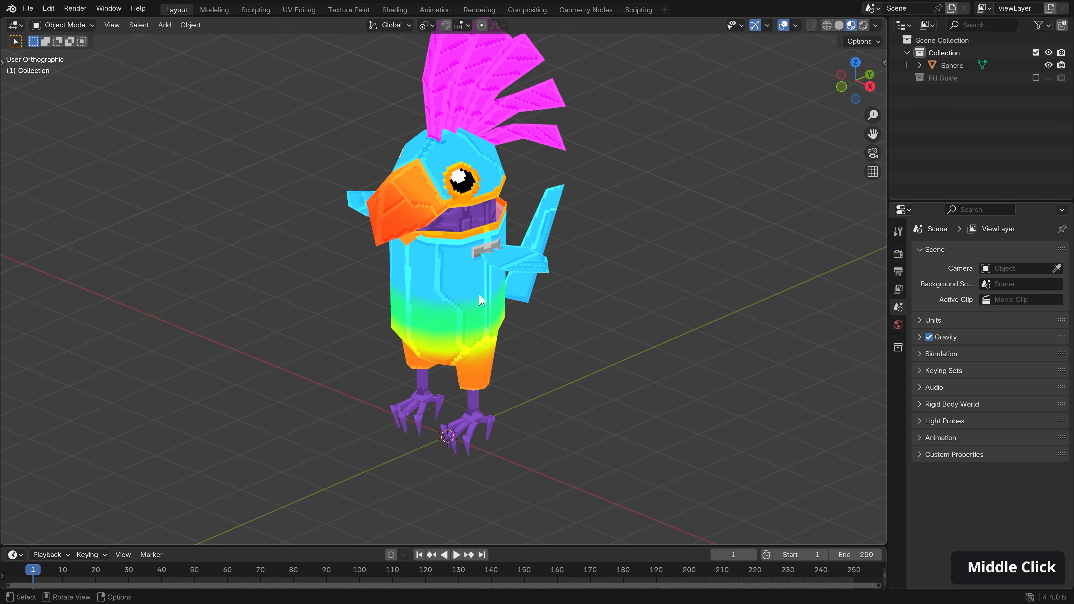
middle_drag(526, 336, 487, 327)
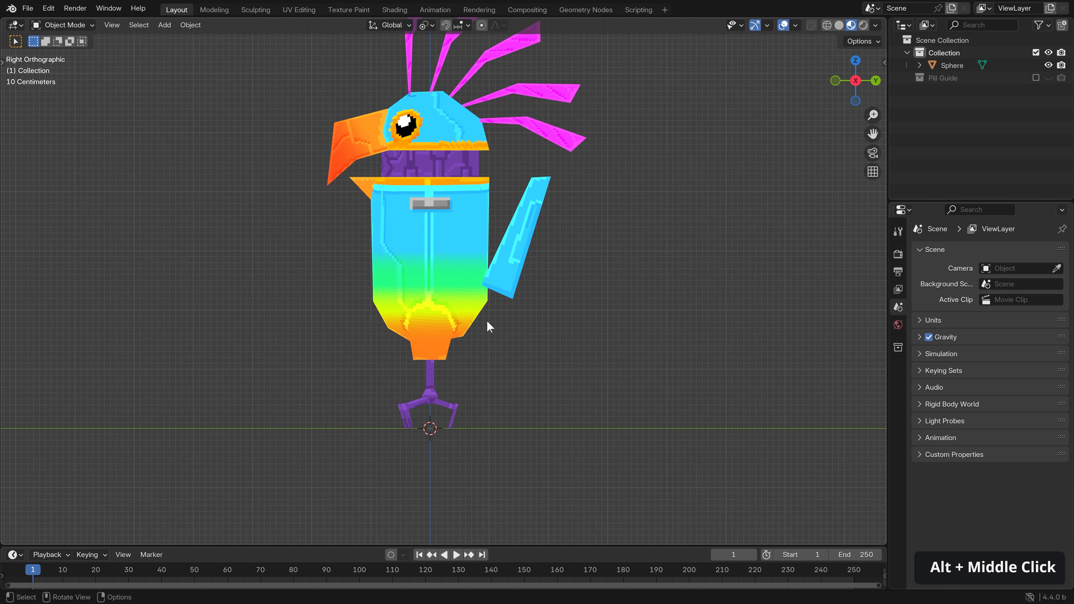
key(shift+a)
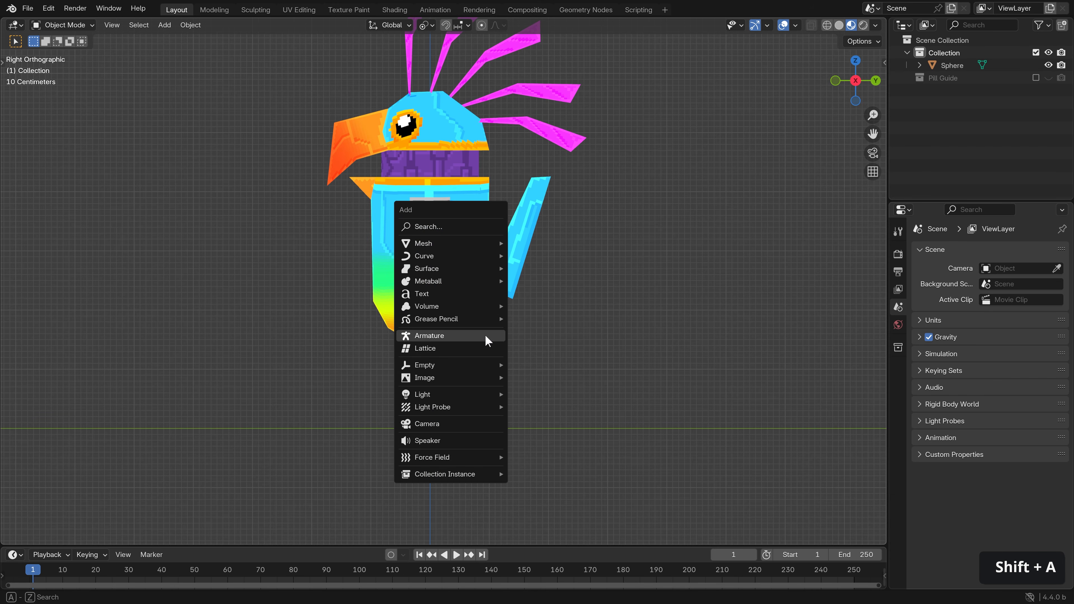
click(488, 338)
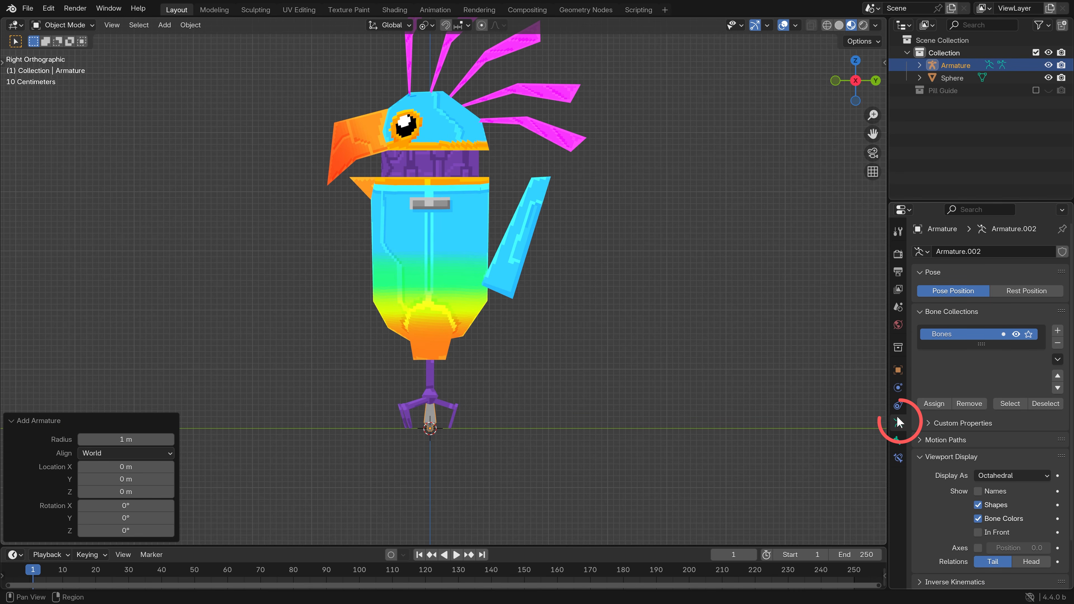
click(985, 533)
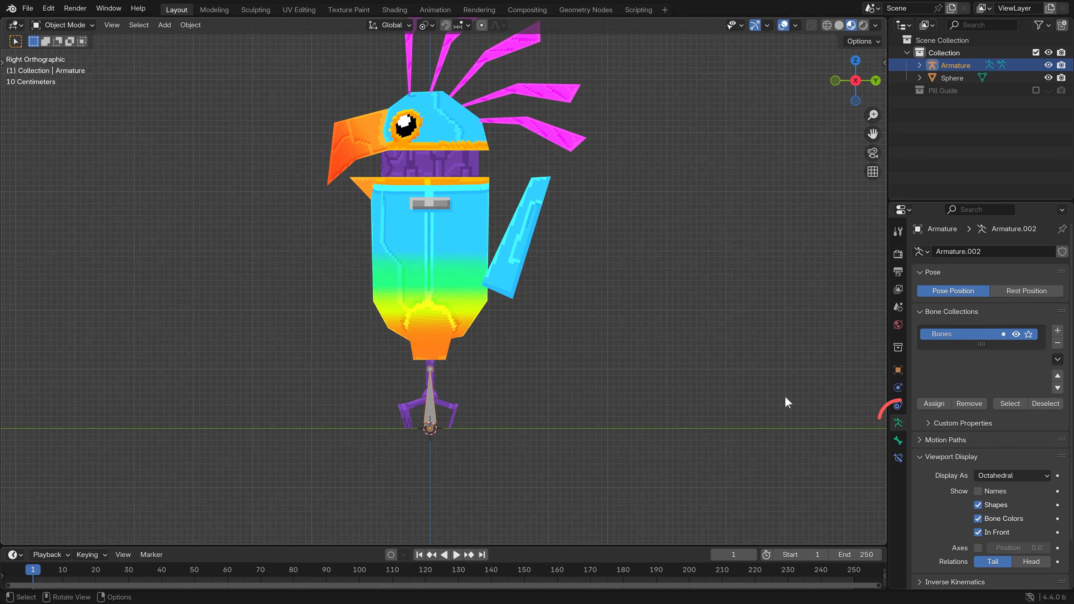
- In Edit Mode, scale the whole root bone down to about 0.55
key(Tab)
middle_drag(409, 386, 448, 428)
key(a)
key(s)
click(479, 369)
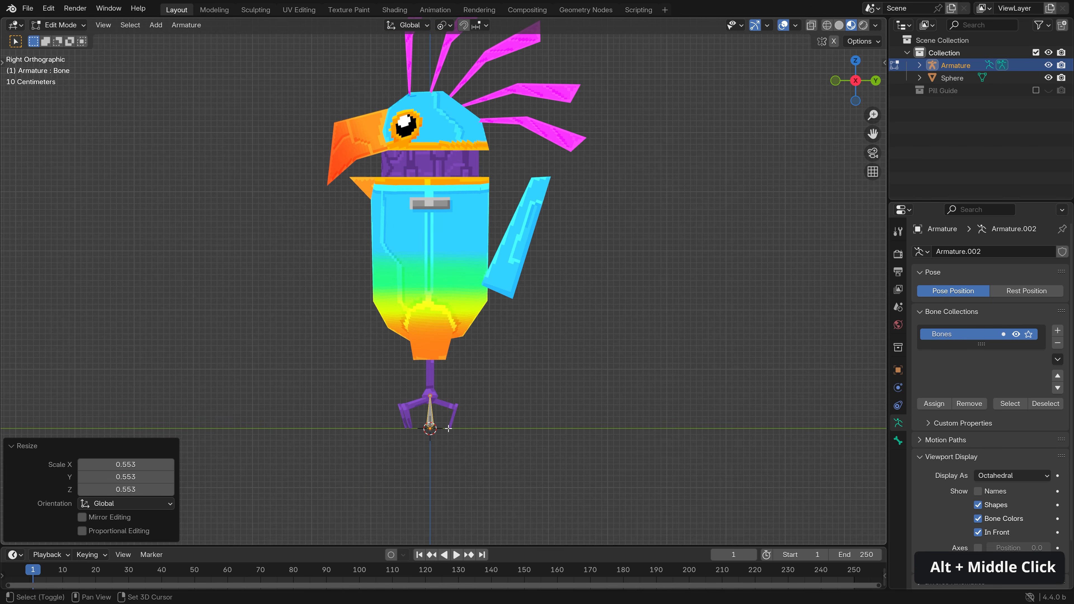
- Duplicate the root bone about 2.26 m up along Z into the body and scale the copy by about 1.58
key(shift+d)
key(z)
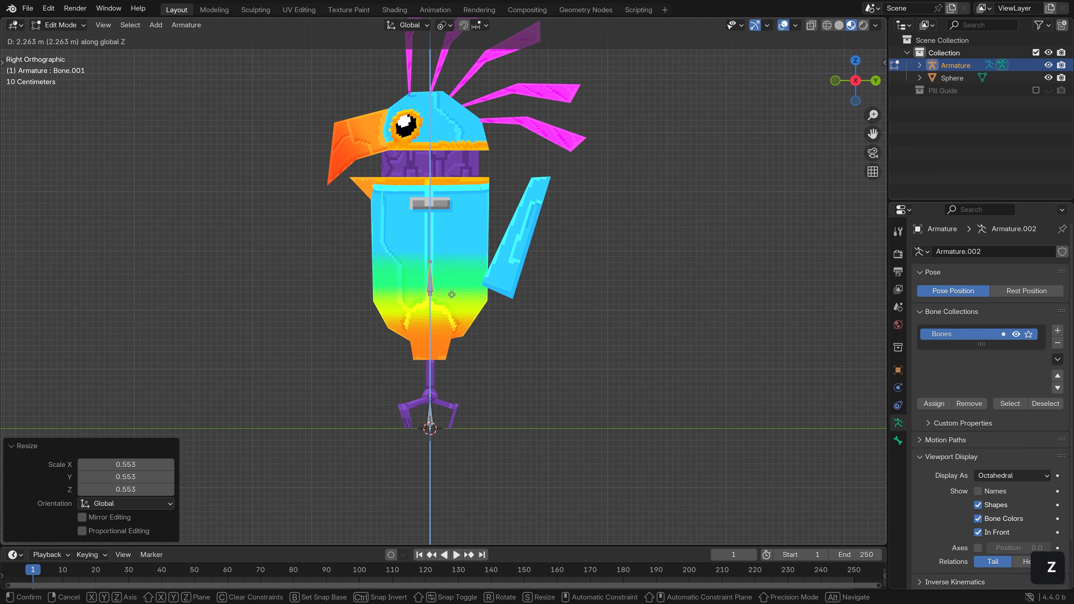
click(451, 294)
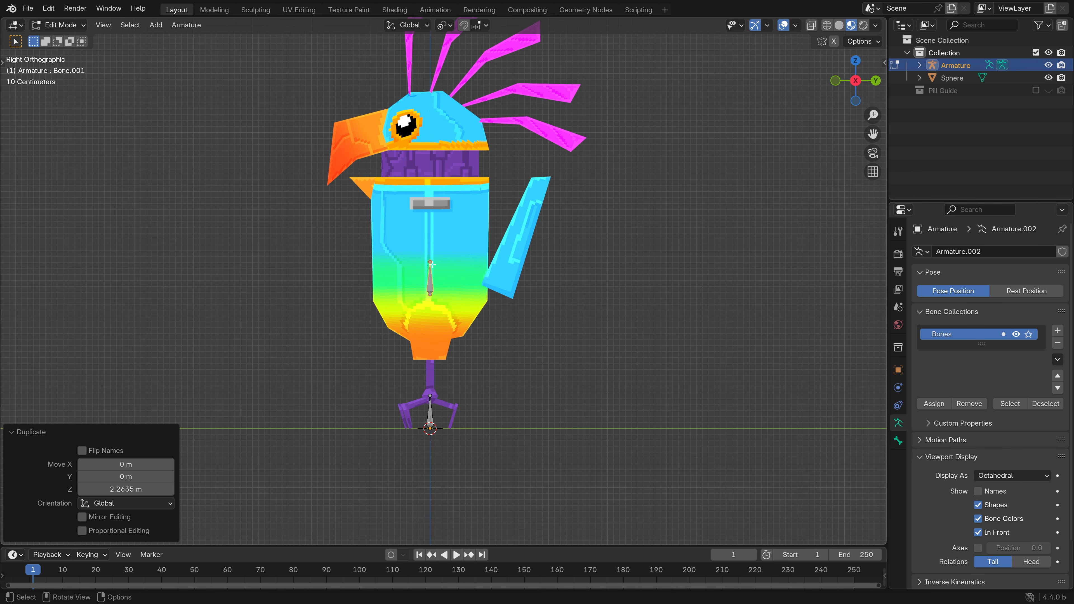
key(s)
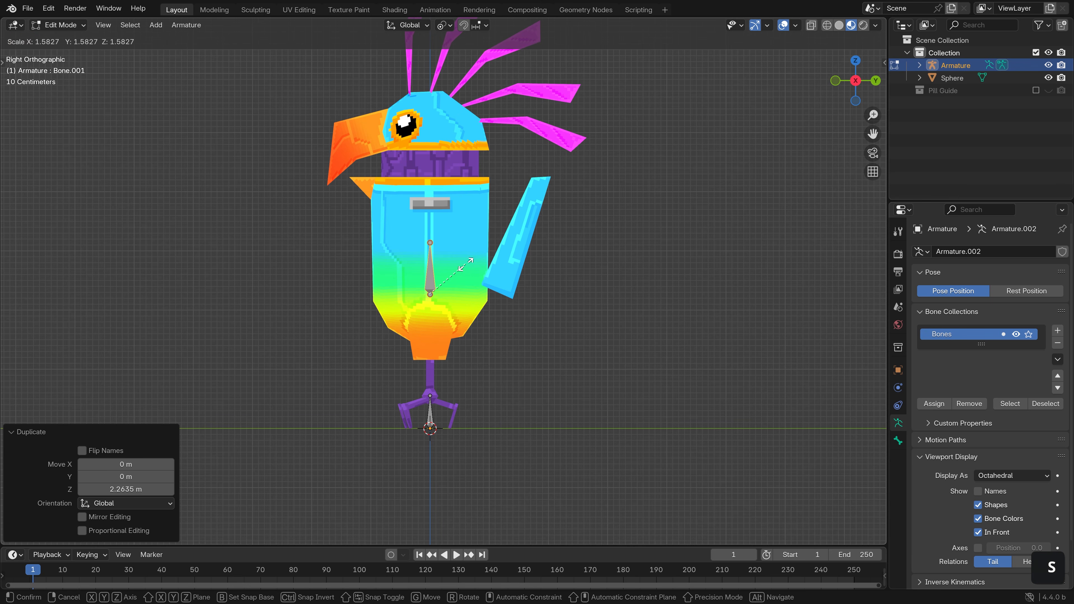
click(466, 265)
- Duplicate the body bone about 2.45 m up along Z into the head and scale the copy by about 0.72
shift+middle_drag(437, 279, 438, 328)
key(shift+d)
key(z)
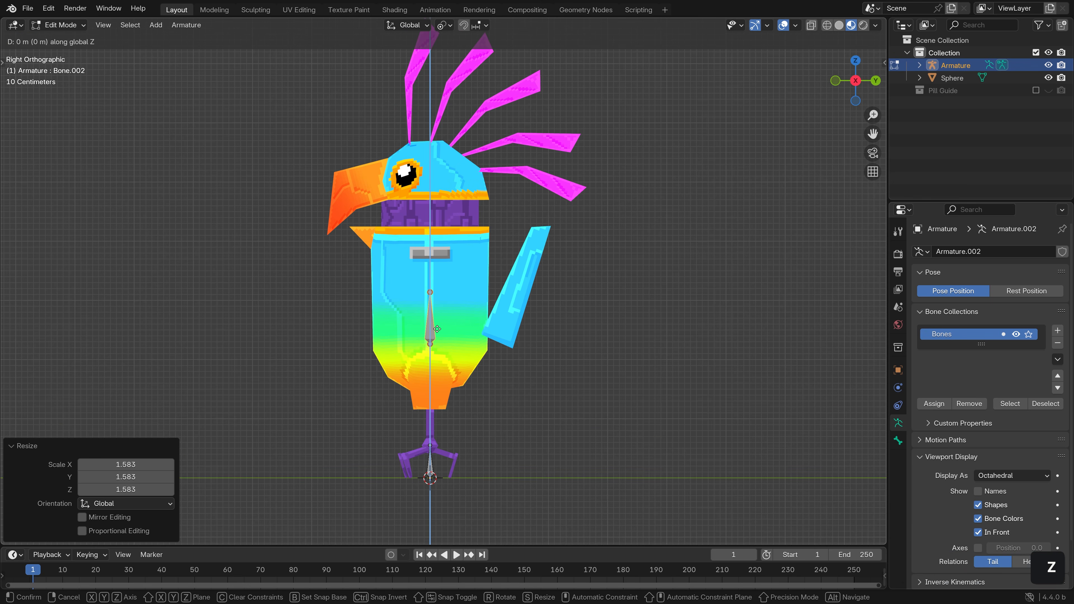
click(437, 191)
key(s)
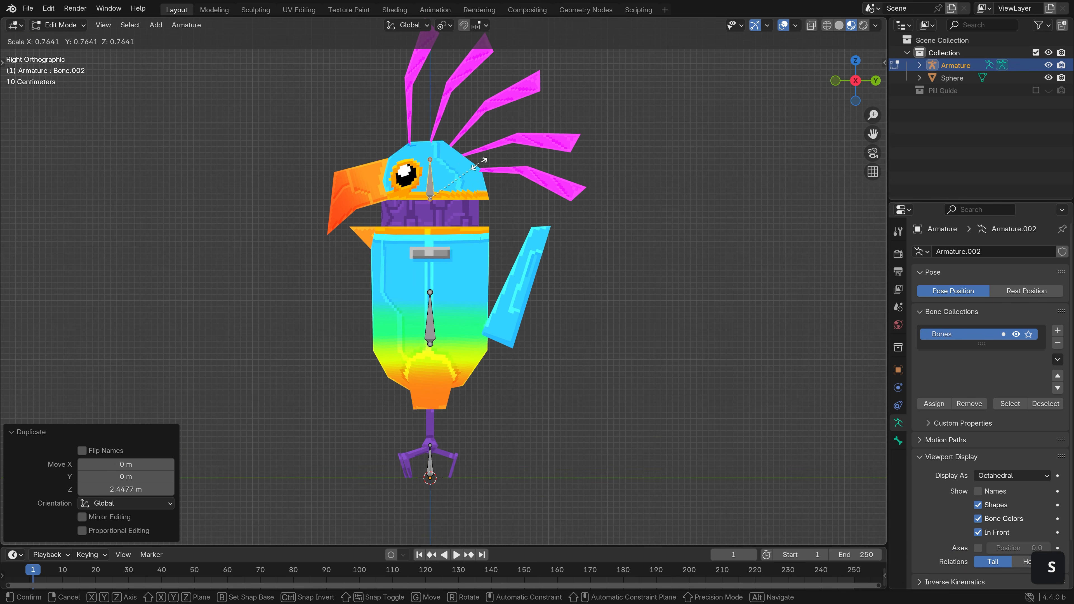
click(481, 162)
- Duplicate the head bone five times, placing one copy at the base of each head feather
shift+middle_drag(452, 182, 493, 285)
scroll(492, 285, up, 2)
scroll(493, 285, up, 1)
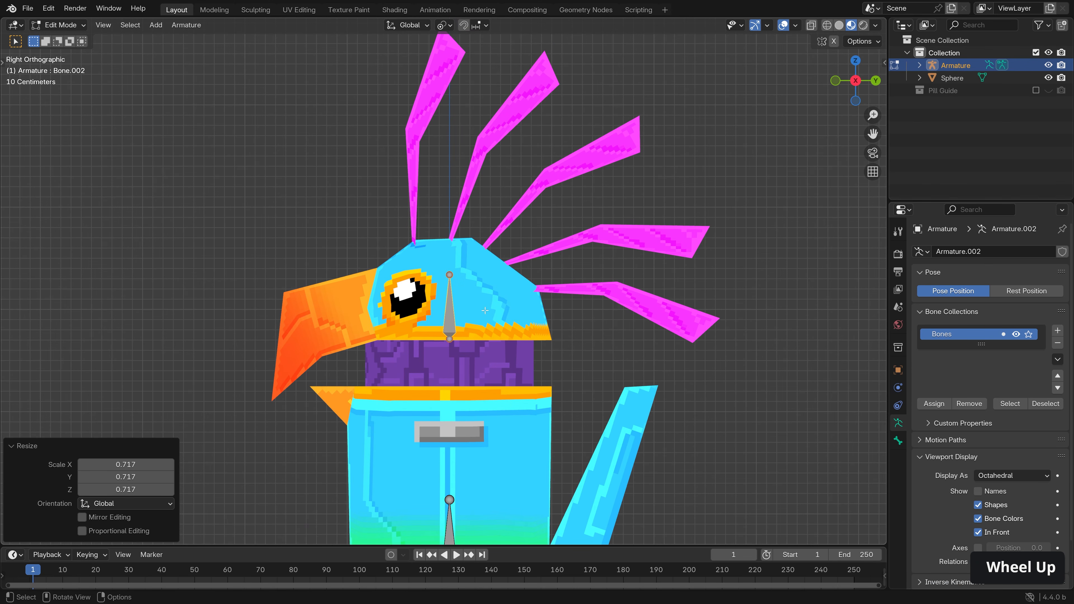
key(shift+d)
click(451, 209)
key(shift+d)
click(488, 212)
key(shift+d)
click(523, 220)
key(shift+d)
click(544, 236)
key(shift+d)
click(576, 258)
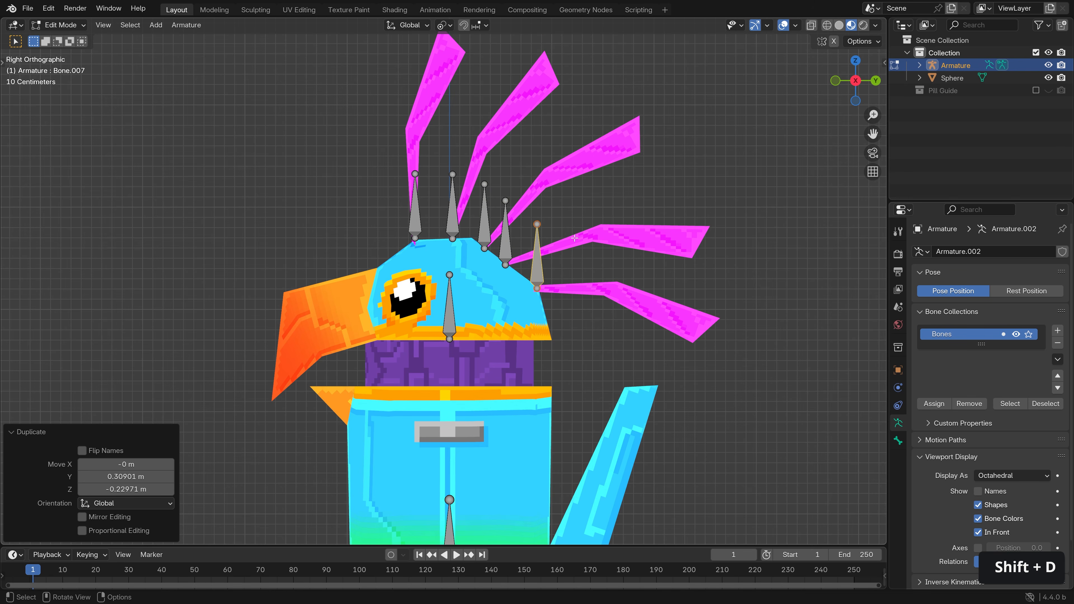
- Change the transform pivot point and rotate the two rearmost feather bones to follow their feathers, the second by about 72°
click(443, 25)
click(477, 111)
key(r)
click(524, 245)
click(552, 220)
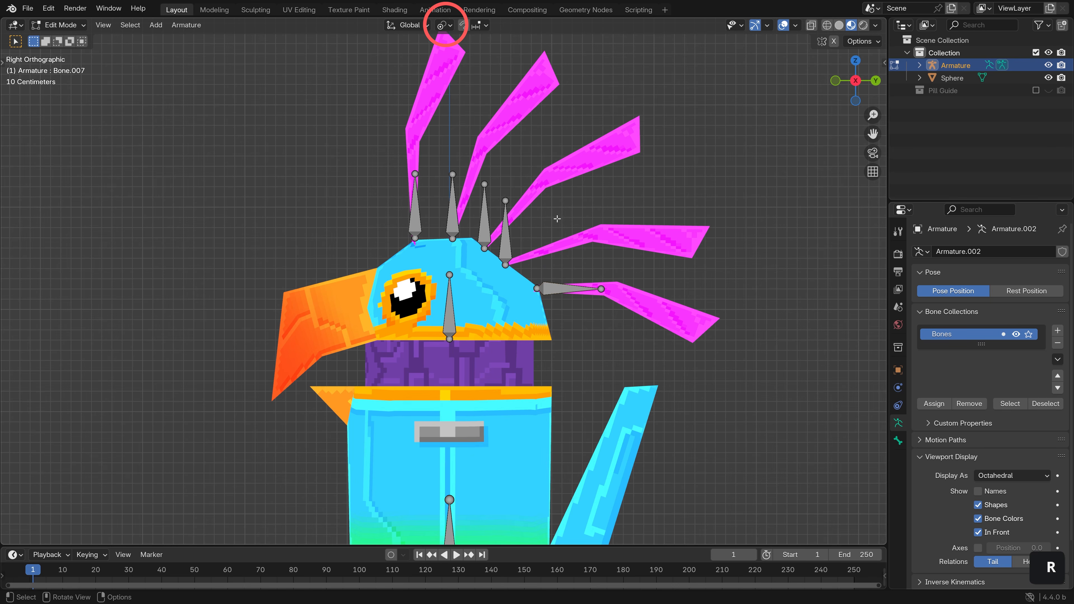
click(671, 312)
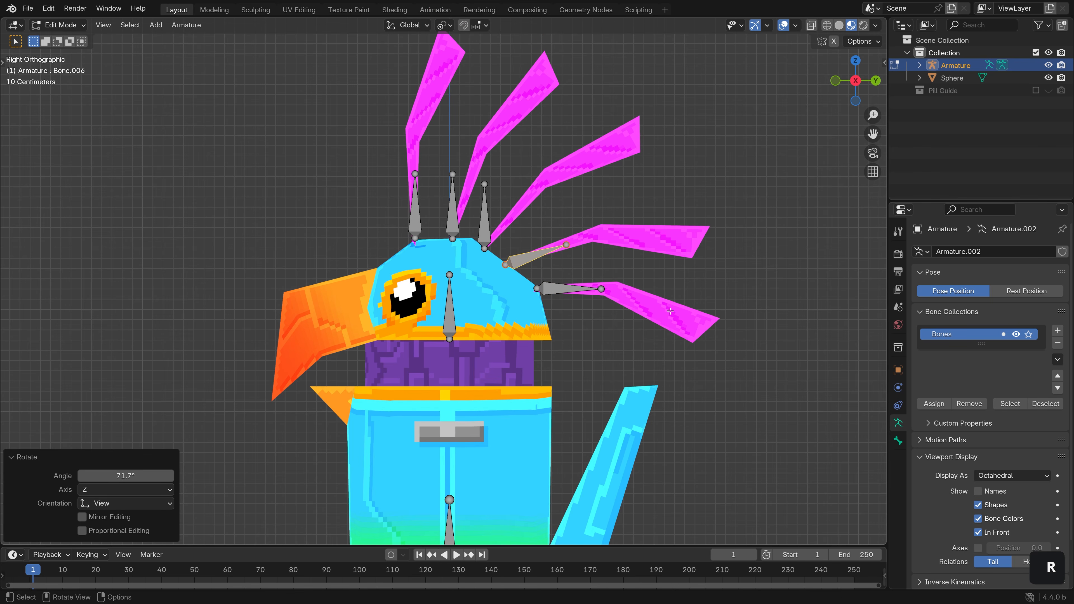
- Rotate the remaining three feather bones to line up with their feathers
click(487, 216)
key(r)
click(561, 208)
click(459, 191)
key(r)
click(550, 180)
click(415, 199)
key(r)
click(534, 172)
- Duplicate the head bone to the base of the rear antenna, tilt it along the antenna, and scale it by about 1.7
shift+middle_drag(470, 343, 406, 141)
shift+click(389, 127)
key(shift+d)
click(489, 350)
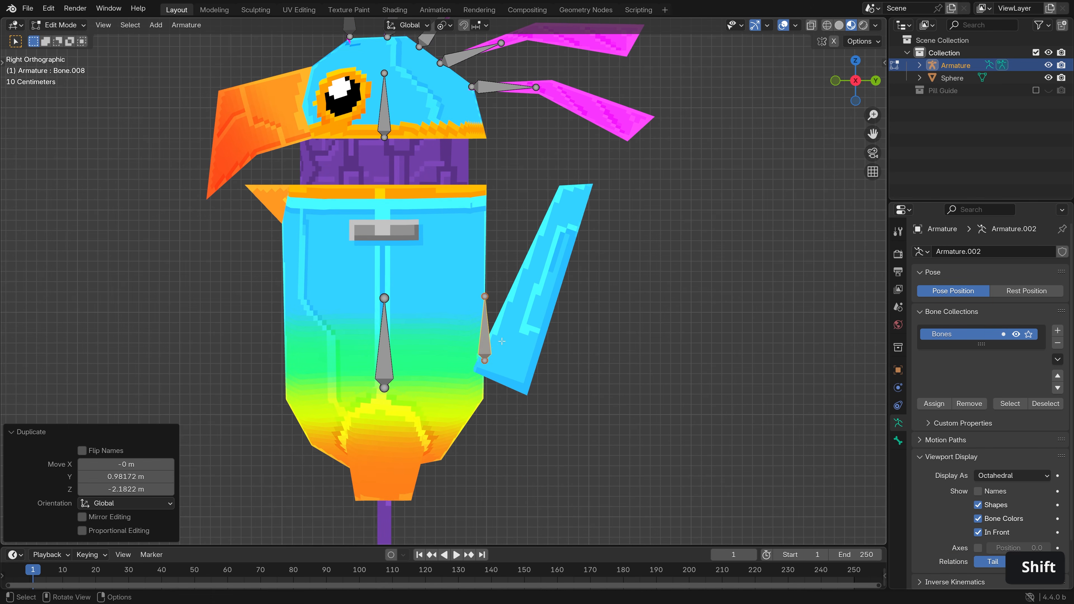
key(r)
click(593, 297)
key(s)
click(664, 254)
- From the back view, move the antenna bone about 0.4 m along X and rotate it outward to match the antenna
alt+middle_drag(663, 255, 500, 256)
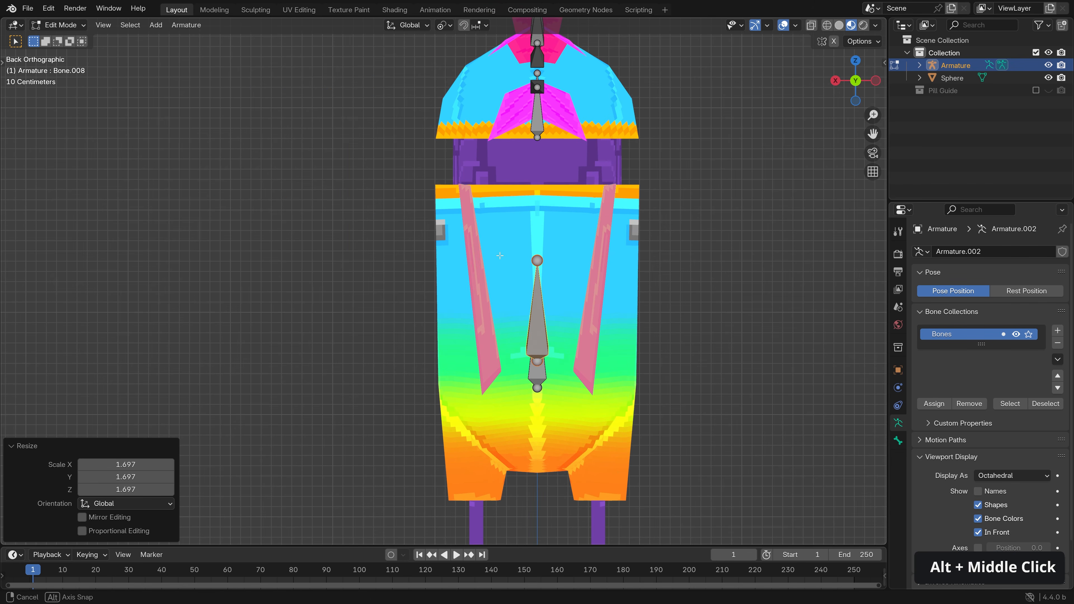
key(g)
key(x)
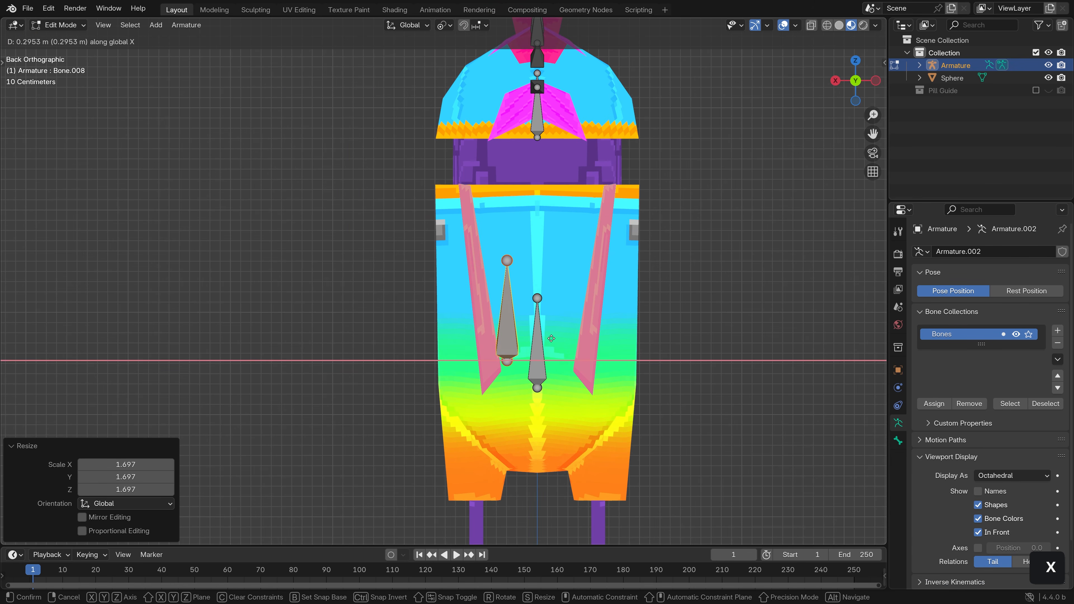
click(543, 339)
key(r)
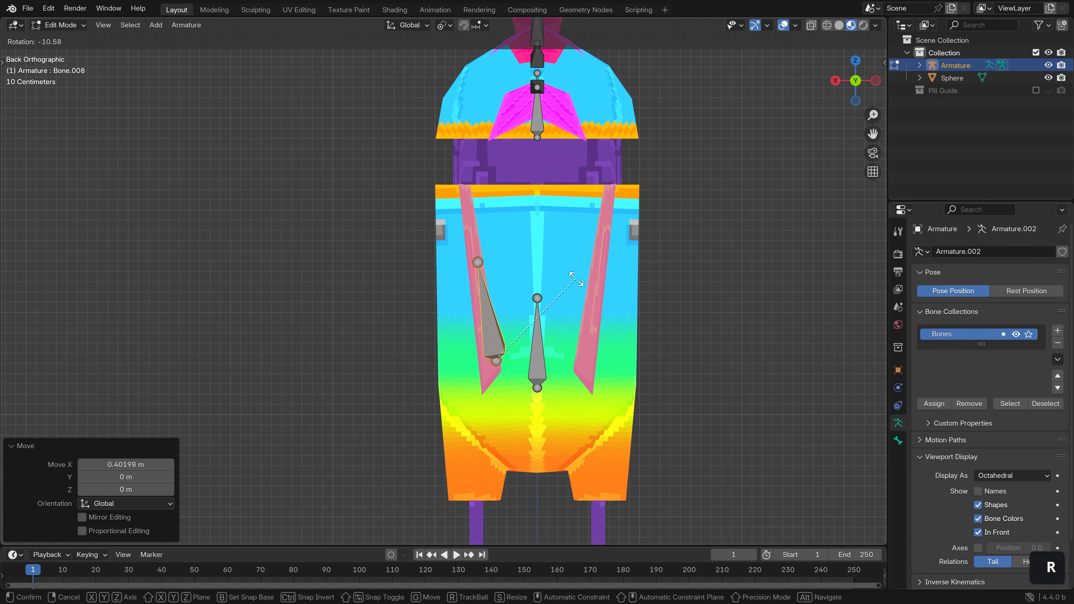
click(546, 326)
- Duplicate the body bone into the parrot's left foot, offset about 0.59 m in X and -2.23 m in Z
middle_drag(546, 326, 547, 311)
scroll(547, 312, down, 3)
shift+middle_drag(473, 320, 501, 224)
click(421, 229)
alt+middle_drag(421, 229, 471, 265)
scroll(422, 251, up, 2)
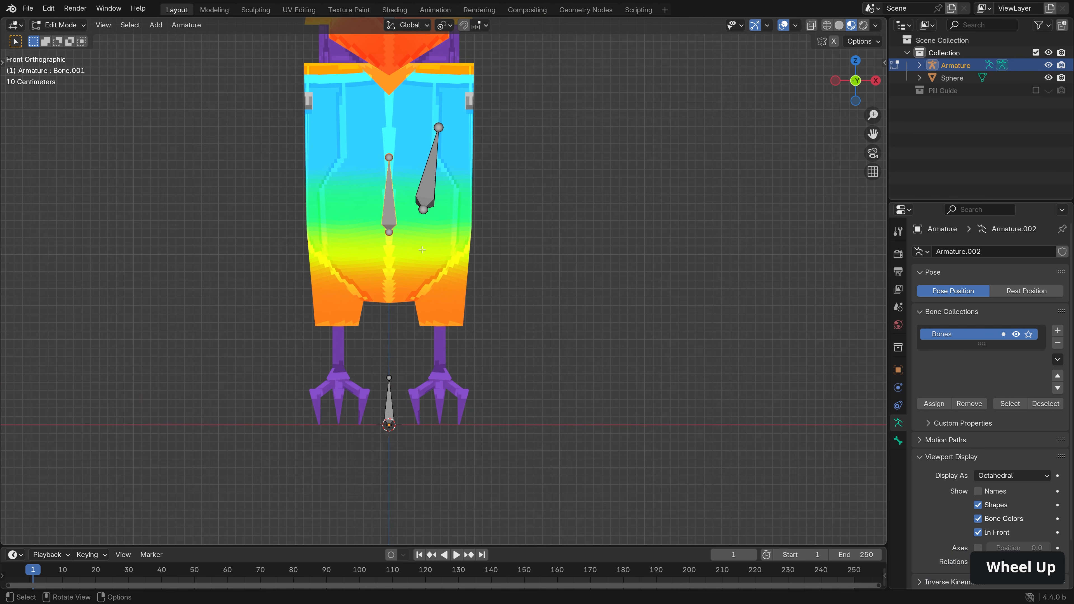
key(shift+d)
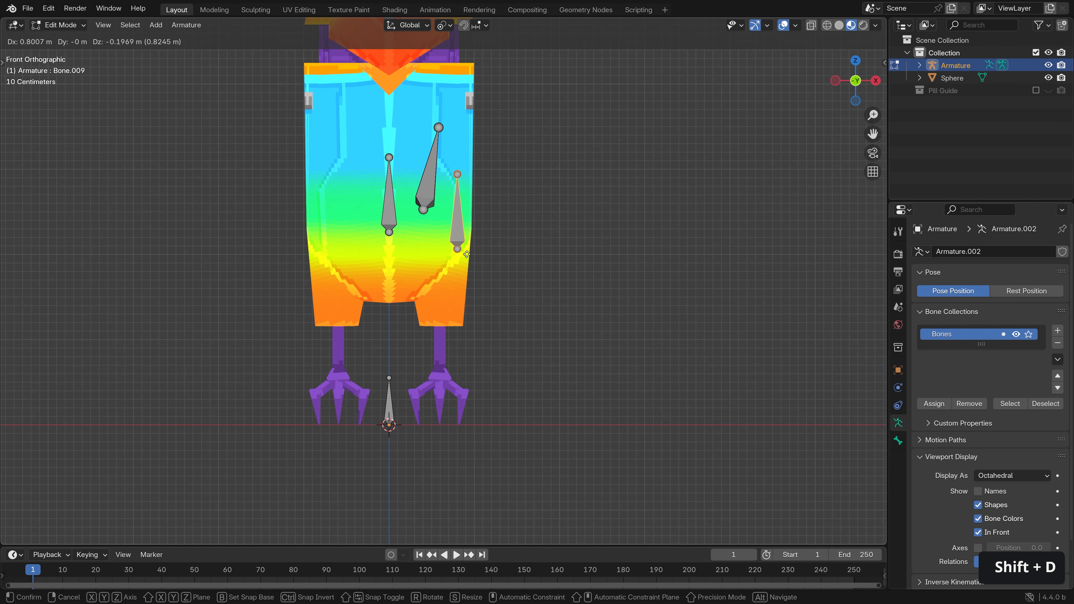
click(443, 415)
middle_drag(448, 394, 465, 340)
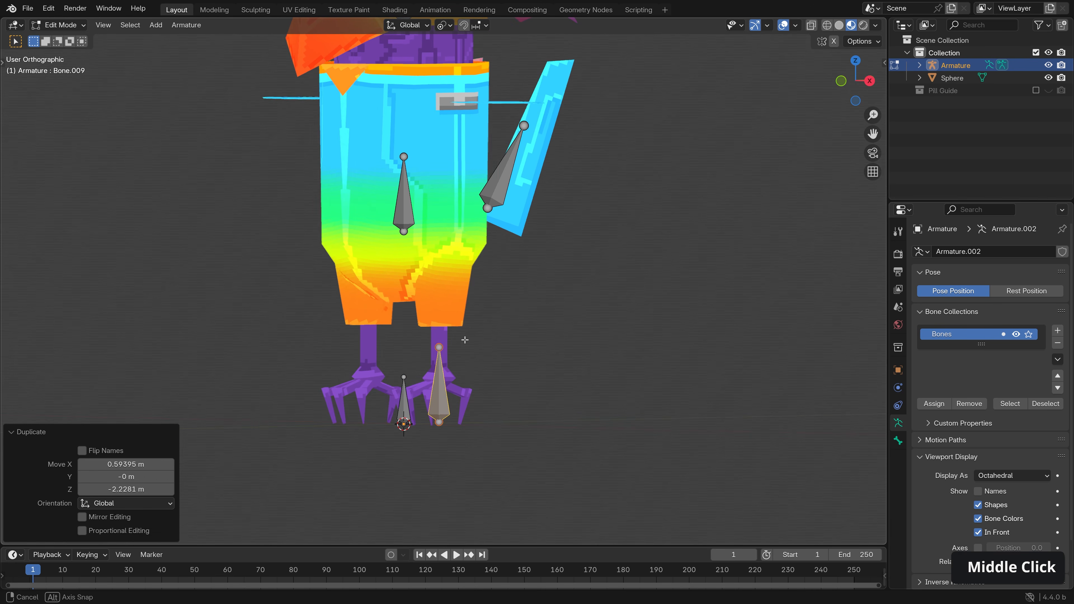
- Duplicate the body bone, rotate the copy 90°, and place it at the parrot's left shoulder as the wing bone
scroll(453, 247, down, 2)
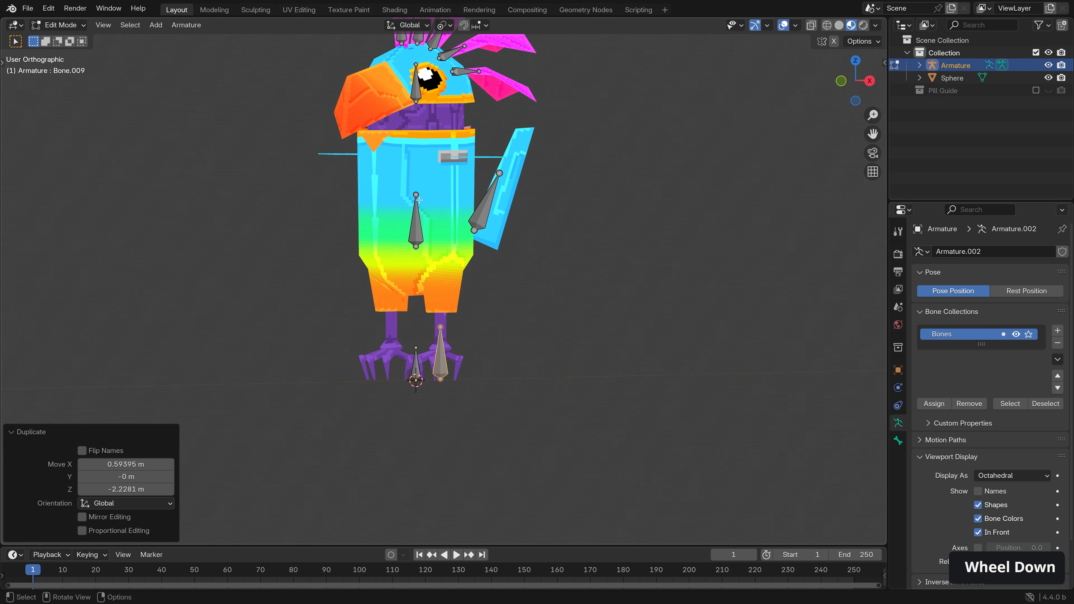
click(512, 292)
middle_drag(487, 280, 518, 277)
middle_drag(518, 278, 529, 277)
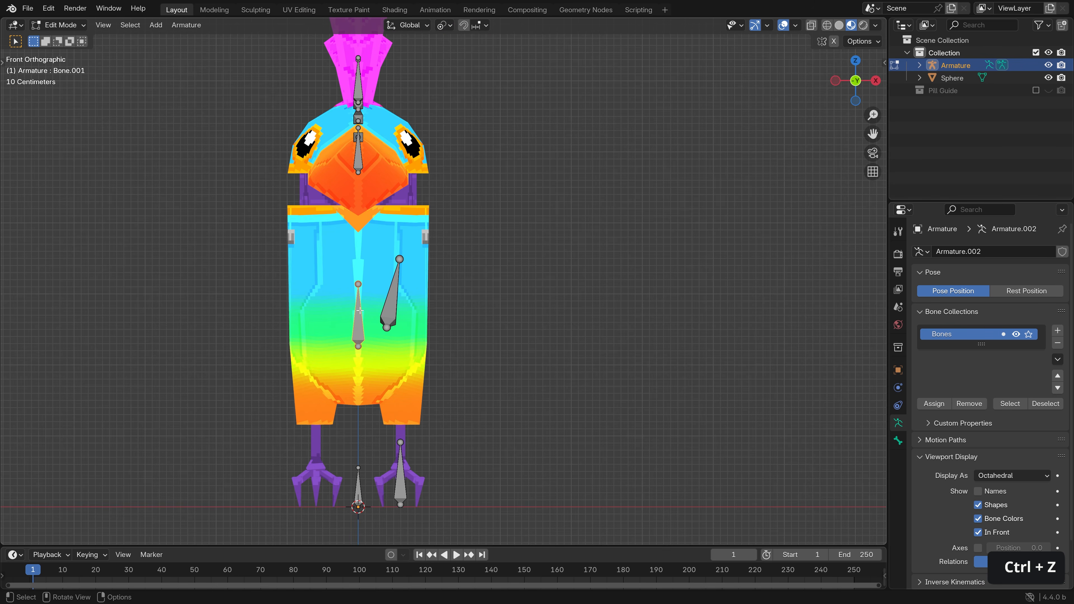
key(g)
click(358, 308)
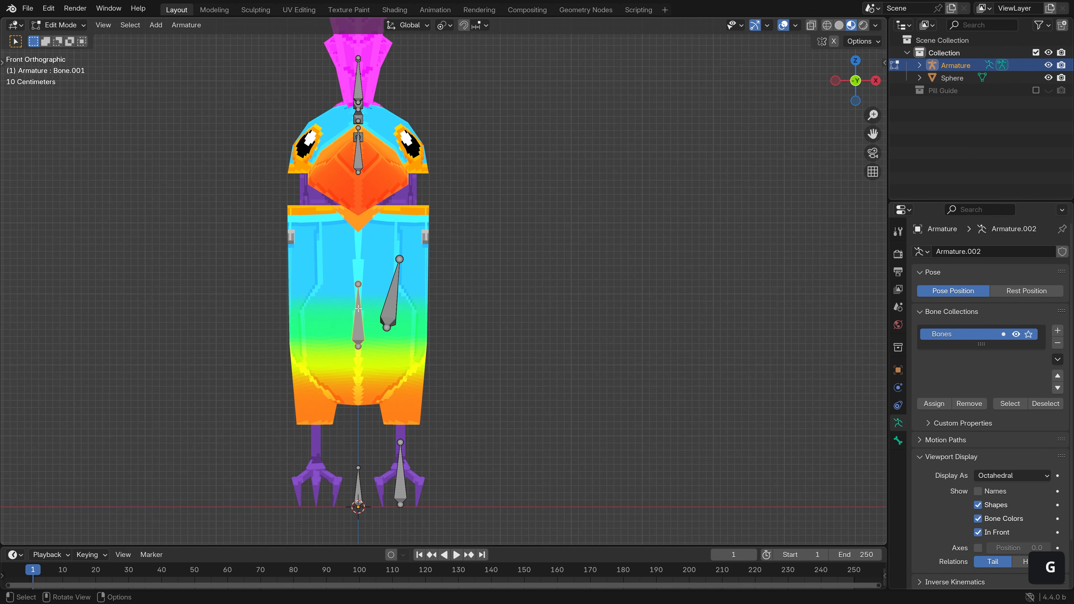
key(shift+d)
click(586, 211)
text(r)
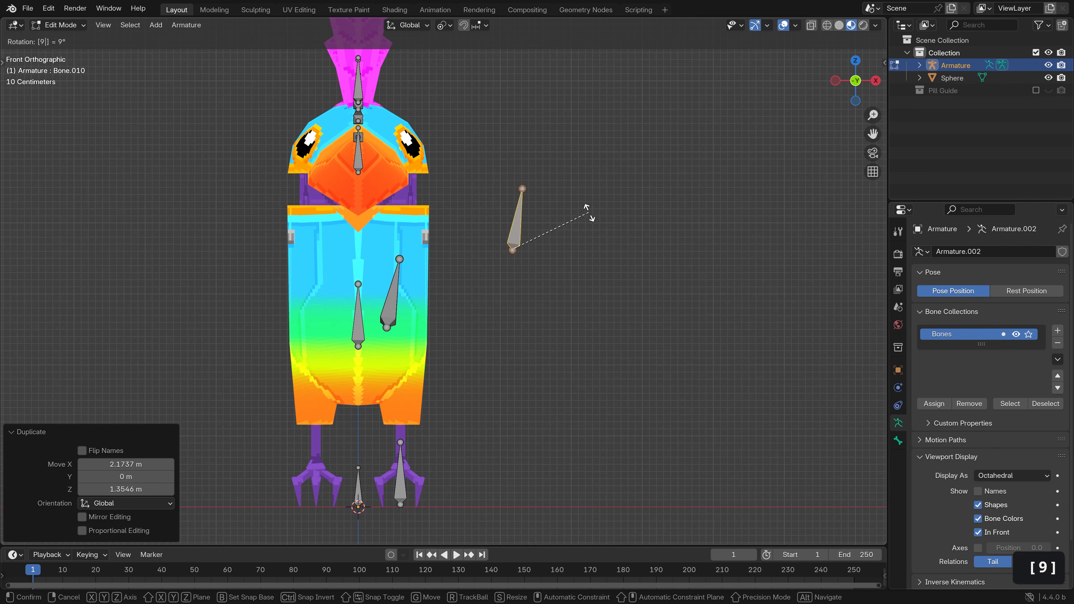
text(90)
key(Return)
key(g)
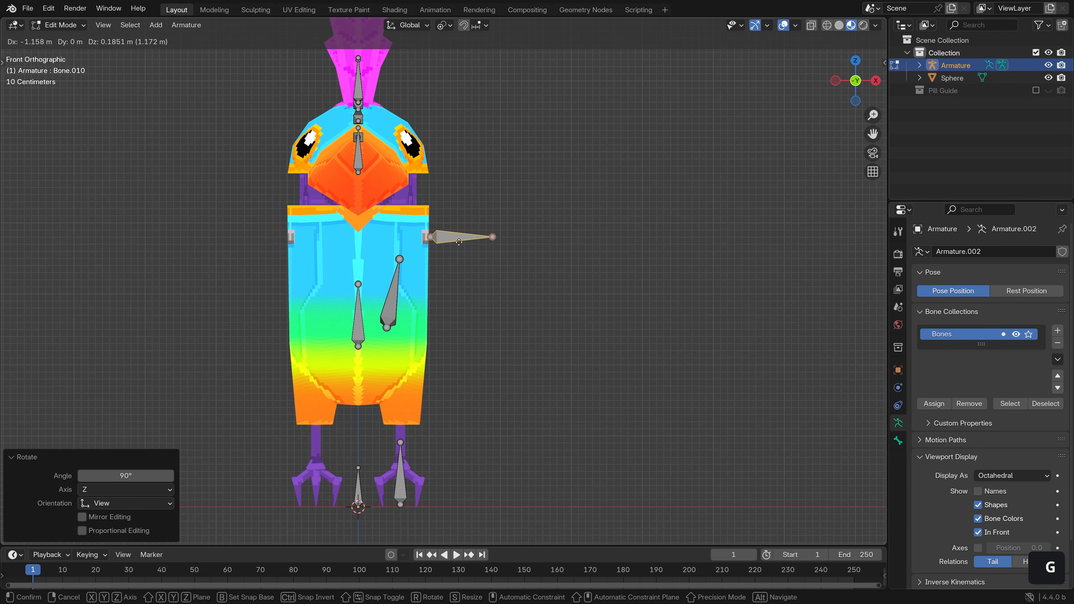
click(460, 242)
- Rename the wing bone with the prefix wing_ and its side suffix, and rename the foot bone as foot_L
middle_drag(456, 242, 561, 277)
key(F2)
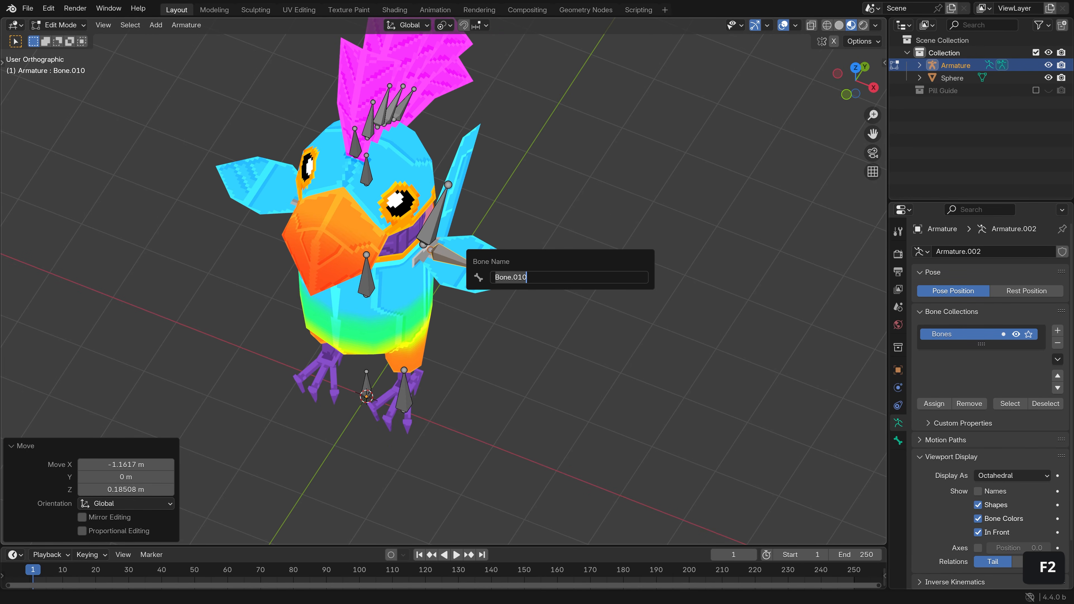
text(wing_)
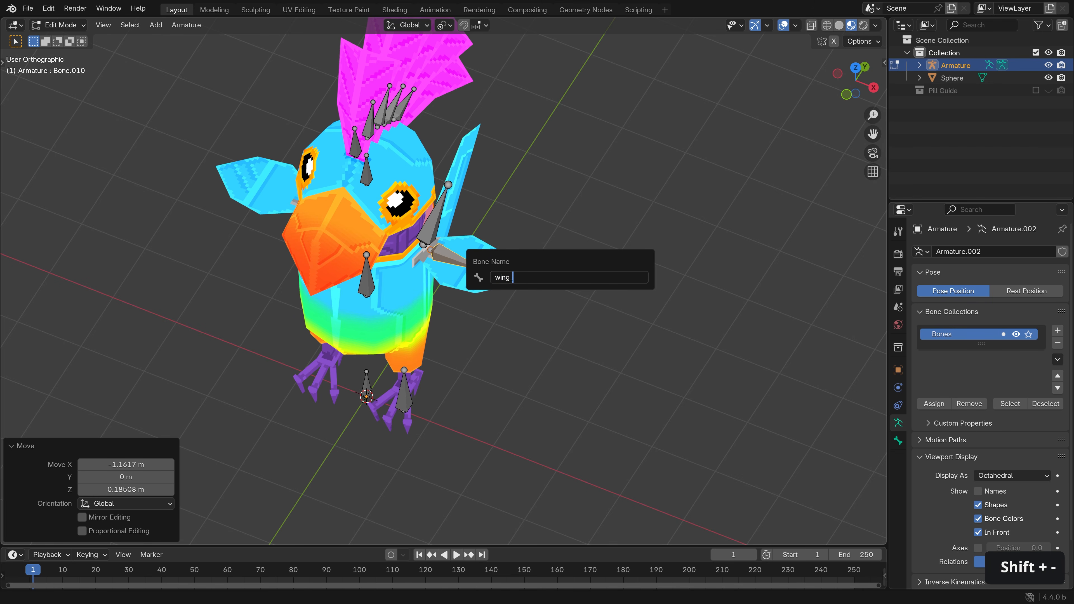
key(Return)
click(404, 393)
middle_drag(444, 417, 443, 395)
key(F2)
text(foot_L)
key(Return)
- Rename the rear antenna bone as wifi_L
click(428, 256)
key(F2)
text(wifi_)
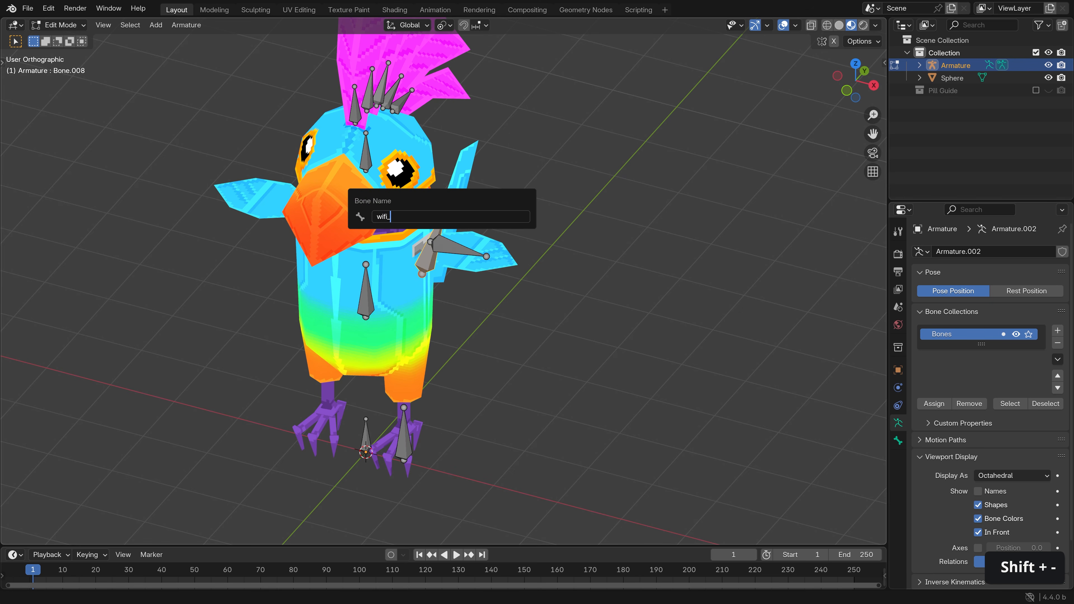
text(L)
key(Return)
- Symmetrize the left antenna, wing and foot bones to create their counterparts on the parrot's other side
shift+click(452, 253)
shift+click(404, 459)
alt+middle_drag(440, 389, 395, 261)
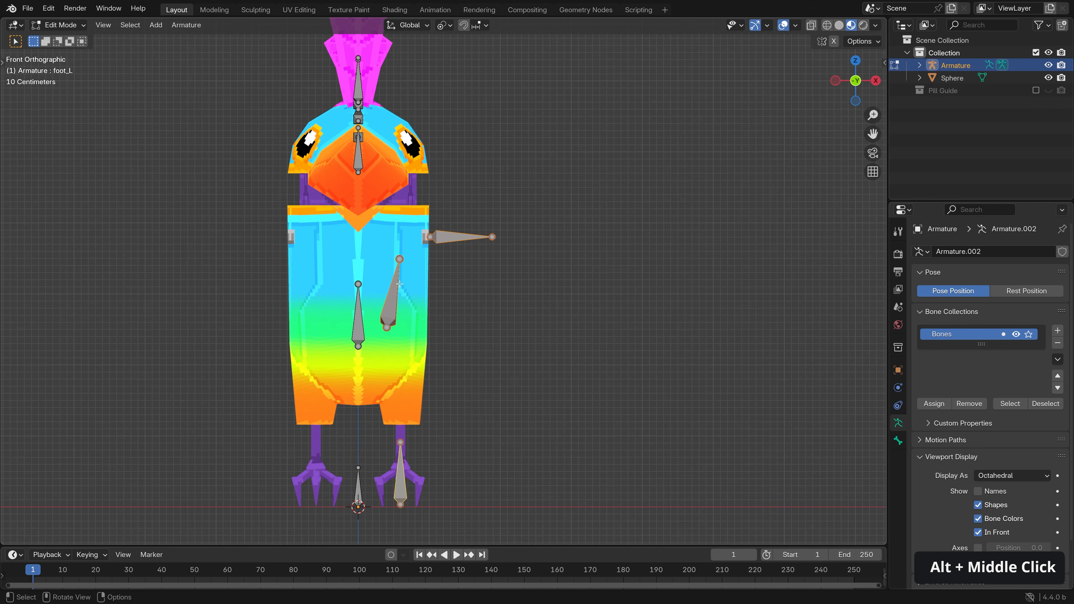
click(188, 25)
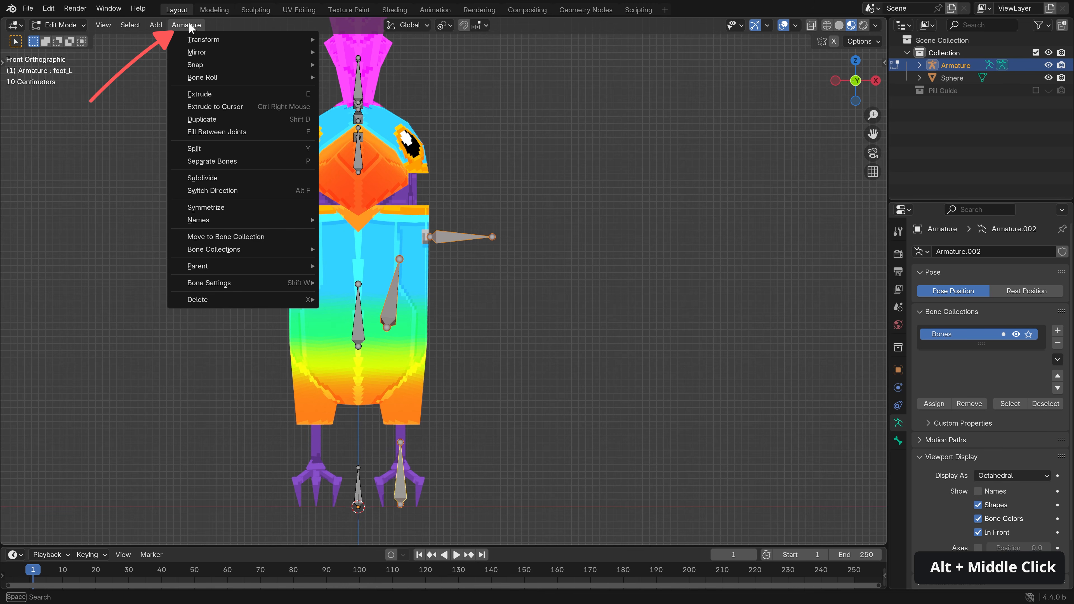
click(248, 209)
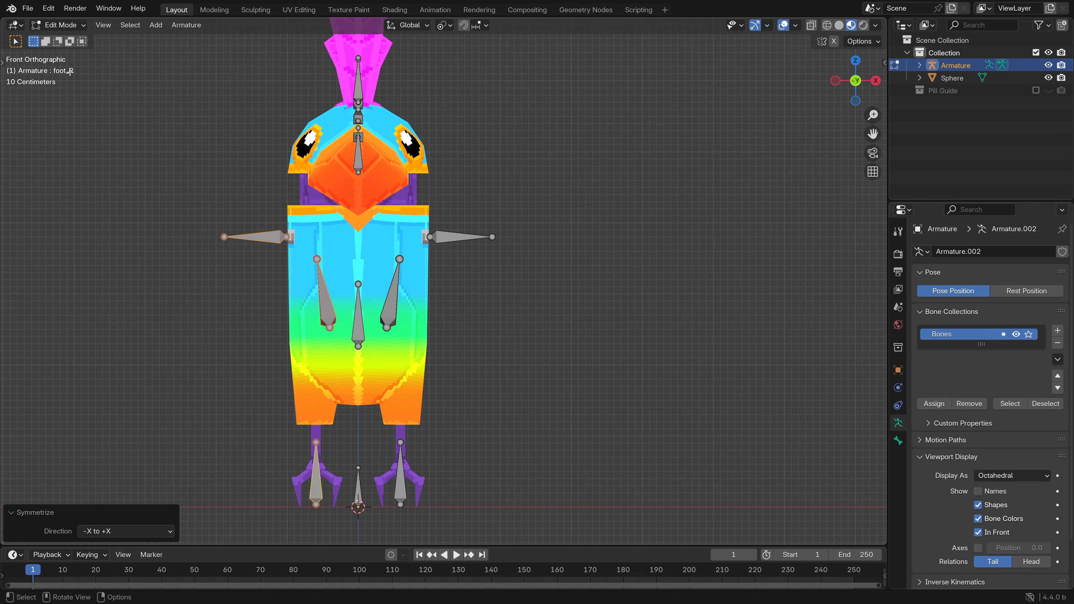
- Parent the five crest feather bones to the head bone, keeping their offset
middle_drag(519, 306, 374, 316)
shift+middle_drag(421, 108, 395, 198)
shift+drag(359, 123, 468, 204)
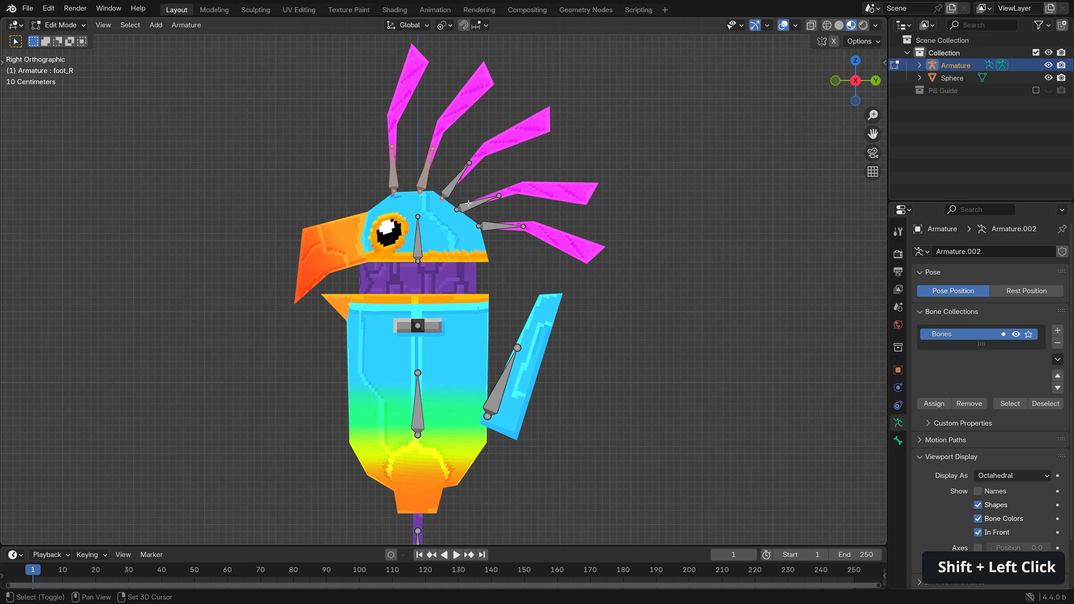
key(ctrl+p)
click(420, 241)
- Parent the head bone to the body bone, keeping its offset
shift+middle_drag(495, 340, 530, 320)
shift+middle_drag(531, 320, 484, 234)
click(364, 135)
shift+click(362, 296)
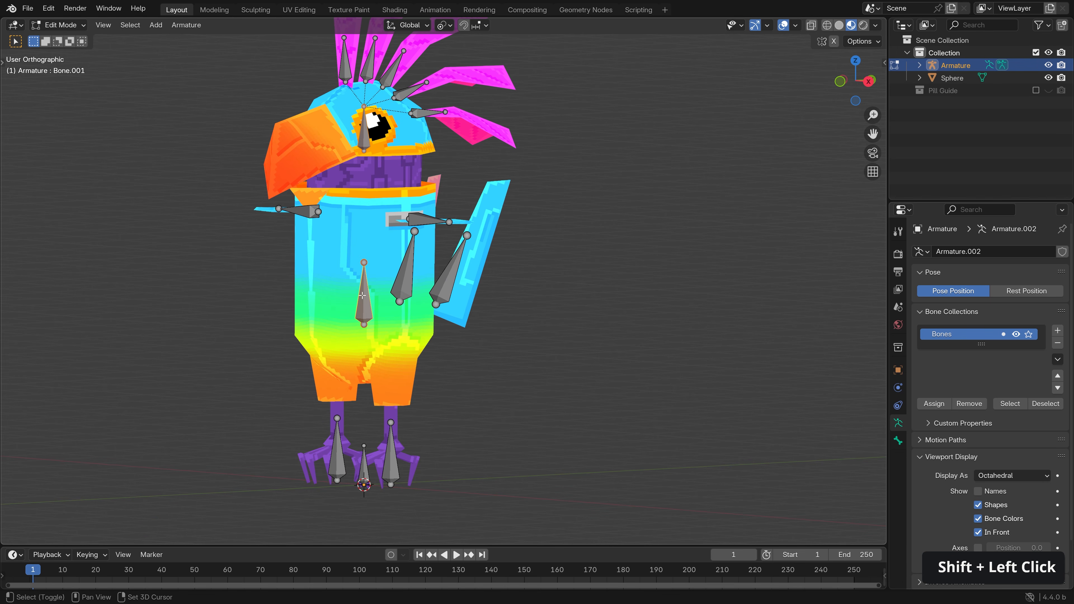
middle_drag(362, 296, 417, 324)
- Parent both wing bones to the body bone, keeping their offset
click(451, 234)
shift+click(272, 211)
shift+click(358, 305)
middle_drag(359, 305, 372, 256)
key(ctrl+p)
click(368, 256)
- Parent both antenna bones behind the parrot to the body bone, keeping their offset
click(449, 265)
shift+click(400, 258)
shift+click(361, 297)
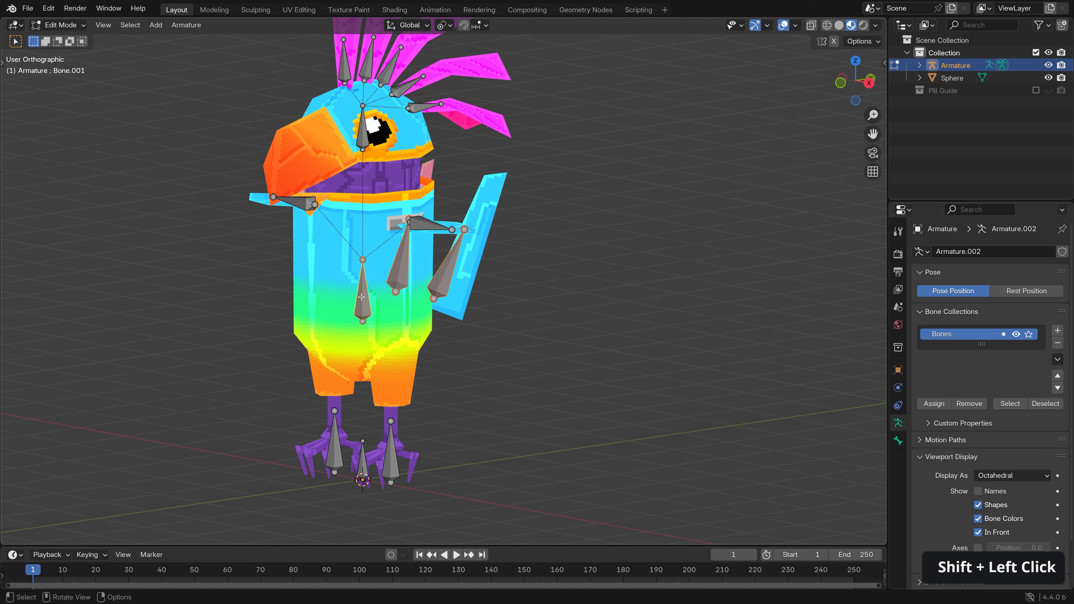
key(ctrl+p)
click(362, 298)
- Parent both foot bones and the body bone to the root bone at the origin with Keep Offset
middle_drag(362, 297, 351, 330)
shift+click(350, 373)
key(ctrl+p)
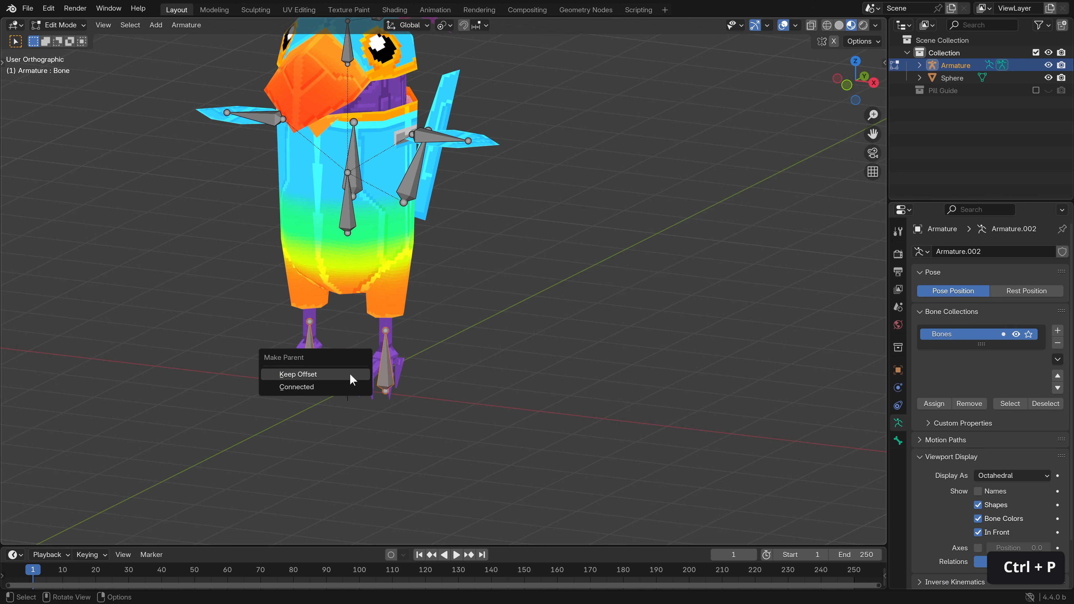
click(351, 375)
click(348, 199)
shift+click(351, 375)
key(ctrl+p)
click(352, 374)
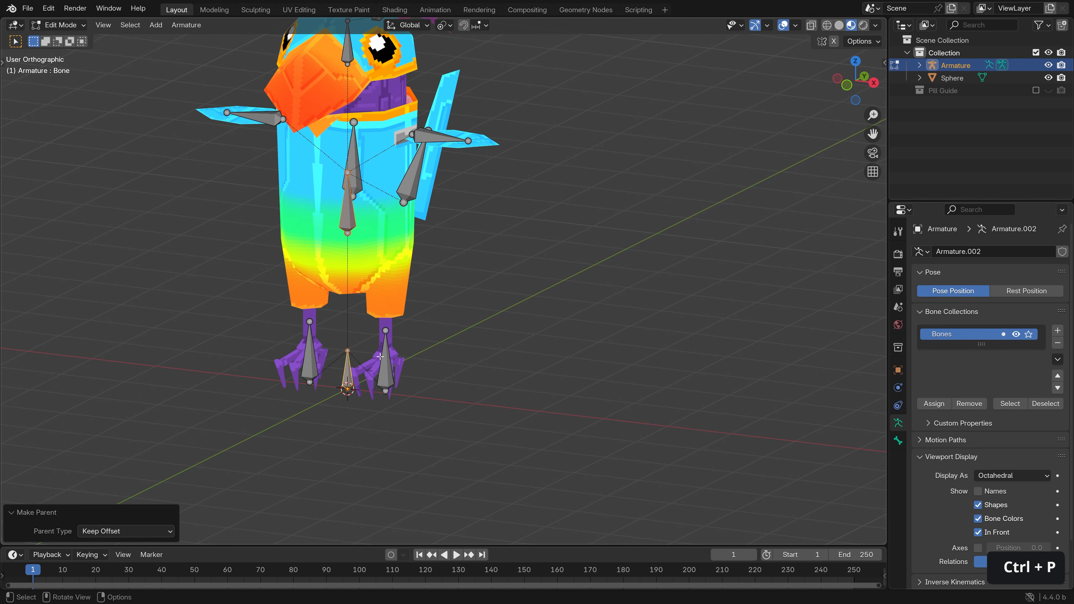
- Try moving the body bone and the left foot bone in Pose Mode to test the bone hierarchy
click(315, 355)
click(381, 356)
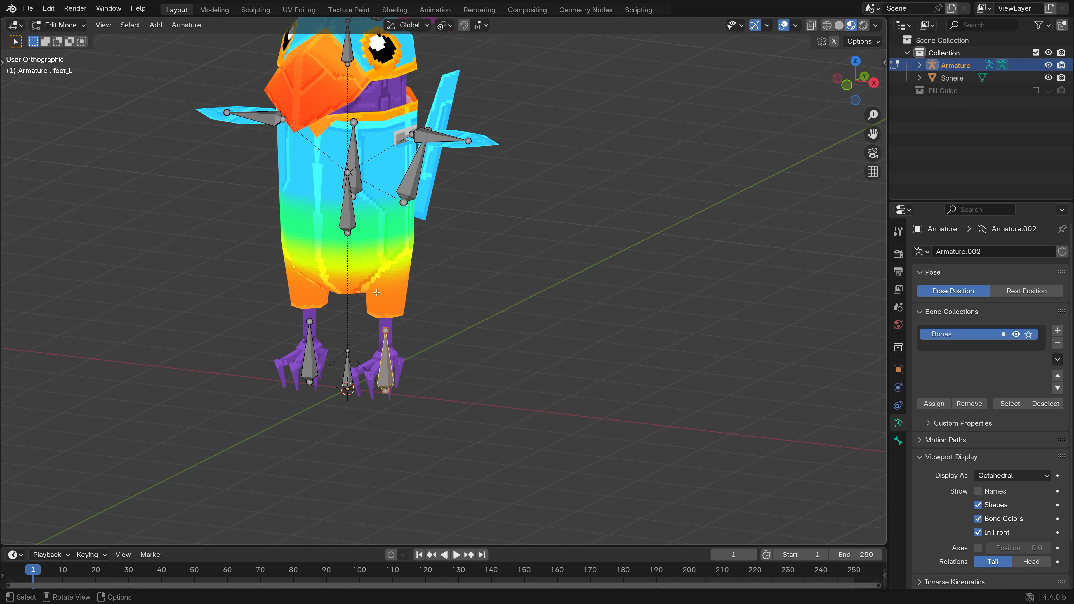
key(ctrl+Tab)
click(346, 211)
key(g)
right_click(348, 235)
key(g)
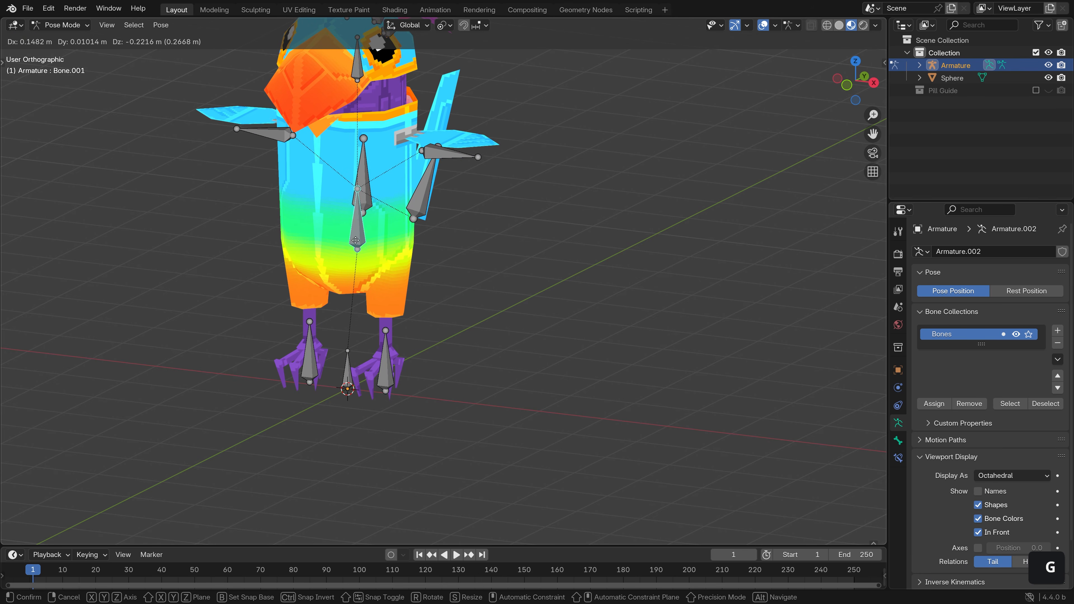
right_click(356, 231)
click(389, 360)
key(g)
right_click(392, 331)
key(g)
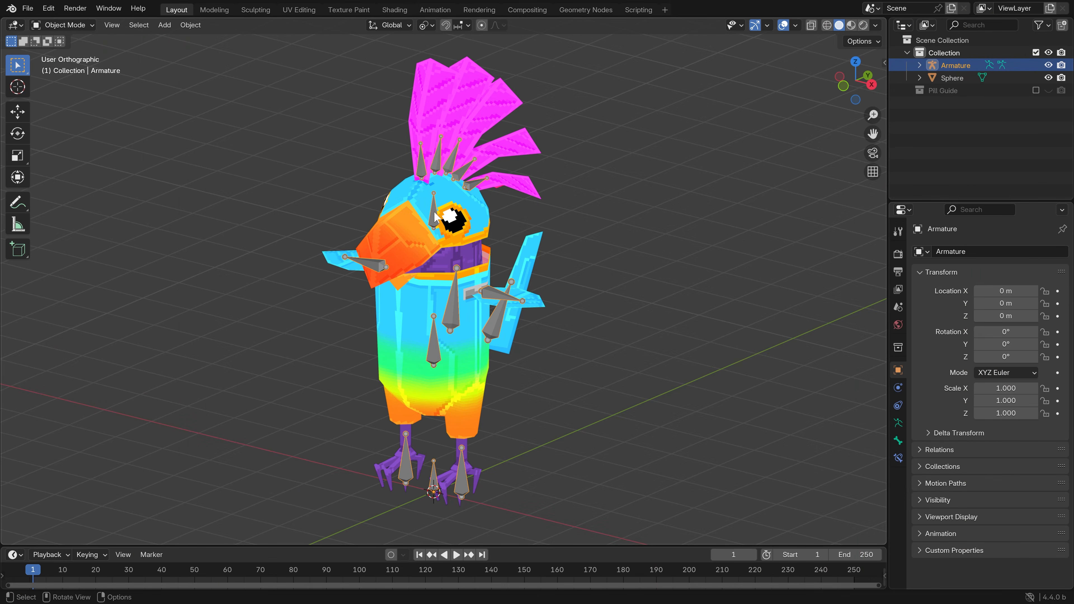
- Rename the bone inside the parrot's head as head
key(Tab)
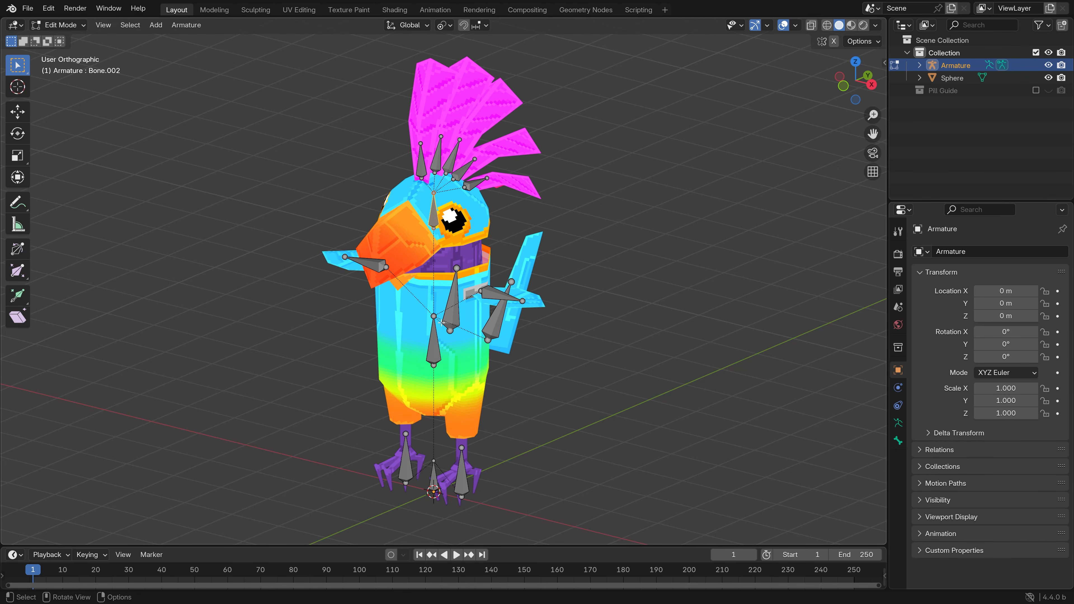
click(435, 215)
key(F2)
text(head)
key(Return)
- Rename the torso bone as body and the bone between the feet as root
click(436, 343)
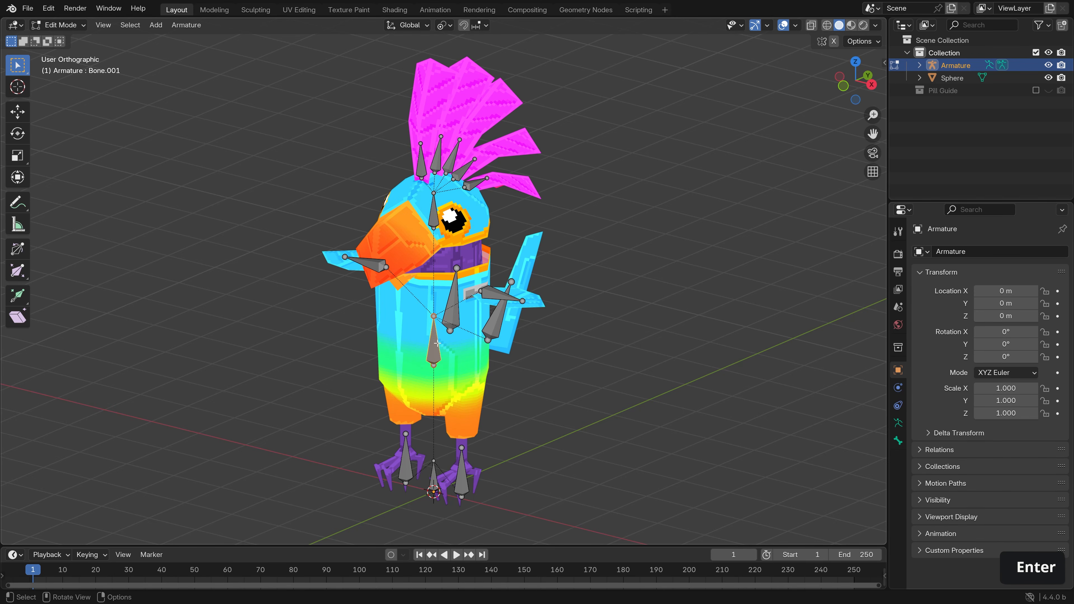
key(F2)
text(body)
key(Return)
click(435, 467)
key(F2)
text(root)
key(Return)
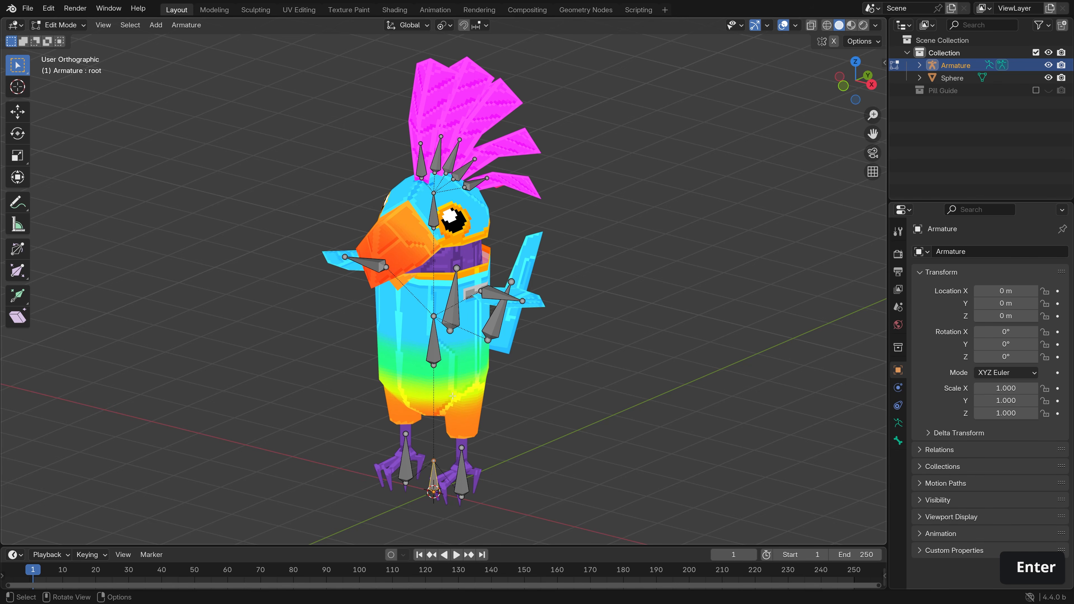
- Batch rename the five crest feather bones by setting a new name, head_feathers, with Bones as the data type
click(419, 164)
click(437, 161)
click(451, 162)
click(464, 170)
click(423, 166)
shift+click(437, 162)
shift+click(451, 162)
shift+click(462, 171)
shift+click(471, 185)
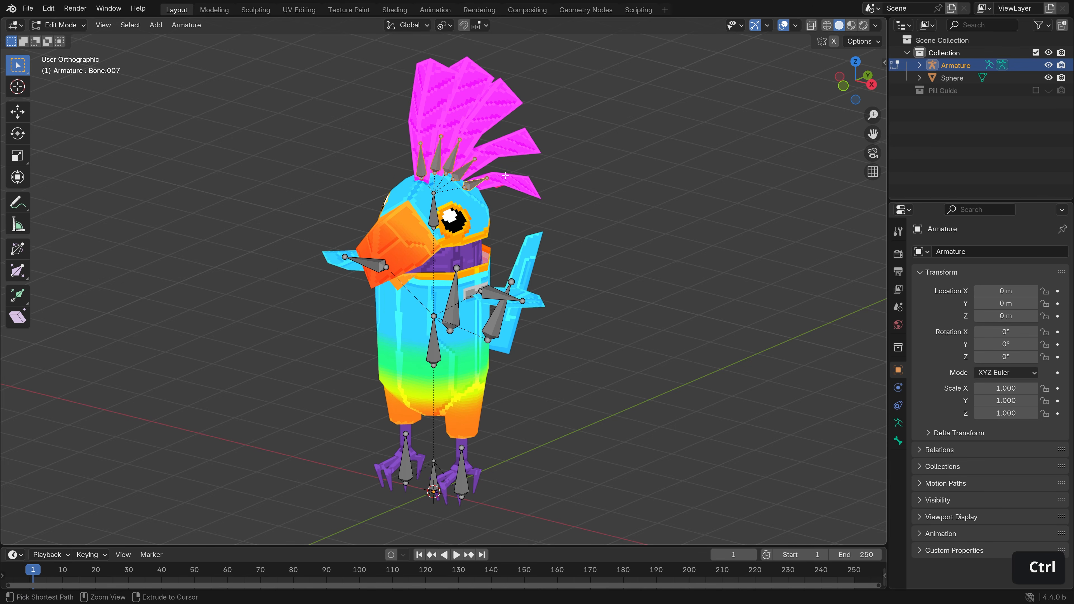
key(ctrl+F2)
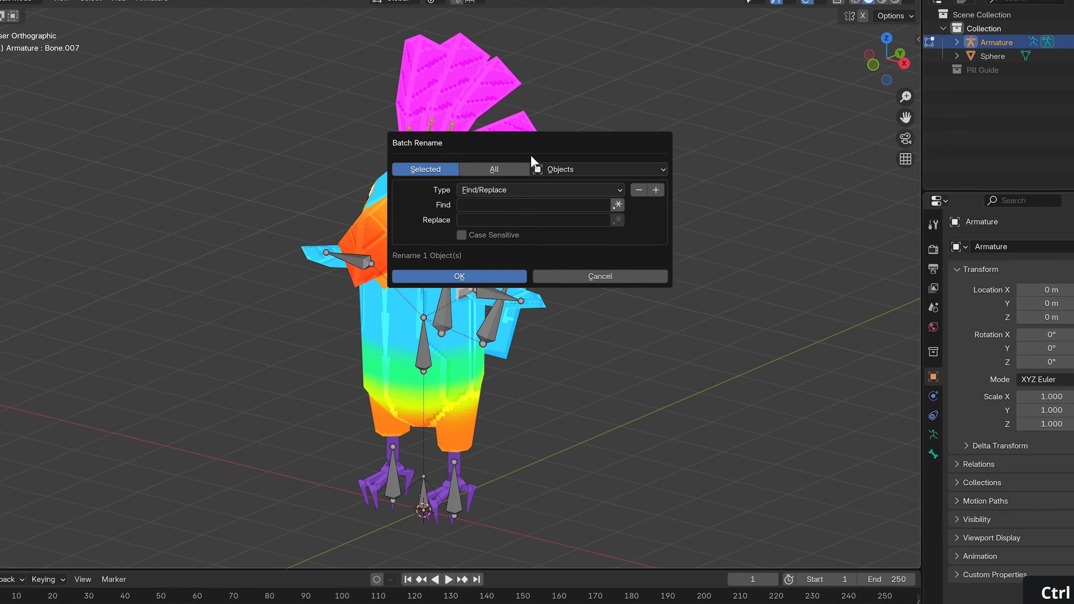
click(545, 181)
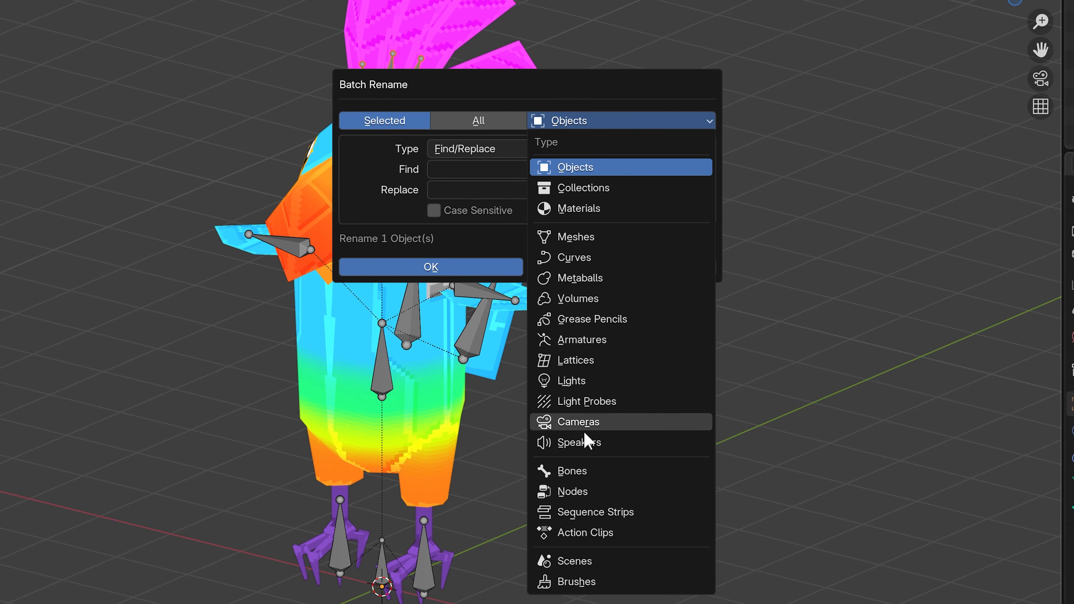
click(615, 473)
click(501, 152)
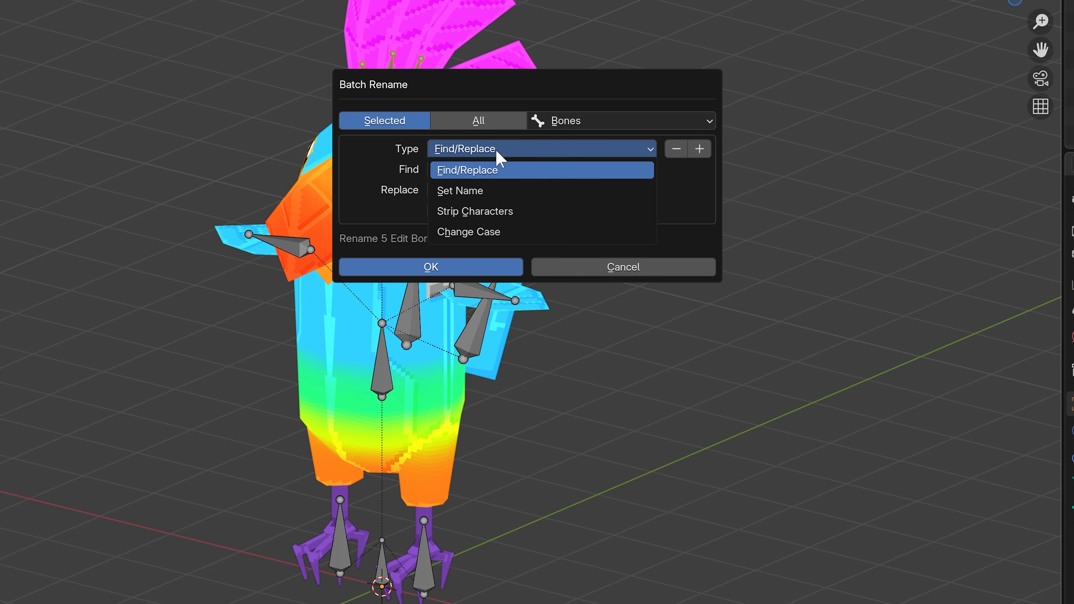
click(490, 193)
click(466, 175)
click(483, 192)
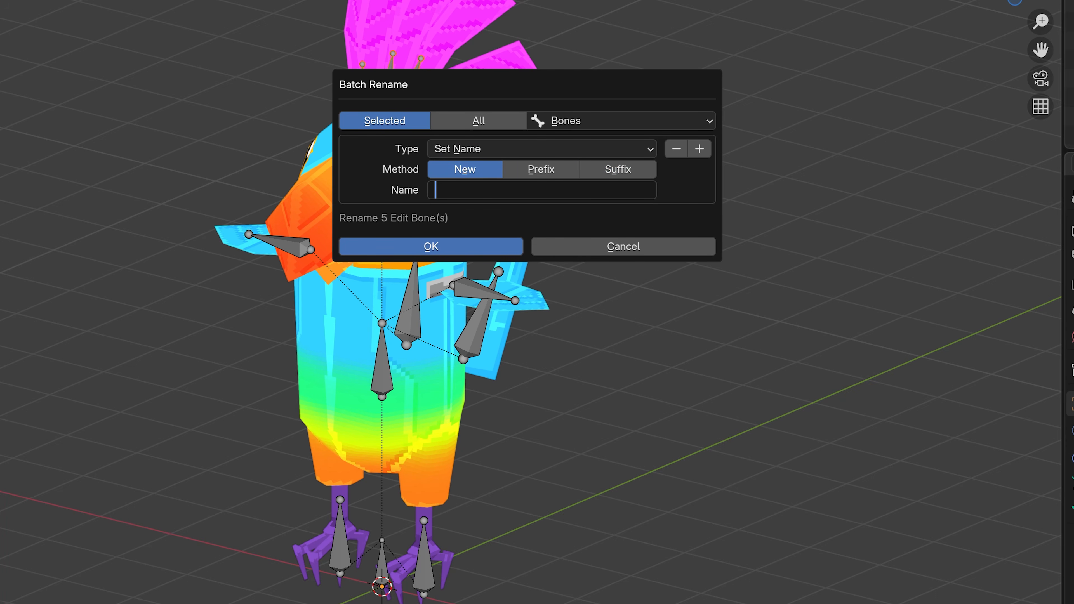
text(head_feathers)
key(Return)
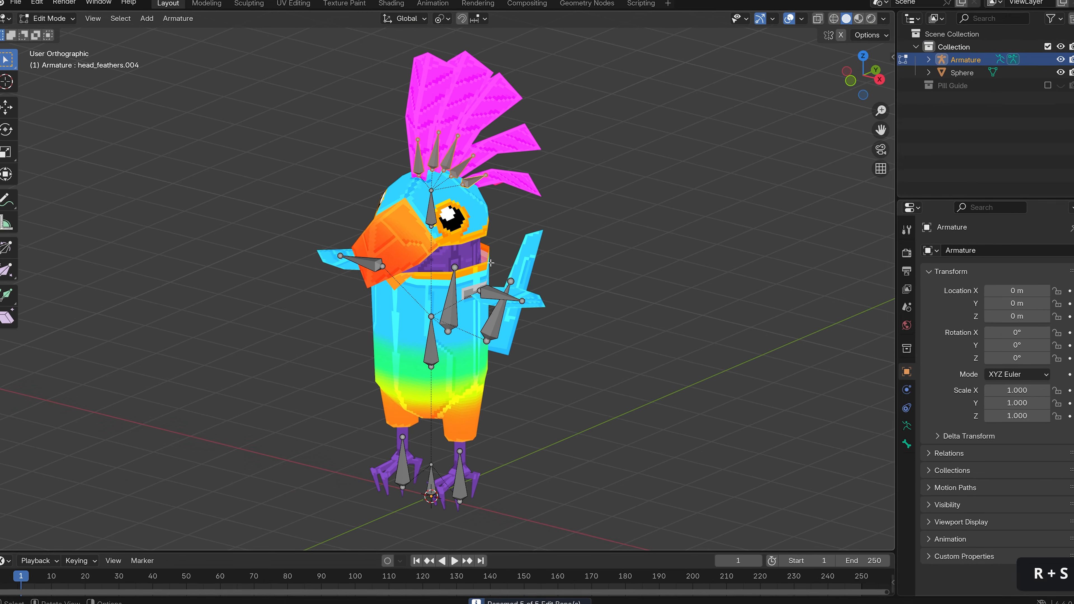
- Check the name of each crest feather bone
click(420, 159)
click(438, 149)
click(458, 150)
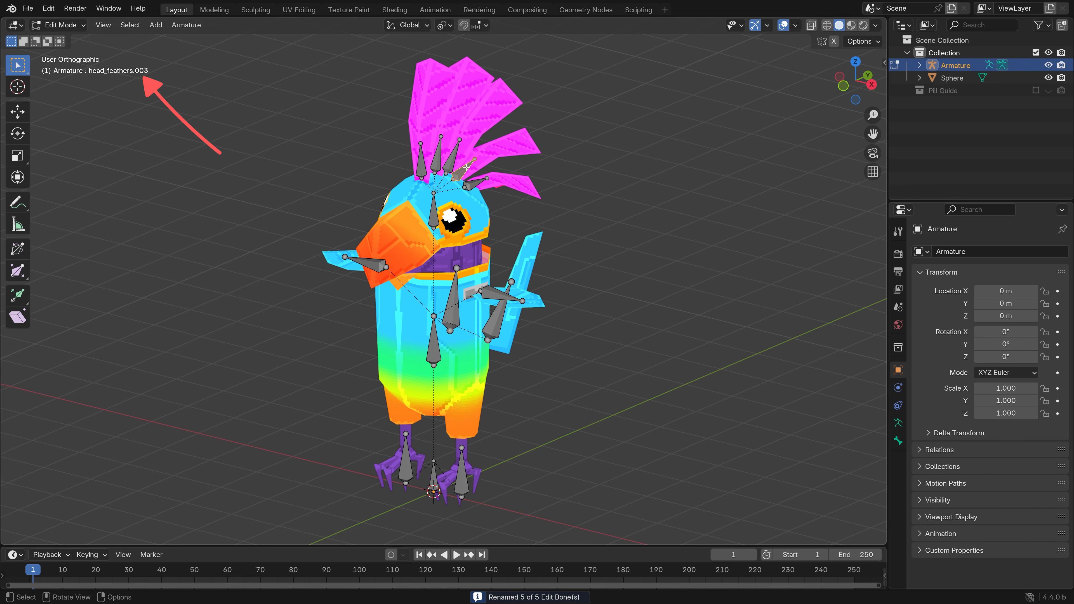
click(475, 181)
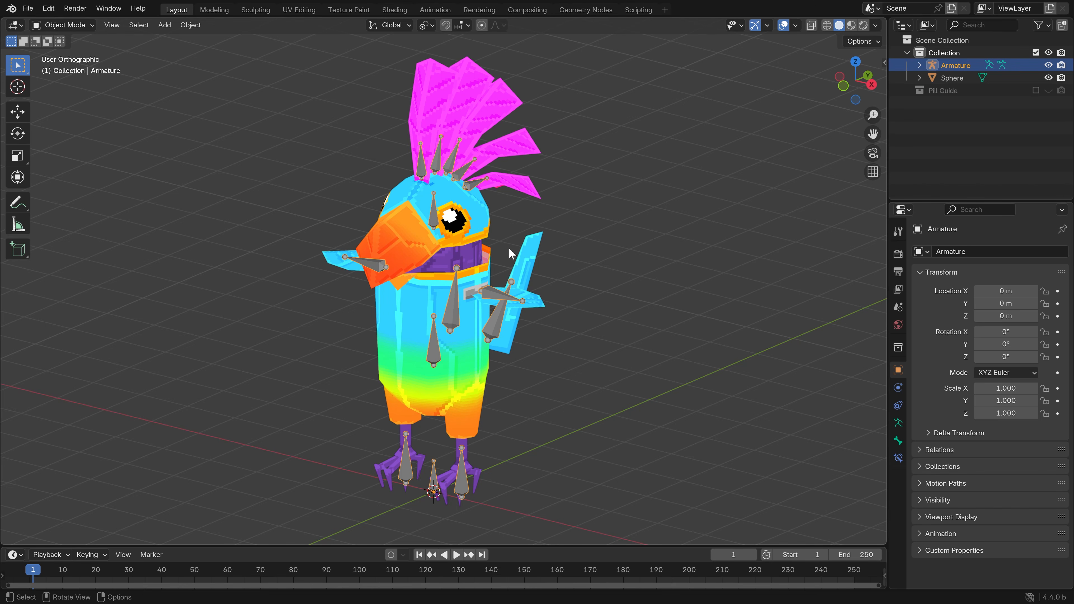
- Parent the parrot mesh to the armature using Armature Deform With Empty Groups
click(467, 390)
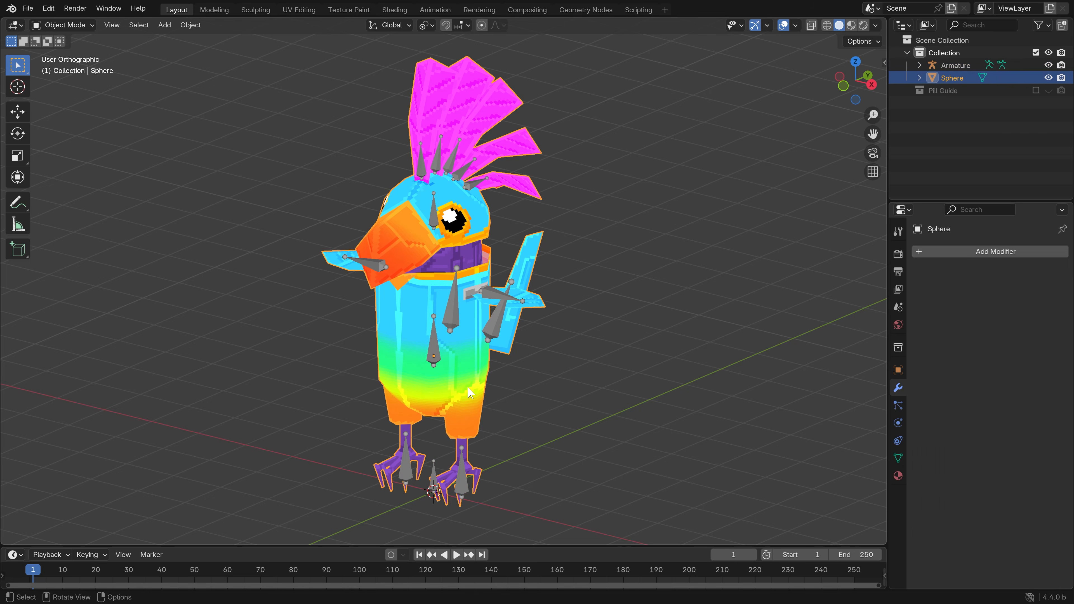
shift+click(437, 346)
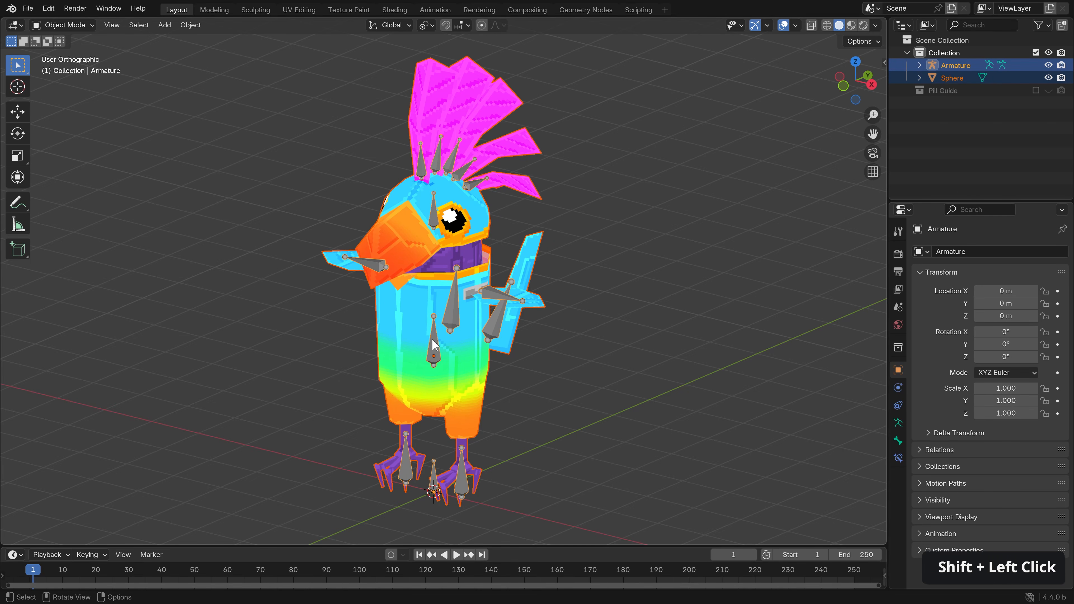
key(ctrl+p)
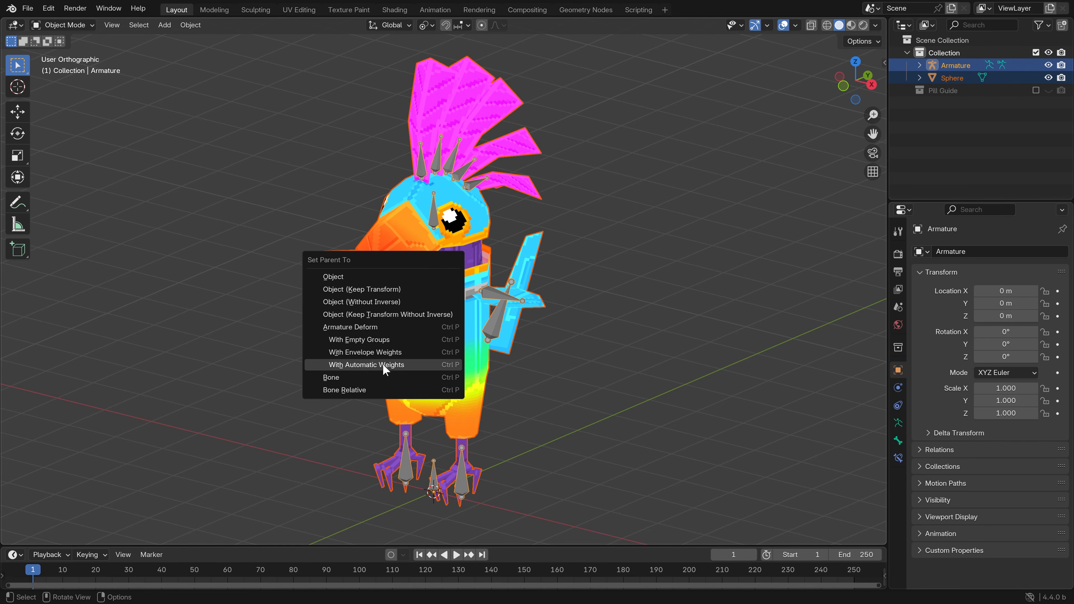
click(390, 341)
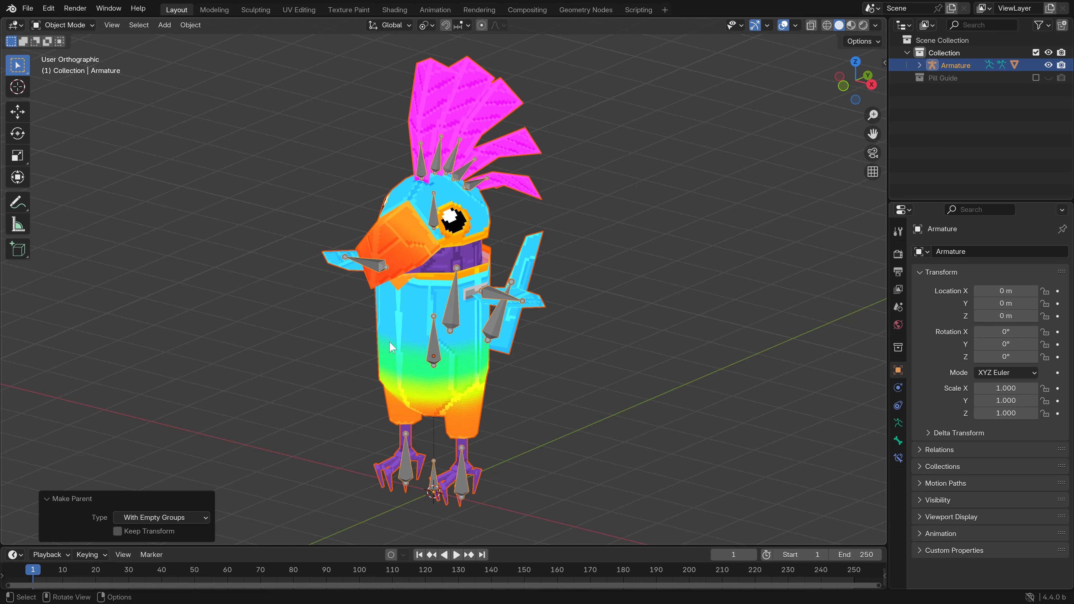
- Show the parrot mesh's vertex groups and expand the list to examine every group
click(422, 318)
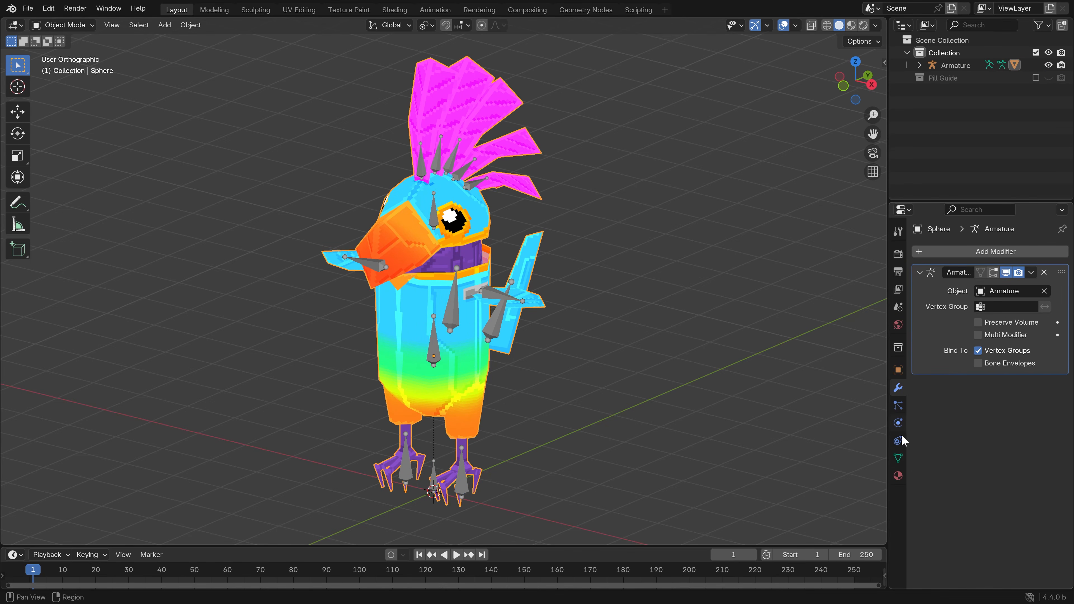
click(898, 459)
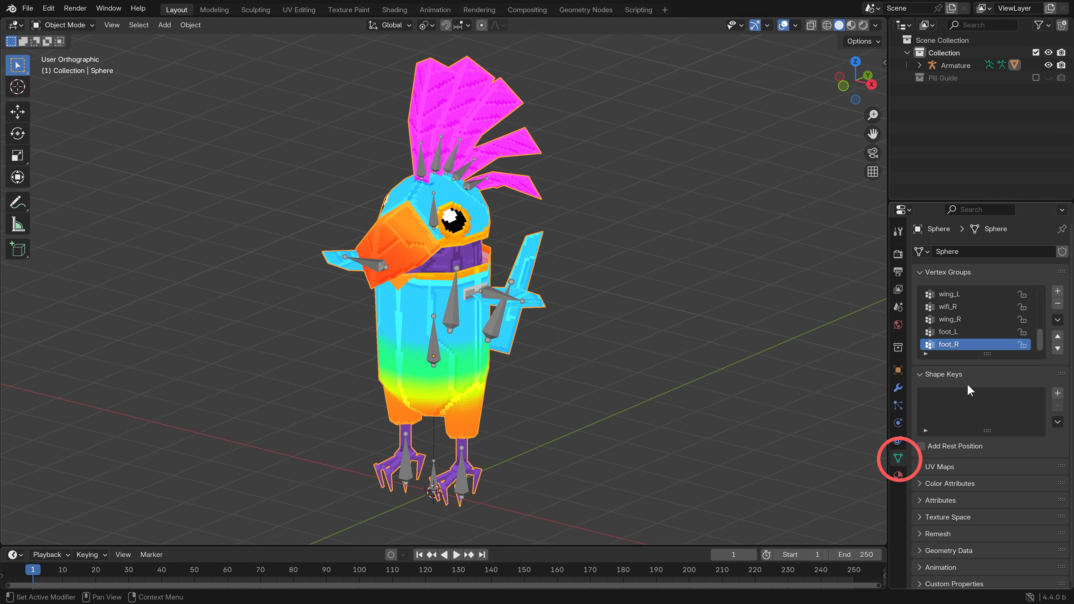
drag(986, 353, 986, 530)
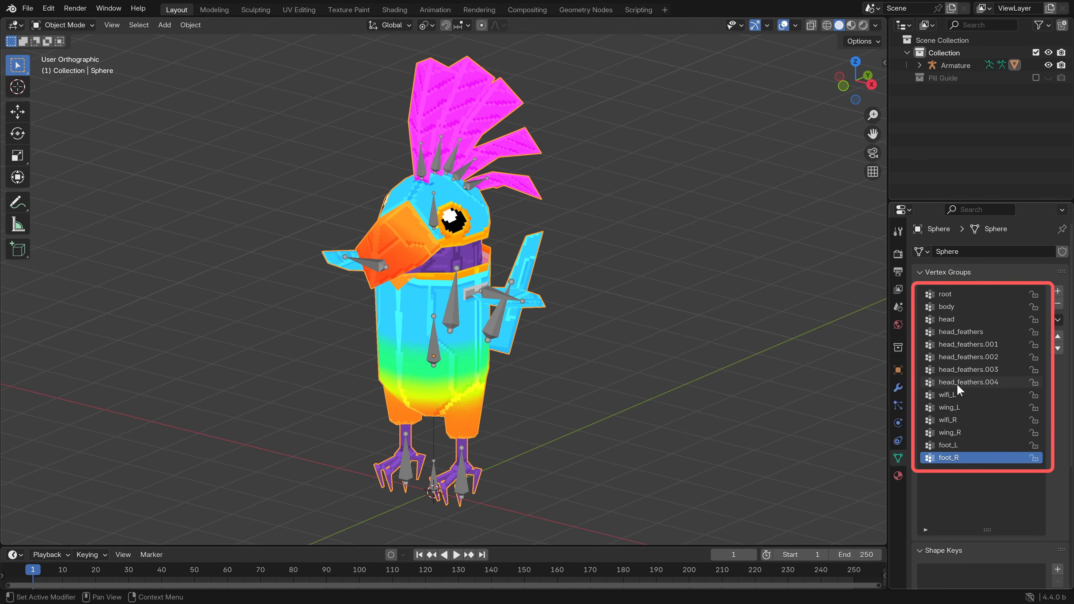
- Select the armature and the parrot mesh, enter Weight Paint mode, enable bone selection and pick the wifi_R bone
click(451, 318)
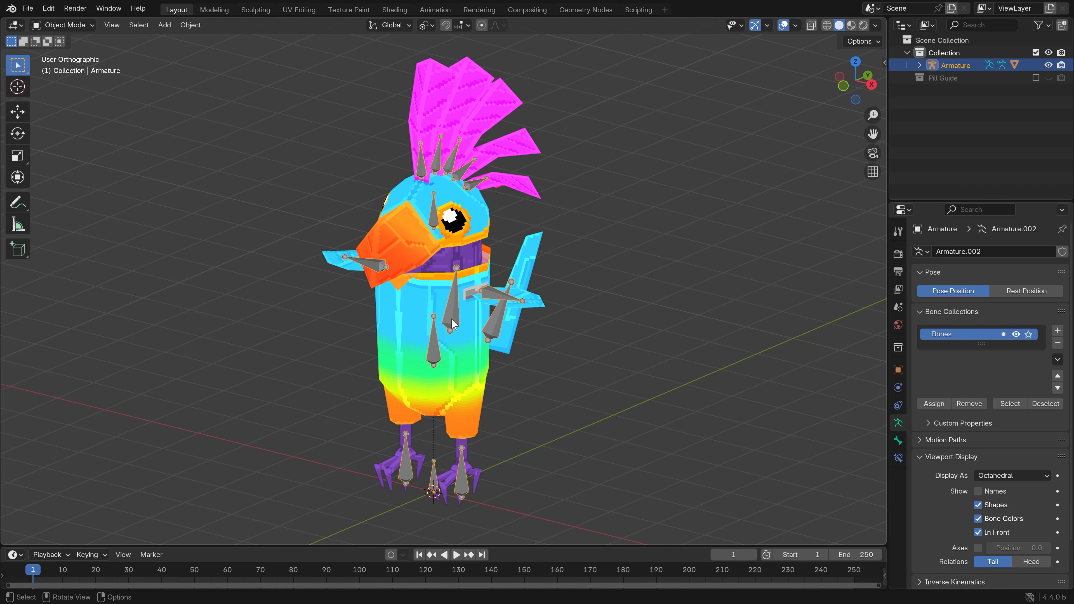
shift+click(471, 383)
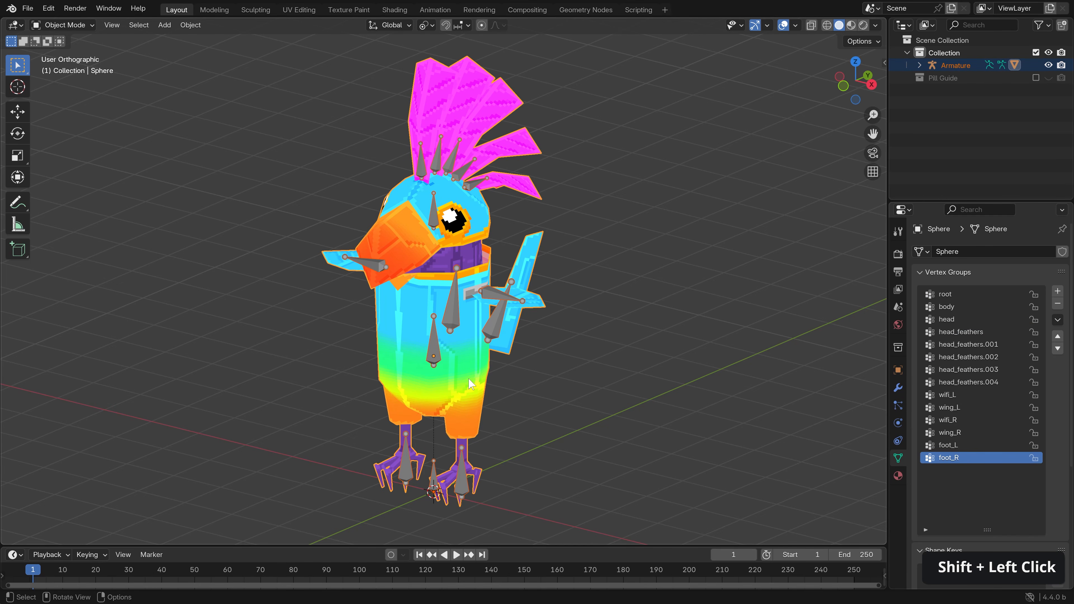
key(ctrl+Tab)
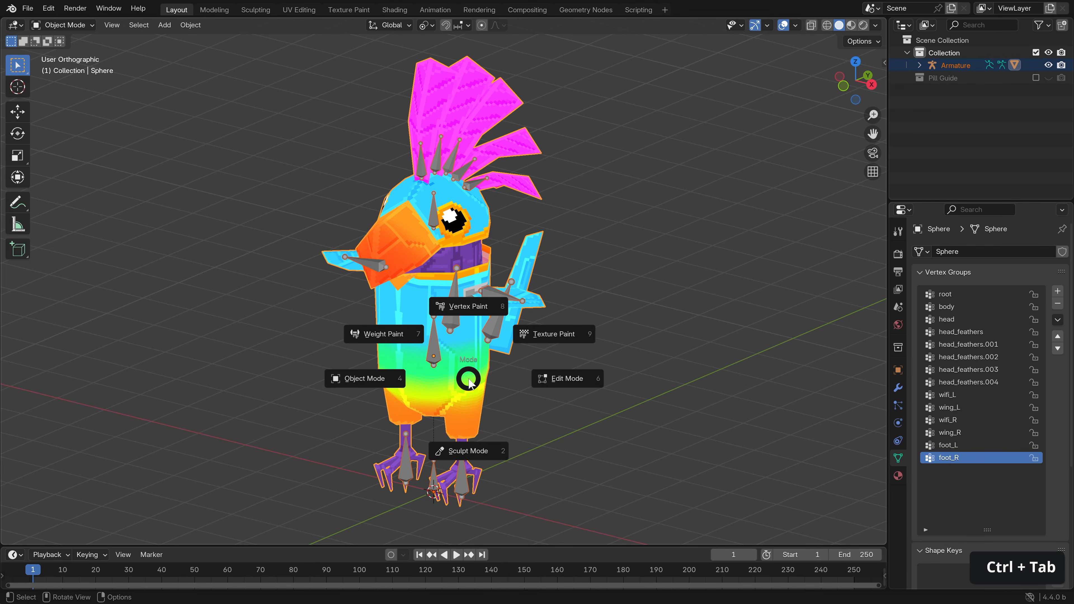
click(391, 338)
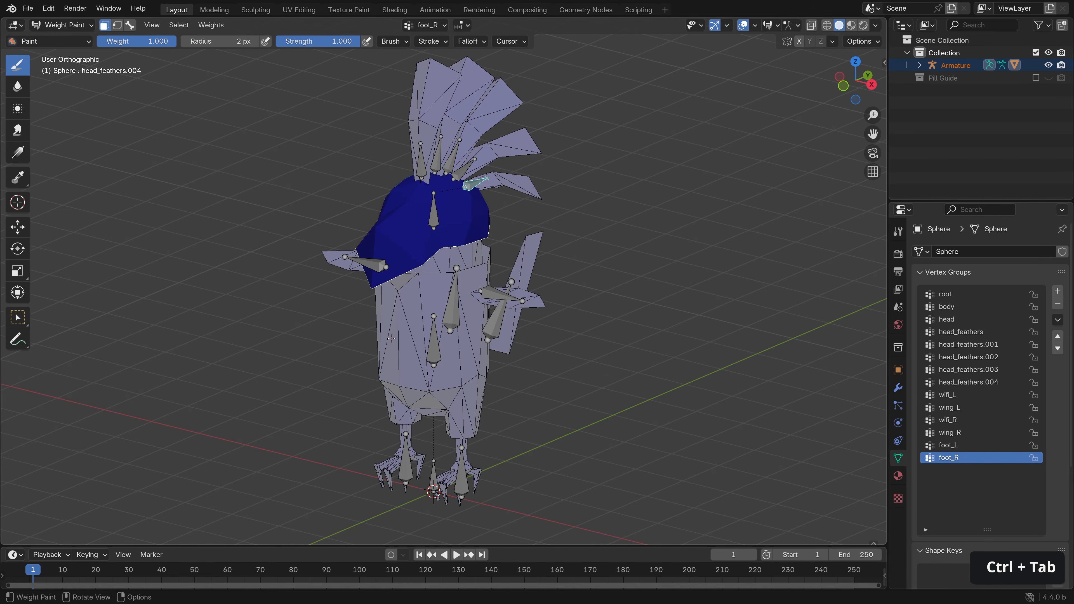
click(131, 26)
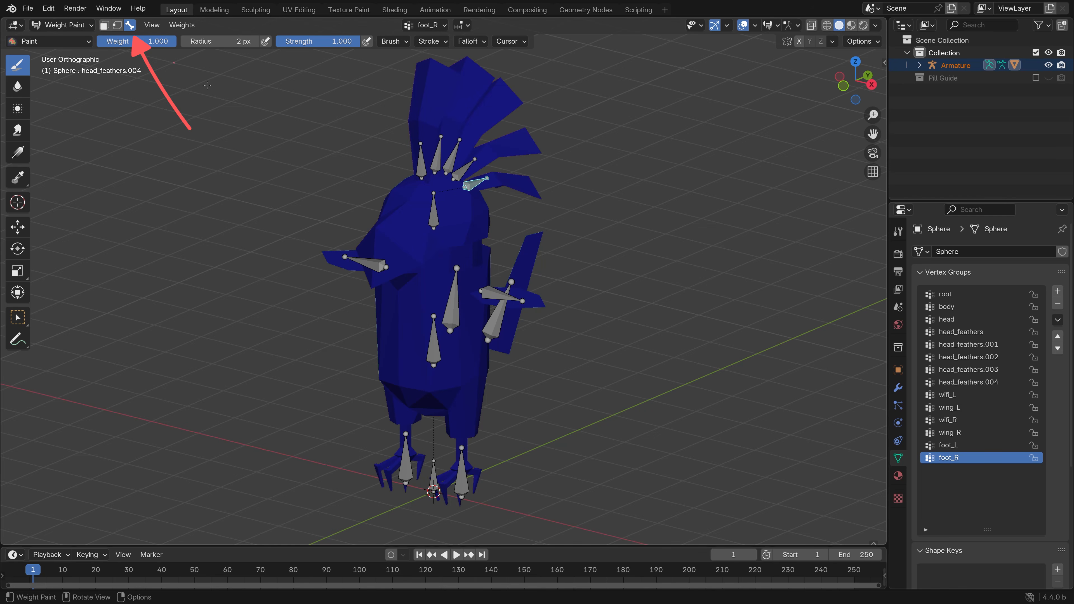
alt+click(456, 308)
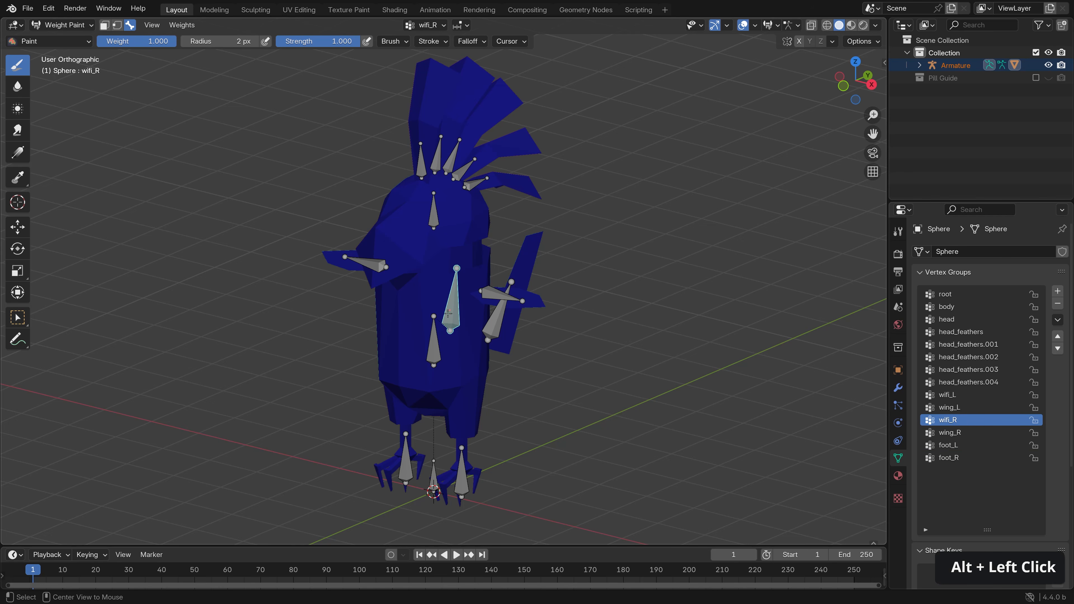
- Pick the head bone, select only the linked head faces in face selection, and set their weight to 1.000
alt+click(434, 335)
alt+click(430, 214)
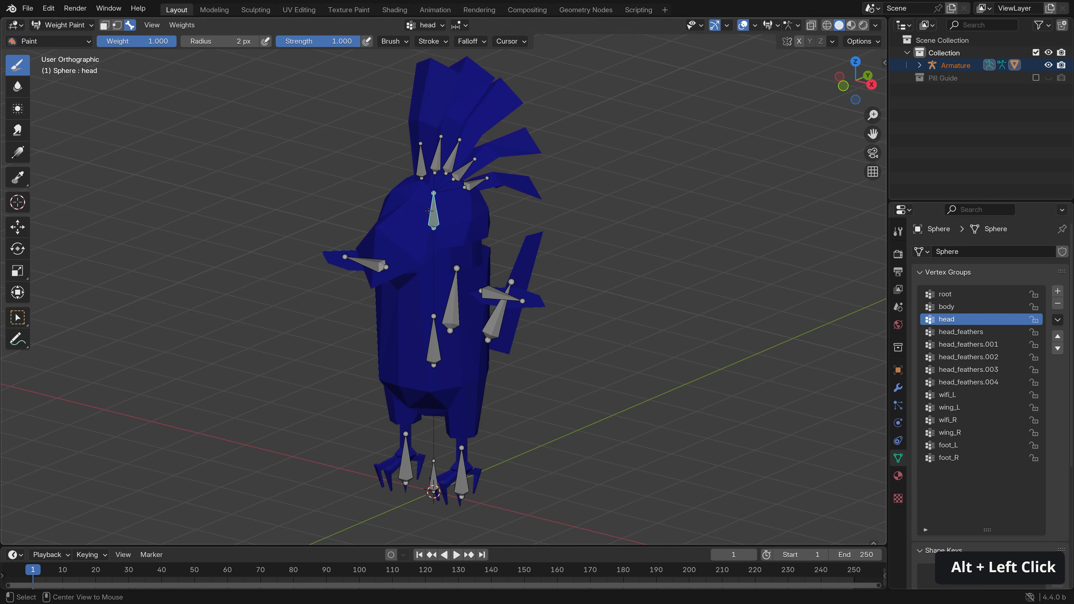
alt+click(373, 265)
alt+click(434, 221)
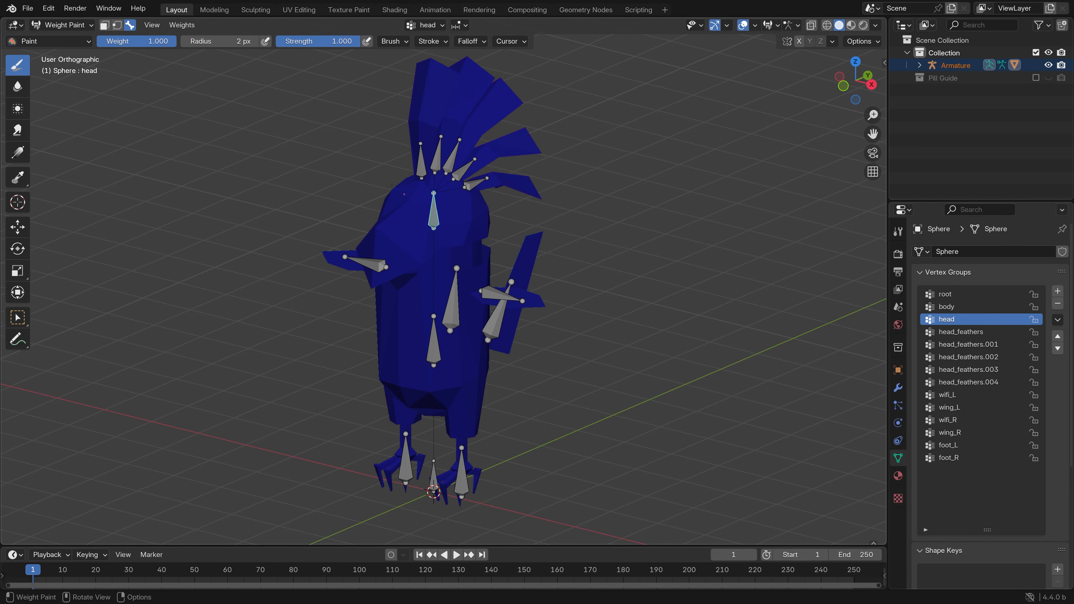
click(104, 25)
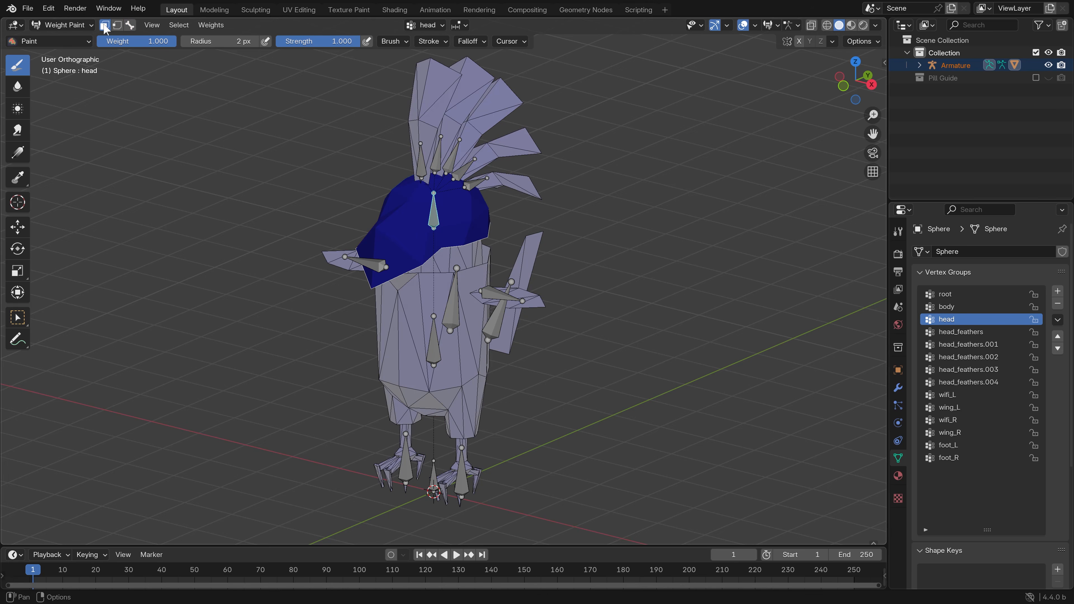
key(alt+a)
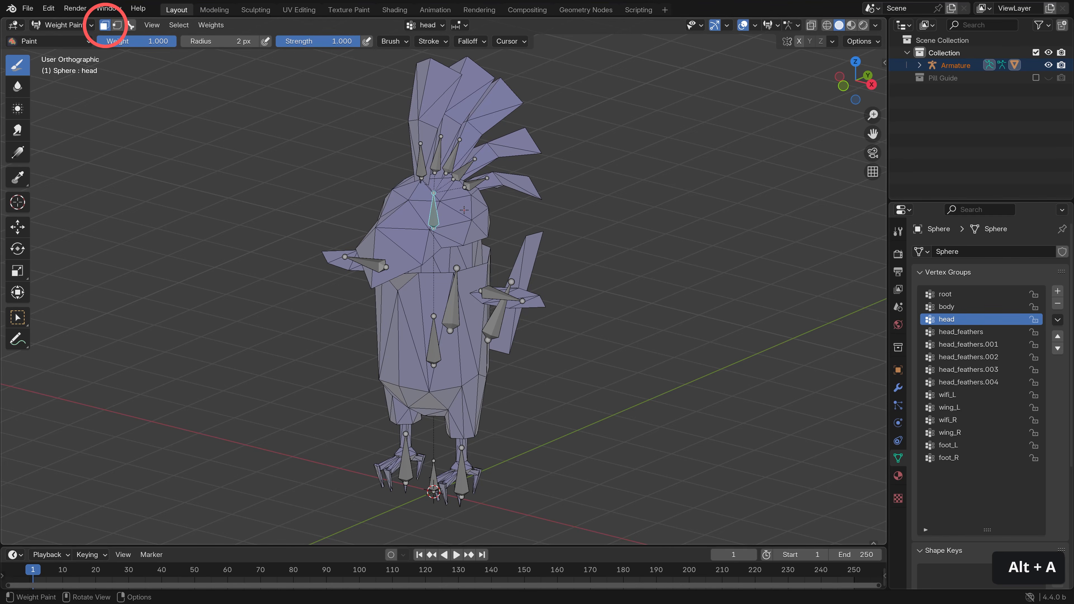
key(l)
key(l)
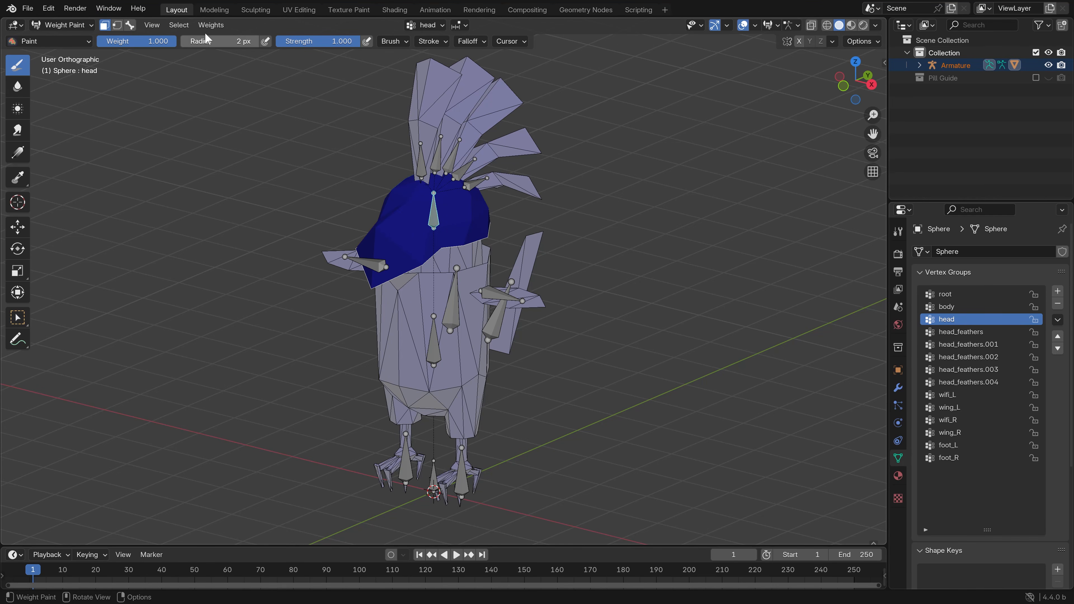
click(211, 25)
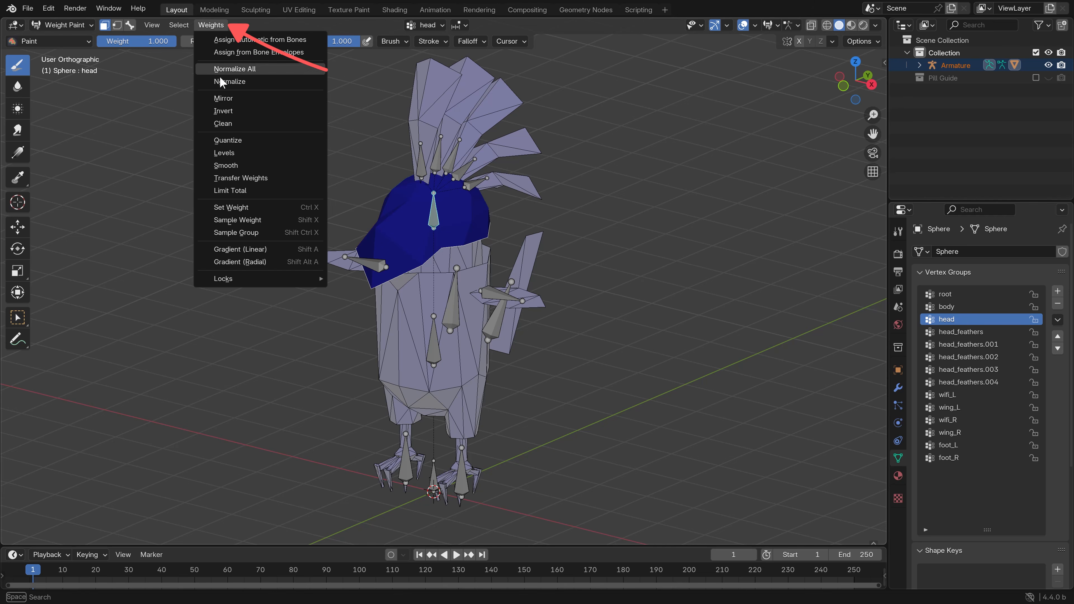
click(277, 208)
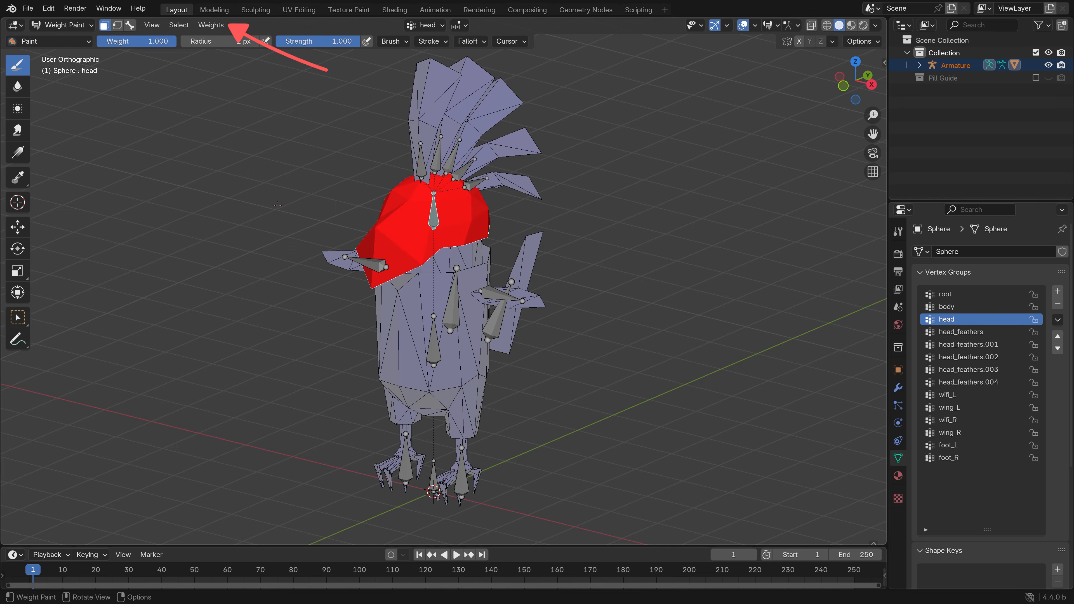
- Select only the linked neck band faces and set their weight to 1.000 in the head group
click(210, 25)
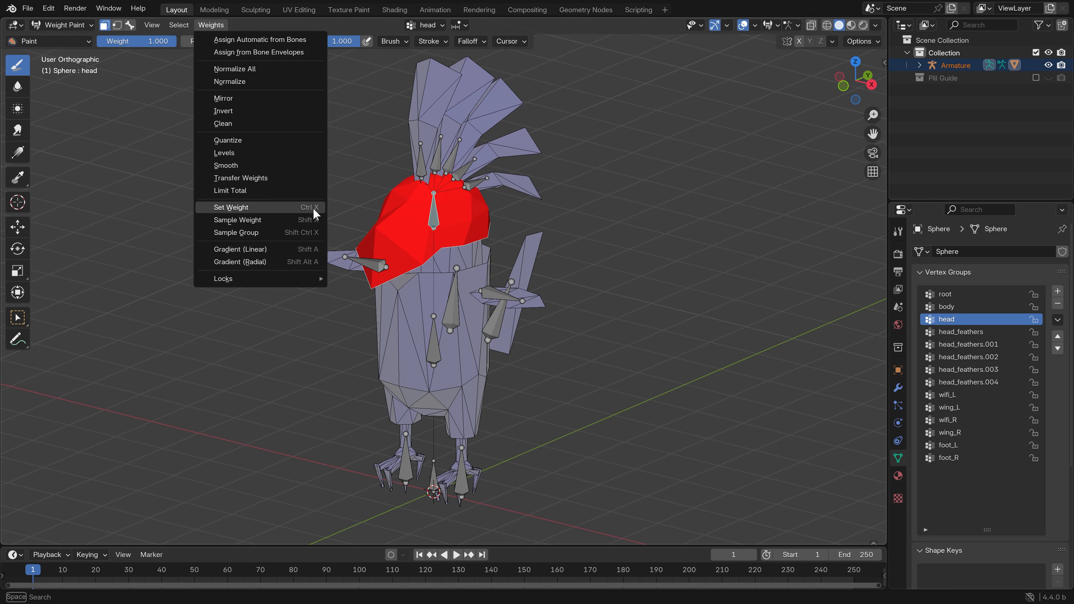
key(alt+a)
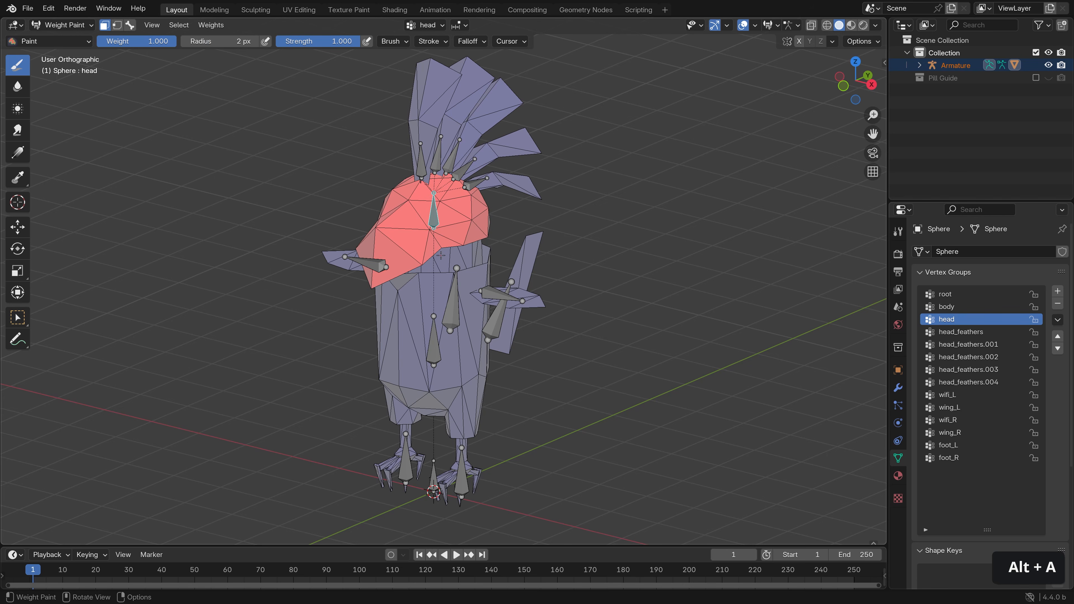
middle_drag(480, 268, 469, 246)
scroll(451, 196, up, 4)
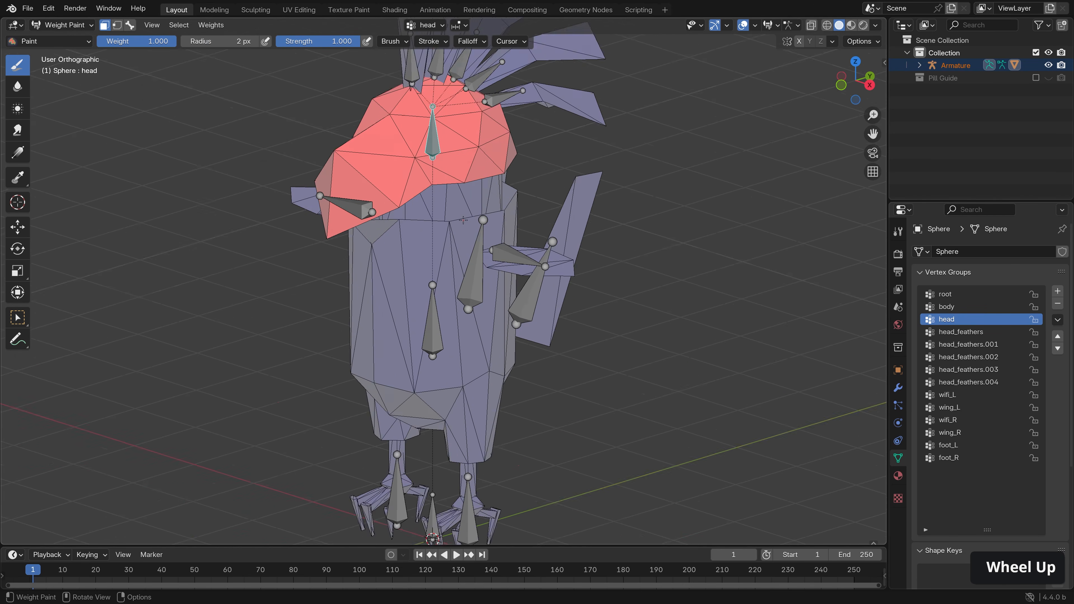
key(l)
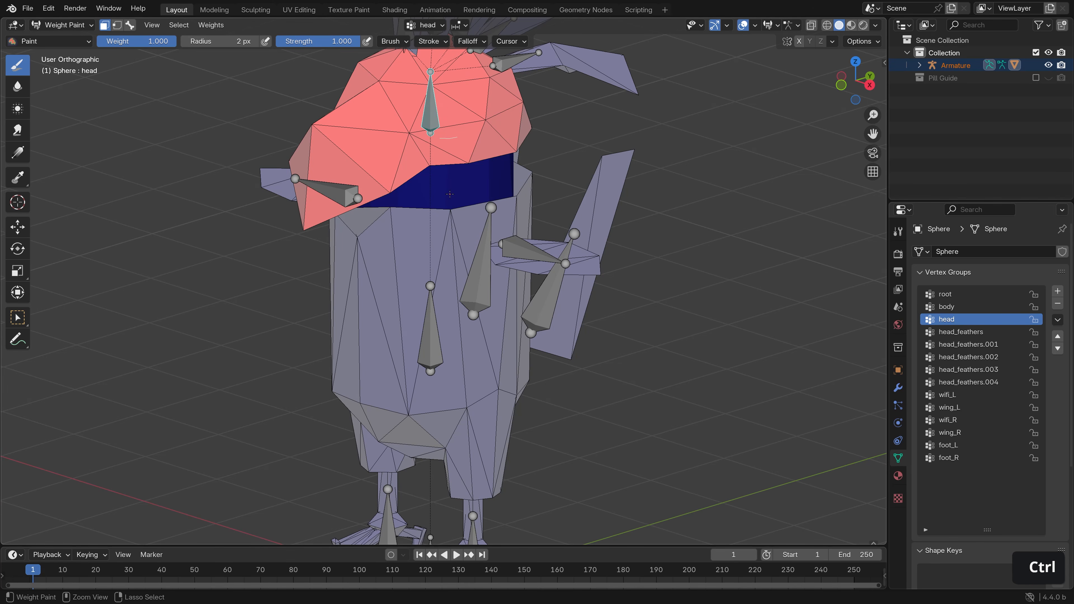
key(ctrl+x)
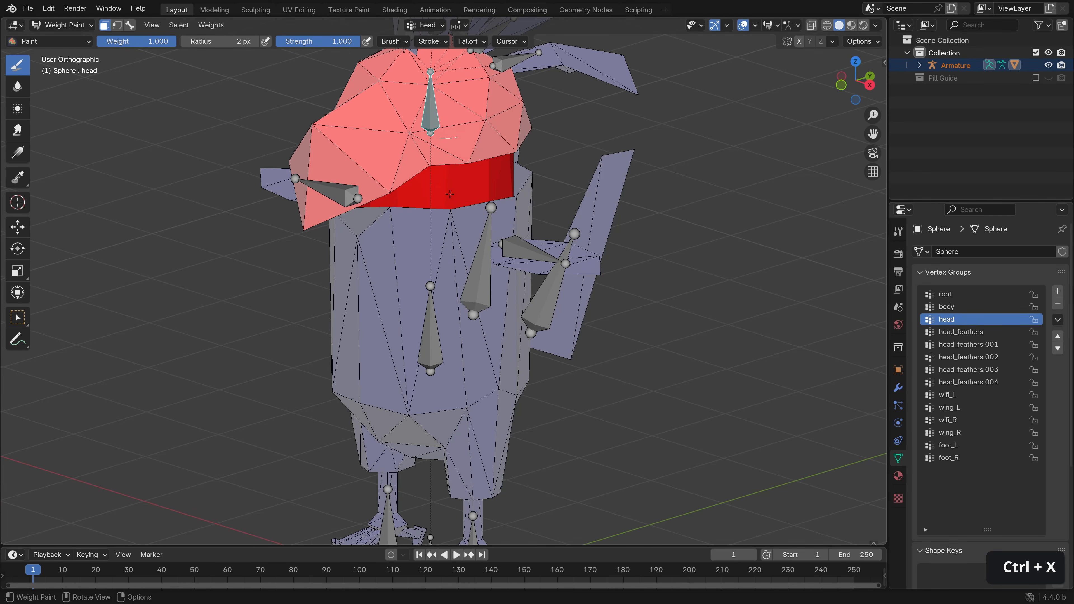
- Pick the body bone, select the linked torso, upper leg and chest faces, and set their weight to 1.000
click(131, 26)
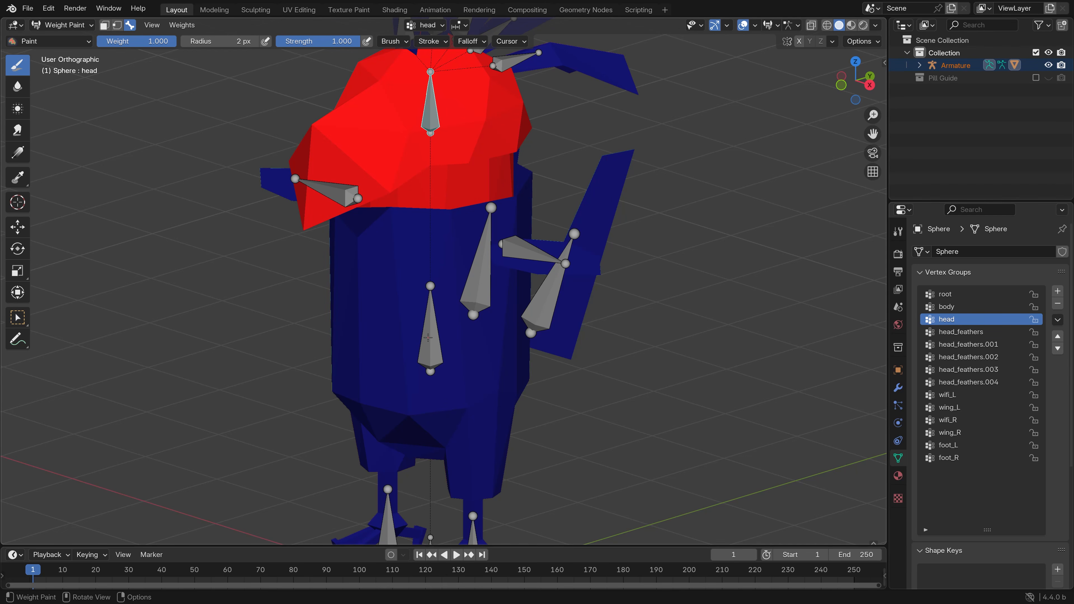
alt+click(429, 335)
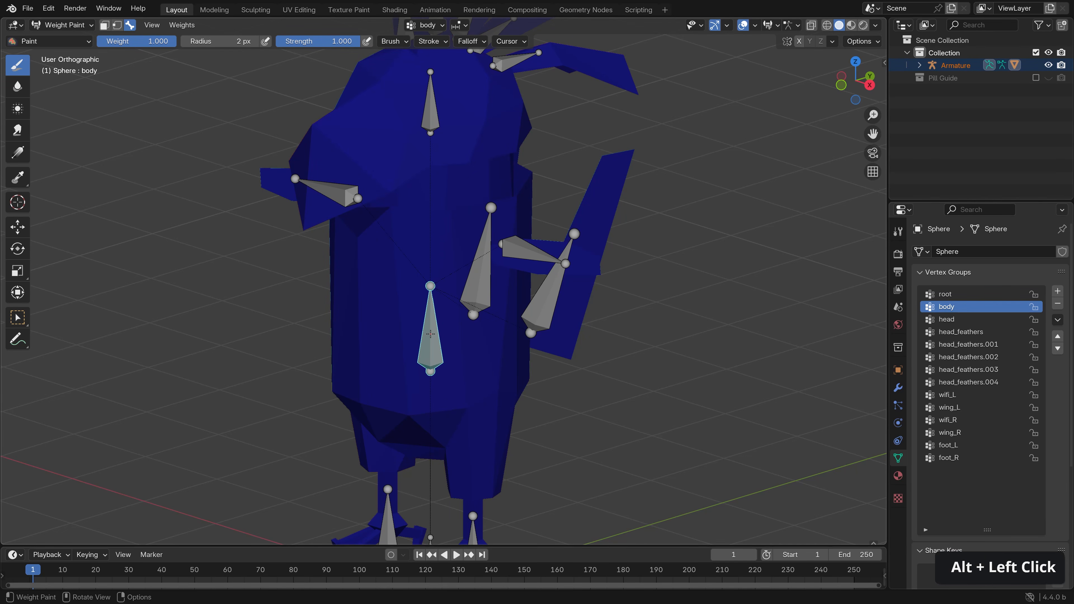
key(m)
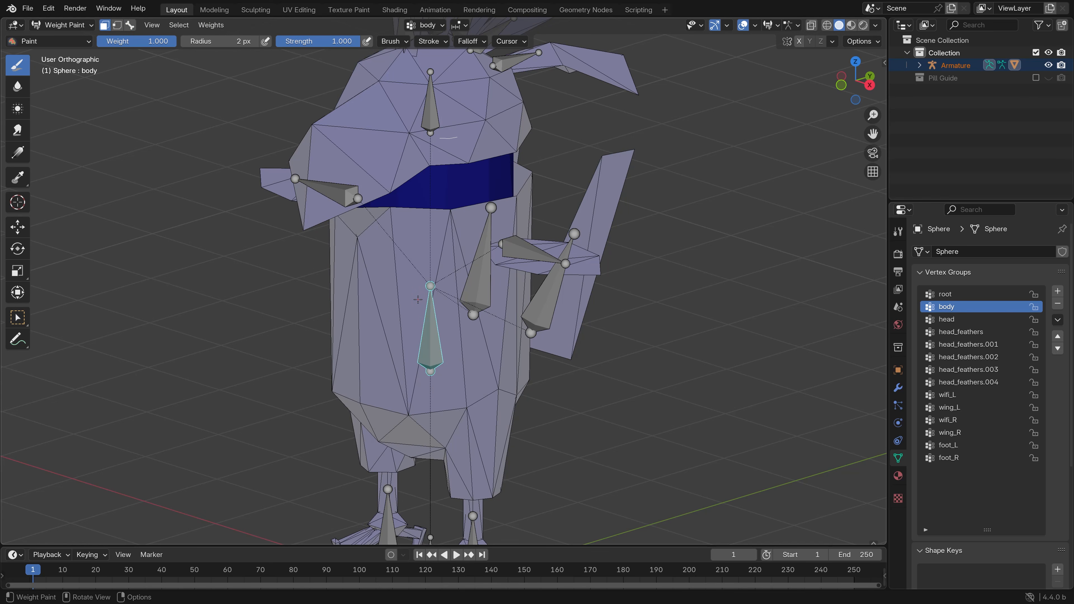
key(alt+a)
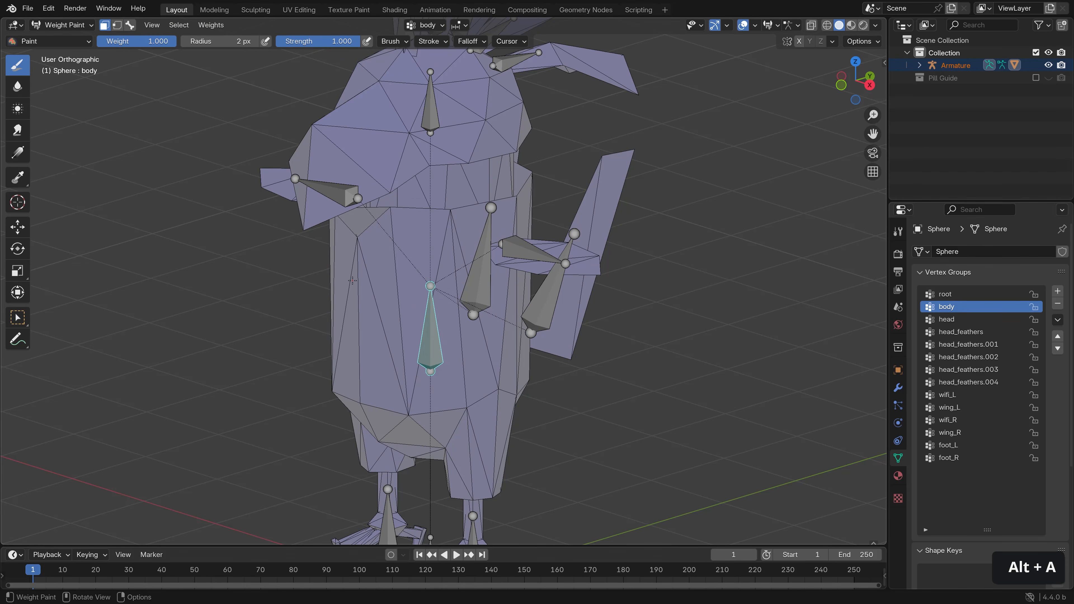
key(l)
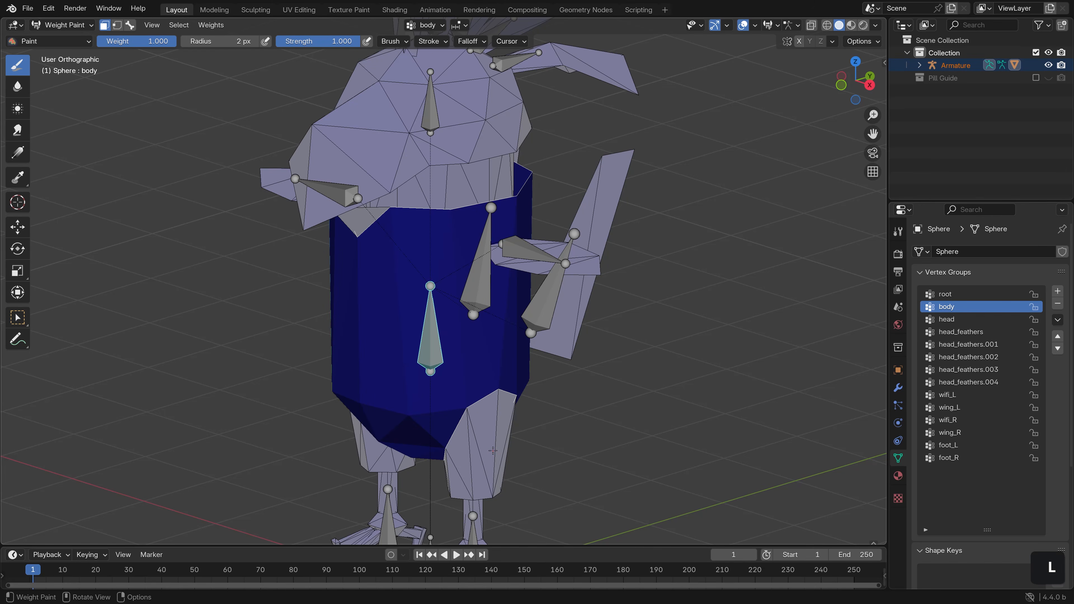
key(l)
key(l)
key(l)
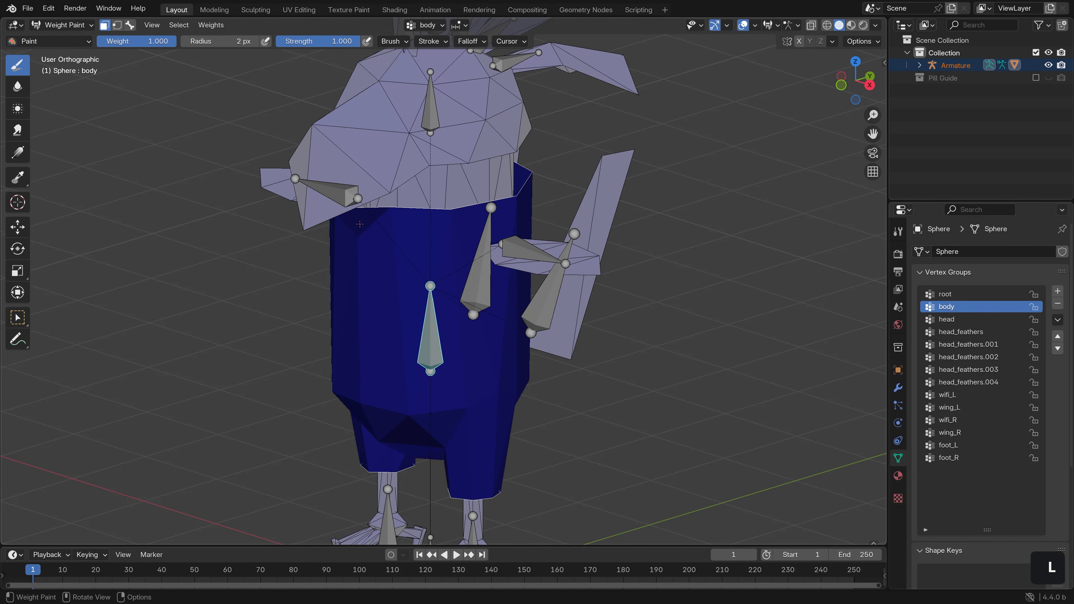
key(ctrl+x)
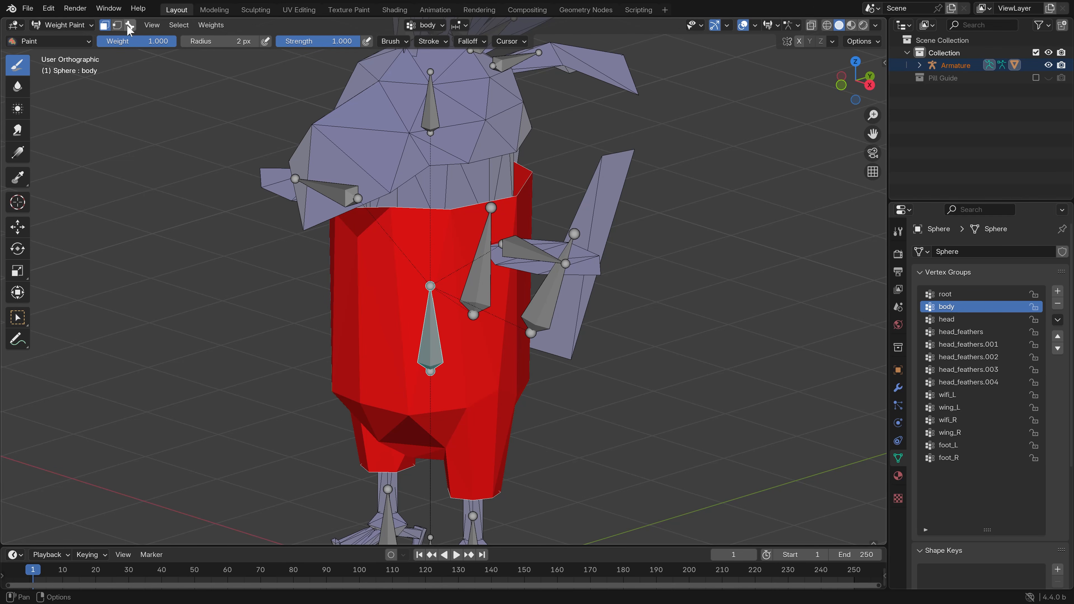
- Pick the wifi_L bone, select only its linked panel's faces, and set their weight to 1.000
key(3)
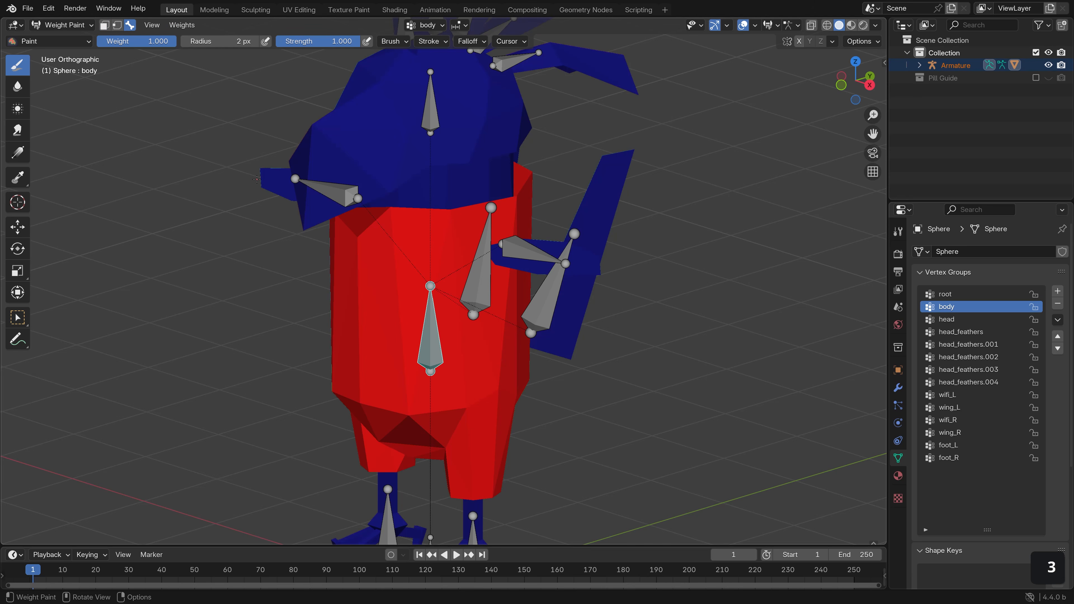
alt+click(542, 294)
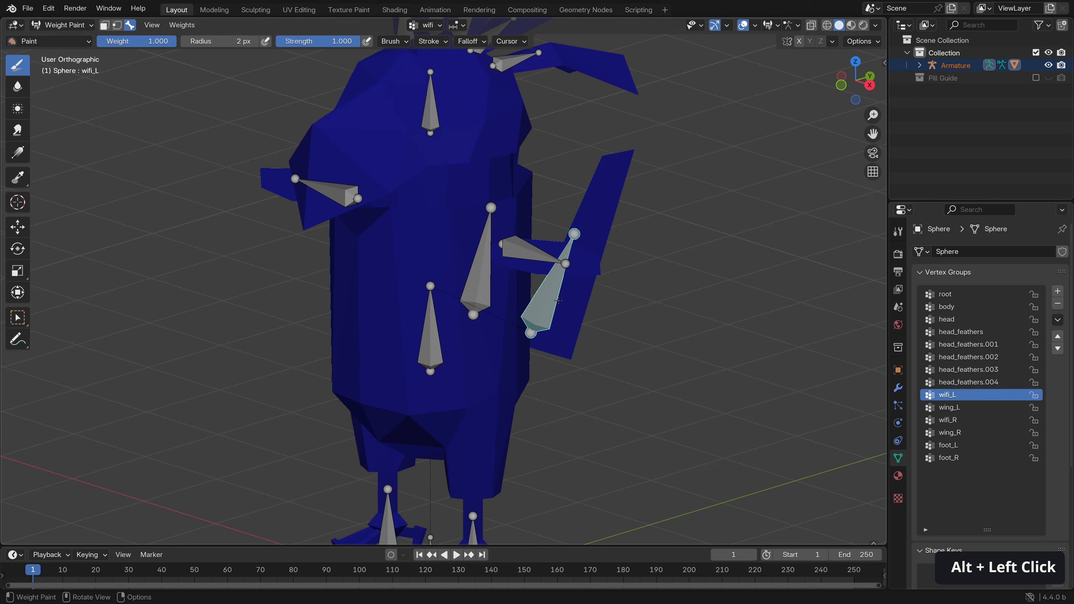
key(1)
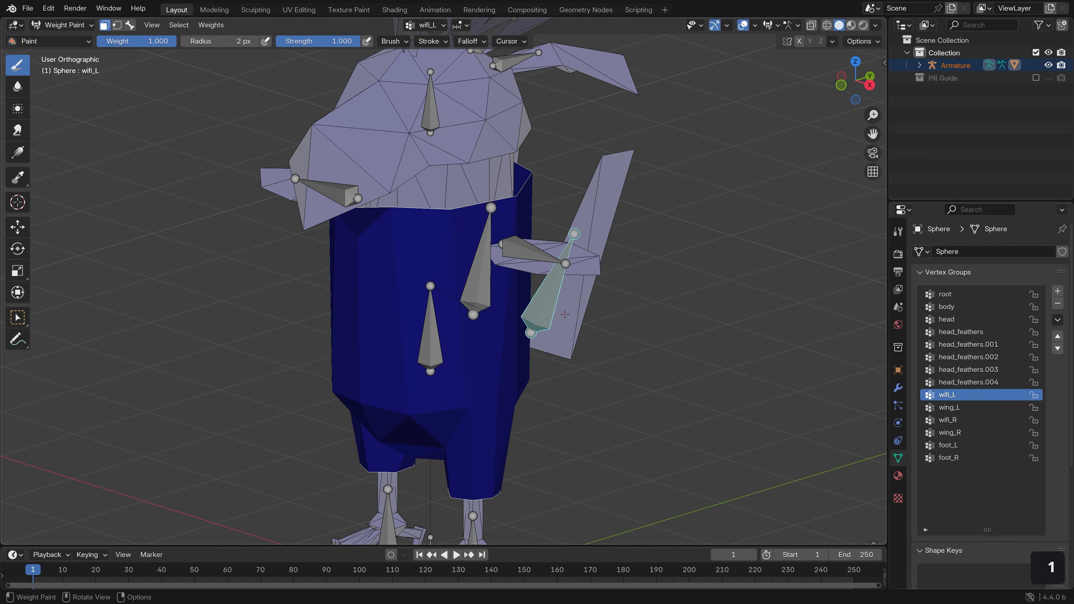
key(alt+a)
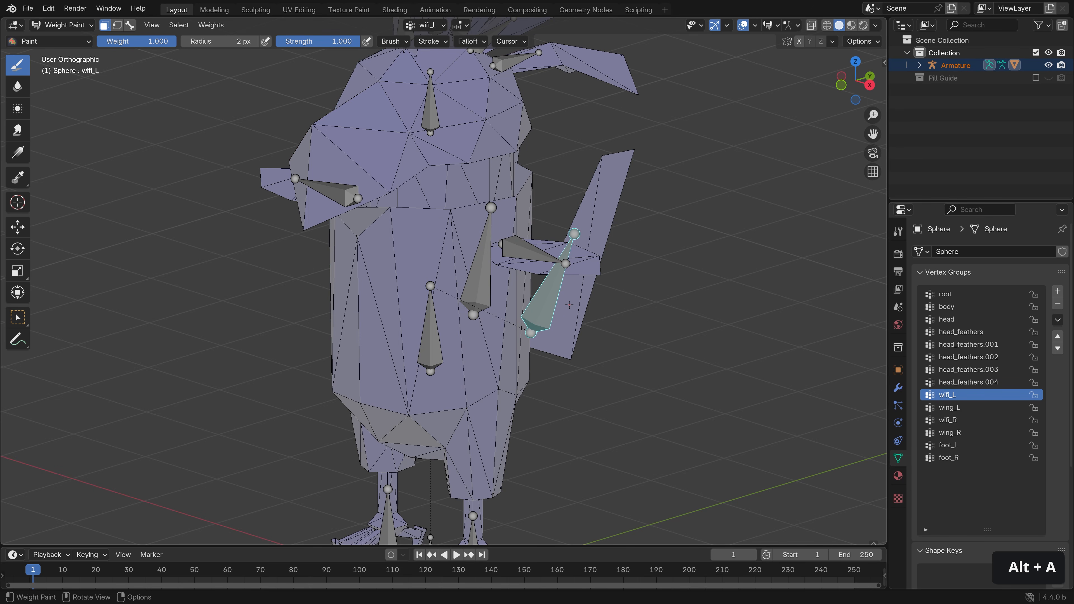
key(l)
key(ctrl+x)
- Pick the wifi_R bone and set the weight of its linked panel's faces to 1.000
middle_drag(577, 301, 561, 289)
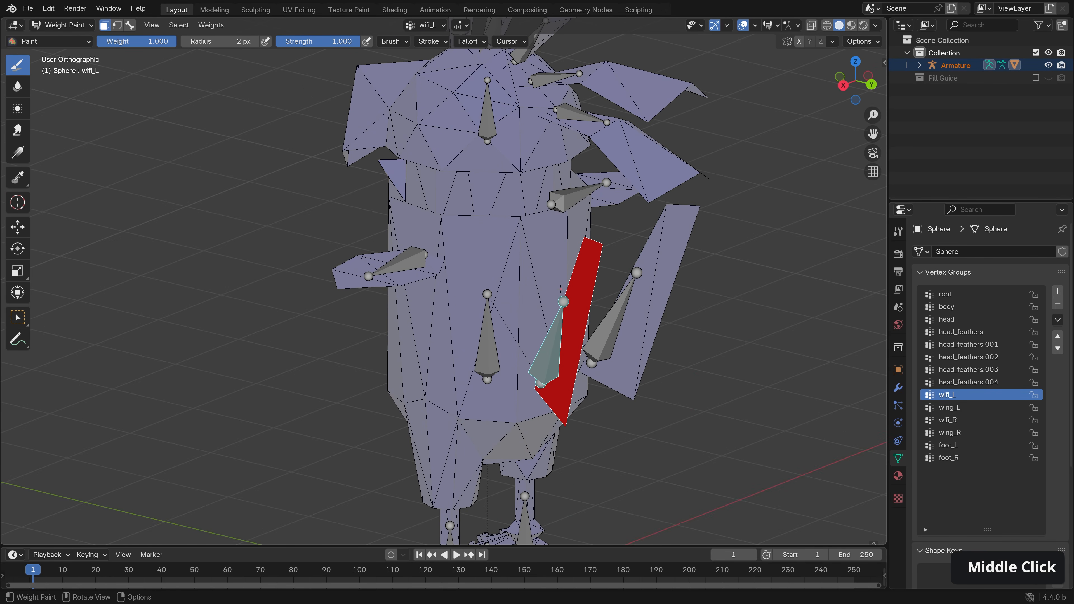
key(3)
alt+click(609, 328)
key(1)
key(ctrl+x)
key(3)
- Pick the foot_L bone, select the left foot's linked leg and toe faces, and set their weight to 1.000
shift+middle_drag(533, 457, 515, 297)
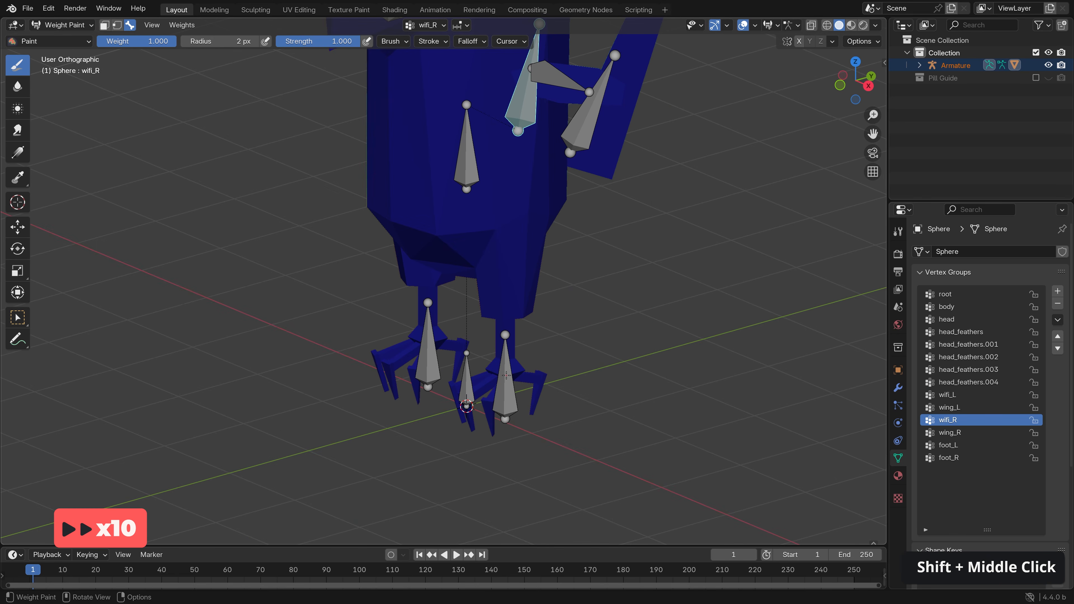
alt+click(509, 369)
key(1)
key(l)
key(l)
key(l)
key(l)
key(l)
mouse_move(535, 392)
middle_down()
mouse_move(427, 392)
mouse_move(529, 400)
middle_up()
key(ctrl+x)
- Pick the foot_R bone, select the right foot's linked leg and toe faces, and set their weight to 1.000
key(3)
alt+click(415, 372)
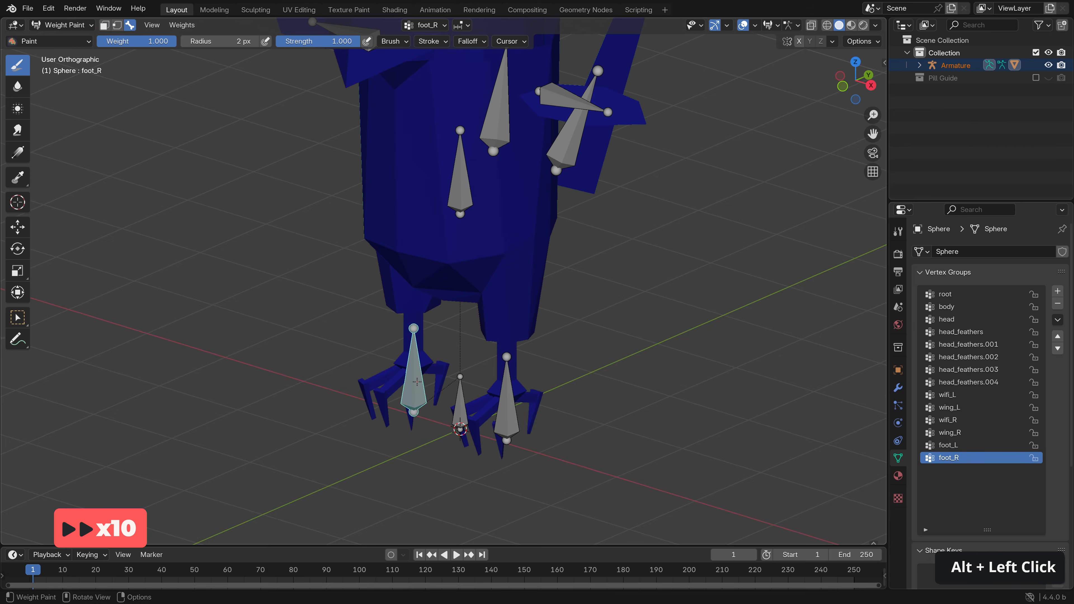
key(1)
key(l)
key(l)
key(l)
key(l)
key(l)
middle_drag(367, 392, 381, 372)
key(ctrl+x)
- Pick the wing_L bone and set the weight of the left wing's linked faces to 1.000
key(3)
middle_drag(499, 262, 486, 296)
scroll(507, 190, down, 1)
shift+middle_drag(538, 161, 529, 301)
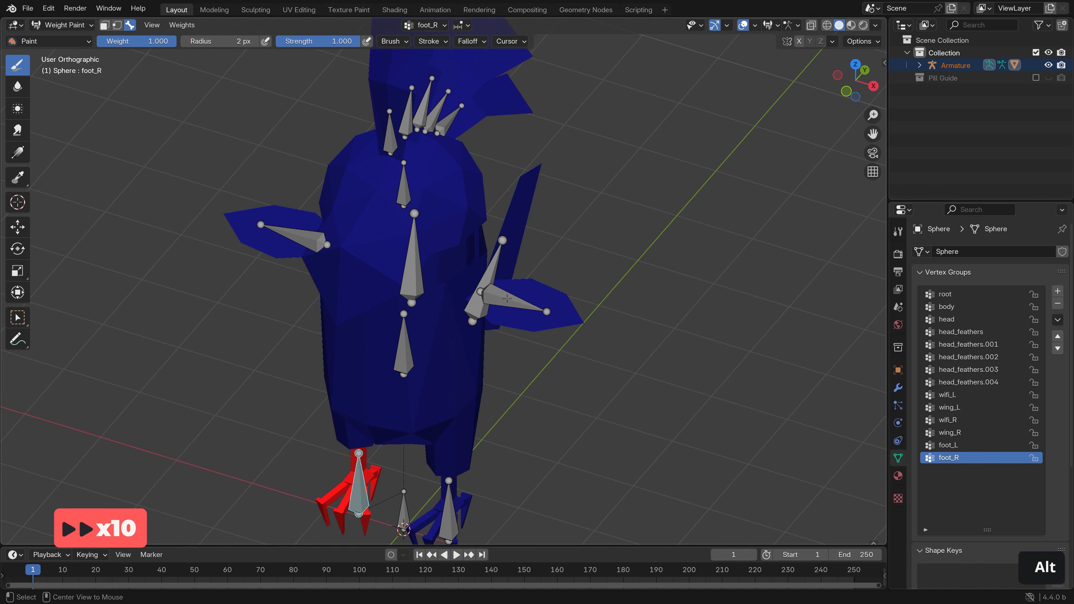
alt+click(507, 298)
key(1)
key(ctrl+x)
- Pick the wing_R bone and set the weight of the right wing's linked faces to 1.000
key(3)
middle_drag(270, 245, 296, 211)
scroll(296, 212, up, 4)
shift+middle_drag(297, 212, 322, 297)
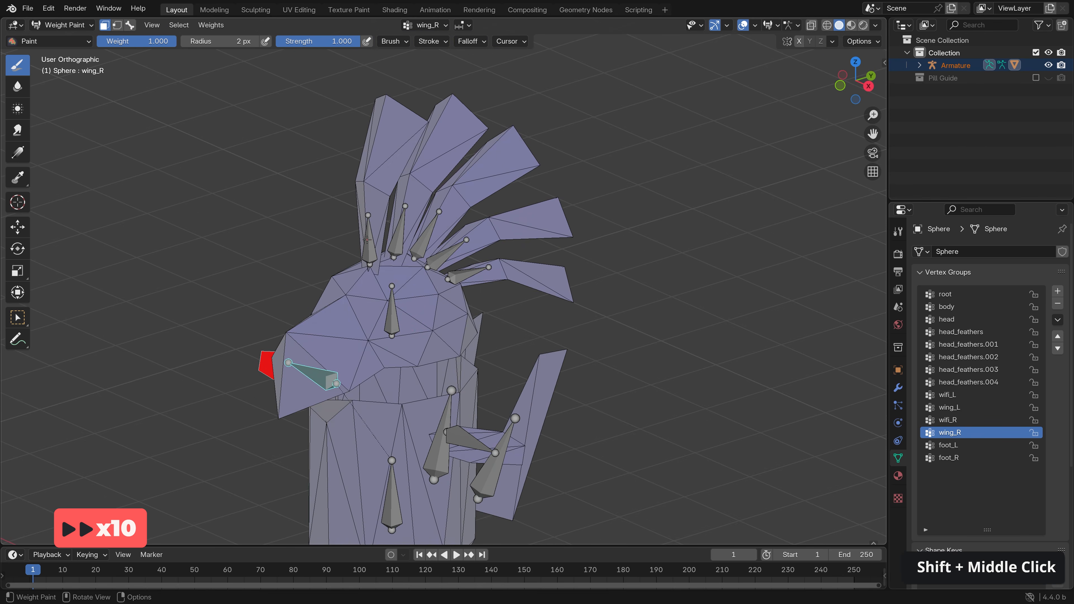
- Set the weight of each crest feather to 1.000 in its own group, from head_feathers through head_feathers.004
alt+click(368, 235)
alt+click(397, 230)
ctrl+click(427, 234)
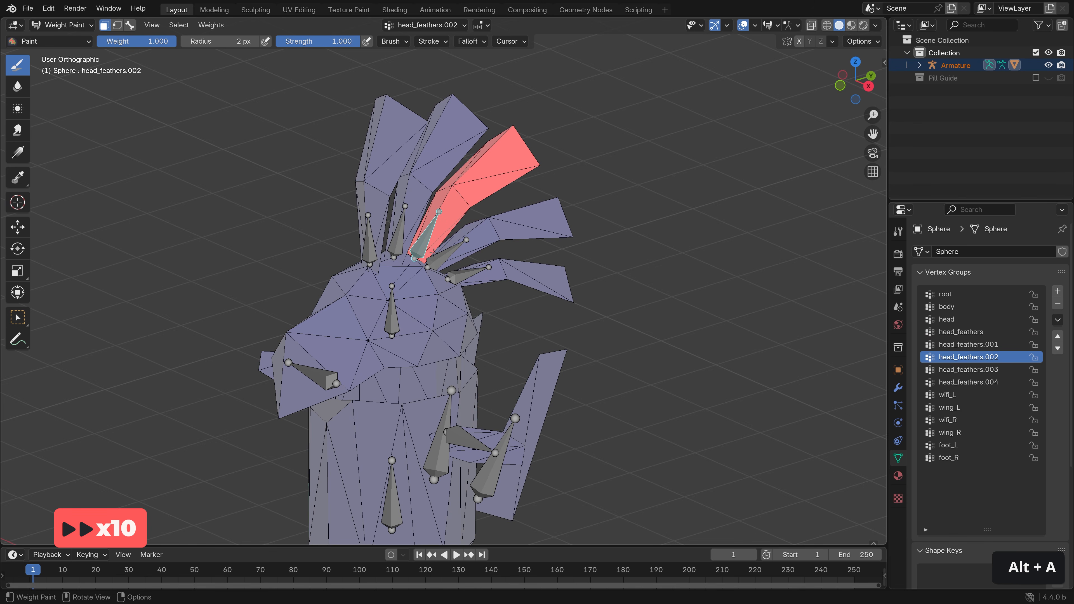
ctrl+click(448, 254)
ctrl+click(469, 273)
- Return to Object Mode and select only the armature
key(ctrl+Tab)
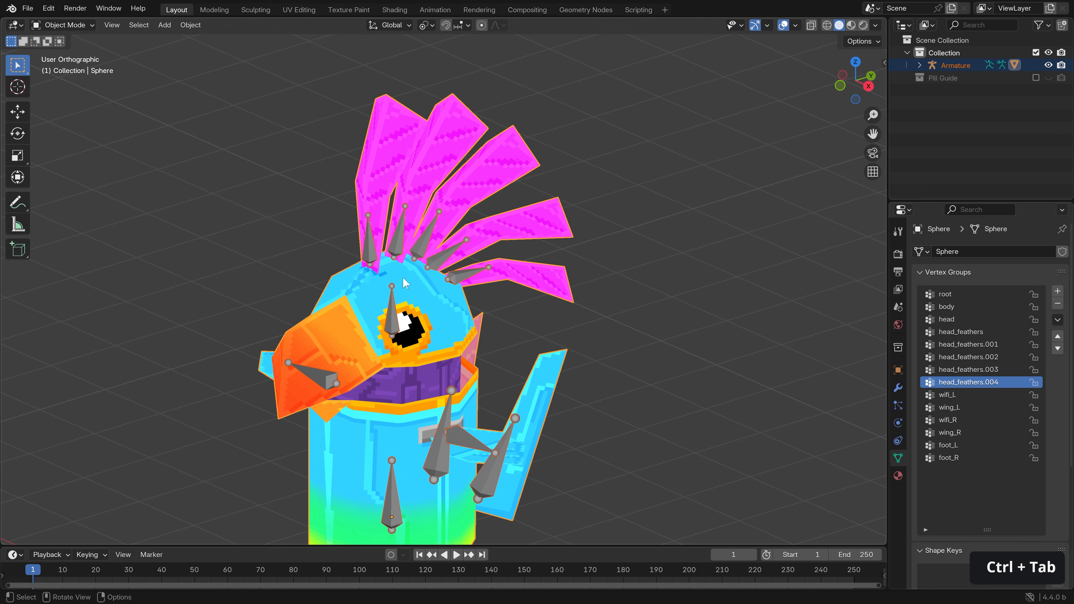
shift+middle_drag(383, 271, 487, 312)
scroll(487, 312, down, 2)
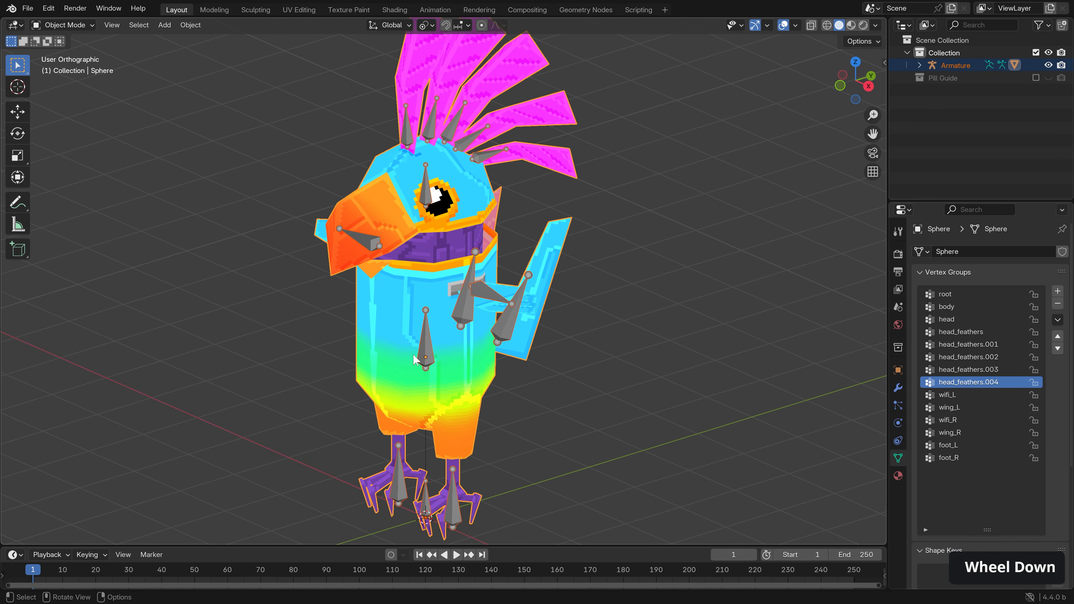
click(420, 346)
middle_drag(420, 346, 451, 347)
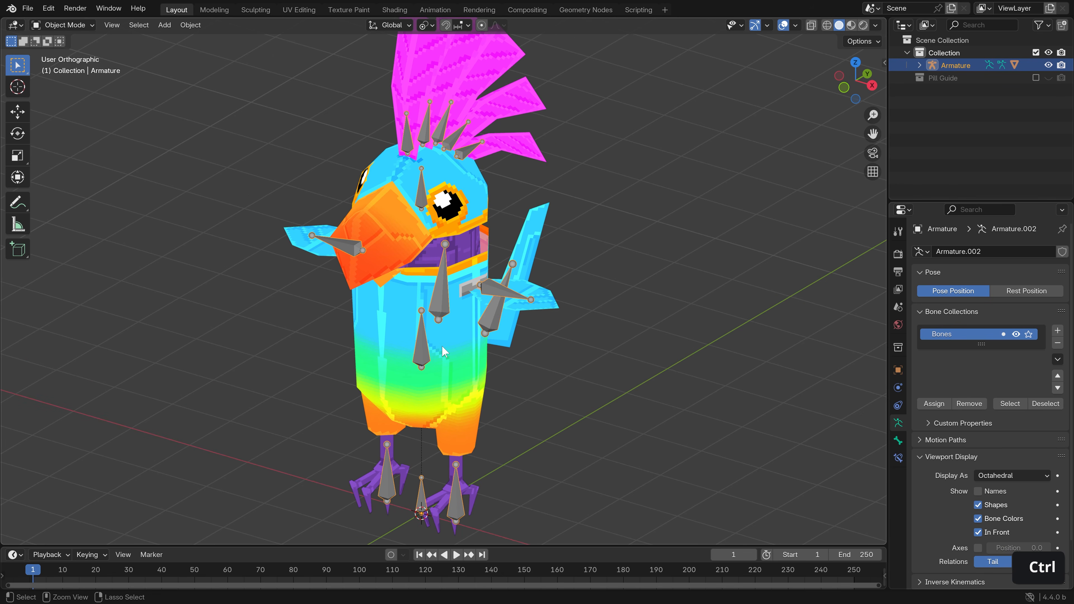
- Switch the armature to Pose Mode and try moving the body bone
key(ctrl+Tab)
key(ctrl+Tab)
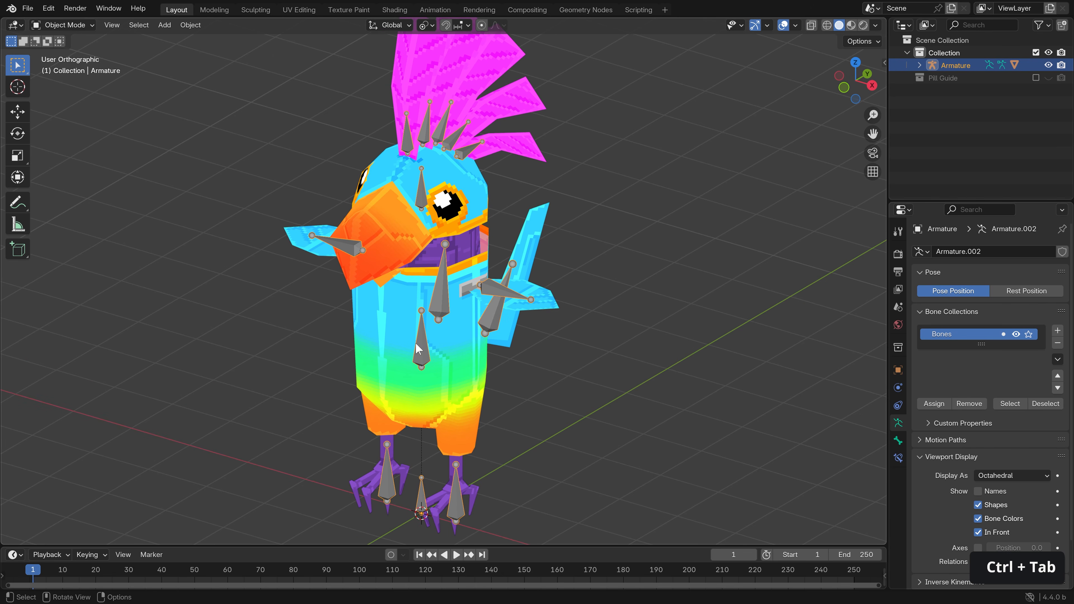
key(ctrl+Tab)
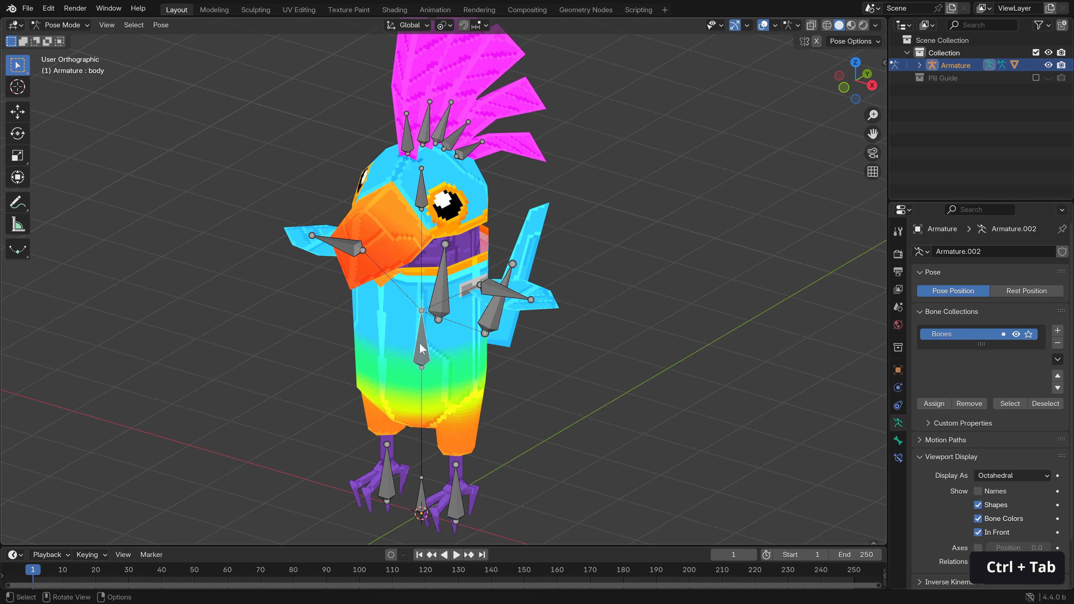
key(g)
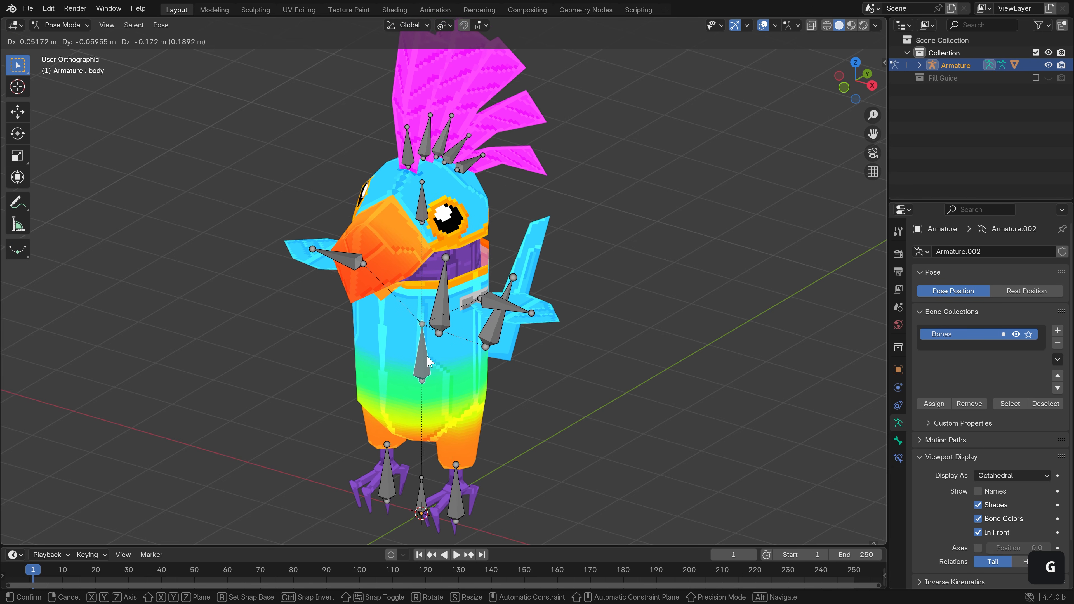
right_click(500, 303)
- Try rotating the wifi and wing bones and moving the head bone to test their weights
click(501, 304)
key(r)
click(340, 253)
middle_drag(342, 255, 416, 281)
key(r)
right_click(289, 268)
middle_drag(467, 231, 419, 188)
click(421, 187)
key(g)
right_click(427, 179)
- Select the crest feather bones and try rotating them together around their individual origins
click(412, 138)
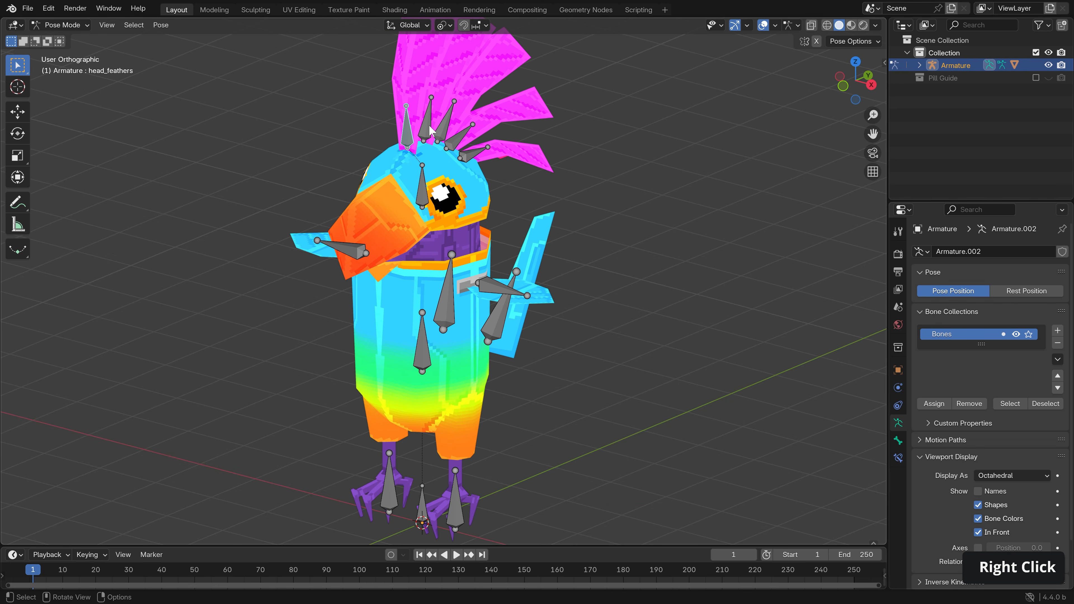
shift+click(428, 127)
shift+click(444, 127)
shift+click(476, 159)
middle_drag(476, 159, 529, 169)
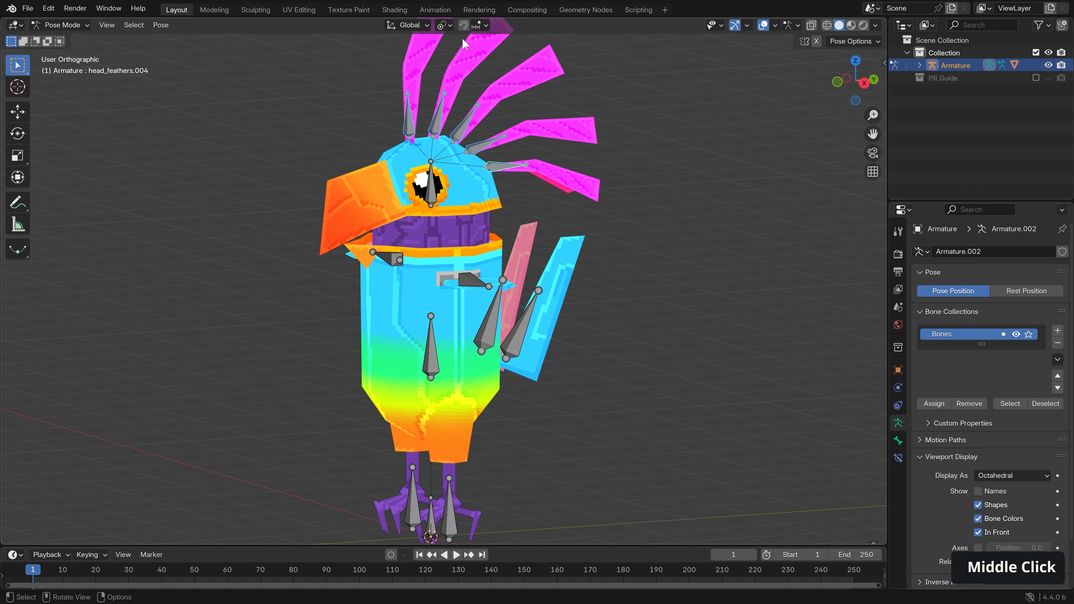
click(443, 25)
key(r)
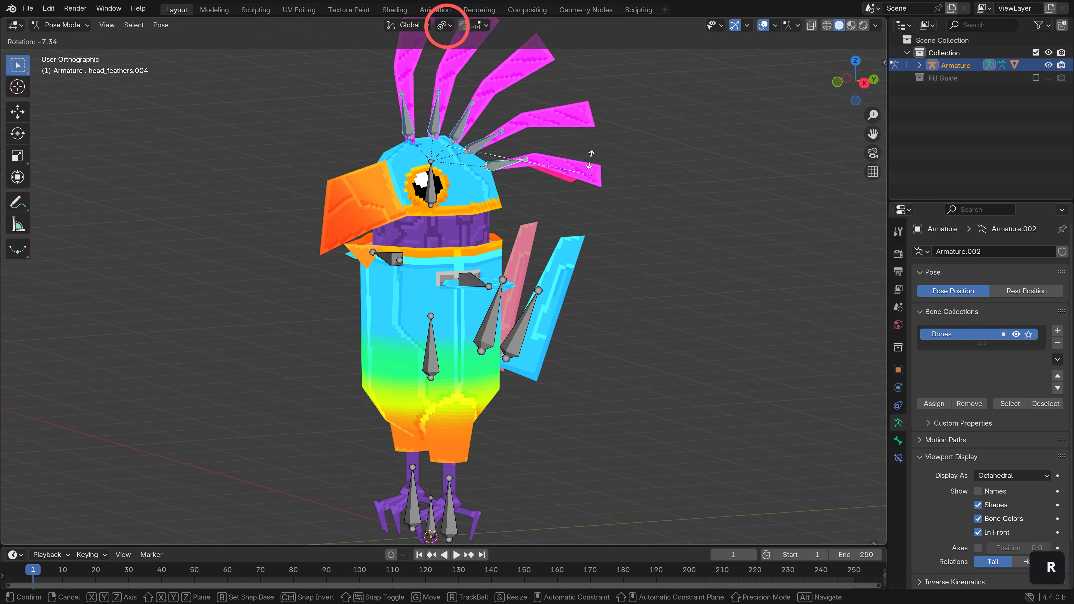
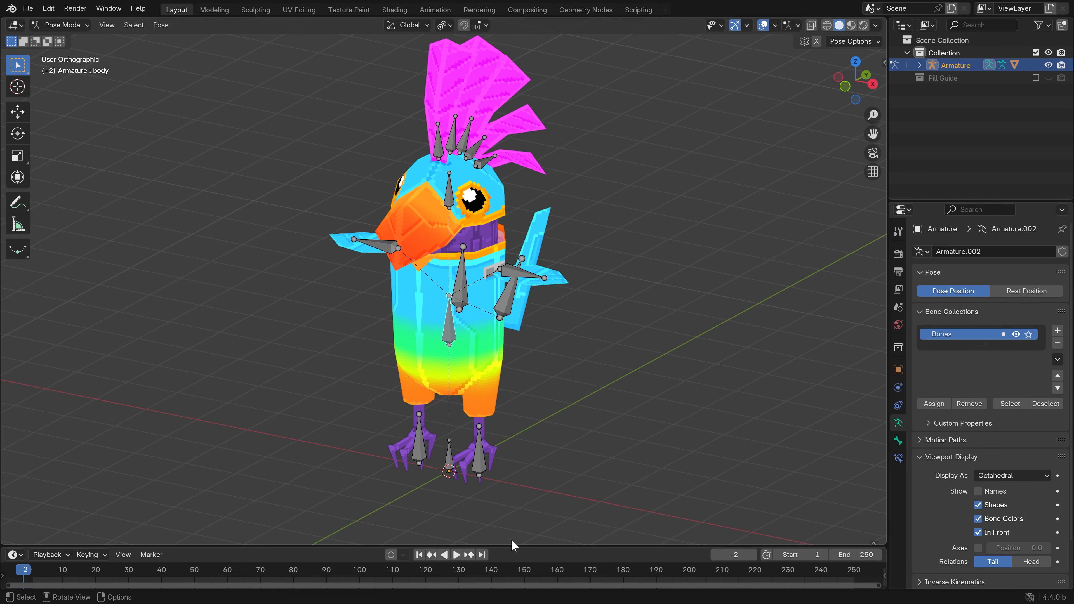
- Enable Auto Keying and, in front view, rotate the wing_L bone downward against the body
drag(518, 546, 516, 526)
click(419, 535)
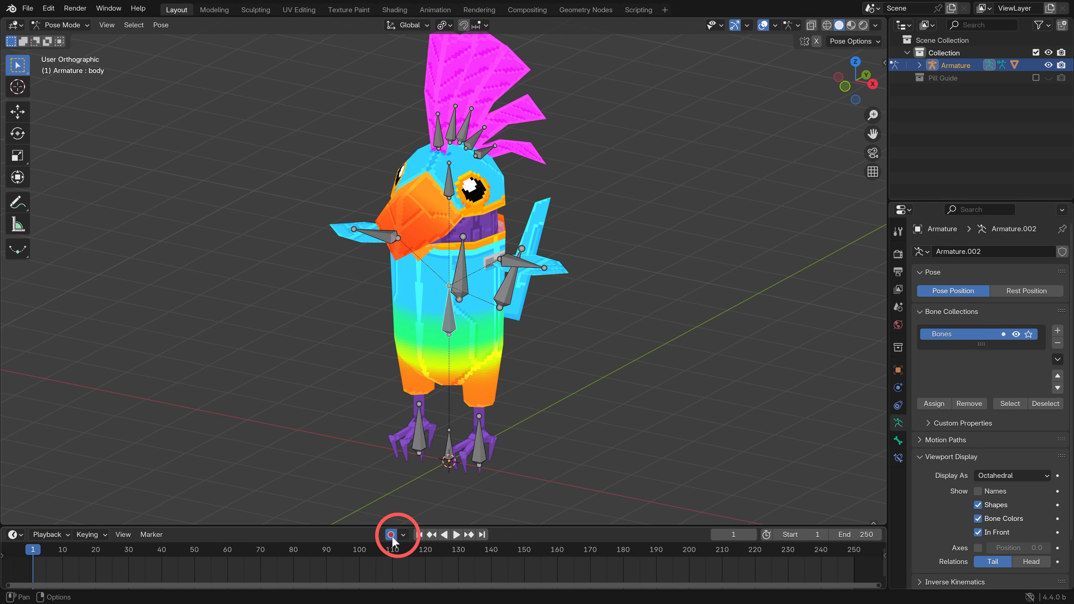
middle_drag(450, 293, 534, 278)
click(535, 240)
key(r)
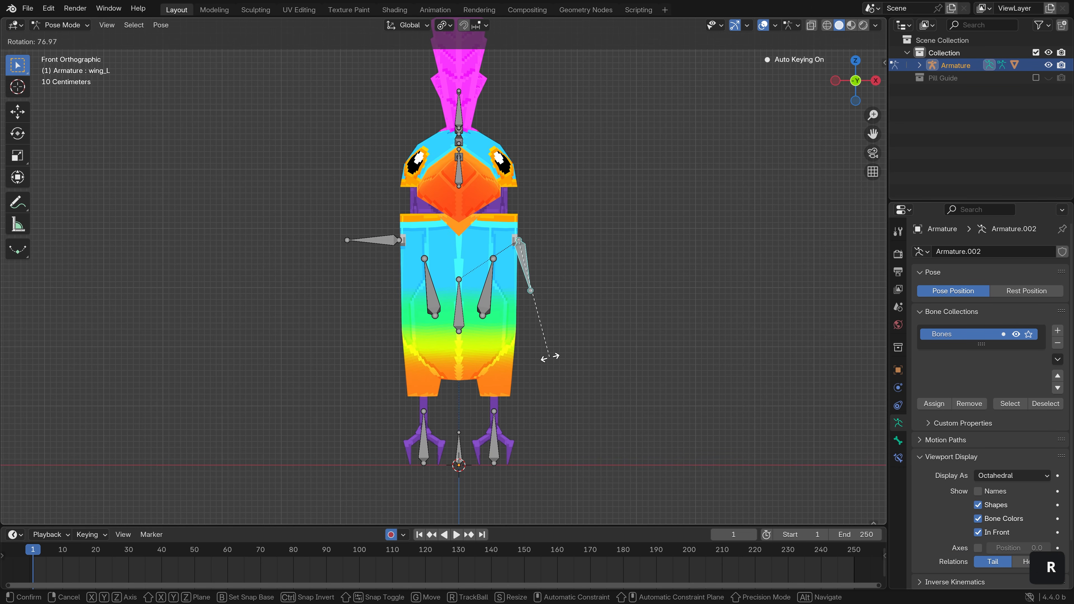
click(541, 363)
click(376, 244)
key(r)
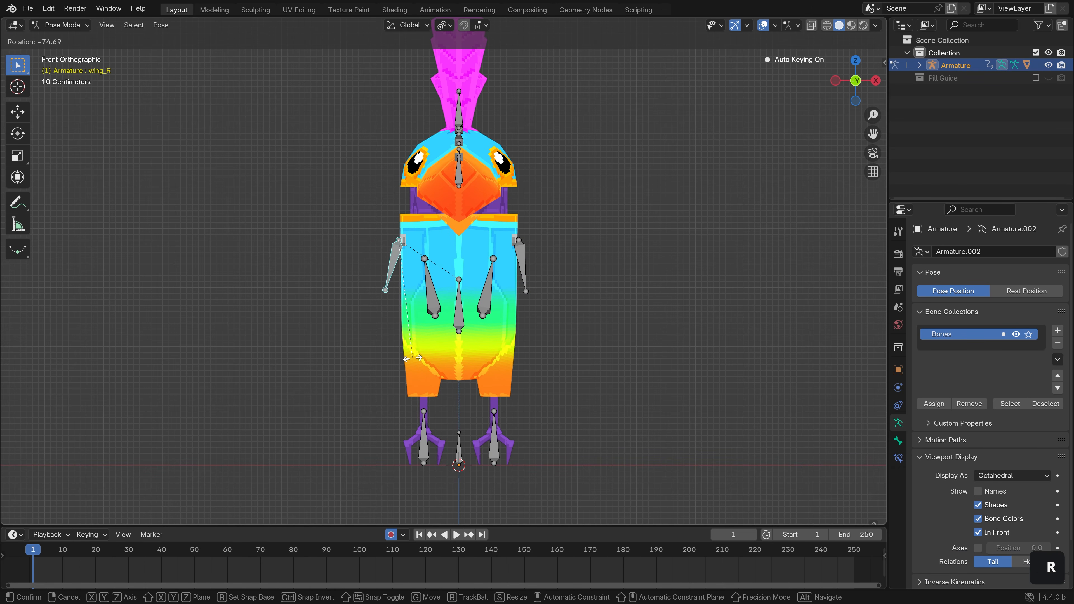
right_click(412, 359)
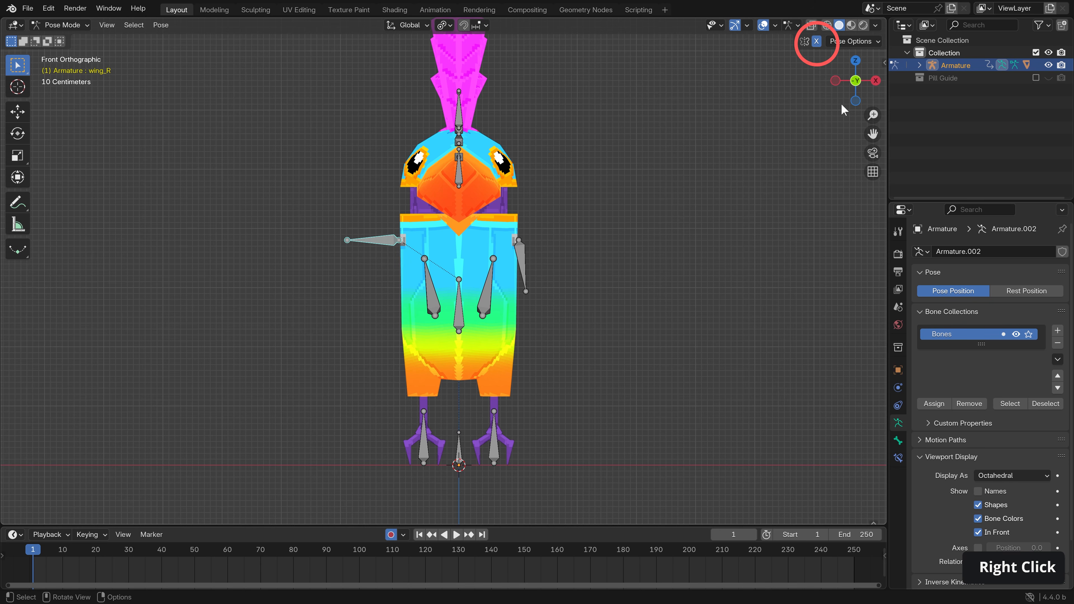
- Enable X-axis pose mirroring and rotate wing_L slightly so that both wings fold symmetrically
click(528, 258)
key(r)
click(598, 337)
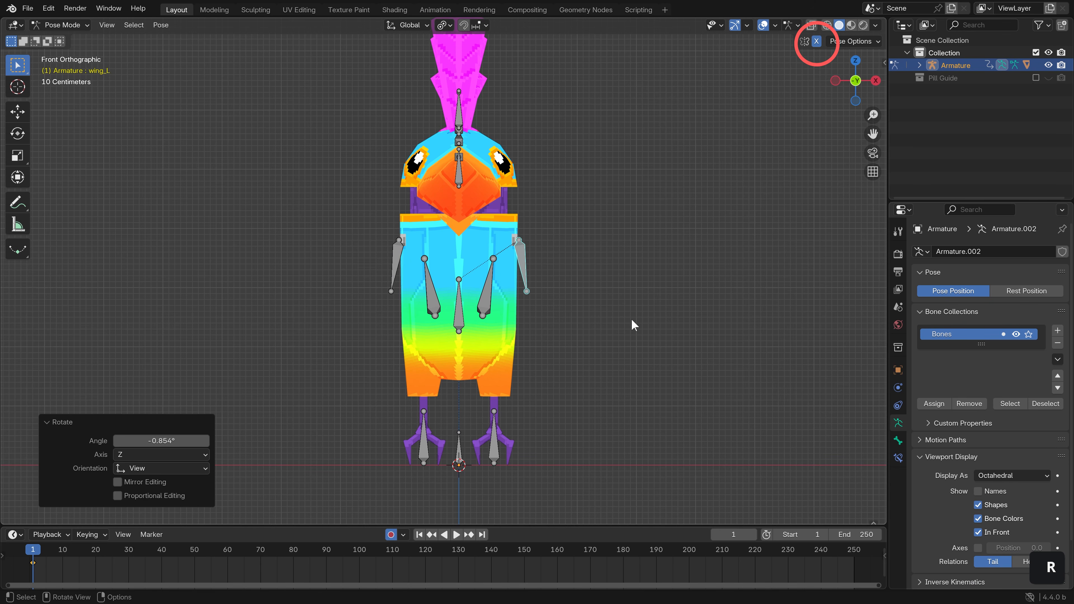
- Rotate the wifi_L bone by about 15° with mirroring on
middle_drag(632, 318, 549, 329)
click(514, 292)
middle_drag(514, 292, 592, 274)
key(r)
click(593, 311)
- Lower the body bone along Z and lower the head bone along Z to close the neck gap
middle_drag(594, 311, 493, 318)
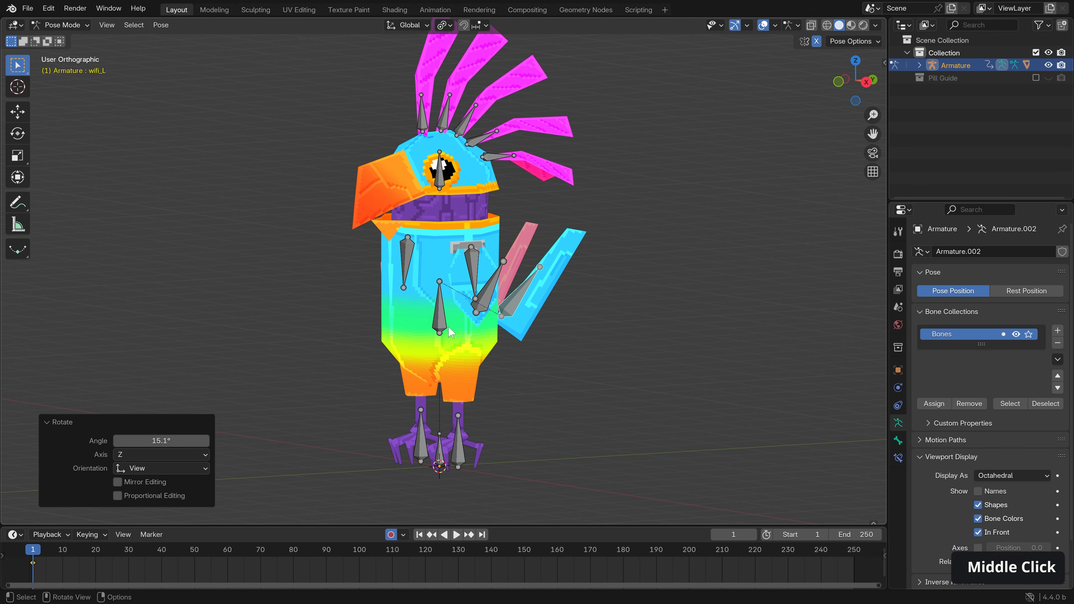
click(443, 313)
key(g)
key(z)
click(449, 328)
click(442, 194)
key(g)
key(z)
click(444, 219)
- In right side view, select all crest feather bones and rotate them backward around their individual origins
middle_drag(441, 211, 478, 199)
shift+click(491, 203)
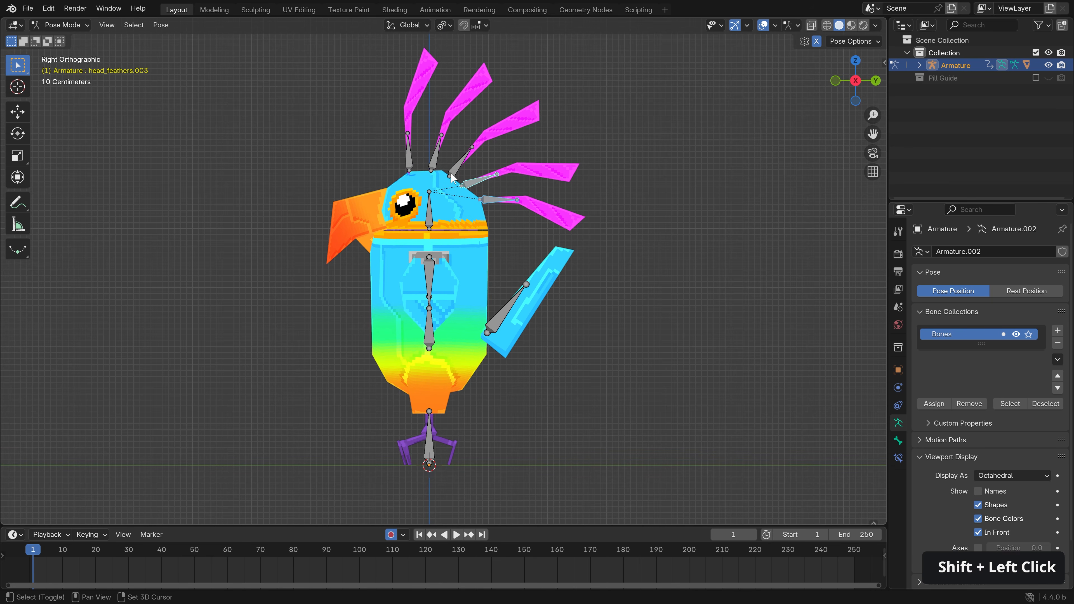
shift+click(415, 163)
click(444, 25)
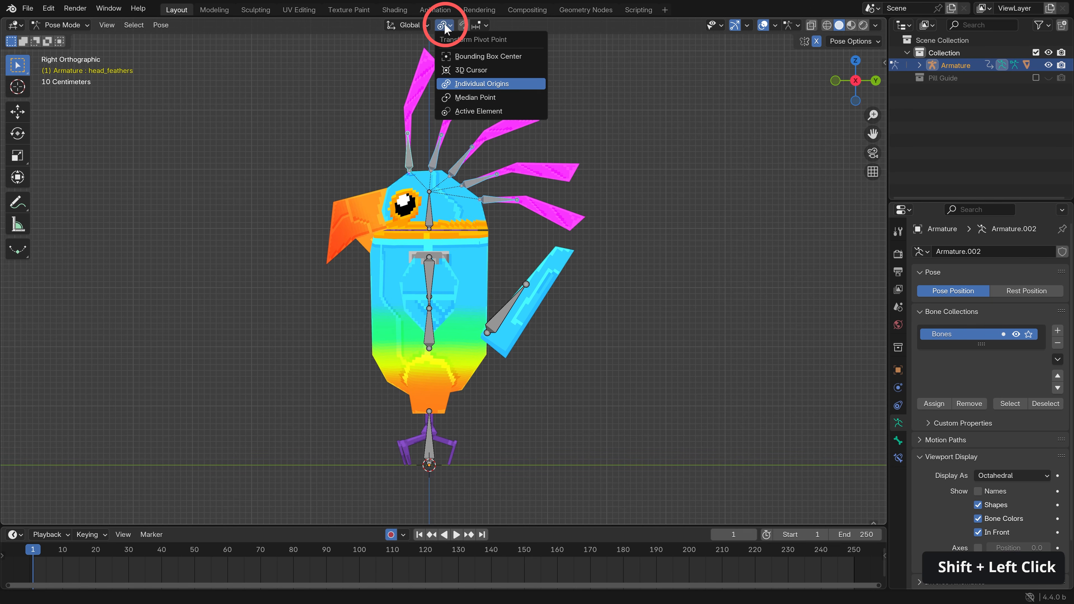
click(470, 96)
key(r)
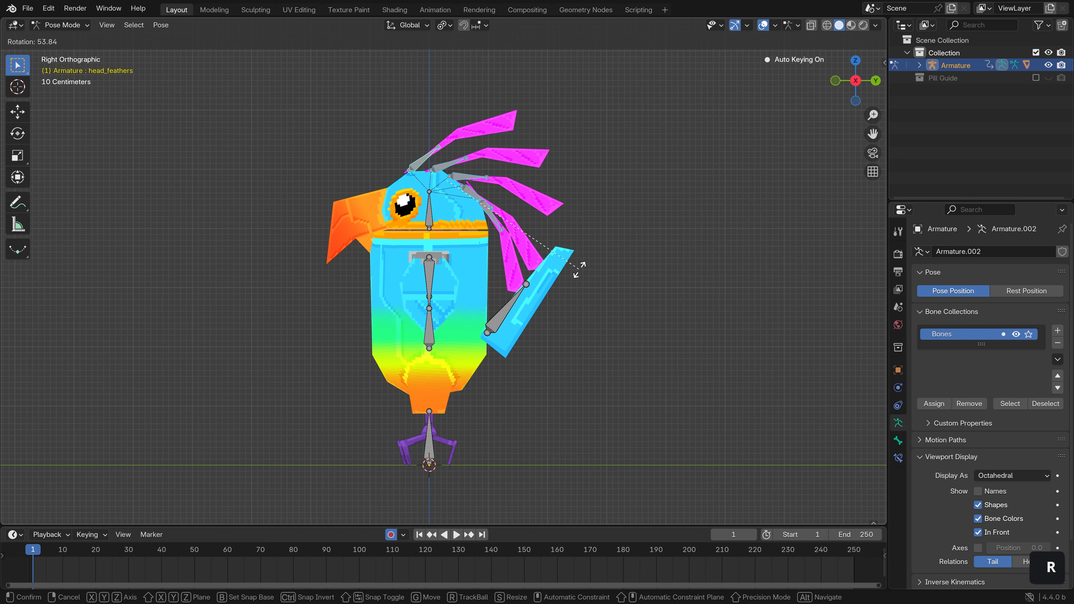
click(503, 239)
- Move head_feathers.004 down against the back of the head and rotate the upper crest feathers by about 10.3°
click(497, 217)
key(g)
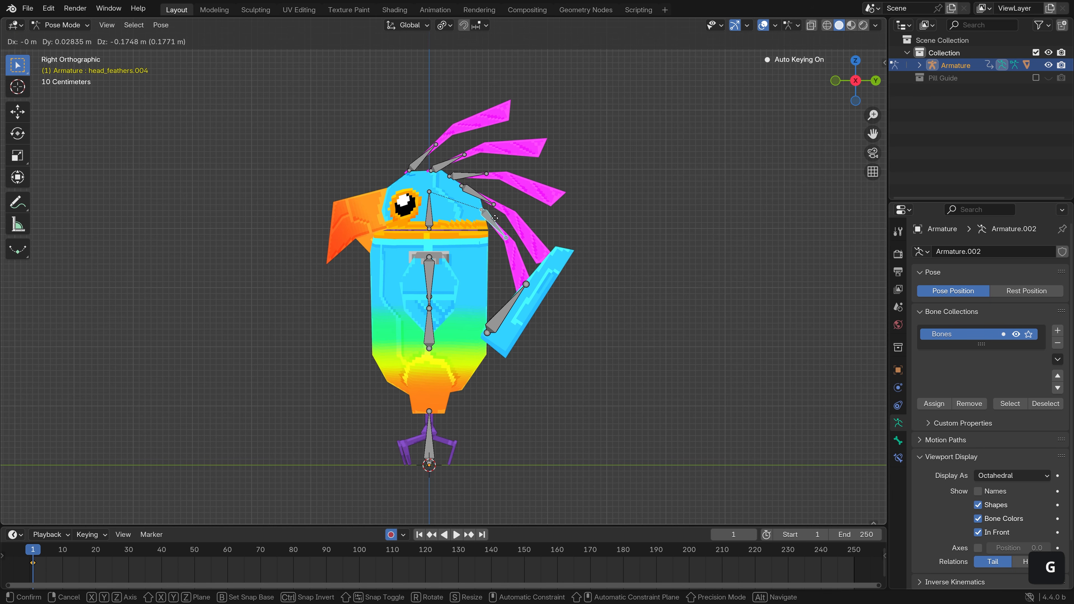
click(495, 218)
shift+click(450, 165)
shift+click(430, 158)
key(r)
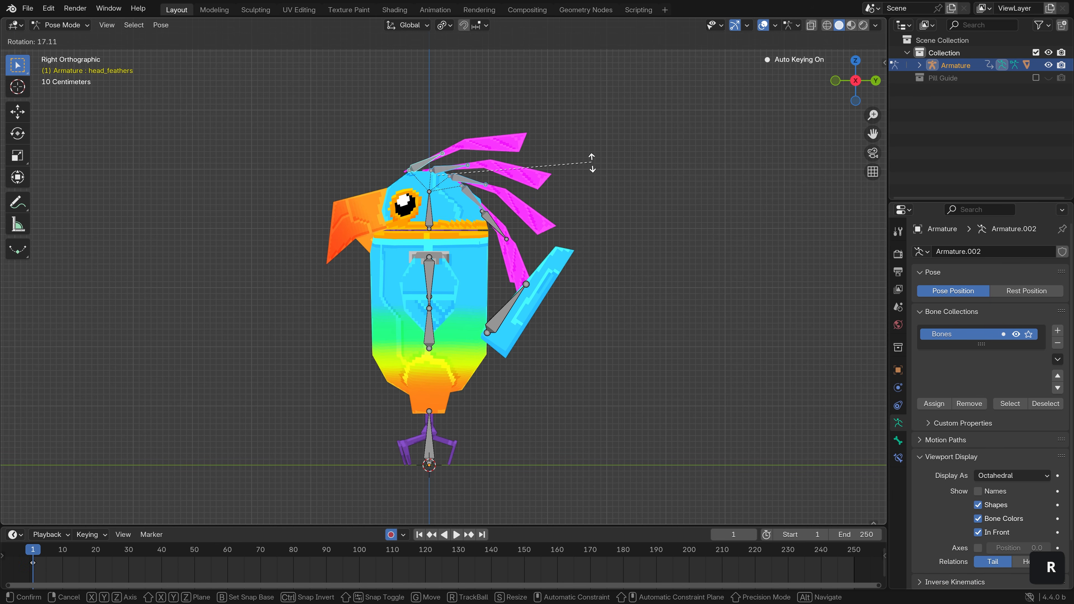
click(581, 141)
- Move the head_feathers bone down onto the head and fine-tune its height along Z
middle_drag(581, 141, 448, 178)
scroll(448, 178, up, 3)
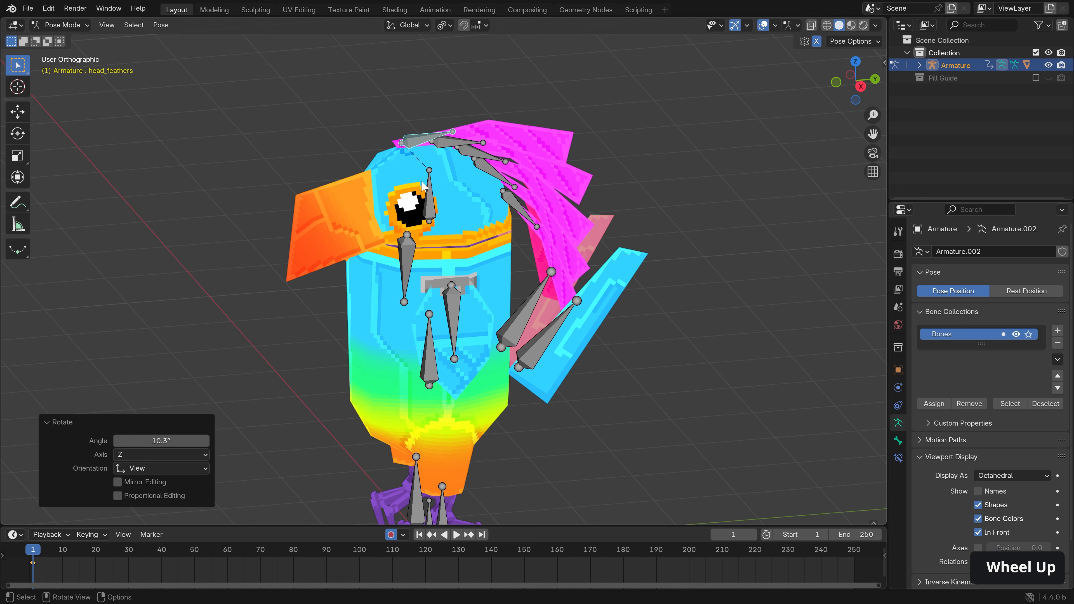
key(g)
key(z)
click(427, 189)
key(r)
key(z)
key(x)
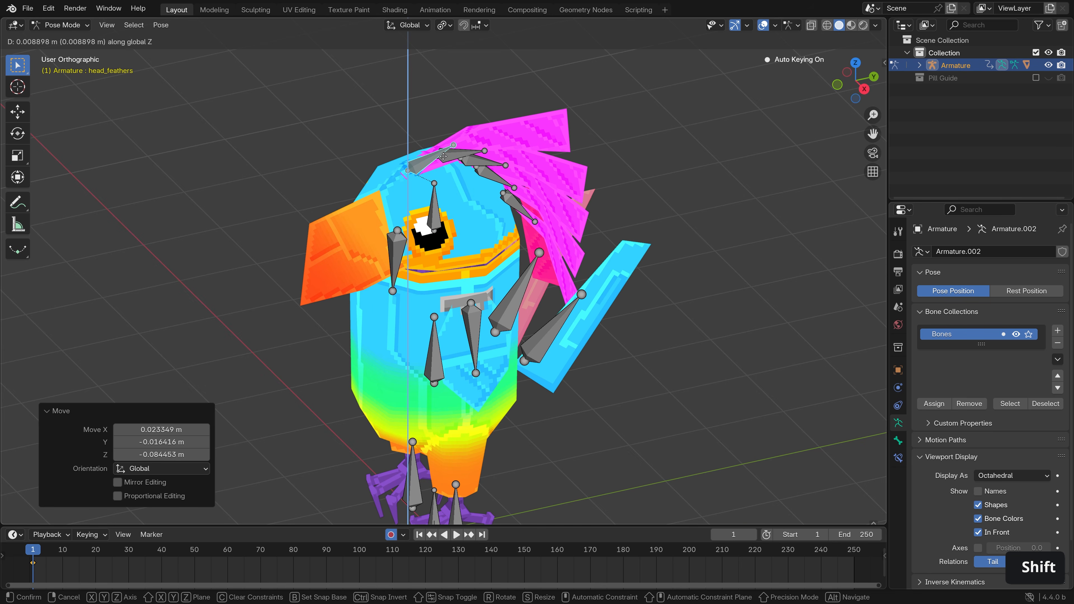
click(443, 157)
- Rotate the head_feathers bone by 5.4° around the X axis
middle_drag(443, 156, 464, 134)
key(r)
key(z)
right_click(468, 140)
key(r)
key(x)
click(489, 142)
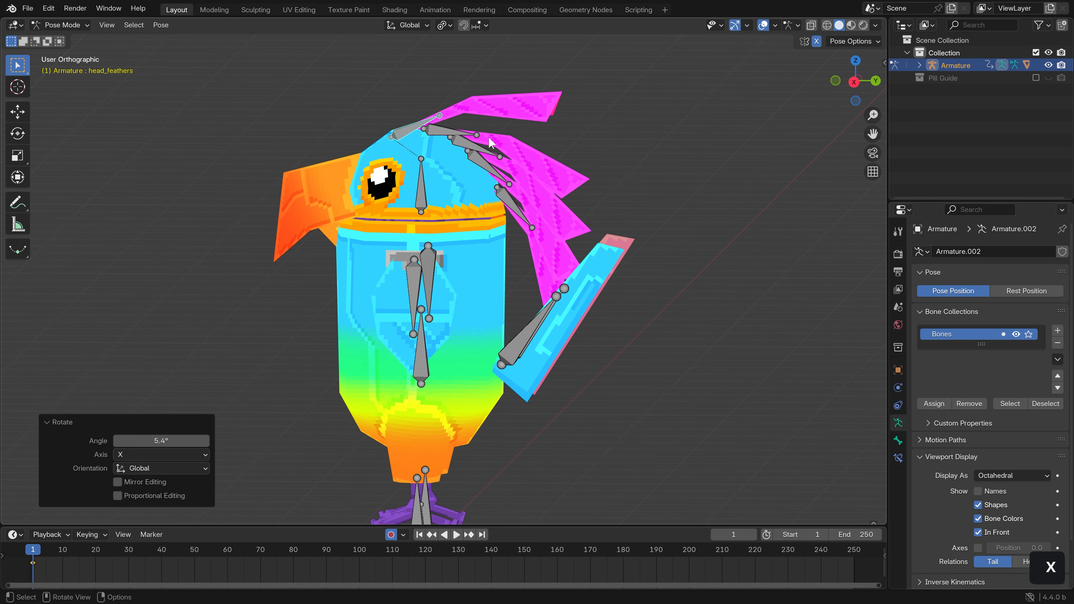
- Hide the viewport overlays to check the folded pose from the front, and show them again
key(alt+shift+z)
middle_drag(488, 141, 512, 191)
scroll(512, 191, down, 3)
scroll(516, 207, down, 1)
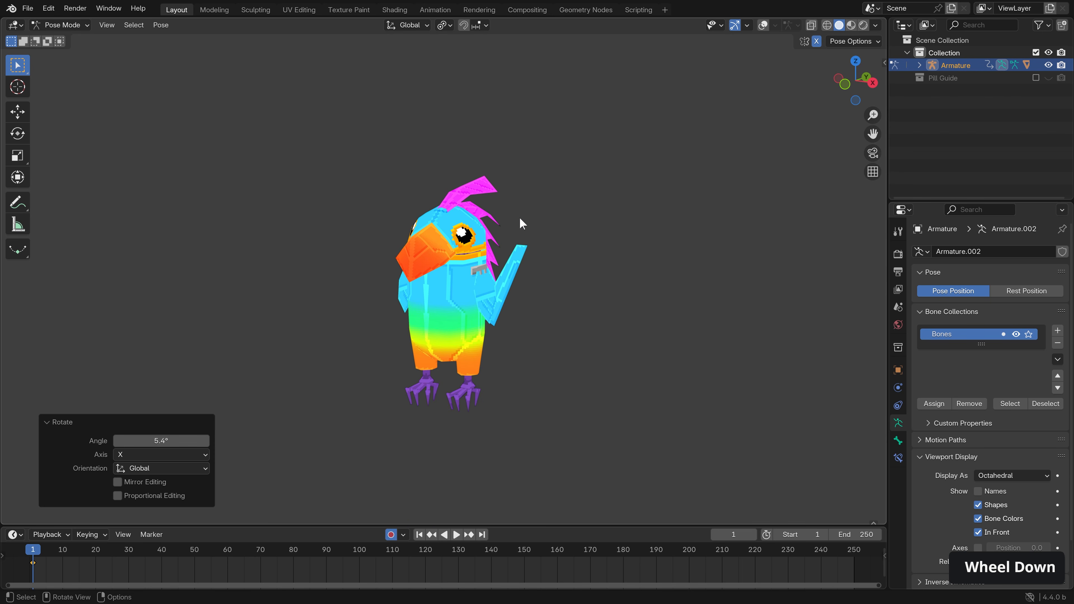
scroll(500, 249, up, 3)
key(alt+shift+z)
- Keyframe all bones in the folded pose at frame 1 and duplicate the keyframes to frame 20
key(a)
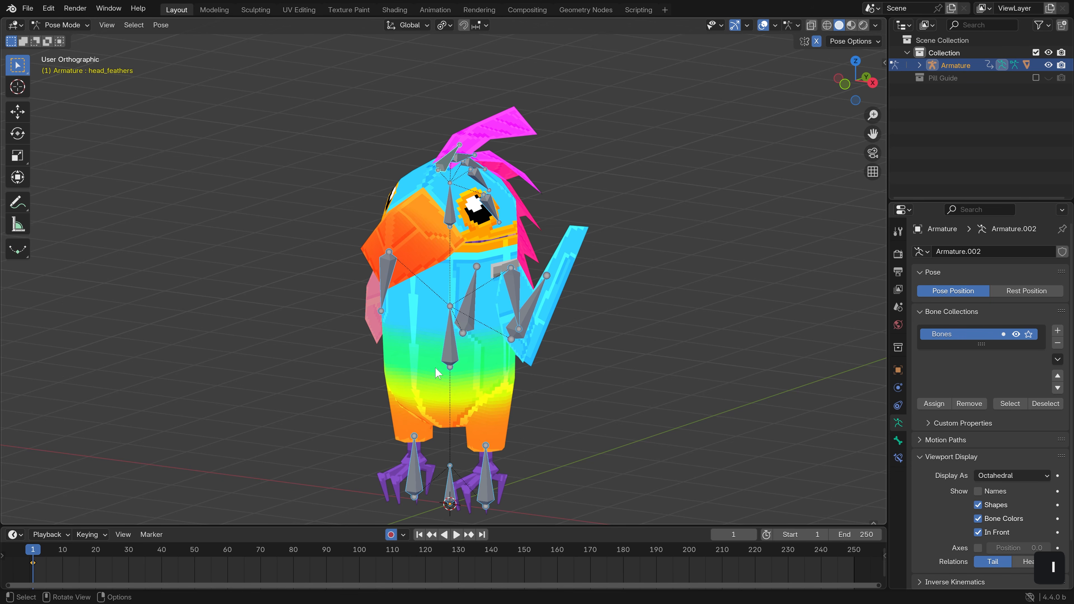
key(shift+d)
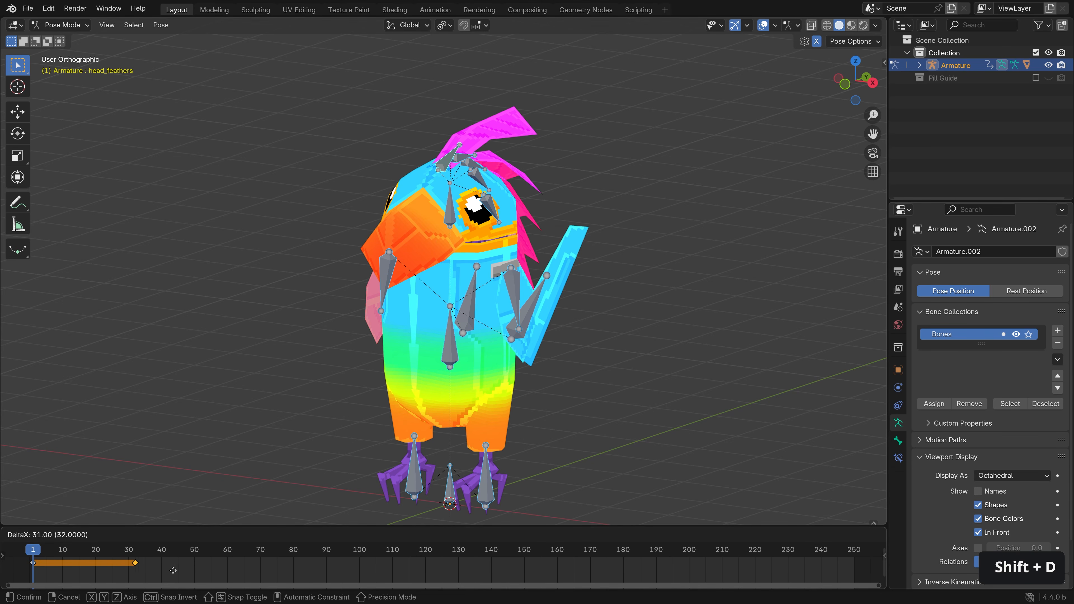
click(129, 569)
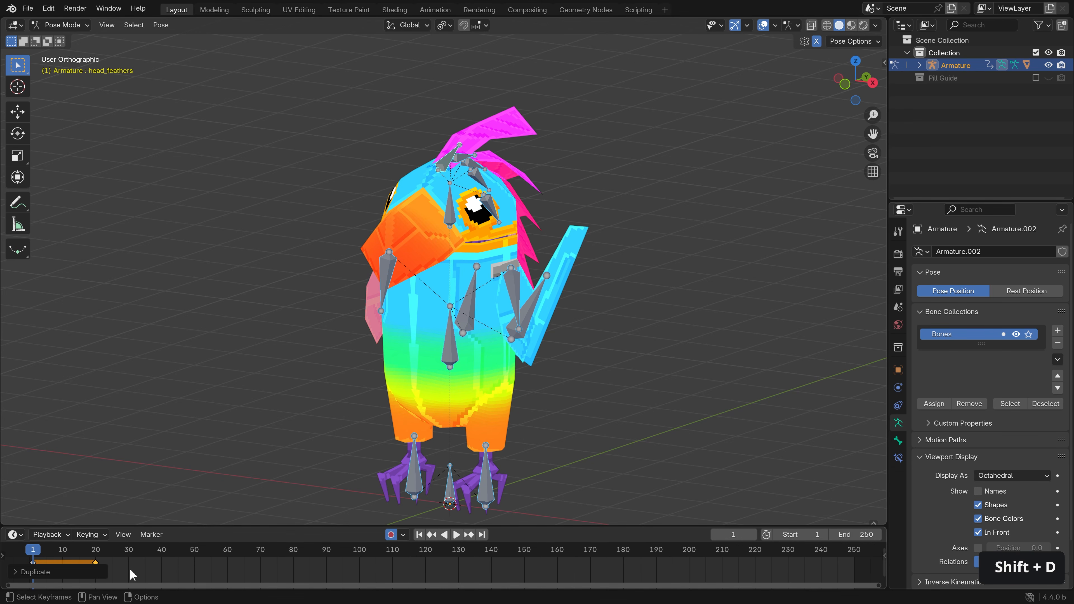
- Go to frame 50 and clear the rotation and location of all bones
key(space)
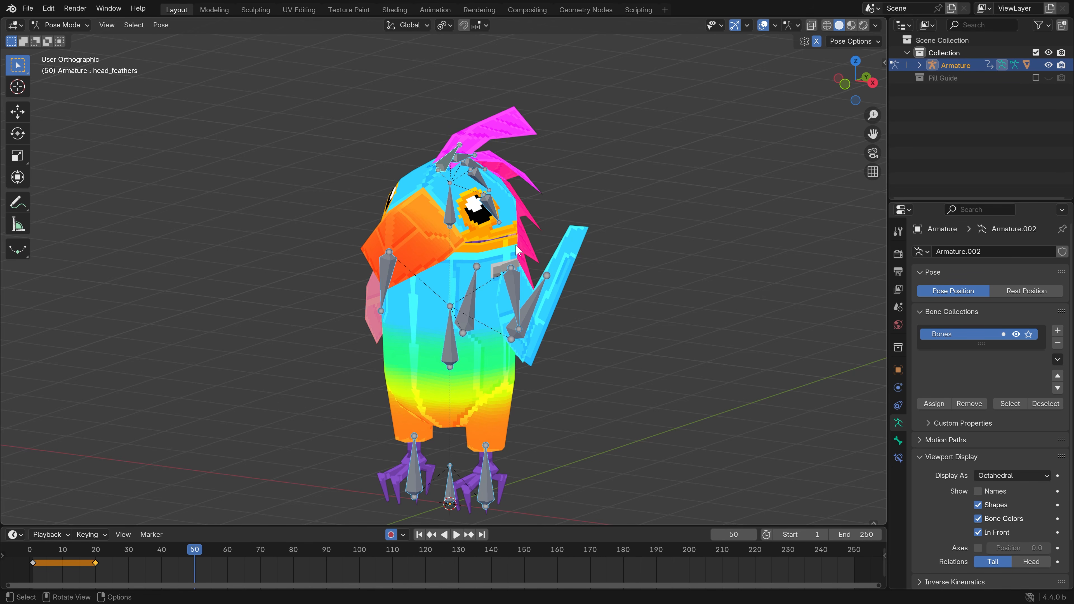
key(alt)
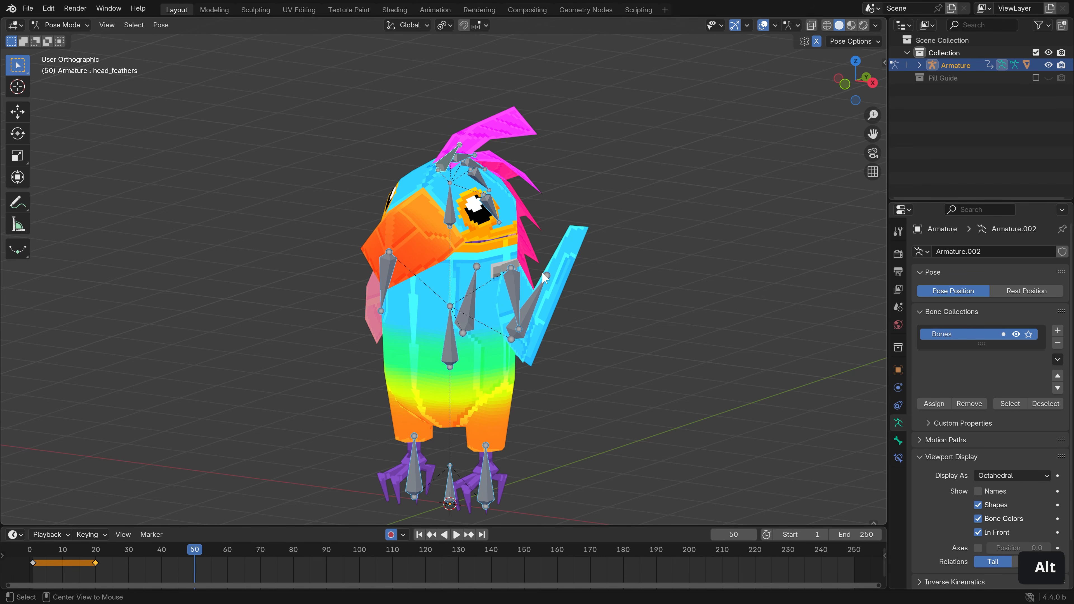
key(alt+r)
key(alt+g)
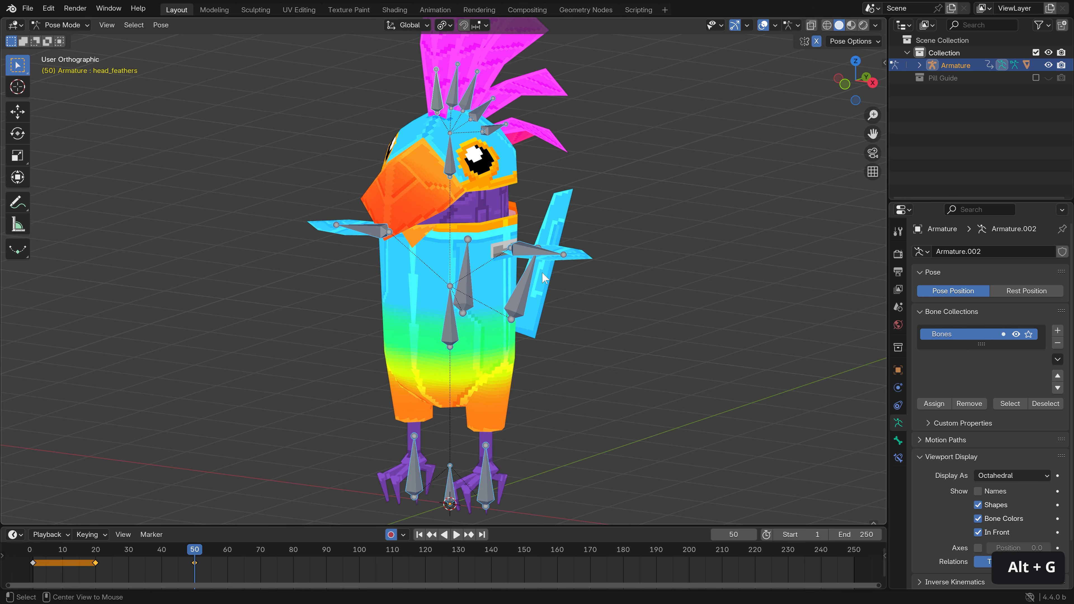
- Raise the head bone along Z at frame 50
shift+middle_drag(541, 272, 546, 346)
click(455, 230)
key(g)
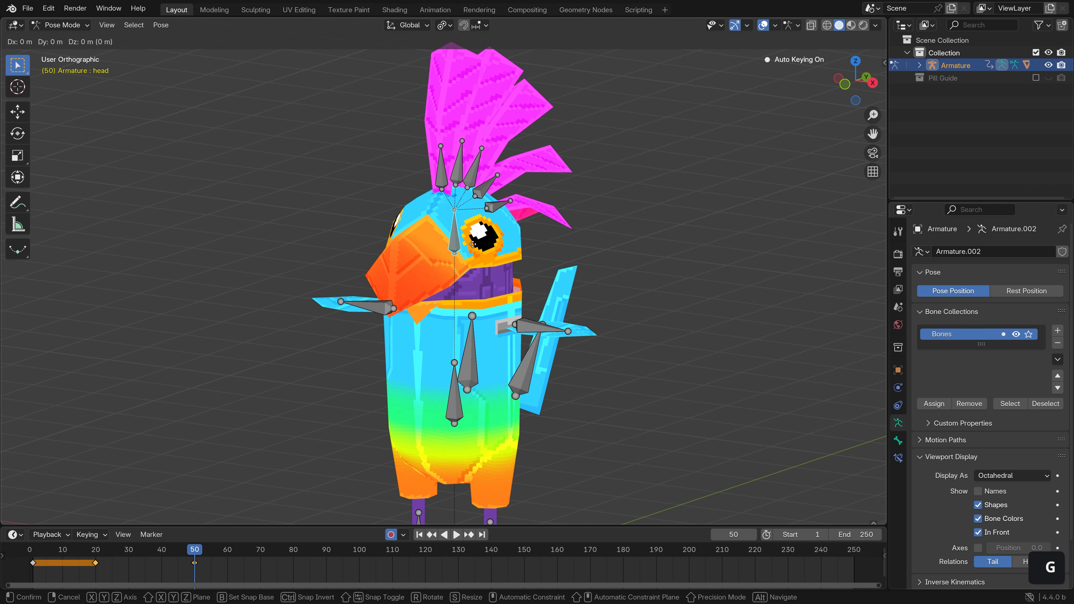
key(z)
click(474, 234)
- In right side view, rotate each of the four front crest feather bones individually to shape the open crest
shift+middle_drag(555, 242, 393, 189)
click(372, 193)
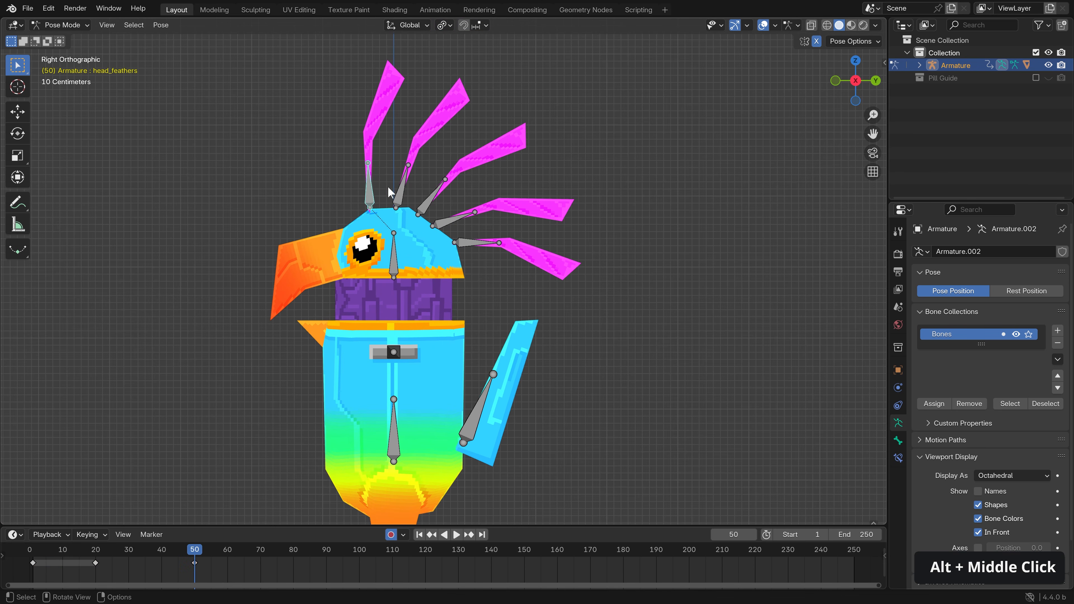
key(r)
click(448, 136)
click(408, 185)
key(r)
click(467, 140)
click(445, 187)
key(r)
click(483, 220)
click(463, 218)
key(r)
click(584, 185)
- Rotate the wing_L bone partway downward so that both mirrored wings are lowered at frame 50
mouse_move(552, 247)
middle_down()
mouse_move(491, 296)
mouse_move(519, 219)
mouse_move(546, 239)
middle_up()
click(550, 248)
key(r)
click(583, 323)
- Keyframe all bones at frame 50 and duplicate the keyframes to frame 80
middle_drag(582, 323, 503, 237)
key(a)
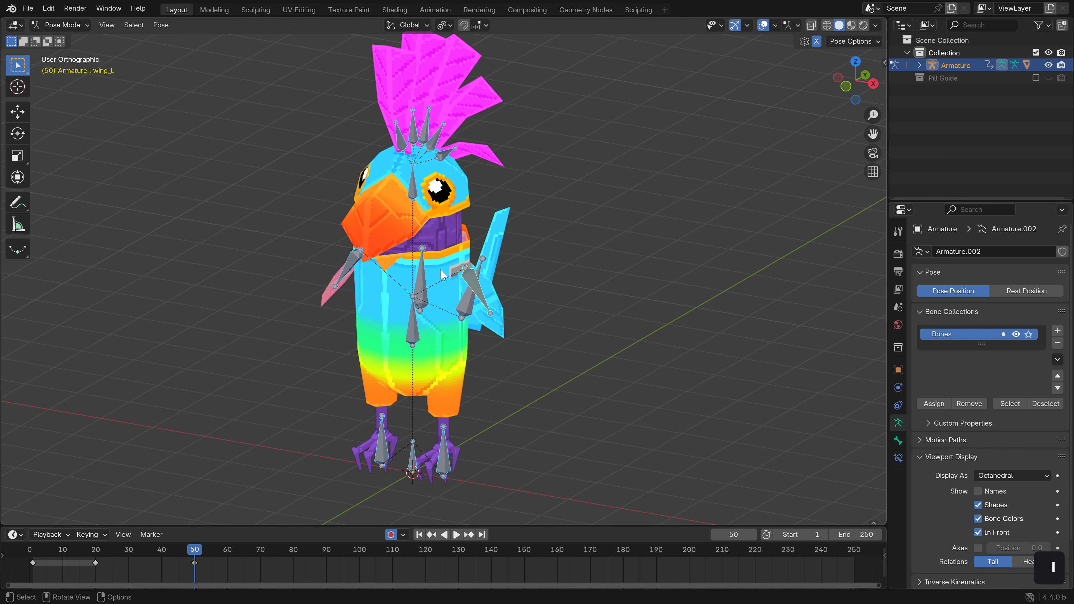
key(shift+d)
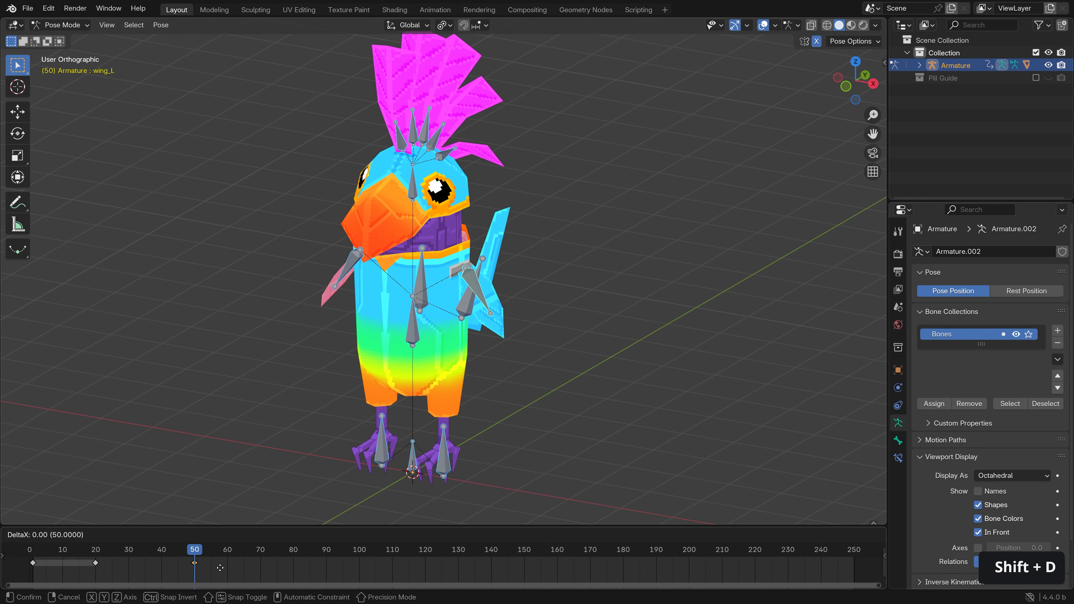
click(318, 568)
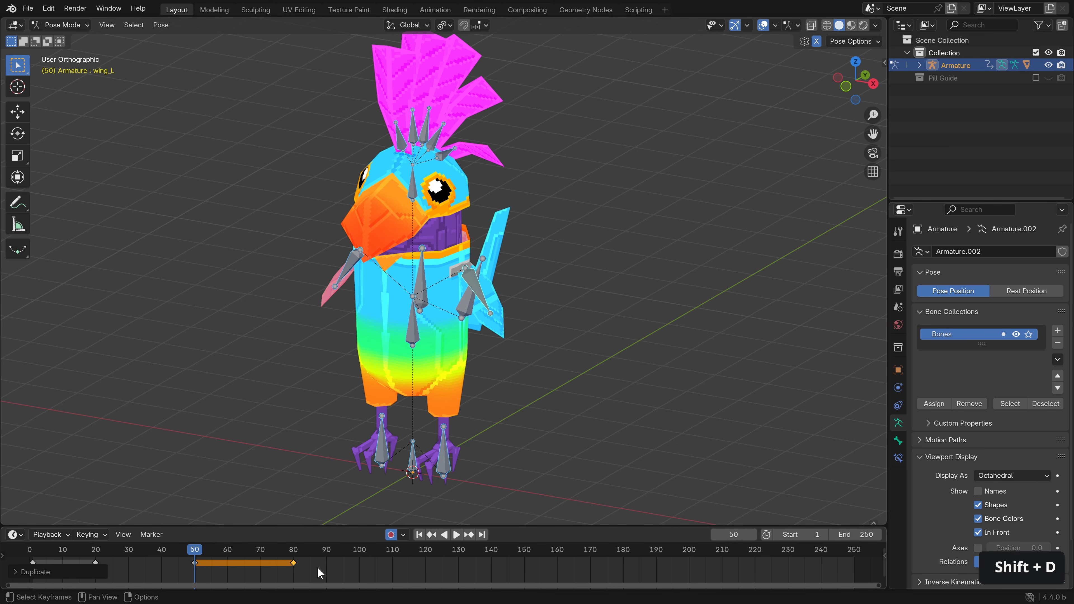
middle_drag(224, 573, 298, 573)
- Set the animation's end frame to 80 and play it back
click(842, 534)
text(80)
key(Return)
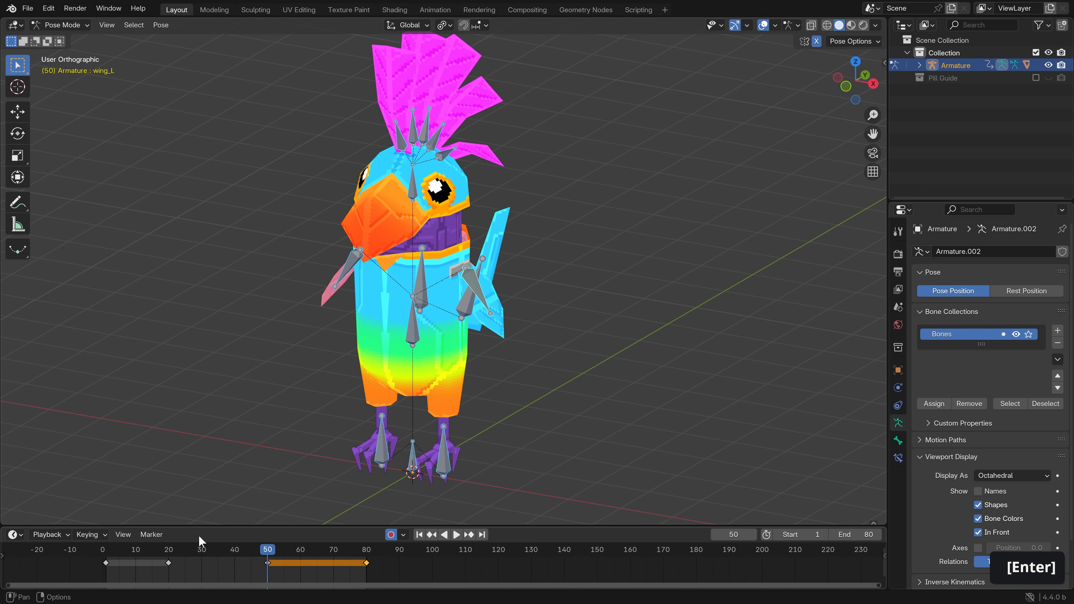
key(space)
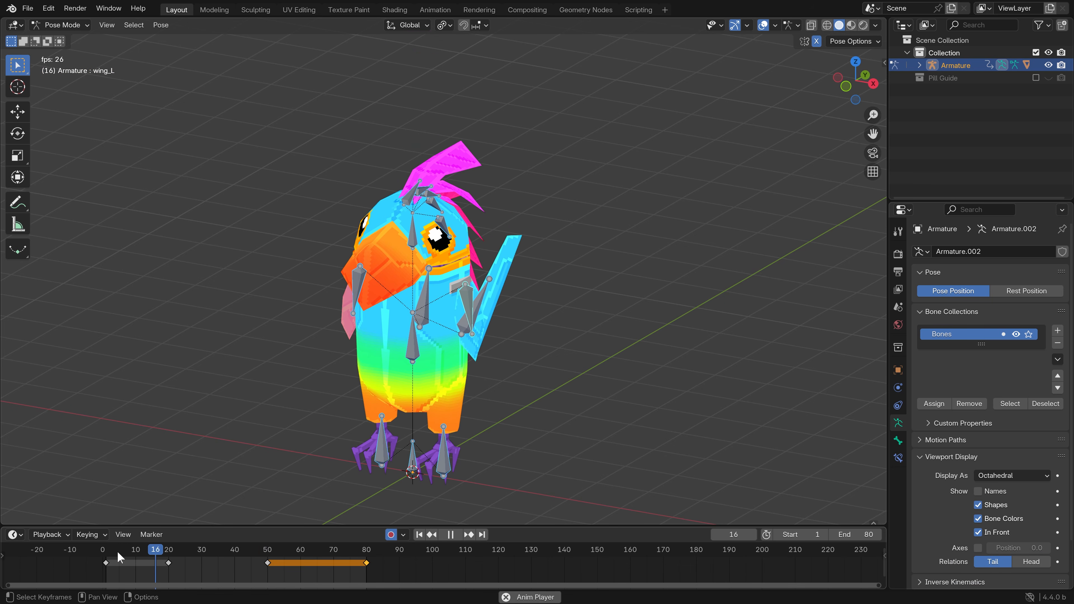
- Stop the playback and show the armature's animation curves in the Graph Editor, in an enlarged timeline area framed on all keyframes
key(space)
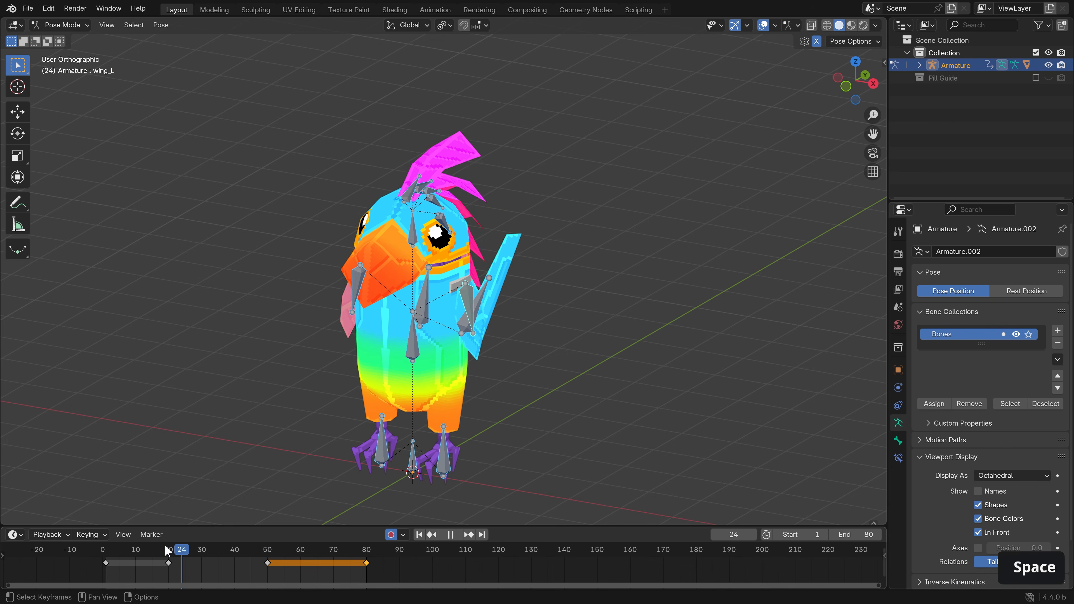
key(space)
drag(257, 526, 237, 368)
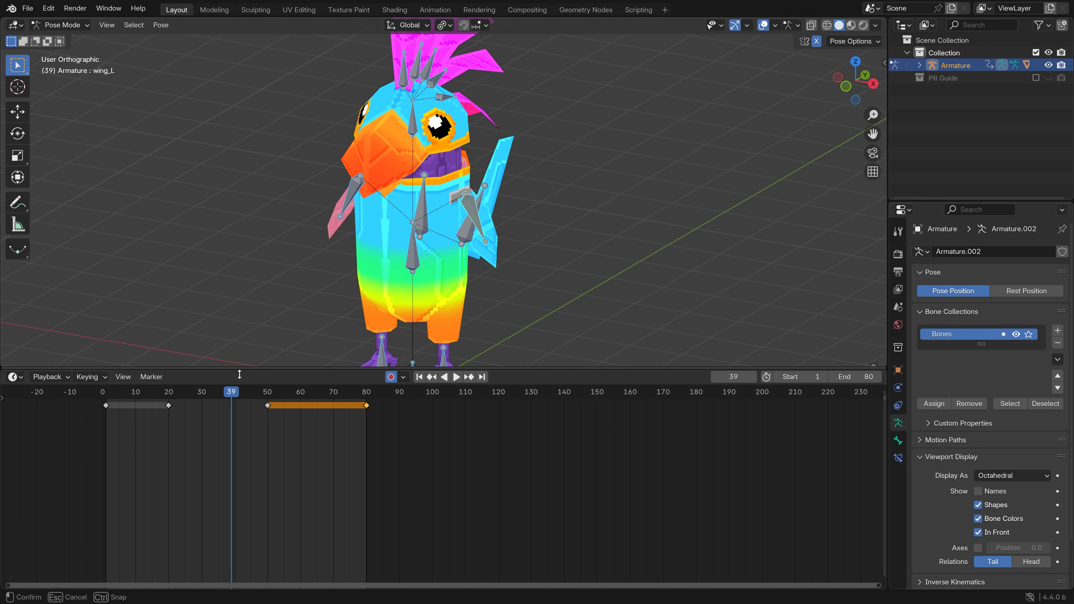
scroll(467, 275, down, 3)
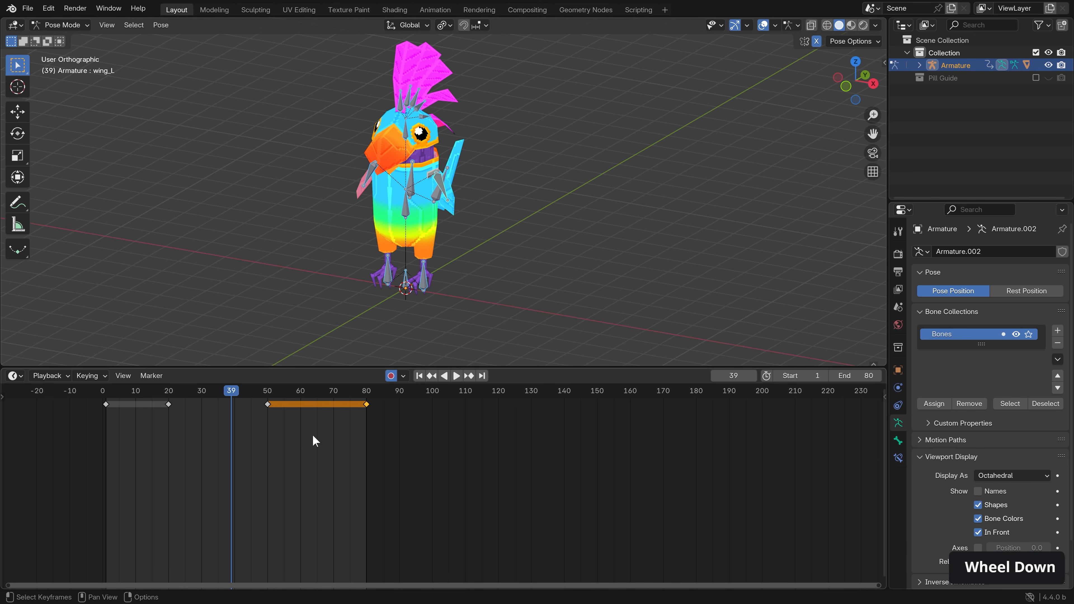
key(ctrl+Tab)
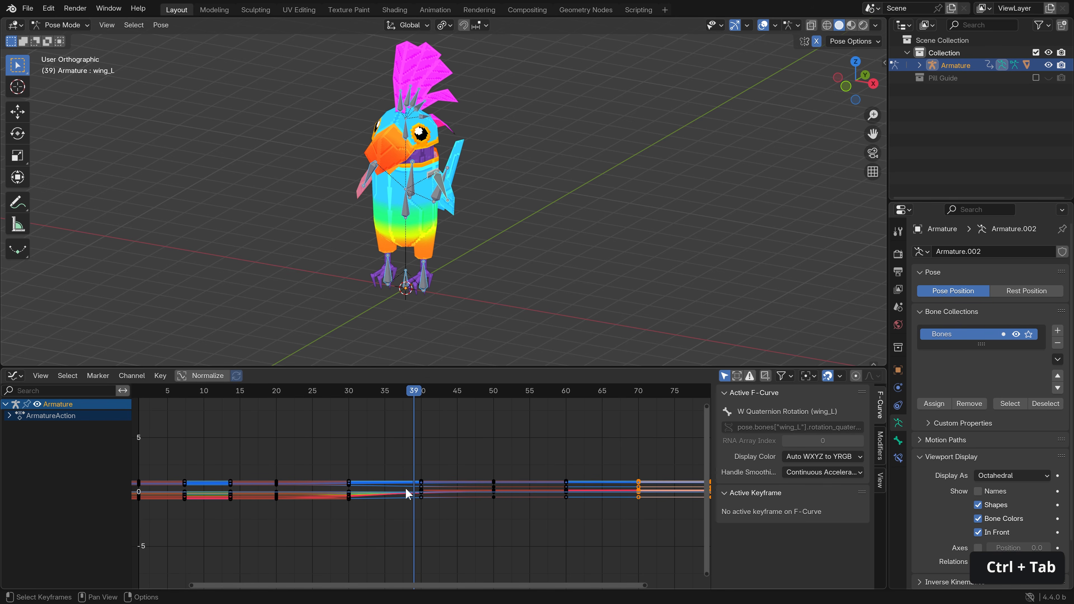
ctrl+middle_drag(602, 515, 482, 497)
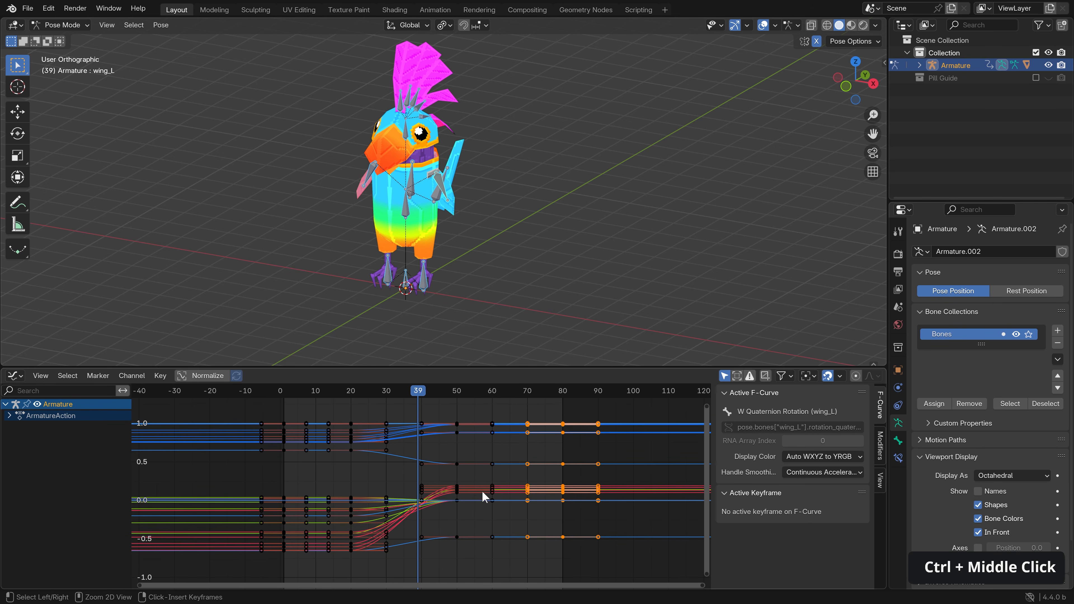
- Set the interpolation of the keyframes at frames 20 and 50 to Bounce and play back the transition
drag(479, 413, 335, 567)
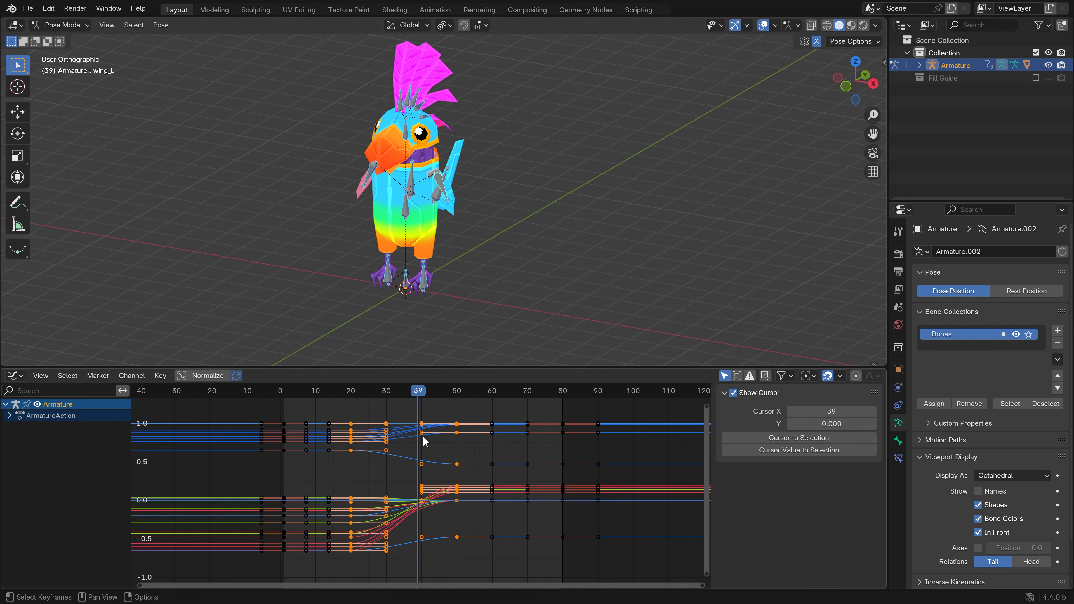
key(t)
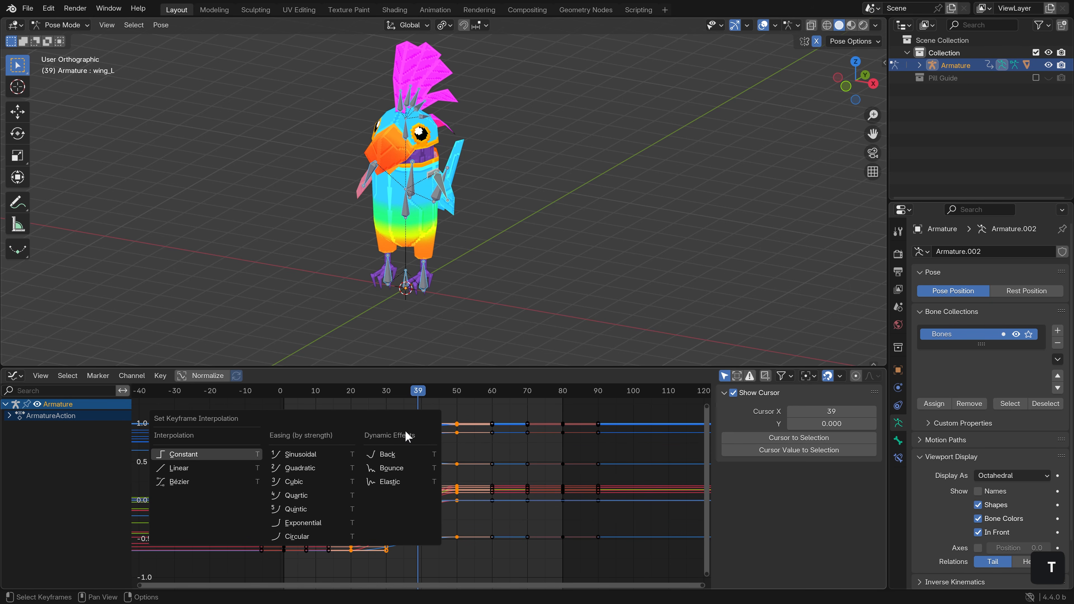
click(397, 467)
key(space)
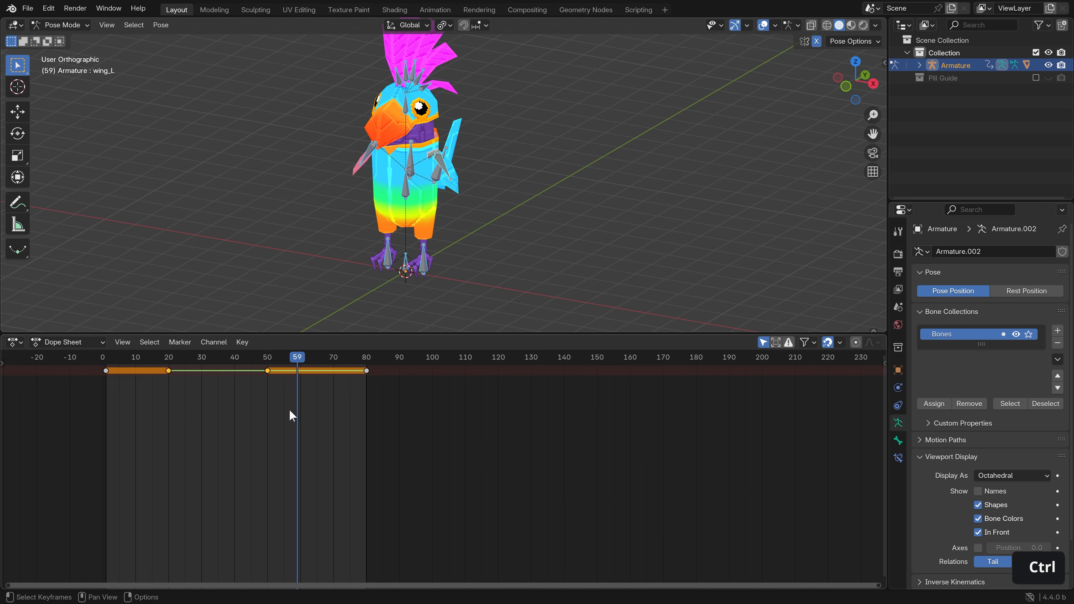
- Move the keyframes at frame 50 to frame 40 and play the animation from around frame 20
middle_drag(289, 409, 454, 406)
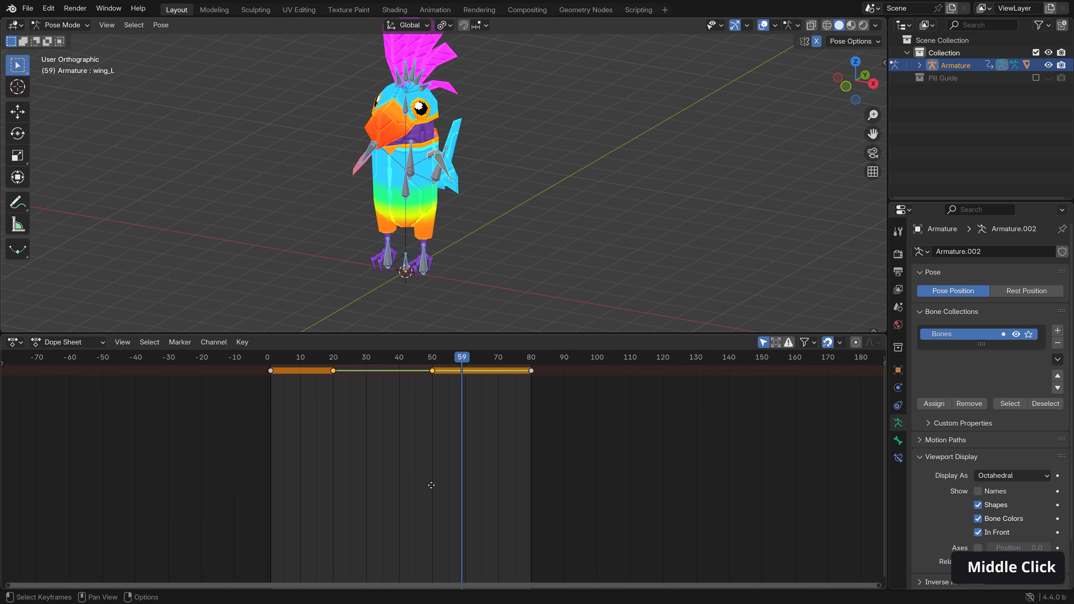
click(432, 371)
key(g)
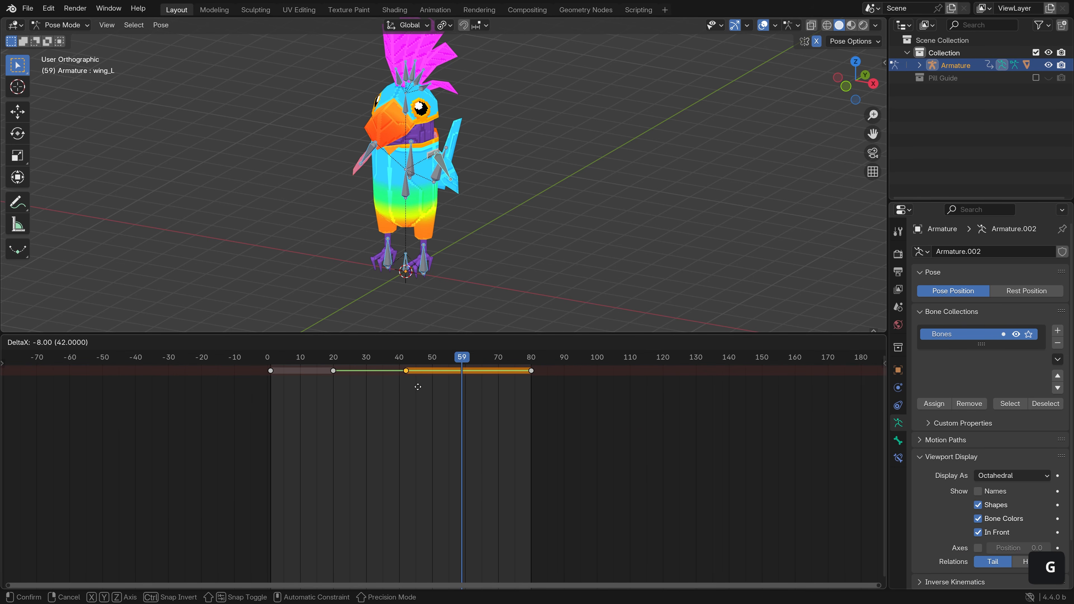
click(414, 387)
click(331, 358)
key(space)
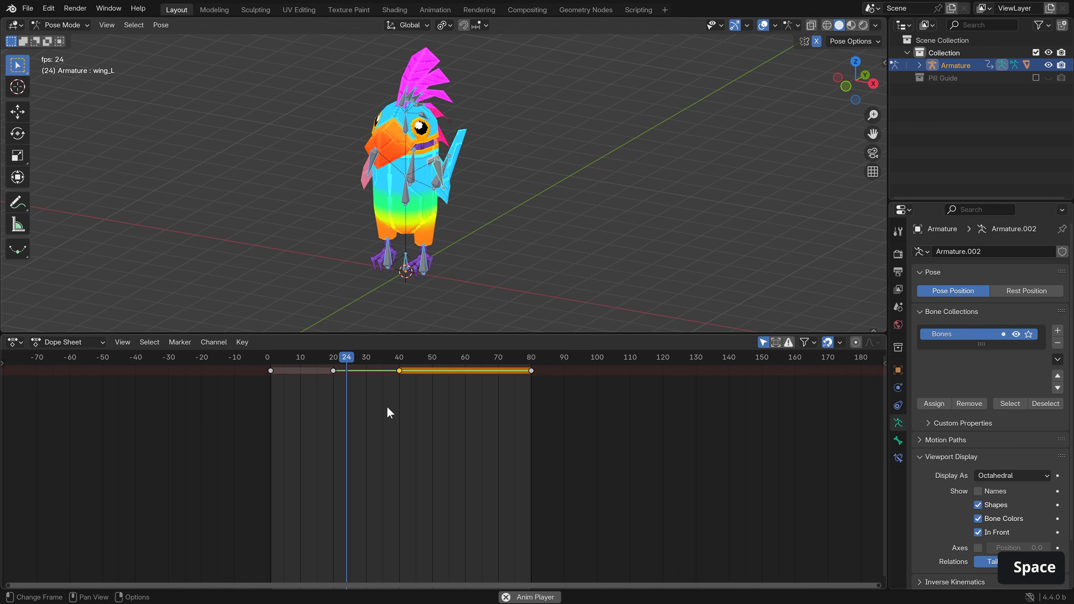
- Move the last keyframes to frame 60, set the animation's end frame to 60, and play it back
click(330, 355)
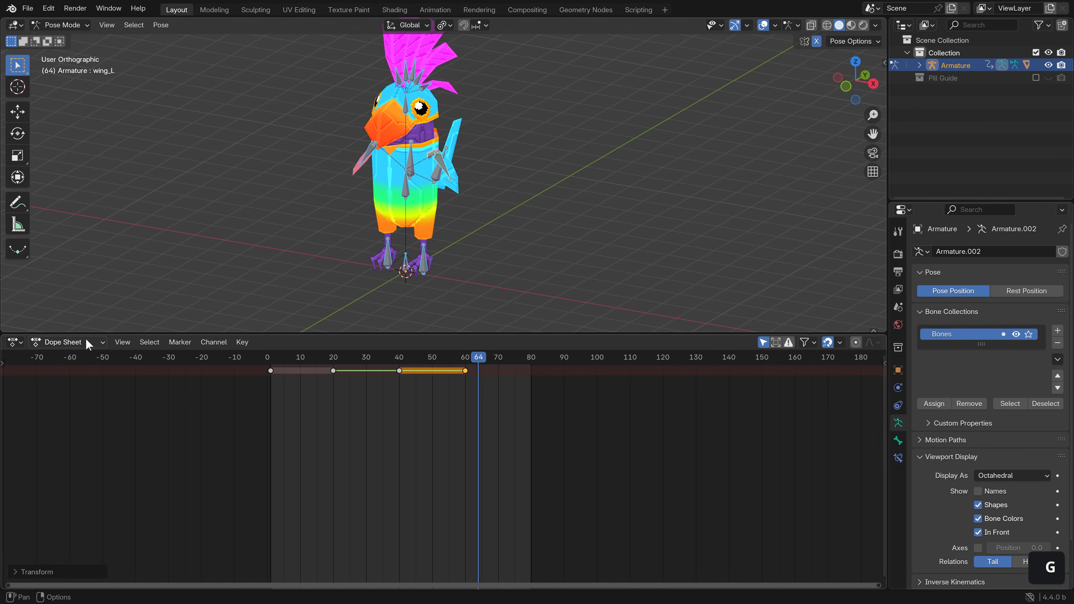
double_click(854, 342)
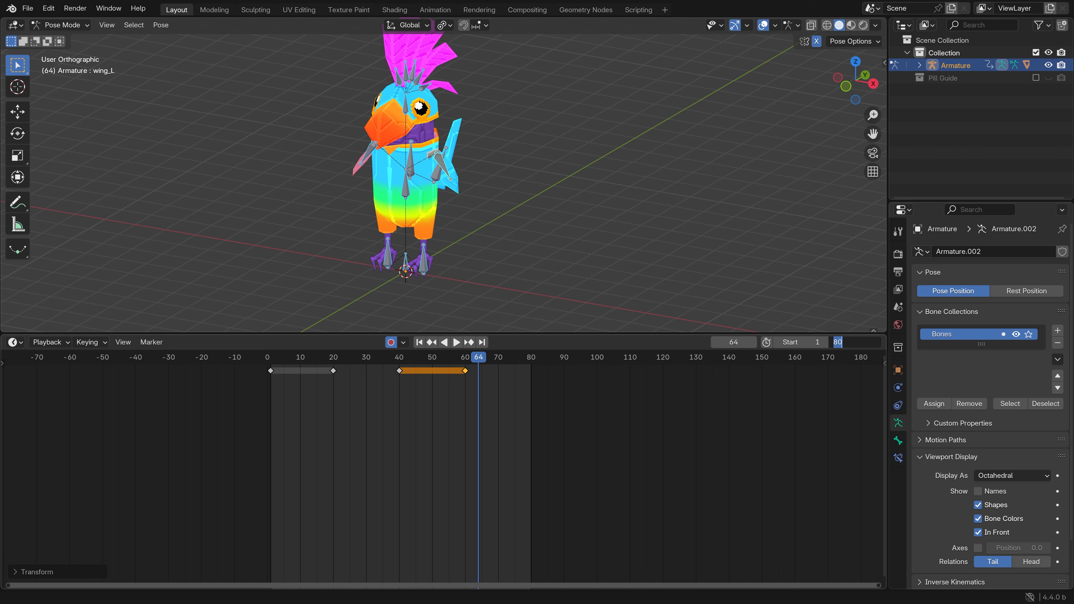
text(60)
key(Return)
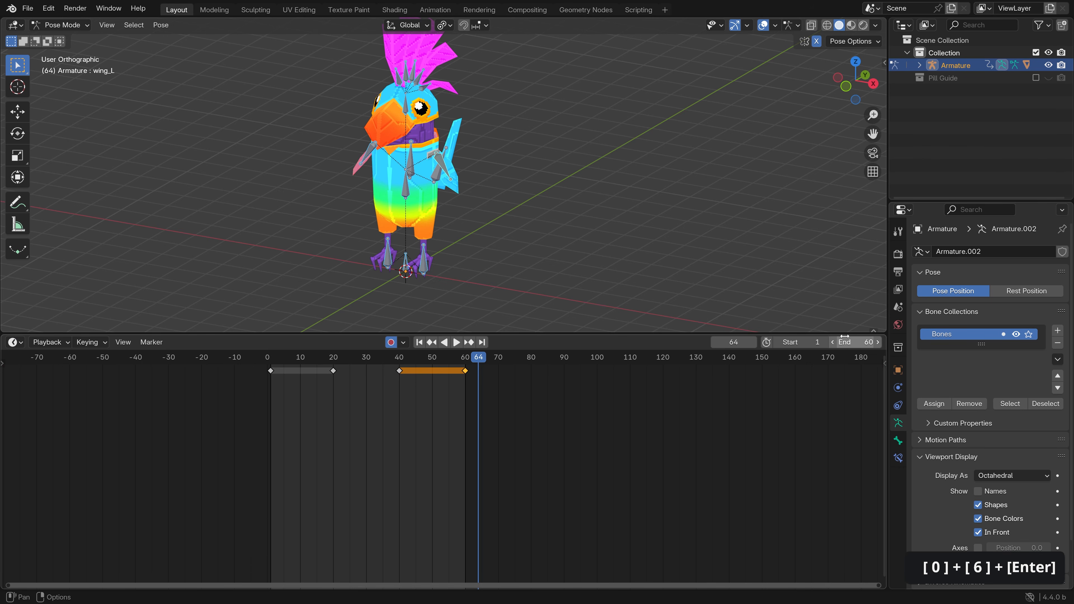
key(space)
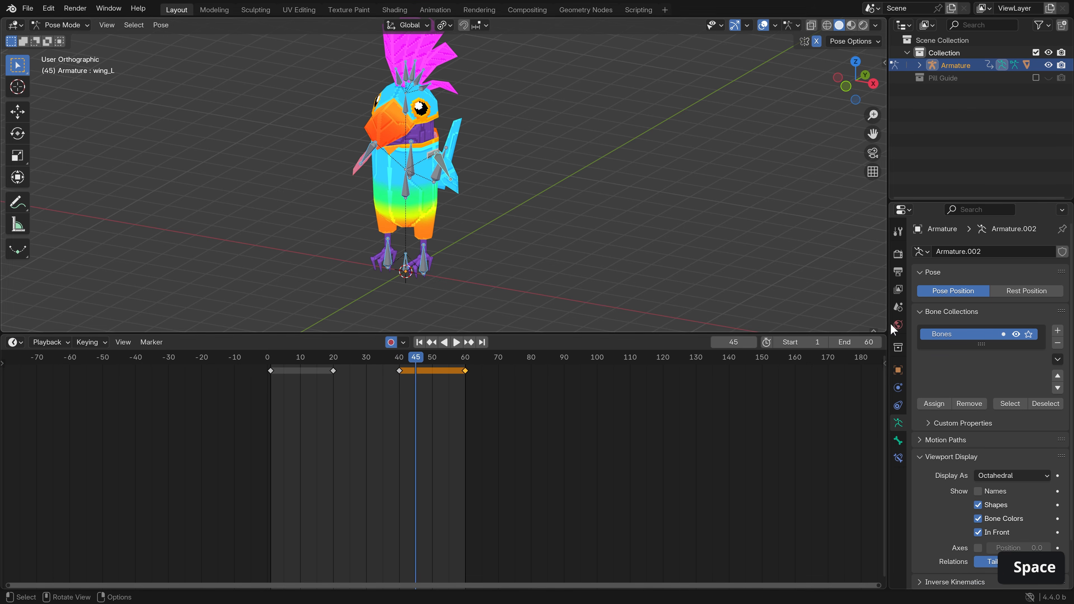
key(space)
- Set the scene's output frame rate to 30 fps
click(899, 272)
click(1016, 366)
click(1015, 430)
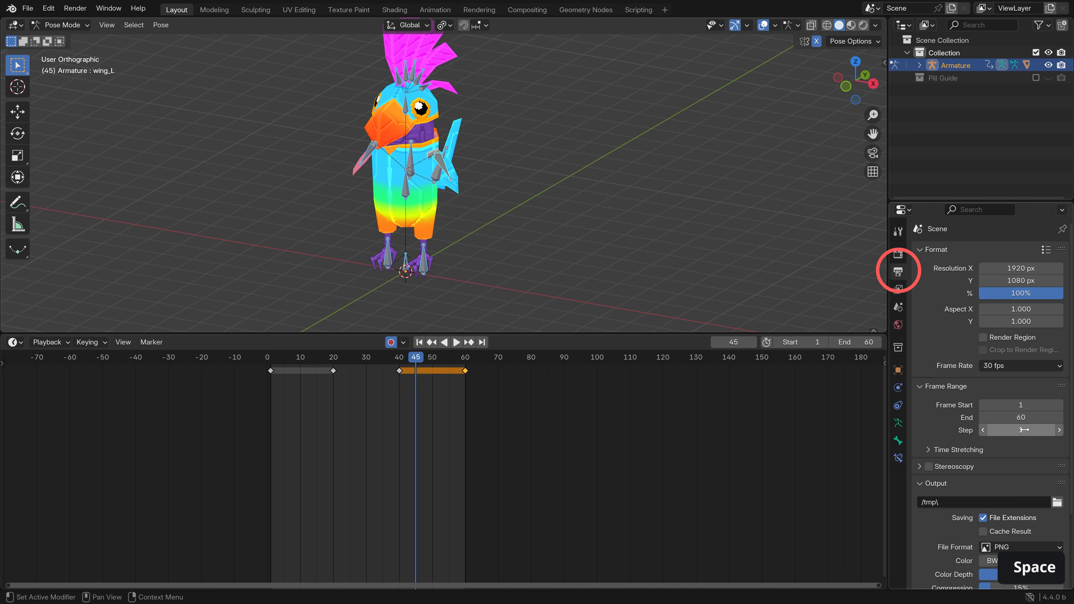
- Enlarge the 3D viewport, switch to Object Mode and play back the parrot animation
drag(590, 333, 591, 335)
drag(591, 334, 591, 501)
mouse_move(541, 326)
middle_down()
mouse_move(710, 320)
mouse_move(514, 332)
middle_up()
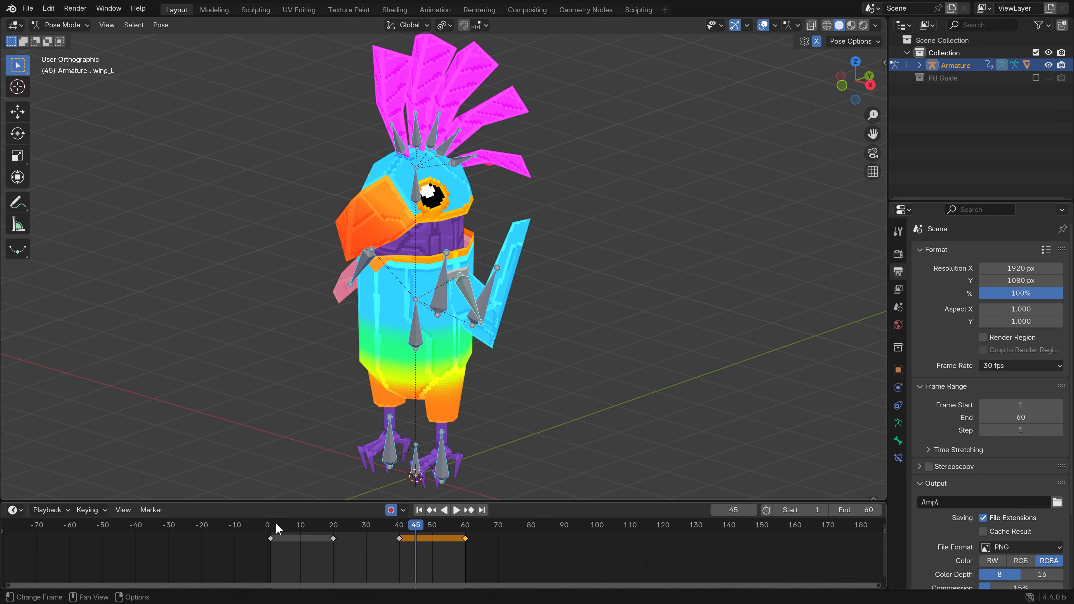
key(space)
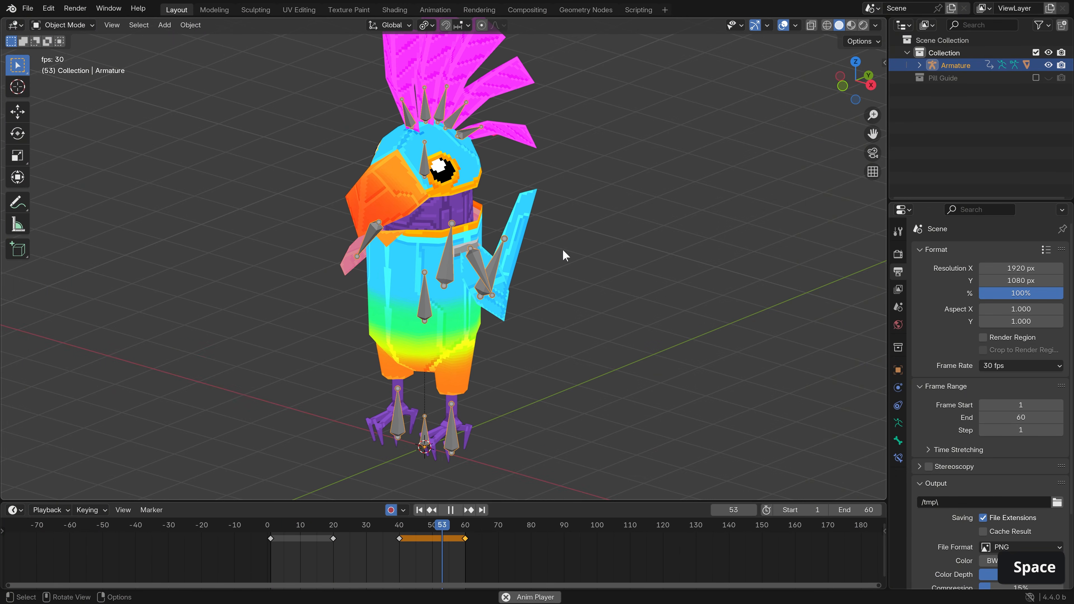
scroll(563, 249, down, 2)
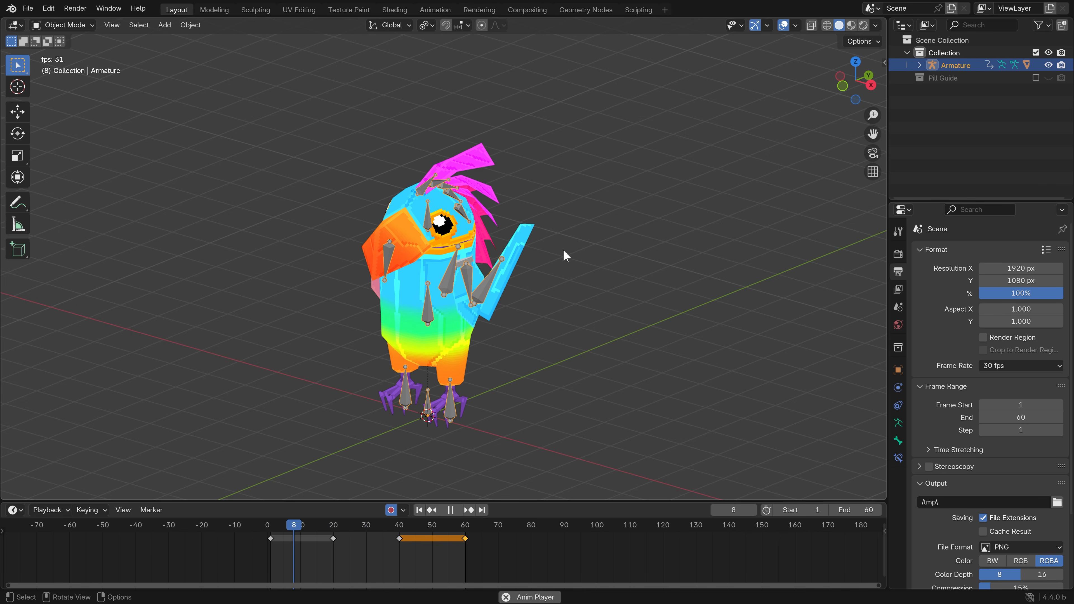
key(space)
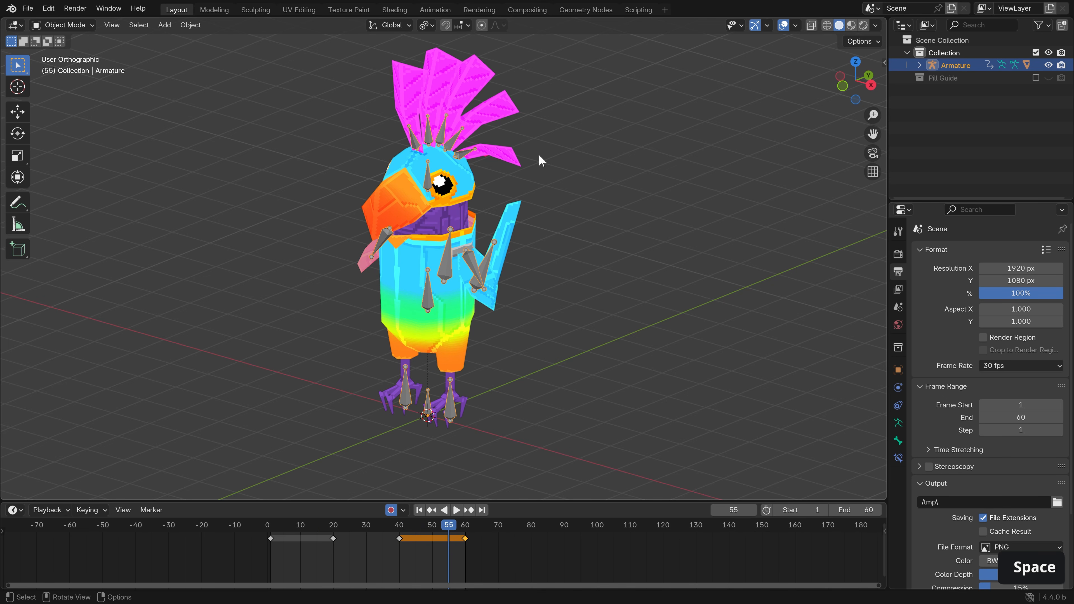
- Select all objects and start a glTF 2.0 export with the file name pixel_poly_parrot_v1.glb
key(a)
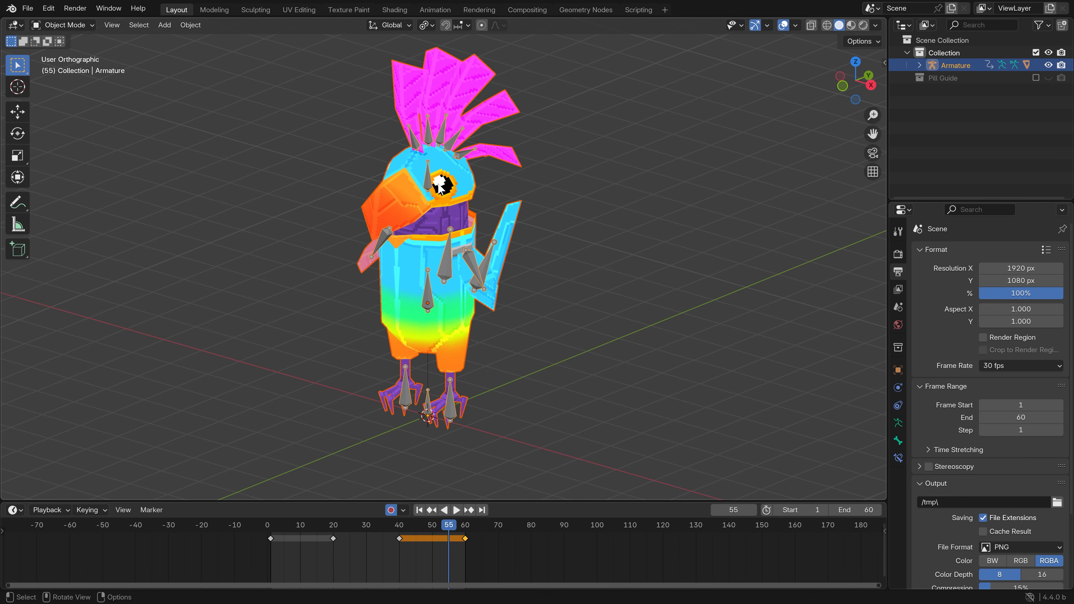
click(28, 8)
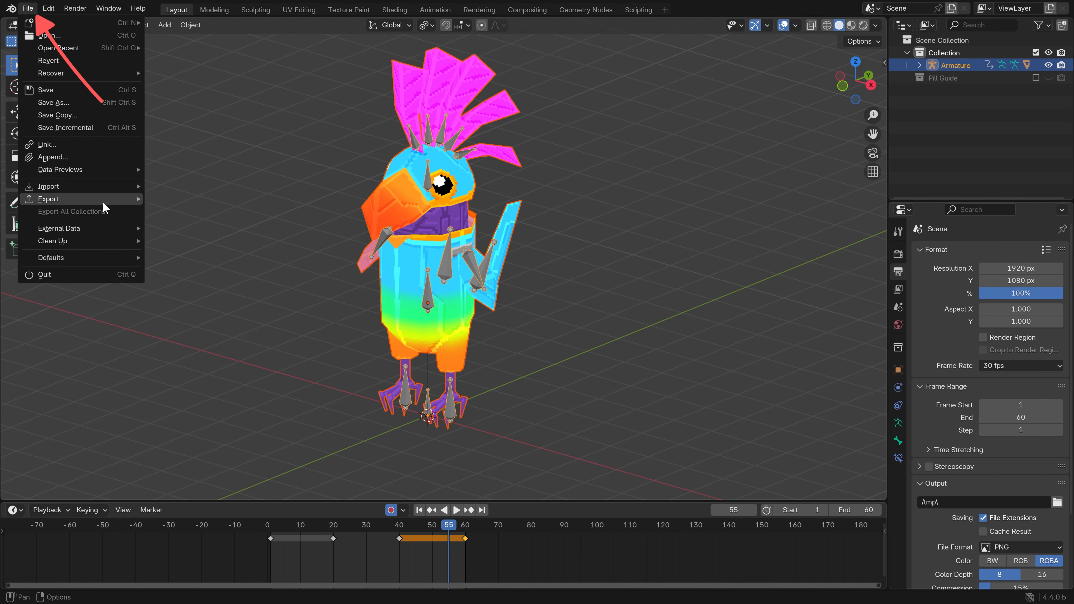
mouse_move(103, 202)
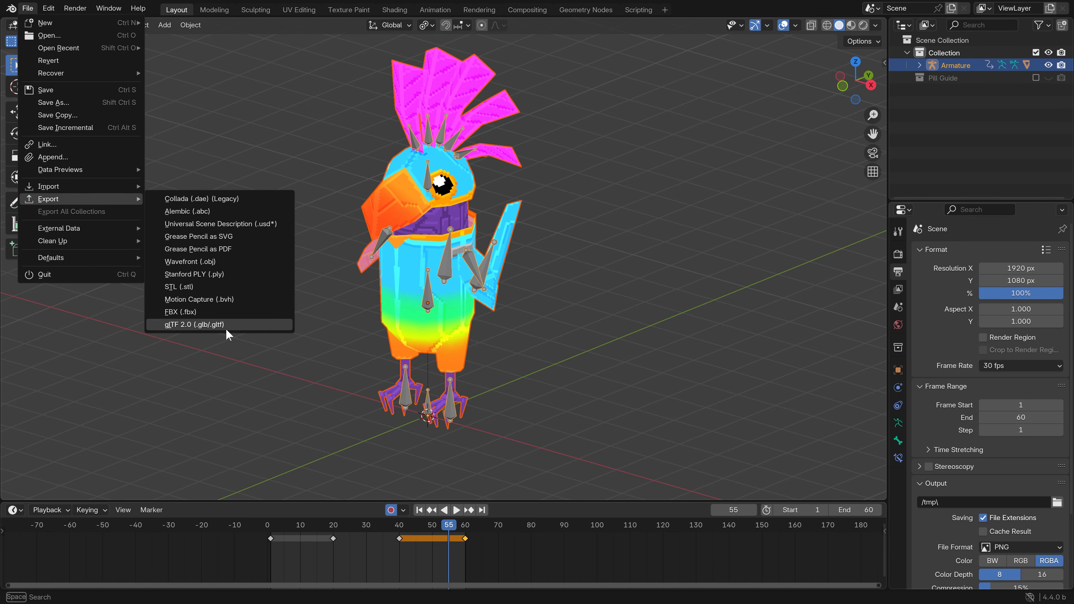
click(195, 325)
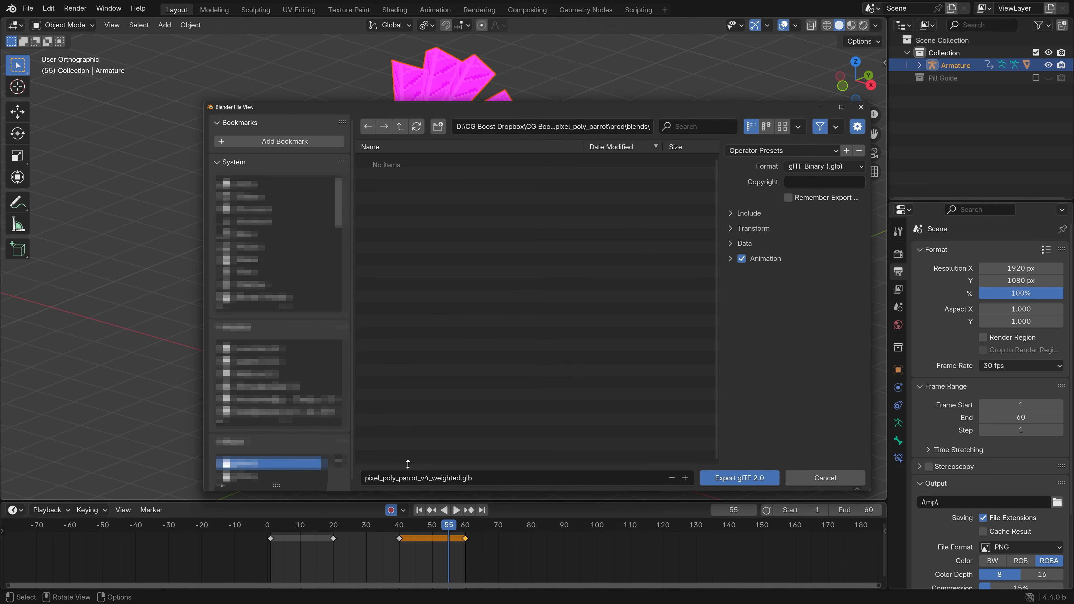
click(408, 478)
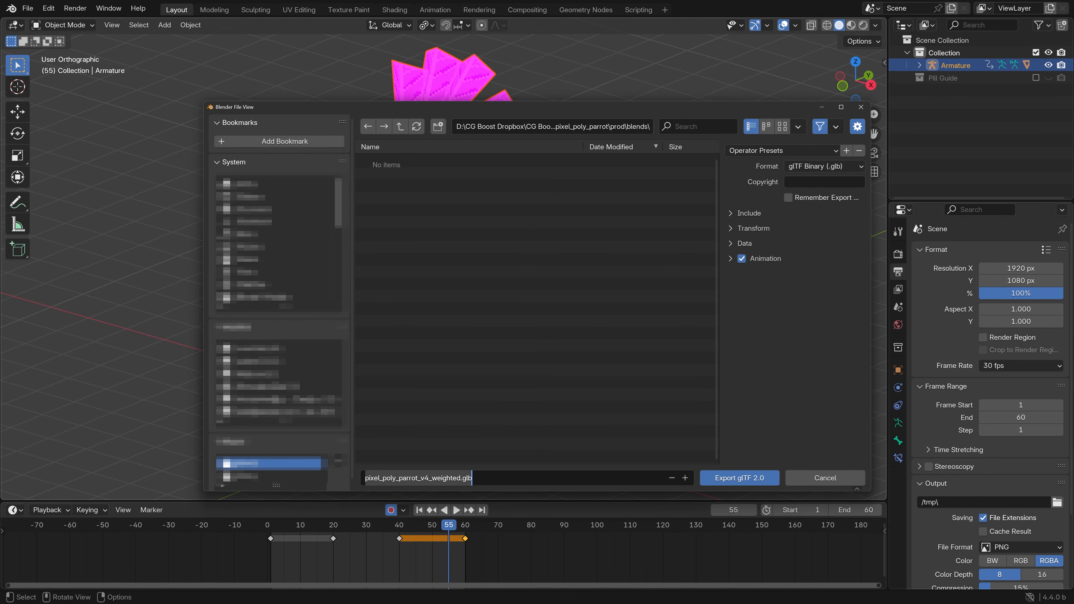
drag(425, 478, 460, 478)
text(1)
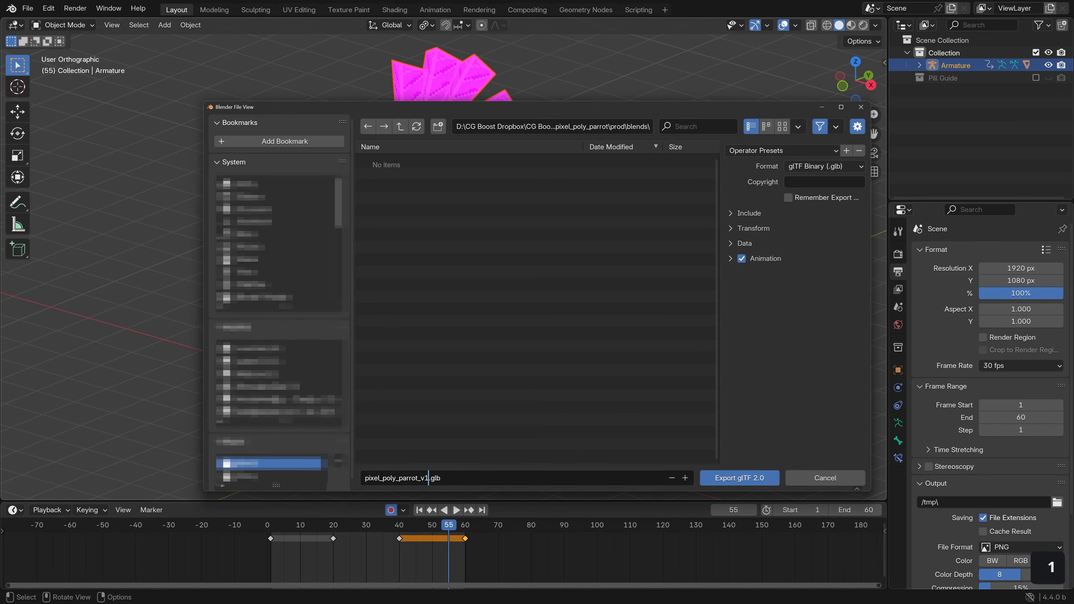
- Limit the glTF export to Selected Objects, look over the Data and Animation options, and export the file
click(731, 259)
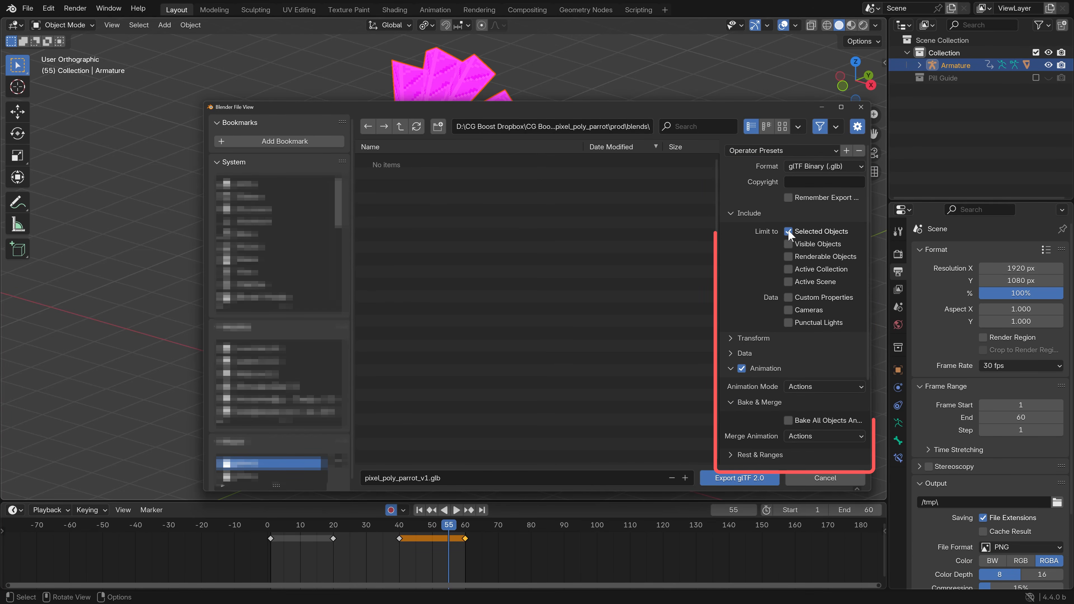
click(731, 354)
scroll(734, 322, down, 5)
click(732, 236)
click(733, 236)
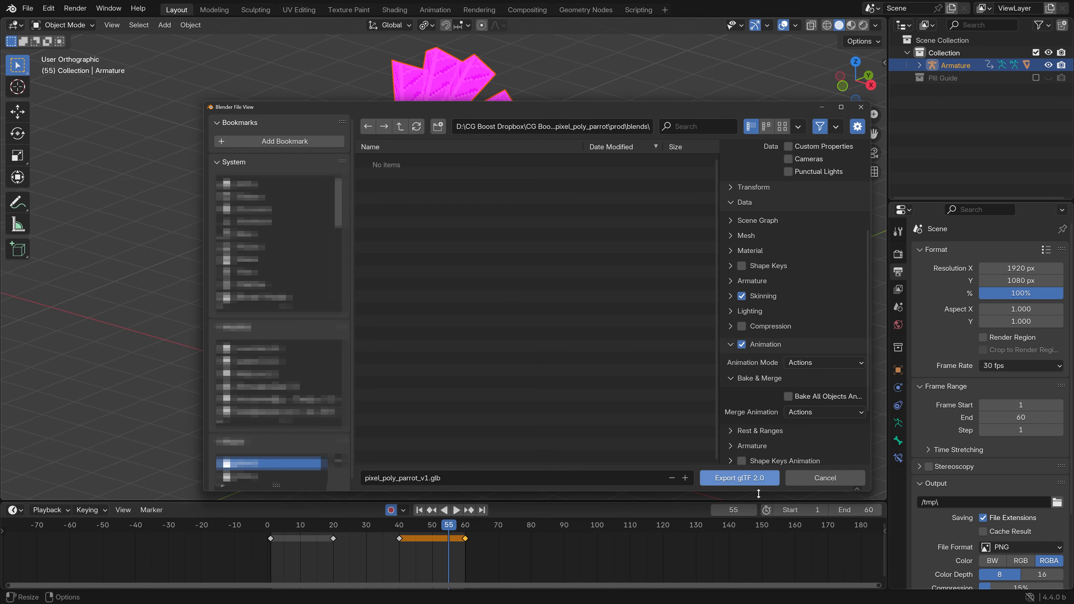
click(741, 478)
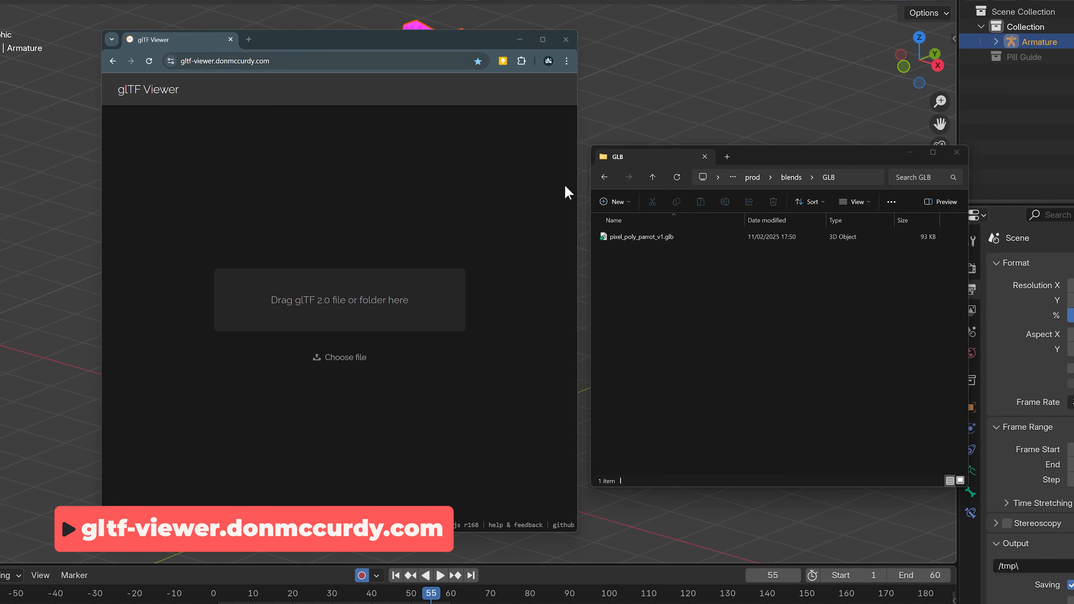
- Switch to glTF Viewer in the browser and load pixel_poly_parrot_v1.glb from the GLB folder
drag(648, 244, 359, 299)
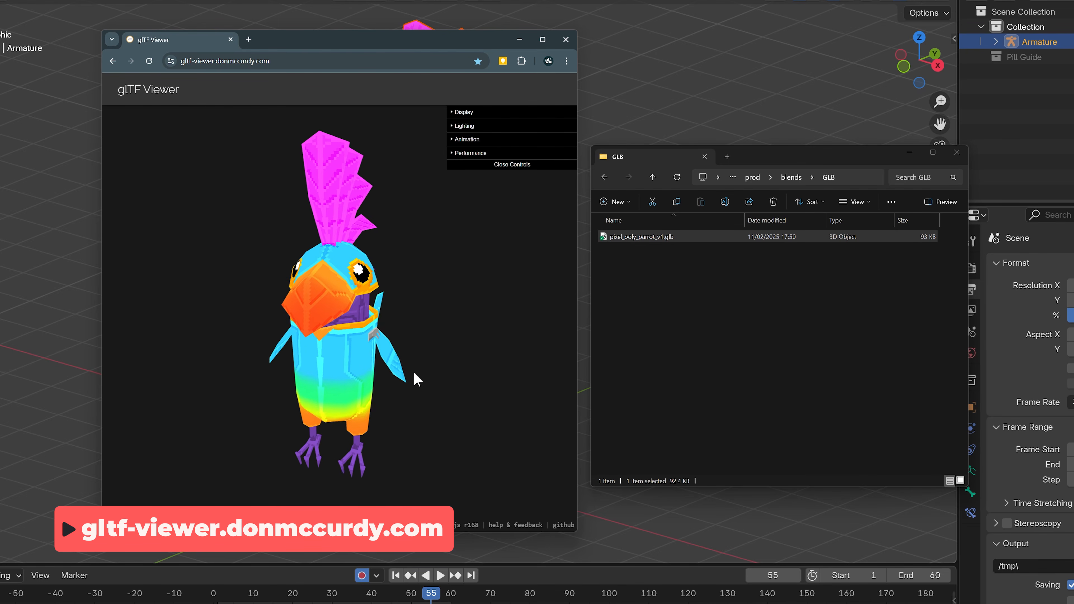